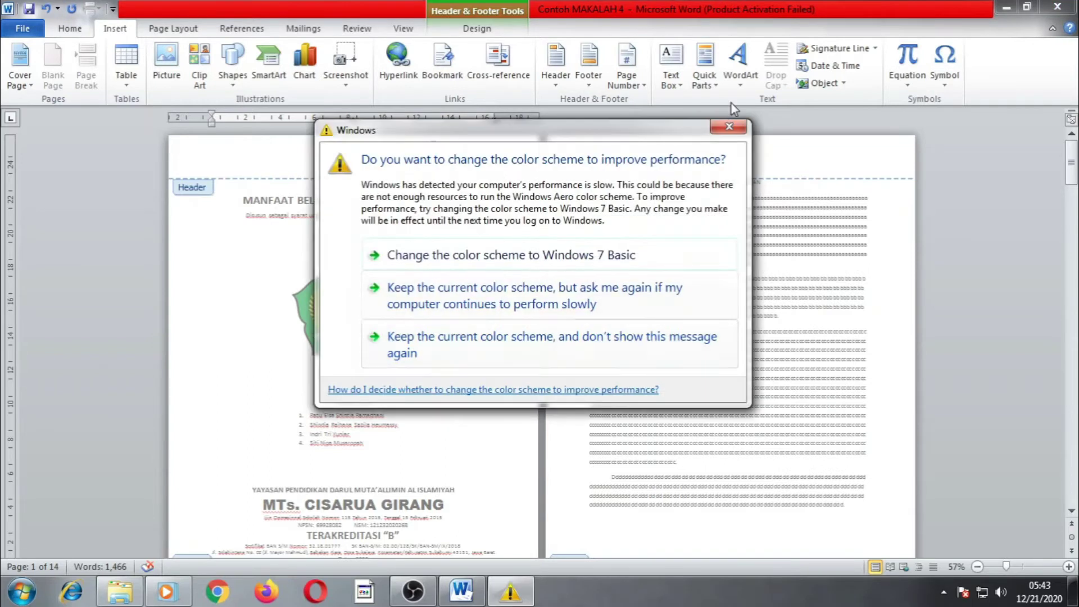
# Dismiss the color scheme prompt and return from header editing to the document body.
pyautogui.click(729, 130)
pyautogui.doubleClick(458, 291)
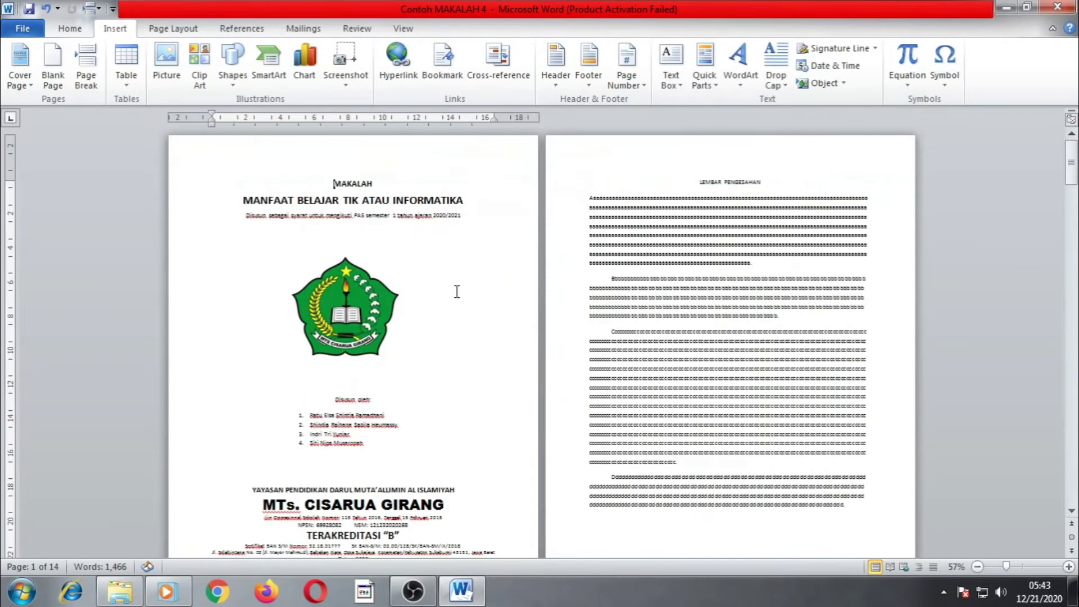
# Examine the page numbering from the cover page through the front matter and the BAB I PENDAHULUAN pages.
pyautogui.scroll(-2, 457, 293)
pyautogui.scroll(3, 460, 287)
pyautogui.scroll(-3, 438, 393)
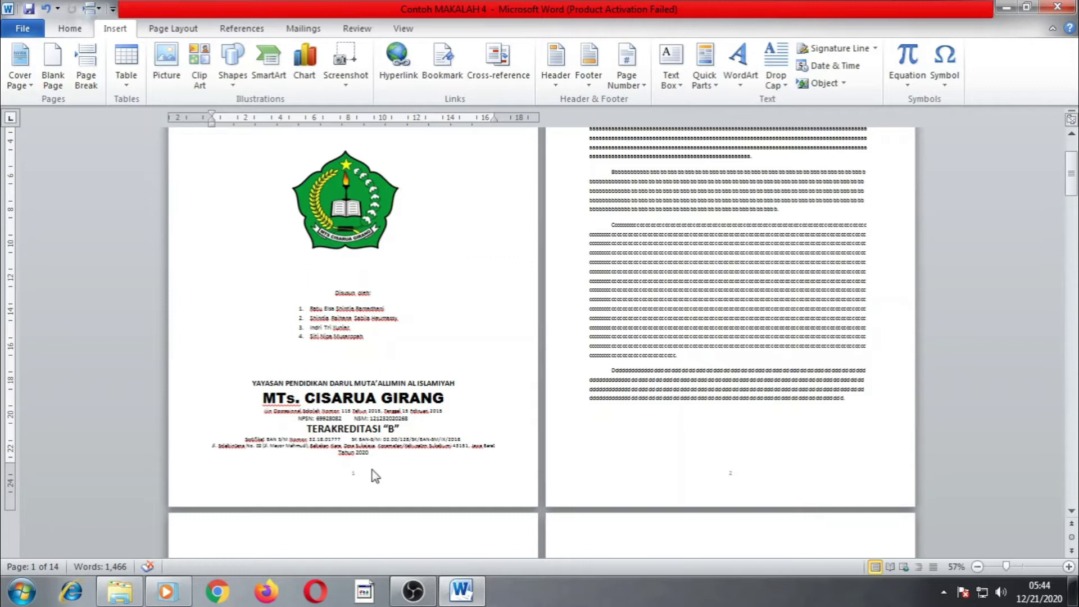
pyautogui.scroll(2, 472, 371)
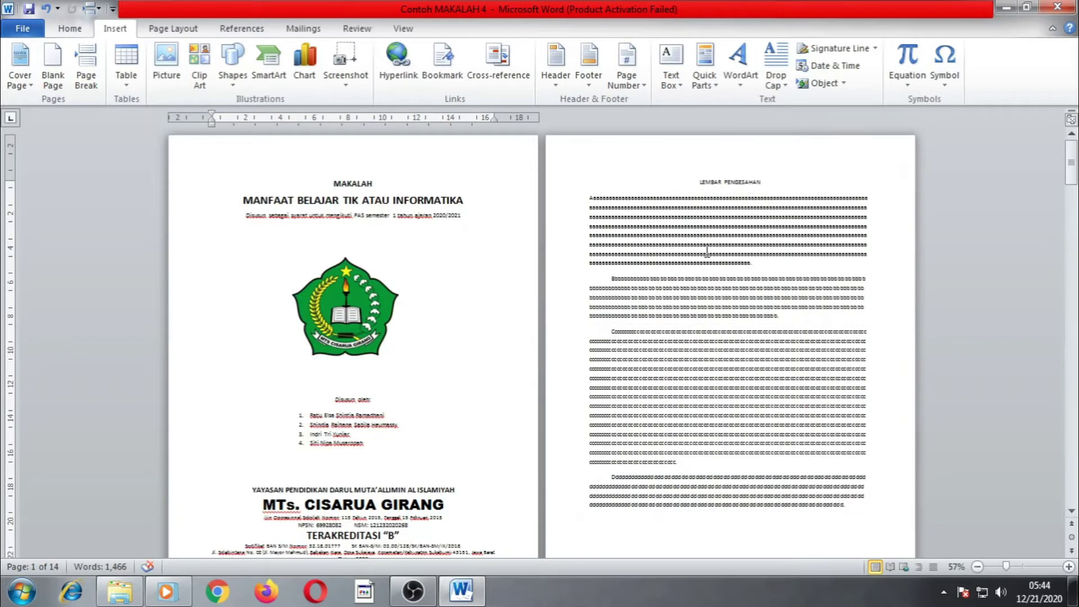
pyautogui.scroll(-4, 725, 231)
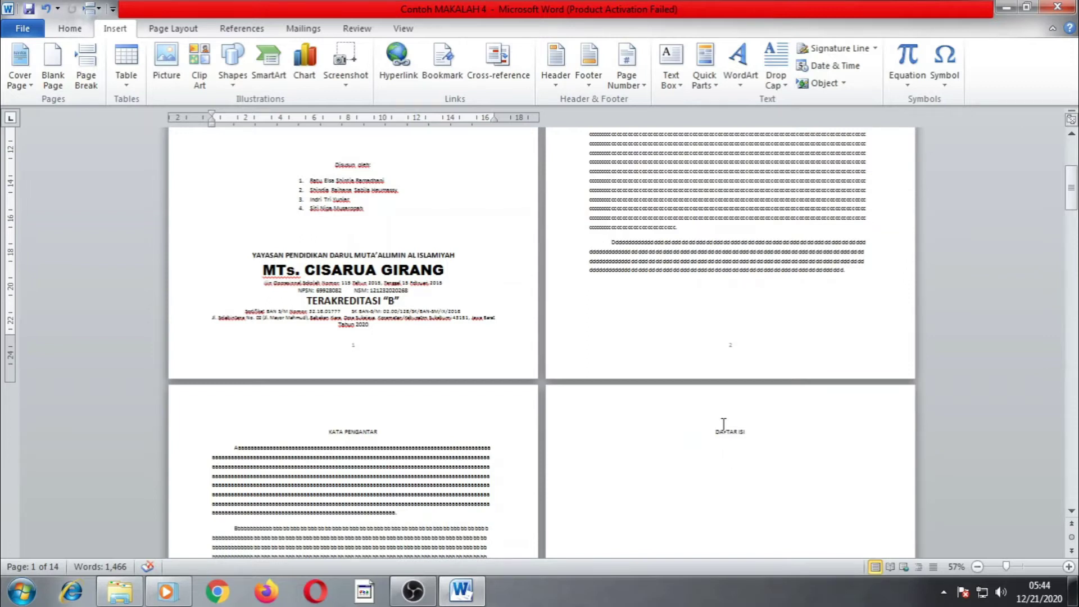
pyautogui.scroll(3, 692, 354)
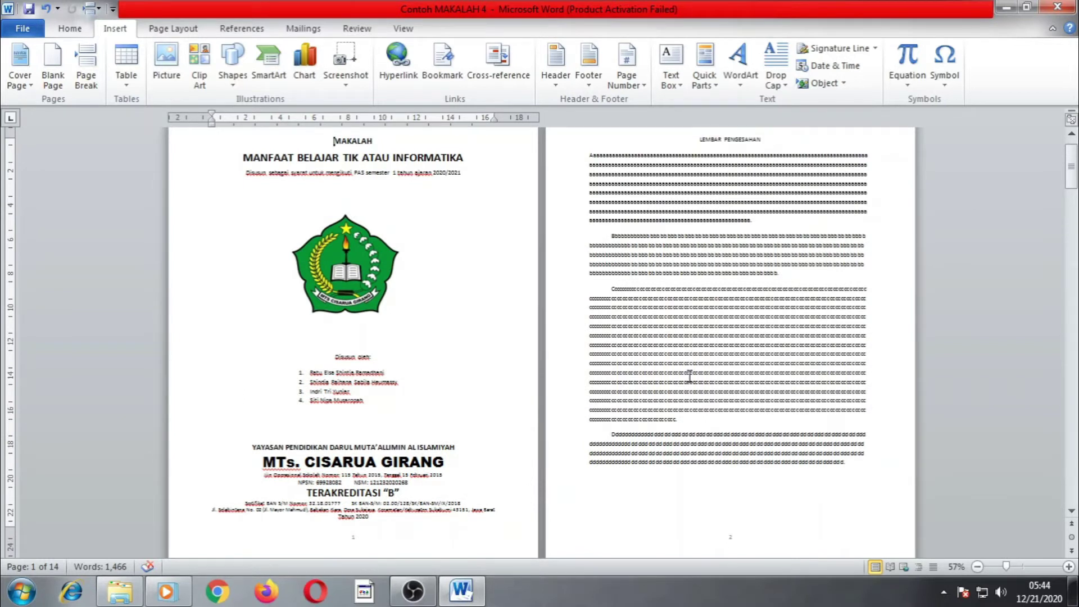
pyautogui.scroll(-6, 670, 407)
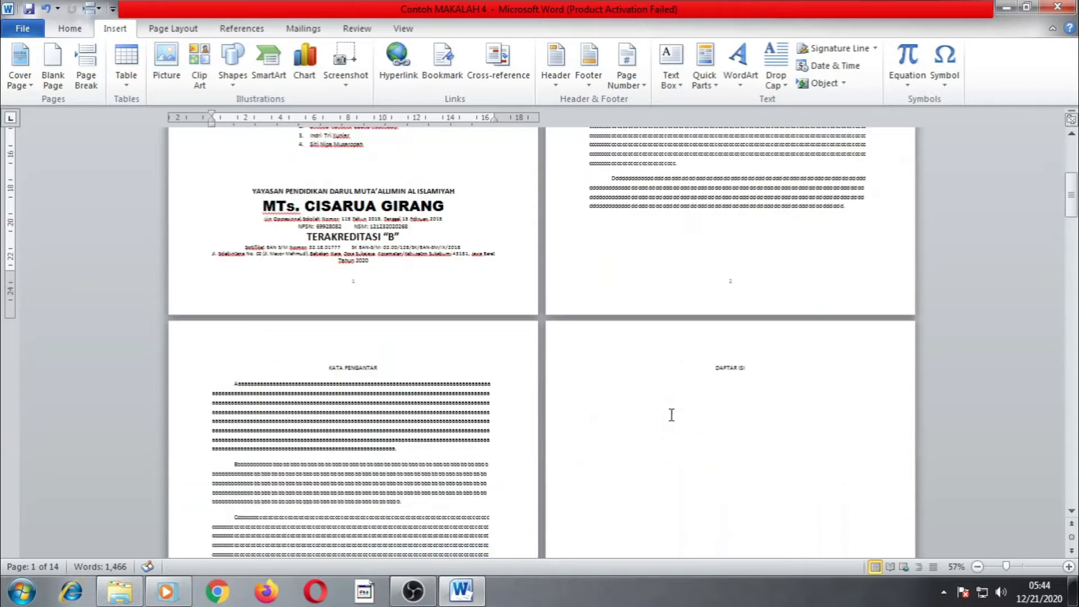
pyautogui.scroll(-5, 657, 436)
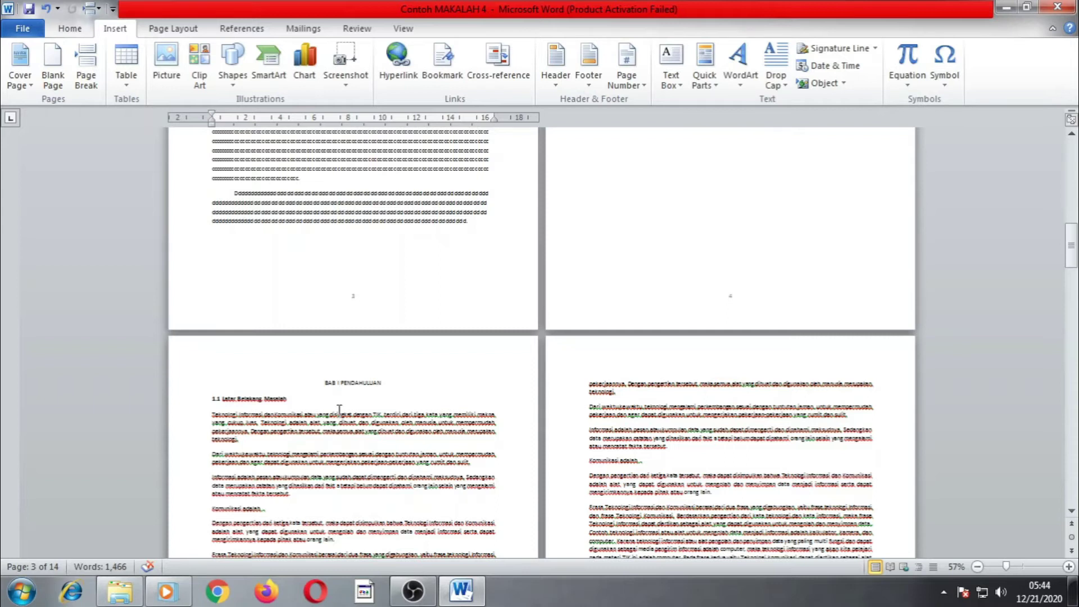
pyautogui.scroll(-6, 339, 409)
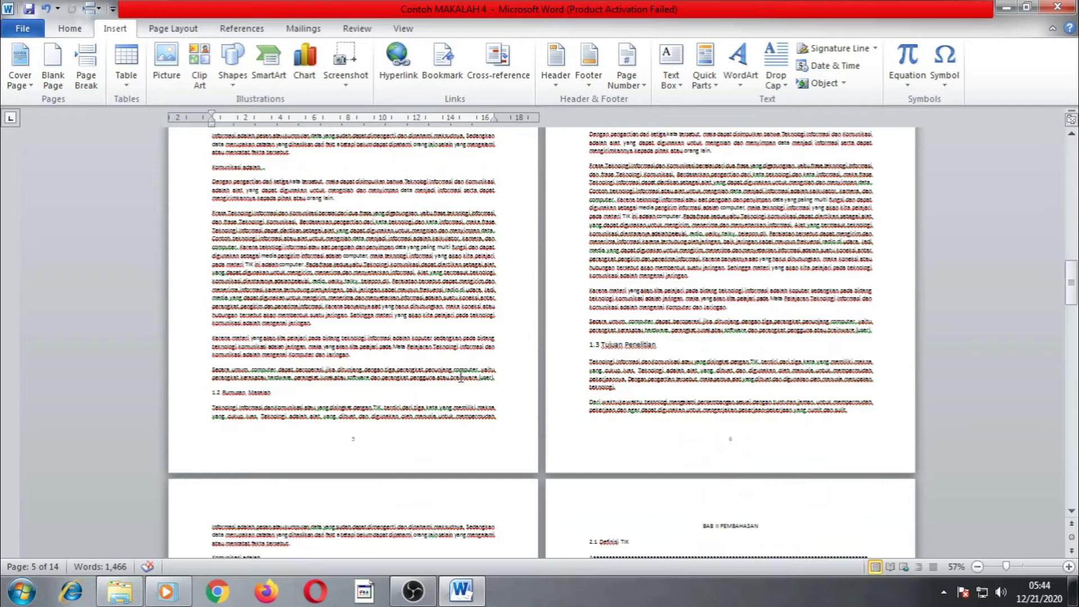
pyautogui.scroll(2, 478, 355)
pyautogui.scroll(5, 478, 355)
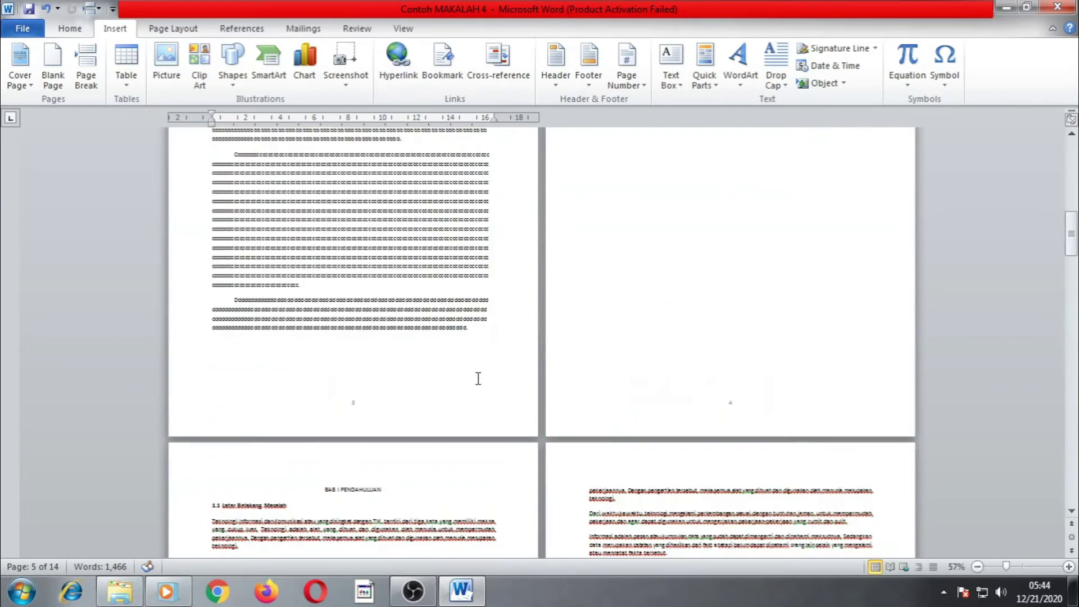
pyautogui.scroll(2, 633, 334)
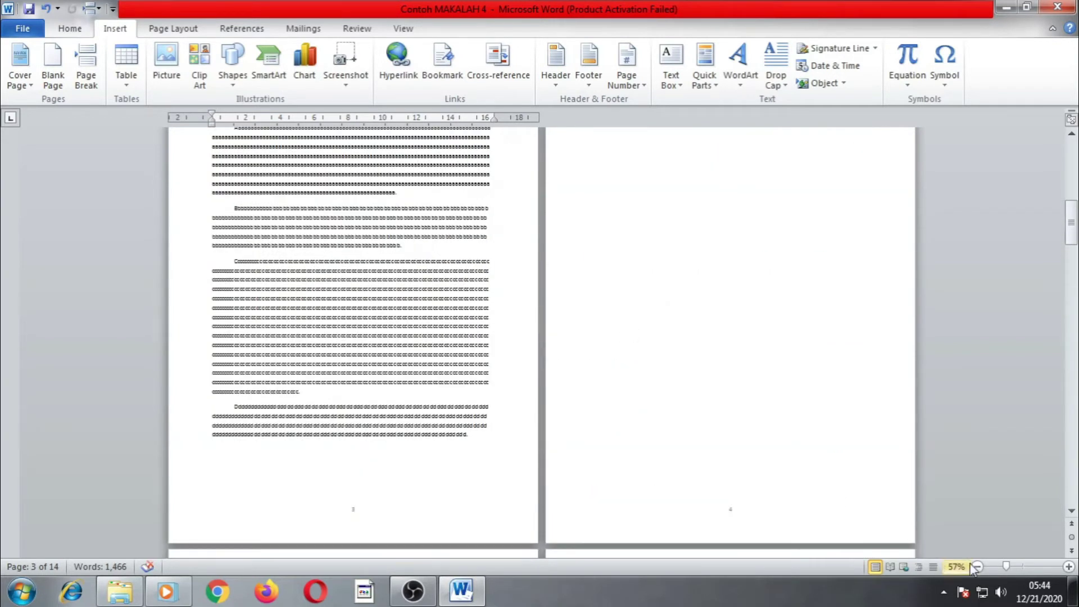
# Review the document's page sequence in a multi-page overview at 35% zoom, and dismiss the color scheme prompt.
pyautogui.moveTo(1006, 568); pyautogui.dragTo(998, 567)
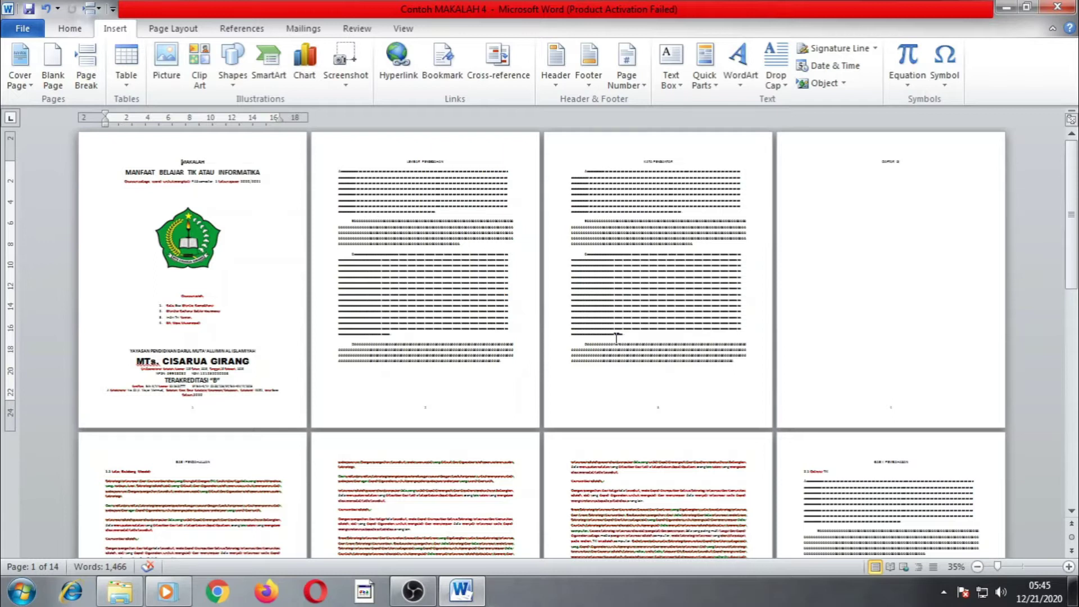
pyautogui.scroll(-2, 618, 335)
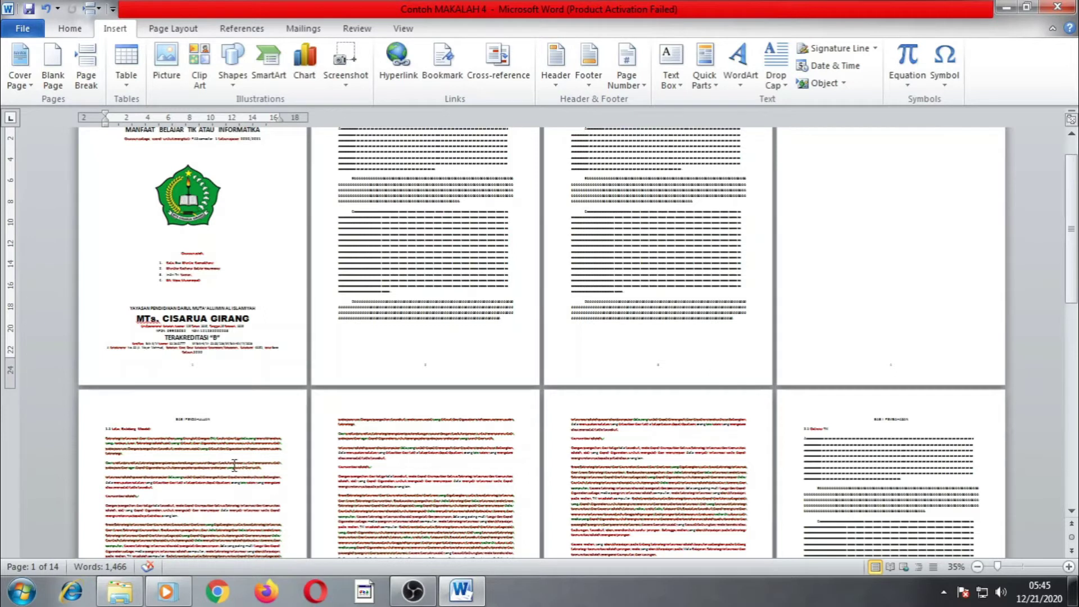
pyautogui.scroll(-3, 234, 465)
pyautogui.scroll(5, 227, 471)
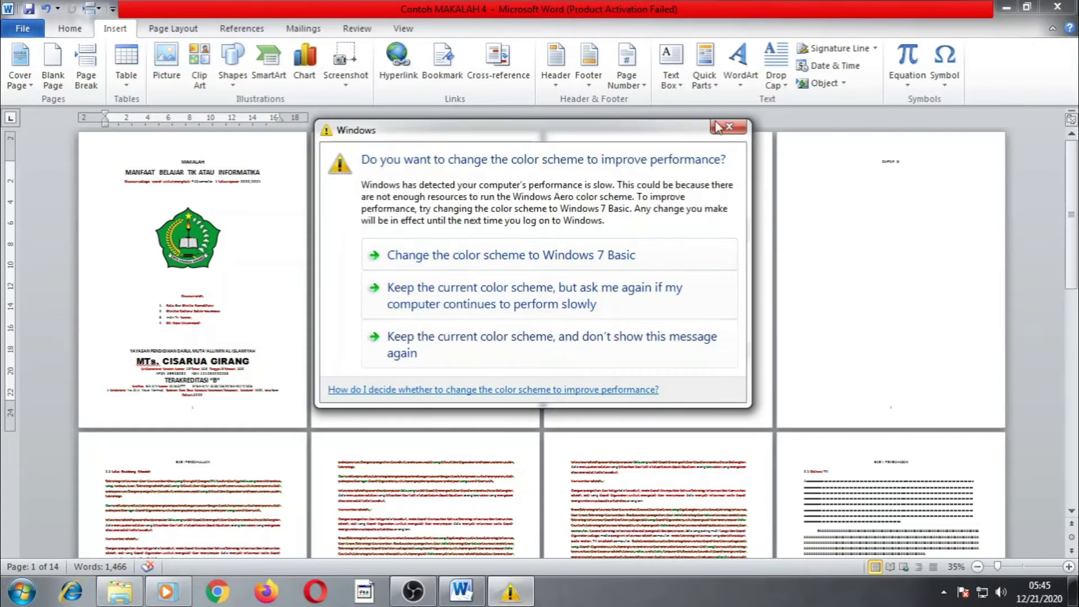
pyautogui.click(725, 129)
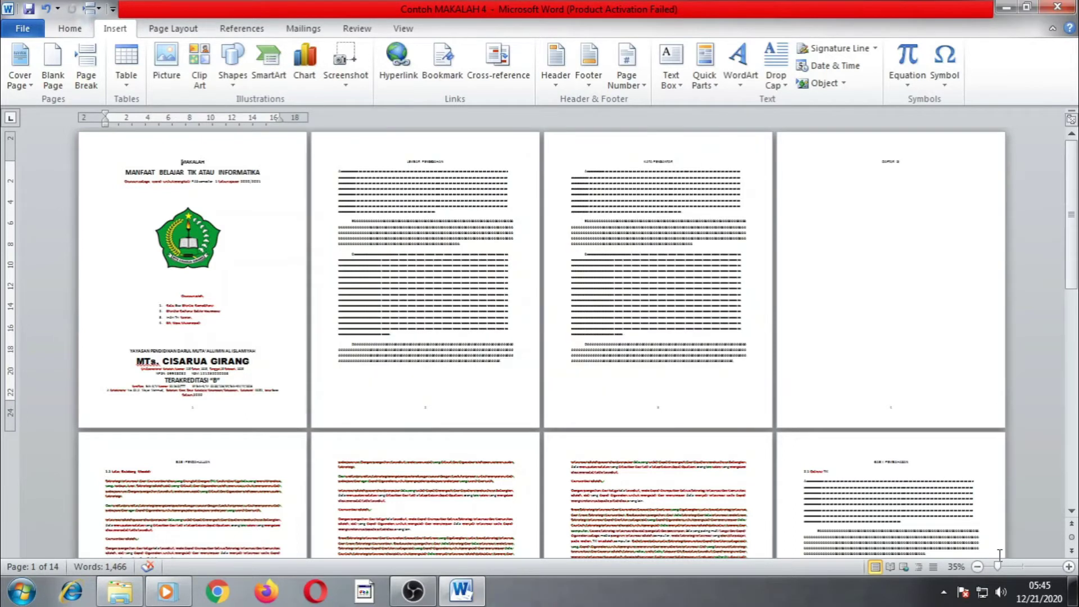
# Enlarge the view to 60% and examine the page numbers on the cover and front matter pages.
pyautogui.moveTo(999, 568); pyautogui.dragTo(1009, 569)
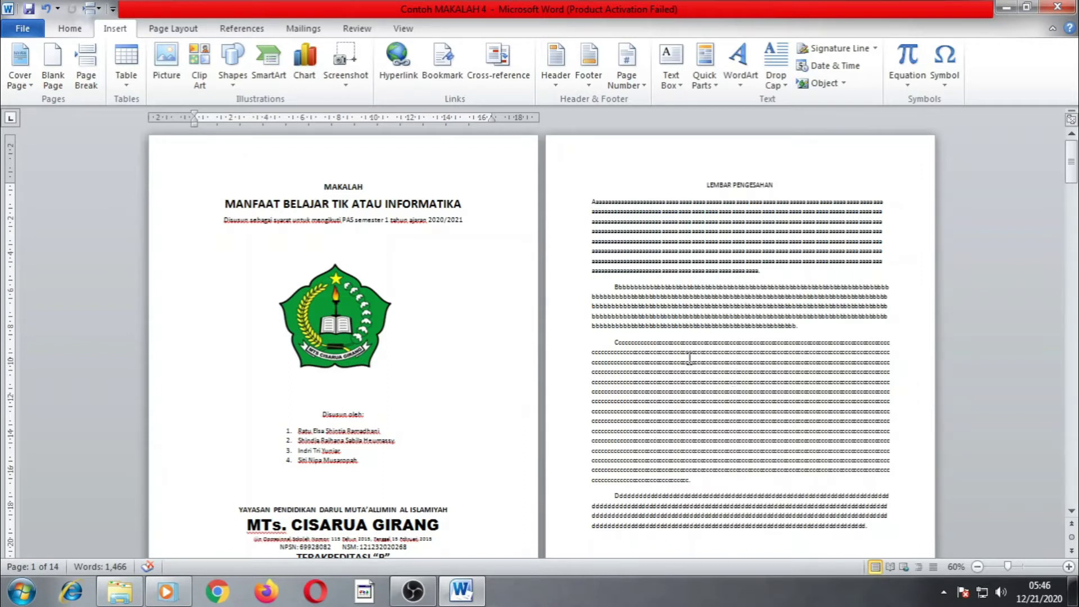
pyautogui.scroll(-3, 728, 397)
pyautogui.scroll(-10, 729, 397)
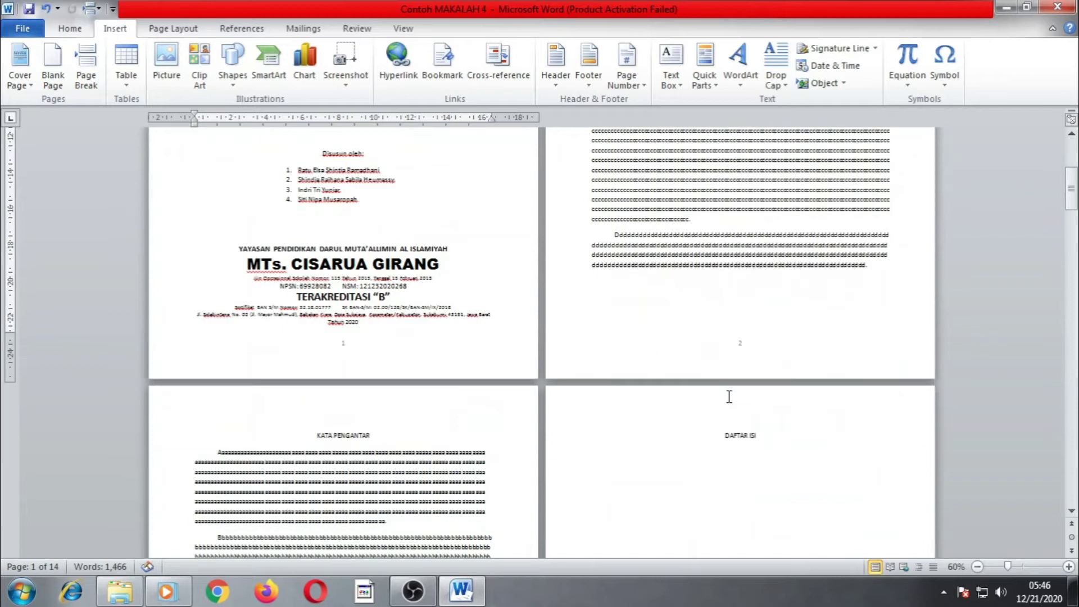
pyautogui.scroll(-5, 701, 432)
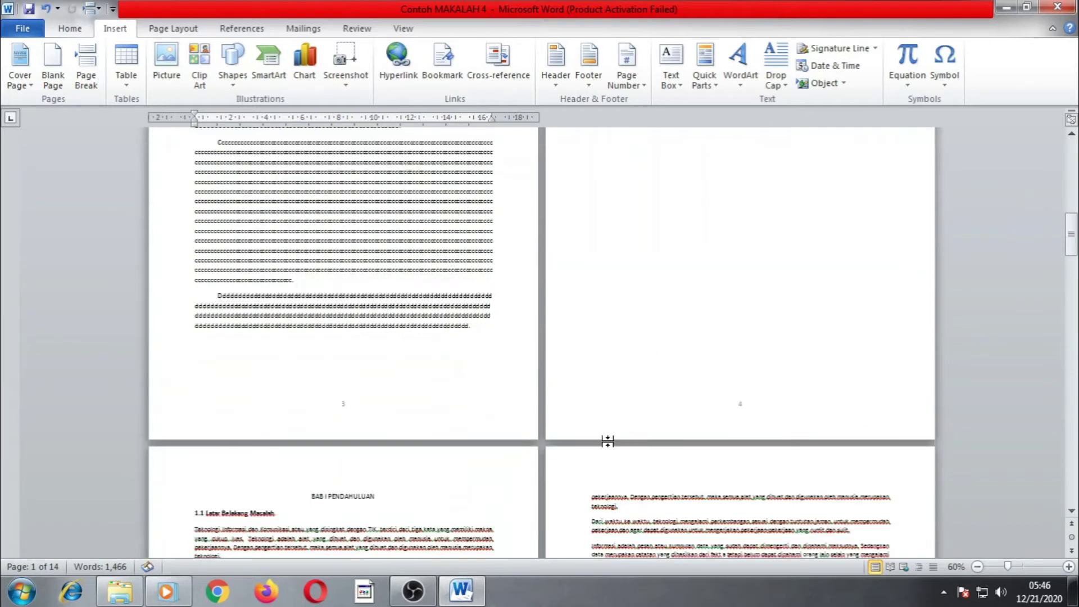
pyautogui.scroll(3, 754, 383)
pyautogui.scroll(8, 754, 384)
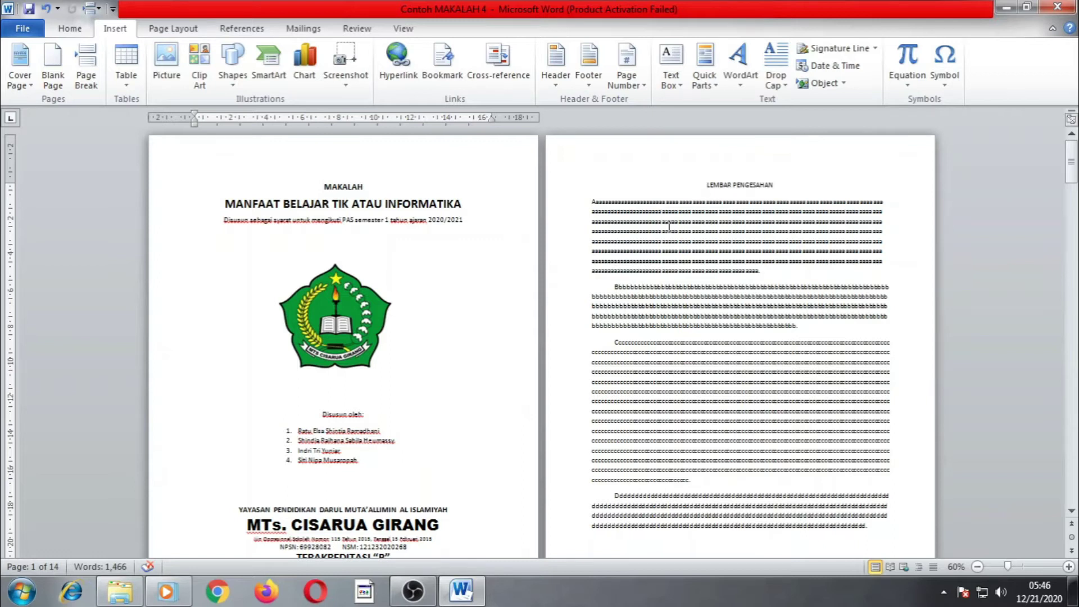
# Open the header areas of the first two pages to check their section labels, and return to the body text.
pyautogui.click(650, 222)
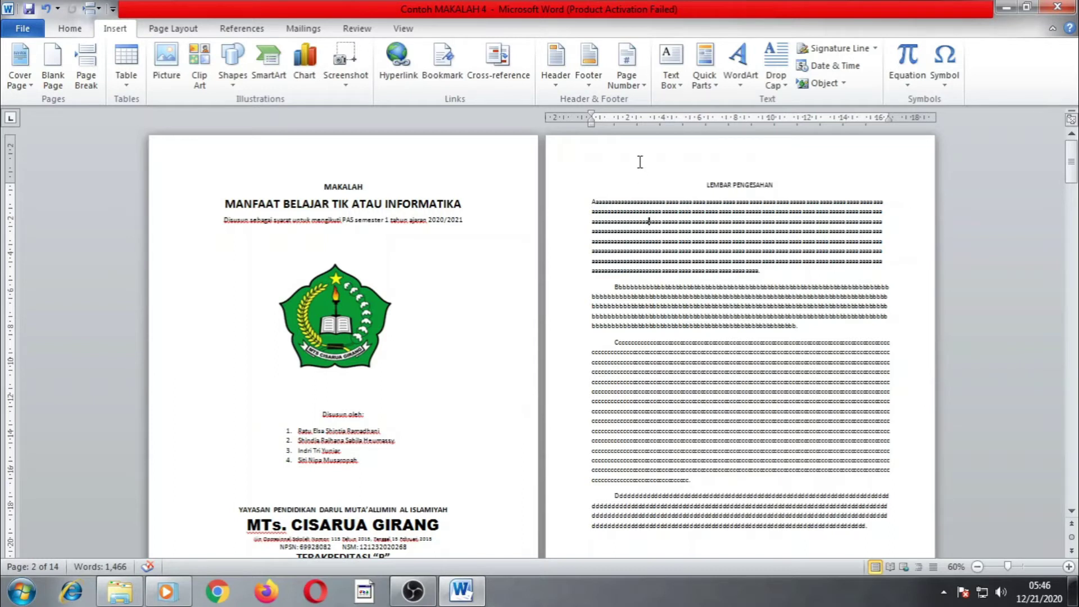
pyautogui.doubleClick(639, 162)
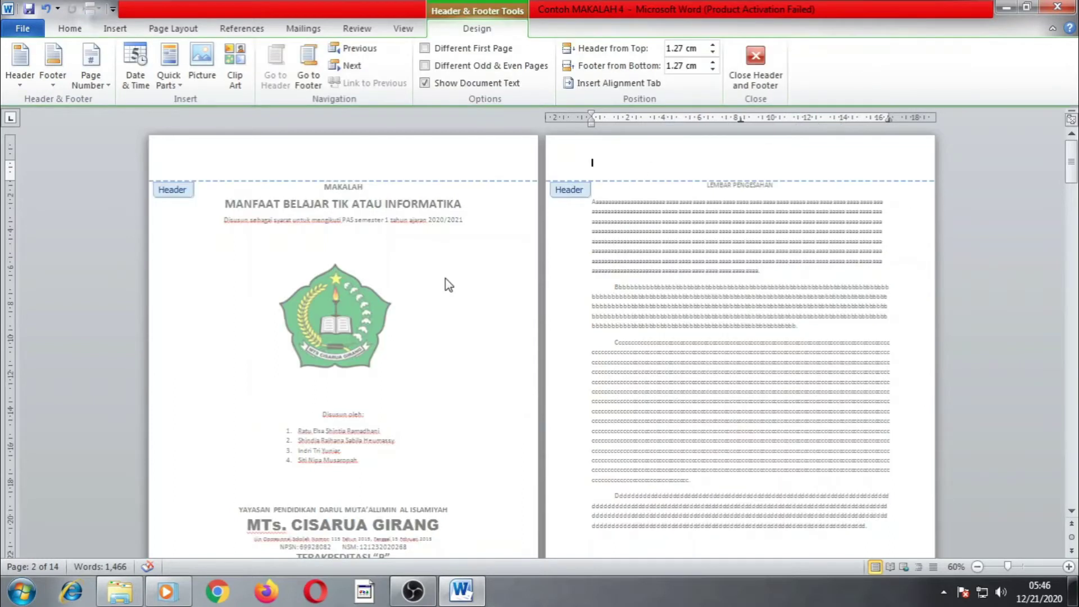
pyautogui.scroll(-5, 453, 310)
pyautogui.scroll(5, 453, 315)
pyautogui.click(410, 160)
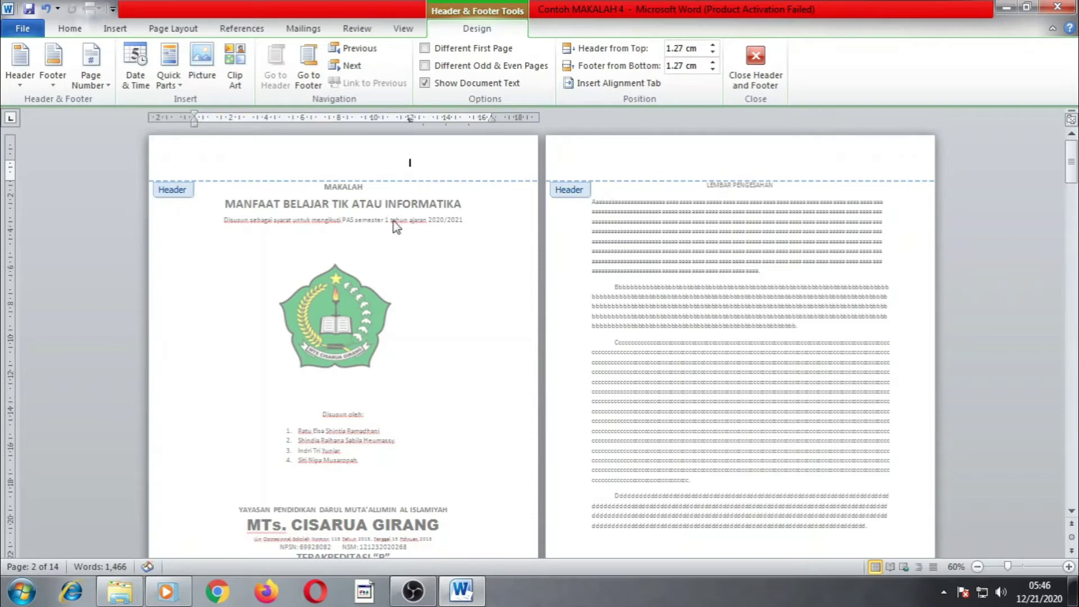
pyautogui.doubleClick(400, 285)
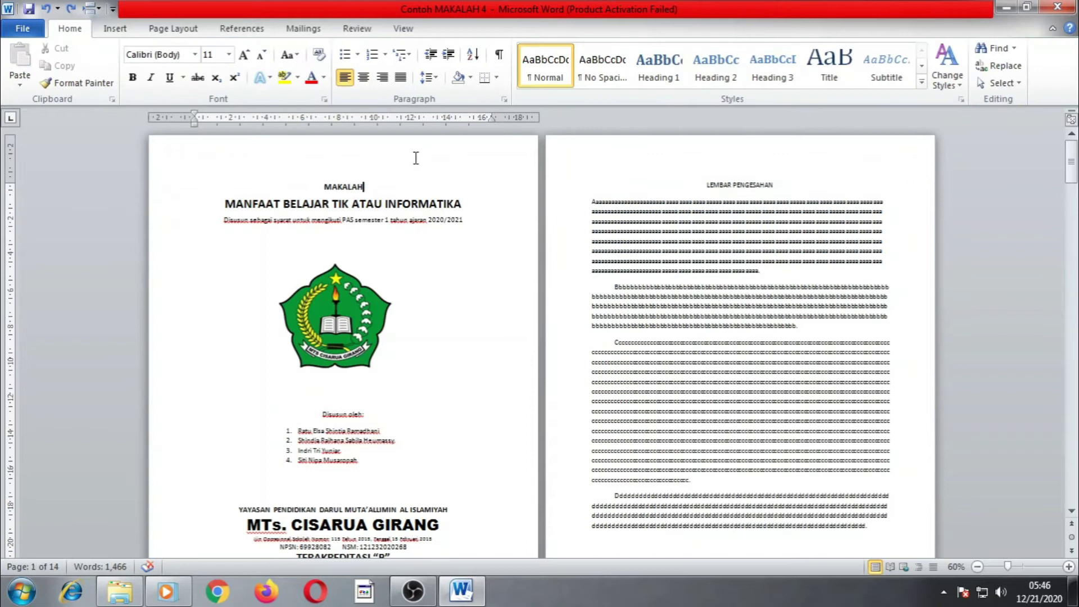
pyautogui.doubleClick(417, 162)
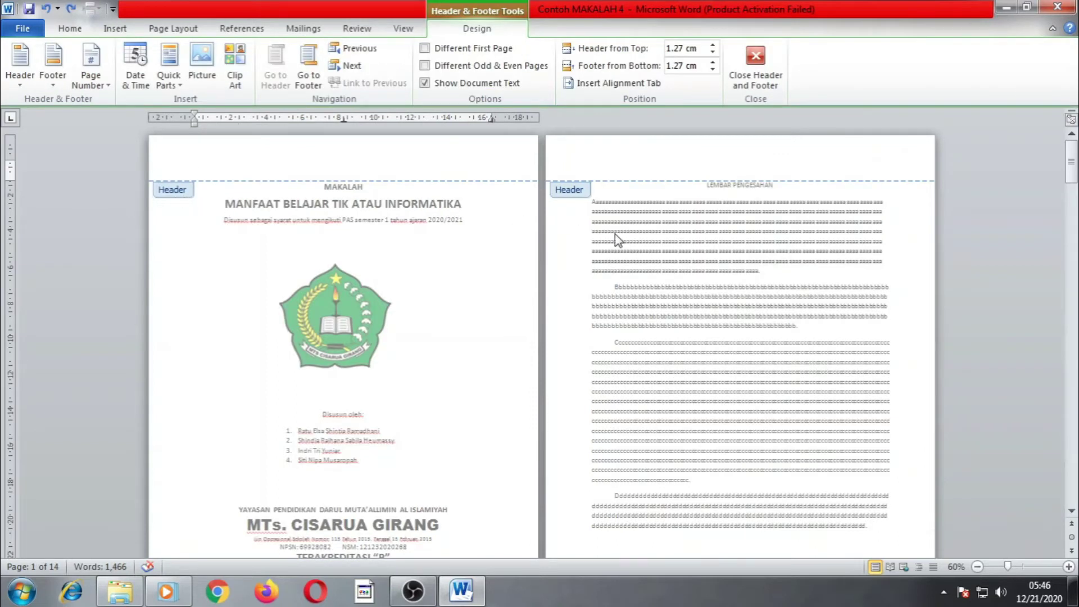
pyautogui.scroll(-6, 648, 306)
pyautogui.scroll(6, 648, 306)
pyautogui.press('Escape')
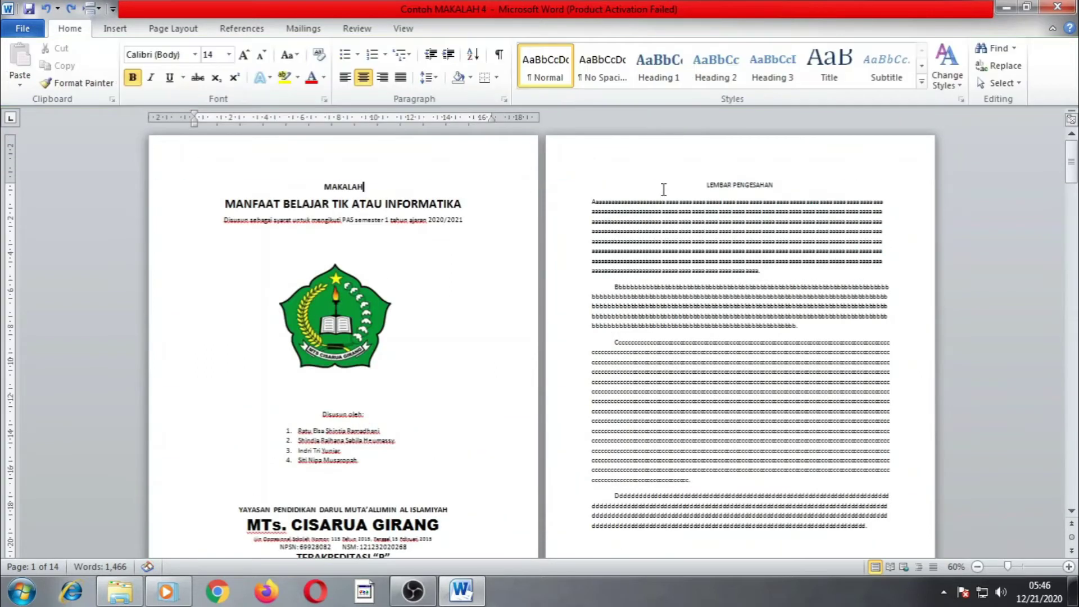
# Insert a Next Page section break before the LEMBAR PENGESAHAN heading and open that page's header to check its section label.
pyautogui.click(707, 185)
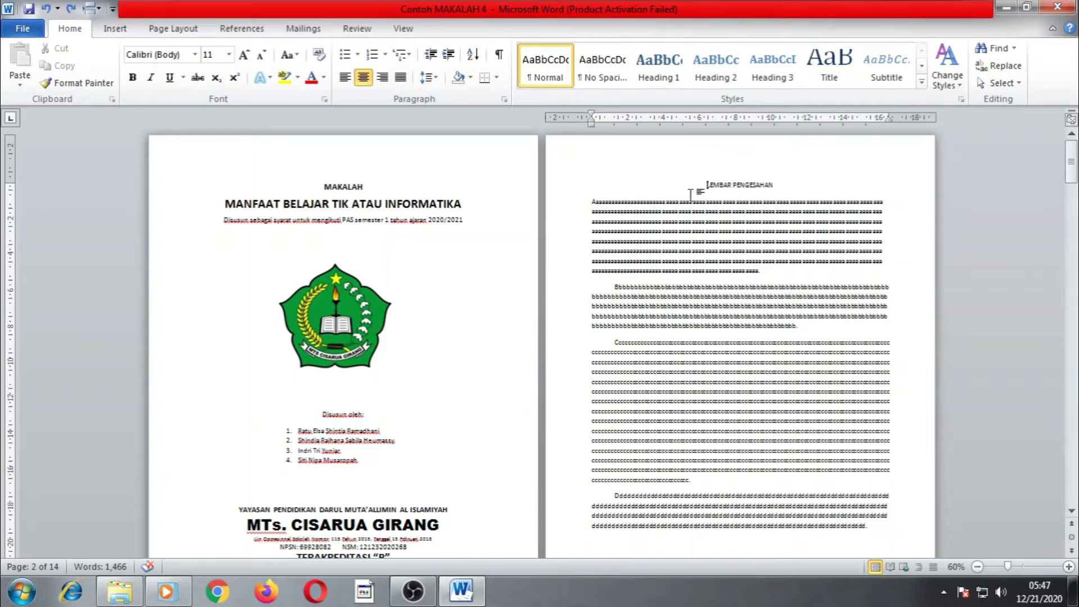
pyautogui.click(176, 27)
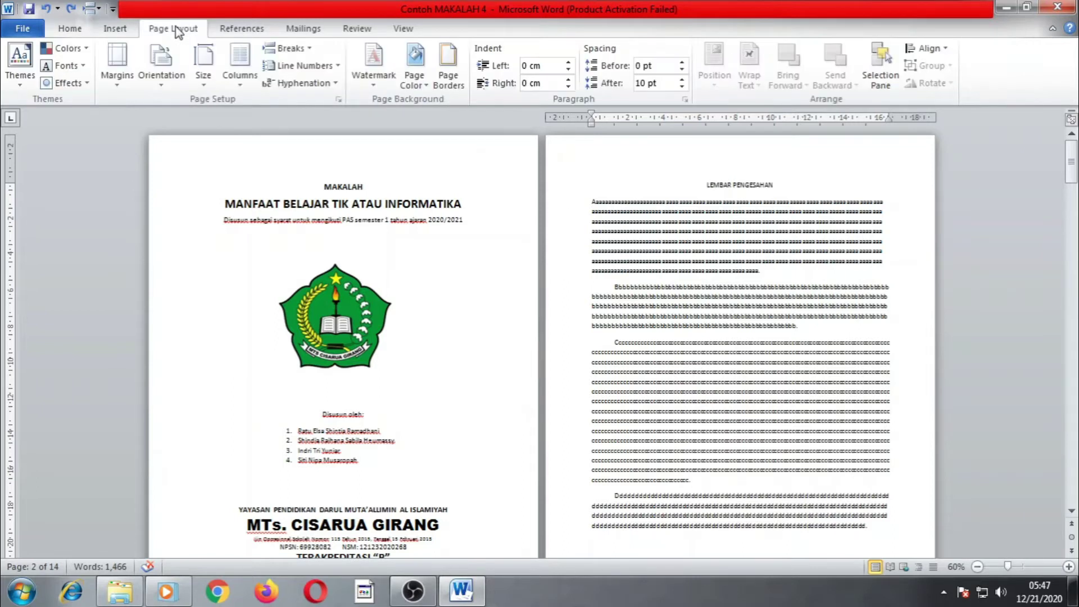
pyautogui.click(302, 50)
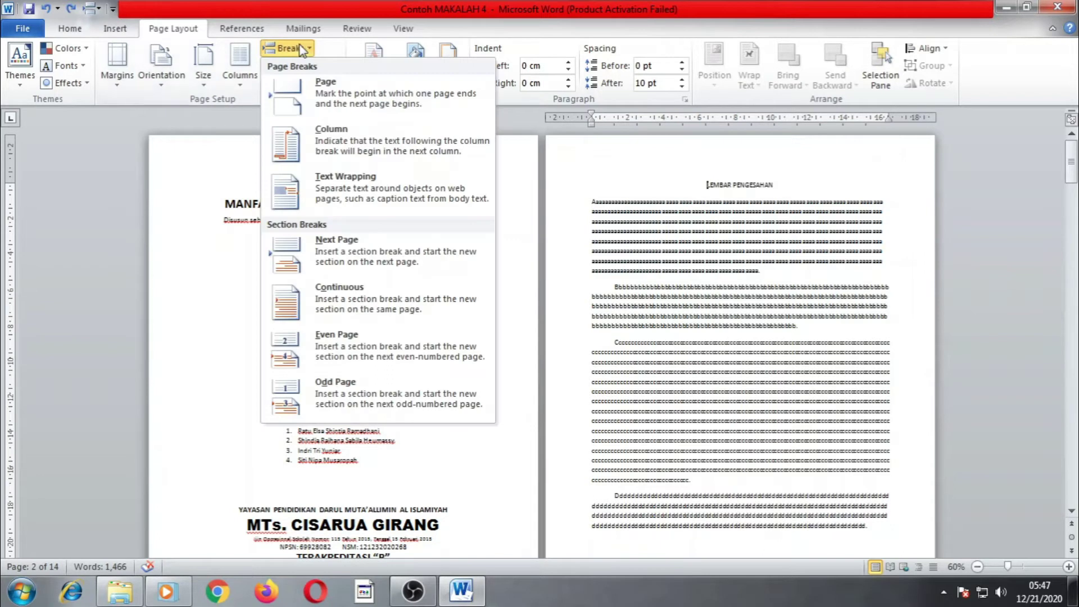
pyautogui.click(375, 256)
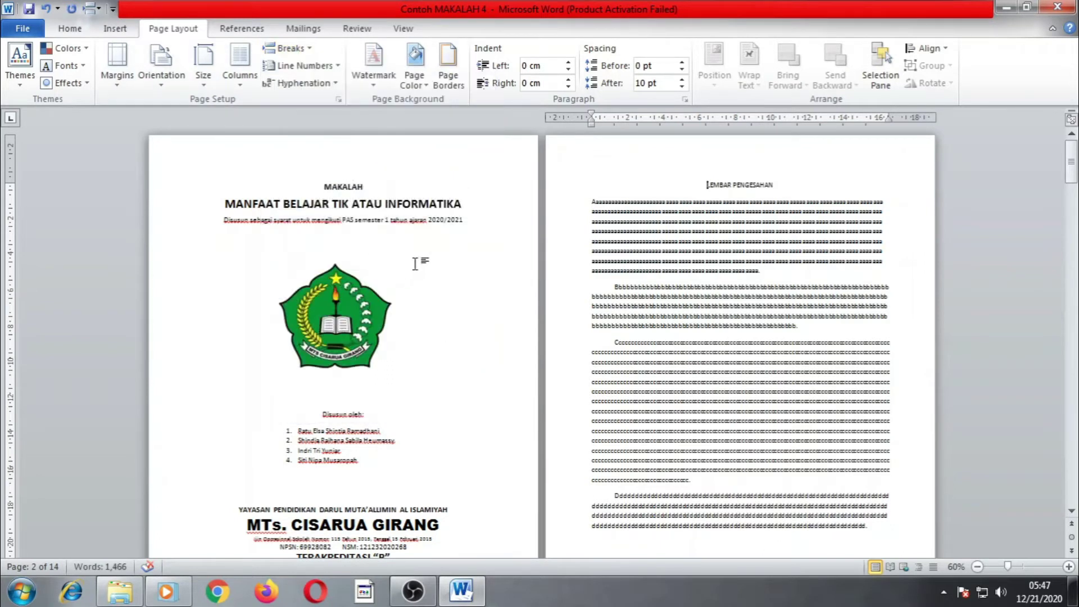
pyautogui.scroll(-3, 620, 284)
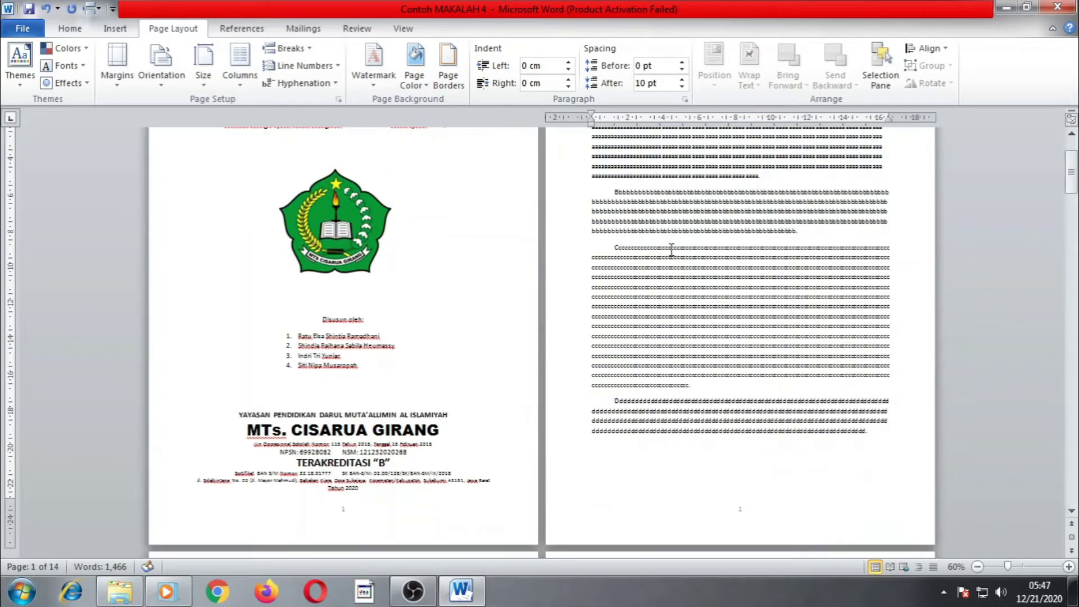
pyautogui.scroll(3, 559, 284)
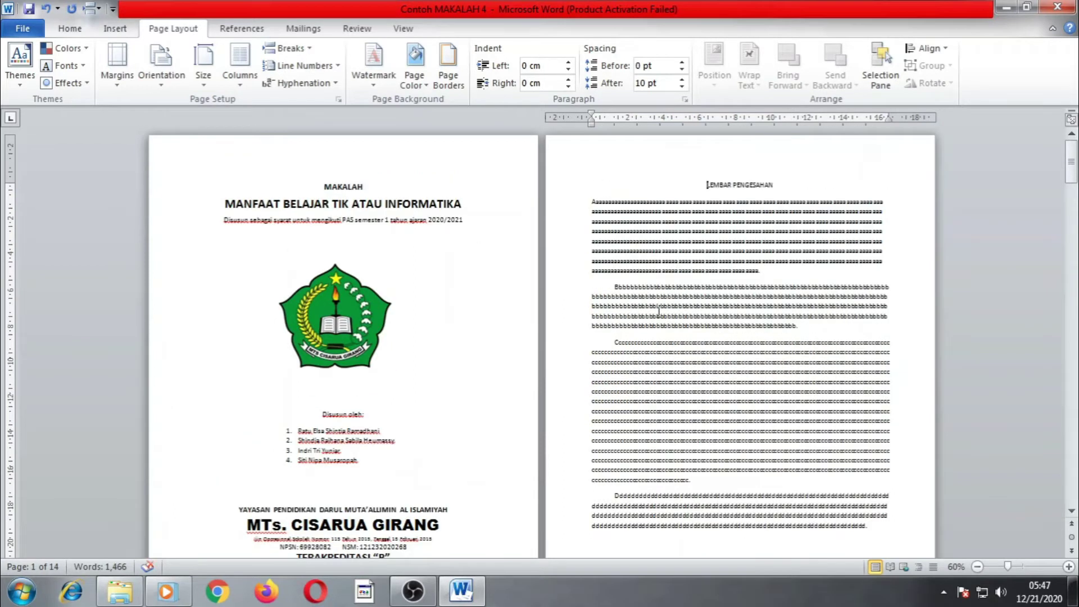
pyautogui.doubleClick(632, 162)
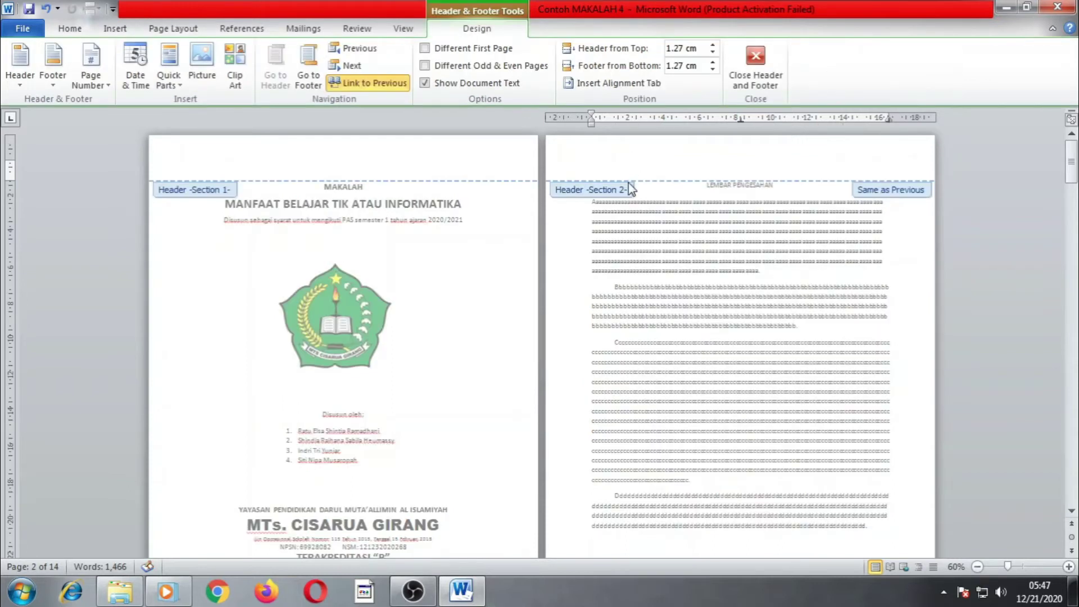
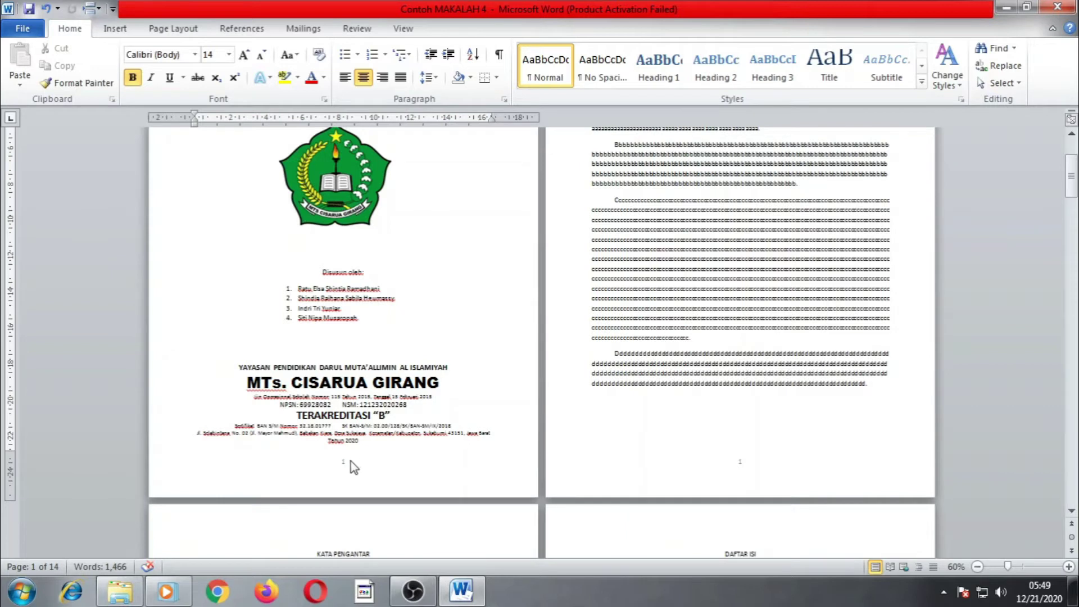
# Remove the page number from the cover page's section.
pyautogui.click(116, 30)
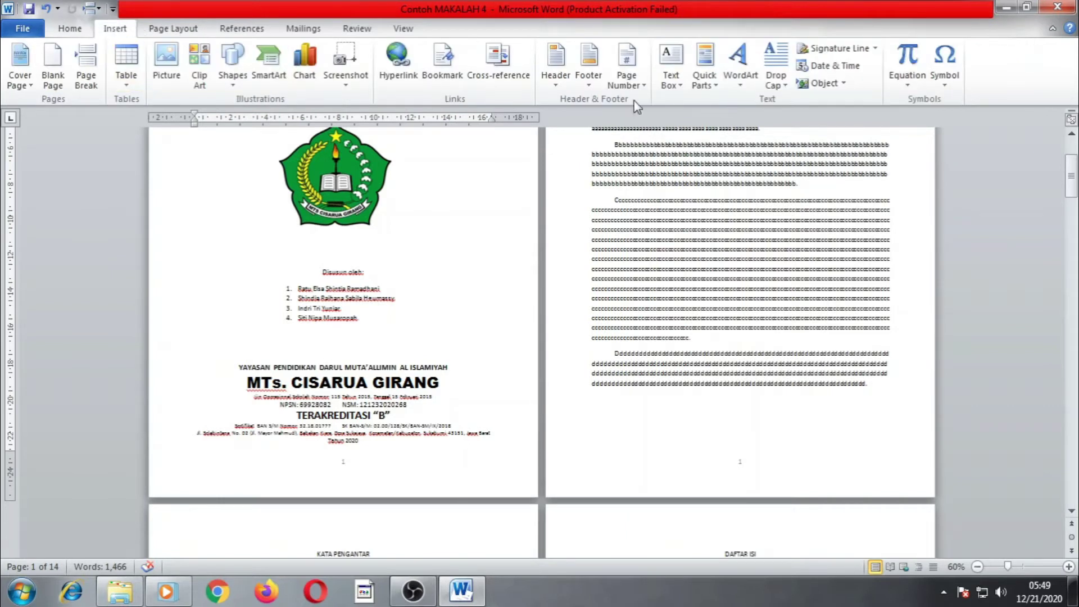
pyautogui.click(627, 79)
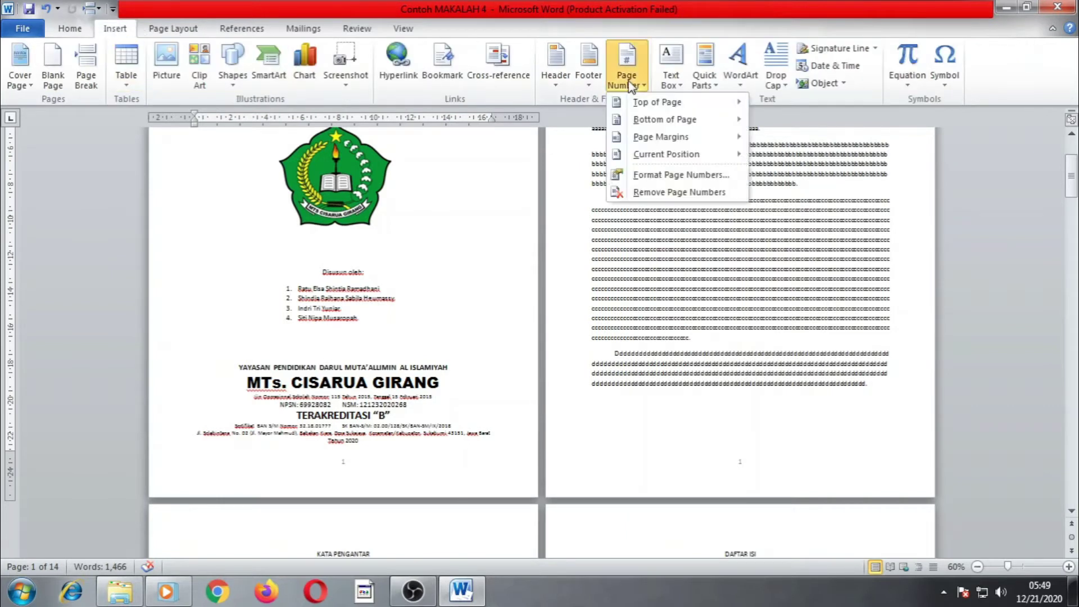
pyautogui.click(681, 193)
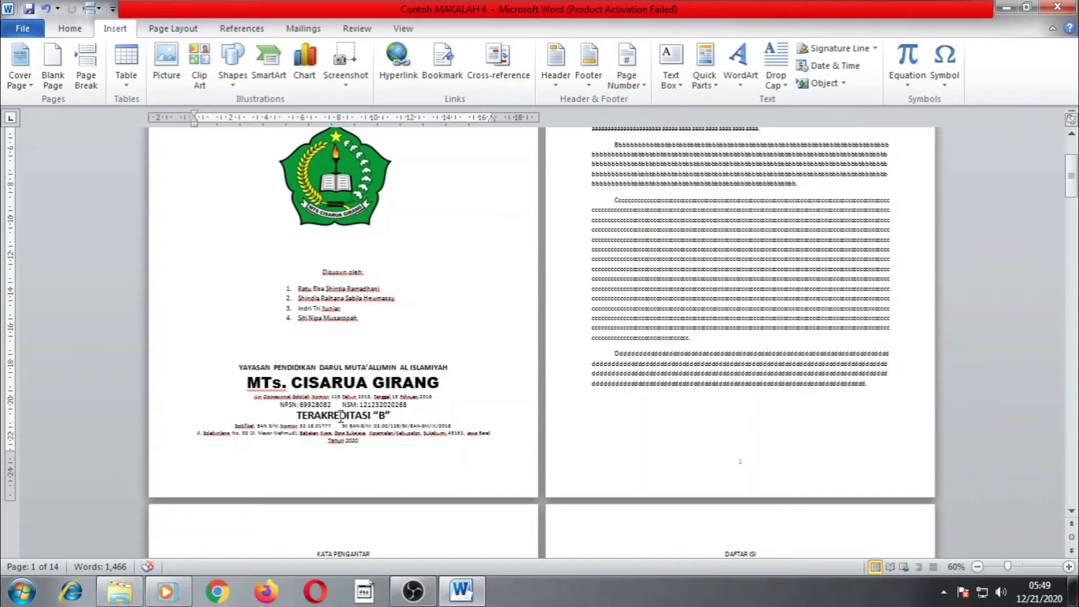
# Examine the page numbering at the foot of the cover page and the LEMBAR PENGESAHAN page.
pyautogui.scroll(5, 417, 305)
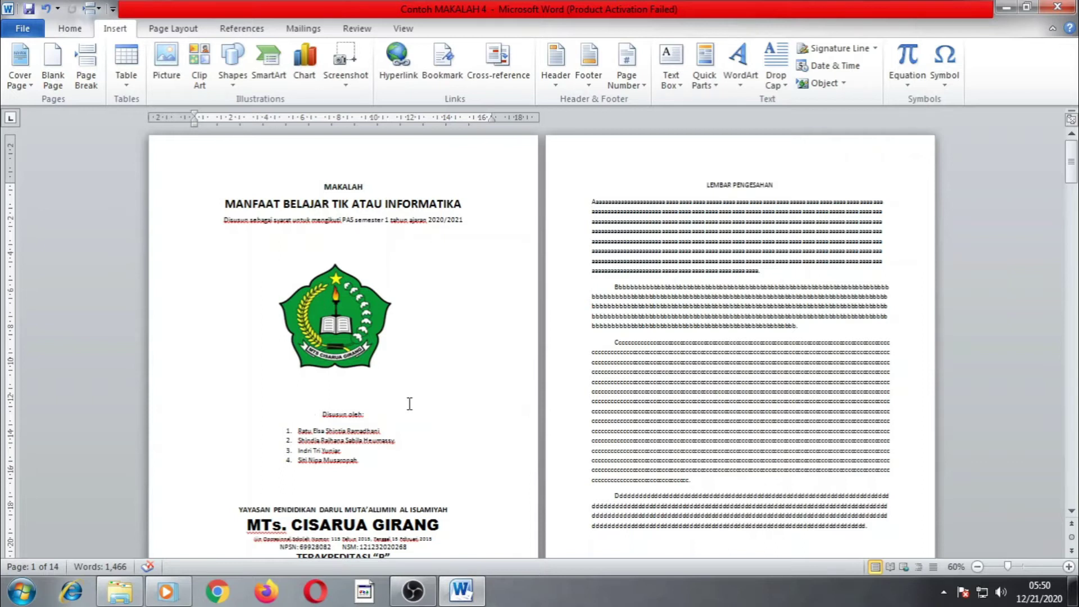
pyautogui.scroll(-5, 410, 404)
pyautogui.scroll(4, 705, 377)
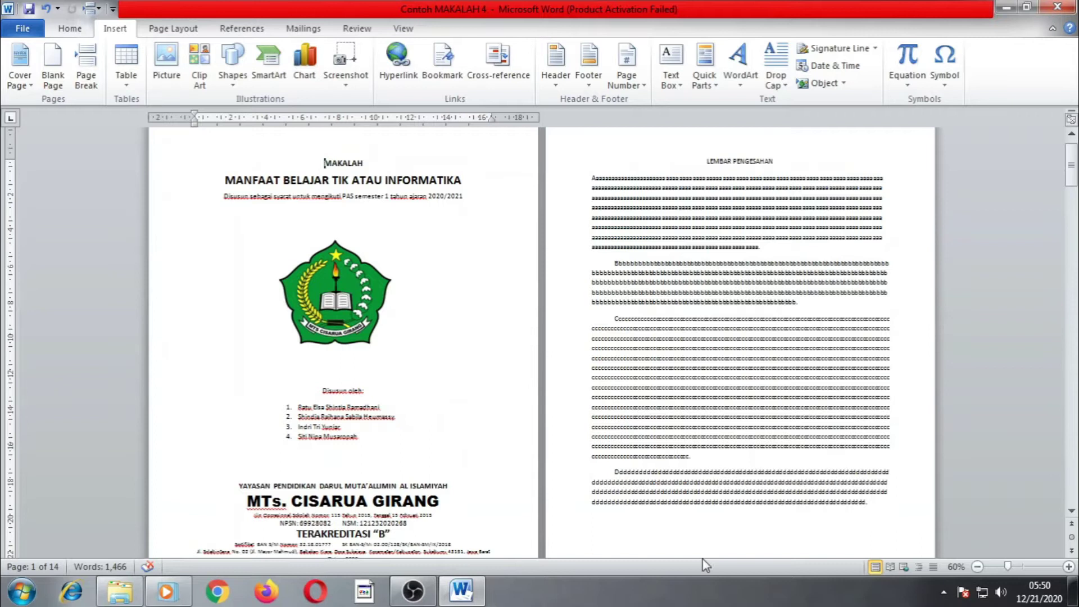
pyautogui.scroll(-7, 743, 465)
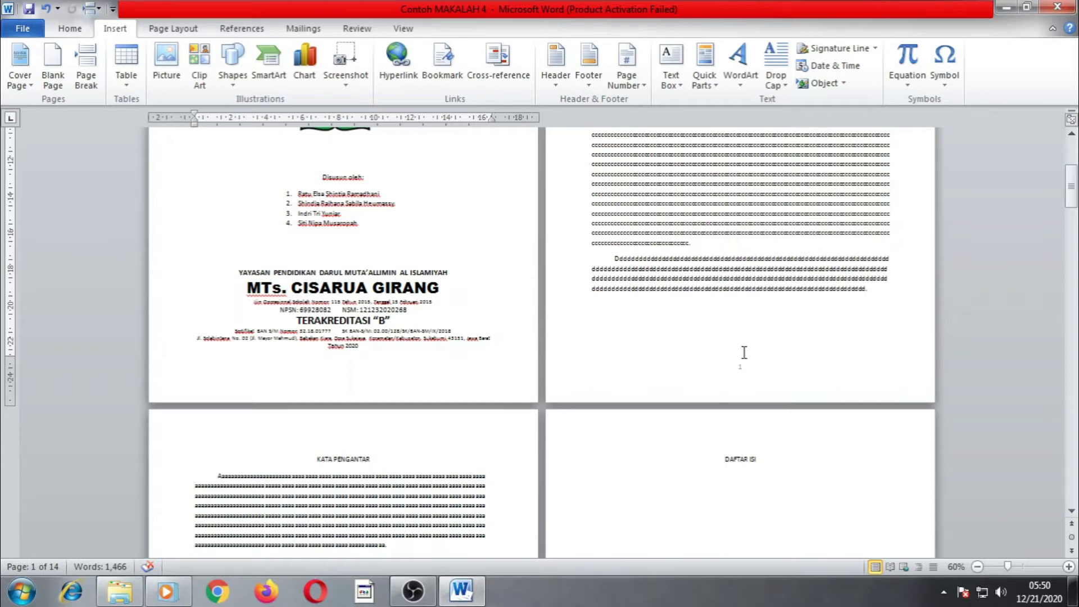
pyautogui.scroll(-3, 736, 355)
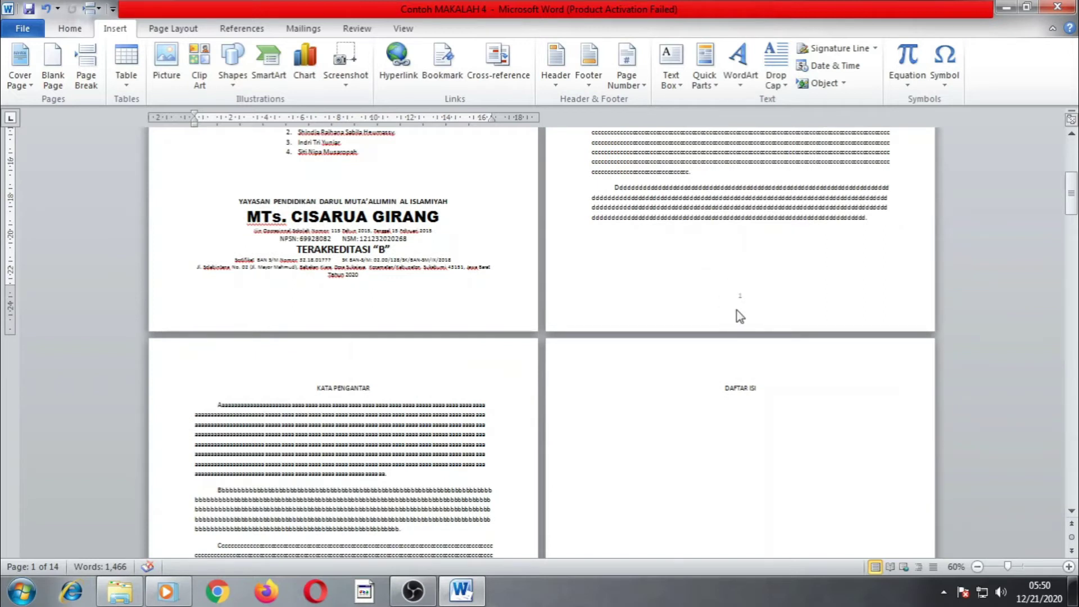
pyautogui.scroll(9, 692, 284)
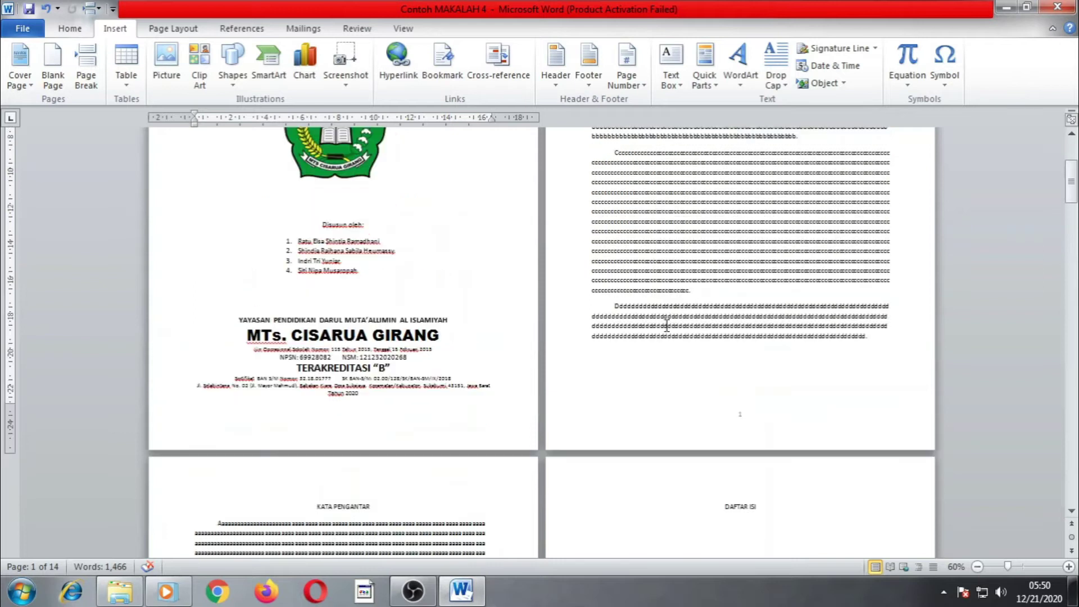
pyautogui.scroll(4, 667, 350)
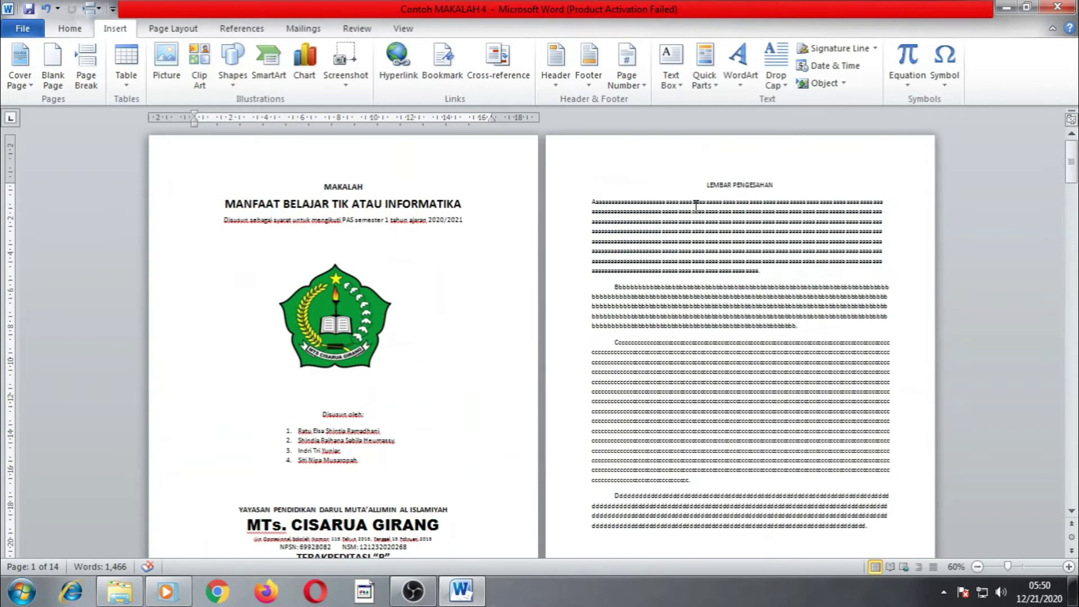
pyautogui.scroll(-9, 660, 444)
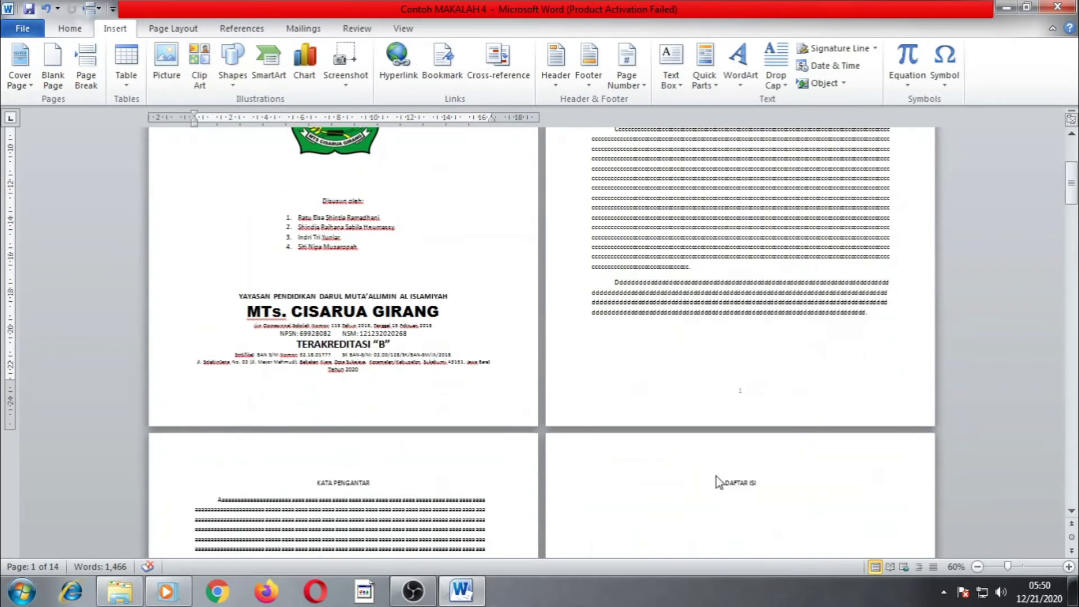
pyautogui.scroll(-2, 717, 476)
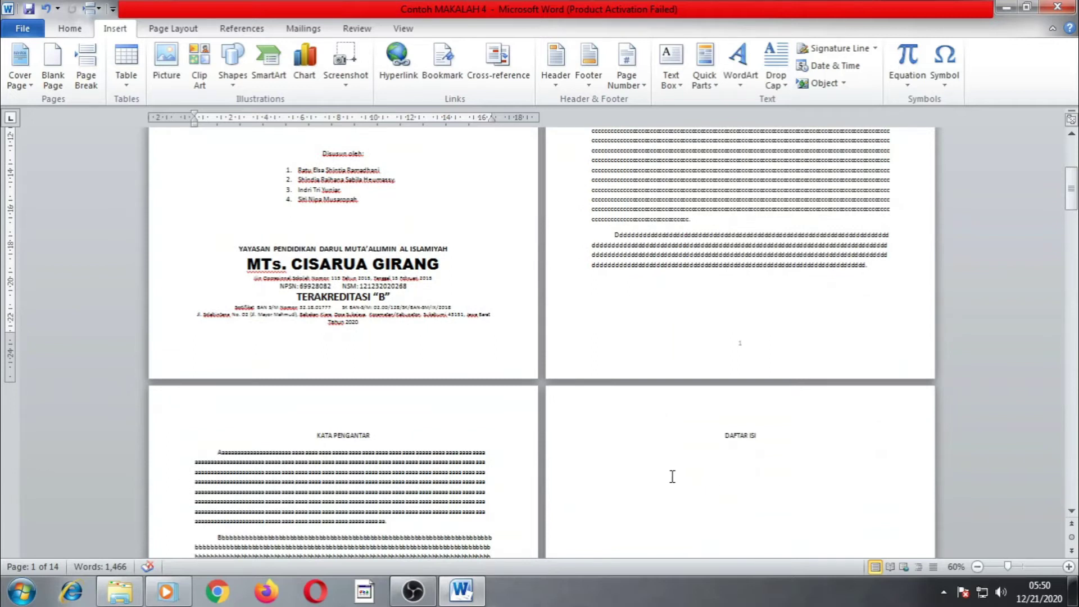
pyautogui.scroll(11, 672, 477)
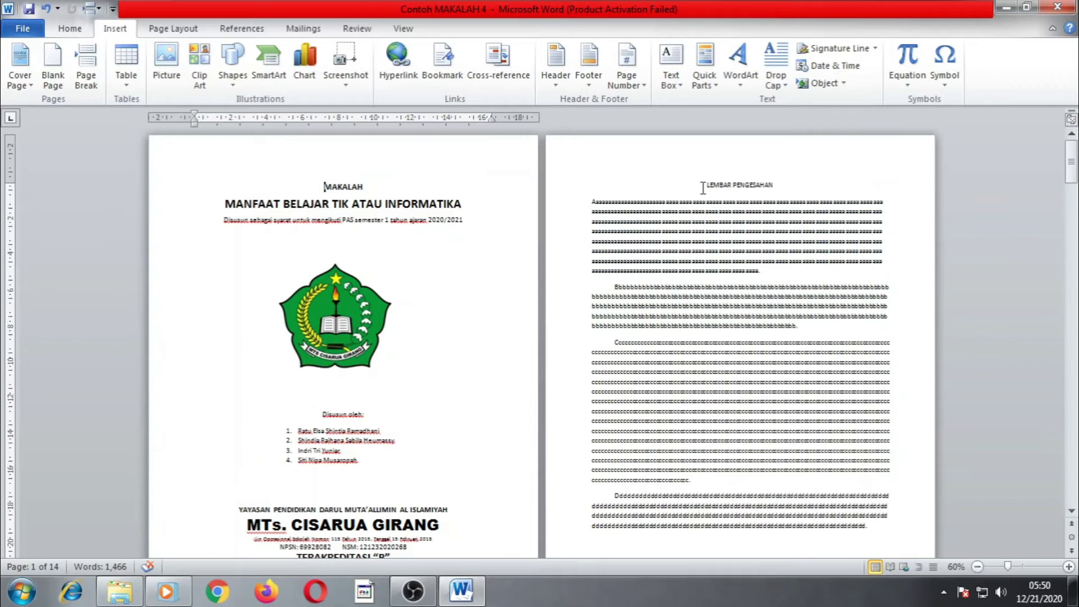
# Set the page number format of the section starting at LEMBAR PENGESAHAN to i, ii, iii, with the chapter number included.
pyautogui.click(706, 185)
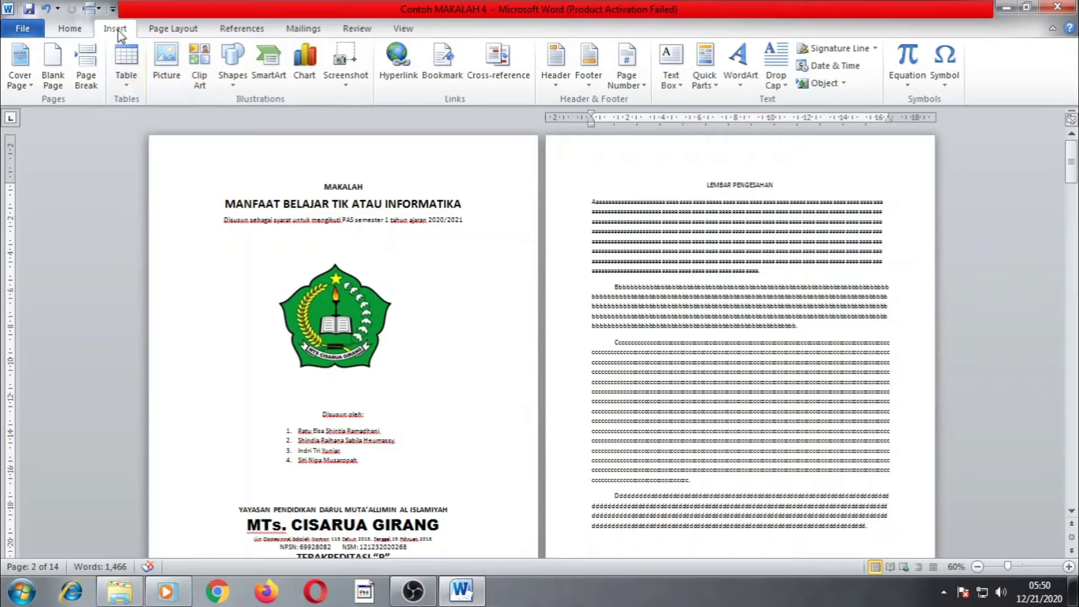
pyautogui.click(636, 81)
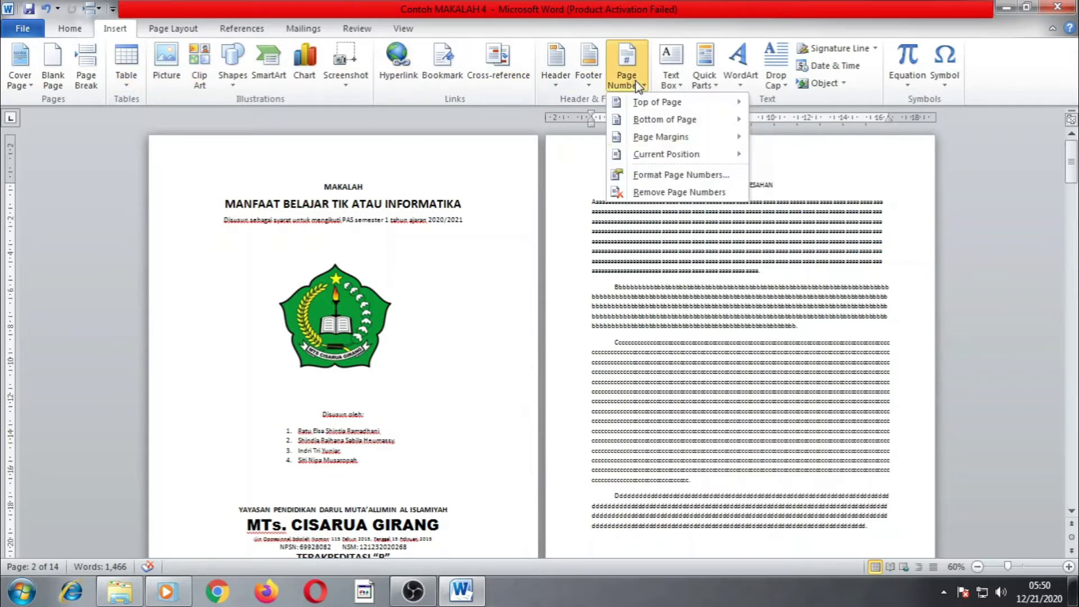
pyautogui.click(668, 175)
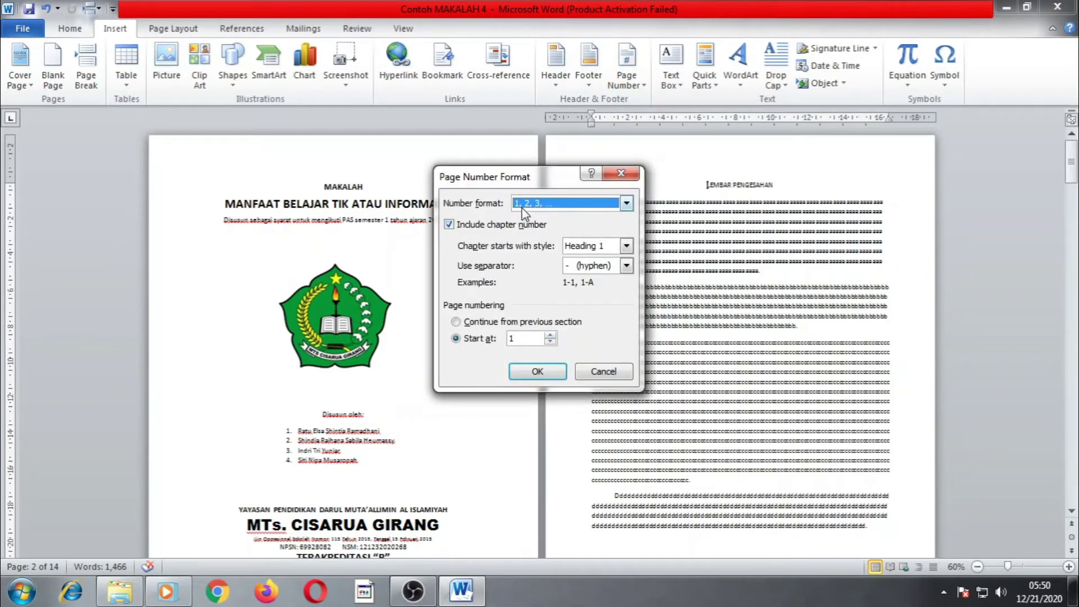
pyautogui.click(596, 203)
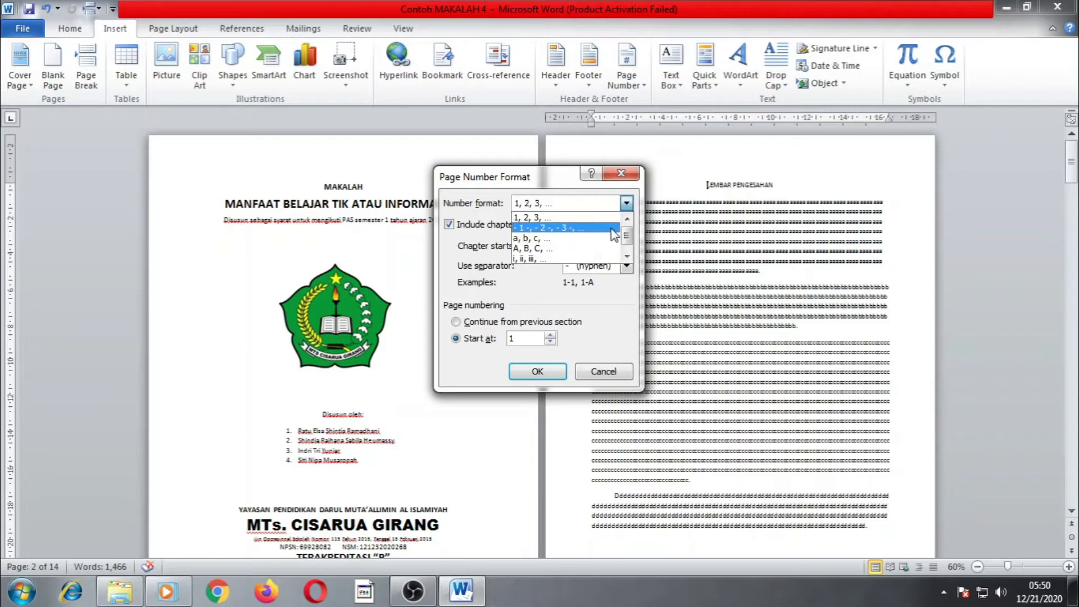
pyautogui.click(550, 258)
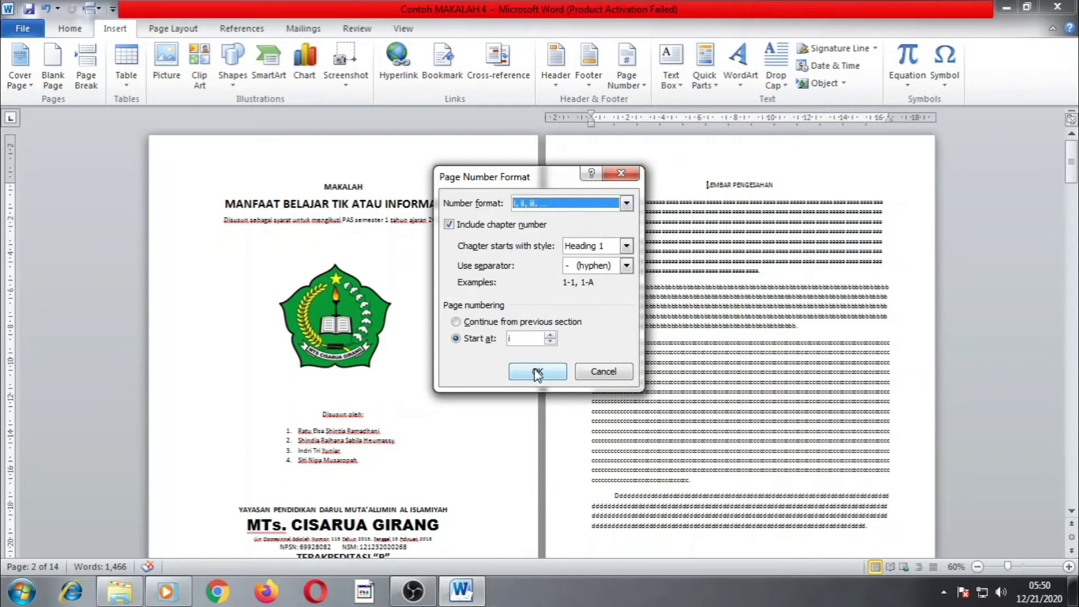
pyautogui.click(449, 226)
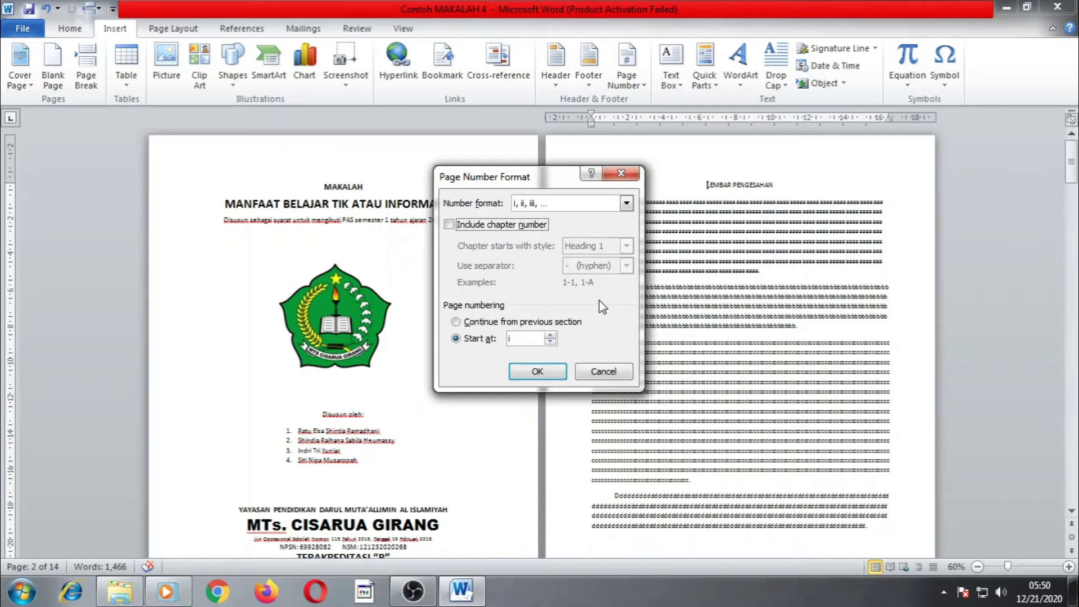
pyautogui.click(449, 226)
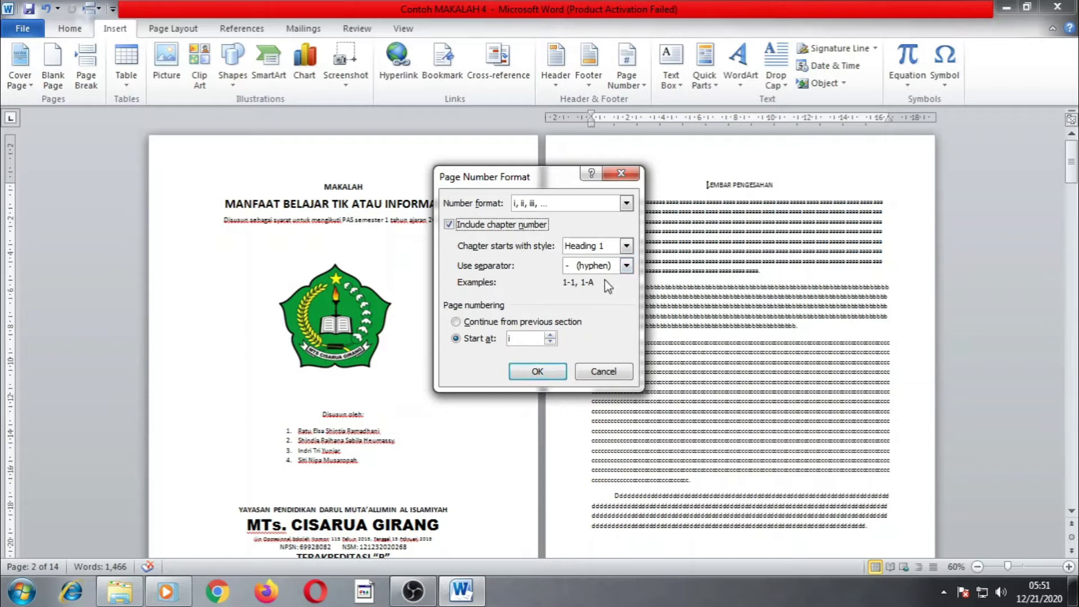
pyautogui.click(538, 372)
pyautogui.click(510, 335)
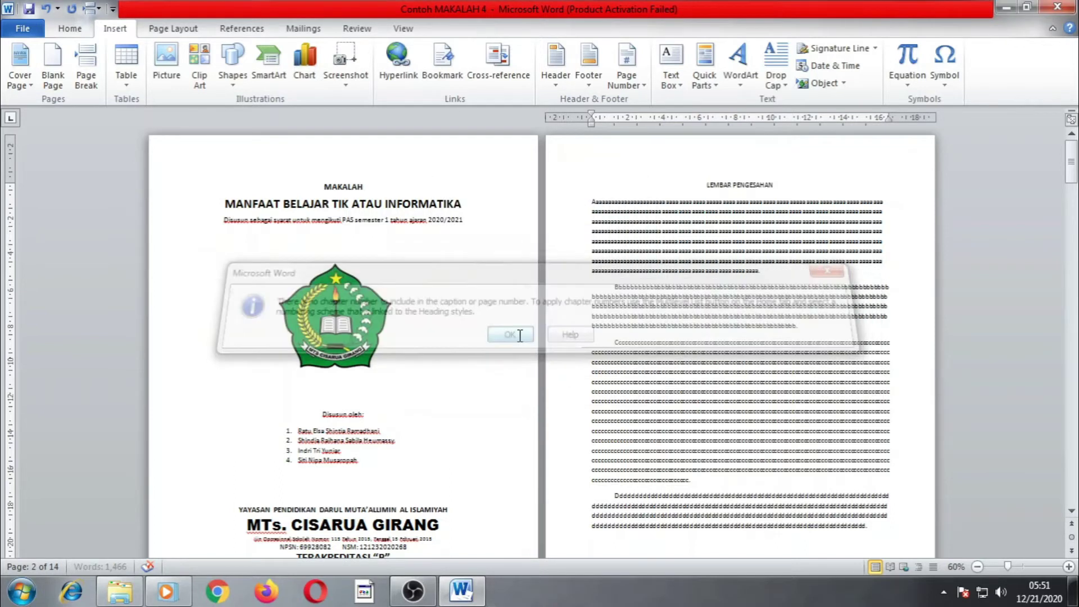
# Examine the page numbers from the LEMBAR PENGESAHAN page through the BAB I PENDAHULUAN pages.
pyautogui.scroll(-3, 731, 317)
pyautogui.scroll(-3, 731, 318)
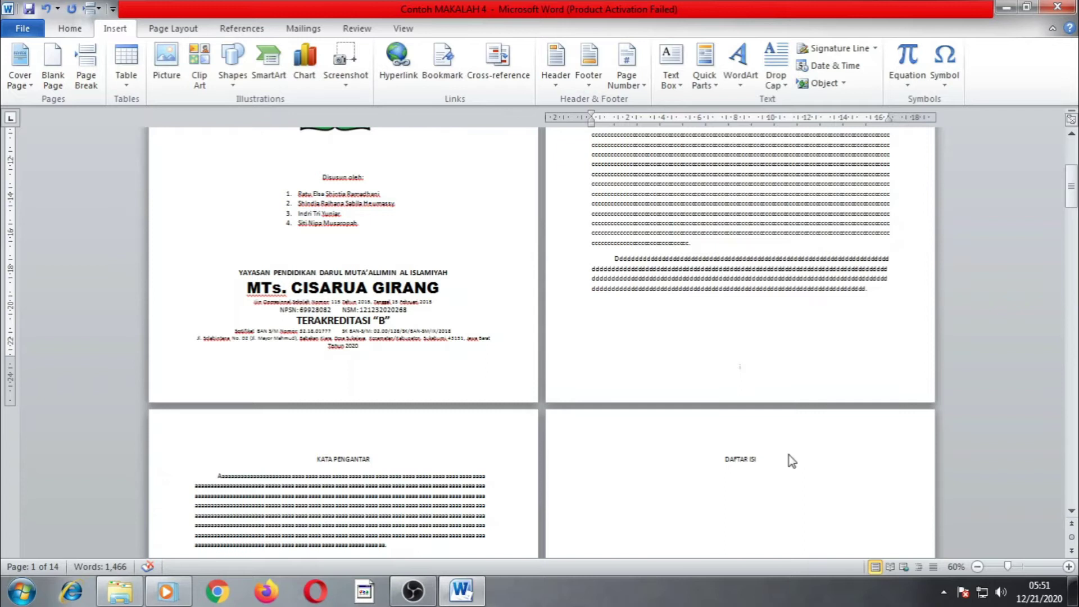
pyautogui.scroll(-7, 773, 446)
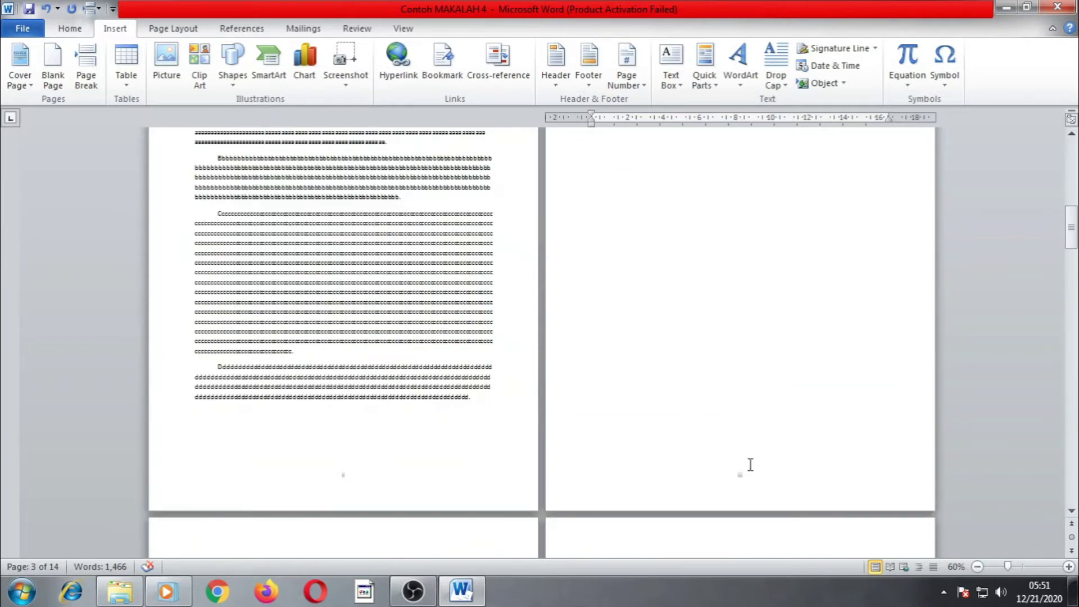
pyautogui.scroll(-8, 751, 465)
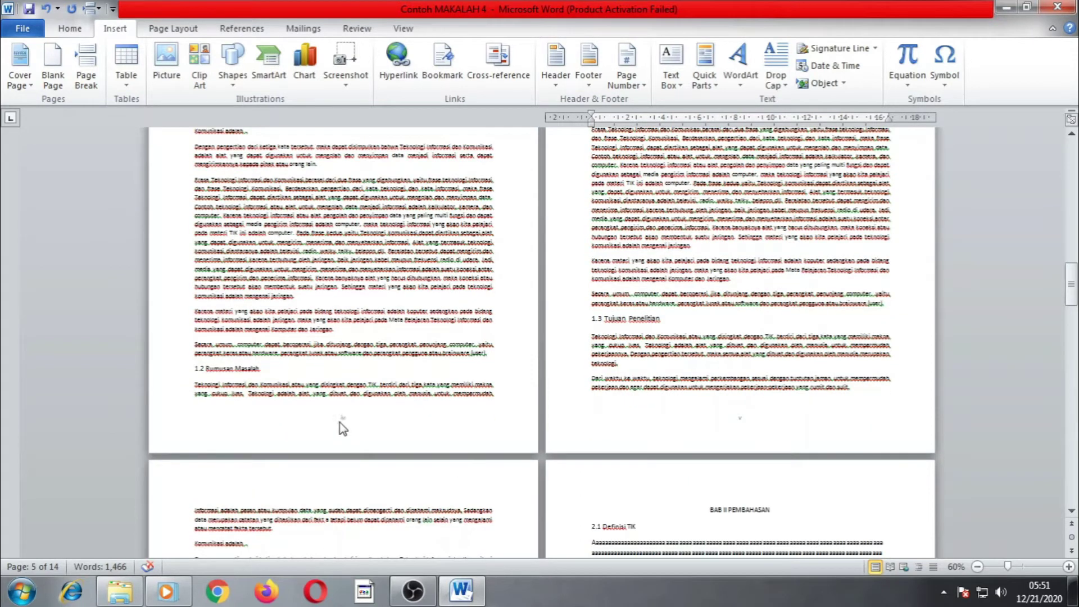
pyautogui.scroll(5, 537, 376)
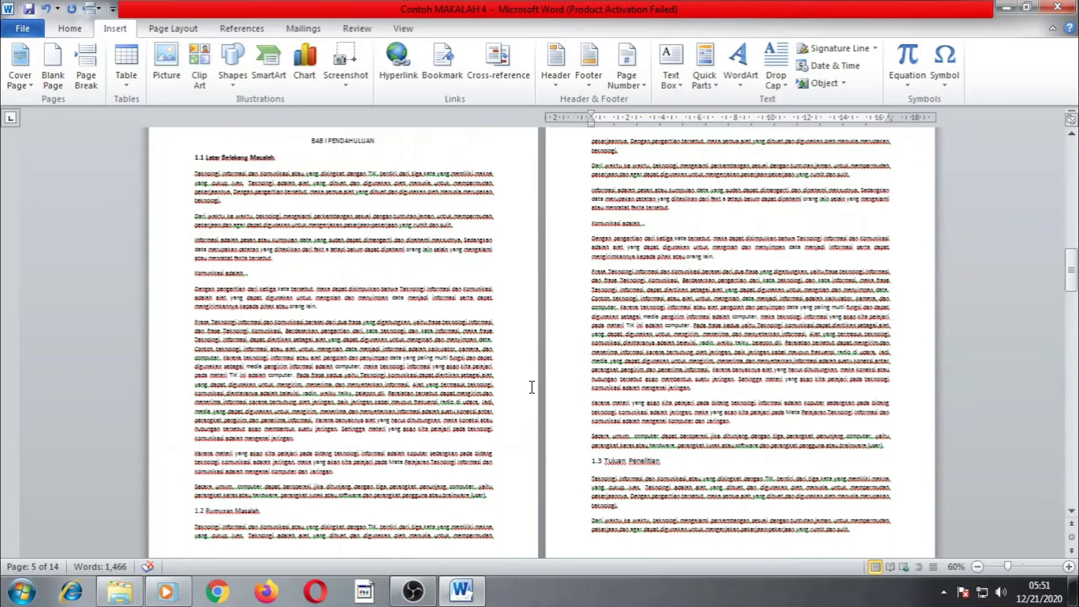
pyautogui.scroll(4, 714, 309)
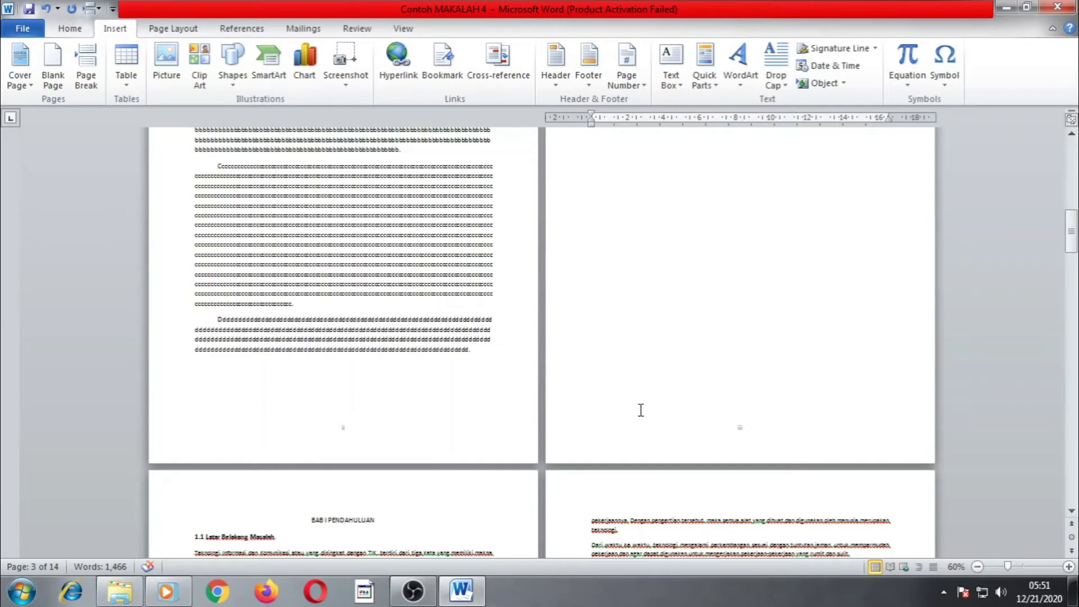
pyautogui.scroll(3, 646, 409)
pyautogui.scroll(-5, 651, 409)
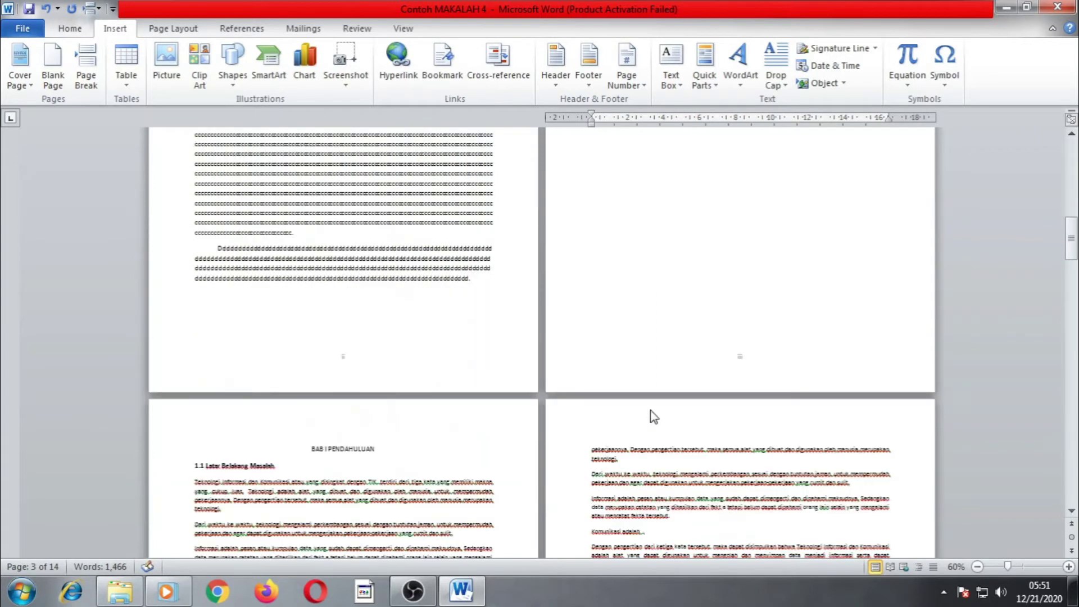
# Insert a Next Page section break before the BAB I PENDAHULUAN heading, dismissing the Windows color scheme prompt.
pyautogui.click(313, 451)
pyautogui.scroll(-4, 417, 474)
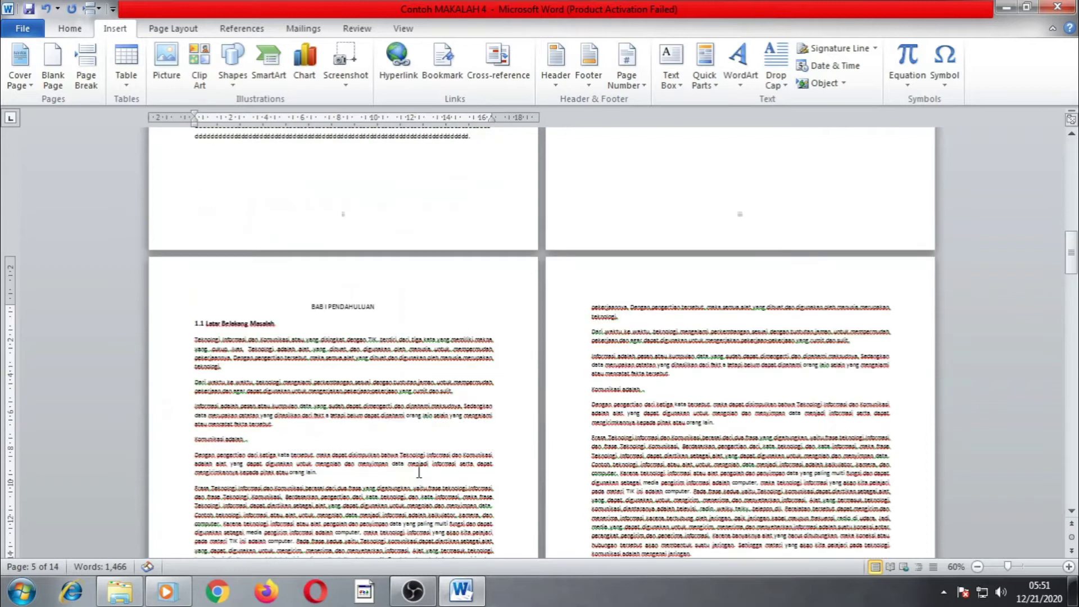
pyautogui.scroll(-8, 397, 436)
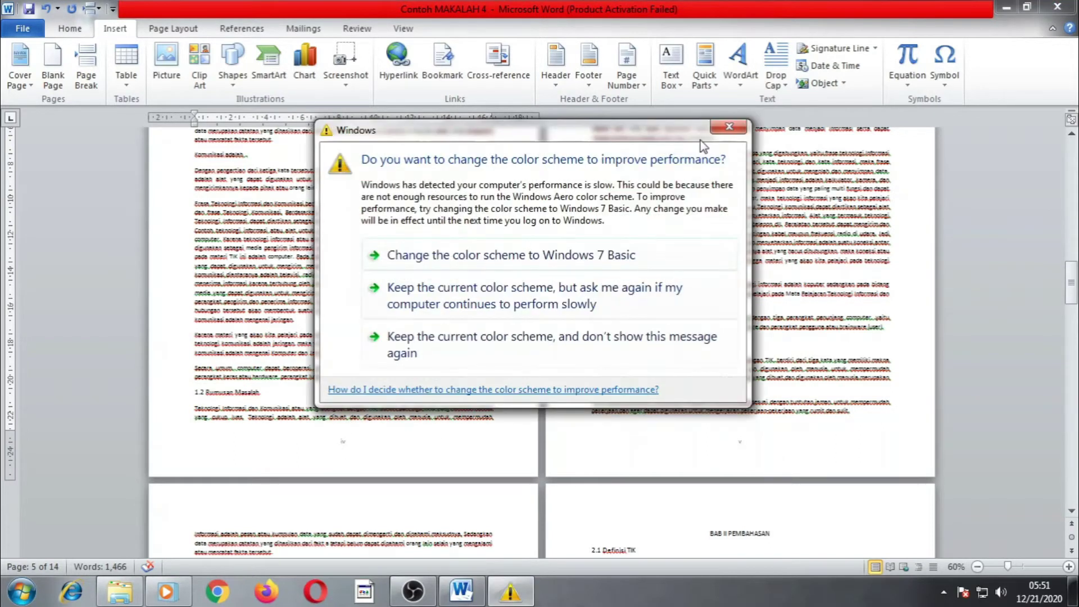
pyautogui.click(727, 128)
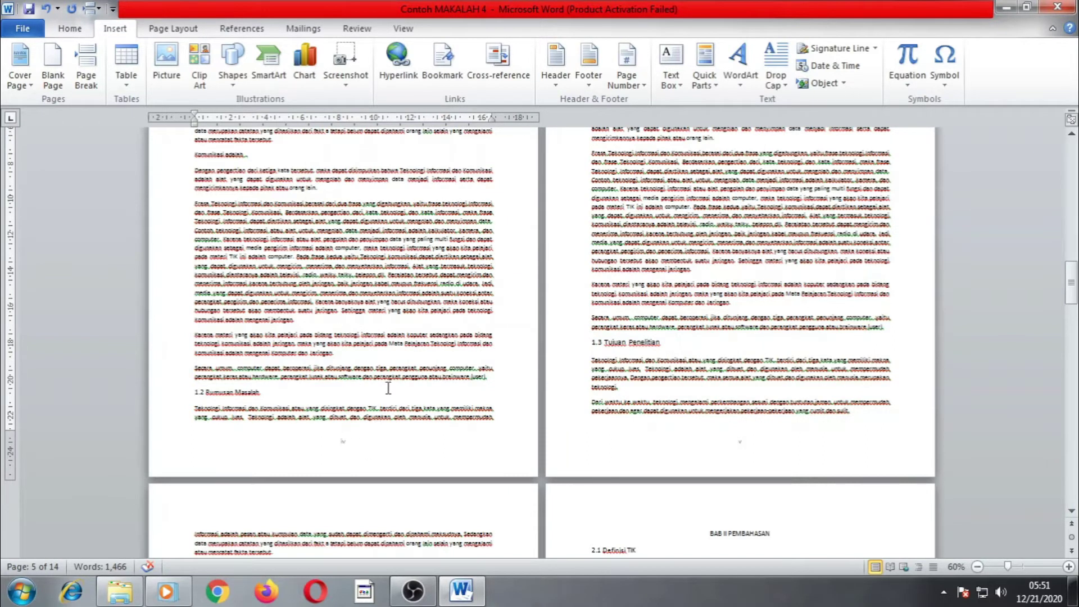
pyautogui.scroll(5, 389, 386)
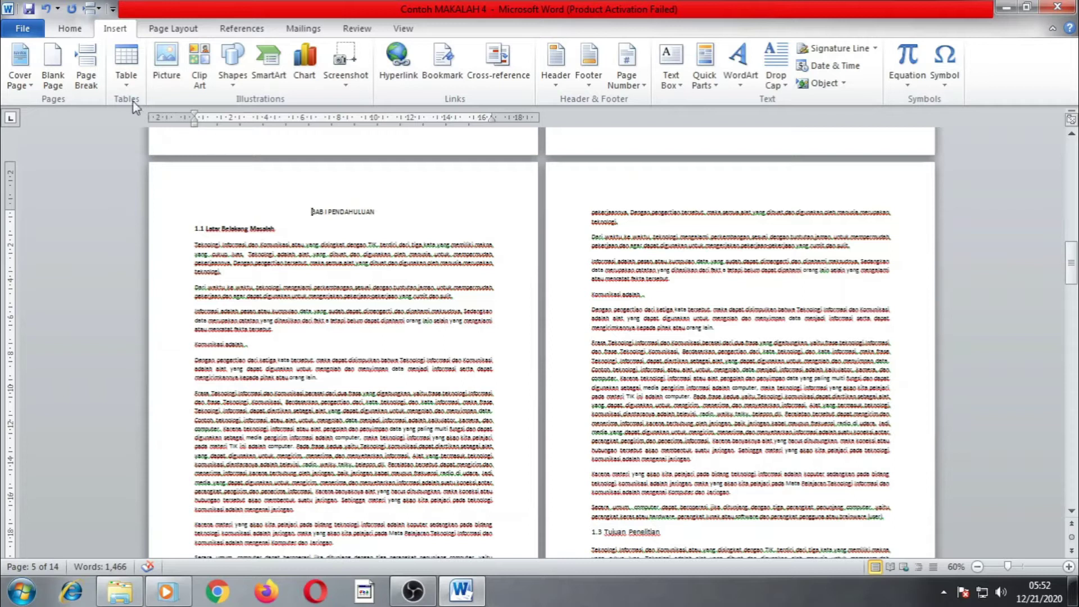
pyautogui.click(175, 31)
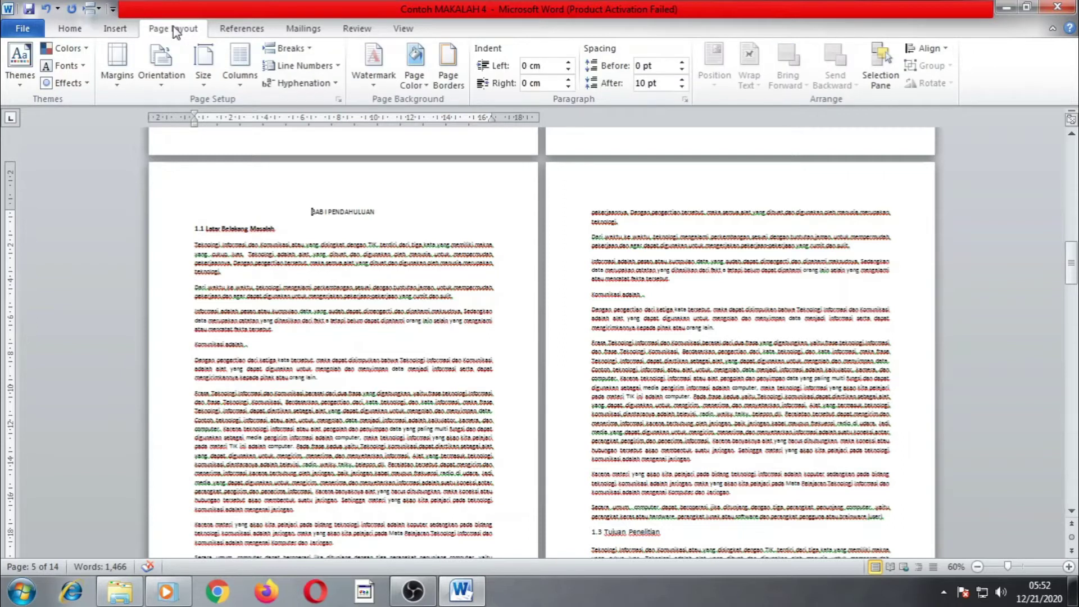
pyautogui.click(301, 54)
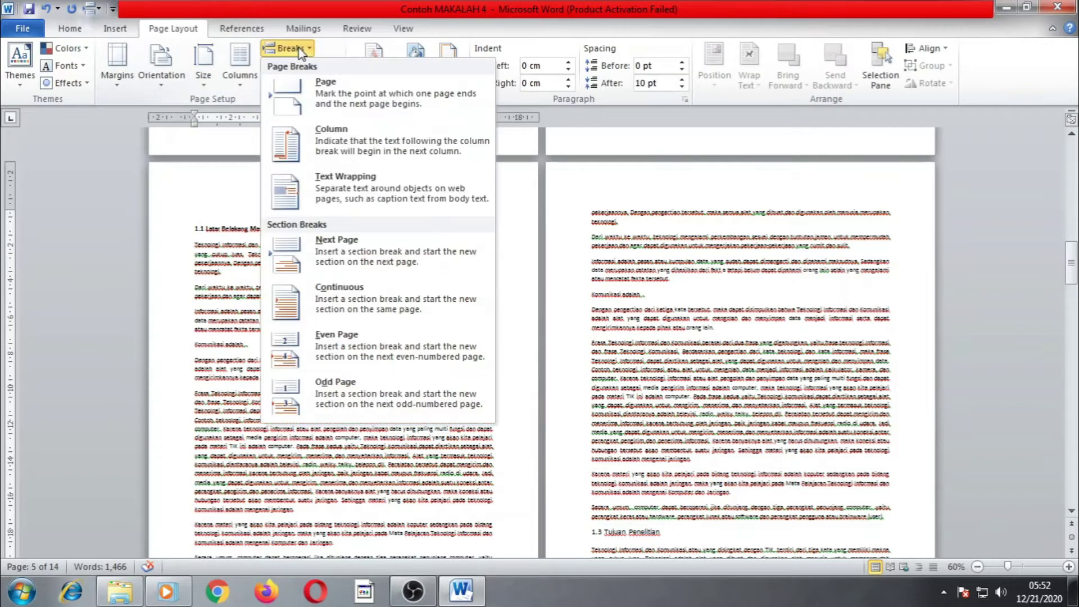
pyautogui.click(368, 251)
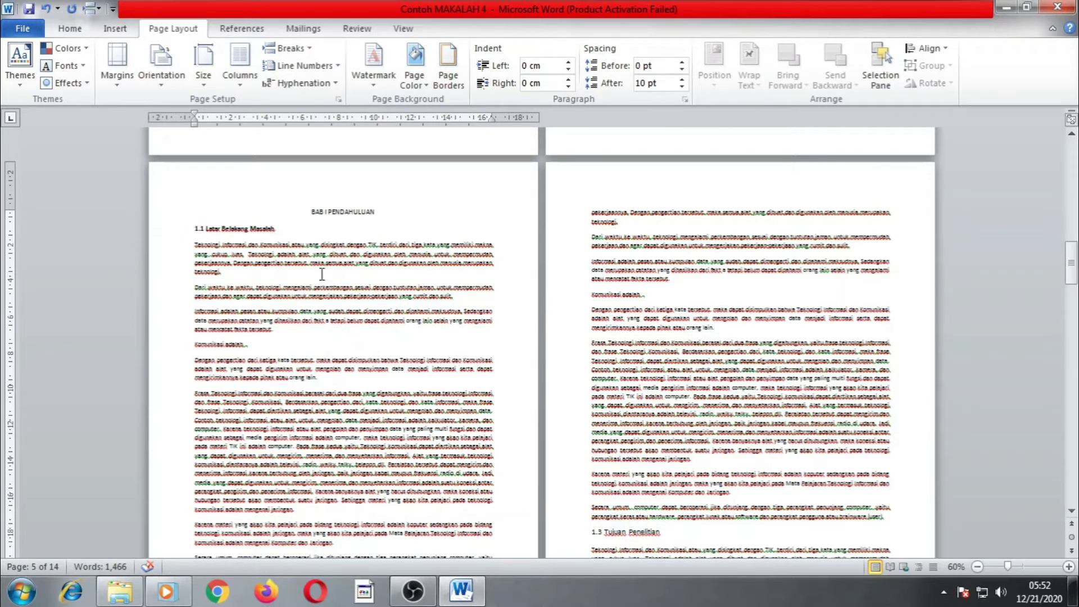
# Check the page numbers before and after the BAB I section break and return to the BAB I PENDAHULUAN heading.
pyautogui.scroll(-4, 324, 293)
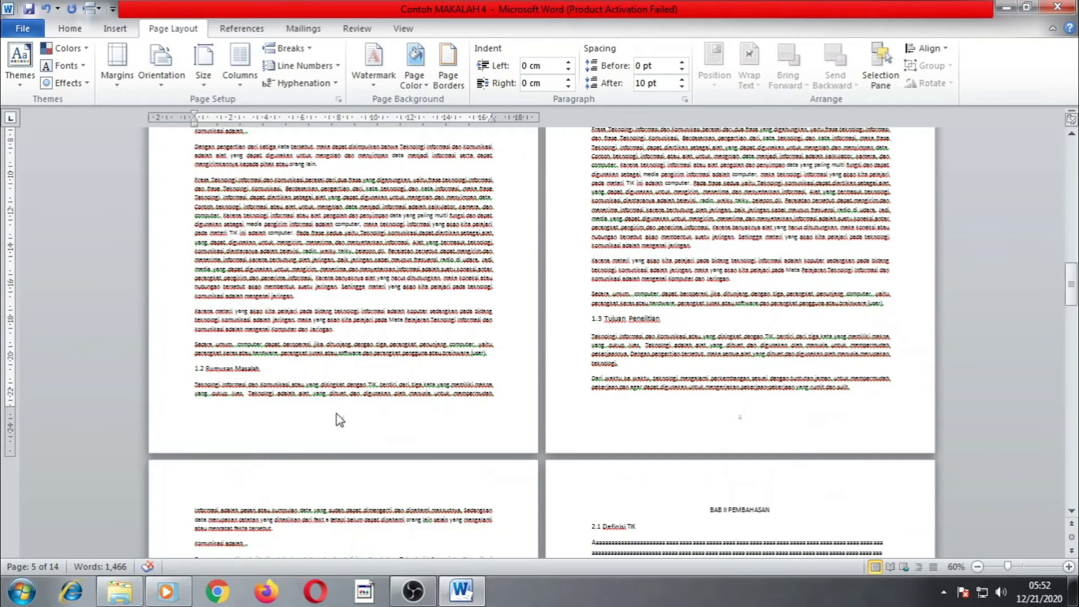
pyautogui.scroll(8, 449, 326)
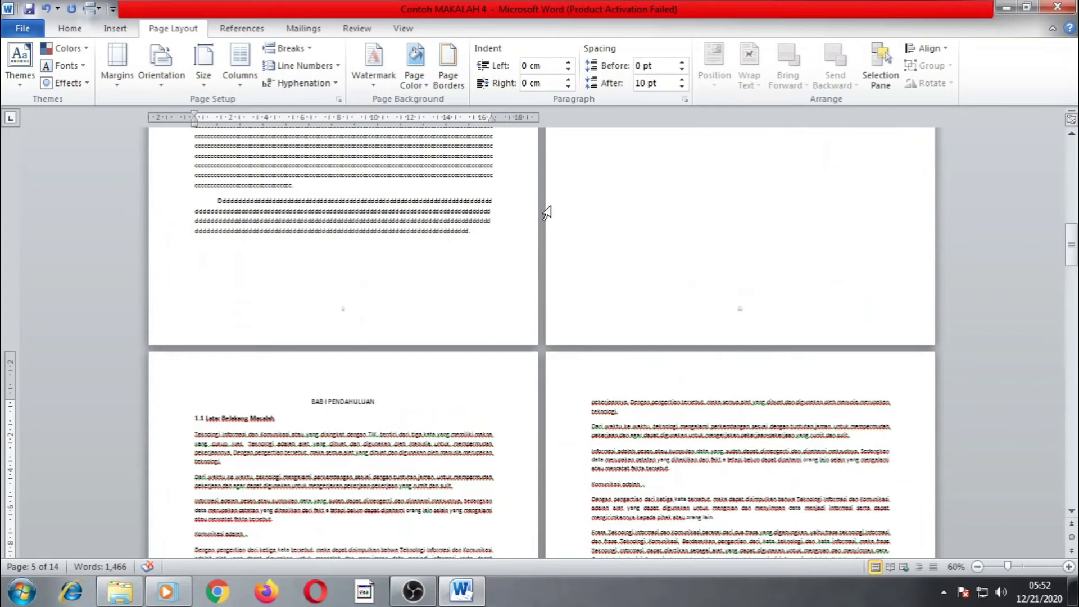
pyautogui.scroll(-3, 421, 334)
pyautogui.scroll(-6, 385, 353)
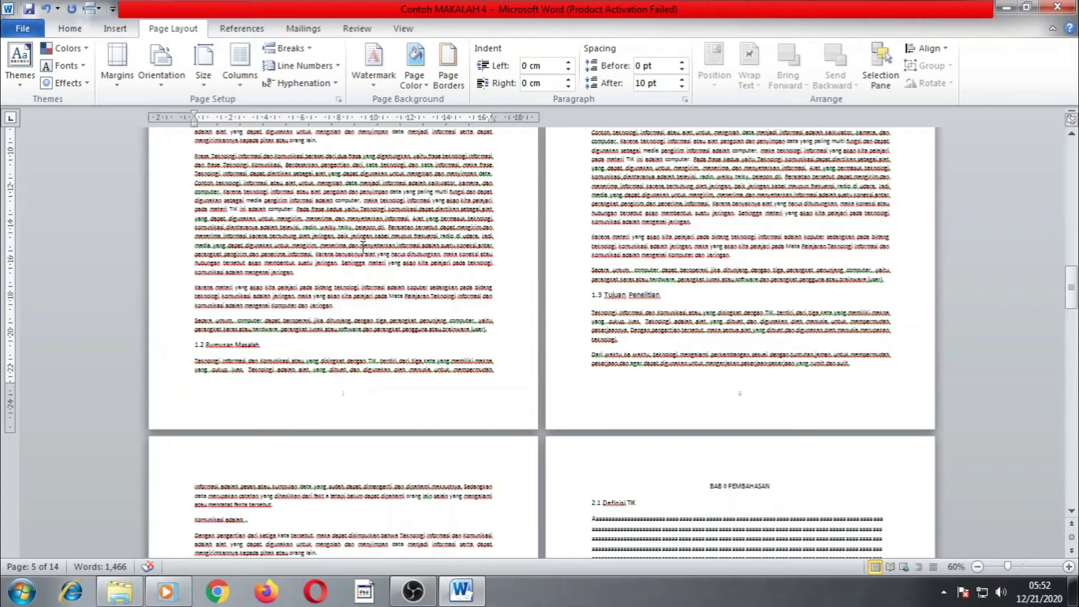
pyautogui.click(114, 31)
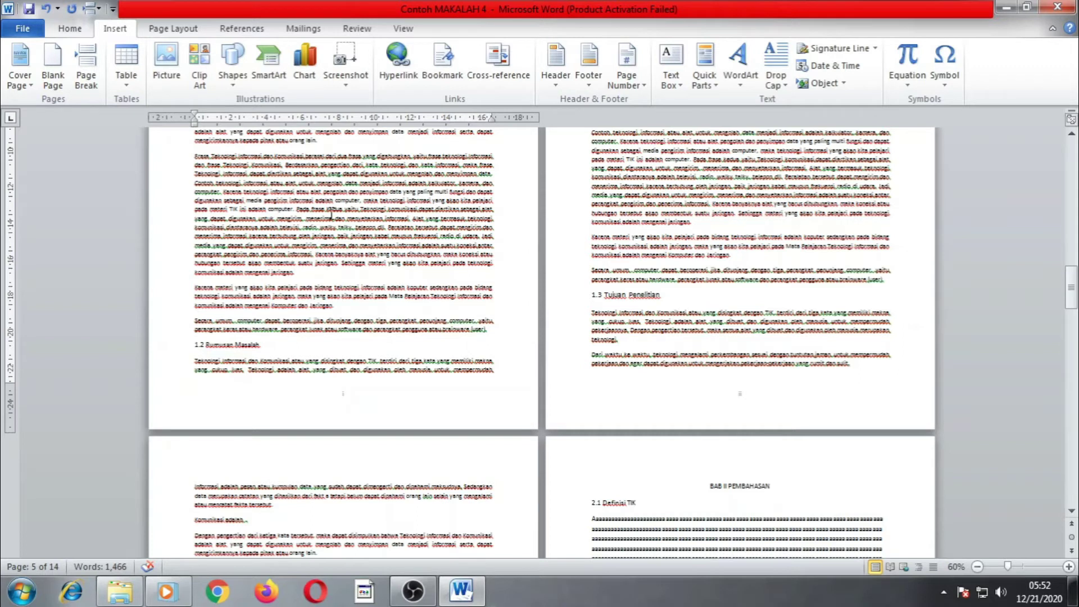
pyautogui.scroll(5, 338, 288)
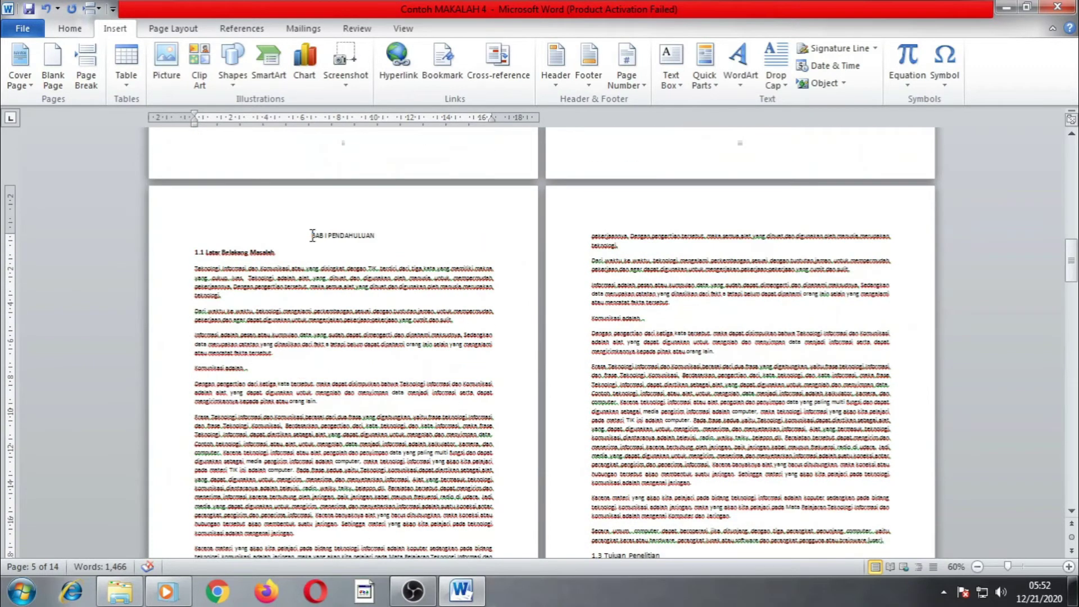
# Set the page number format of the section starting at BAB I PENDAHULUAN to 1, 2, 3, starting at 1, and acknowledge the chapter number message.
pyautogui.scroll(-1, 328, 321)
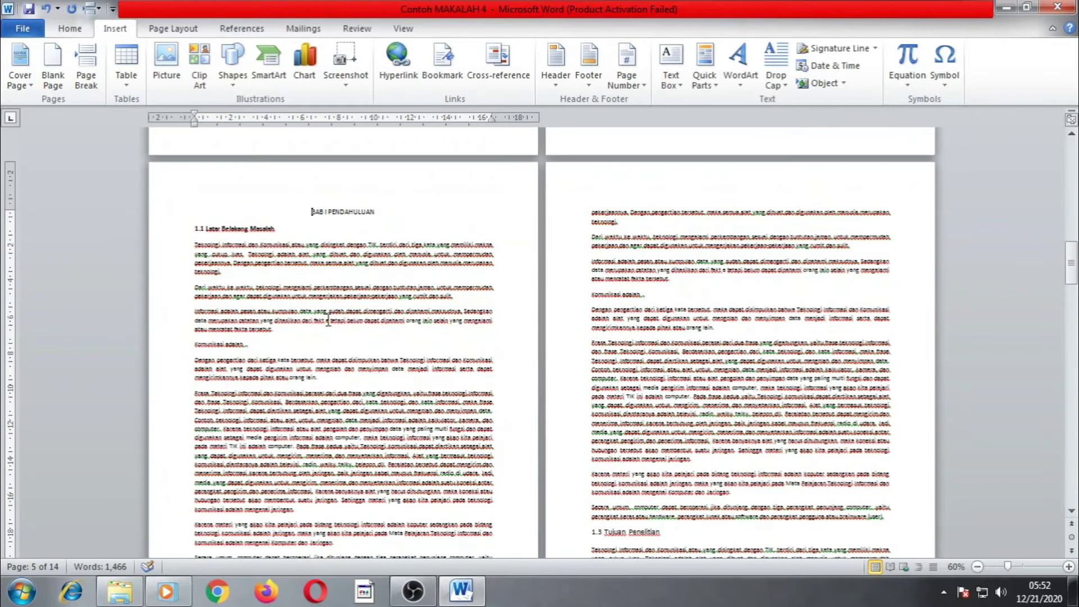
pyautogui.scroll(-3, 329, 321)
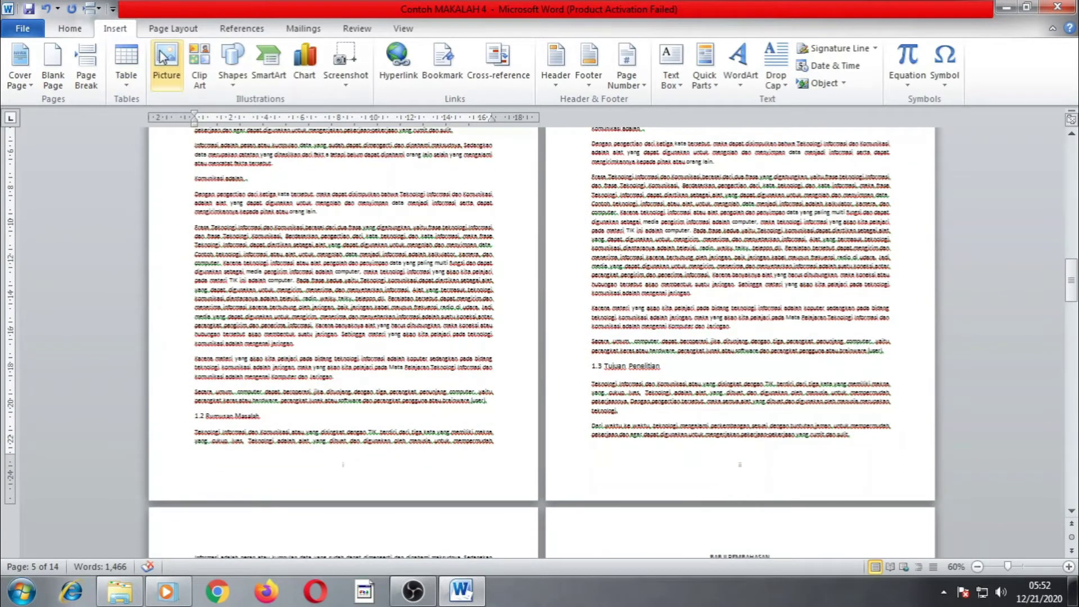
pyautogui.click(635, 83)
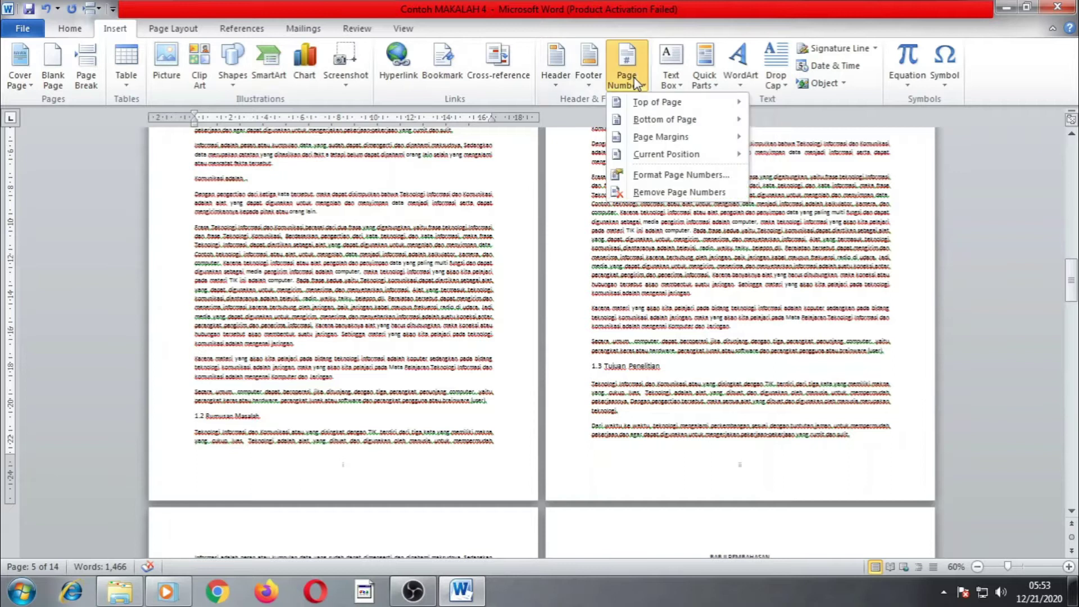
pyautogui.click(658, 175)
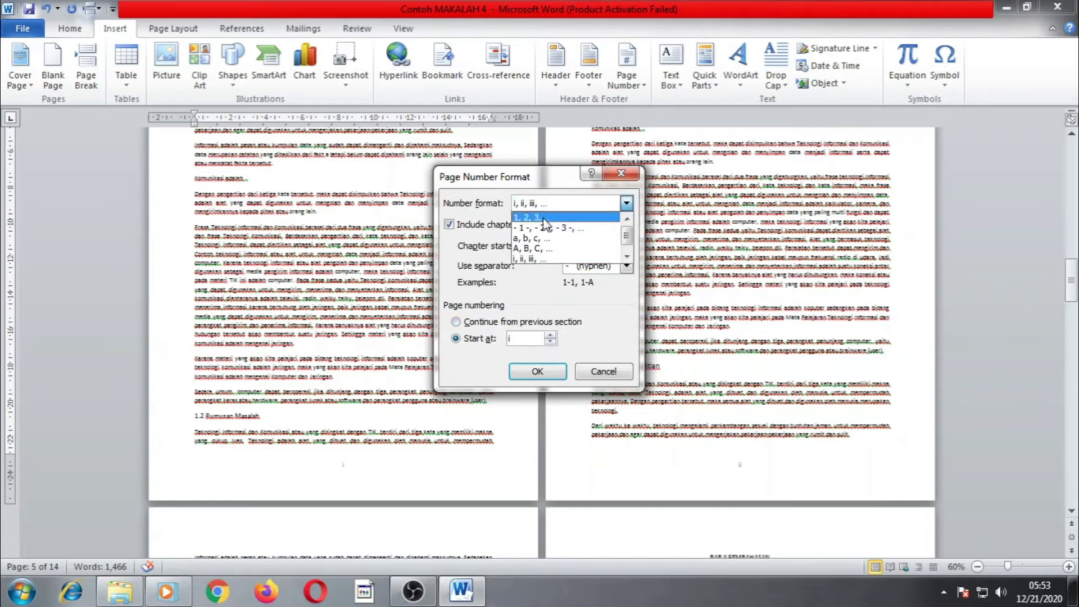
pyautogui.click(548, 218)
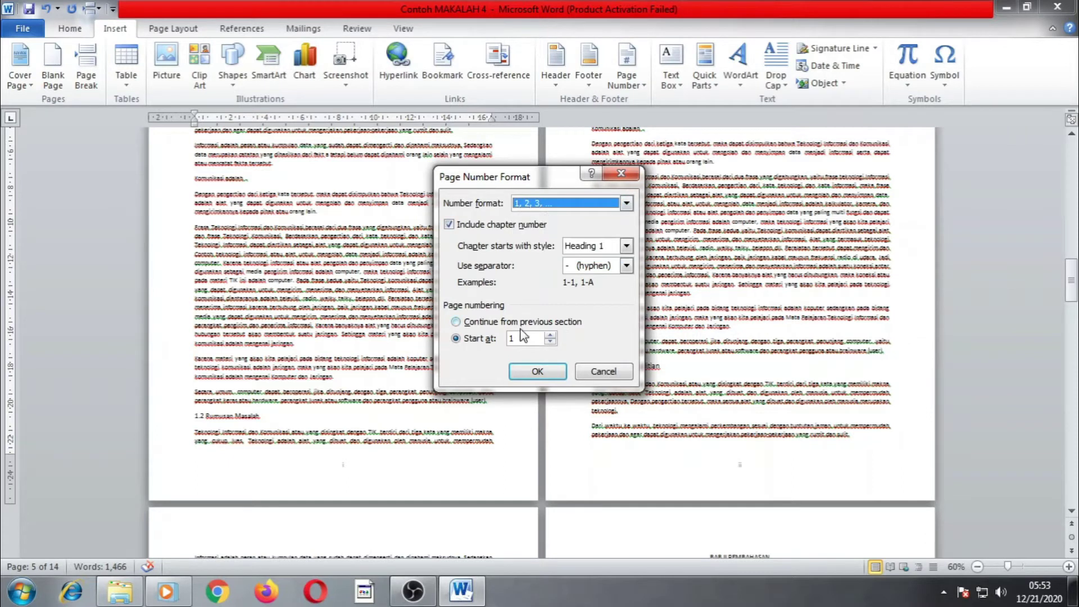
pyautogui.click(538, 372)
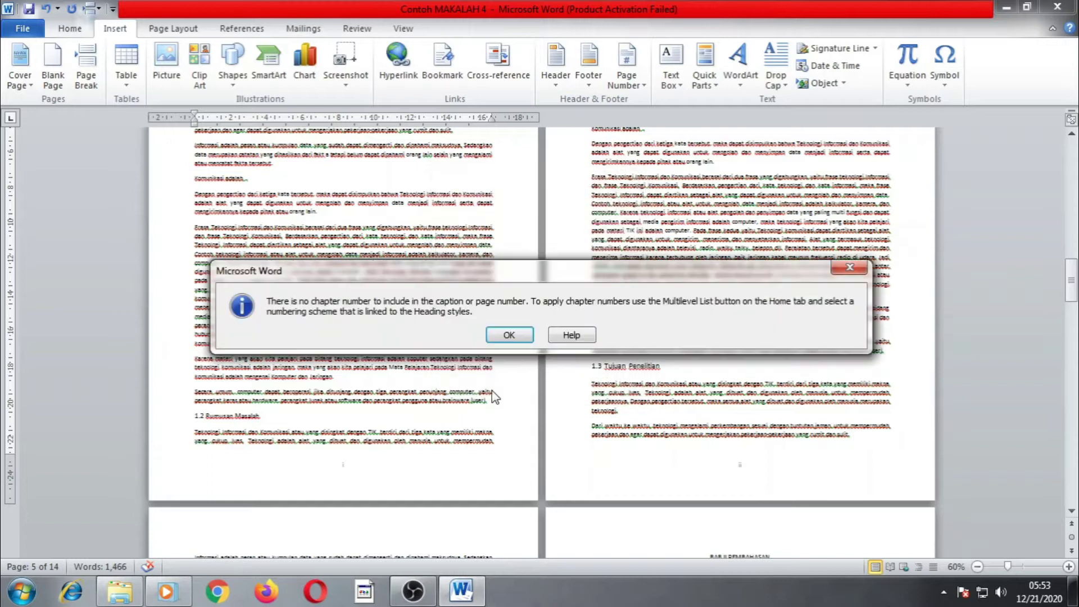
pyautogui.click(510, 335)
# Examine the page numbers from the cover through the BAB II pages, including a multi-page overview, and dismiss the Windows color scheme prompt.
pyautogui.scroll(-5, 429, 337)
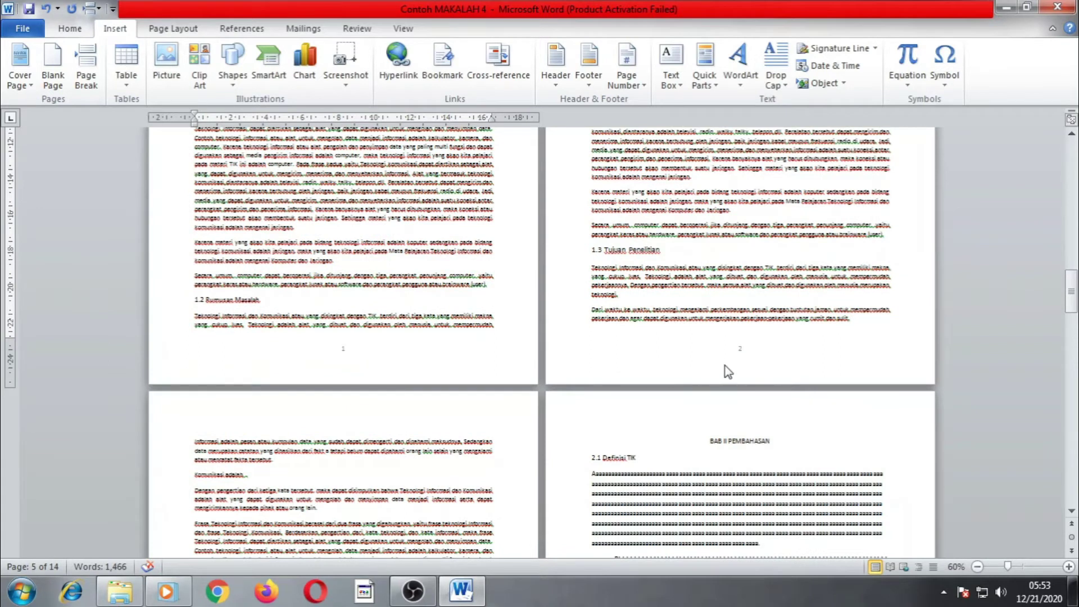
pyautogui.scroll(-10, 609, 414)
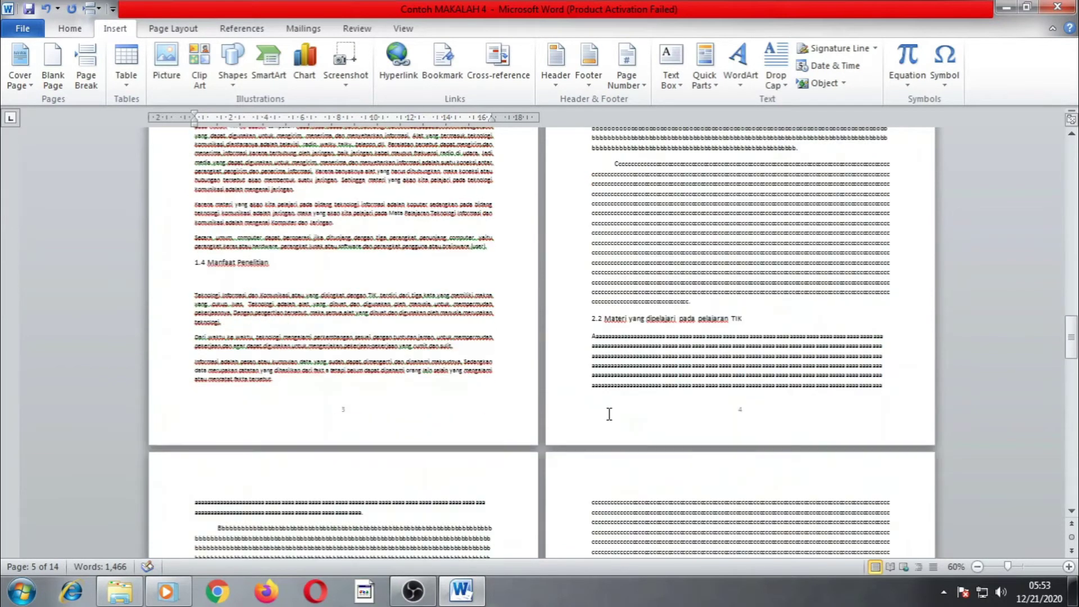
pyautogui.scroll(-7, 677, 422)
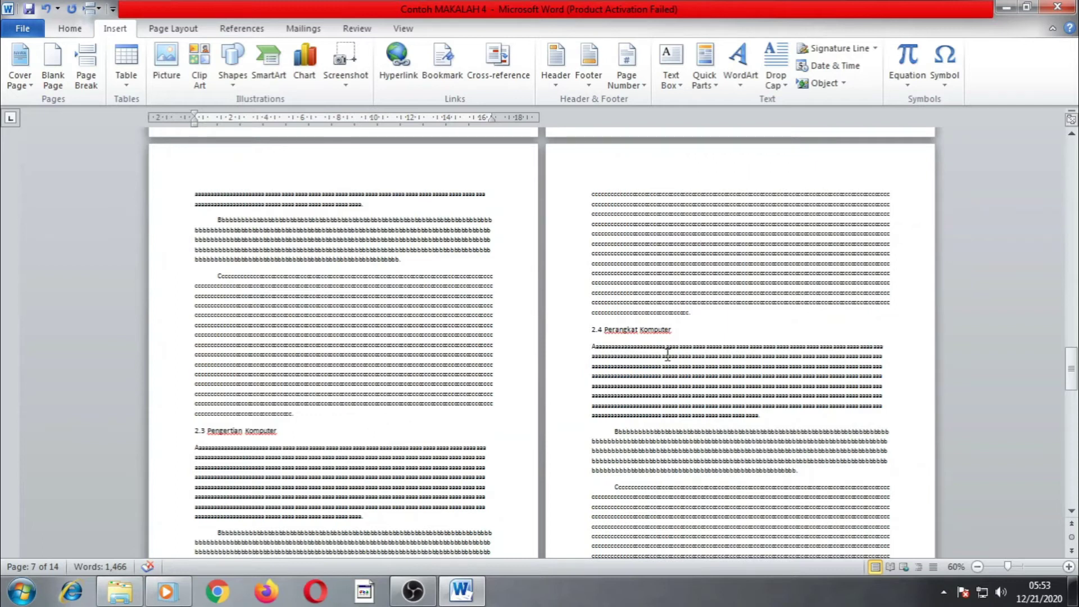
pyautogui.scroll(9, 668, 354)
pyautogui.scroll(9, 767, 392)
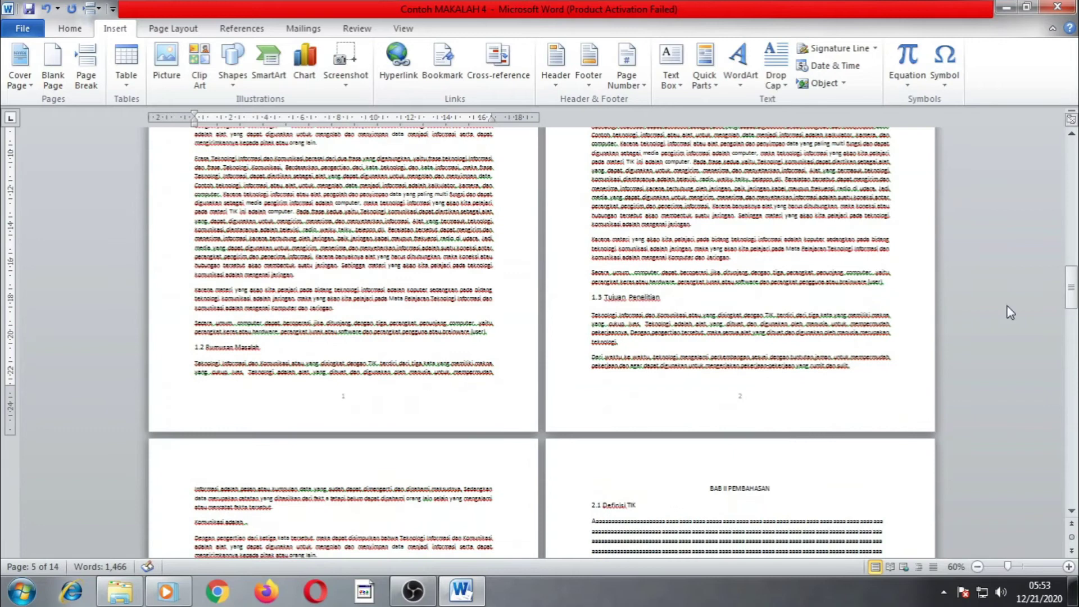
pyautogui.moveTo(1008, 568)
pyautogui.mouseDown()
pyautogui.moveTo(1020, 567)
pyautogui.moveTo(993, 569)
pyautogui.mouseUp()
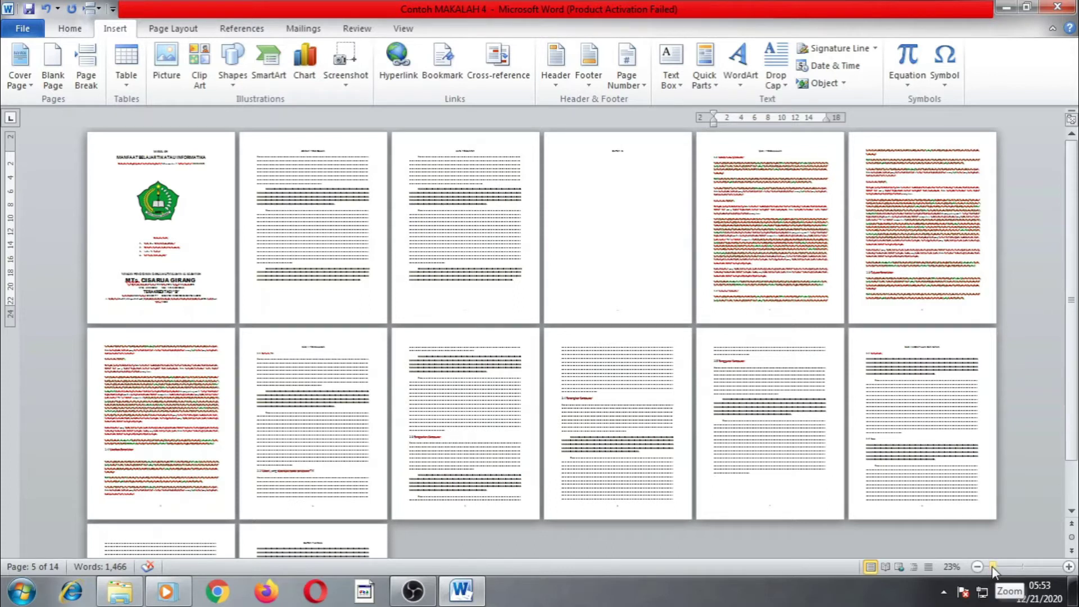
pyautogui.moveTo(993, 566); pyautogui.dragTo(998, 567)
pyautogui.moveTo(1072, 264); pyautogui.dragTo(1067, 281)
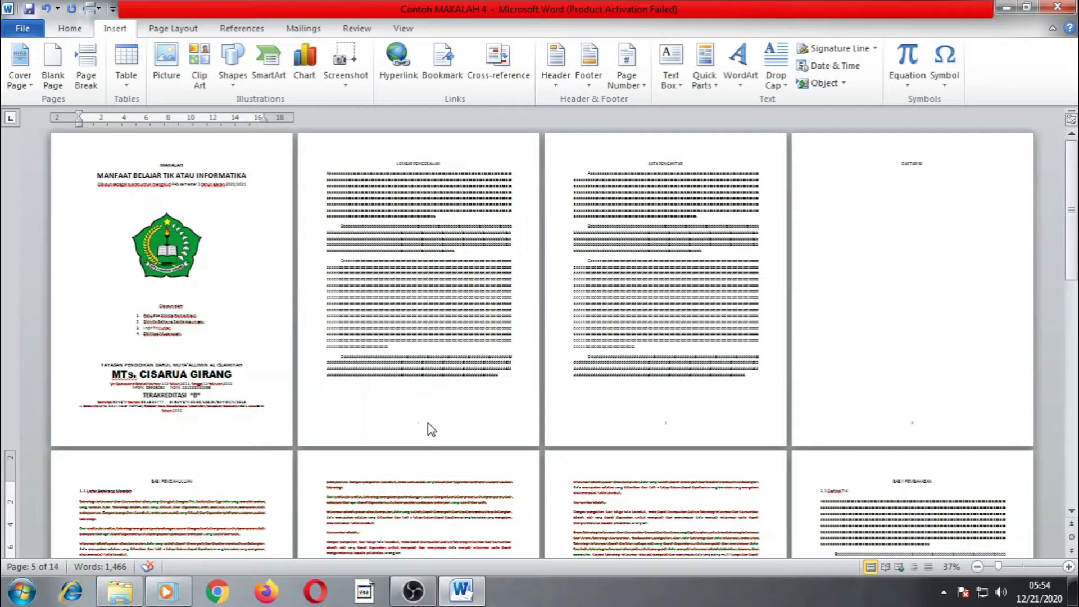
pyautogui.scroll(-1, 430, 430)
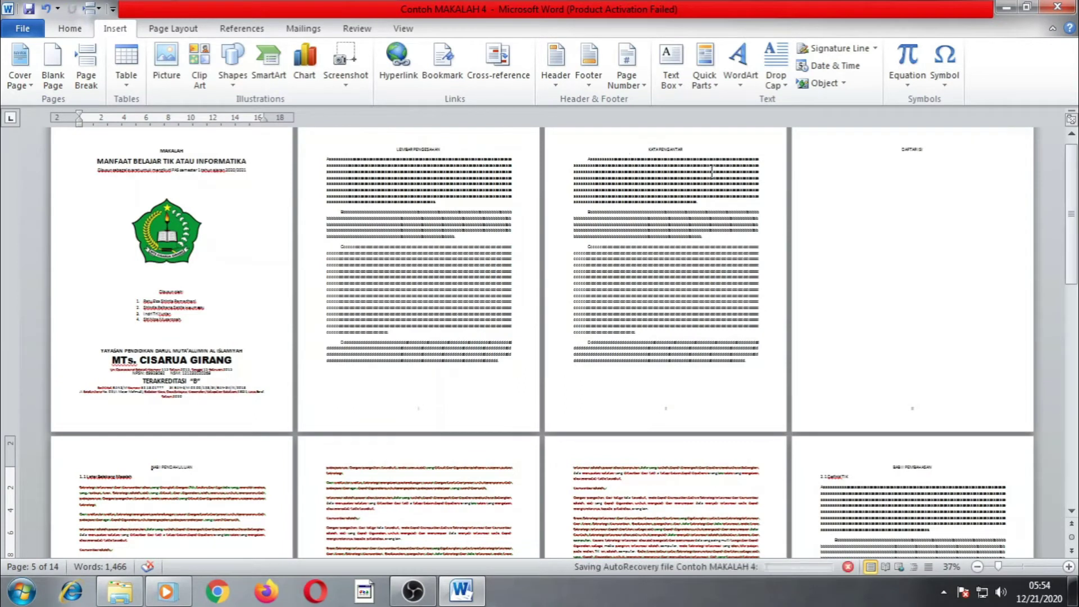
pyautogui.scroll(-5, 449, 403)
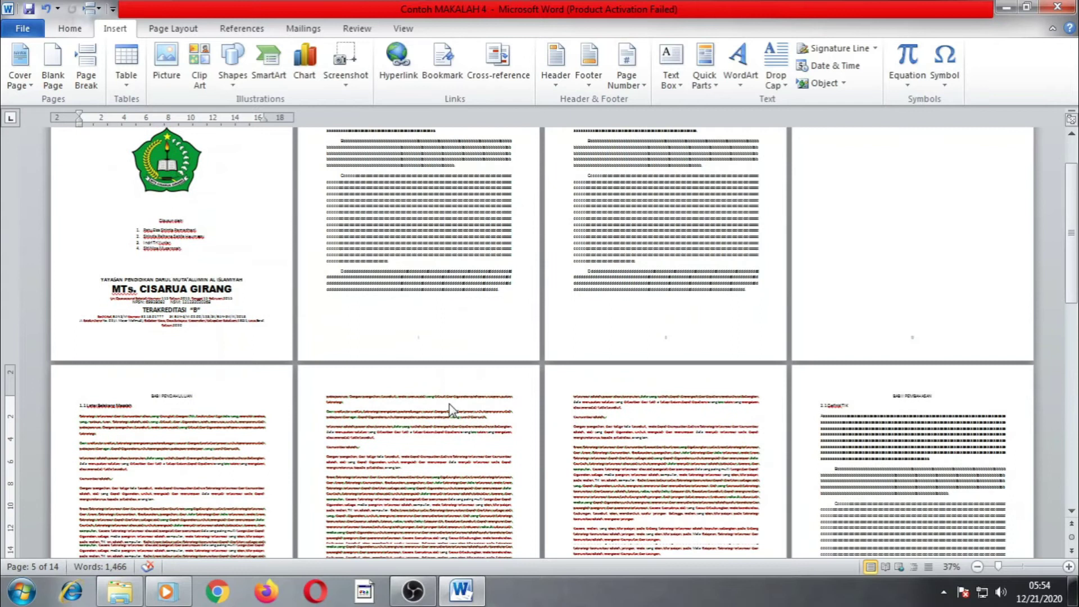
pyautogui.scroll(-2, 408, 421)
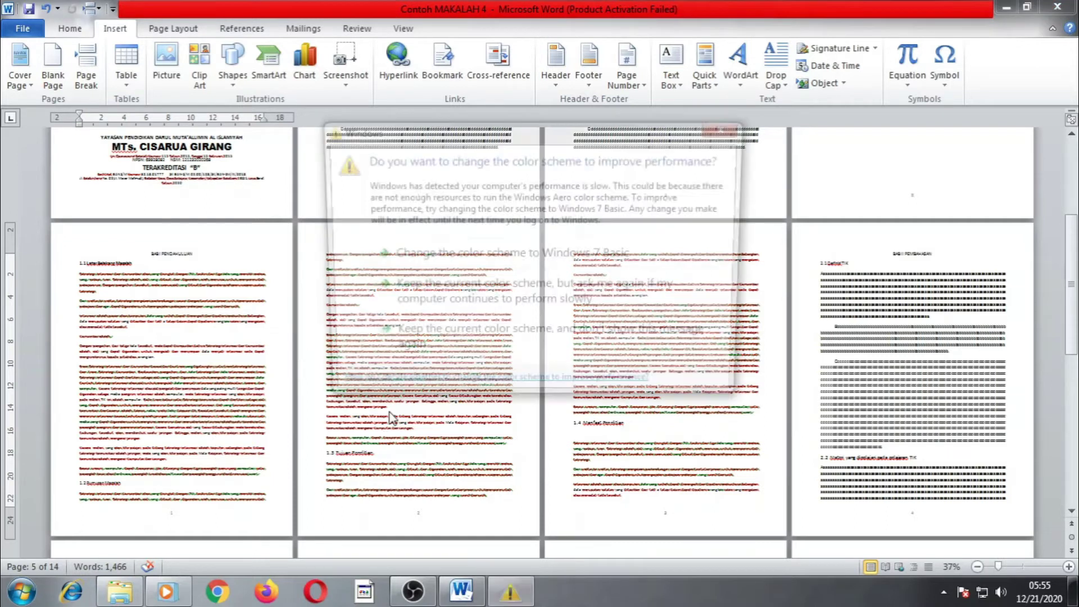
pyautogui.click(727, 130)
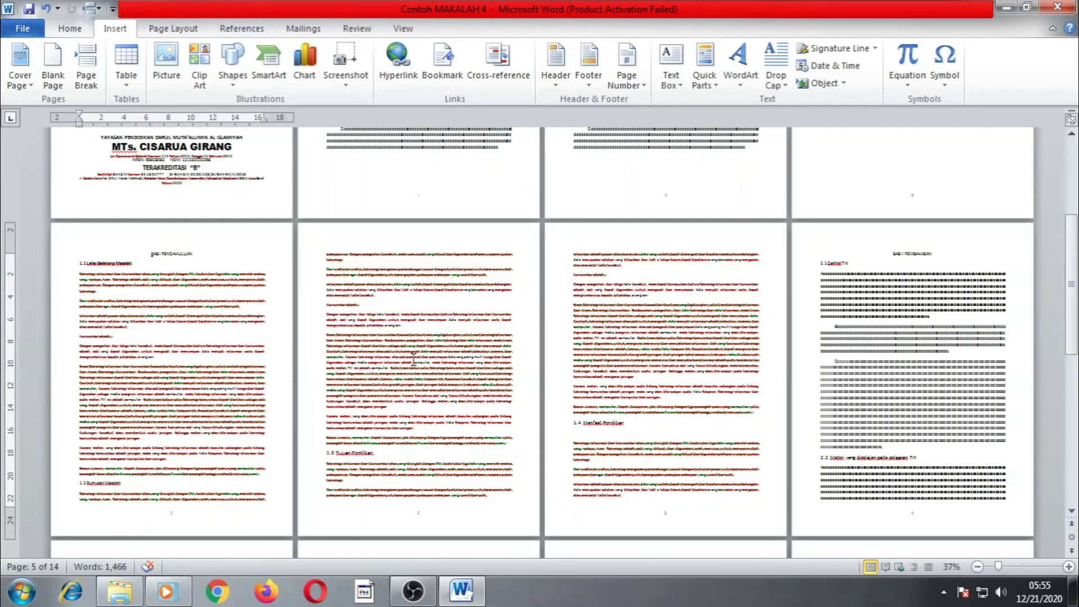
# Open the header on the BAB I PENDAHULUAN page and unlink both the header and footer of Section 3 from the previous section.
pyautogui.click(382, 292)
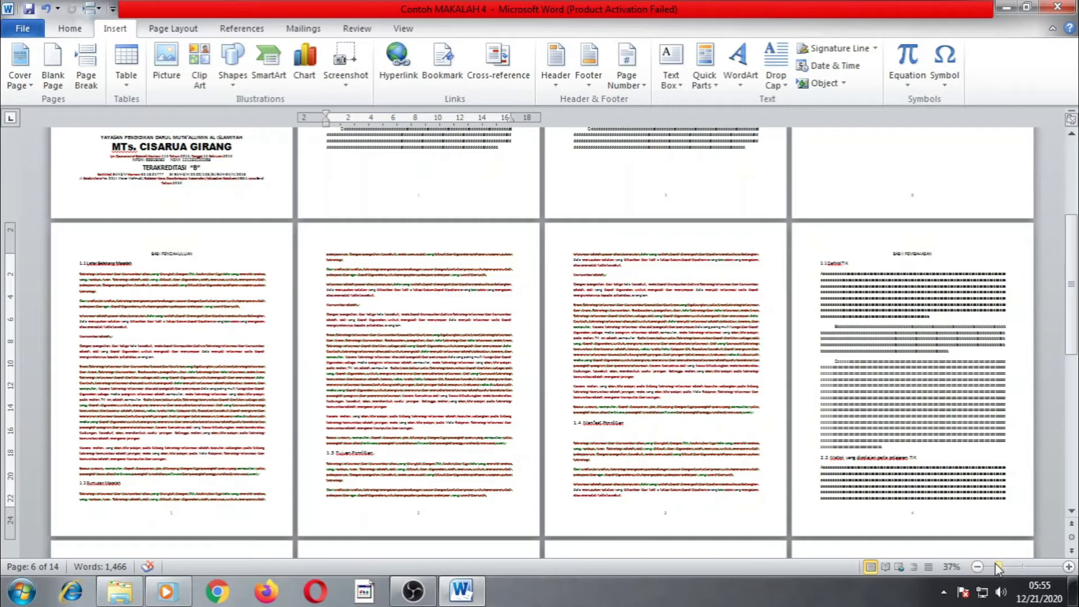
pyautogui.moveTo(999, 567); pyautogui.dragTo(1010, 567)
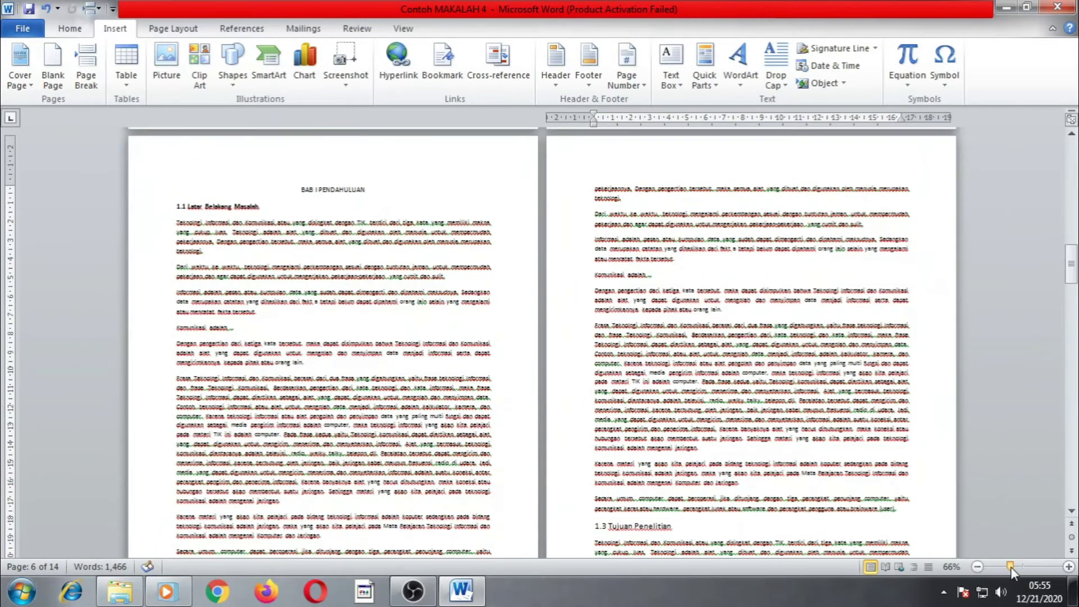
pyautogui.scroll(3, 790, 464)
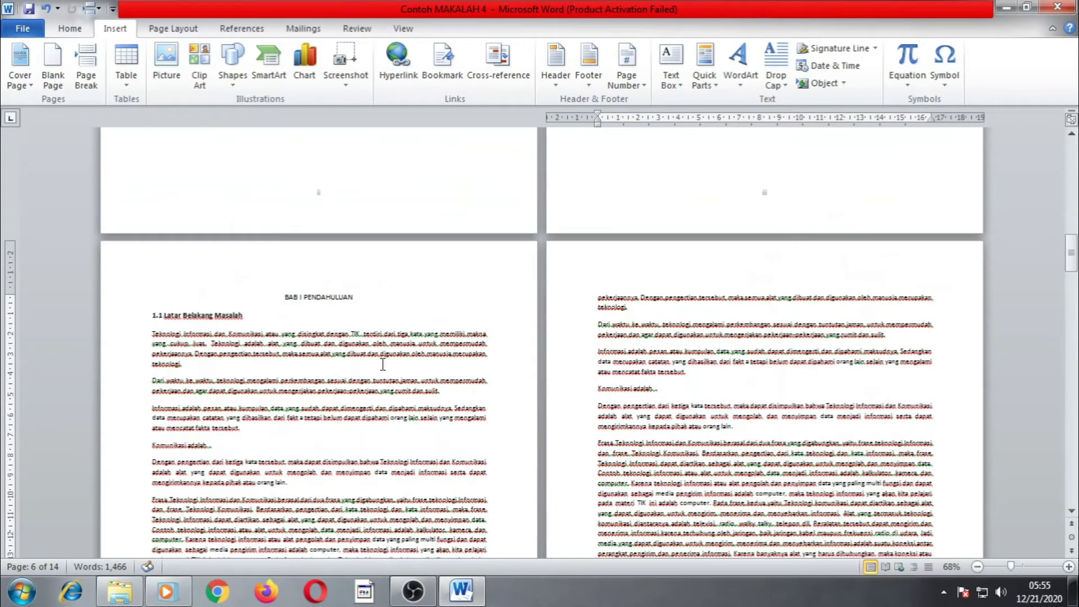
pyautogui.doubleClick(322, 266)
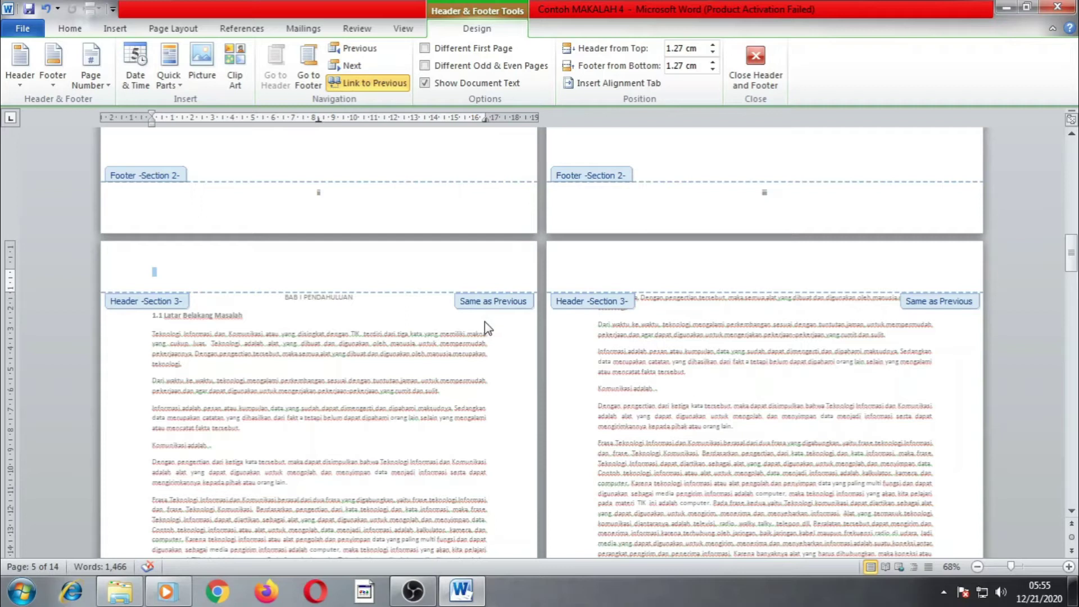
pyautogui.scroll(-3, 464, 385)
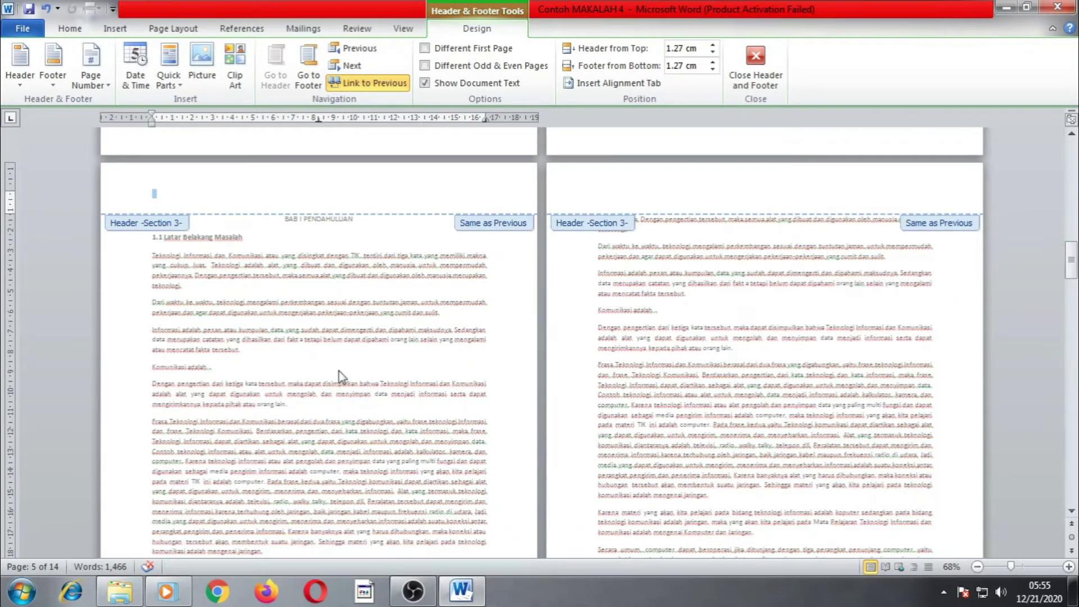
pyautogui.scroll(9, 384, 391)
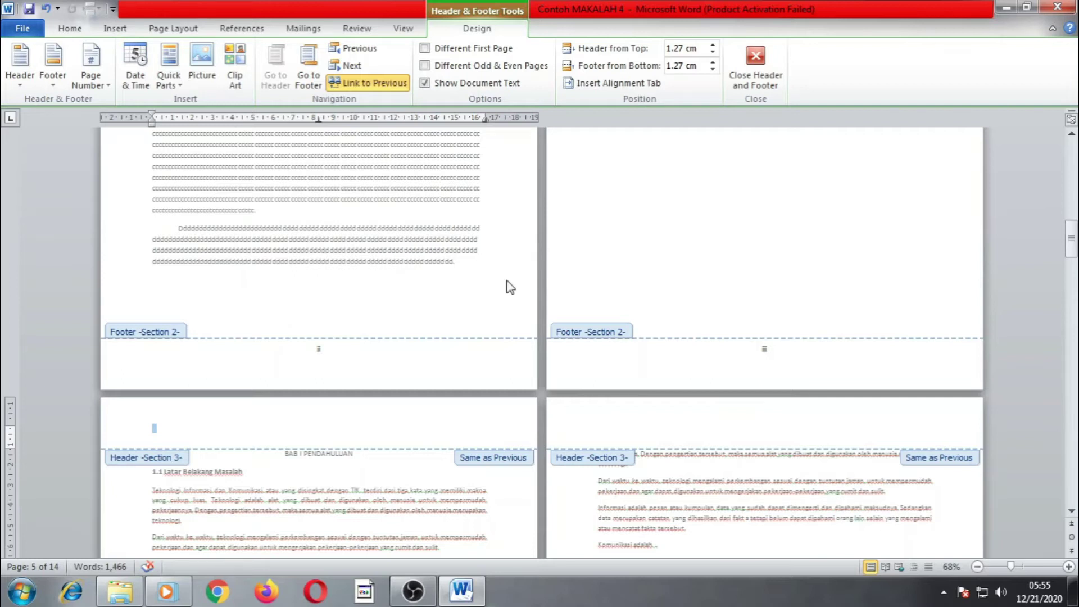
pyautogui.scroll(-2, 436, 344)
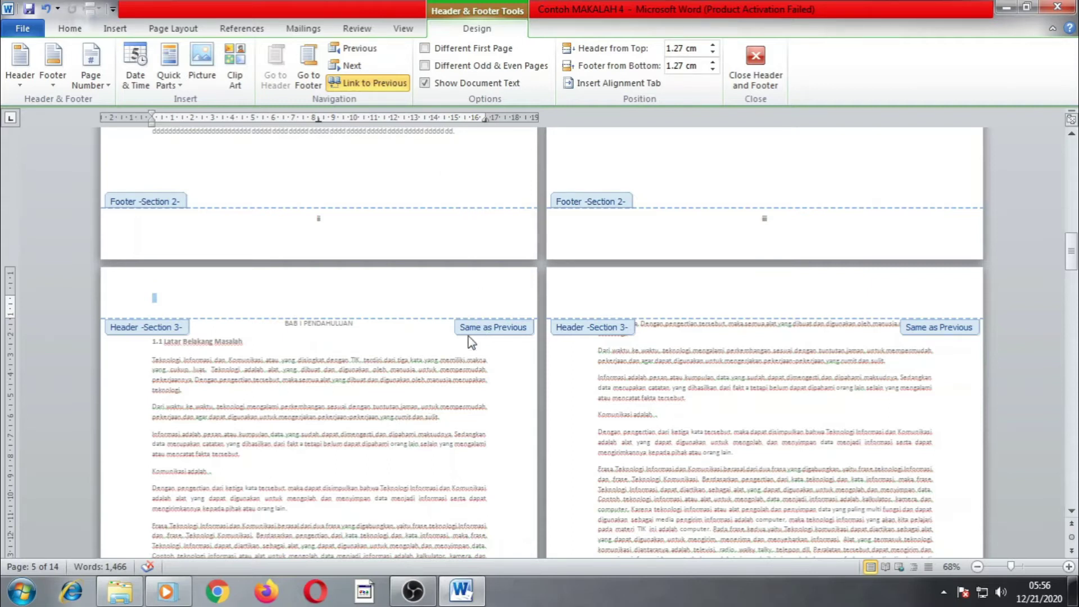
pyautogui.click(375, 85)
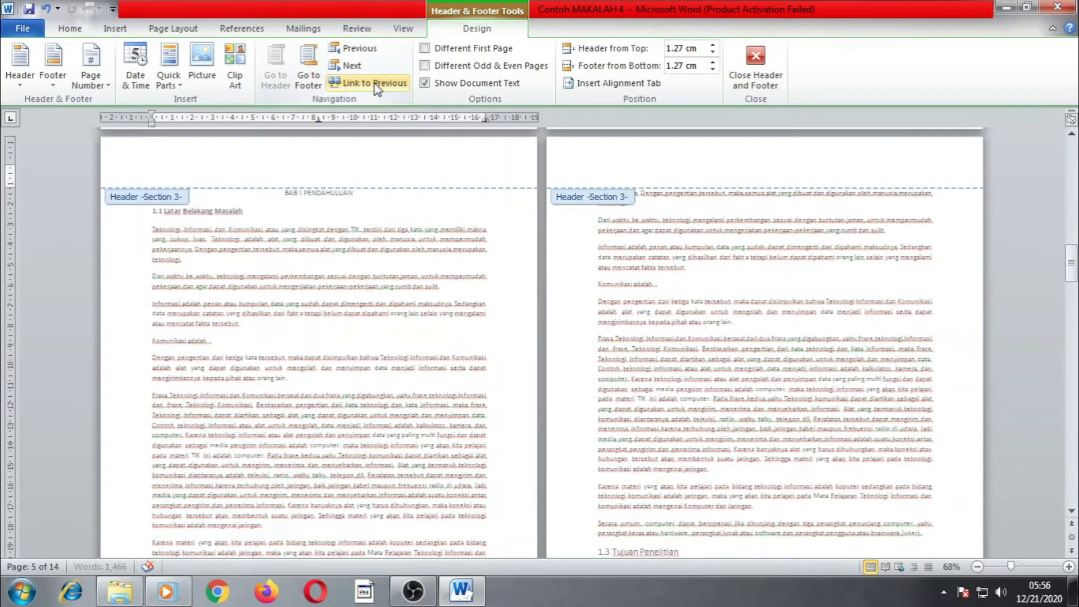
pyautogui.click(311, 83)
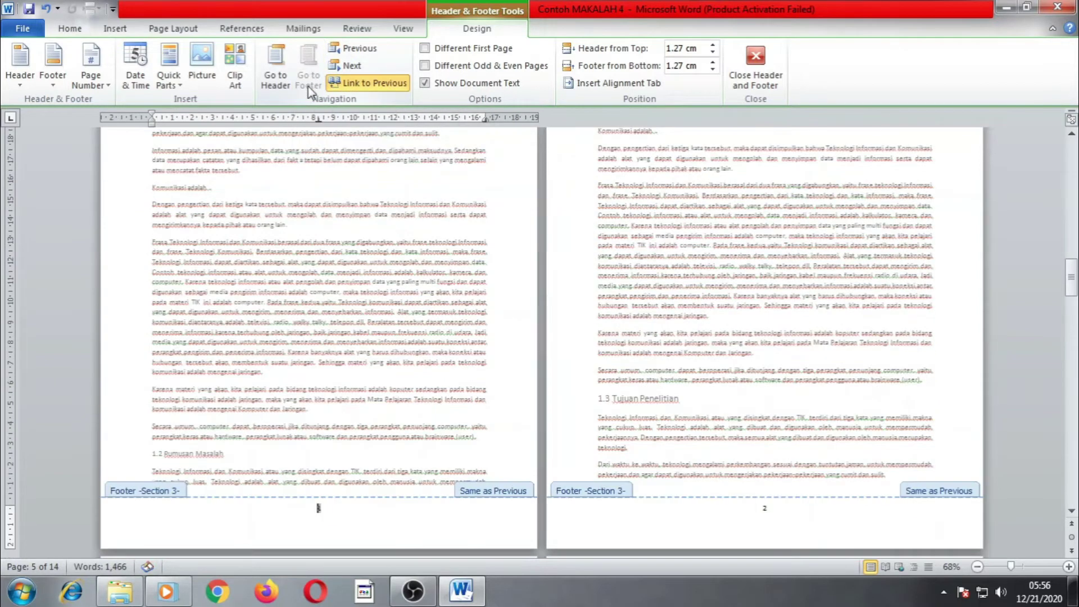
pyautogui.click(366, 84)
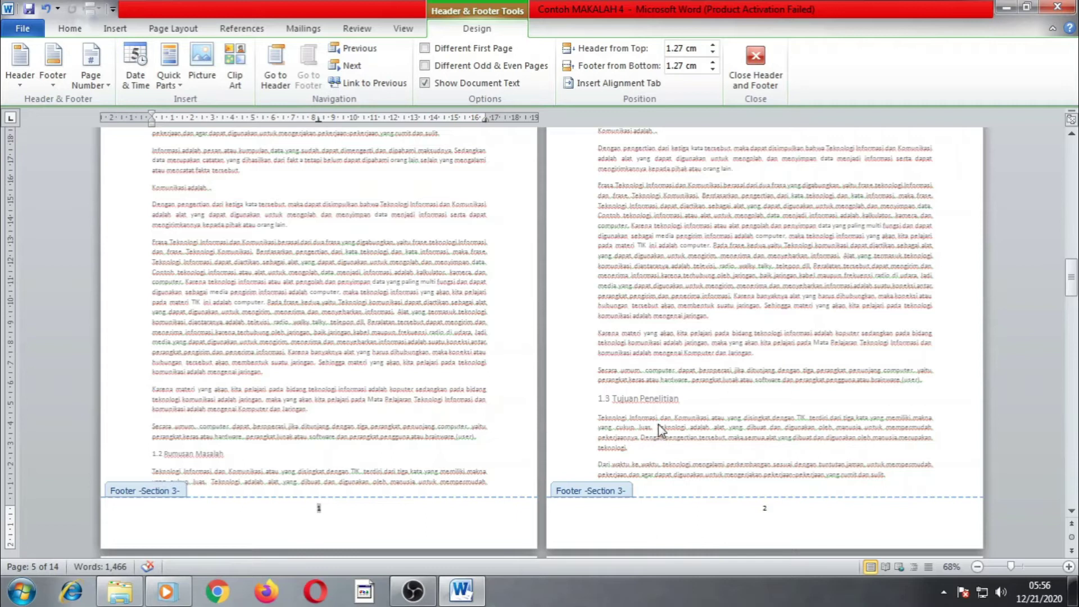
# Compare the header and footer labels and page numbers of Section 2 and Section 3 around the BAB I PENDAHULUAN page.
pyautogui.scroll(10, 448, 385)
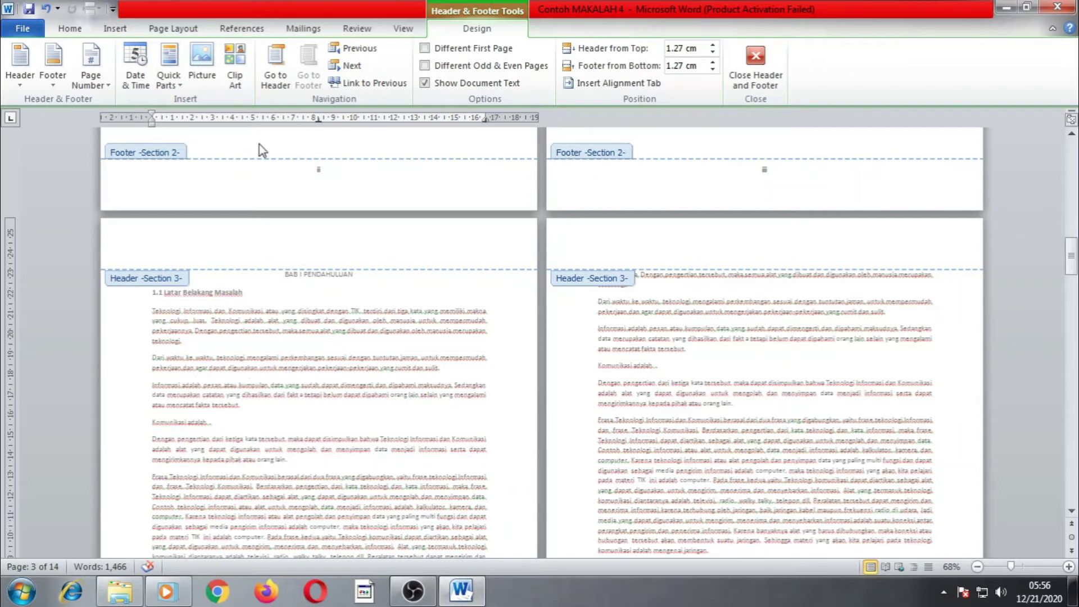
pyautogui.scroll(-3, 396, 391)
pyautogui.scroll(6, 403, 396)
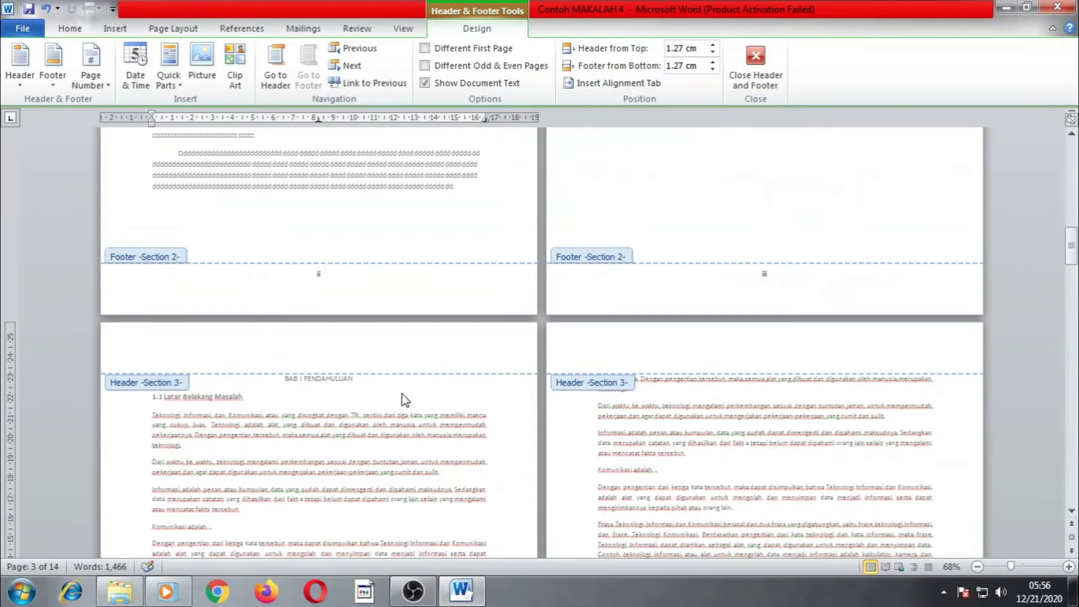
pyautogui.scroll(1, 403, 394)
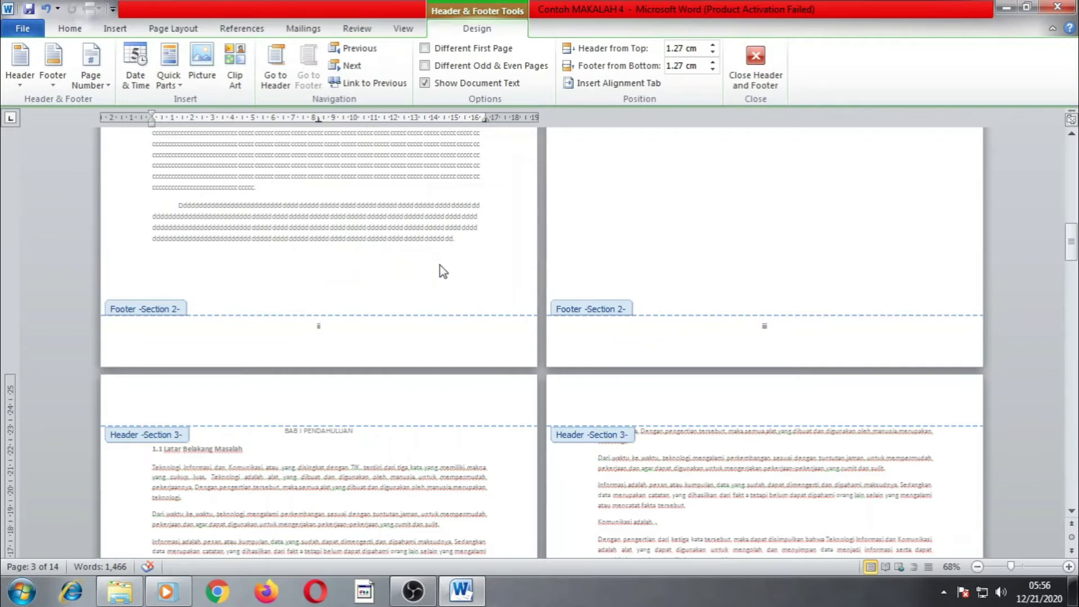
pyautogui.scroll(-4, 464, 469)
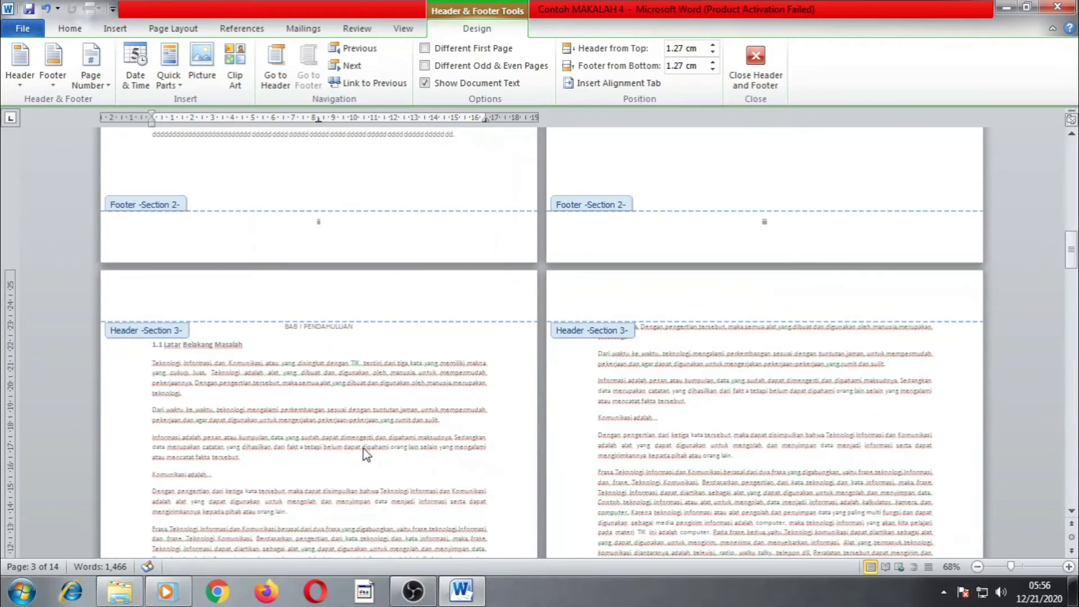
pyautogui.scroll(-3, 363, 449)
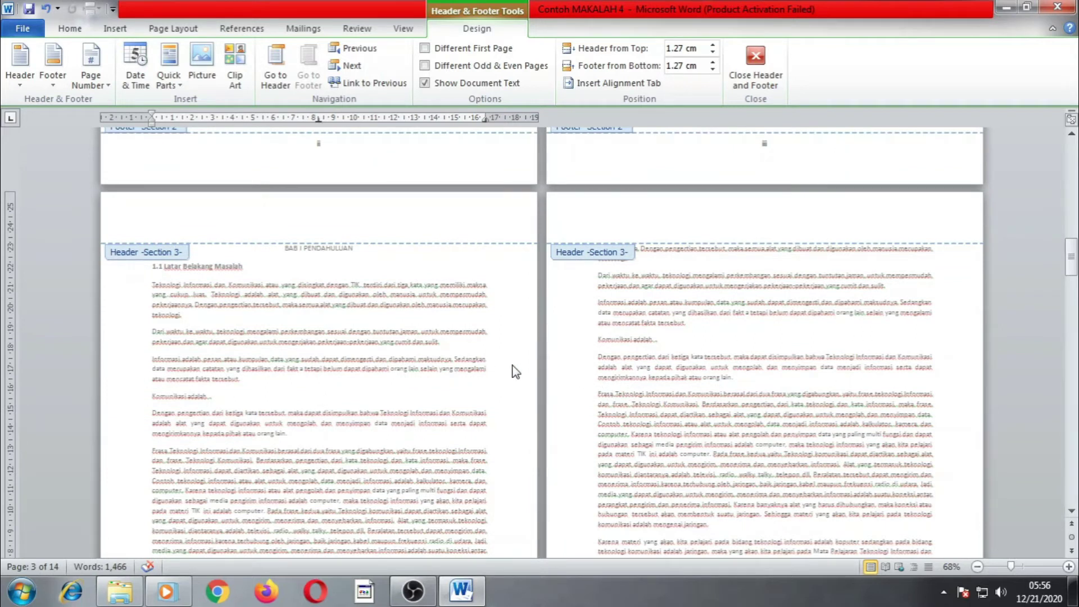
pyautogui.scroll(-5, 434, 414)
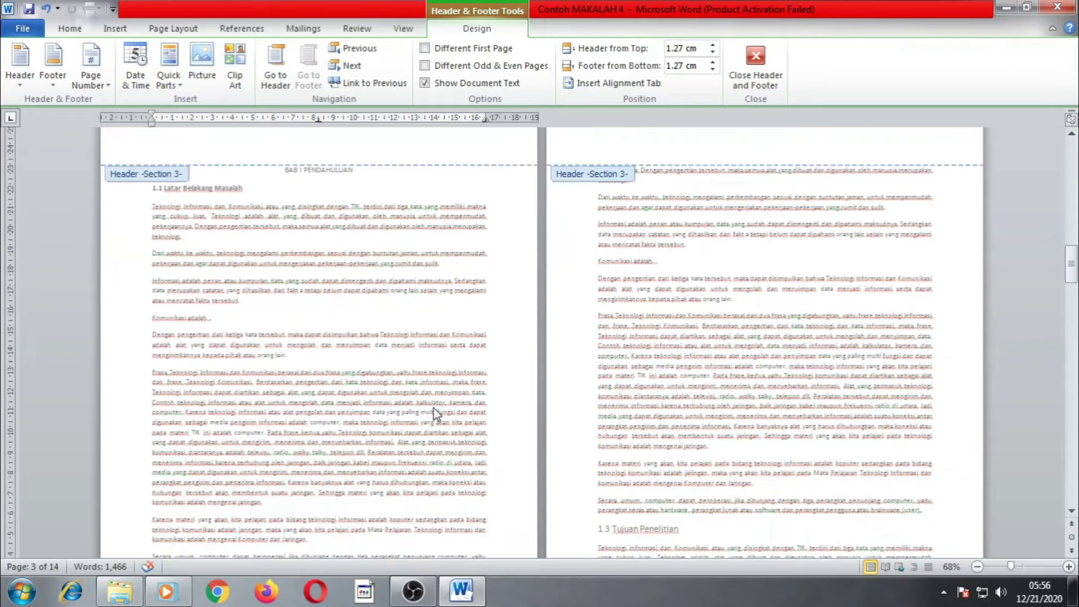
pyautogui.scroll(-4, 434, 415)
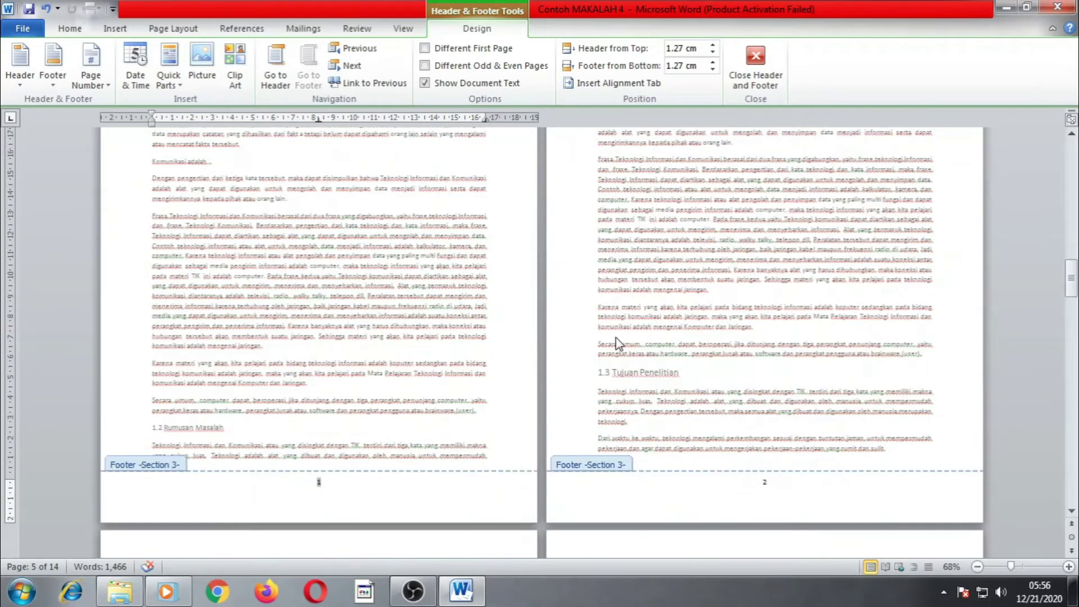
pyautogui.scroll(9, 736, 393)
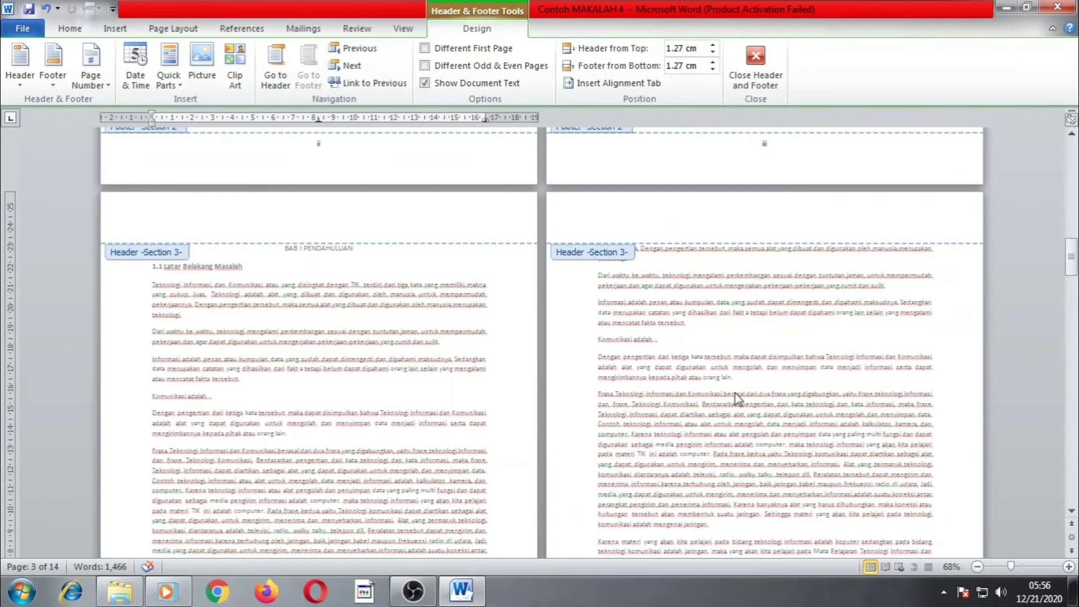
pyautogui.scroll(-12, 735, 393)
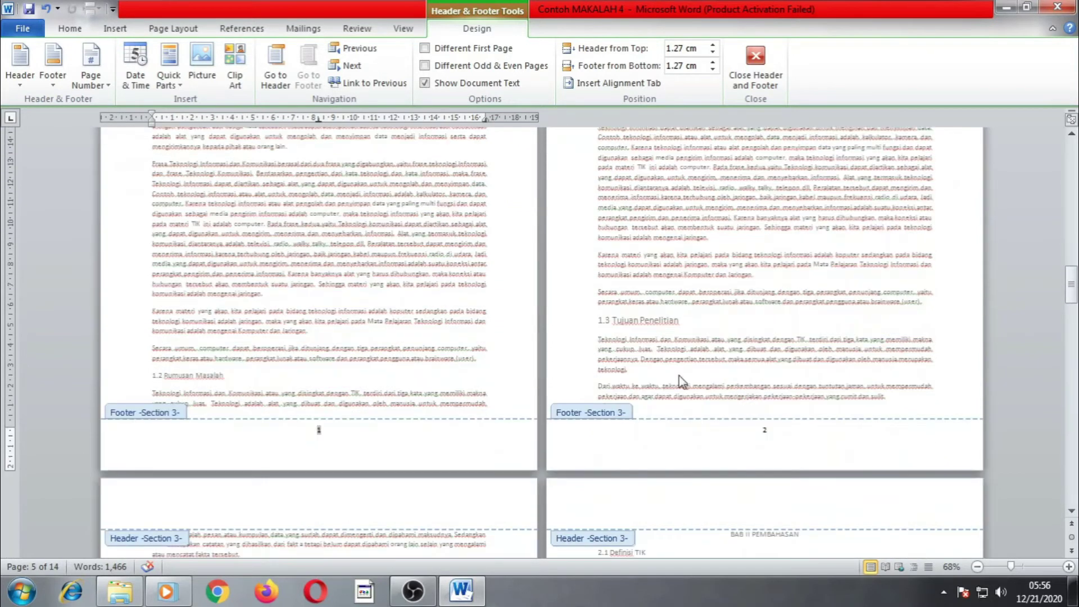
# Leave the header area and insert a Plain Number 3 page number at the top of the pages in the section starting at BAB I PENDAHULUAN.
pyautogui.scroll(11, 647, 253)
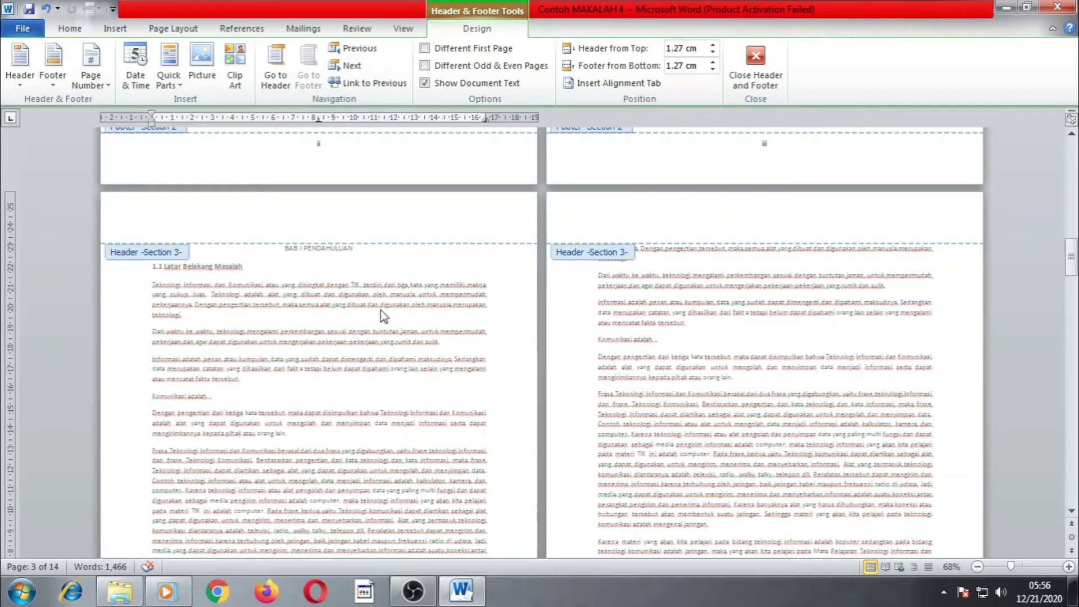
pyautogui.doubleClick(620, 322)
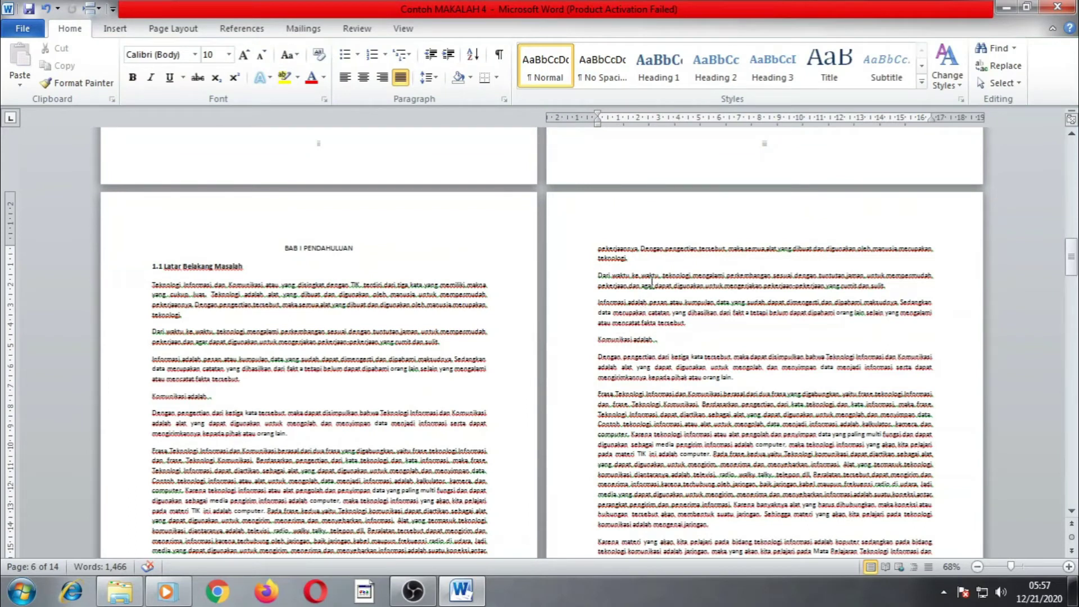
pyautogui.click(113, 29)
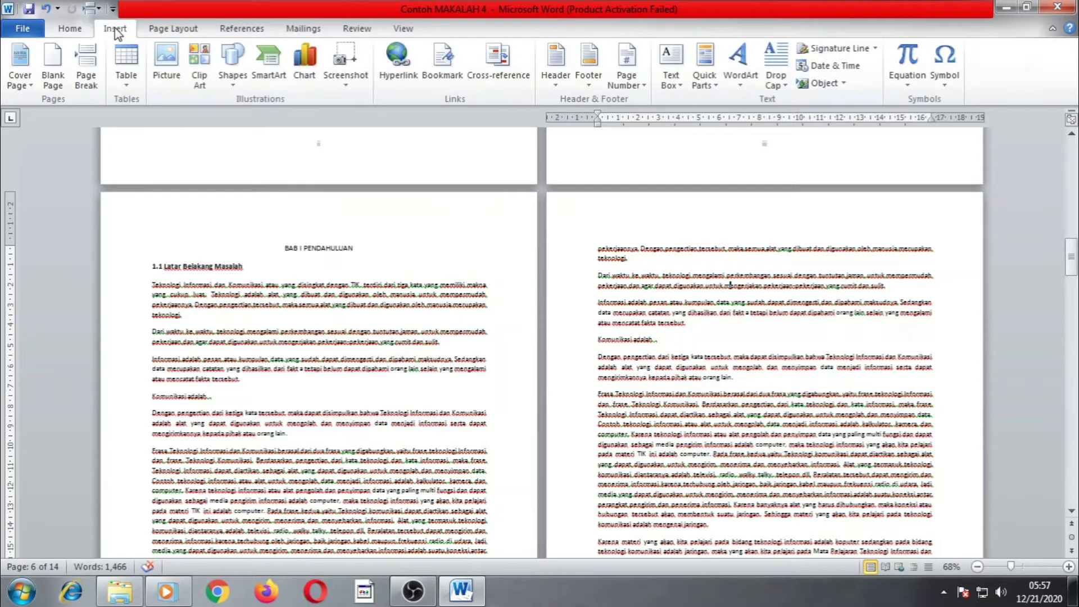
pyautogui.click(632, 79)
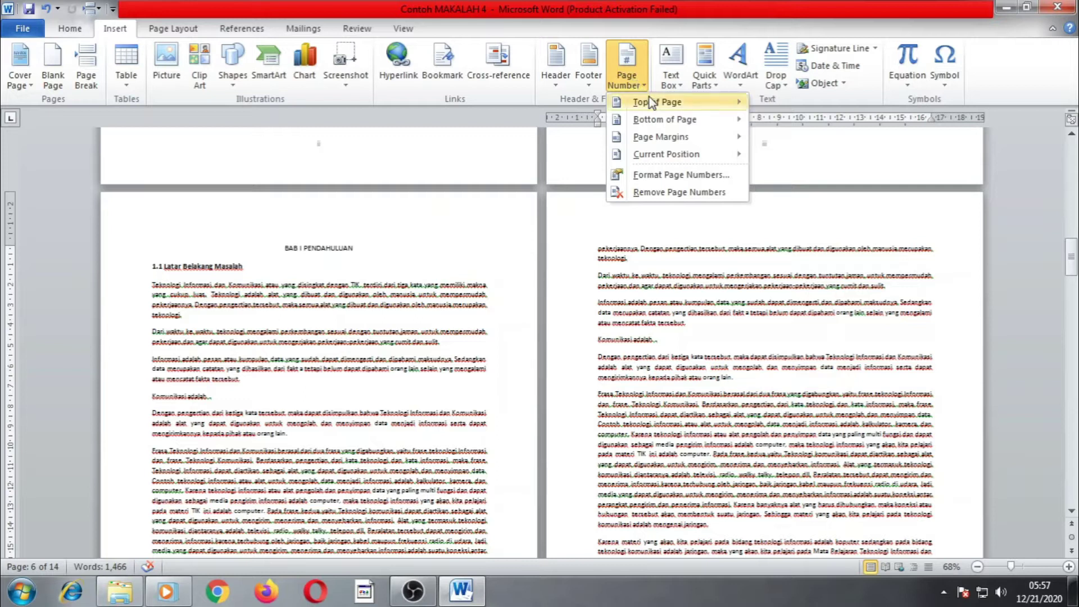
pyautogui.moveTo(657, 103)
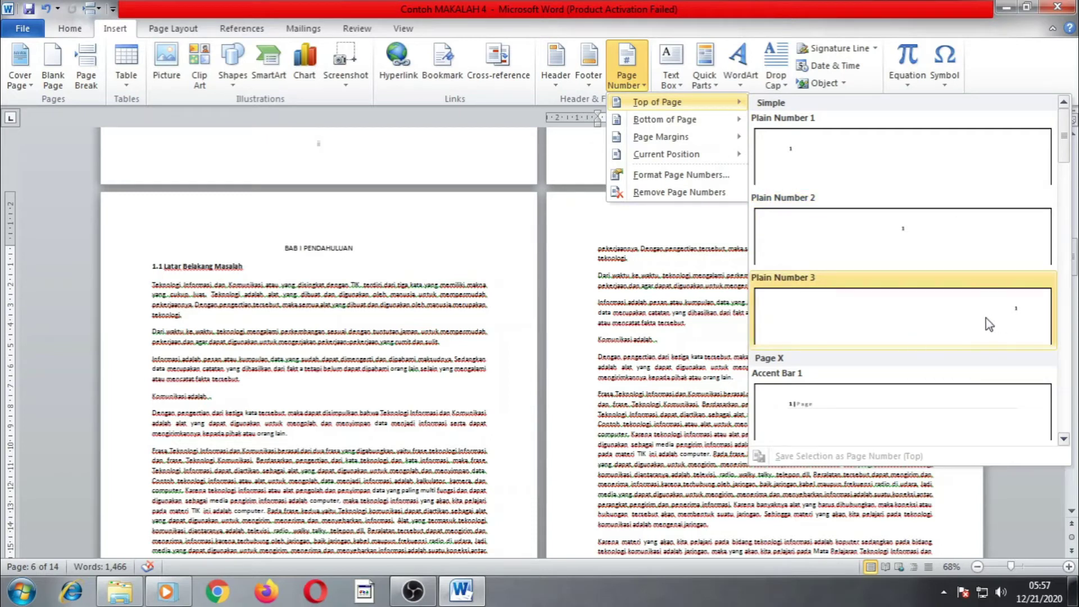
pyautogui.click(971, 322)
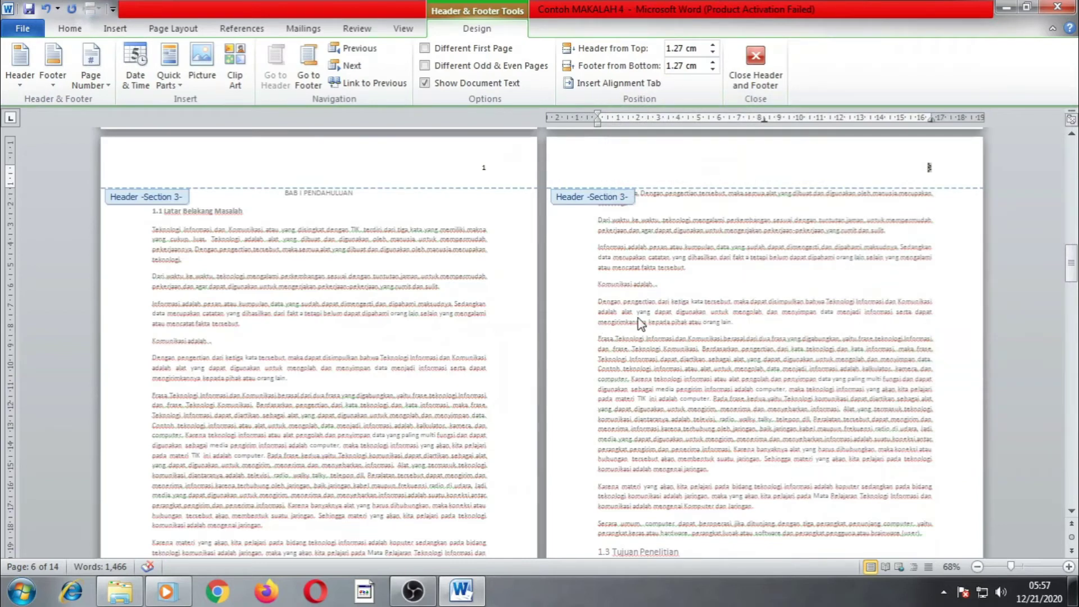
# Compare the page numbers in the headers and footers of Section 3 with the Roman-numeral footers of Section 2.
pyautogui.scroll(2, 797, 344)
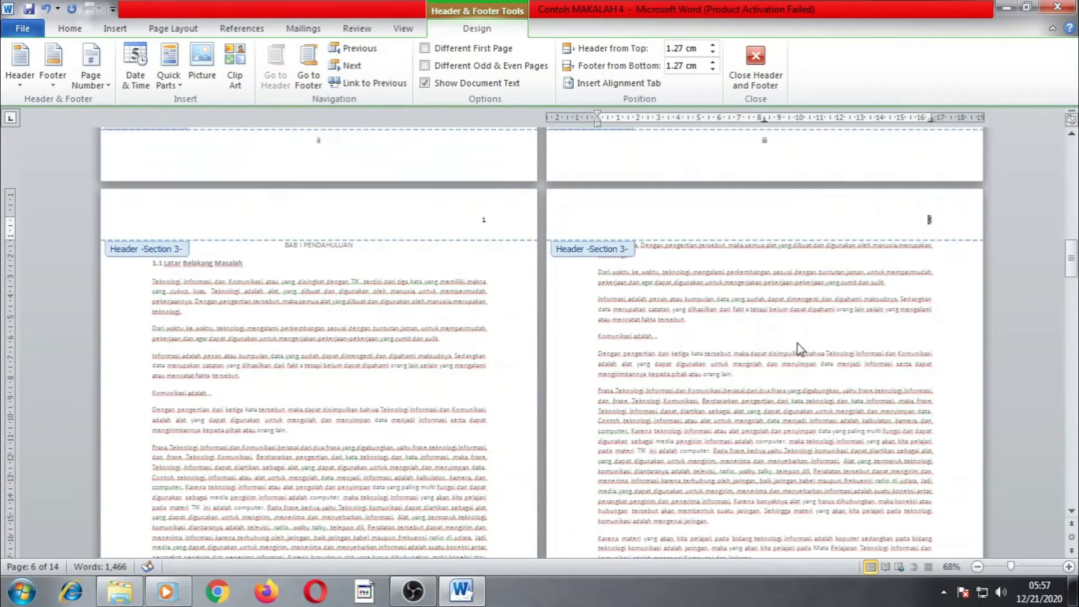
pyautogui.scroll(2, 701, 346)
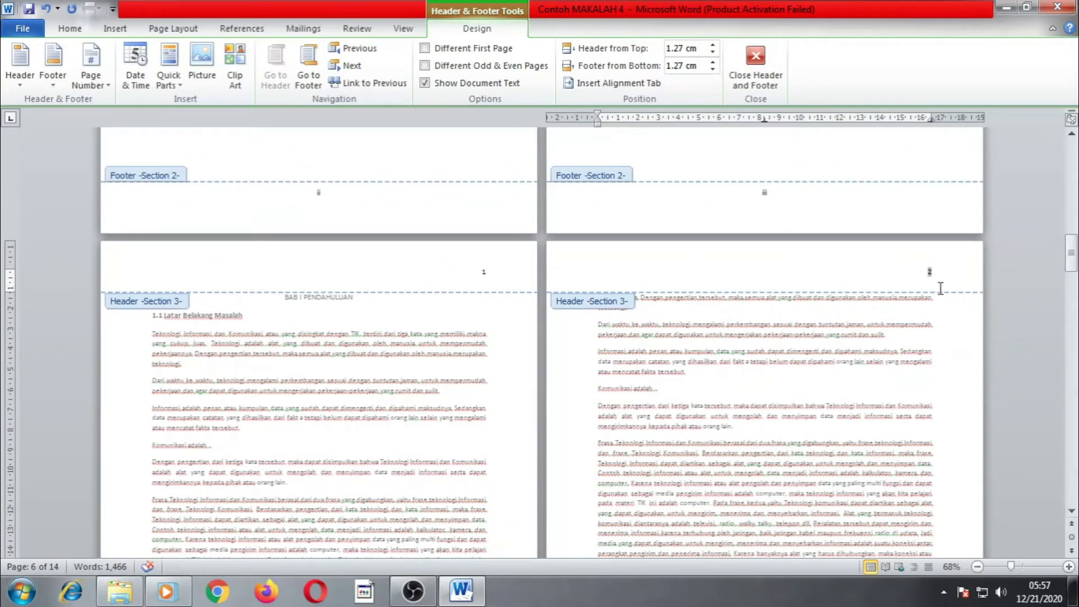
pyautogui.scroll(-7, 891, 396)
pyautogui.scroll(-4, 778, 417)
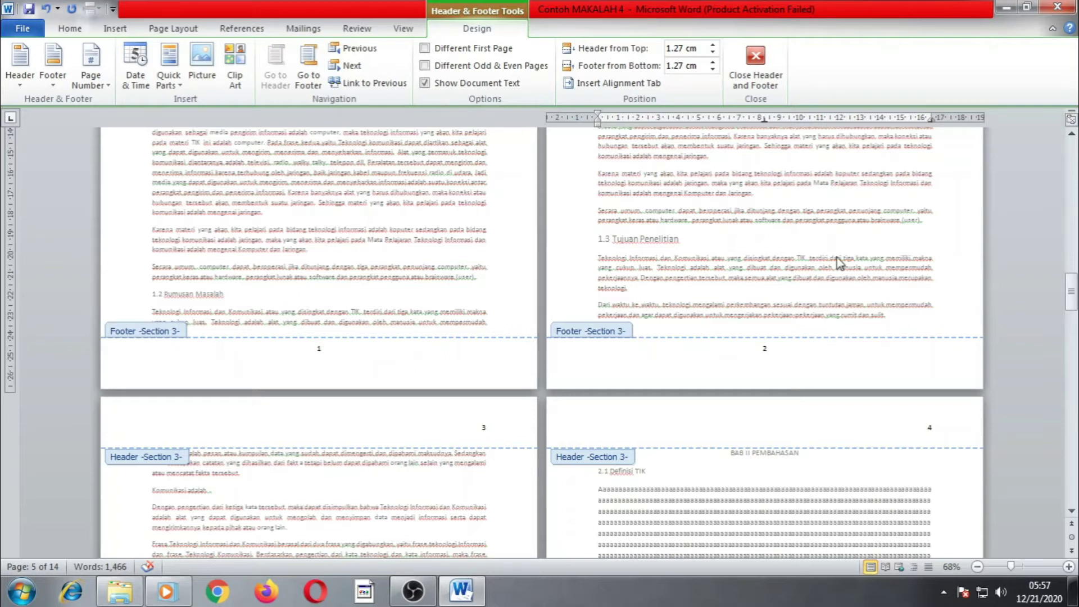
pyautogui.scroll(10, 837, 257)
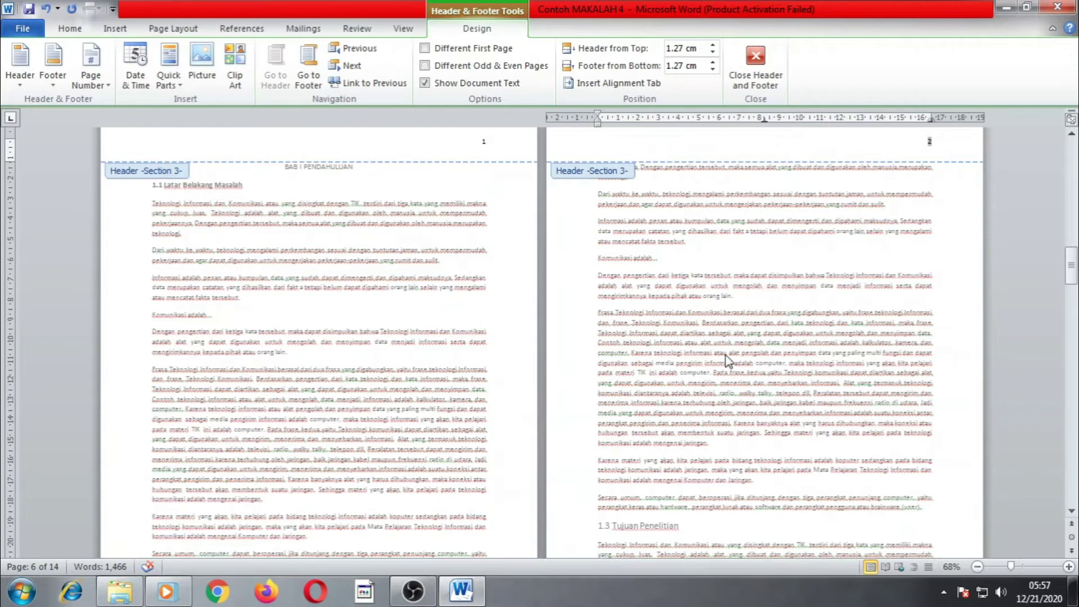
pyautogui.scroll(1, 727, 355)
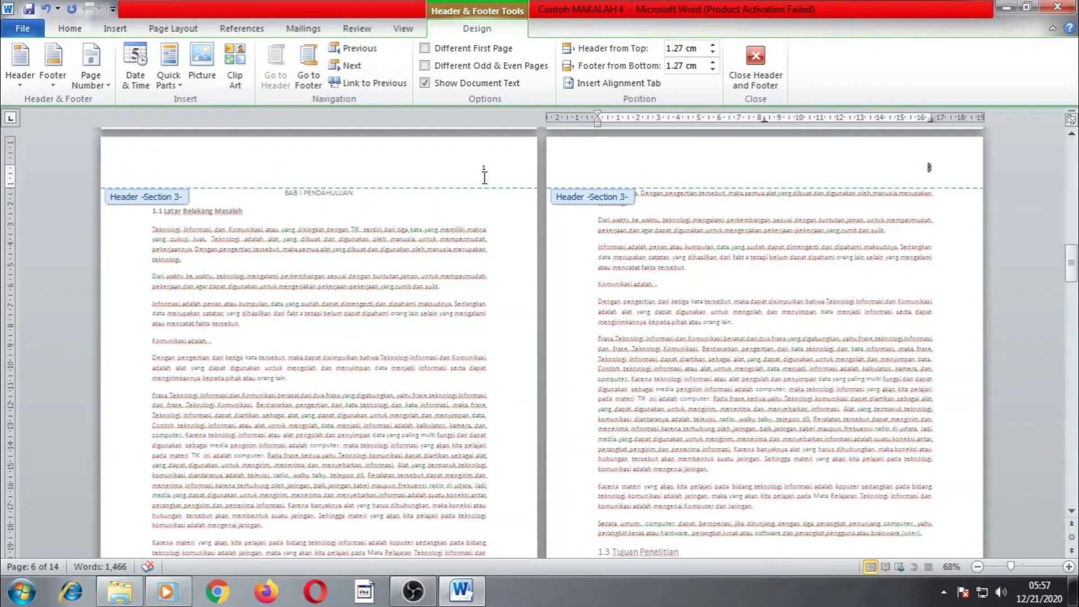
pyautogui.scroll(-10, 788, 386)
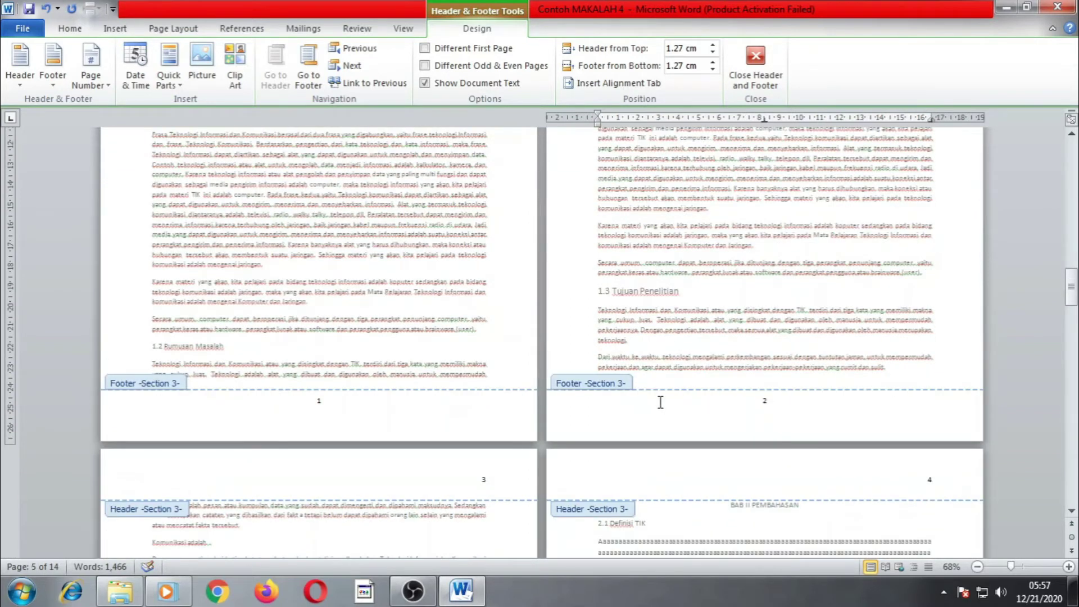
pyautogui.scroll(15, 702, 281)
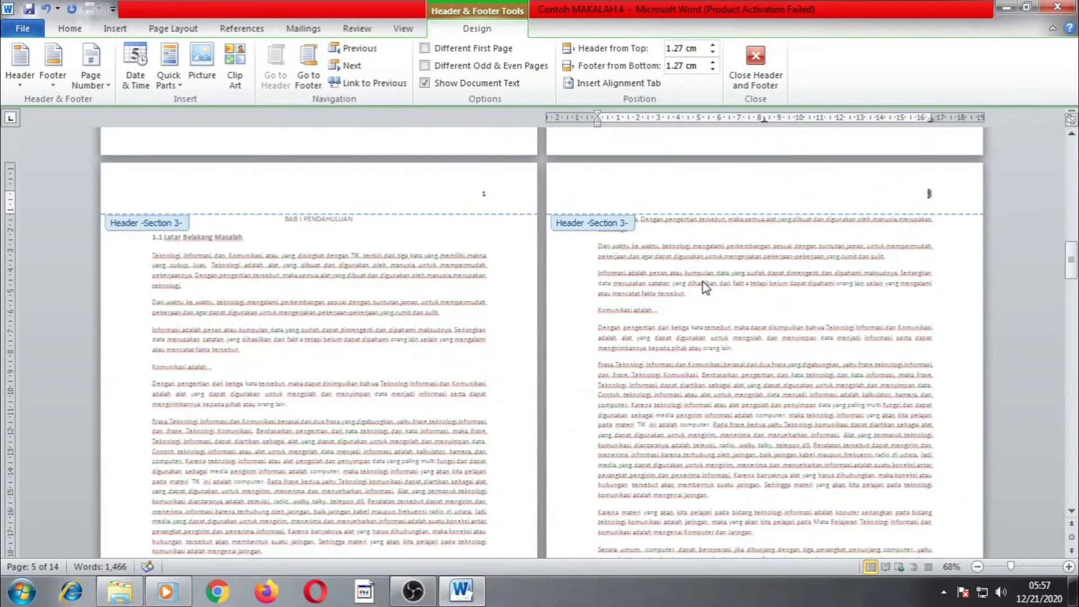
pyautogui.scroll(-4, 774, 393)
pyautogui.scroll(4, 773, 392)
pyautogui.scroll(4, 774, 393)
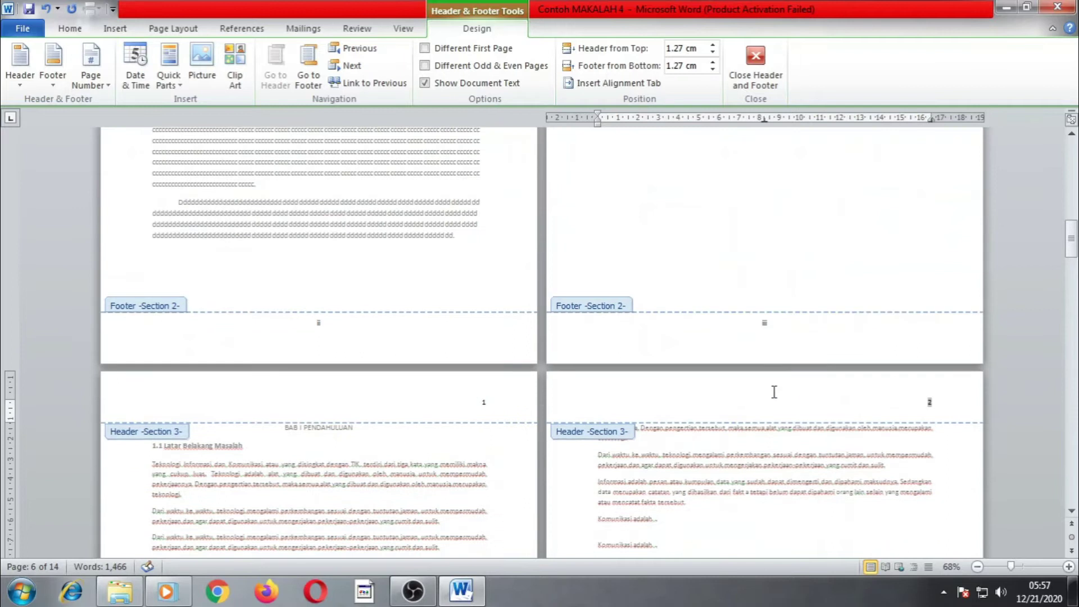
pyautogui.scroll(-3, 773, 392)
pyautogui.scroll(-12, 484, 332)
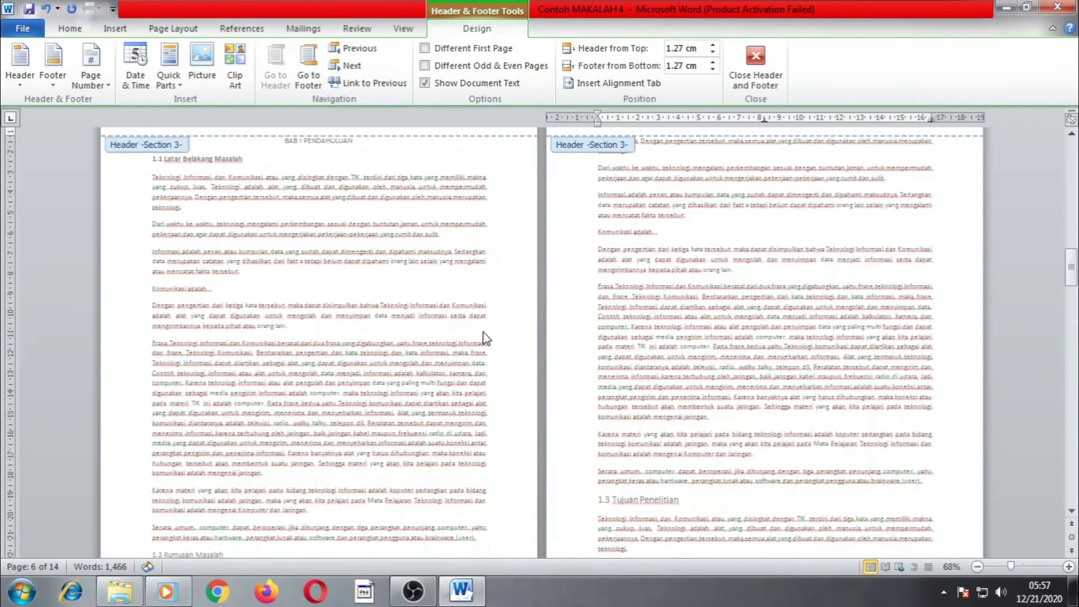
pyautogui.scroll(4, 885, 270)
pyautogui.scroll(-12, 884, 270)
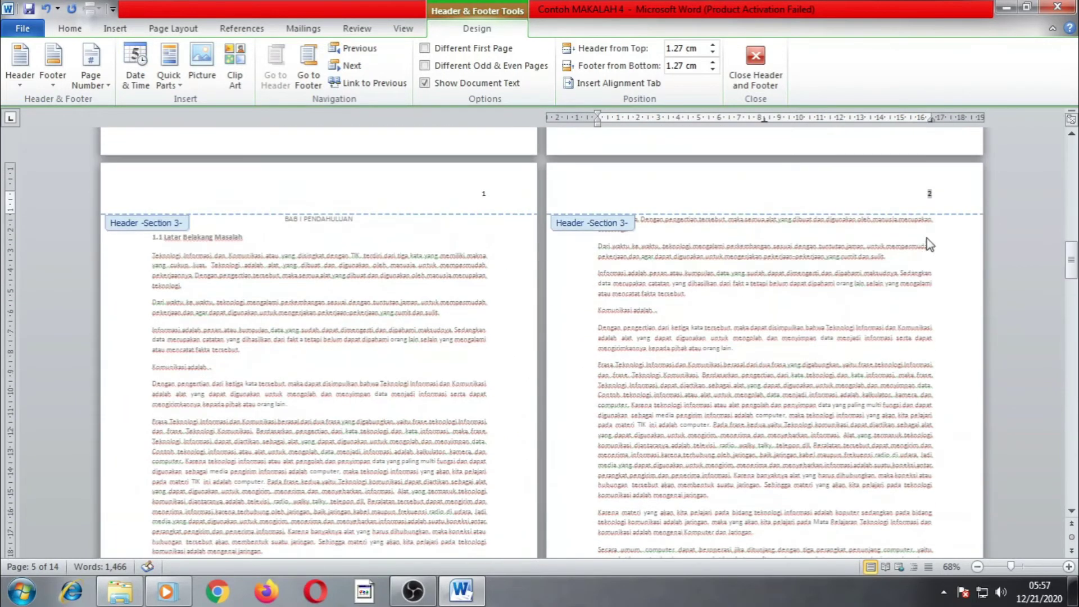
pyautogui.scroll(9, 885, 347)
pyautogui.scroll(-2, 851, 393)
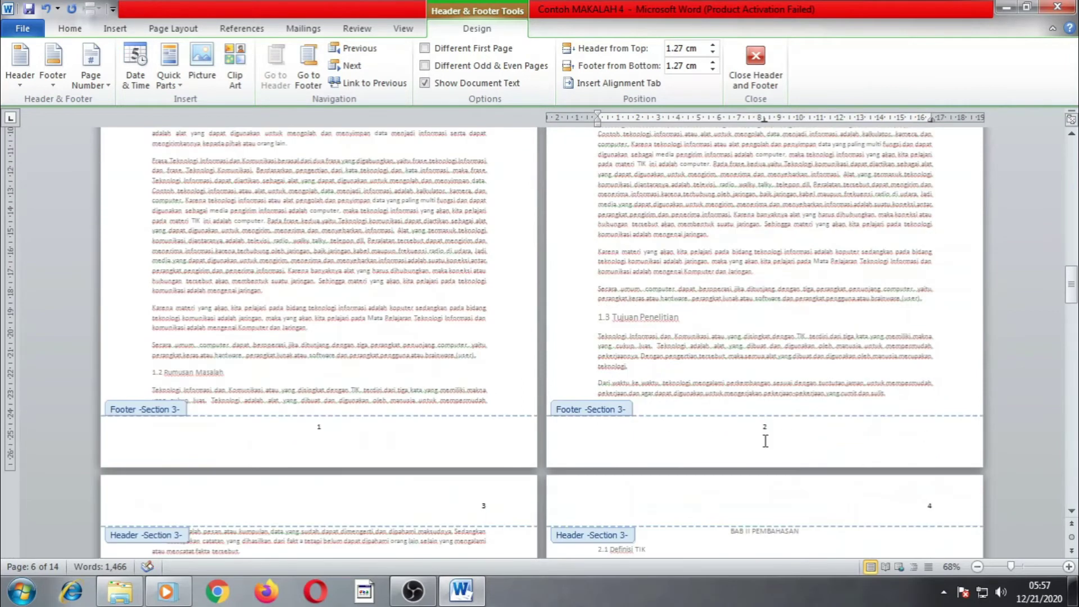
pyautogui.scroll(5, 764, 356)
pyautogui.scroll(-5, 774, 371)
# Delete the centred page number from the Section 3 footer and return to the body text.
pyautogui.click(768, 428)
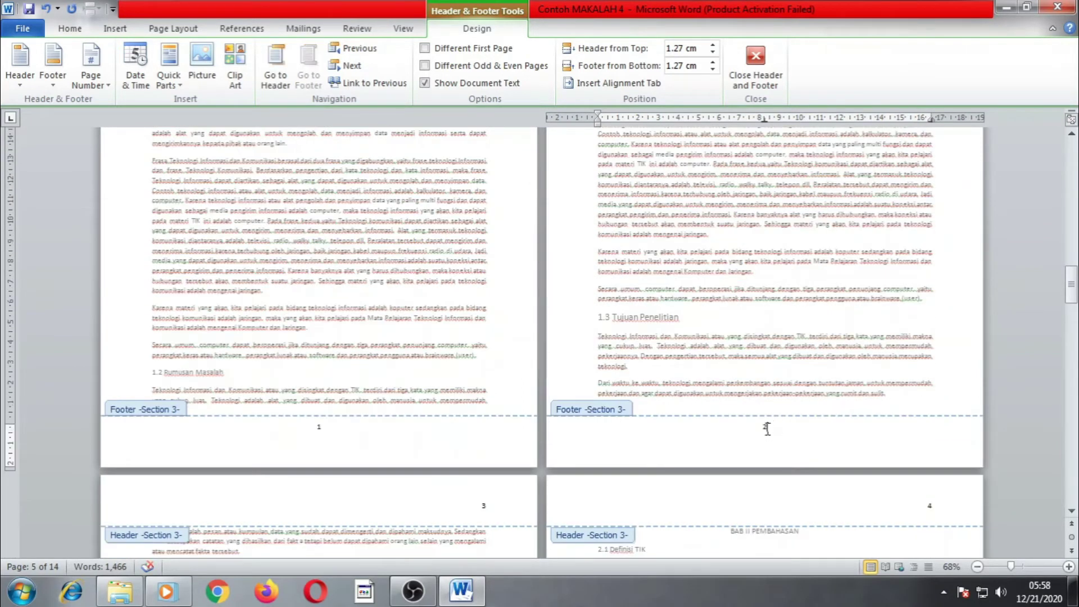
pyautogui.doubleClick(771, 431)
pyautogui.doubleClick(763, 305)
# Examine the header page numbers and footers from the BAB I PENDAHULUAN page through the BAB II PEMBAHASAN pages.
pyautogui.scroll(-9, 756, 338)
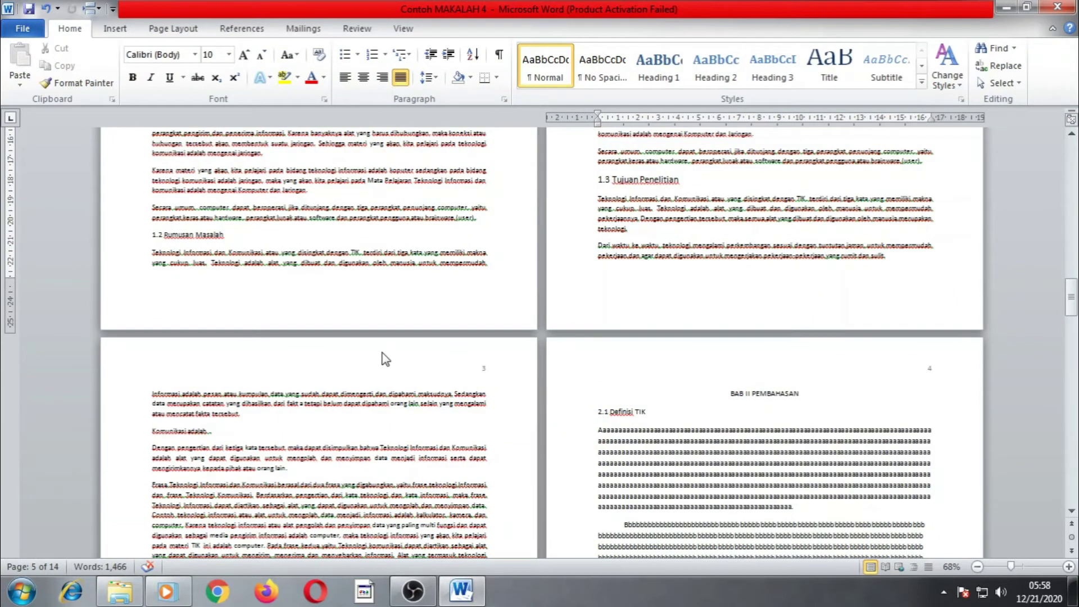
pyautogui.scroll(8, 722, 292)
pyautogui.scroll(8, 723, 292)
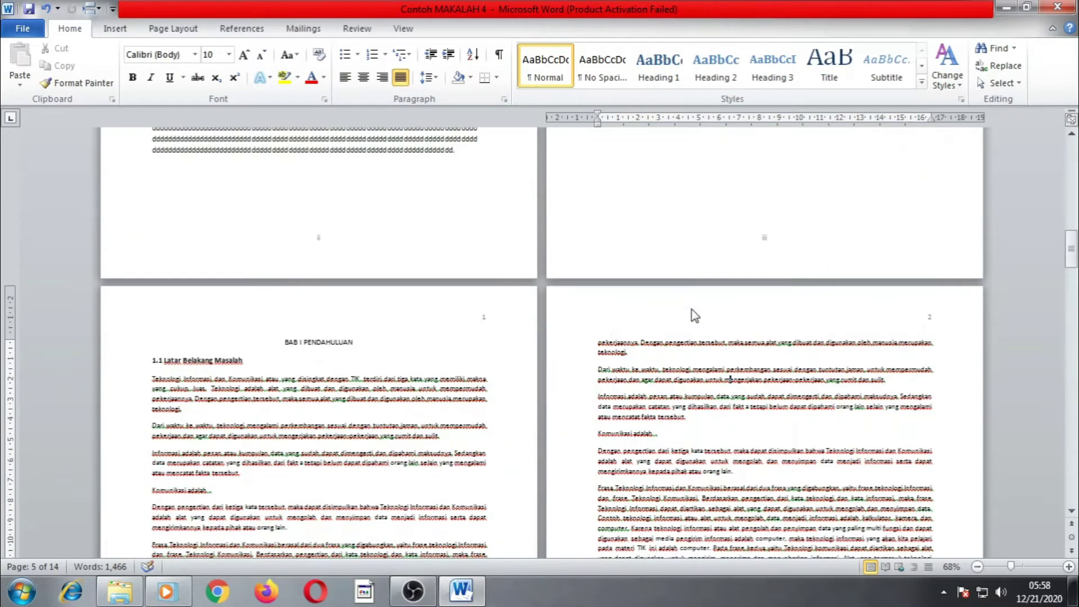
pyautogui.scroll(-10, 343, 364)
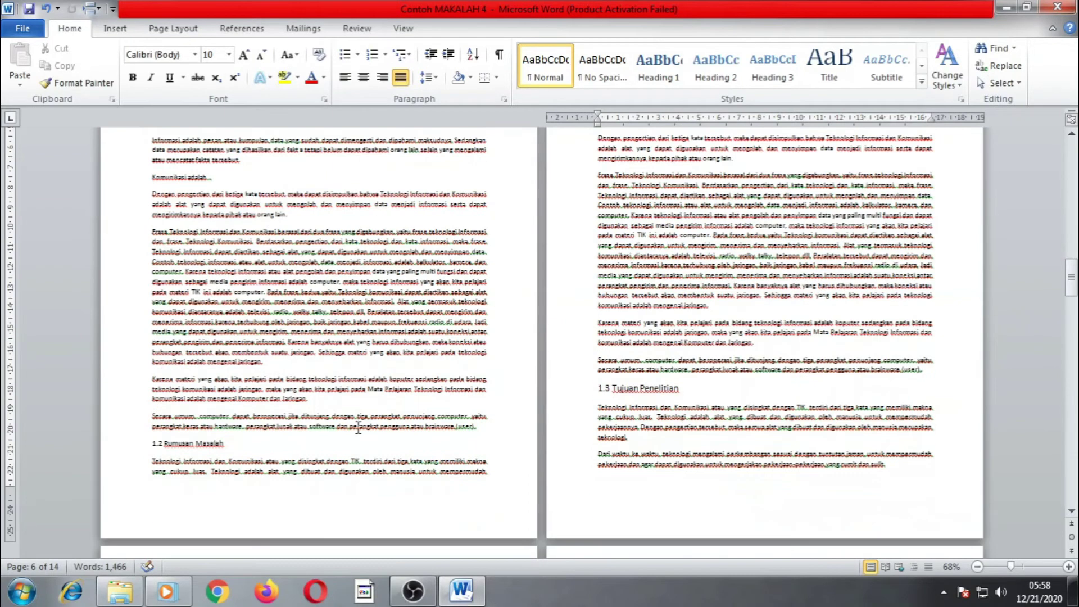
pyautogui.scroll(7, 824, 384)
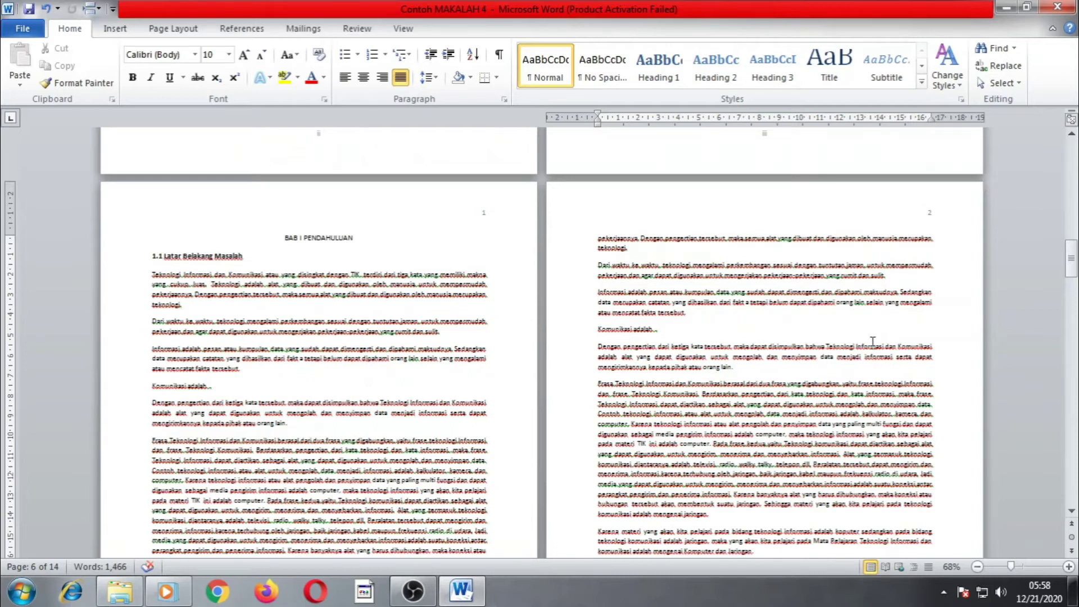
pyautogui.scroll(-12, 872, 343)
pyautogui.scroll(-14, 835, 397)
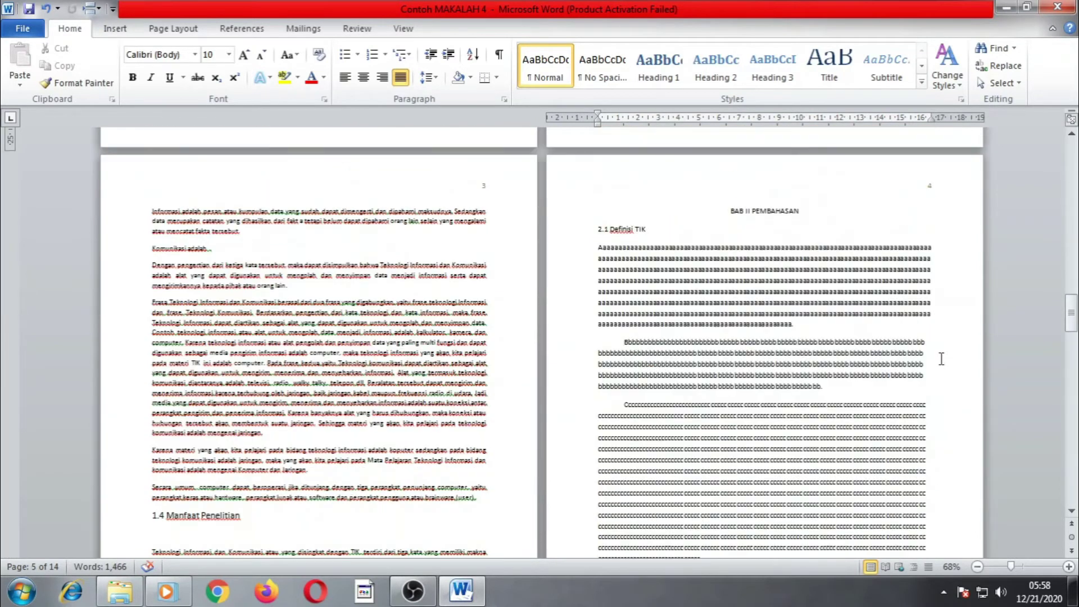
pyautogui.scroll(10, 816, 403)
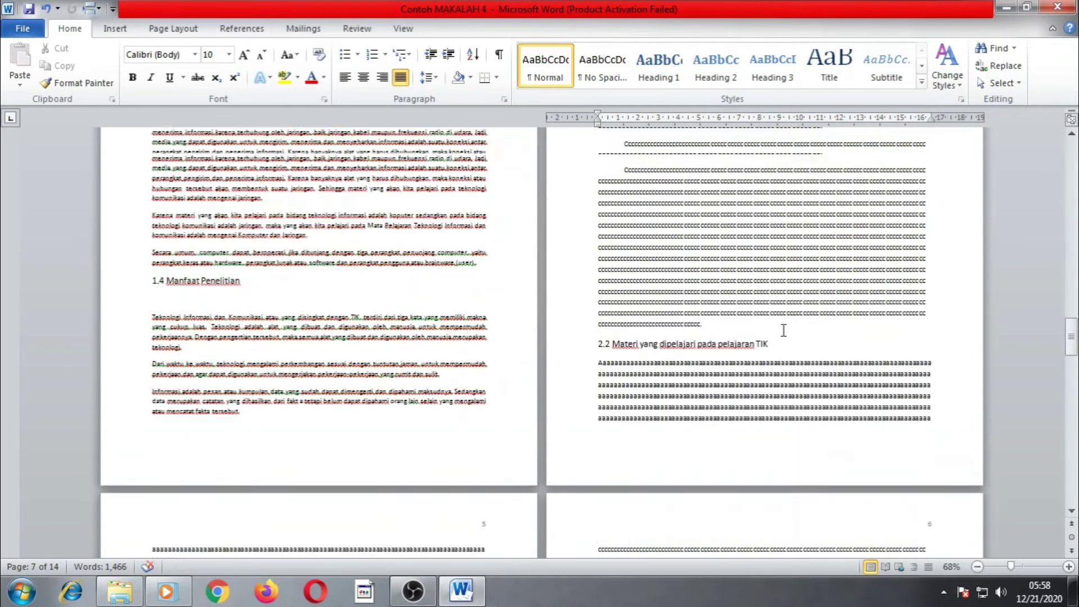
pyautogui.scroll(16, 783, 332)
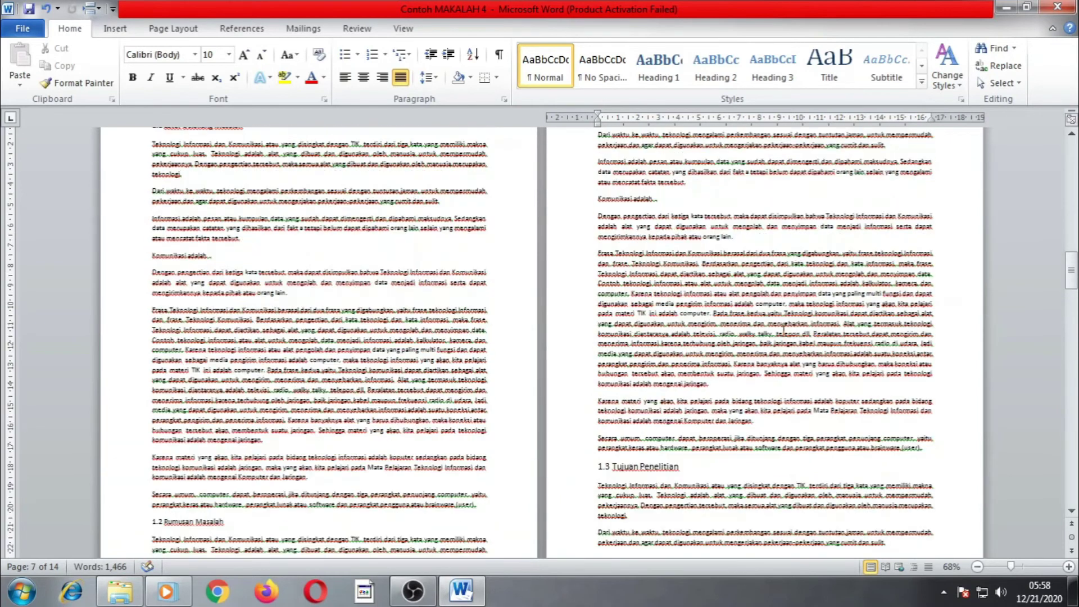
pyautogui.scroll(-1, 681, 361)
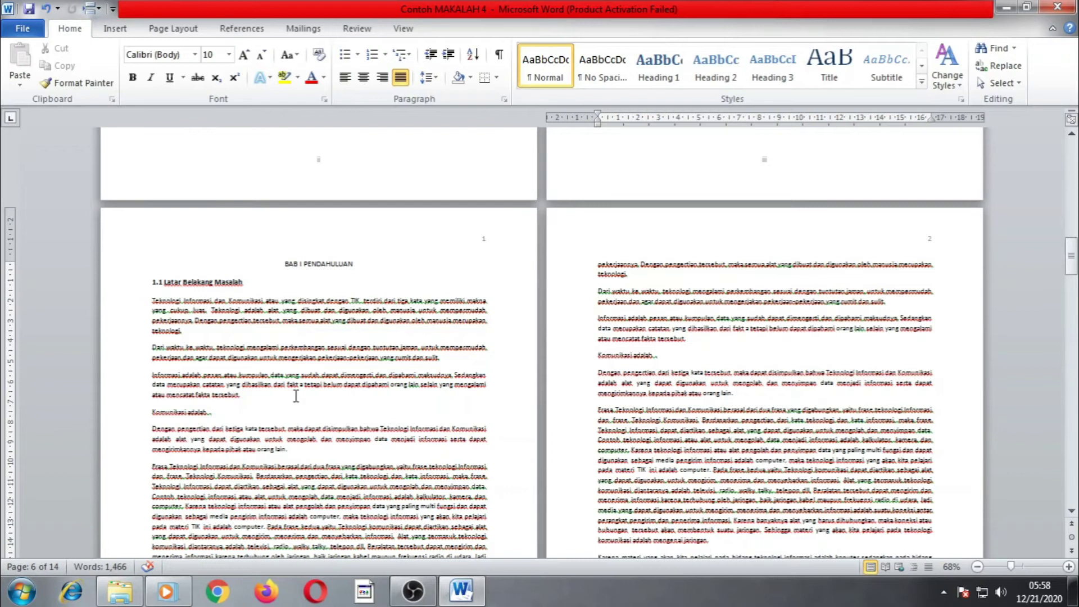
pyautogui.scroll(-5, 353, 425)
pyautogui.scroll(-1, 355, 426)
pyautogui.scroll(-4, 355, 426)
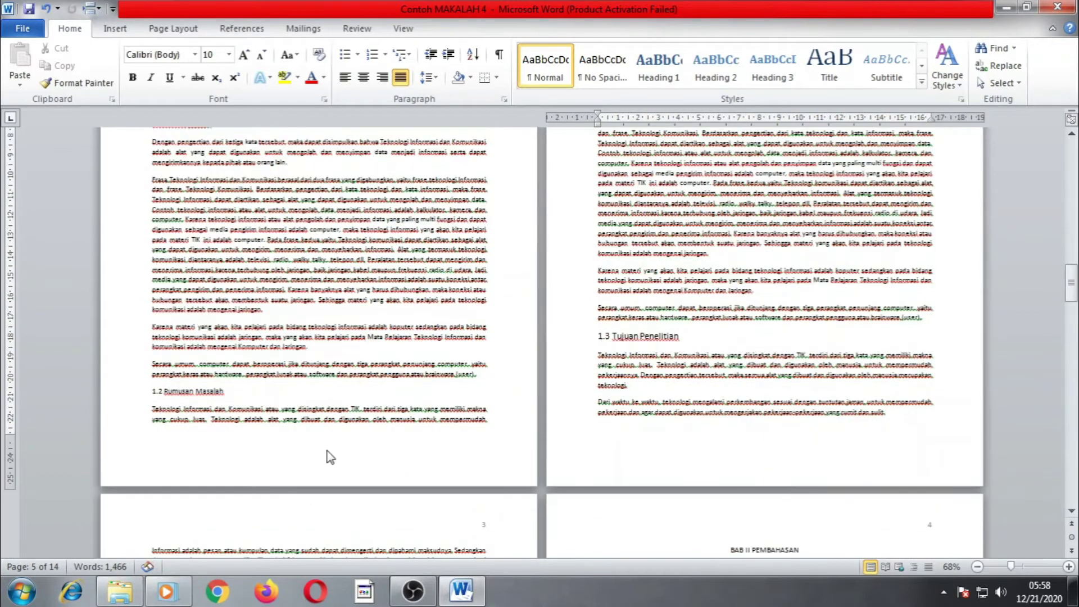
pyautogui.scroll(11, 369, 390)
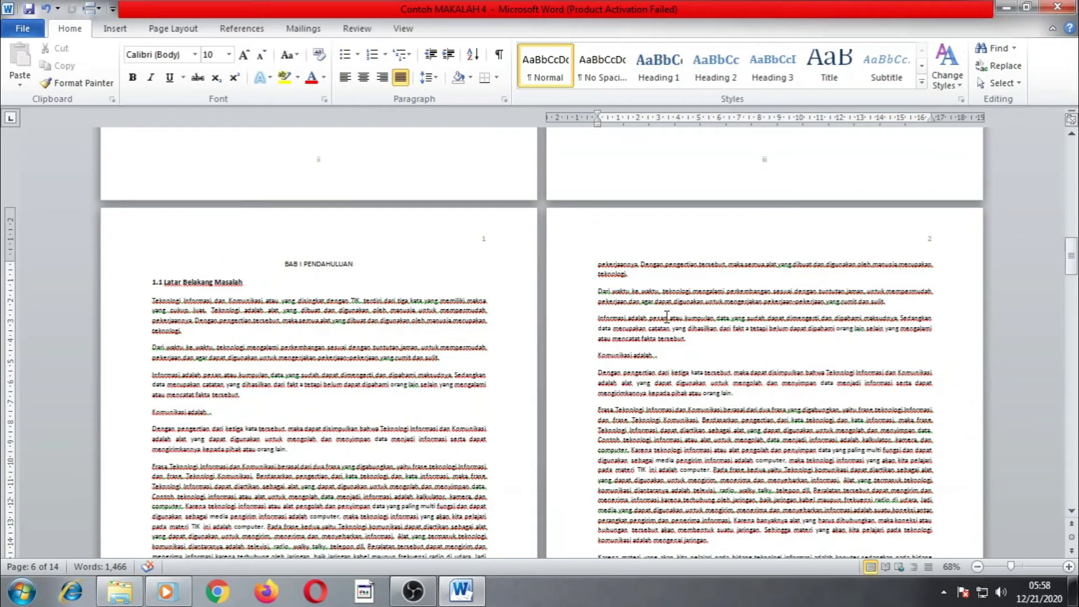
# Open the Section 3 header and turn on Different First Page for that section.
pyautogui.doubleClick(648, 234)
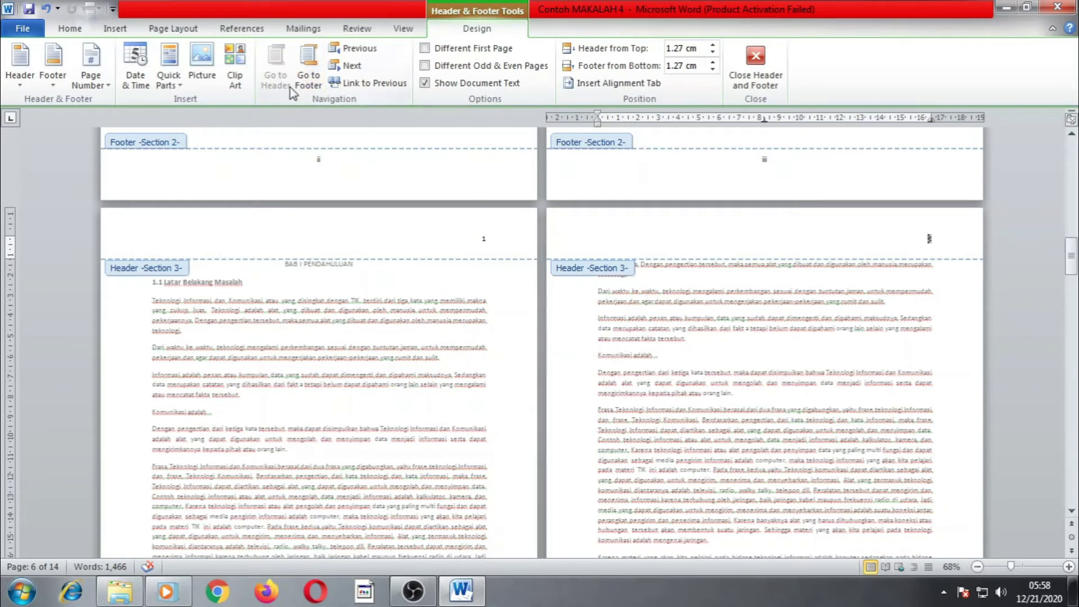
pyautogui.click(426, 51)
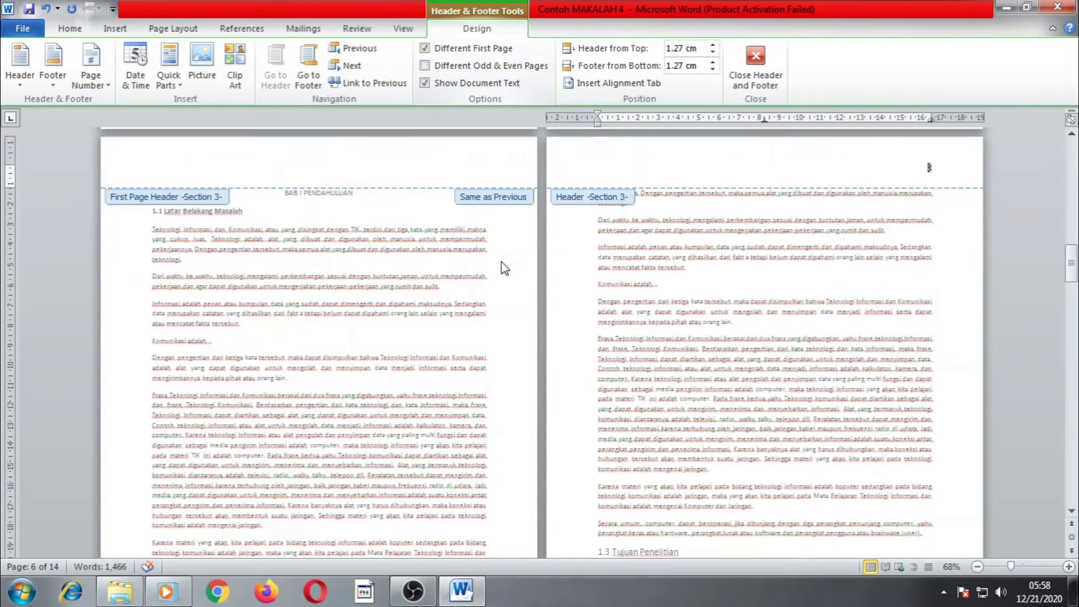
# Examine the first-page header and footer of Section 3 on the BAB I PENDAHULUAN page against the following page.
pyautogui.scroll(2, 572, 337)
pyautogui.scroll(-4, 574, 339)
pyautogui.scroll(-3, 571, 339)
pyautogui.scroll(6, 571, 339)
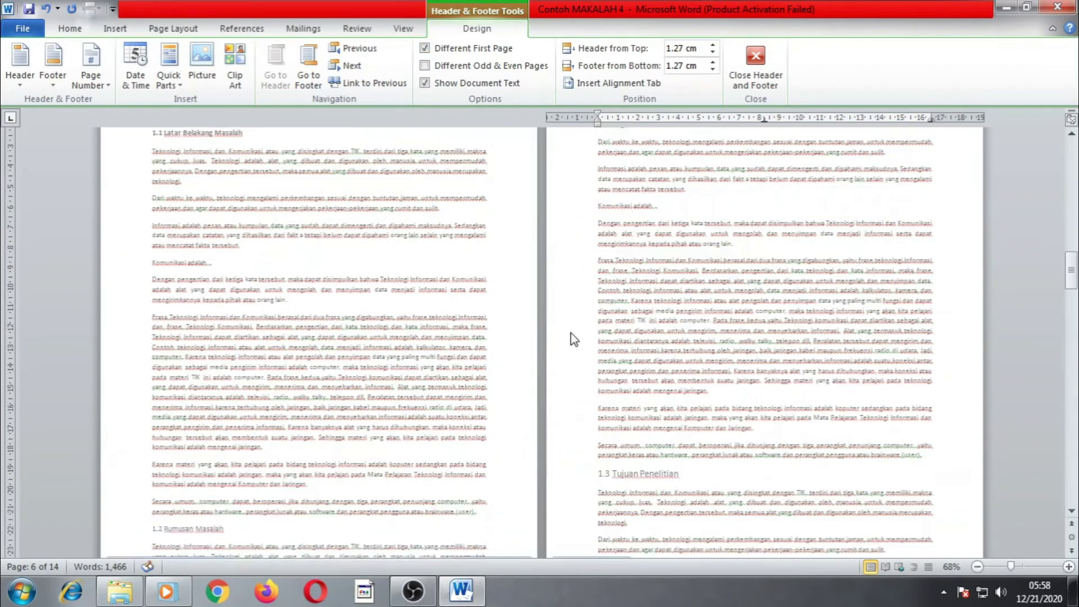
pyautogui.scroll(-1, 571, 338)
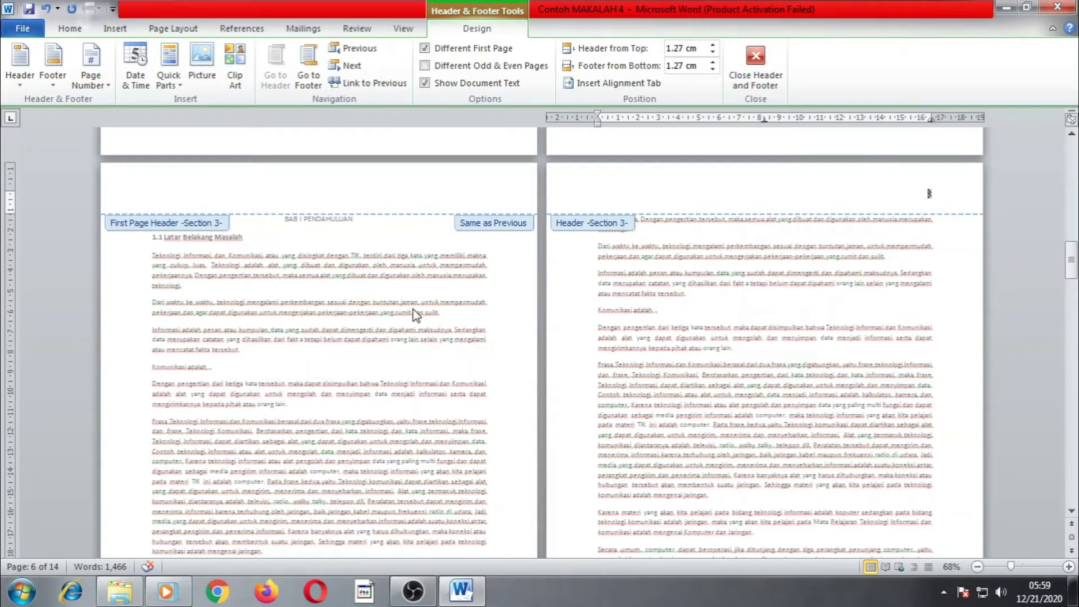
pyautogui.scroll(-1, 416, 315)
pyautogui.scroll(-3, 416, 314)
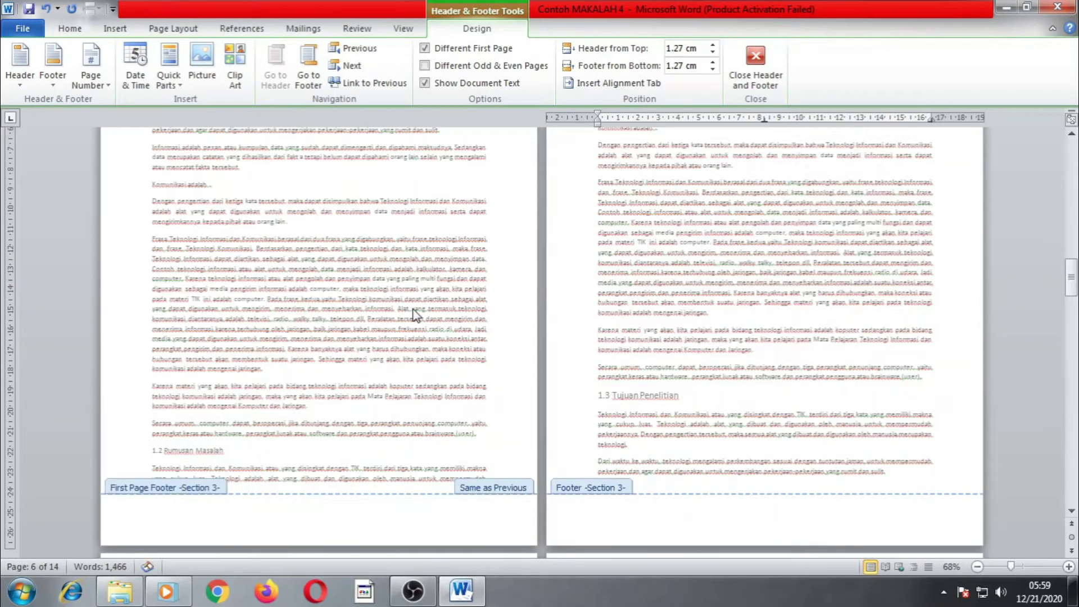
pyautogui.scroll(-2, 416, 315)
pyautogui.scroll(4, 365, 275)
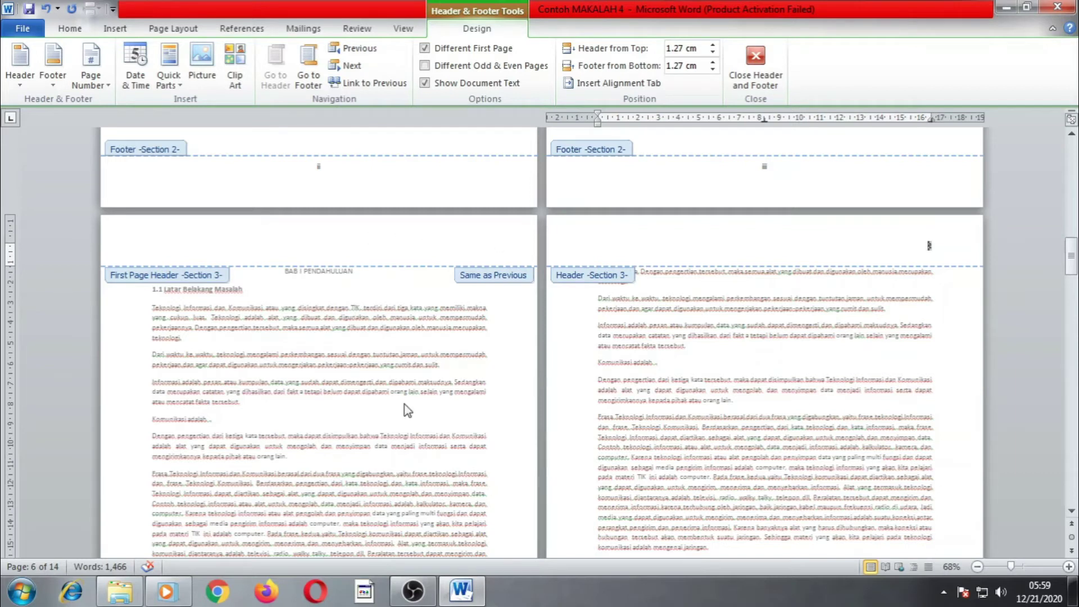
pyautogui.scroll(-5, 405, 411)
pyautogui.scroll(5, 335, 444)
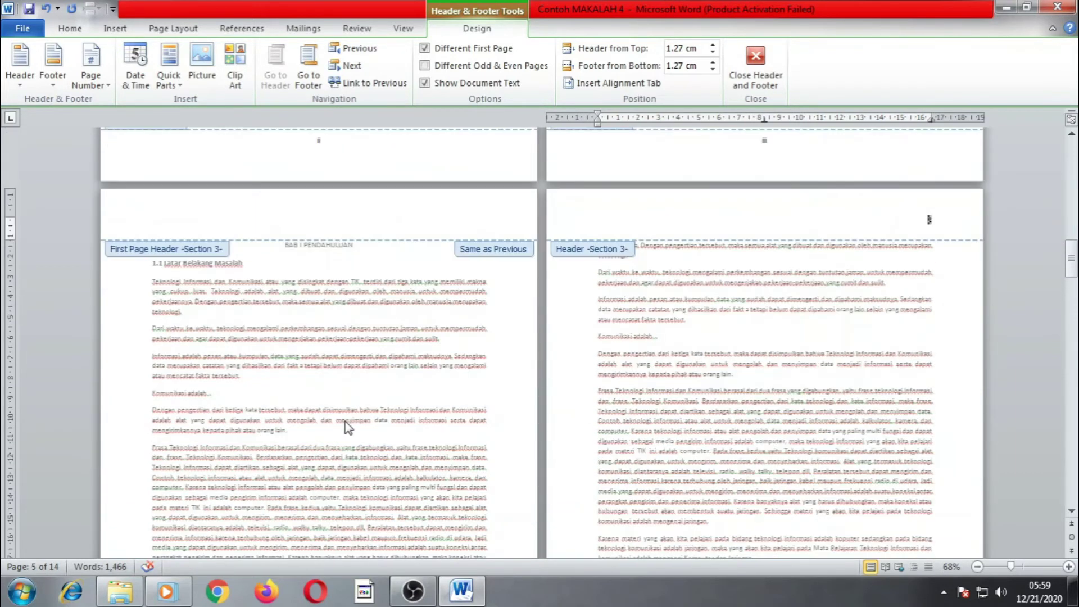
# Insert a centred Plain Number 2 page number in the first-page footer of the BAB I PENDAHULUAN section and return to the body text.
pyautogui.doubleClick(303, 294)
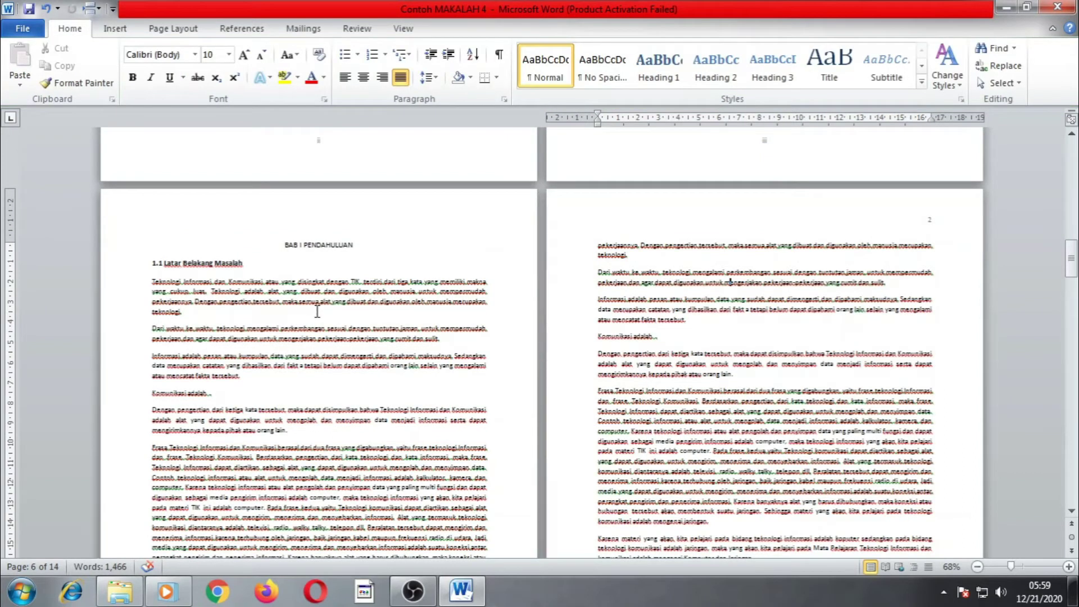
pyautogui.click(307, 329)
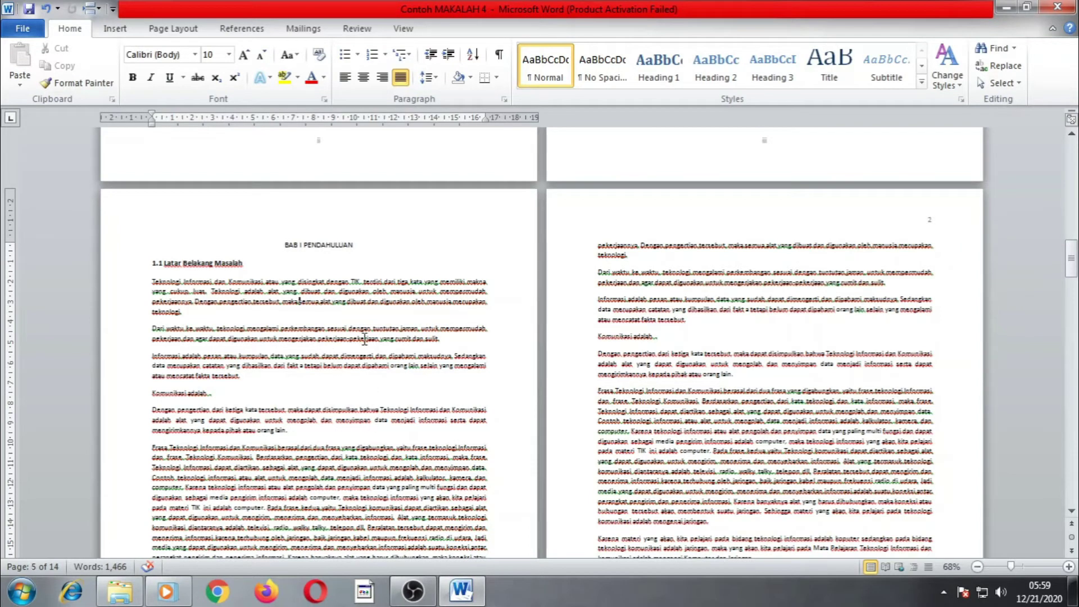
pyautogui.click(115, 29)
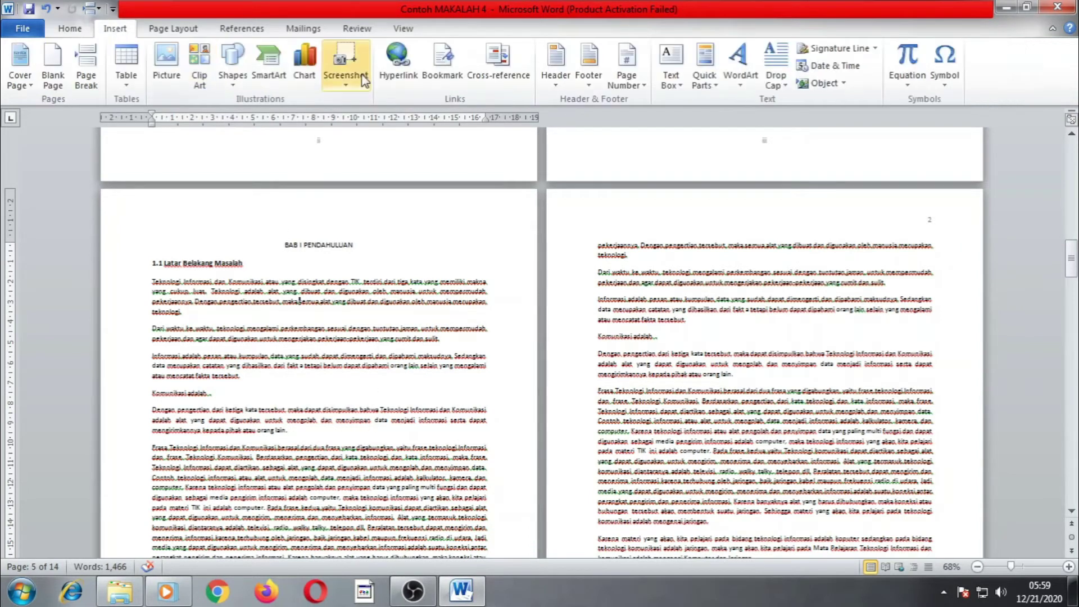
pyautogui.click(633, 78)
pyautogui.moveTo(685, 124)
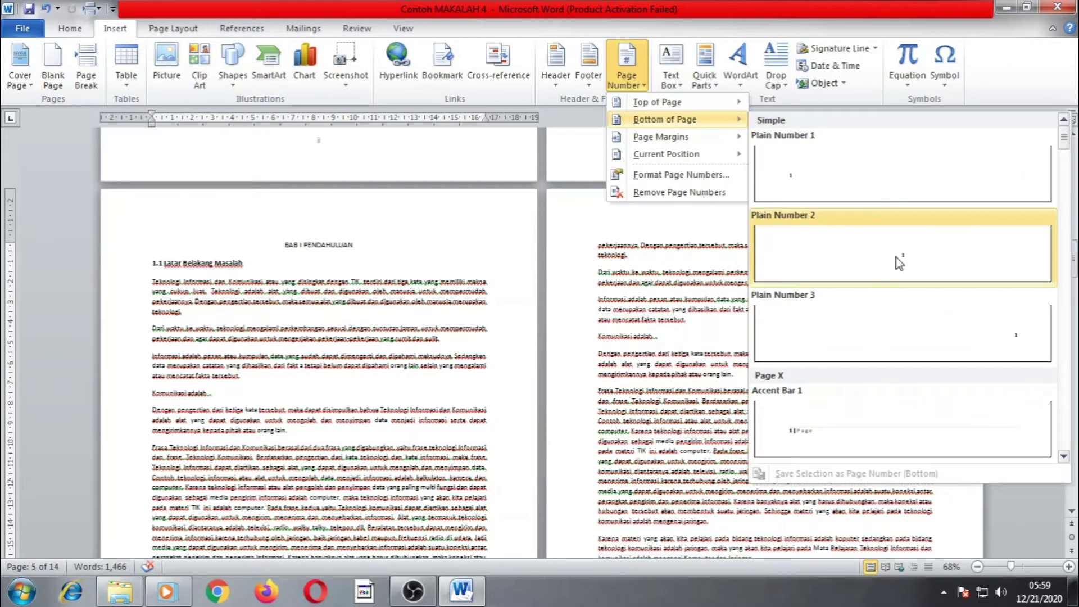
pyautogui.click(911, 264)
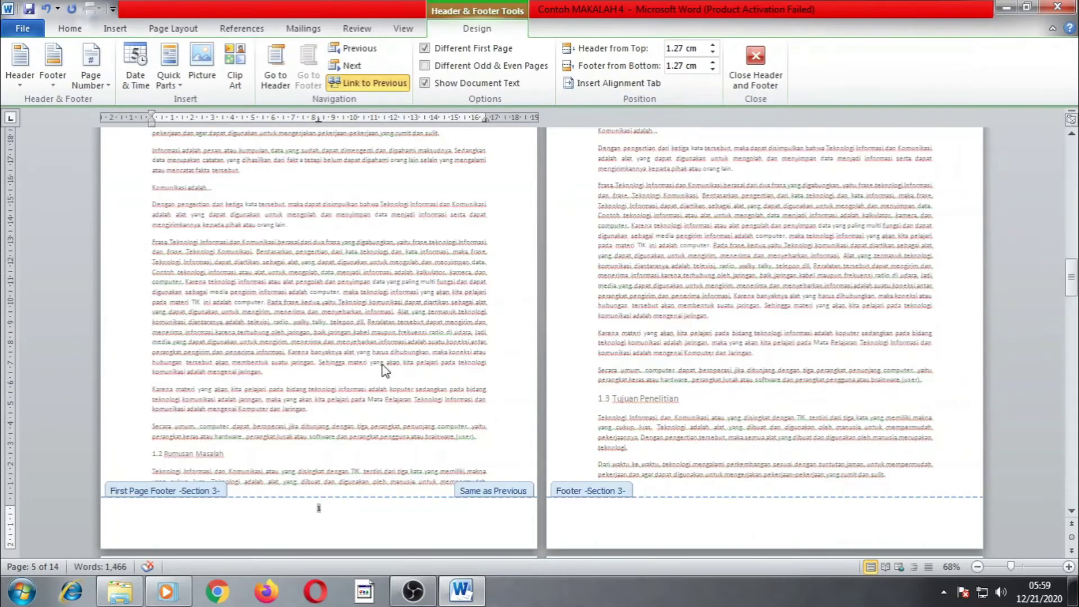
pyautogui.doubleClick(393, 336)
# Examine the footer number on the BAB I PENDAHULUAN page and the header numbers on the pages that follow.
pyautogui.scroll(-5, 369, 350)
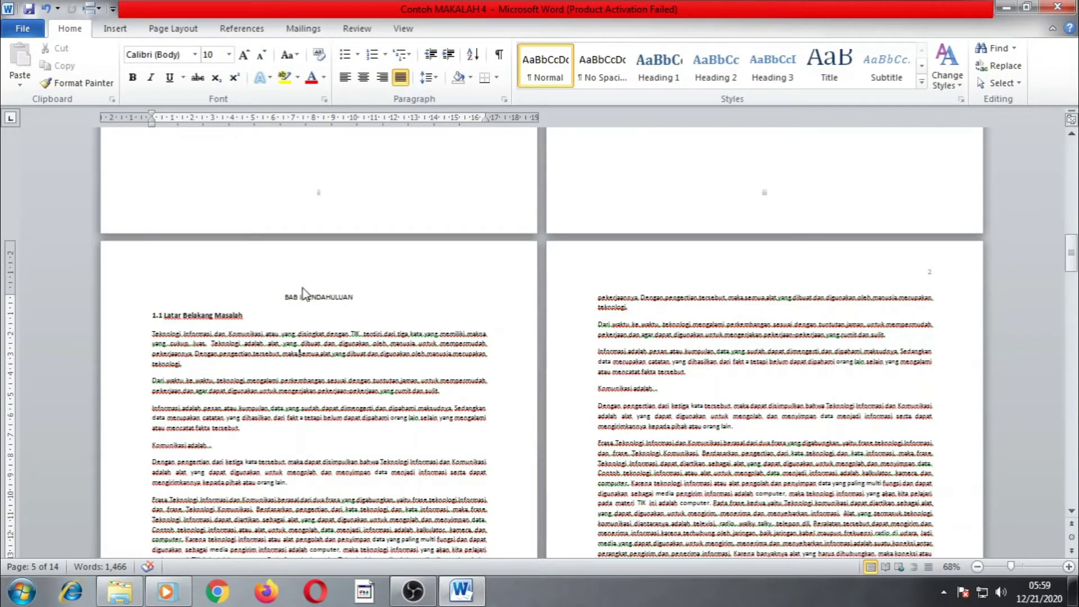
pyautogui.scroll(-1, 410, 371)
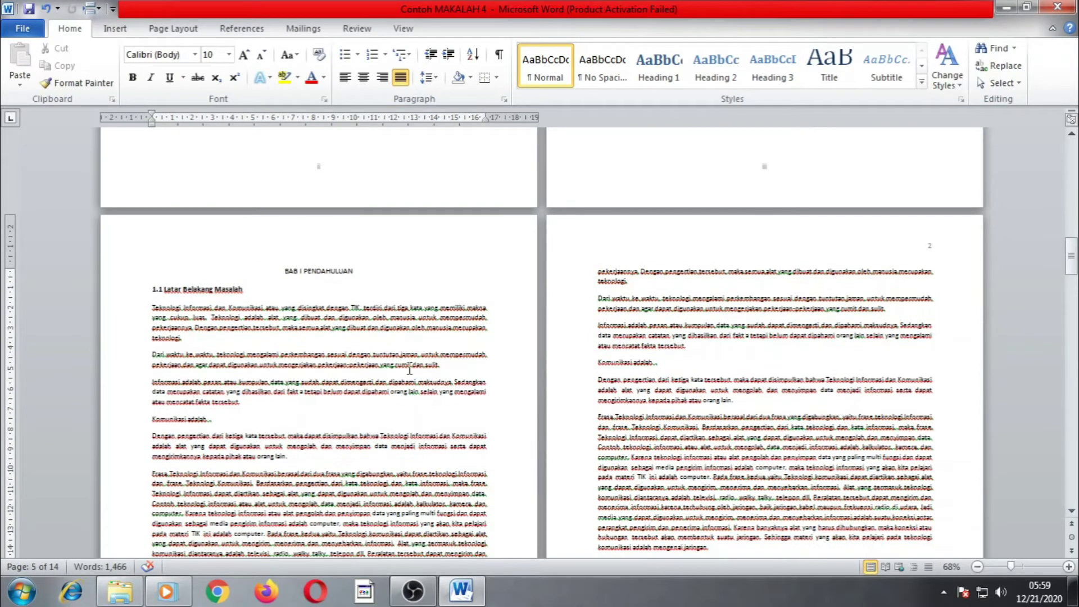
pyautogui.scroll(-10, 410, 371)
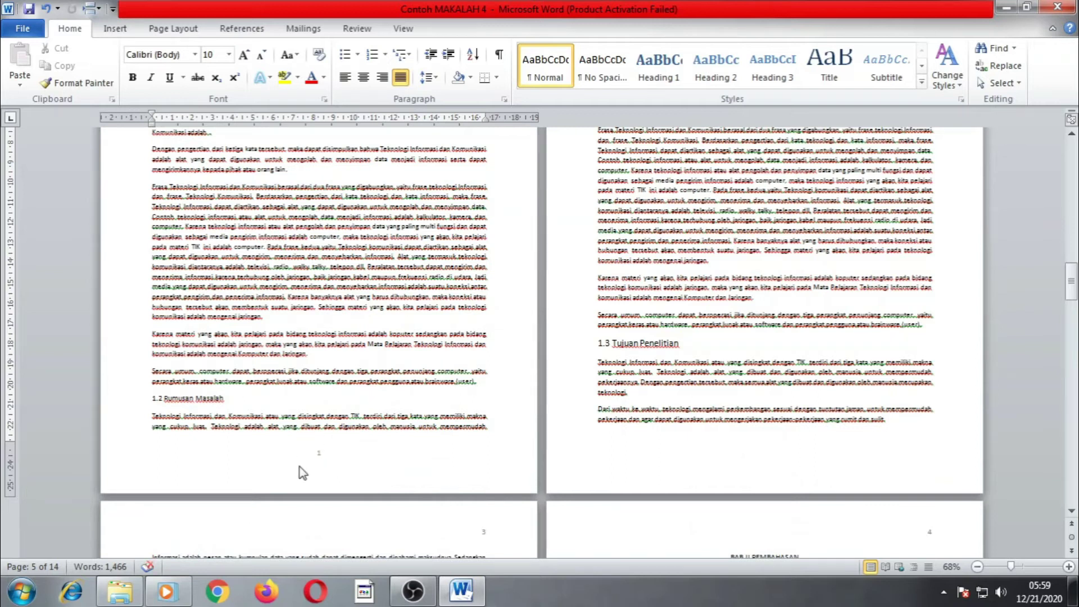
pyautogui.scroll(5, 568, 334)
pyautogui.scroll(4, 568, 334)
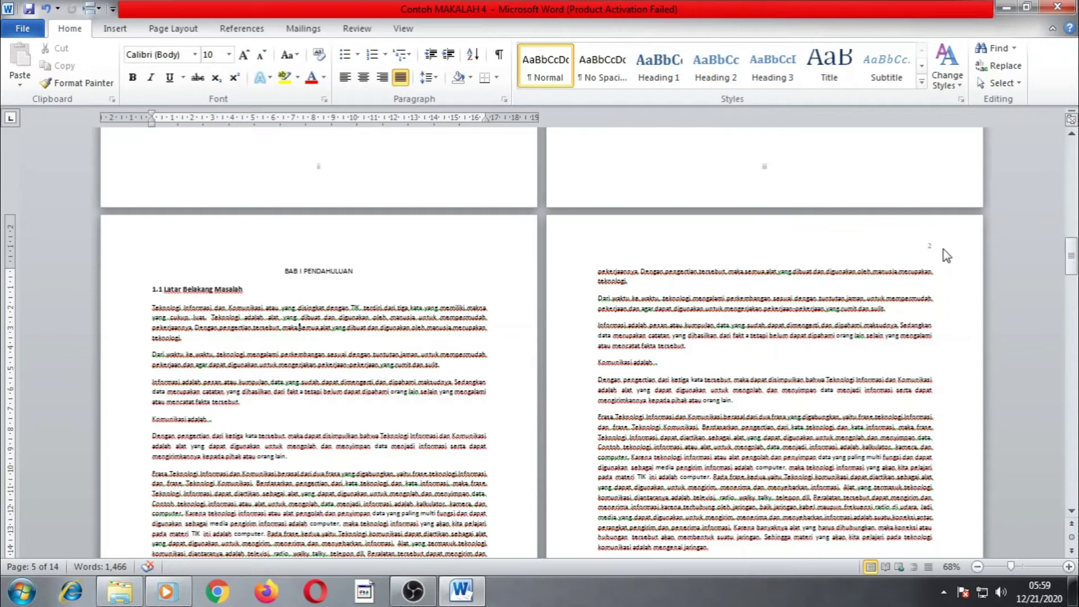
pyautogui.scroll(-11, 655, 407)
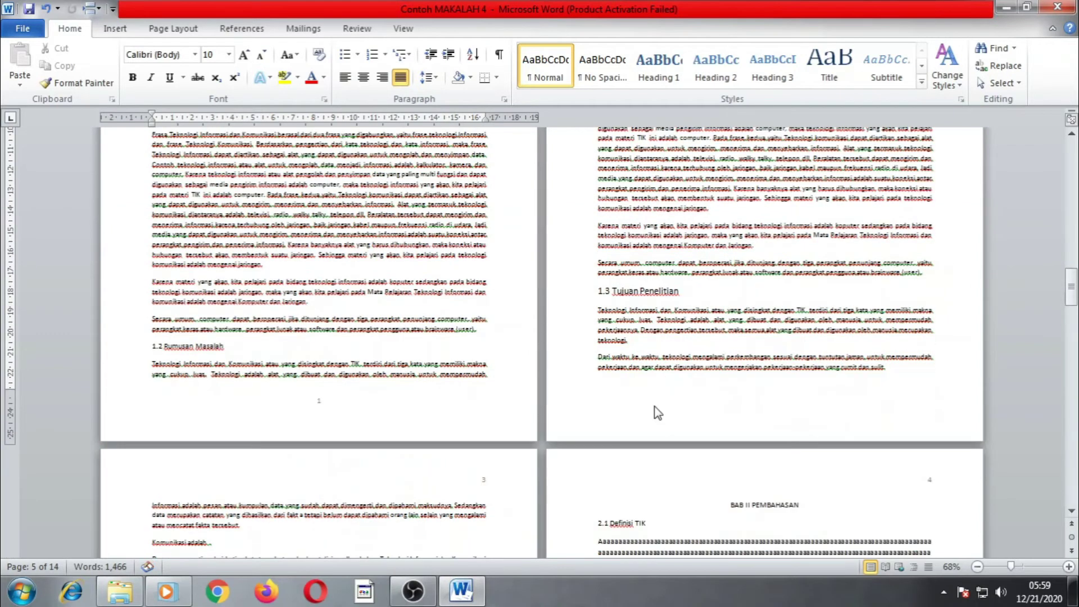
pyautogui.scroll(-8, 397, 421)
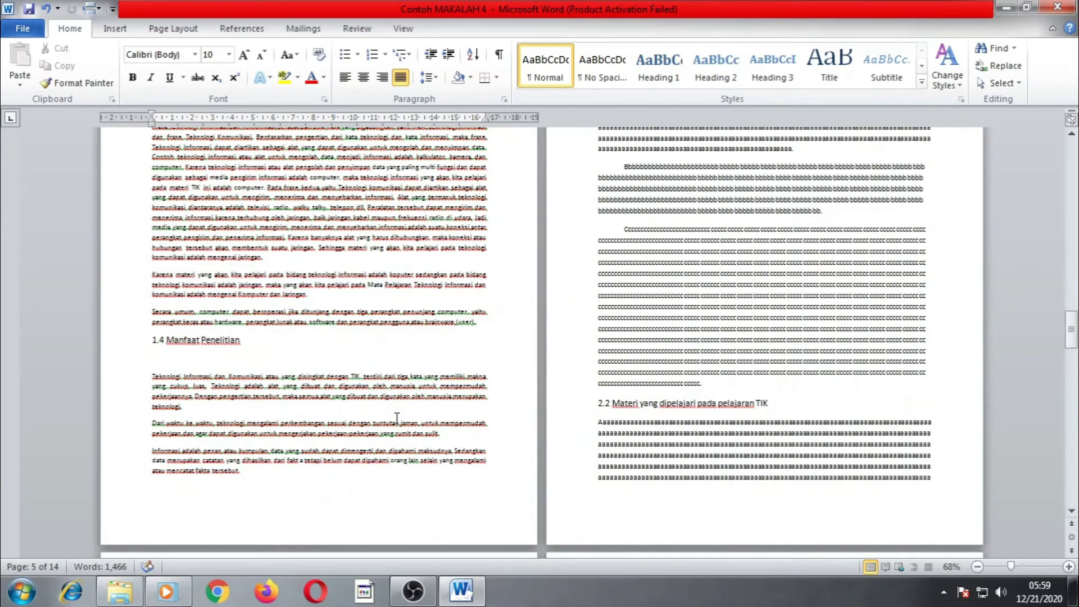
pyautogui.scroll(10, 448, 332)
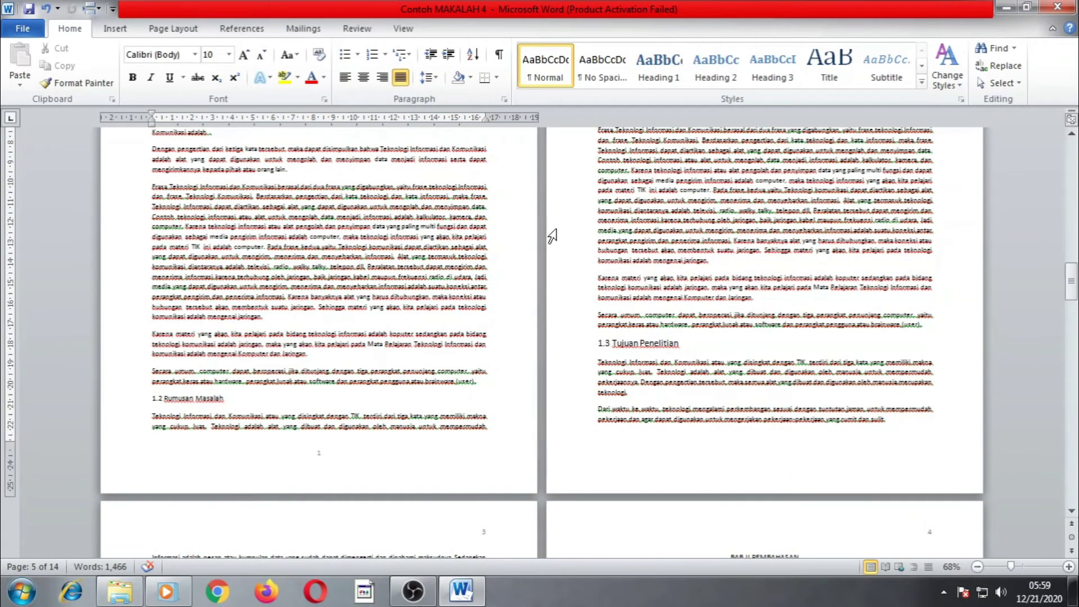
pyautogui.scroll(4, 438, 356)
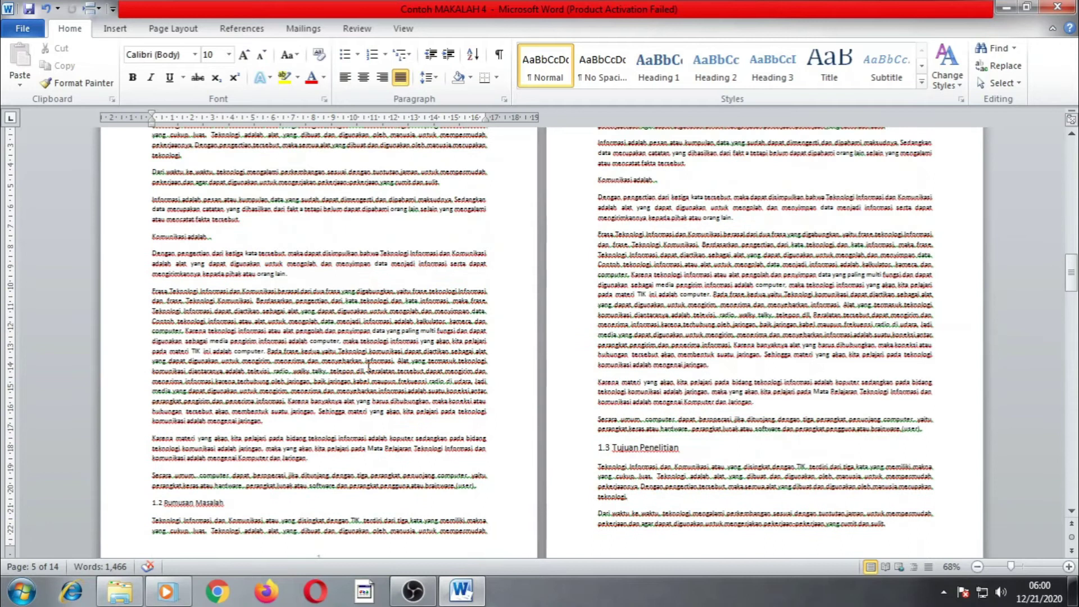
pyautogui.scroll(4, 368, 366)
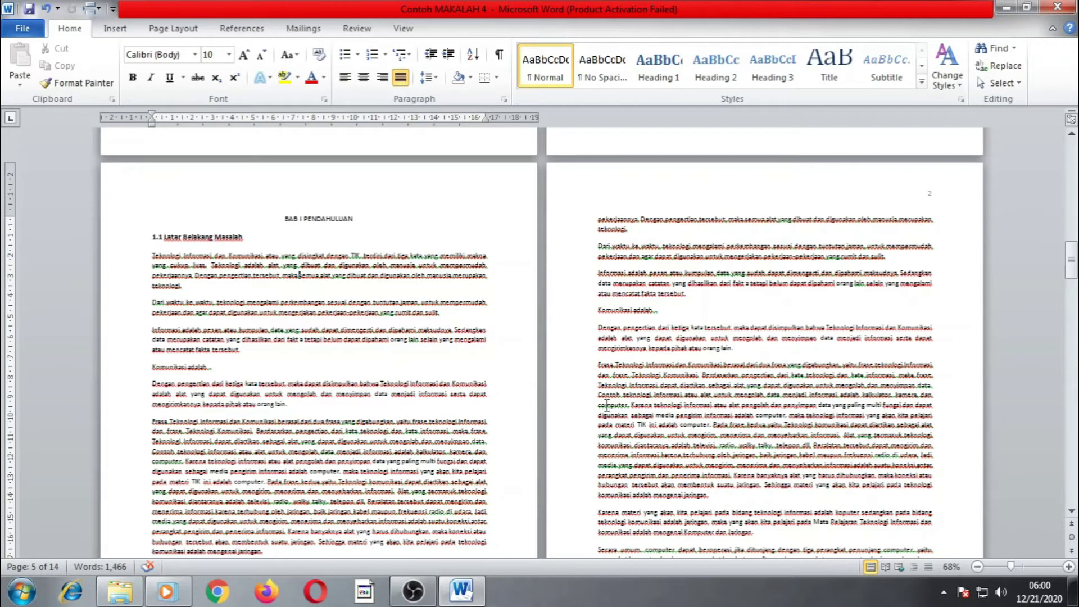
# Examine the page number placement on the BAB II PEMBAHASAN page against the pages around it.
pyautogui.scroll(-9, 667, 419)
pyautogui.scroll(-8, 670, 423)
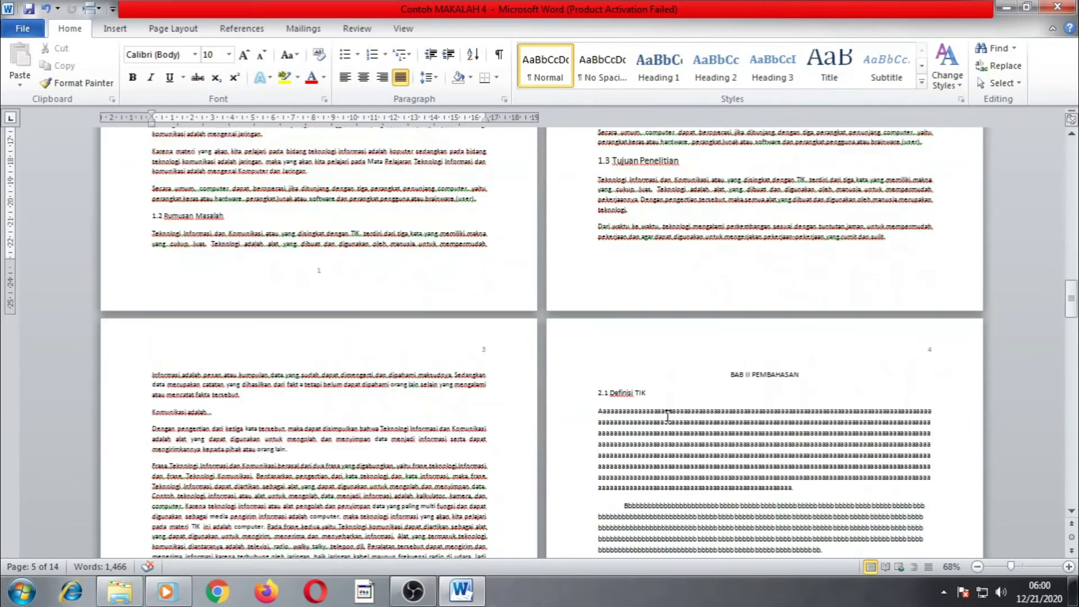
pyautogui.scroll(-2, 667, 416)
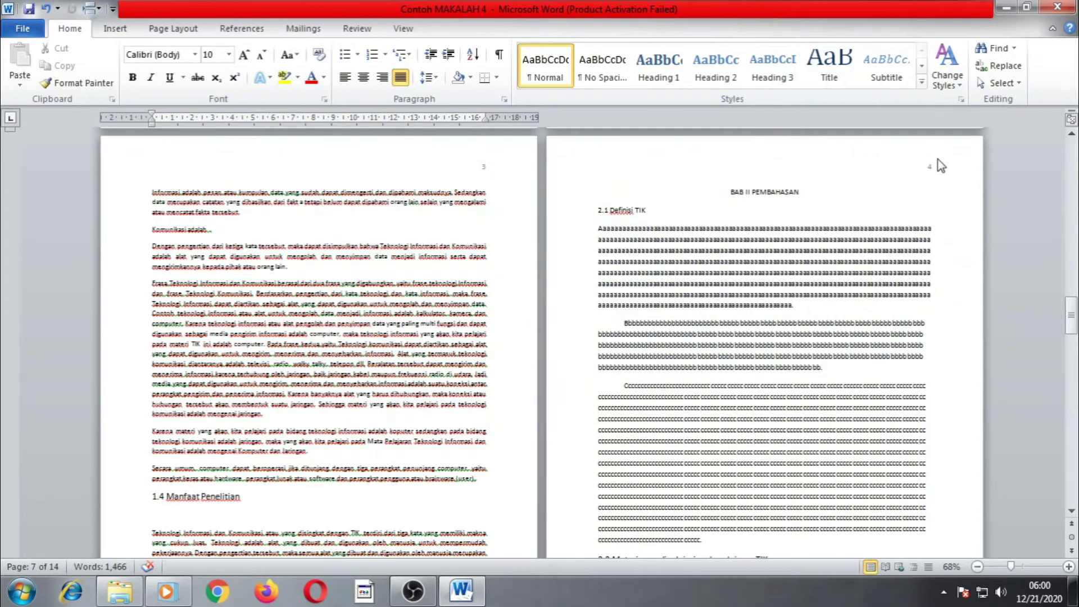
pyautogui.scroll(-5, 756, 427)
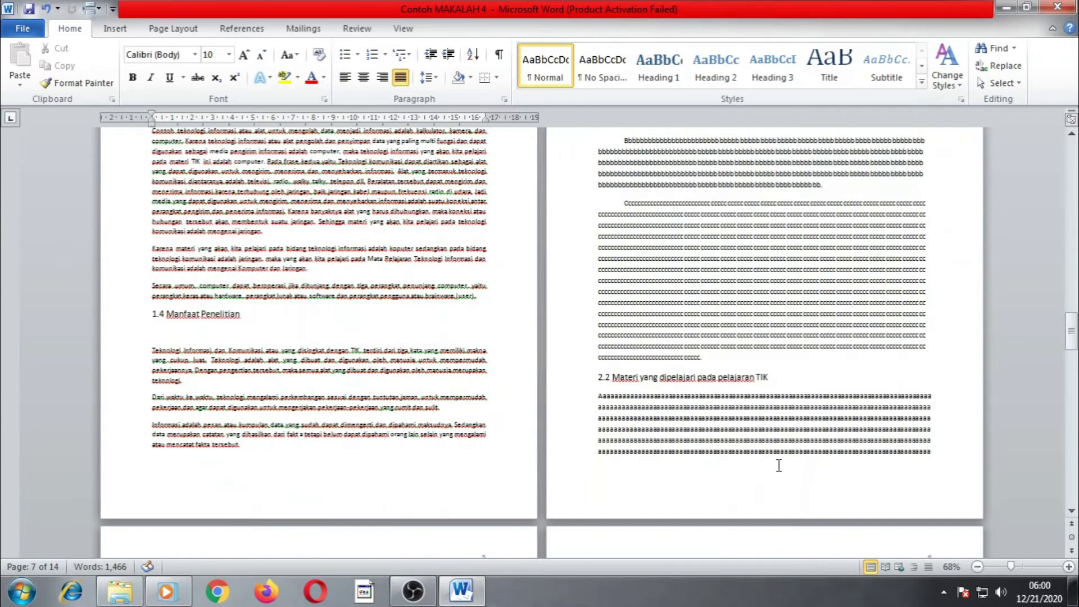
pyautogui.scroll(-2, 779, 466)
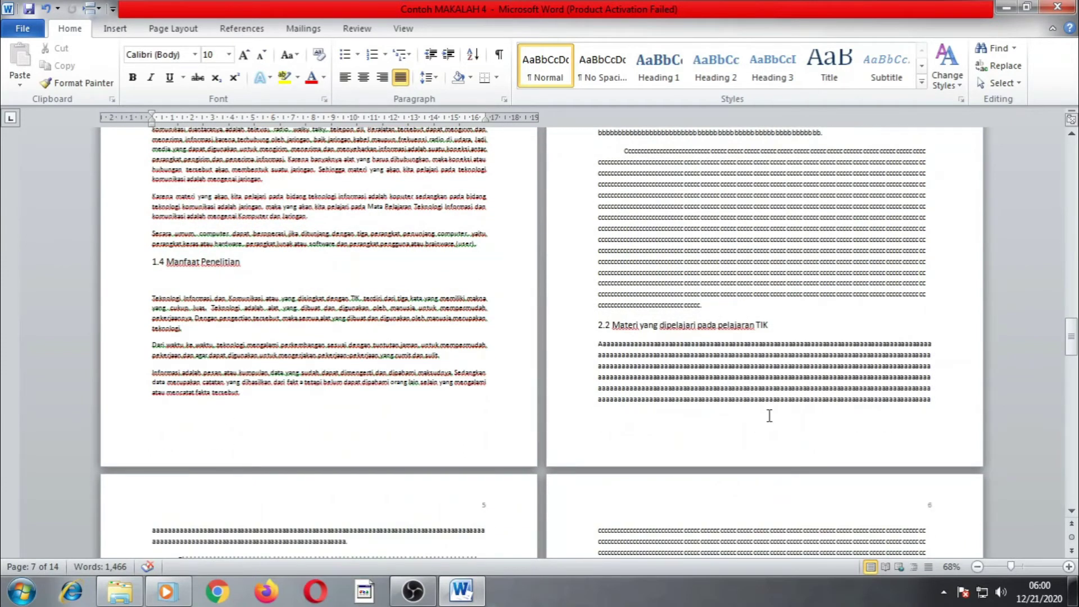
pyautogui.scroll(8, 768, 449)
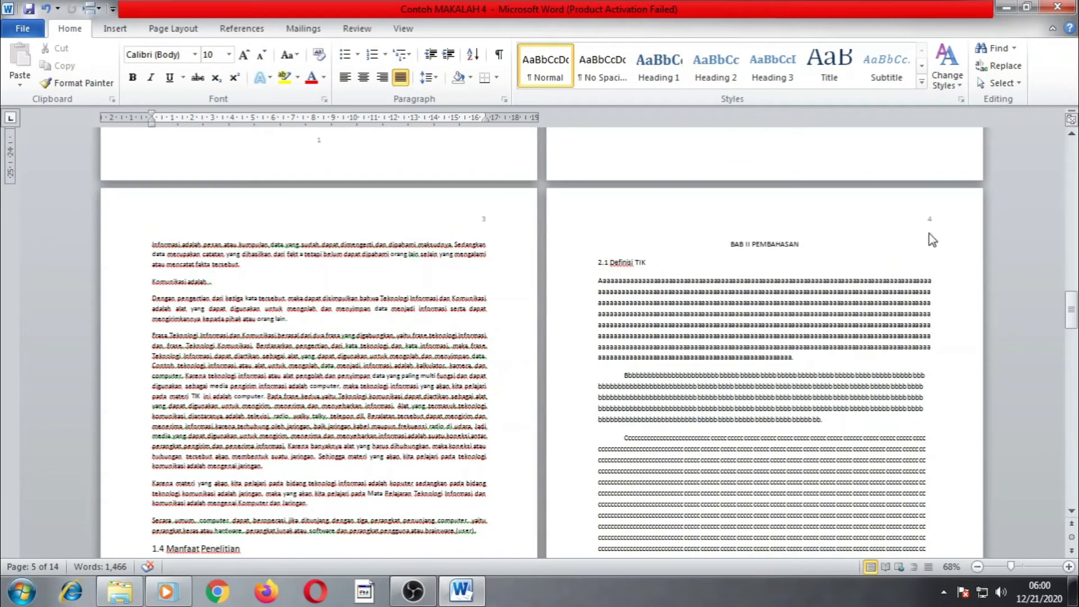
pyautogui.scroll(-5, 768, 495)
pyautogui.scroll(2, 768, 494)
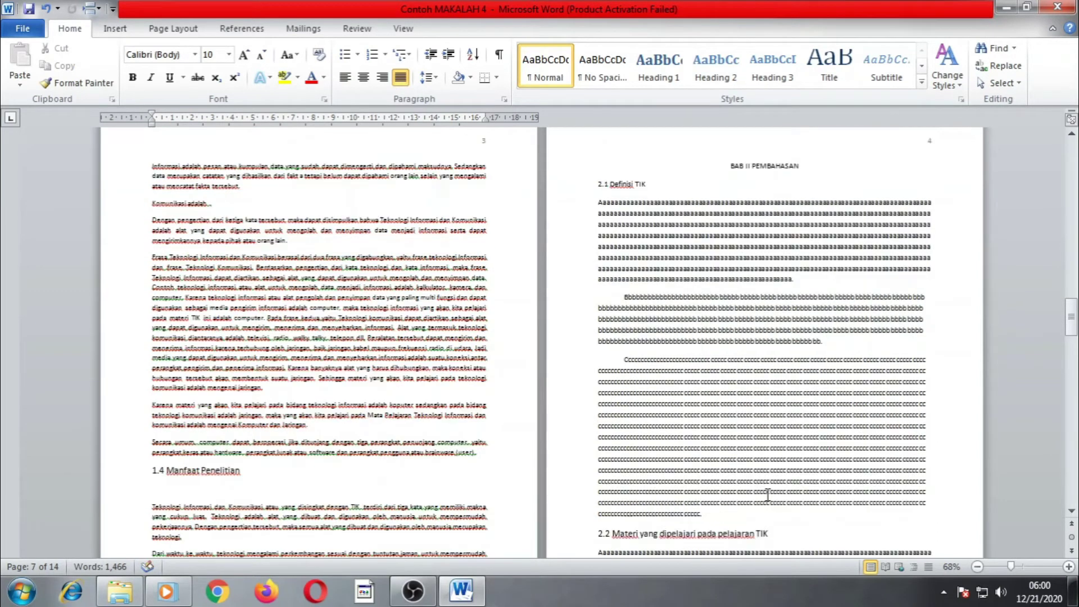
pyautogui.scroll(3, 767, 494)
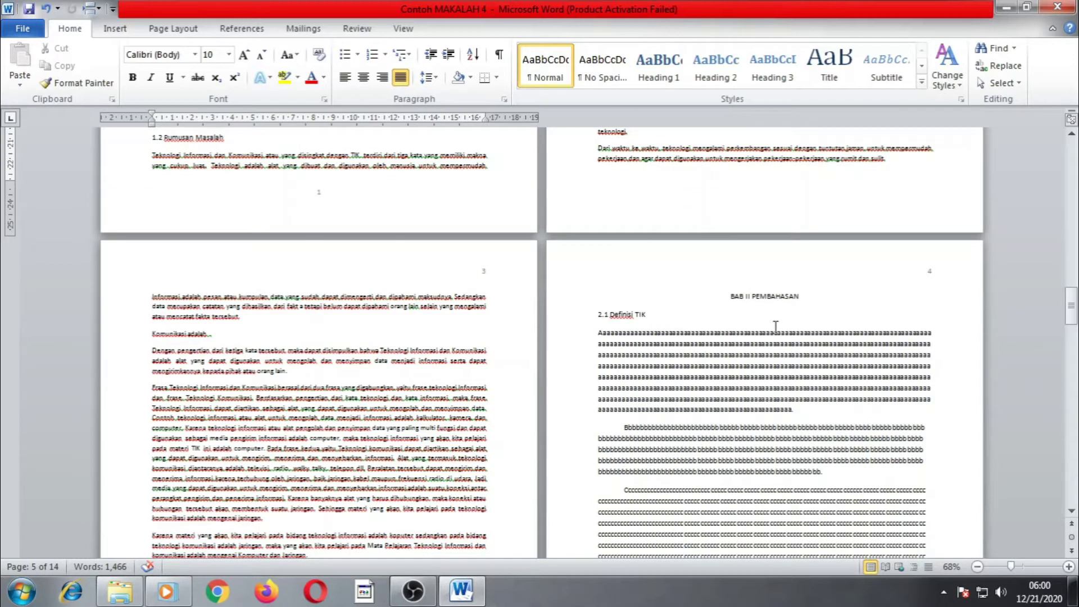
# Review the page numbering from the cover and front matter through to the start of BAB I PENDAHULUAN.
pyautogui.scroll(12, 738, 418)
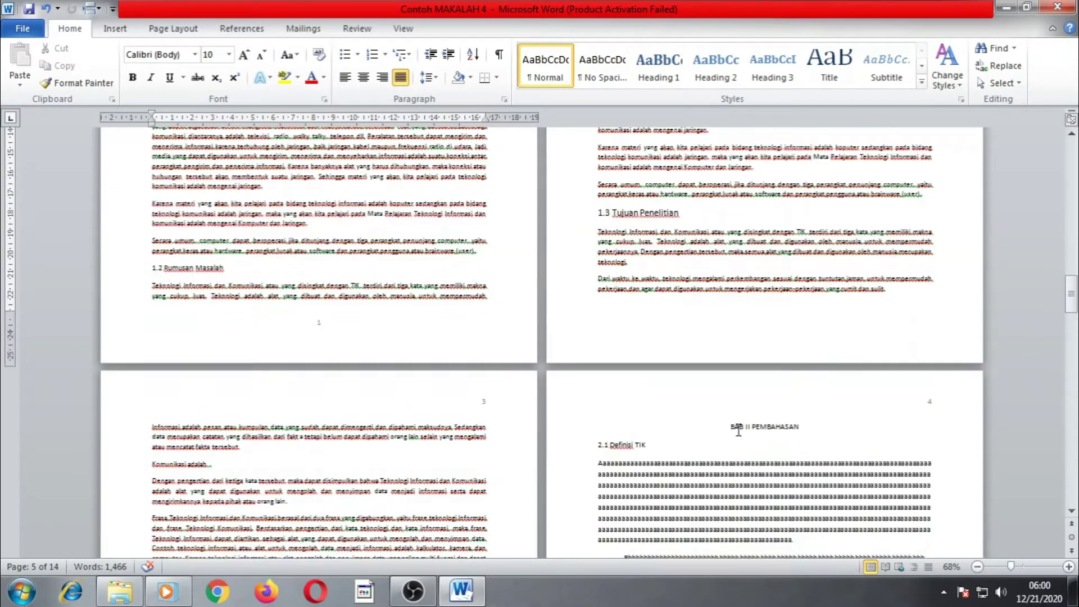
pyautogui.scroll(5, 722, 418)
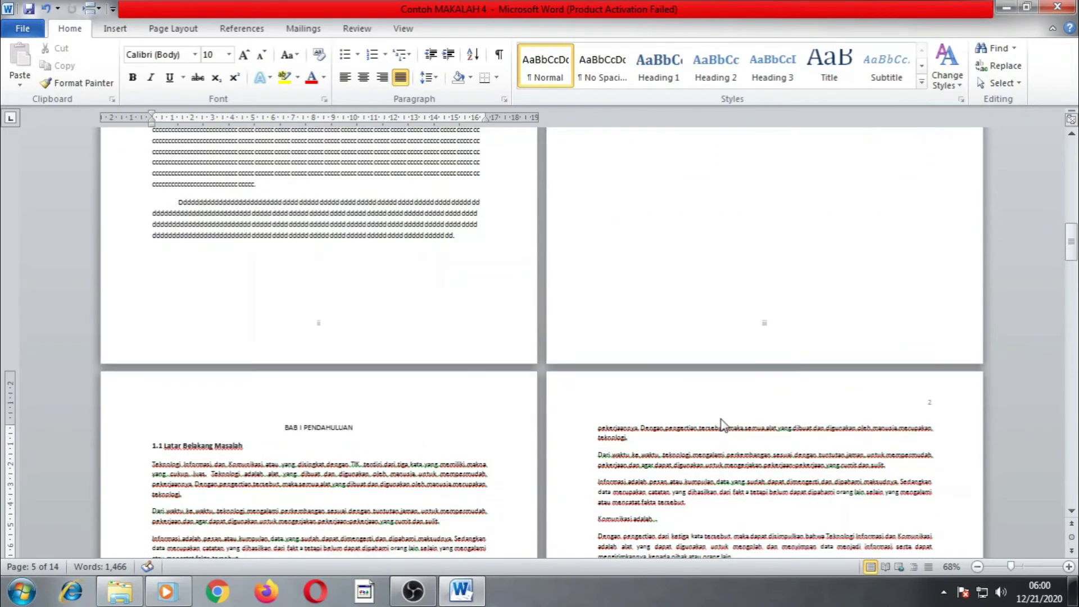
pyautogui.scroll(4, 323, 255)
pyautogui.scroll(10, 474, 388)
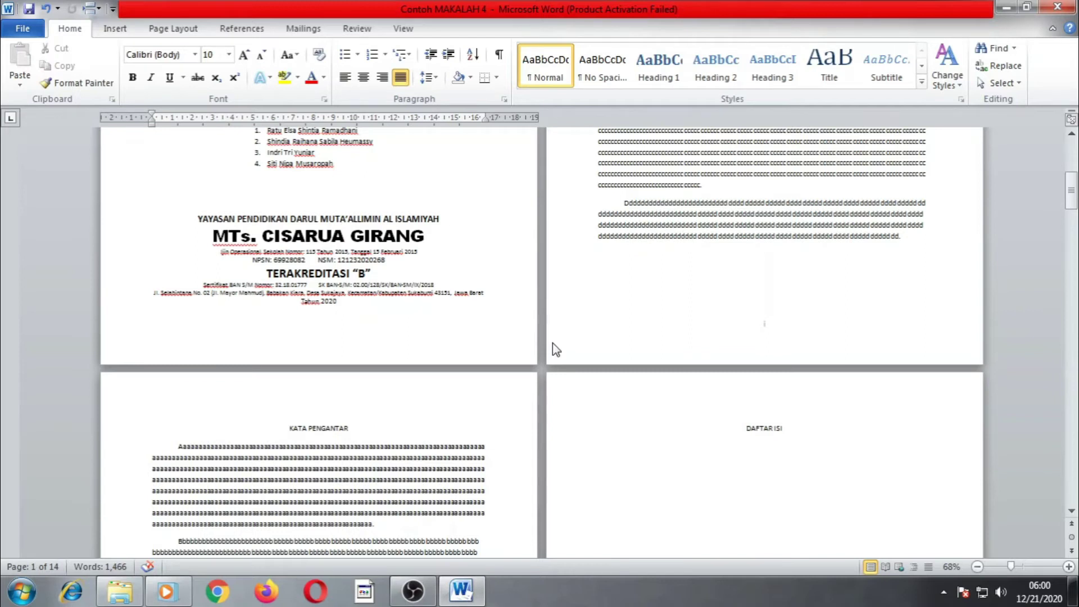
pyautogui.scroll(-15, 598, 480)
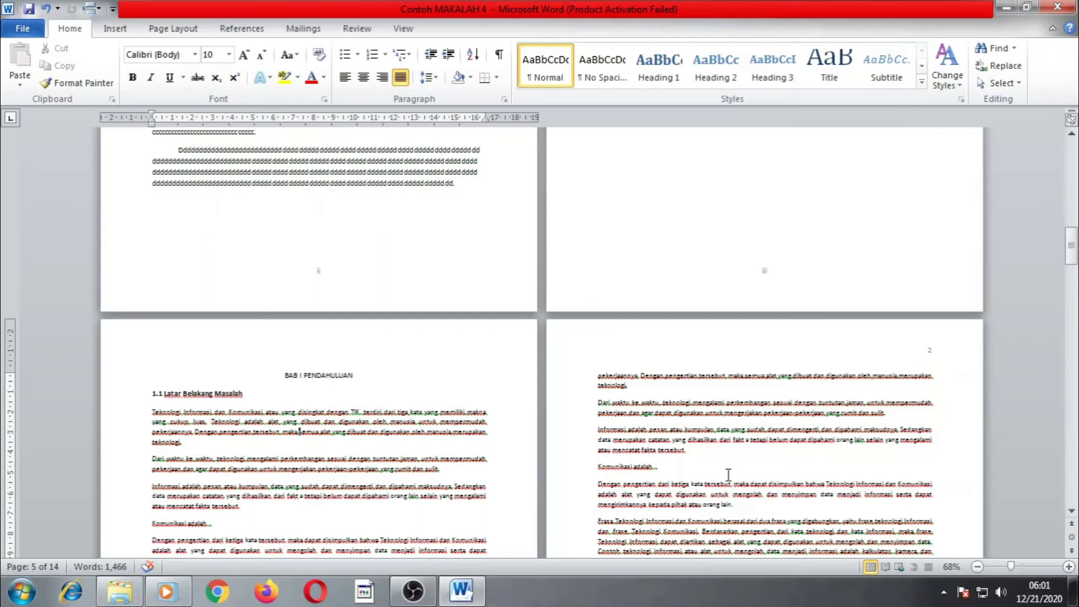
# Insert a Next Page section break directly before the BAB II PEMBAHASAN heading.
pyautogui.scroll(-10, 728, 475)
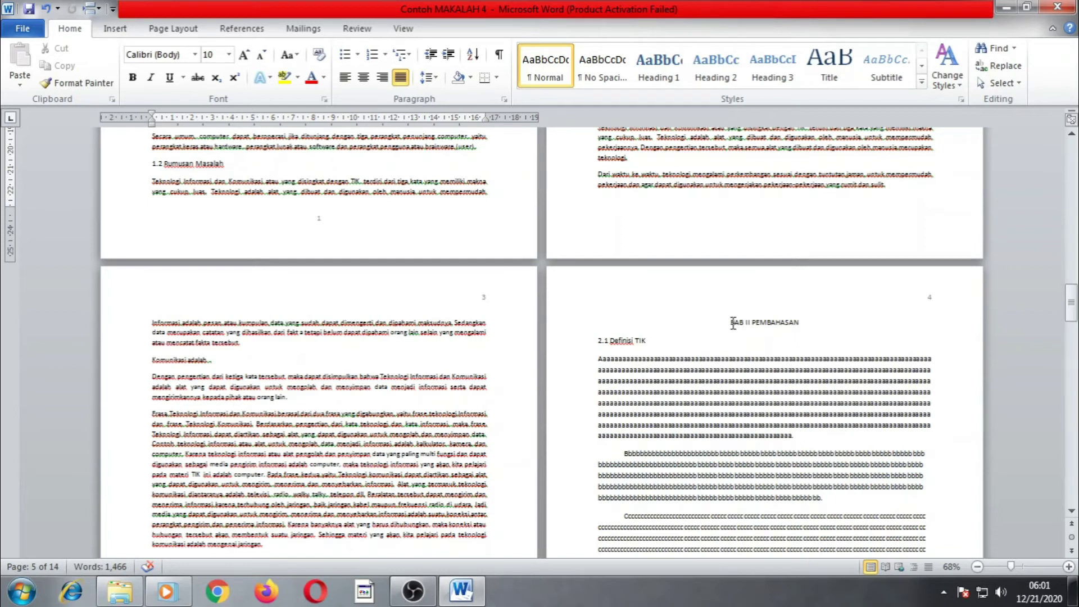
pyautogui.click(731, 323)
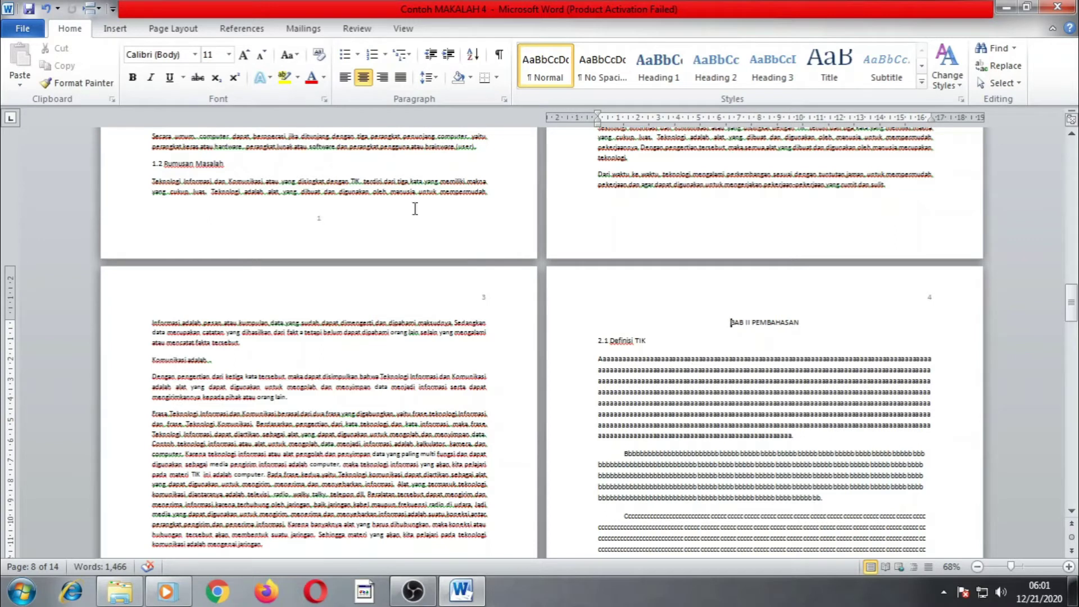
pyautogui.click(183, 29)
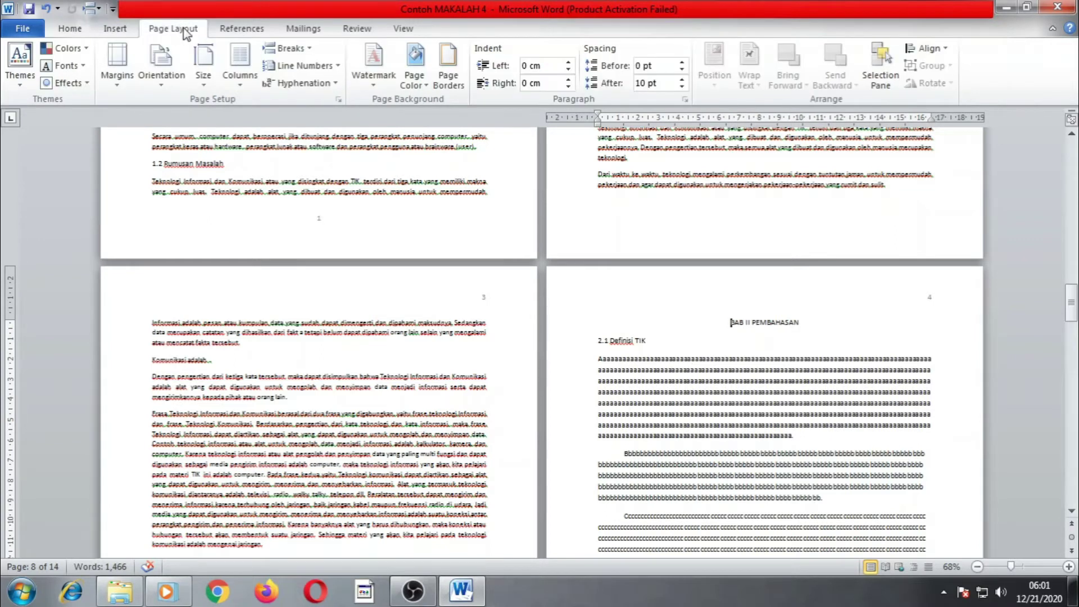
pyautogui.click(298, 48)
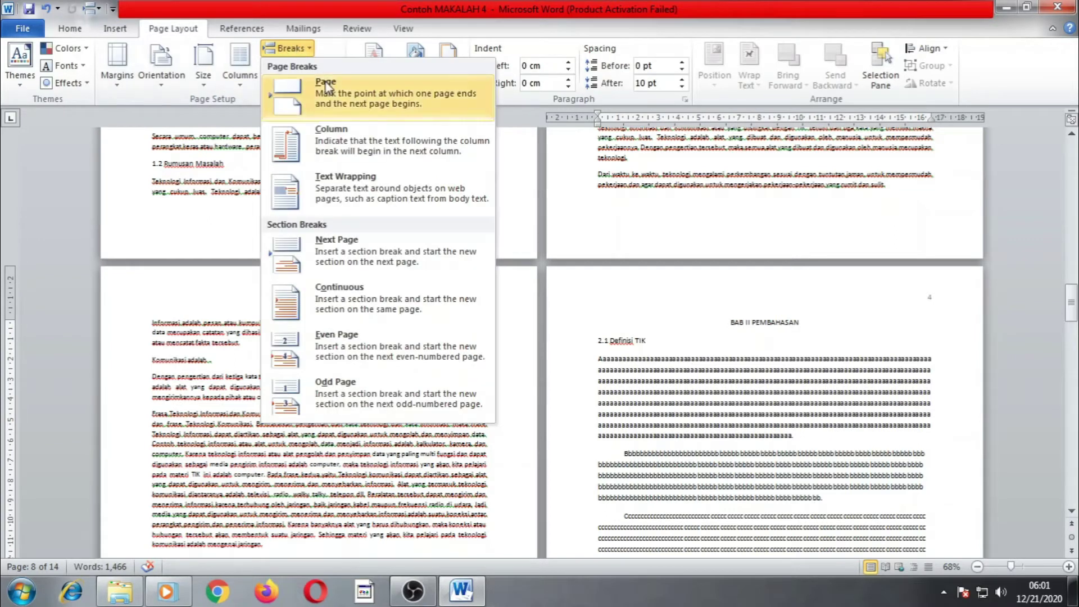
pyautogui.click(364, 254)
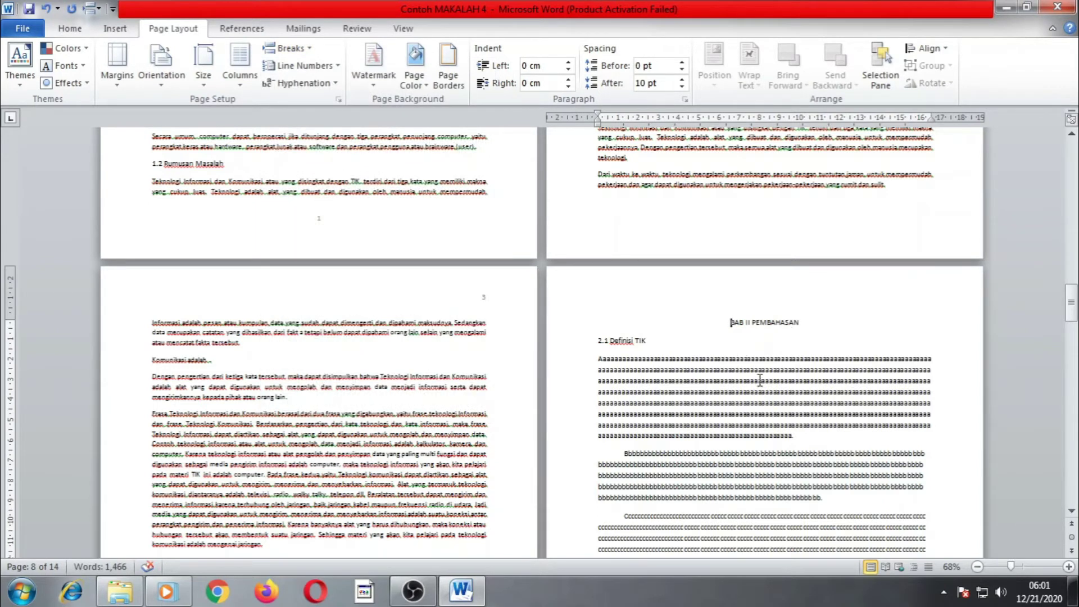
# Examine the page numbers on the BAB II PEMBAHASAN pages and compare them with the last BAB I pages.
pyautogui.scroll(-10, 759, 381)
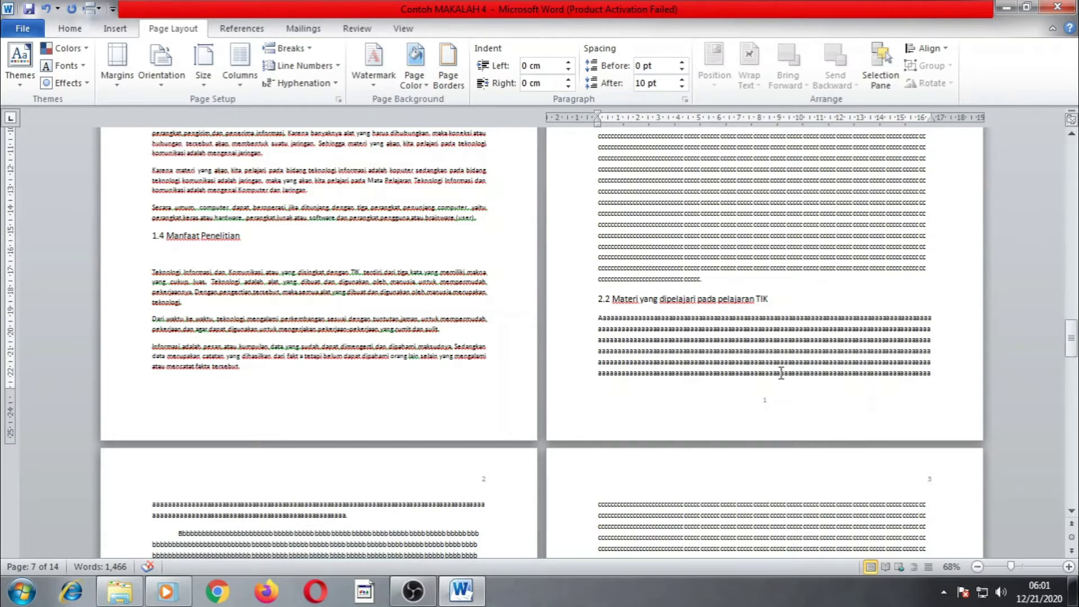
pyautogui.scroll(6, 692, 322)
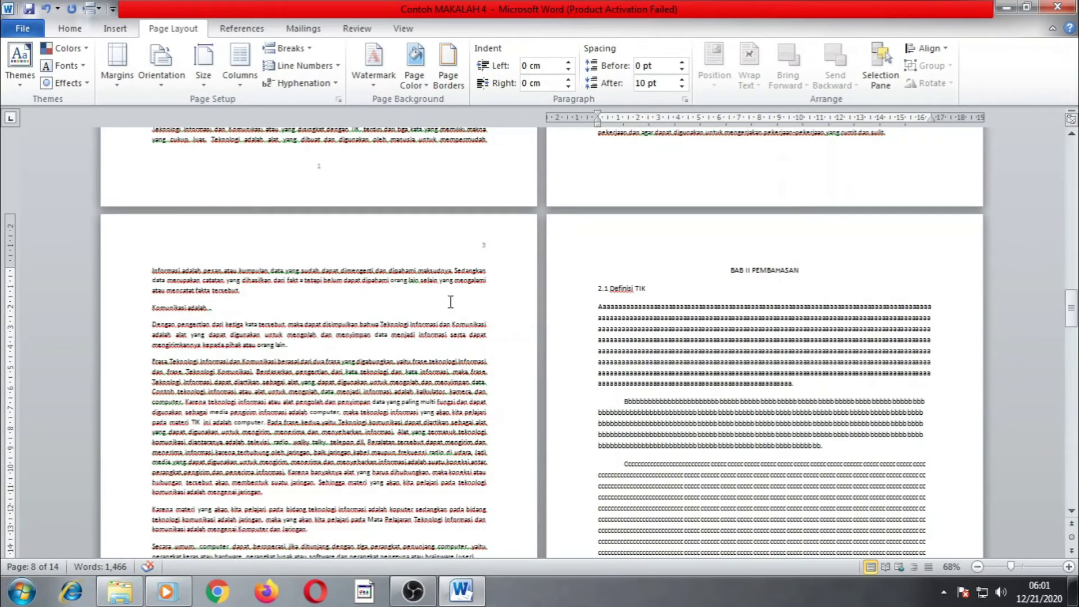
pyautogui.scroll(3, 424, 331)
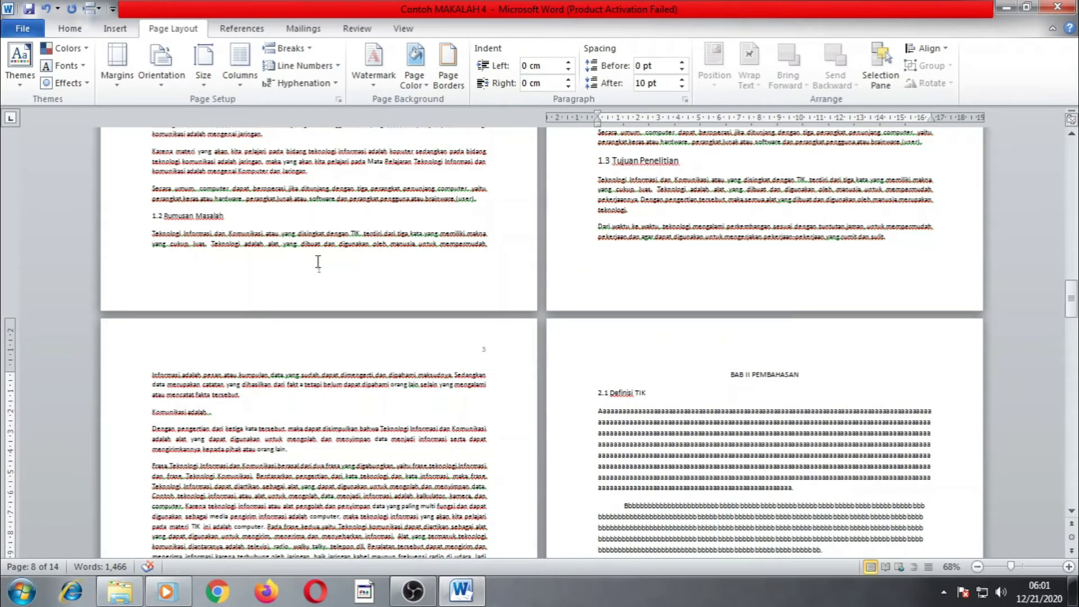
pyautogui.scroll(-9, 741, 418)
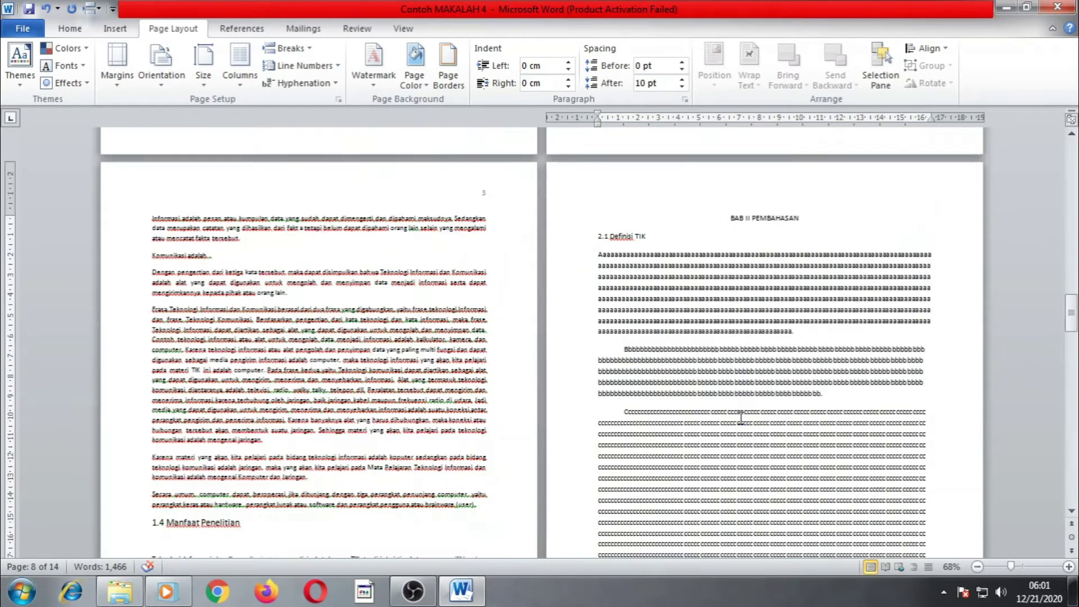
pyautogui.scroll(-3, 744, 423)
pyautogui.scroll(-3, 747, 430)
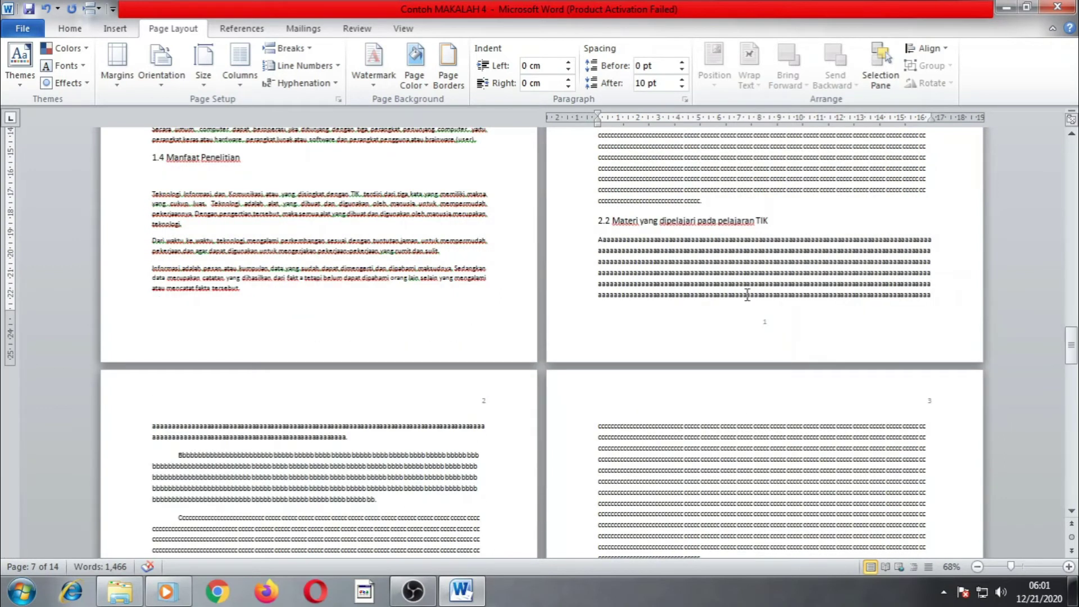
# Set the page numbering of the BAB II PEMBAHASAN section to continue from the previous section.
pyautogui.scroll(15, 748, 295)
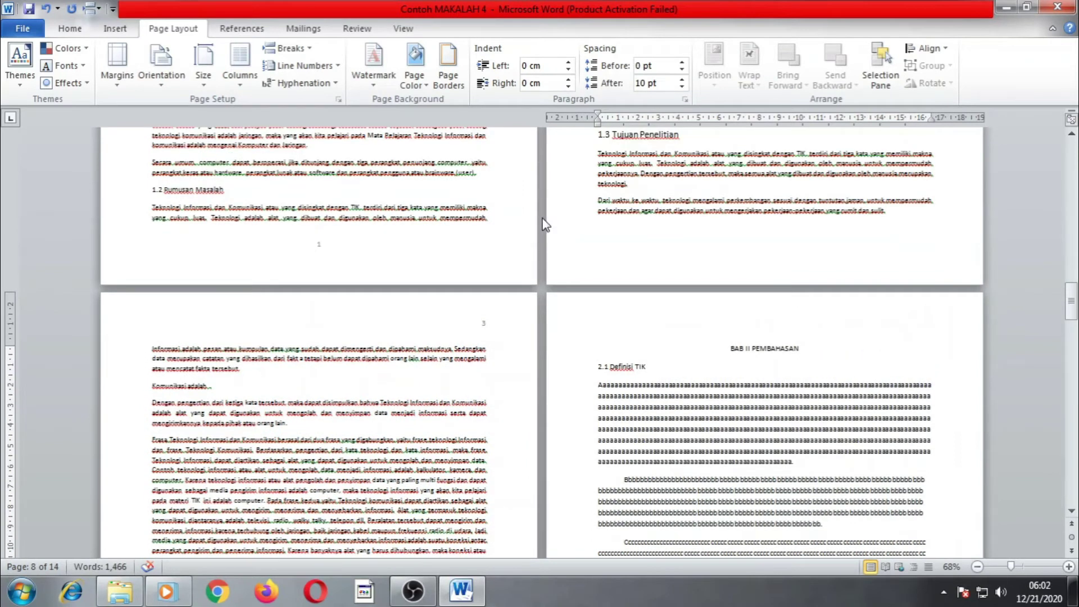
pyautogui.scroll(12, 689, 213)
pyautogui.scroll(-11, 923, 281)
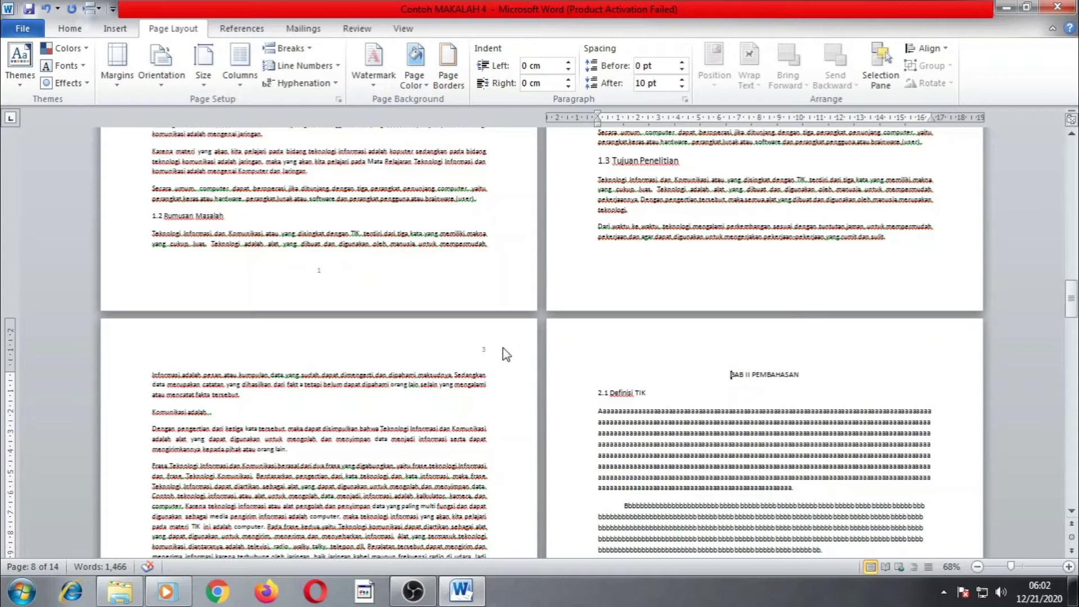
pyautogui.scroll(-9, 716, 446)
pyautogui.scroll(-2, 806, 450)
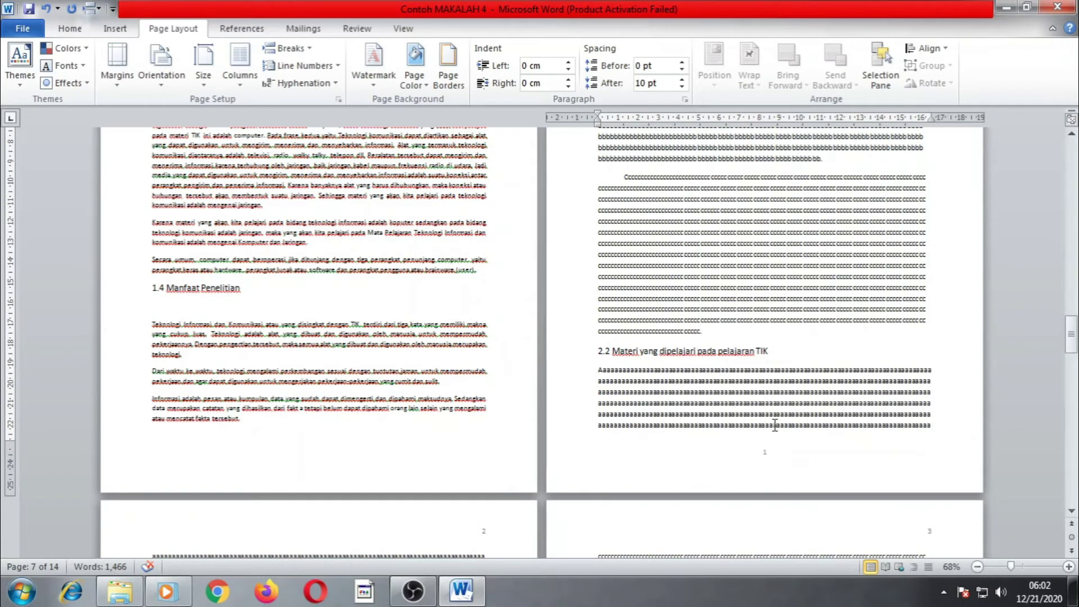
pyautogui.scroll(7, 754, 278)
pyautogui.click(732, 244)
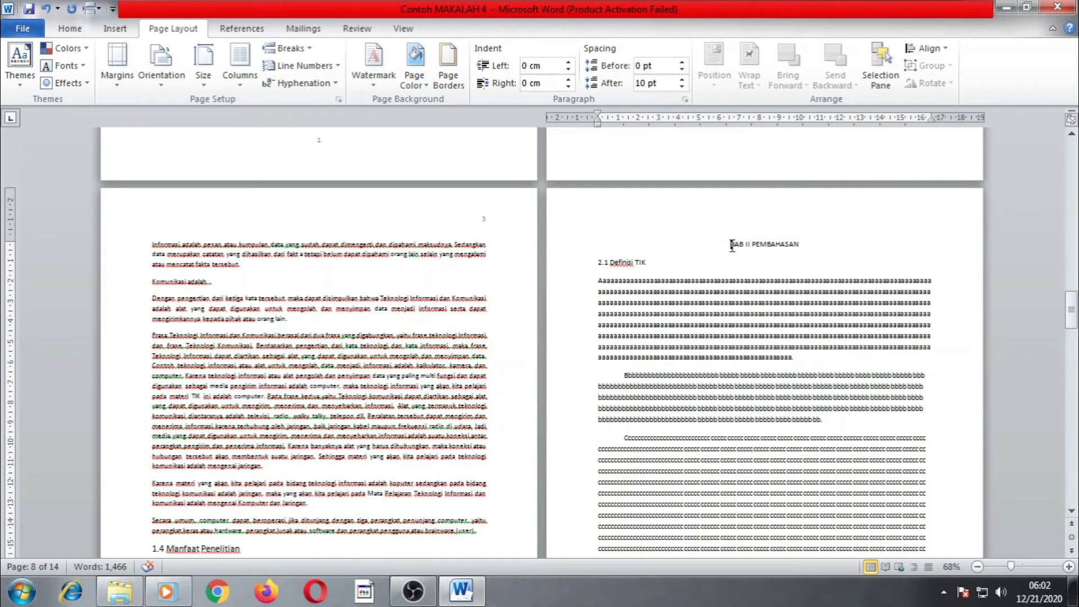
pyautogui.click(115, 29)
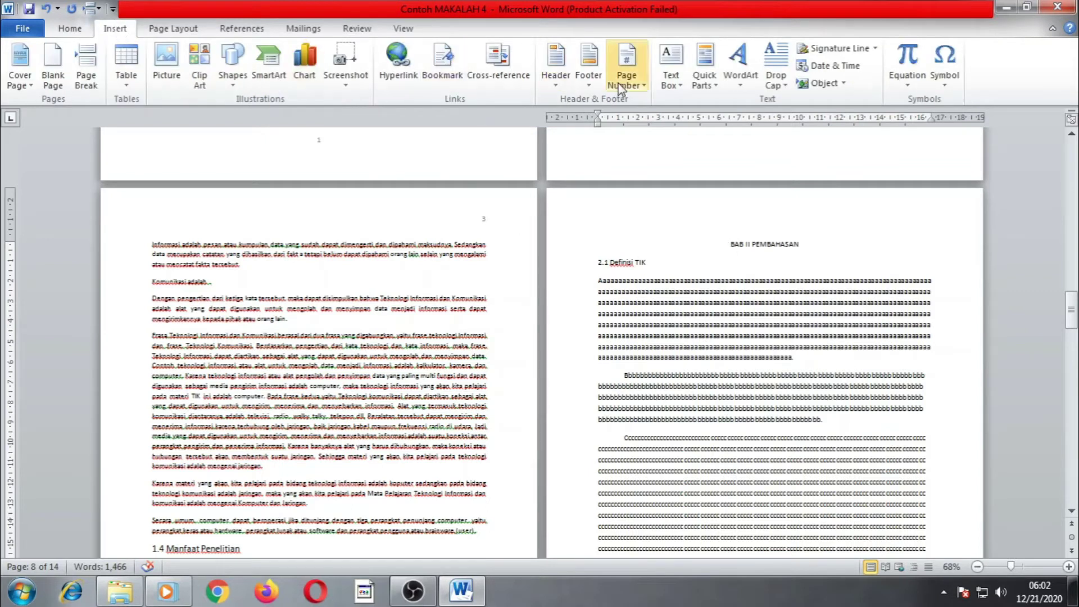
pyautogui.click(634, 82)
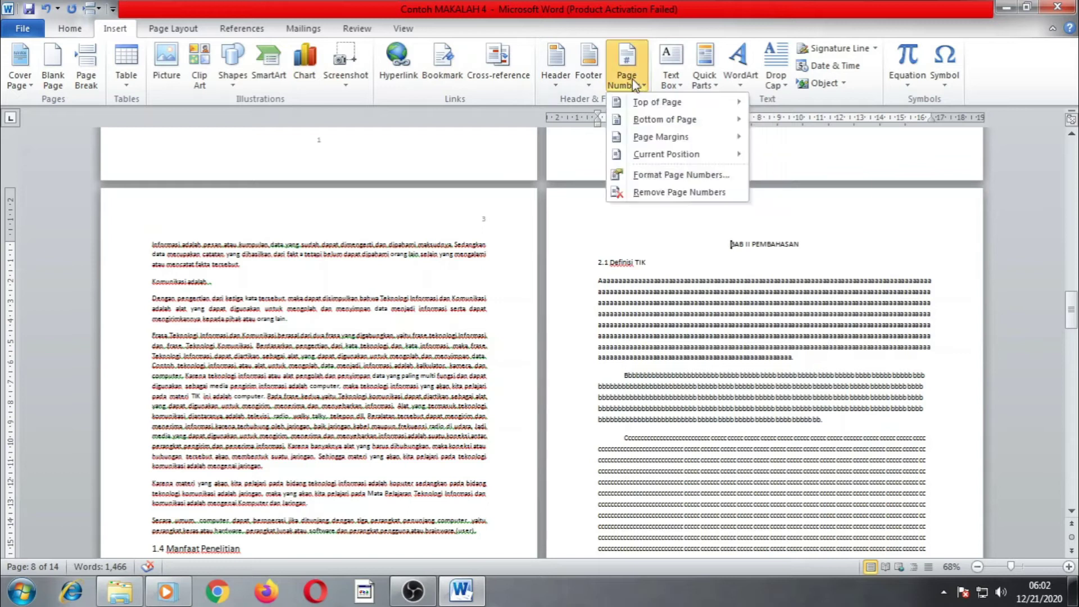
pyautogui.click(680, 178)
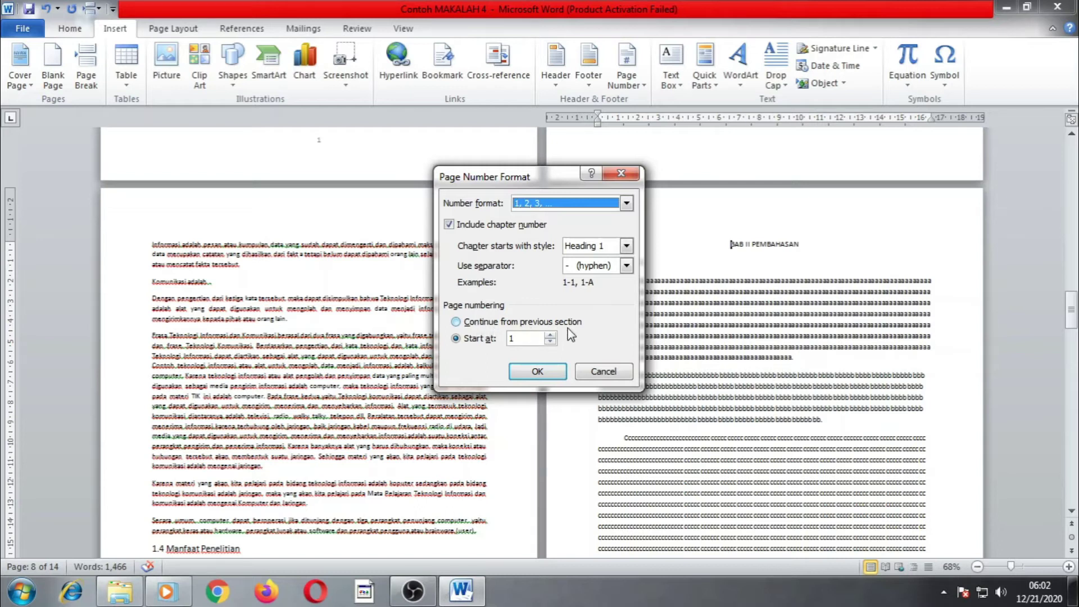
pyautogui.click(455, 322)
pyautogui.click(536, 372)
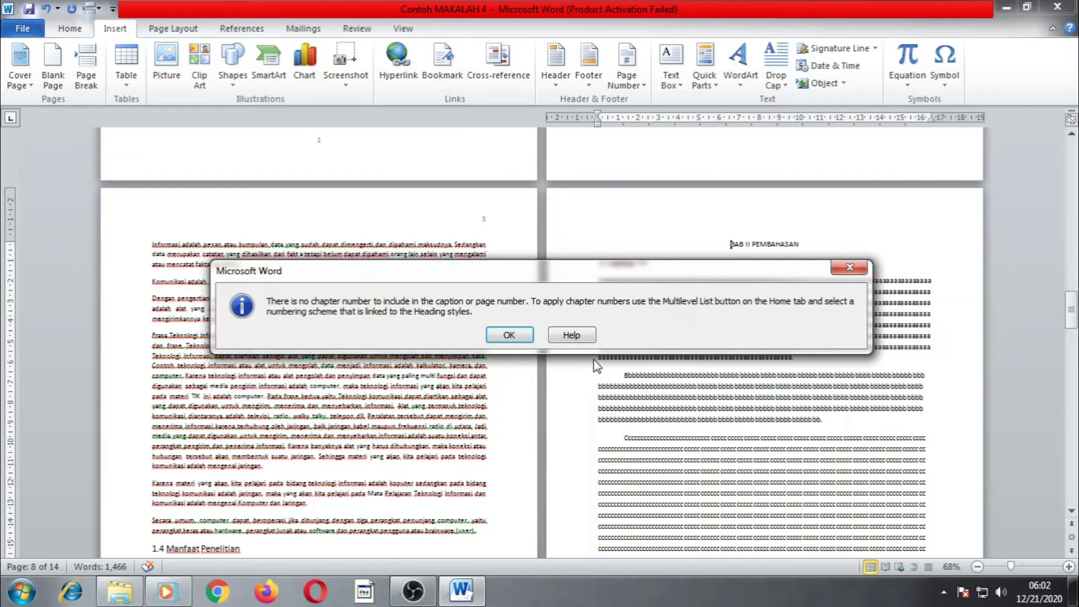
pyautogui.click(510, 335)
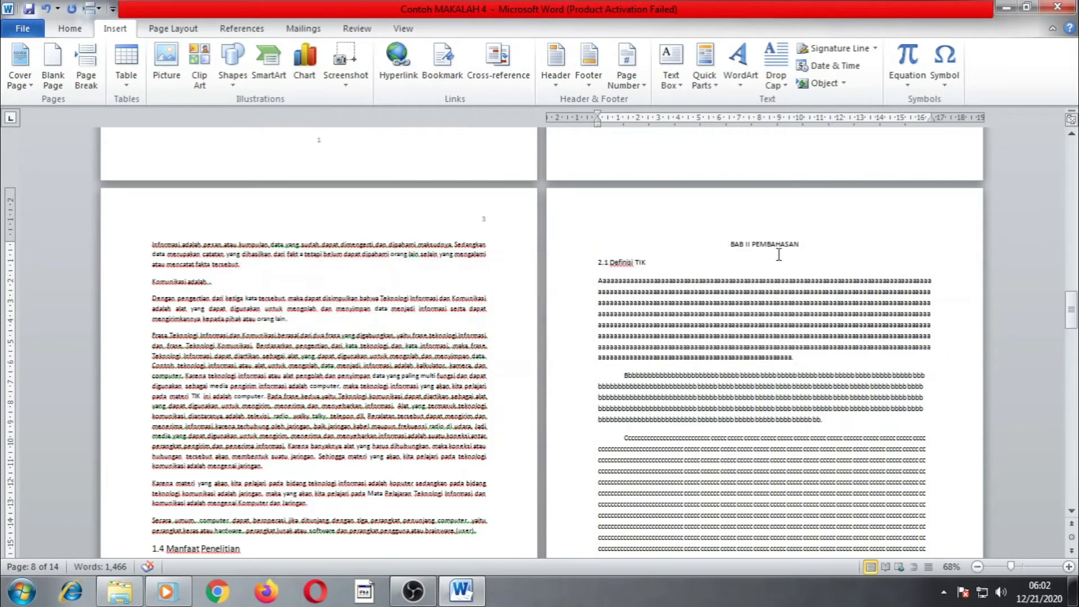
# Check the page numbers from the end of BAB I through the BAB II pages to the BAB III KESIMPULAN DAN SARAN page.
pyautogui.scroll(-9, 782, 416)
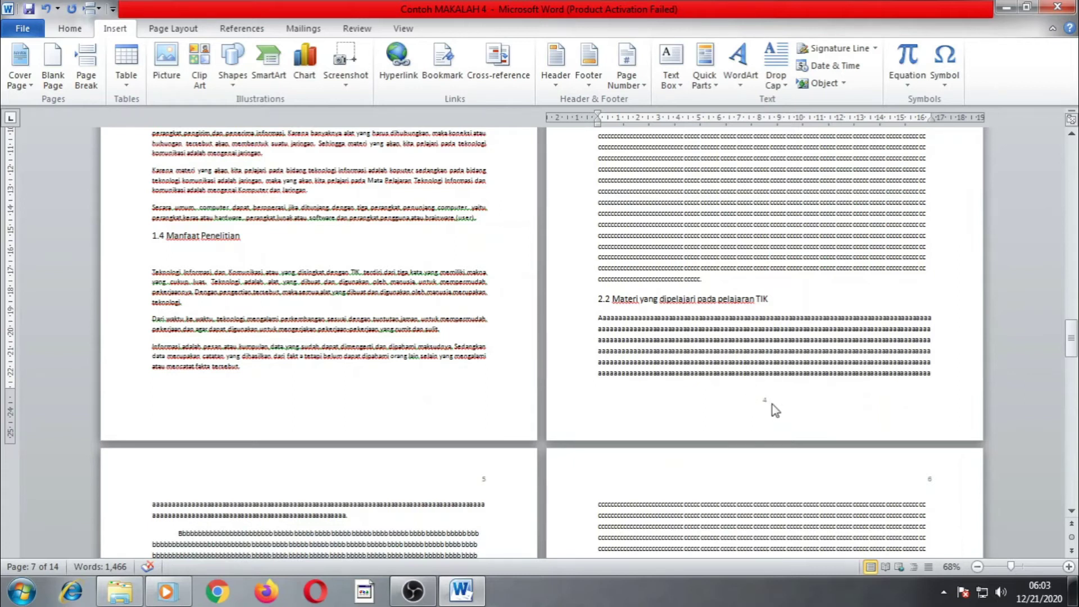
pyautogui.scroll(8, 772, 404)
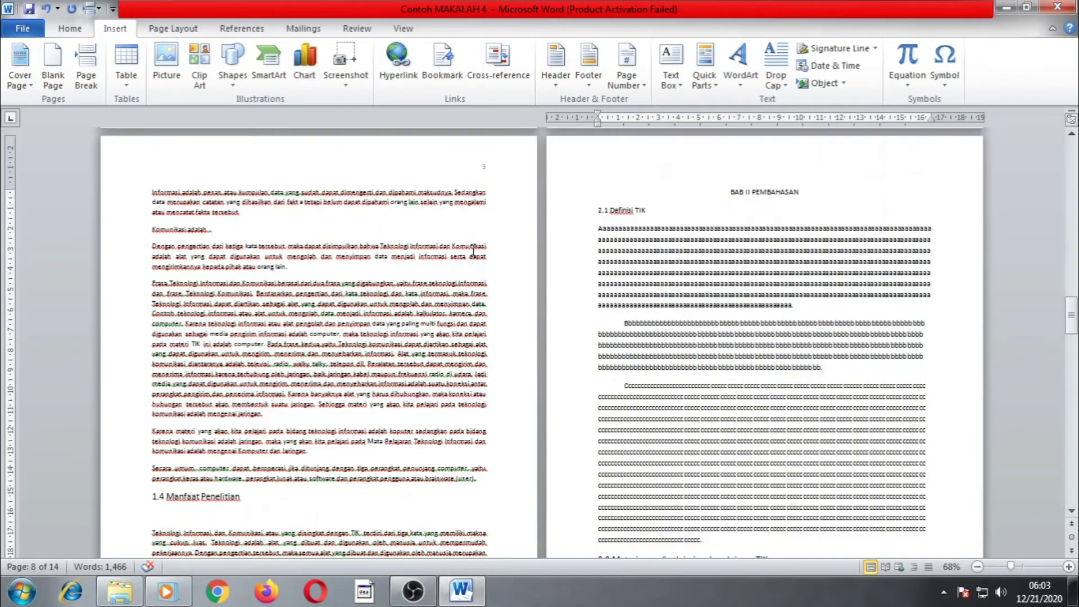
pyautogui.scroll(2, 474, 252)
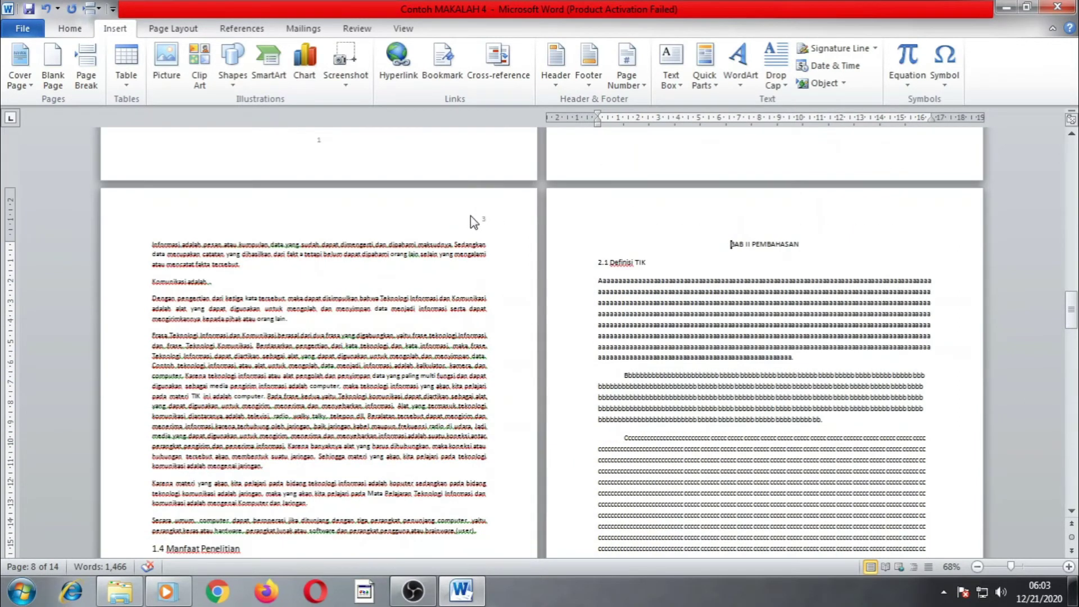
pyautogui.scroll(-3, 760, 340)
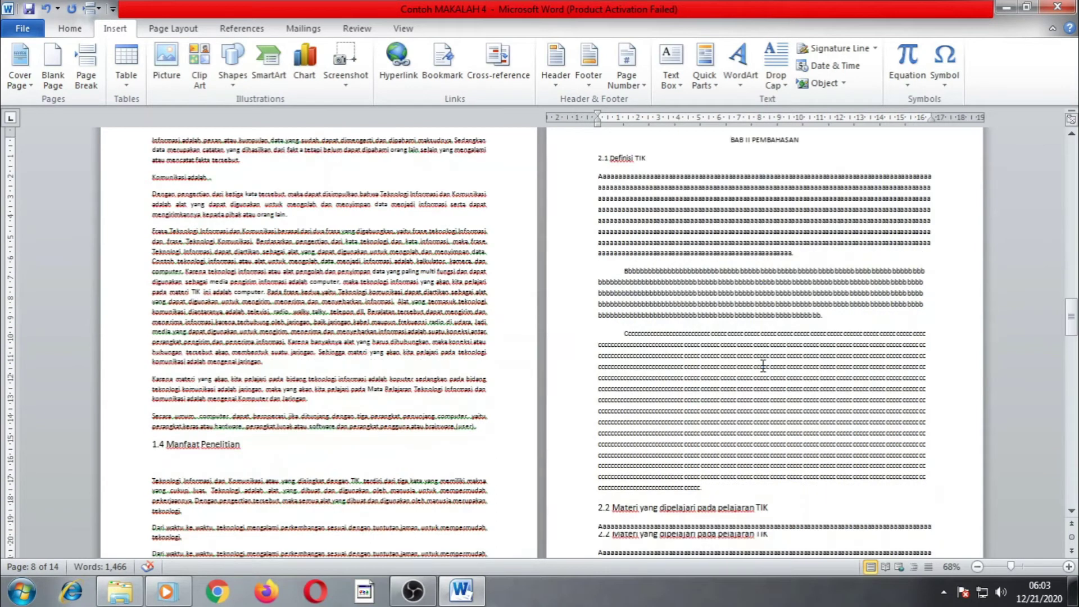
pyautogui.scroll(-5, 730, 334)
pyautogui.scroll(-2, 731, 336)
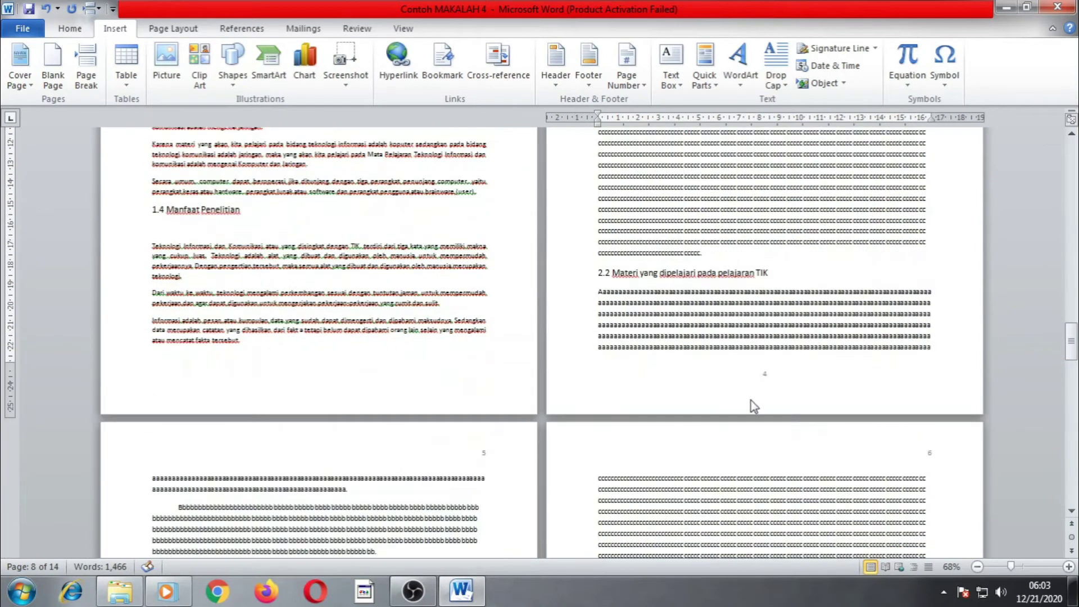
pyautogui.scroll(-2, 492, 470)
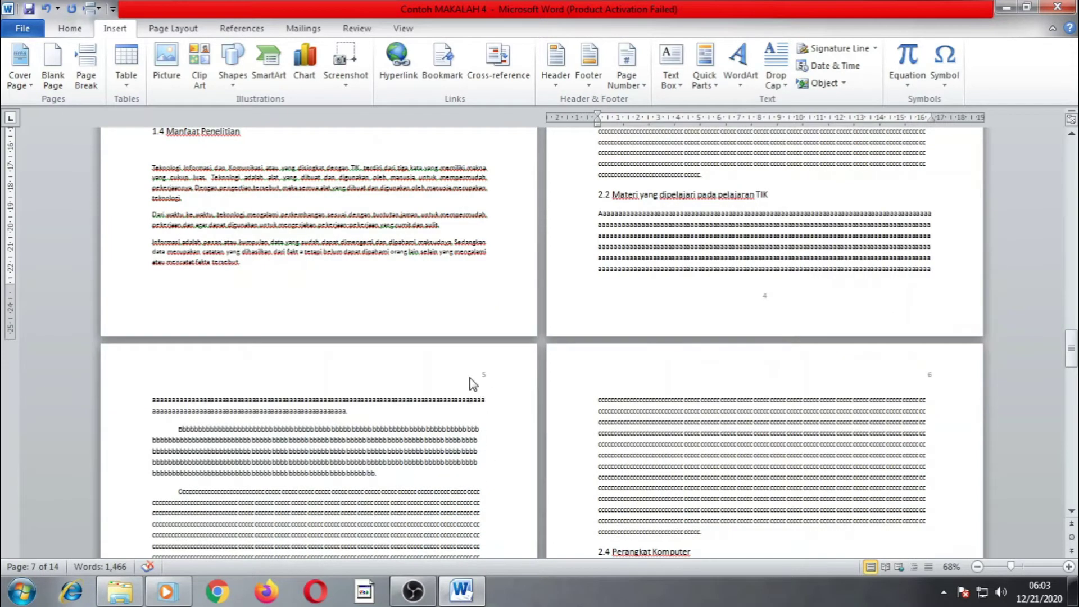
pyautogui.scroll(-8, 920, 414)
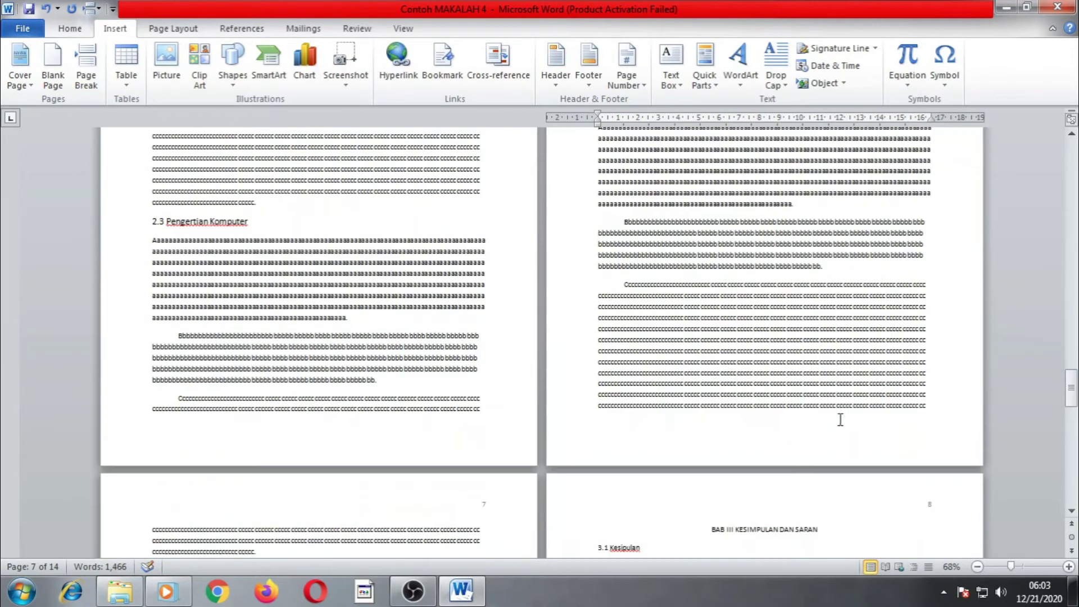
pyautogui.scroll(-3, 840, 420)
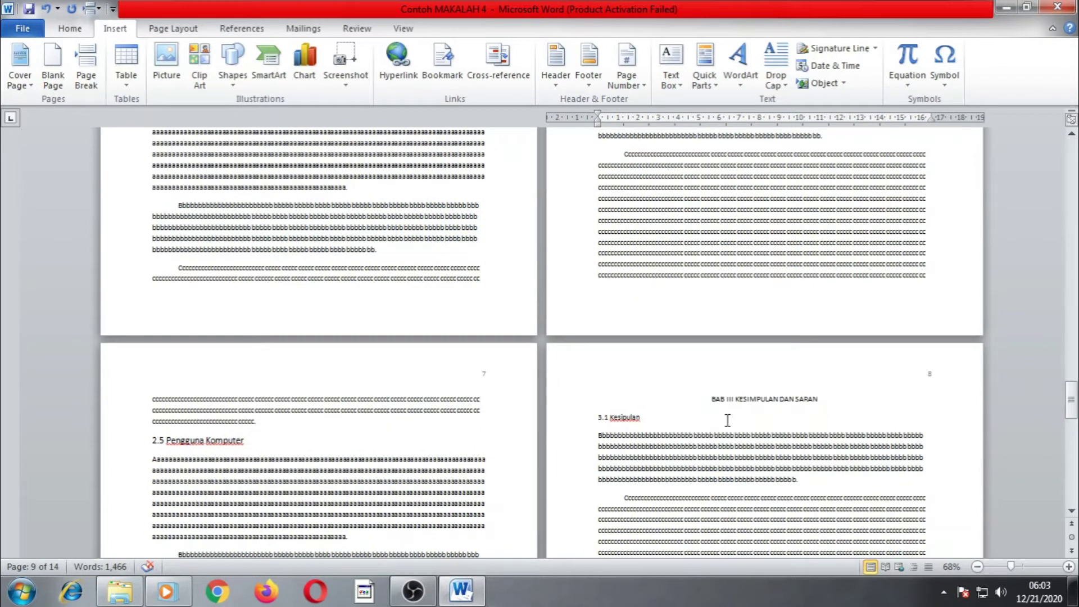
# Dismiss the Windows color scheme prompt and place the cursor before the BAB III KESIMPULAN DAN SARAN heading.
pyautogui.click(713, 399)
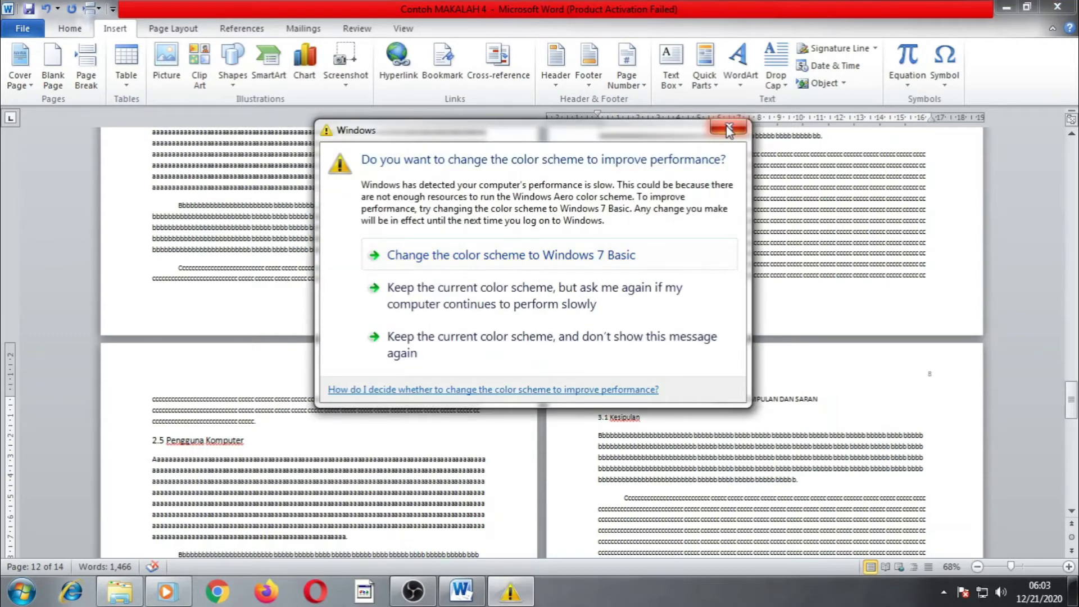
pyautogui.click(731, 128)
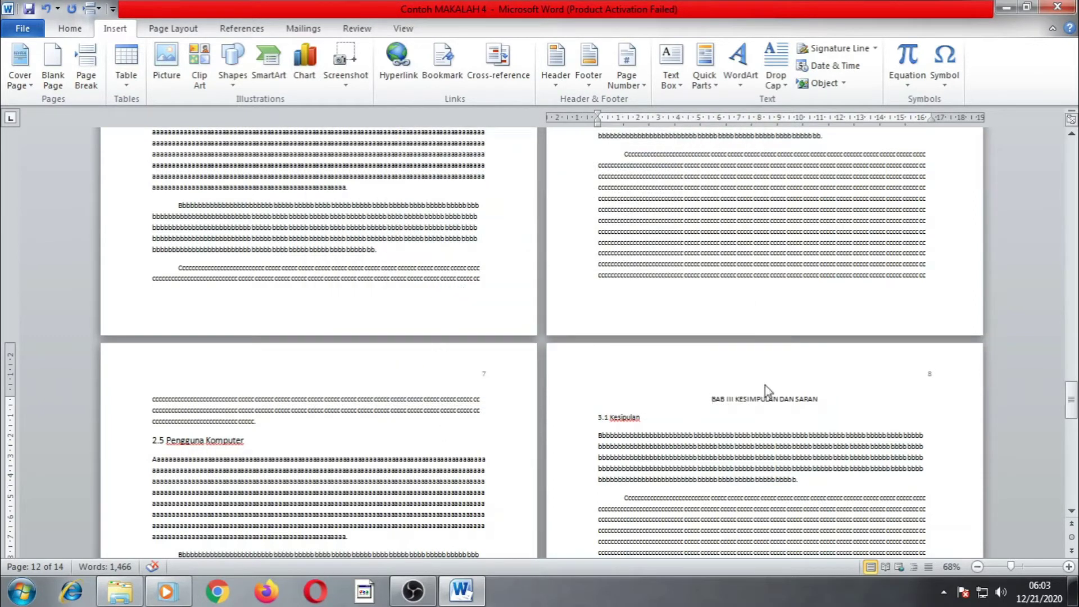
pyautogui.click(712, 403)
pyautogui.scroll(-2, 721, 405)
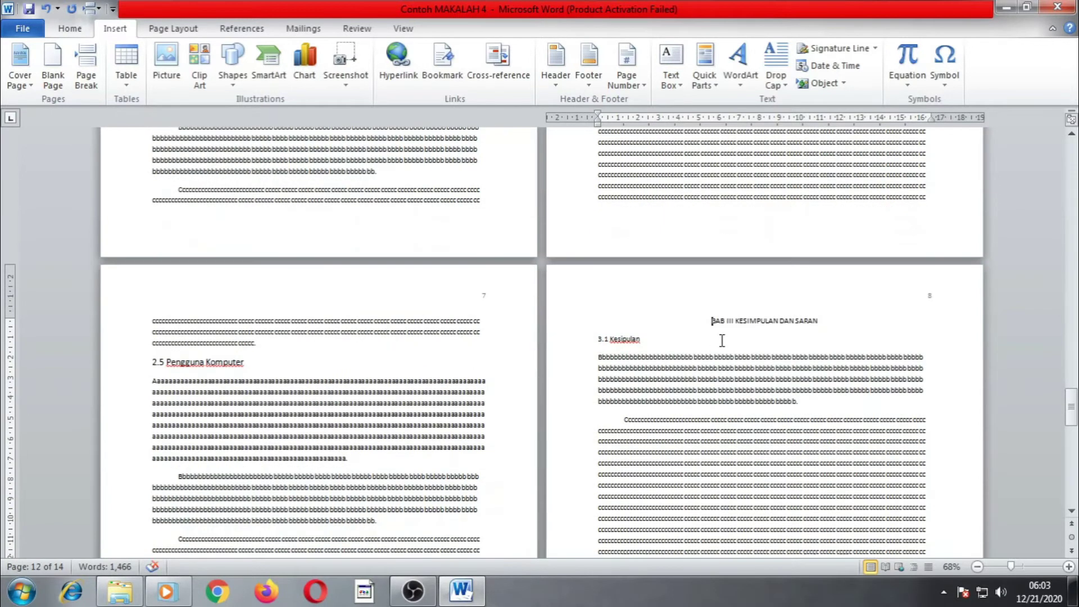
pyautogui.doubleClick(715, 293)
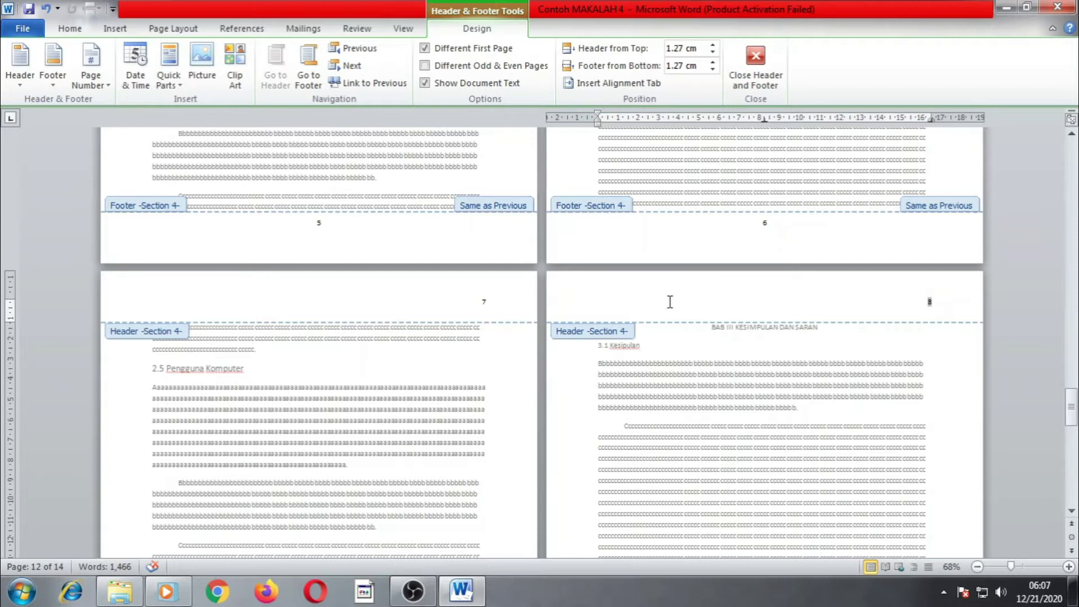
pyautogui.doubleClick(727, 357)
pyautogui.scroll(-2, 703, 377)
pyautogui.scroll(6, 705, 383)
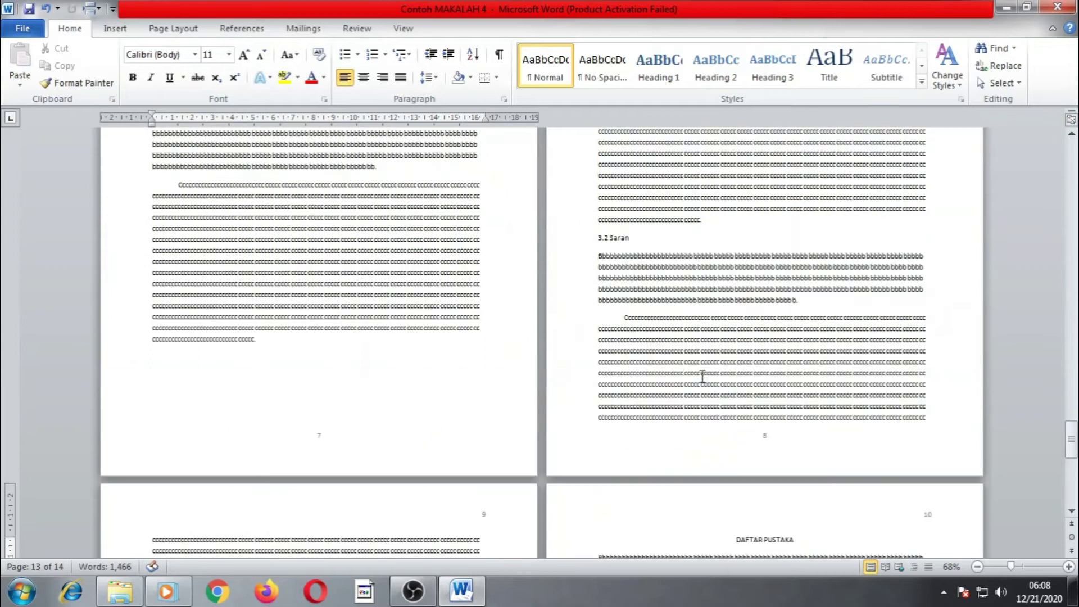
# Insert a Next Page section break directly before the BAB III KESIMPULAN DAN SARAN heading.
pyautogui.click(708, 306)
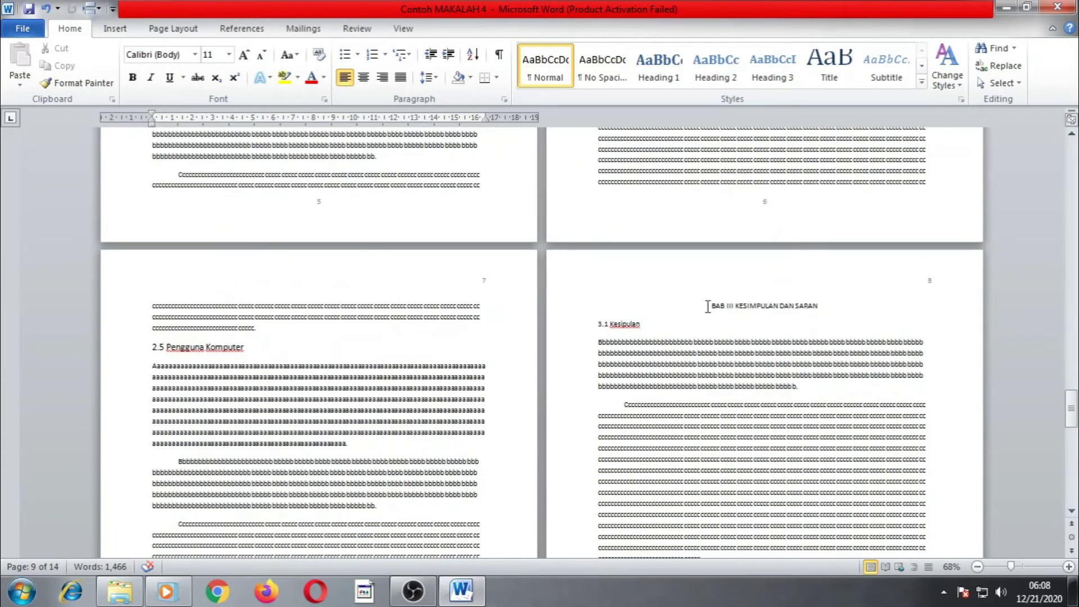
pyautogui.click(163, 29)
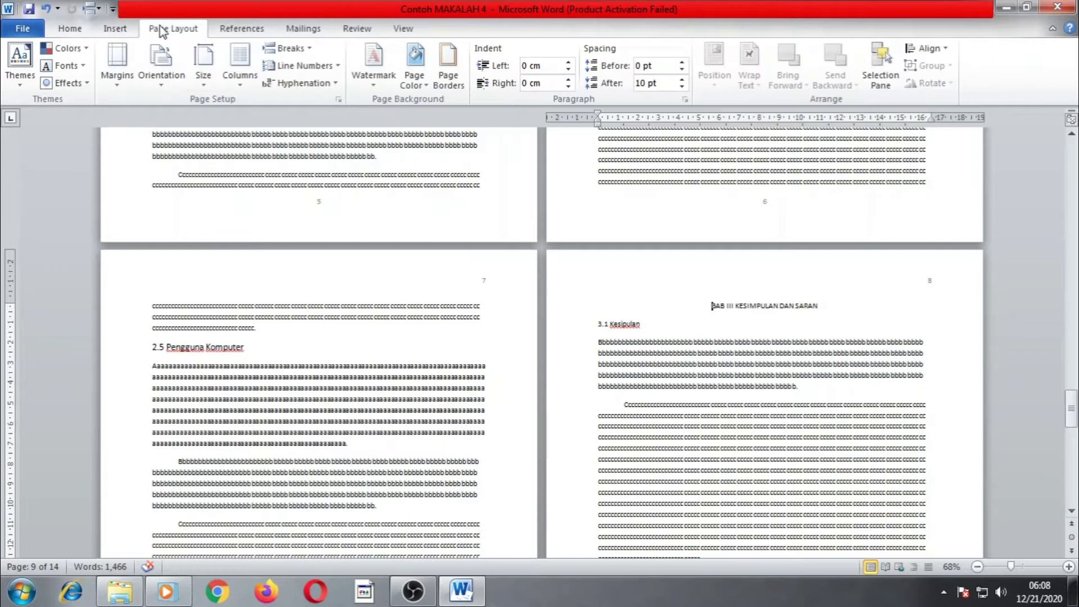
pyautogui.click(300, 49)
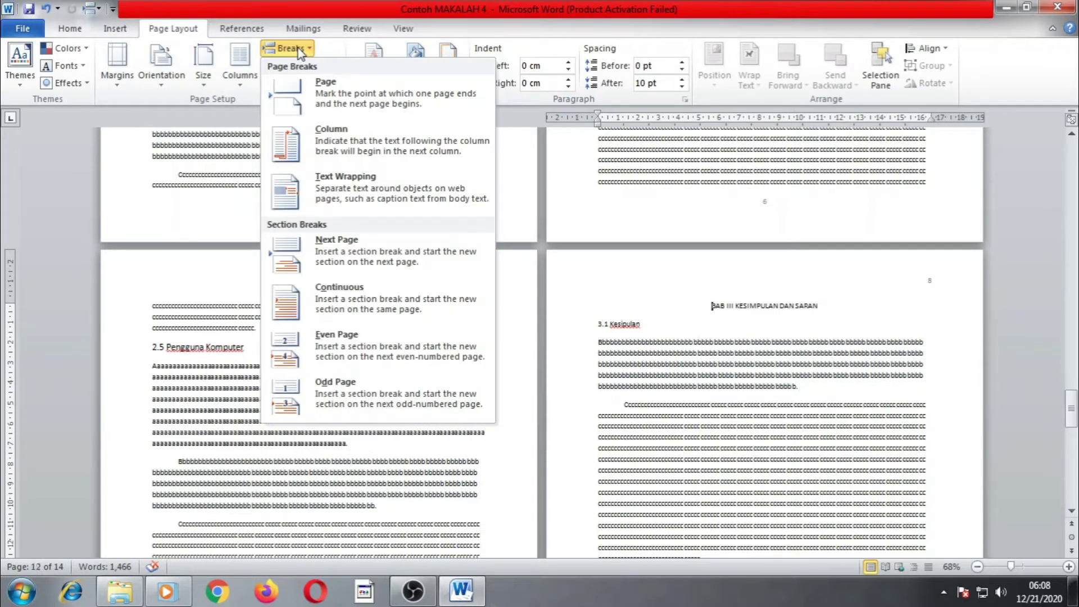
pyautogui.click(375, 254)
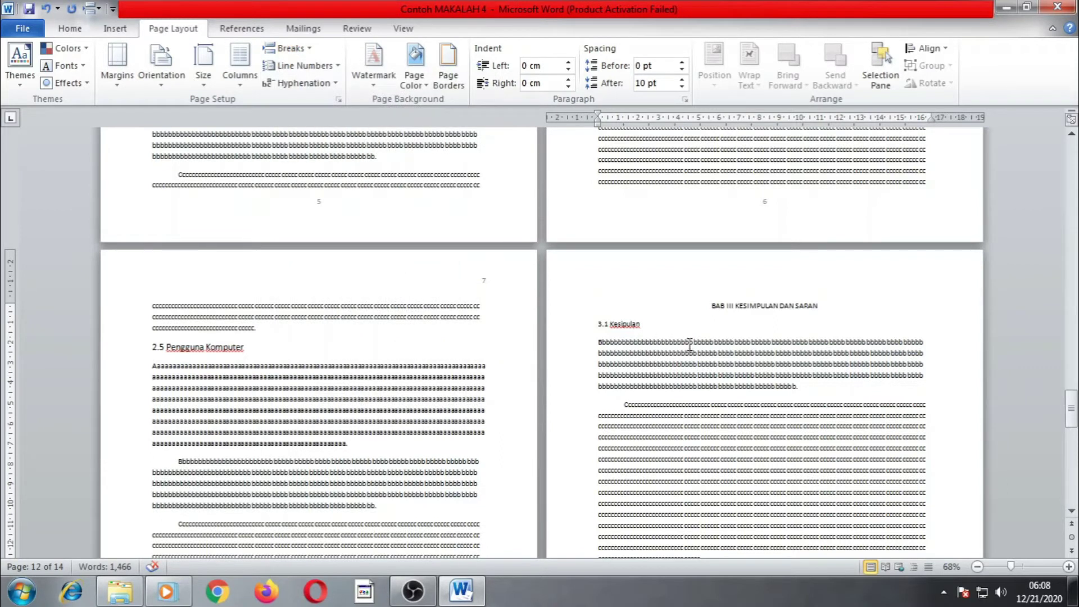
# Examine the header and footer page numbers on the first BAB III page and back across the BAB II pages.
pyautogui.scroll(-2, 727, 334)
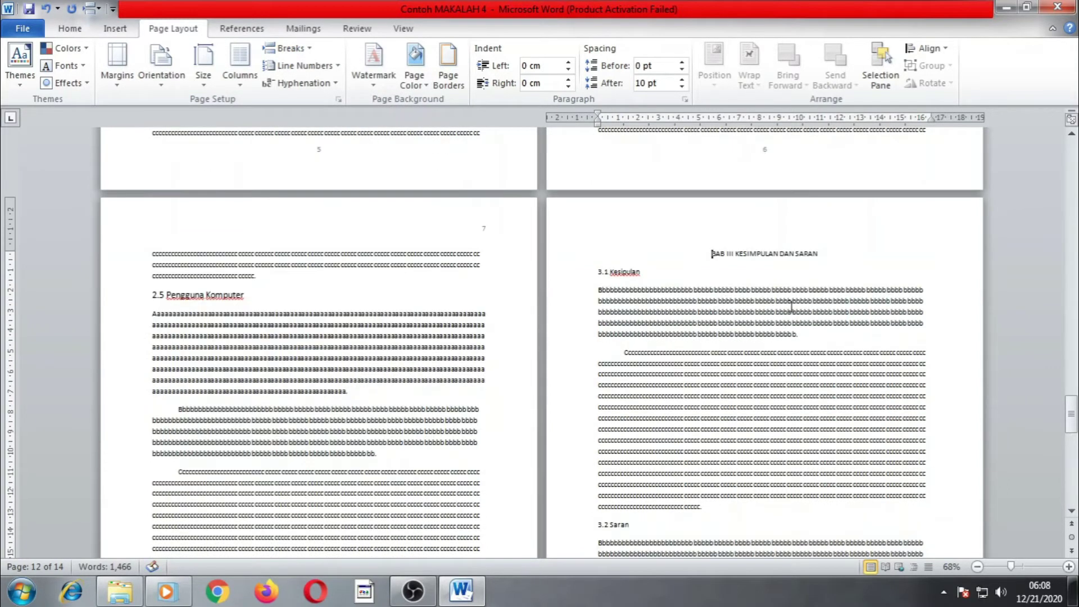
pyautogui.scroll(-9, 832, 254)
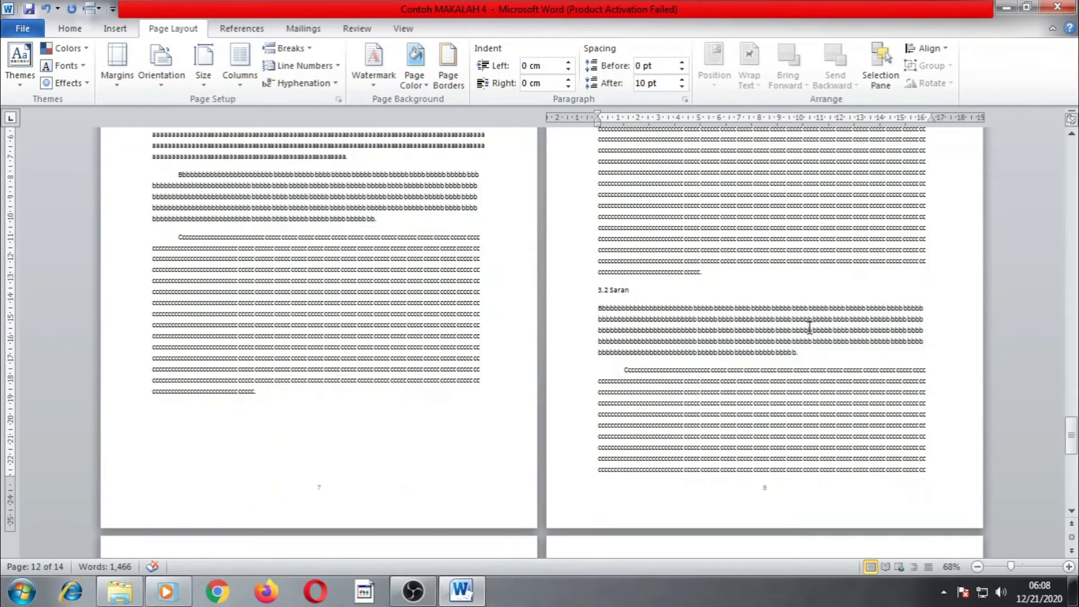
pyautogui.scroll(4, 710, 273)
pyautogui.scroll(-2, 725, 371)
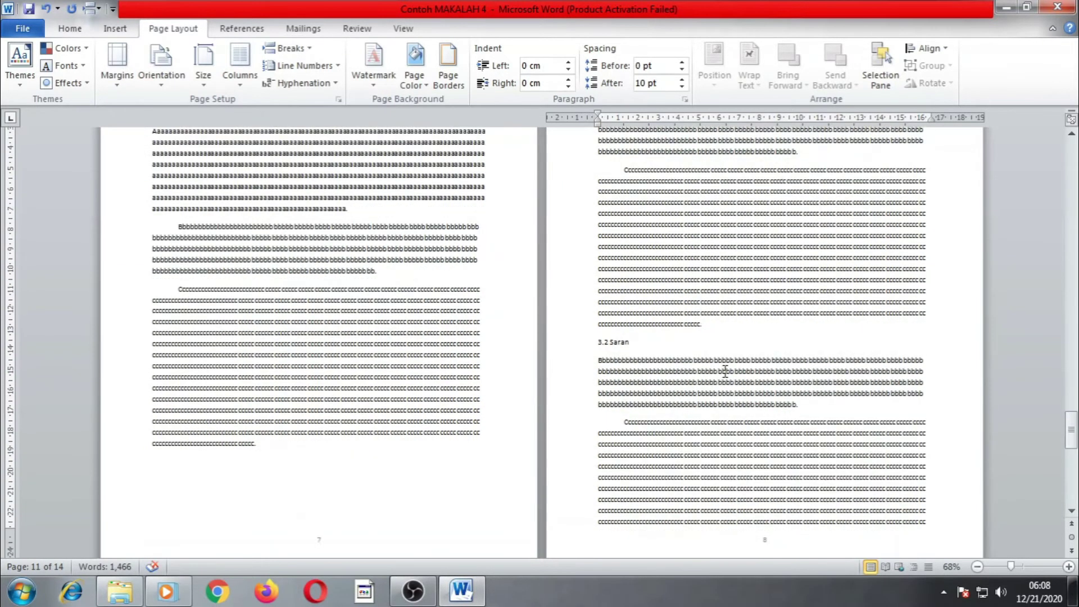
pyautogui.scroll(-2, 725, 371)
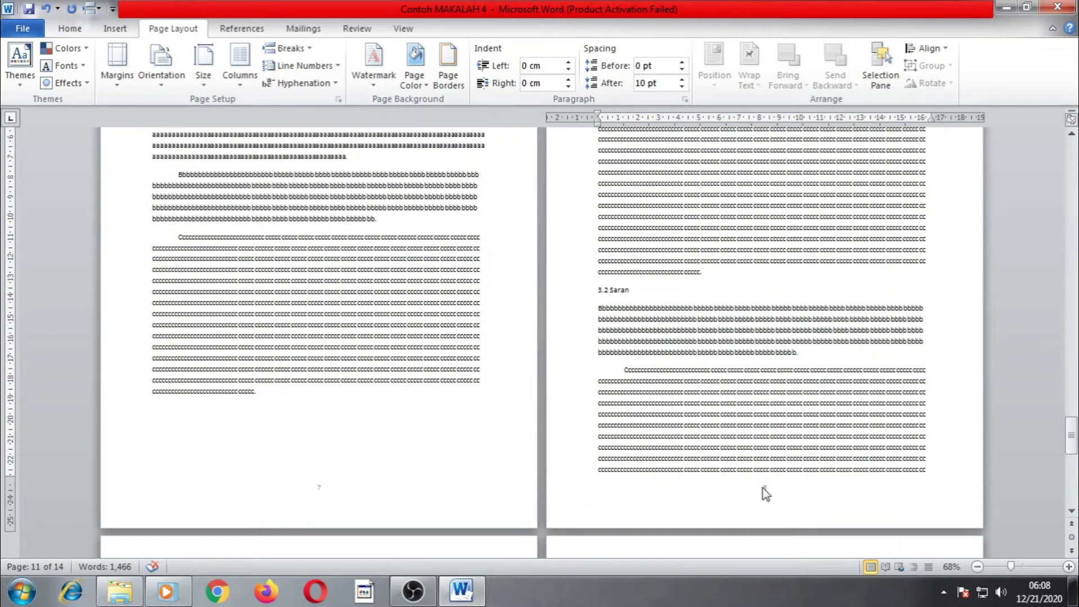
pyautogui.scroll(8, 763, 488)
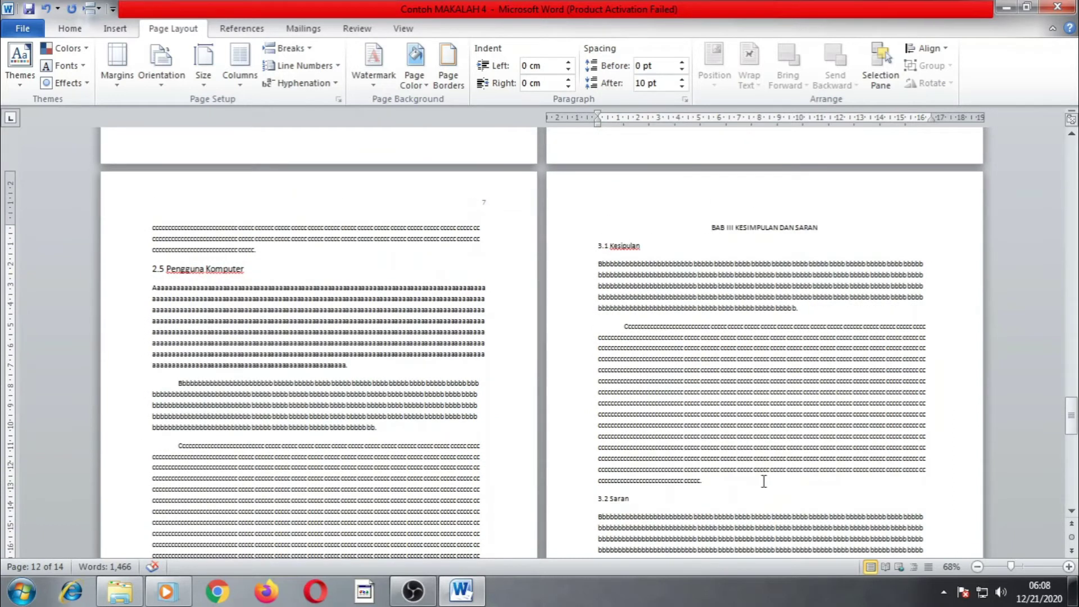
pyautogui.scroll(5, 763, 482)
pyautogui.scroll(4, 764, 481)
pyautogui.scroll(14, 763, 481)
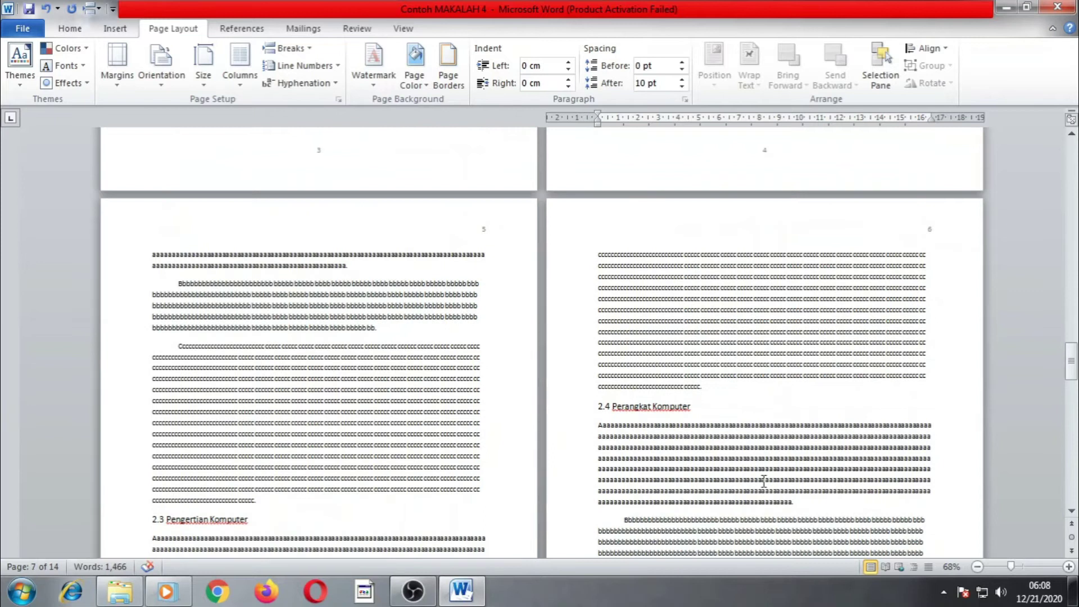
pyautogui.scroll(-18, 764, 481)
pyautogui.scroll(-15, 410, 433)
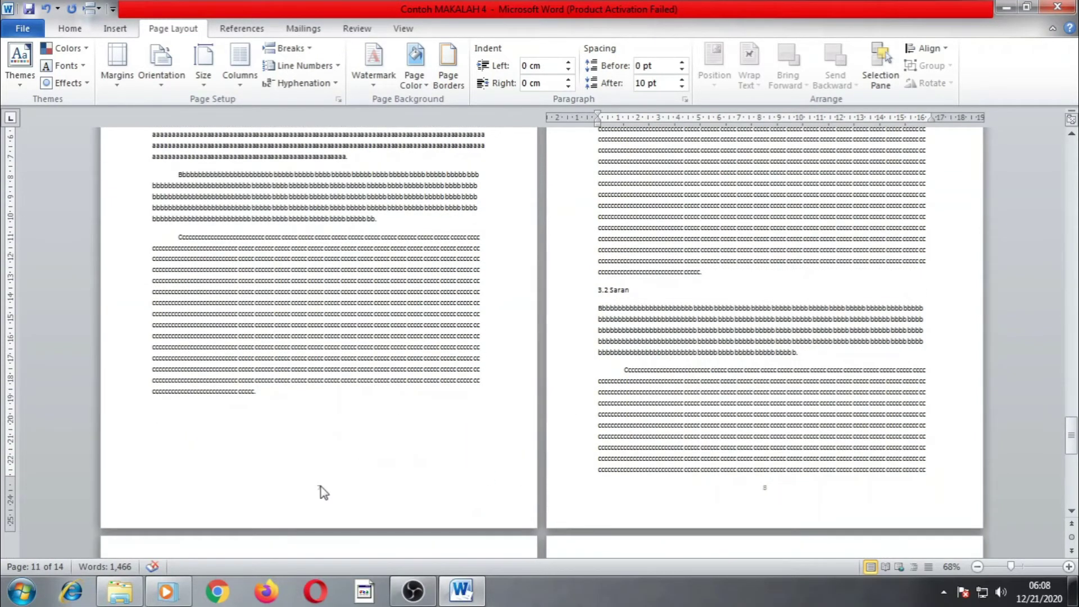
# Delete the page number from the Section 4 footer on the last BAB II page.
pyautogui.doubleClick(321, 494)
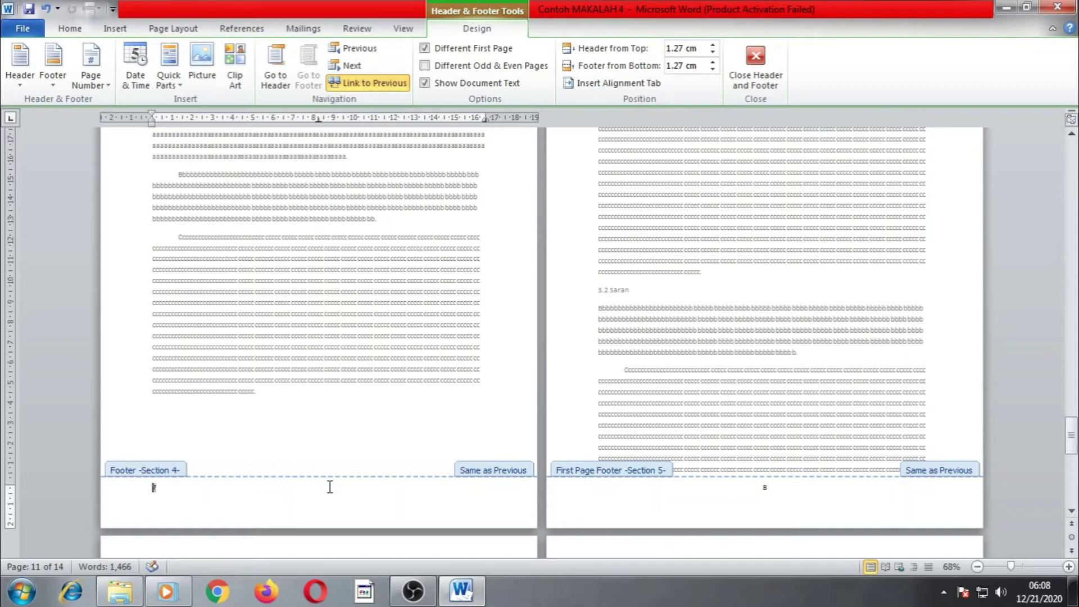
pyautogui.press('Delete')
pyautogui.scroll(10, 416, 294)
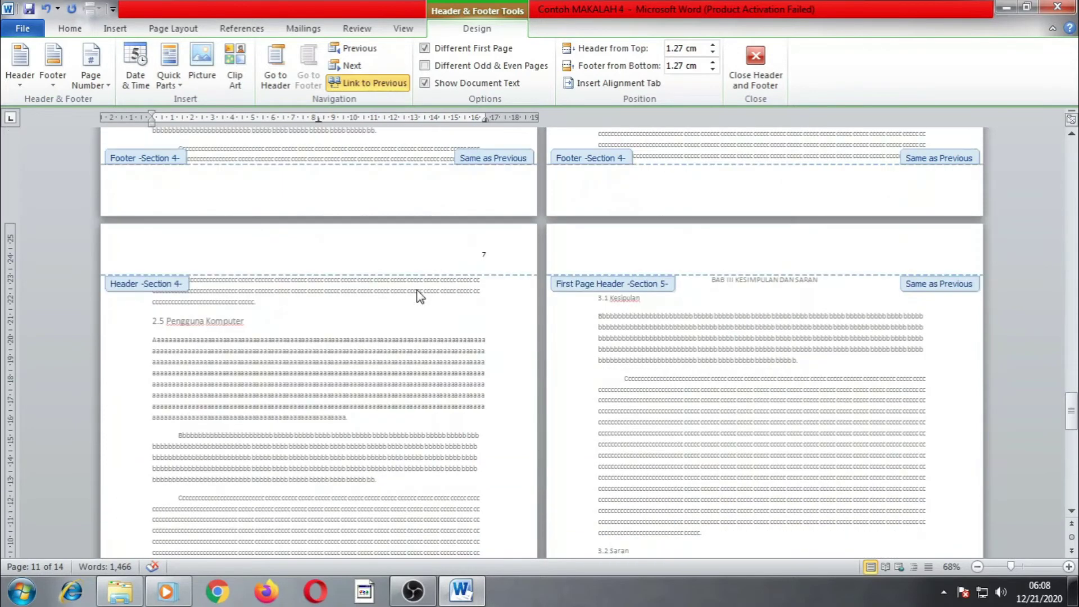
# Examine the header and footer page numbers from the BAB I pages through the DAFTAR PUSTAKA page.
pyautogui.scroll(20, 540, 287)
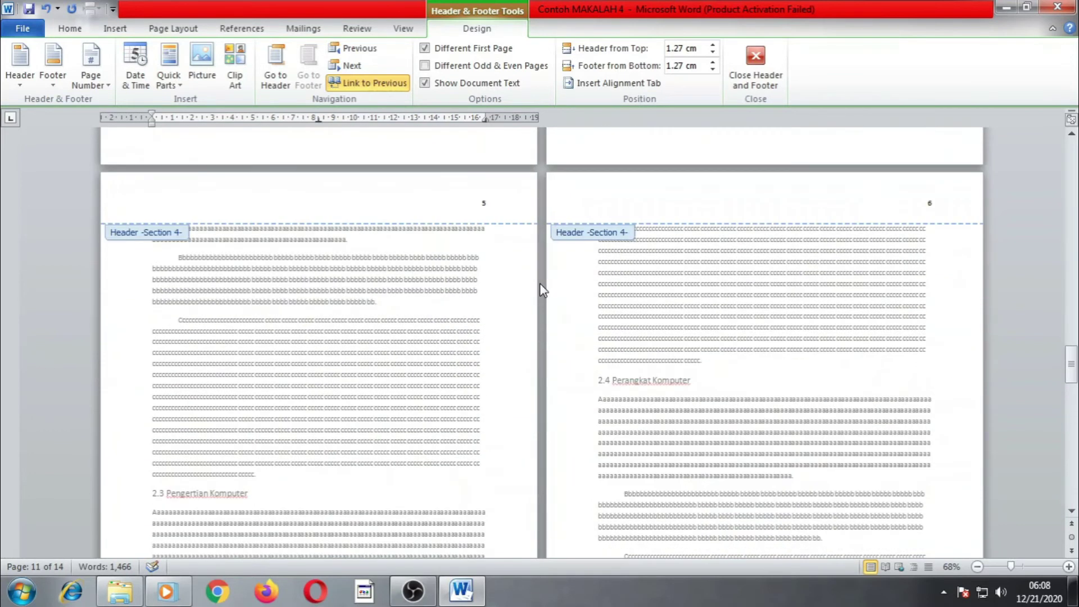
pyautogui.scroll(10, 541, 288)
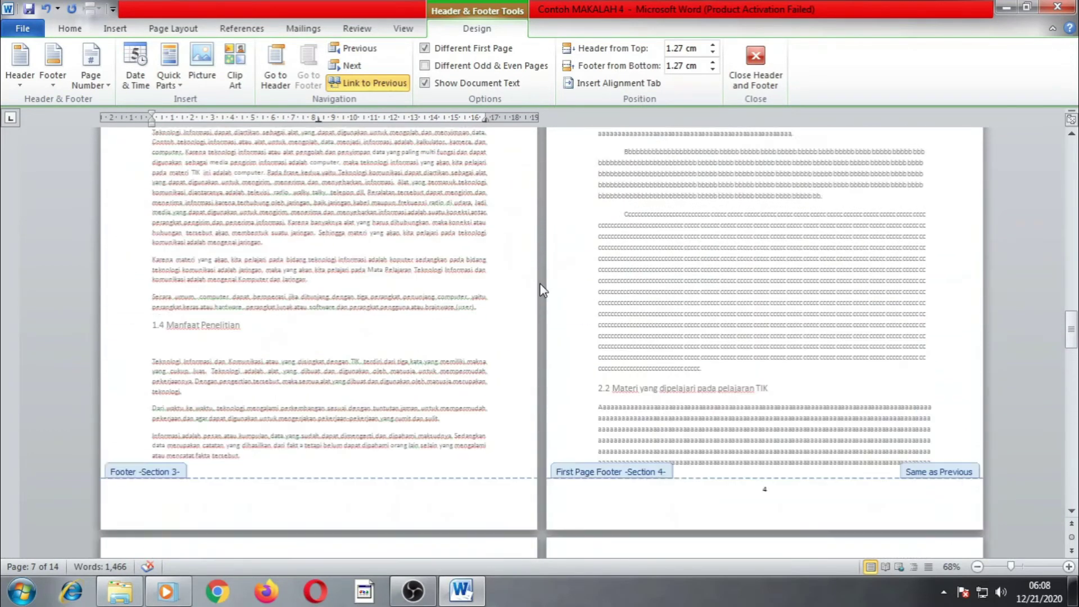
pyautogui.scroll(-9, 542, 290)
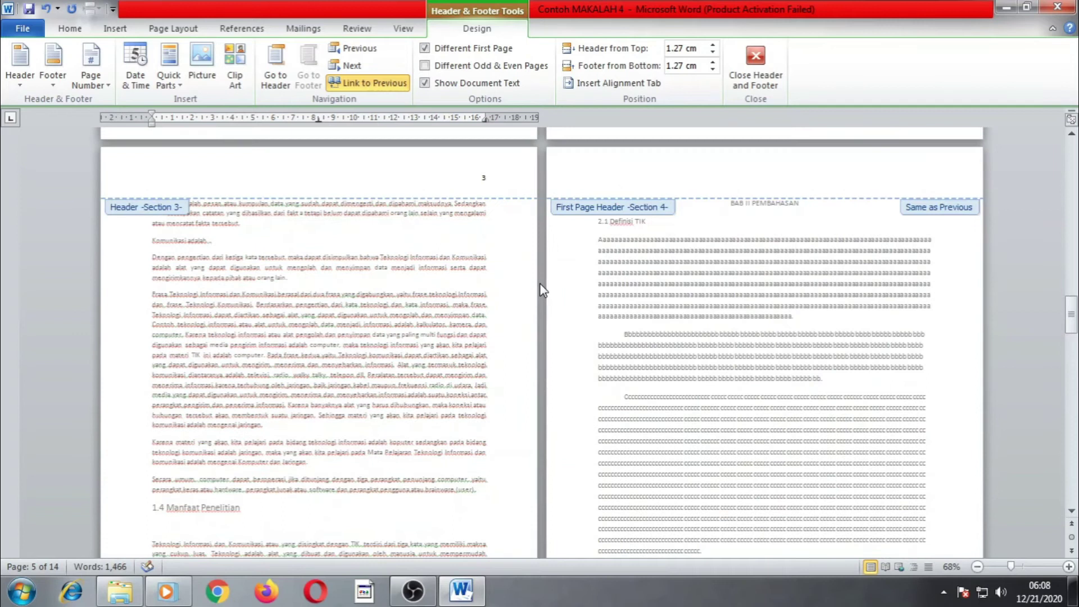
pyautogui.scroll(-10, 543, 289)
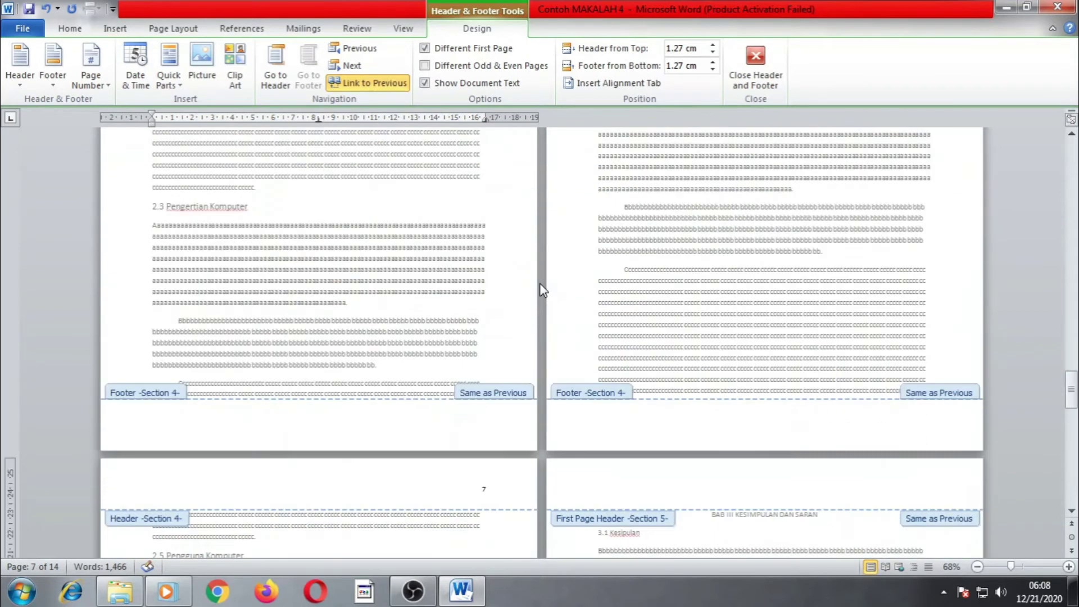
pyautogui.scroll(-10, 541, 288)
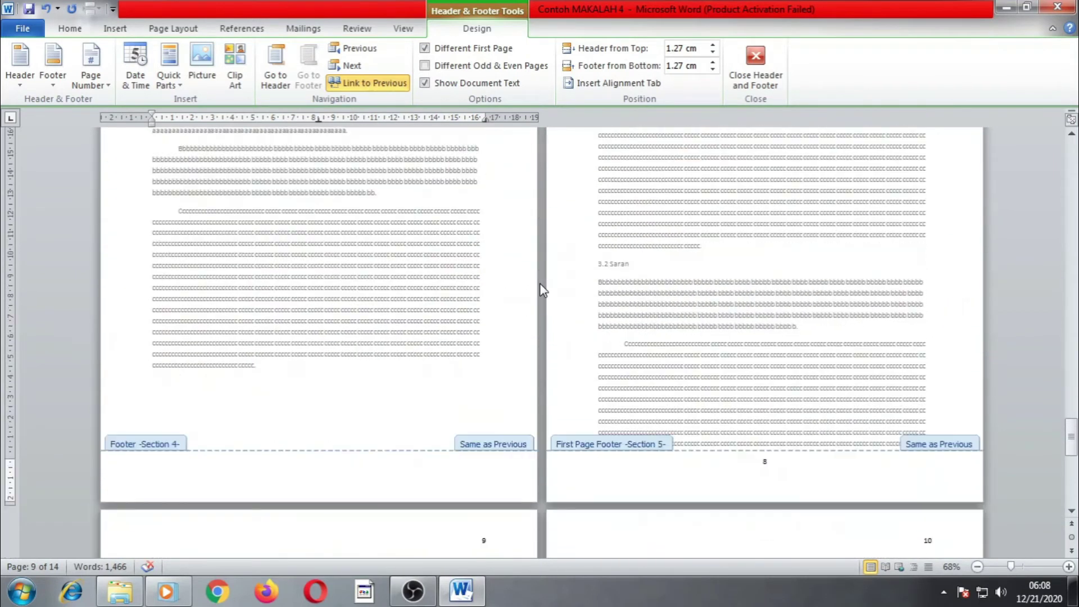
pyautogui.scroll(-5, 541, 290)
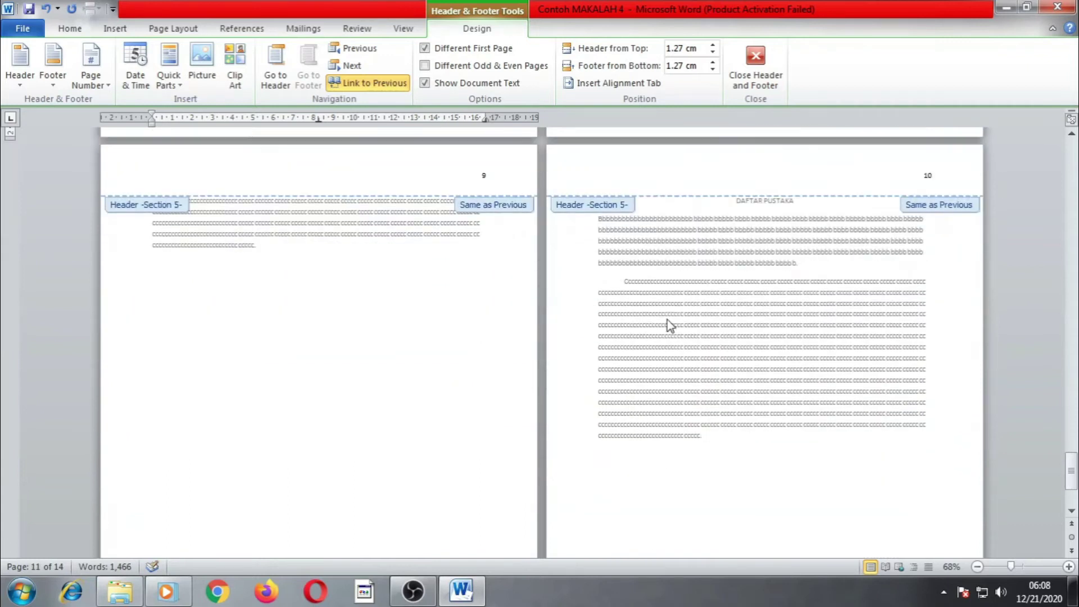
pyautogui.scroll(3, 700, 325)
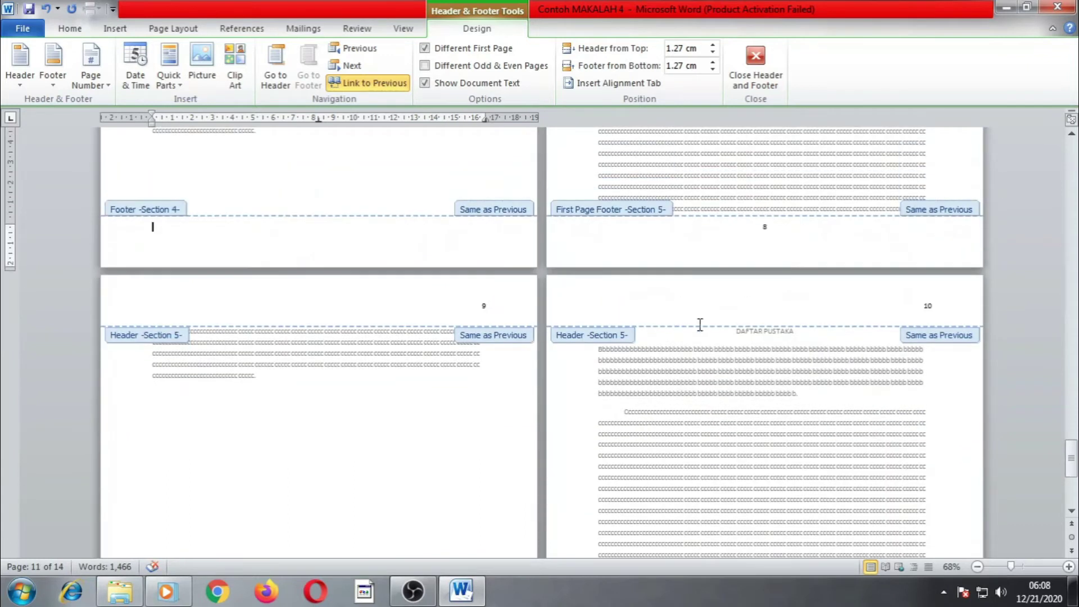
# Leave header and footer editing and insert a Next Page section break directly before the DAFTAR PUSTAKA heading.
pyautogui.doubleClick(745, 359)
pyautogui.scroll(-4, 722, 422)
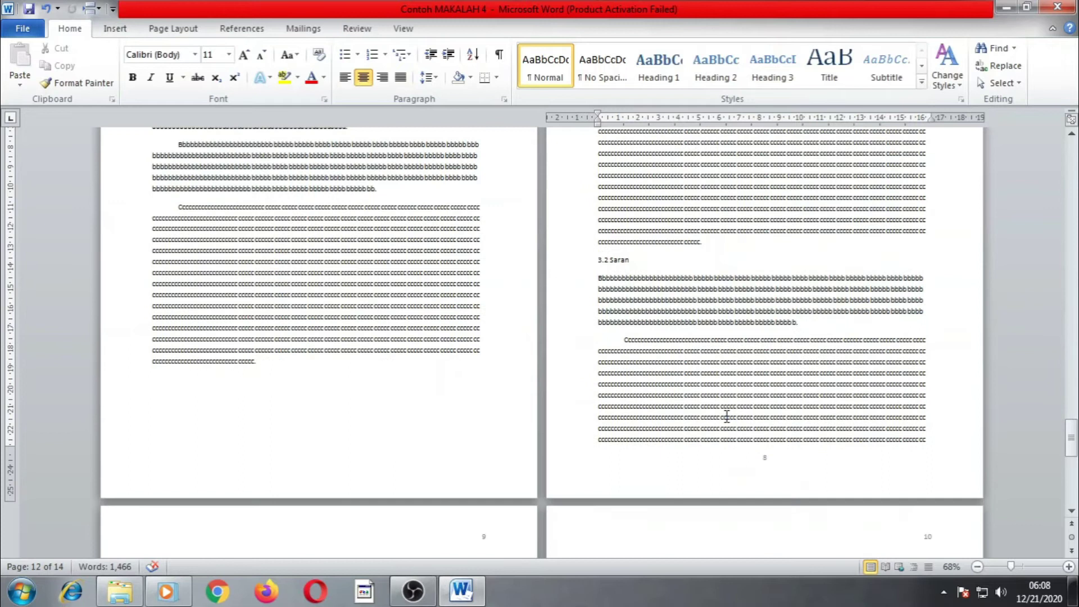
pyautogui.scroll(-3, 597, 410)
pyautogui.scroll(-4, 594, 405)
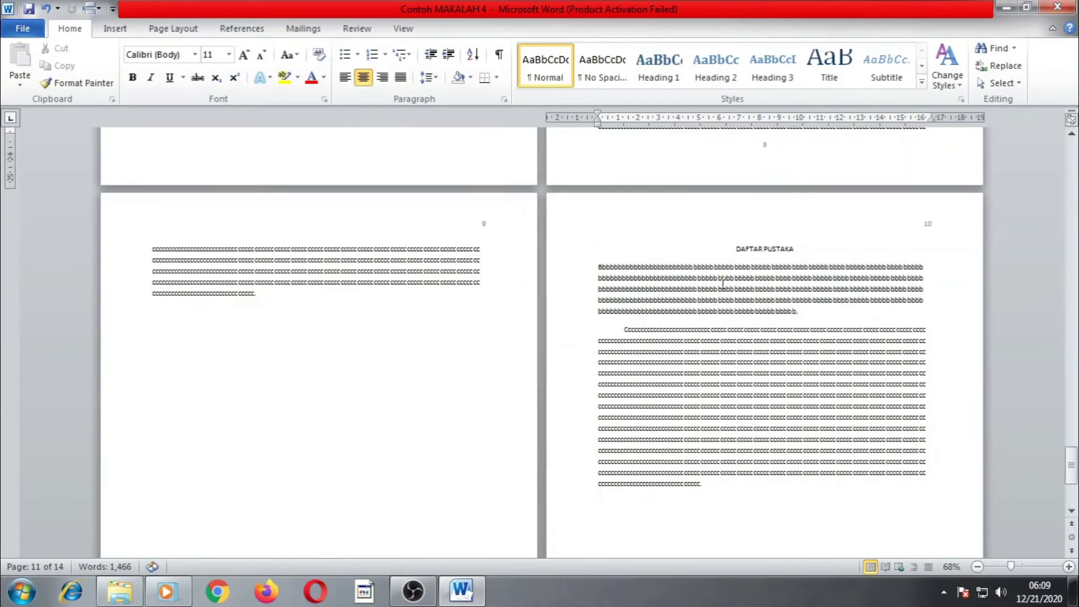
pyautogui.click(737, 248)
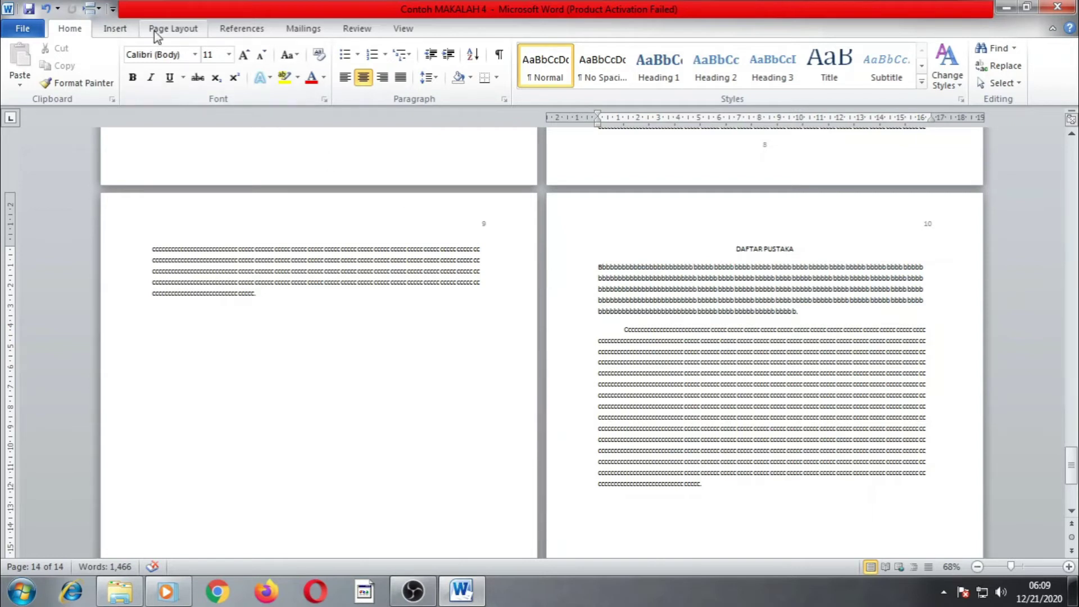
pyautogui.click(169, 31)
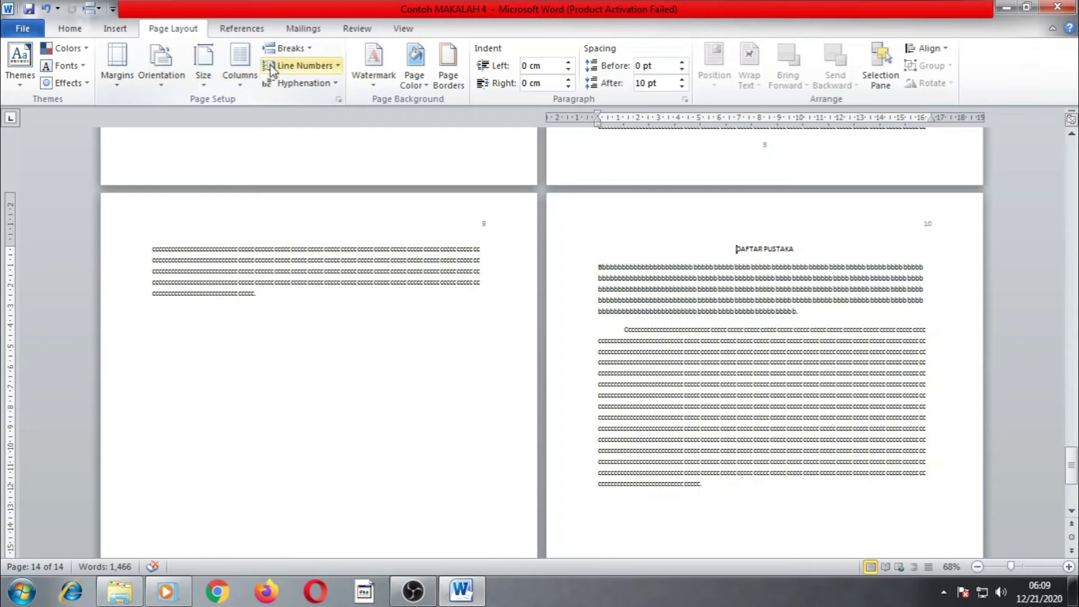
pyautogui.click(287, 49)
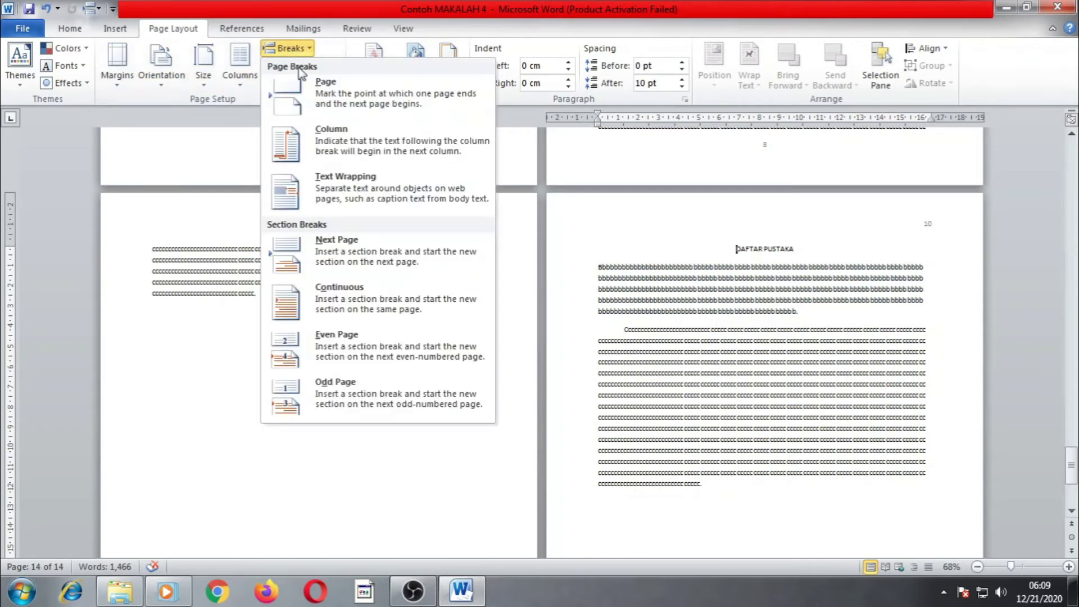
pyautogui.click(364, 249)
# Check the position of the page number on the DAFTAR PUSTAKA page.
pyautogui.scroll(-6, 687, 363)
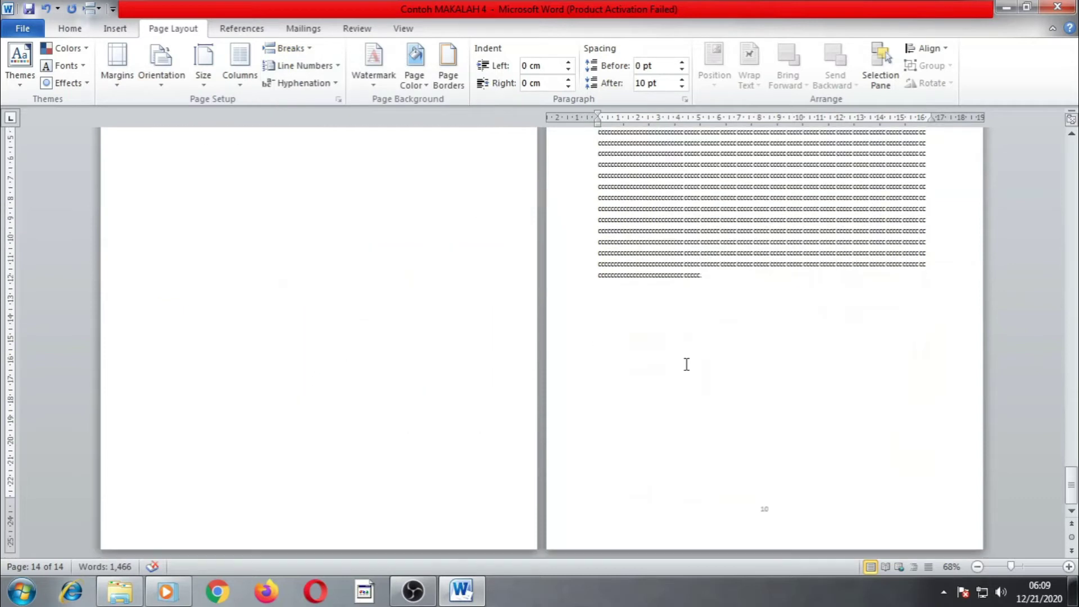
pyautogui.click(784, 441)
pyautogui.scroll(4, 786, 444)
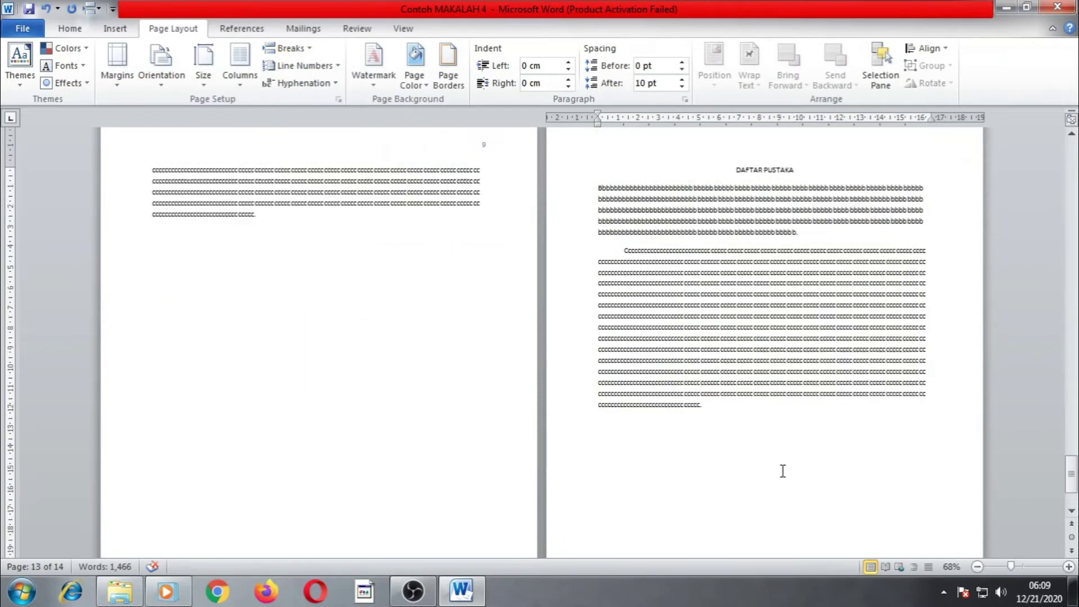
pyautogui.scroll(-4, 784, 459)
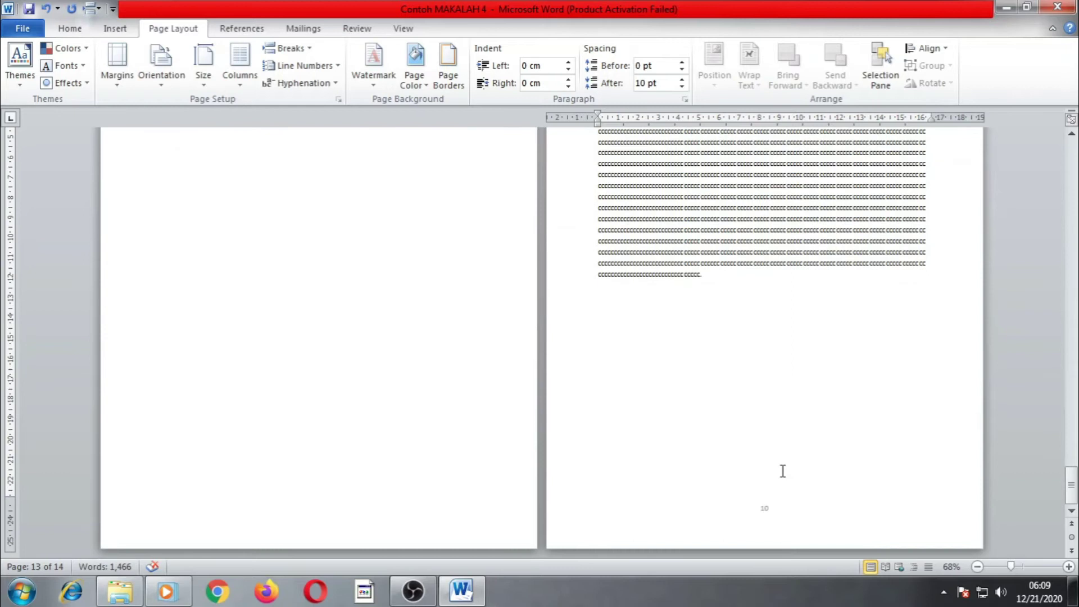
pyautogui.scroll(5, 759, 383)
pyautogui.scroll(-5, 731, 427)
pyautogui.scroll(5, 697, 419)
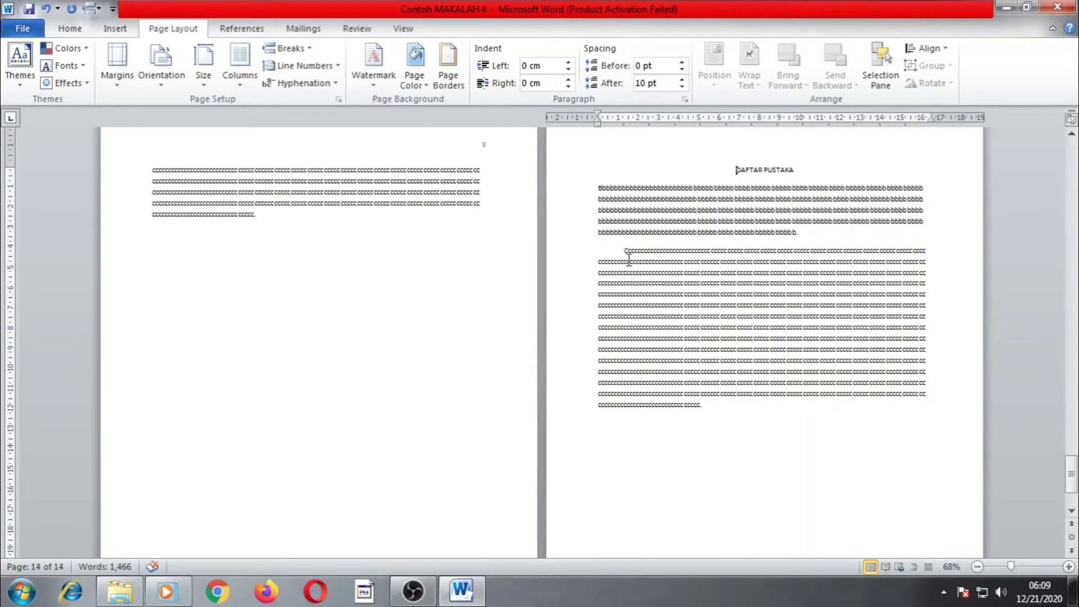
# Copy the two body paragraphs under DAFTAR PUSTAKA and paste them below with Keep Source Formatting.
pyautogui.moveTo(599, 187); pyautogui.dragTo(705, 407)
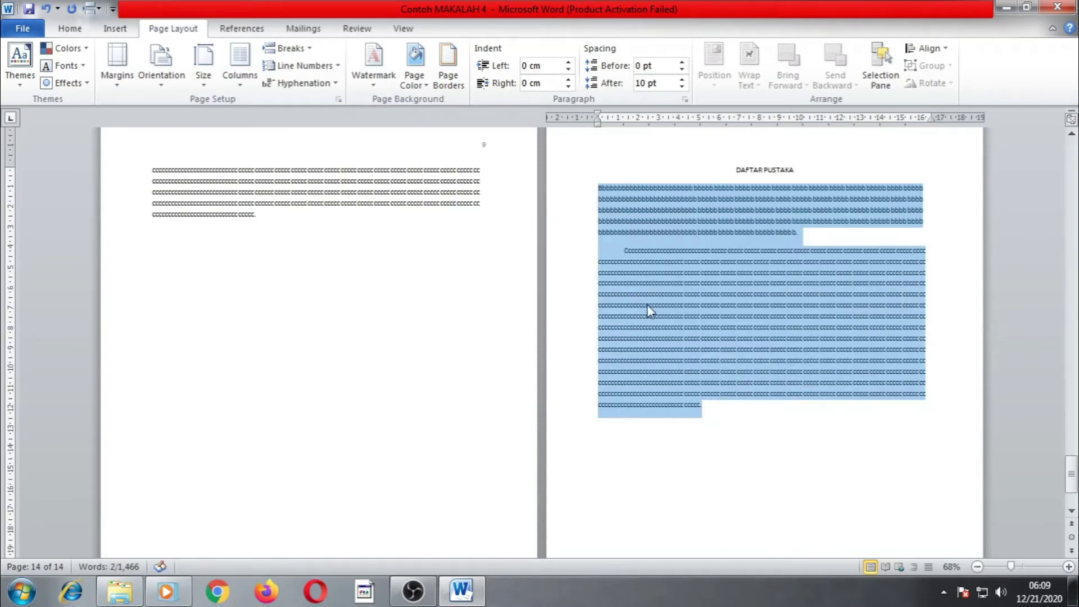
pyautogui.rightClick(648, 306)
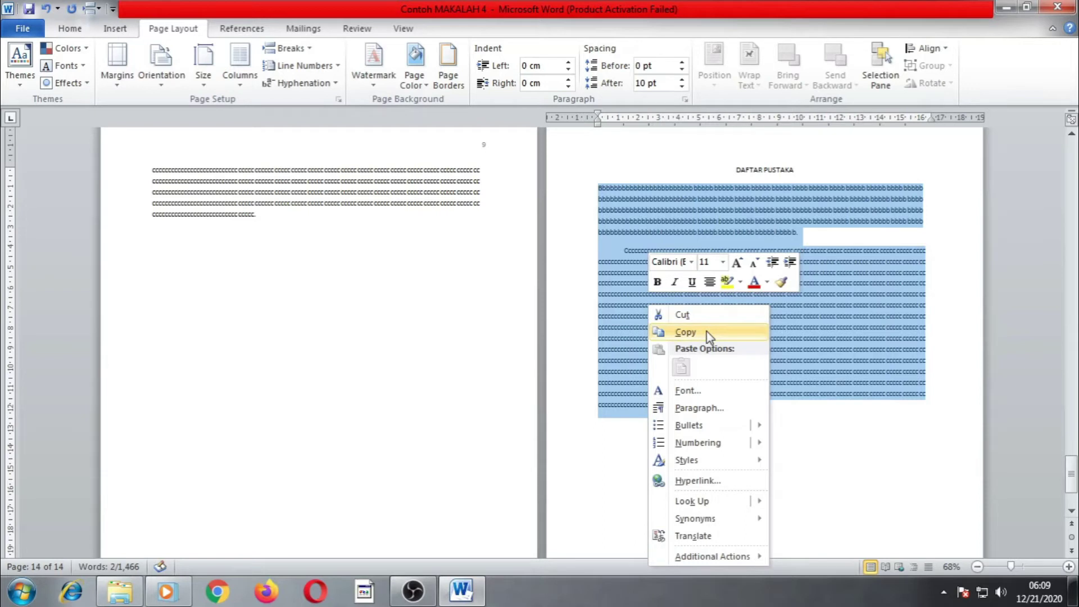
pyautogui.click(706, 332)
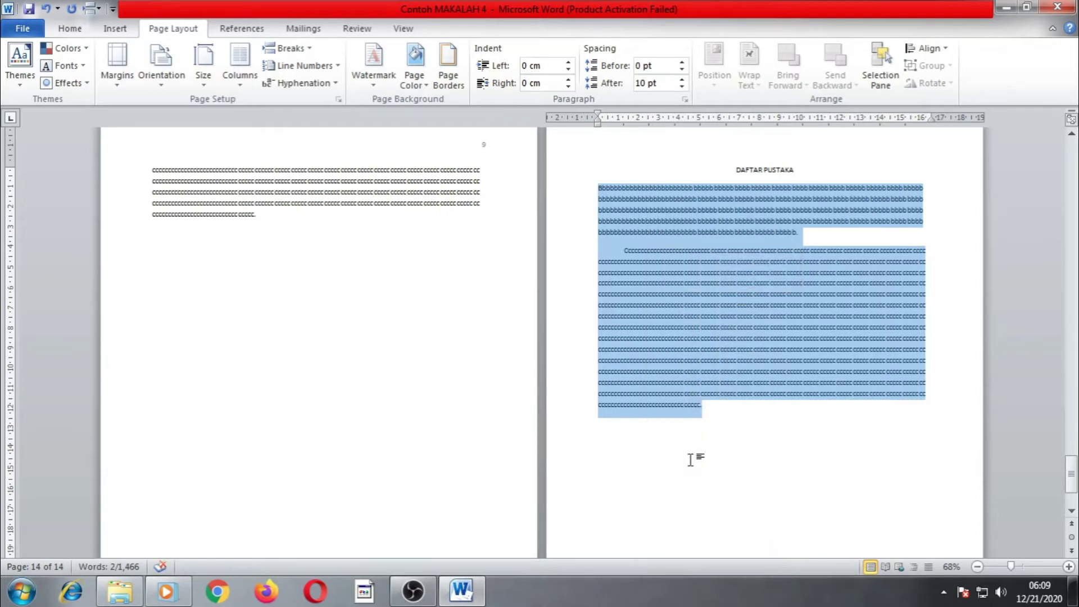
pyautogui.click(717, 418)
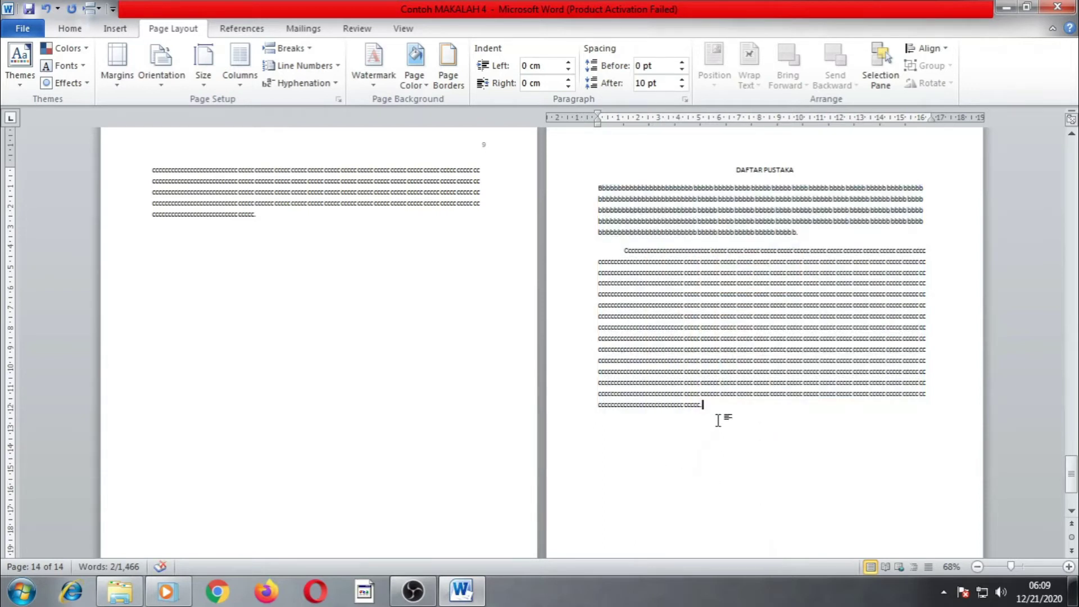
pyautogui.hotkey('ctrl', 'z')
pyautogui.rightClick(602, 432)
pyautogui.click(637, 231)
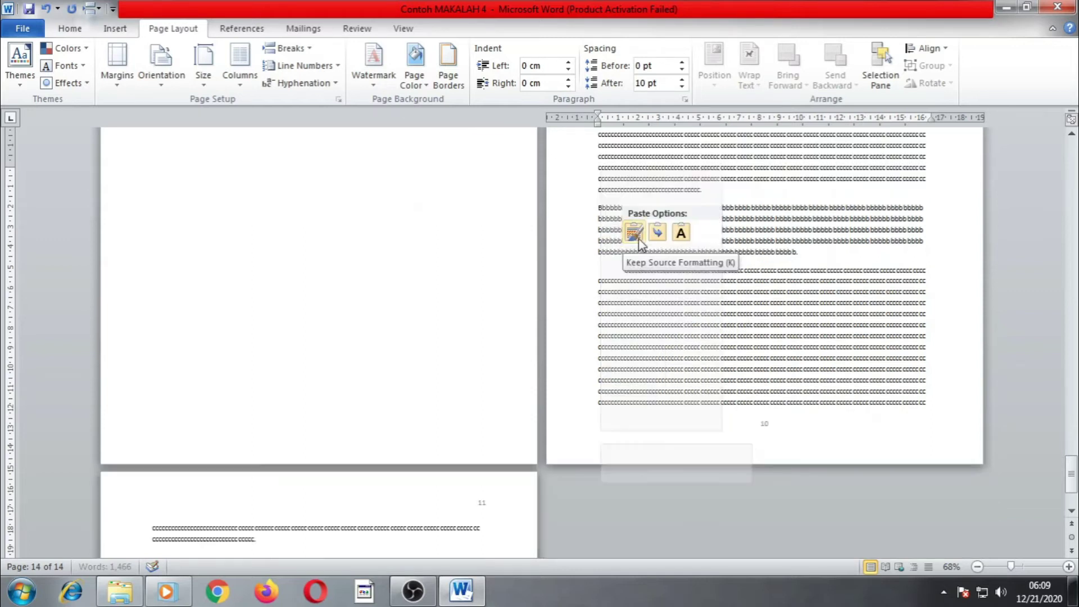
# Compare the page number positions on the first DAFTAR PUSTAKA page and its continuation page.
pyautogui.scroll(-4, 666, 371)
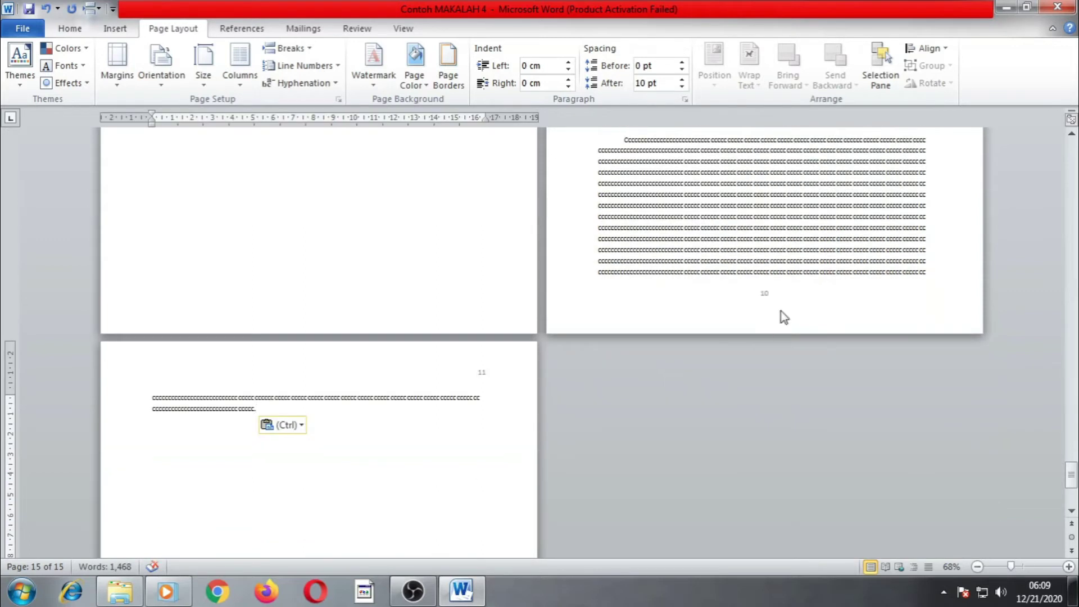
pyautogui.scroll(4, 781, 316)
pyautogui.scroll(-12, 787, 337)
pyautogui.scroll(4, 781, 286)
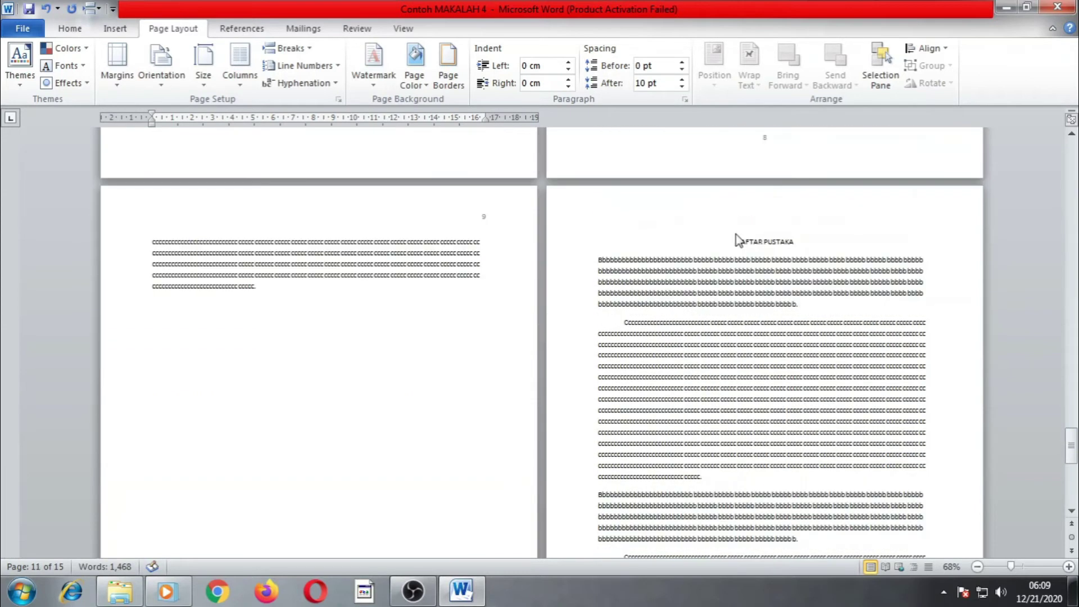
pyautogui.scroll(-5, 692, 429)
pyautogui.scroll(-4, 733, 455)
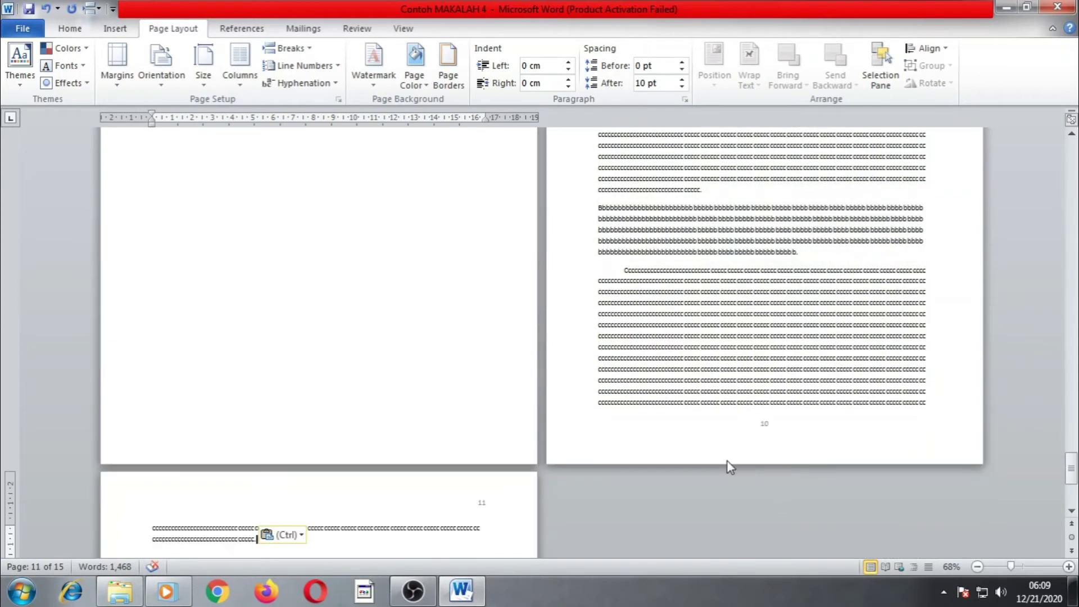
pyautogui.scroll(-2, 728, 461)
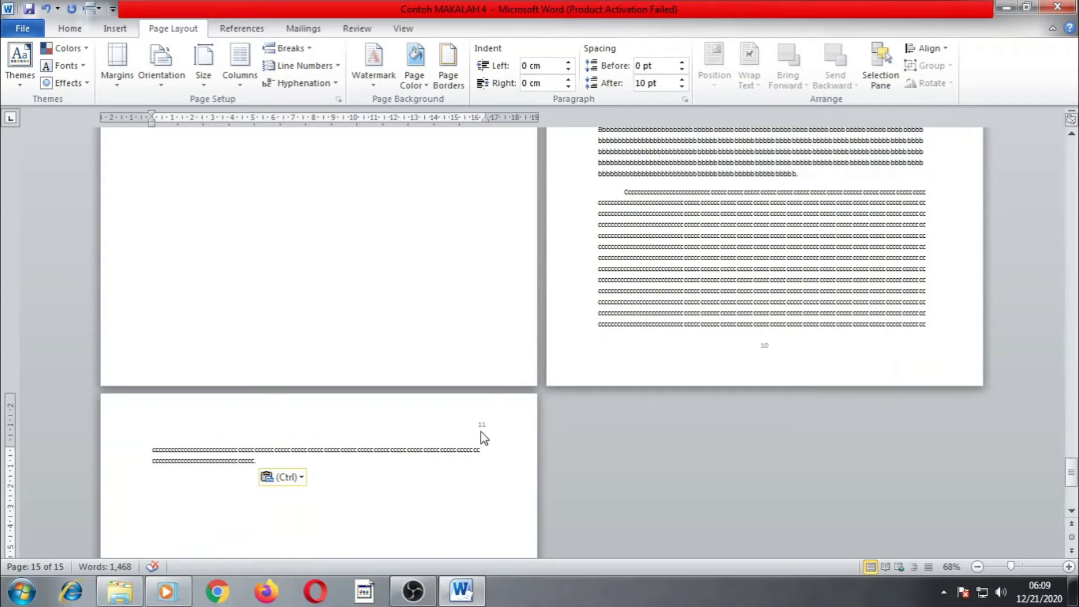
pyautogui.scroll(-3, 466, 449)
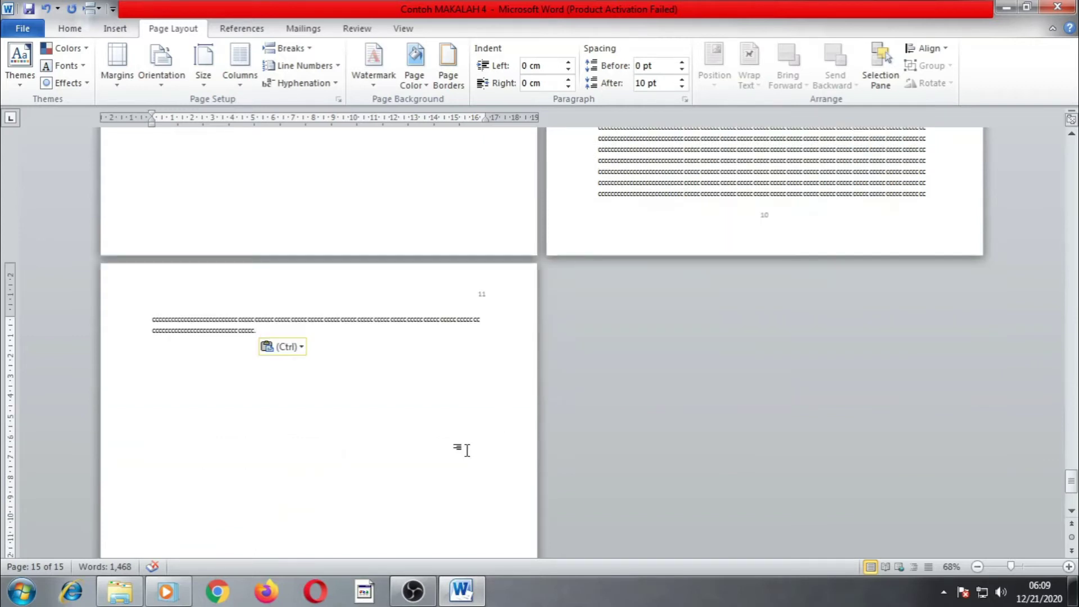
pyautogui.scroll(-4, 467, 450)
# Add a new page after the DAFTAR PUSTAKA text and enter the centred heading "Lampiran 1" on it.
pyautogui.press('Escape')
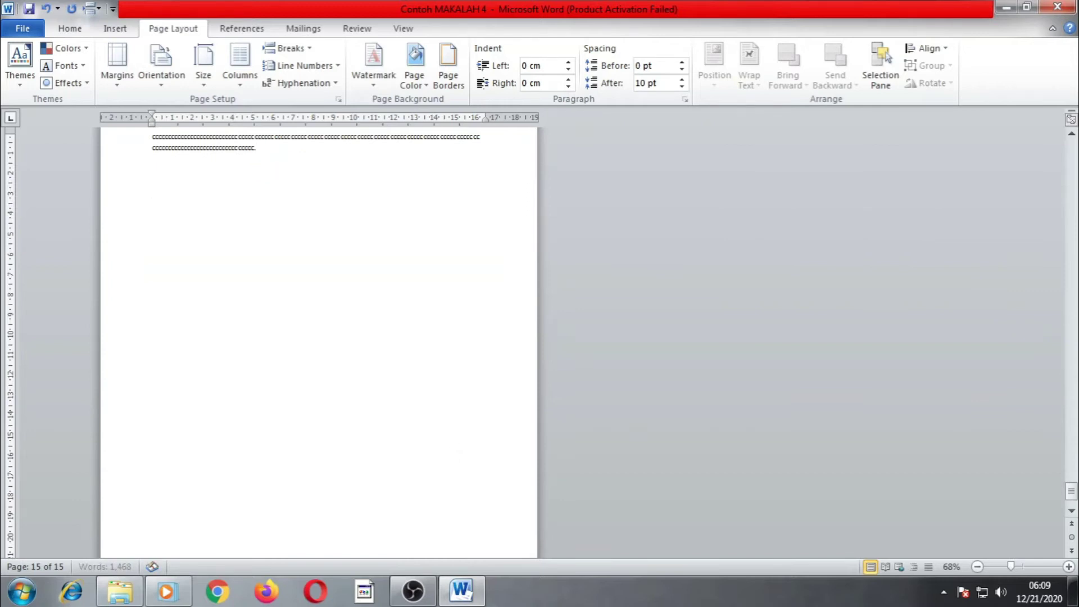
pyautogui.hotkey('ctrl', 'Return')
pyautogui.scroll(3, 434, 438)
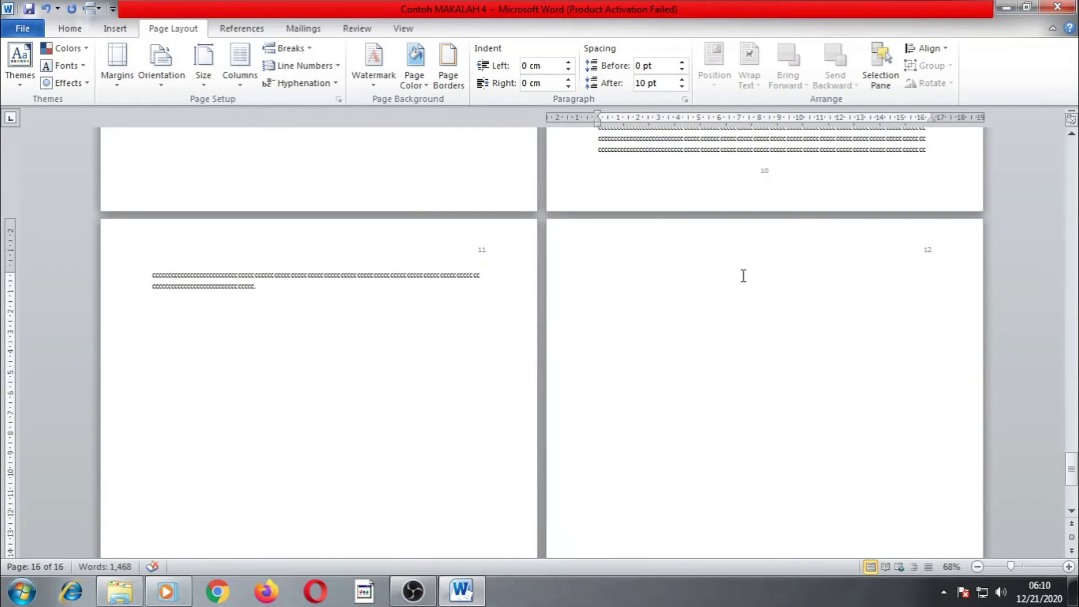
pyautogui.click(710, 291)
pyautogui.click(652, 273)
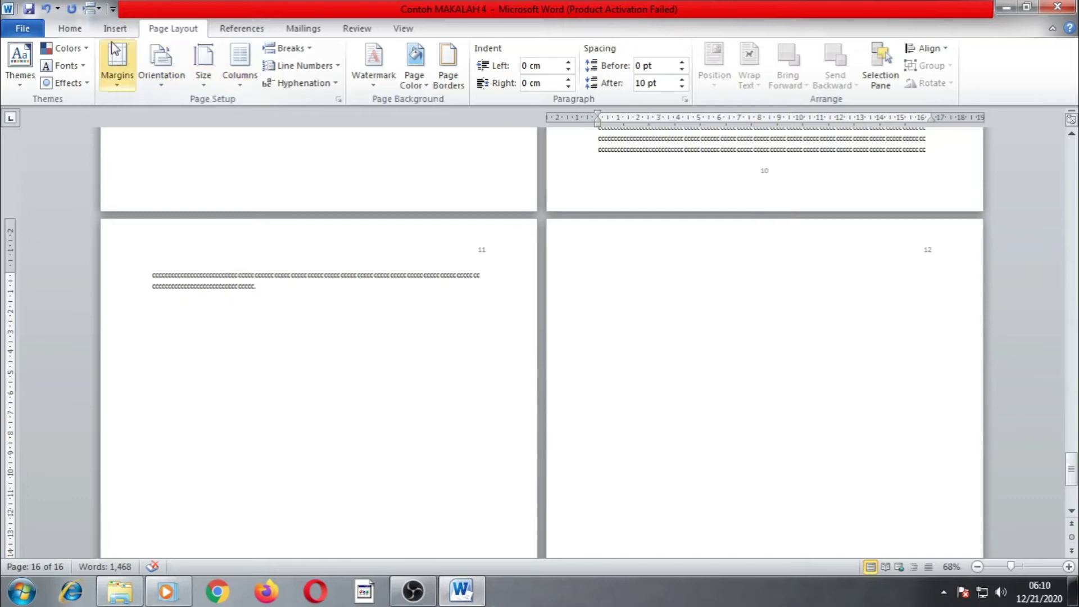
pyautogui.click(72, 29)
pyautogui.click(367, 79)
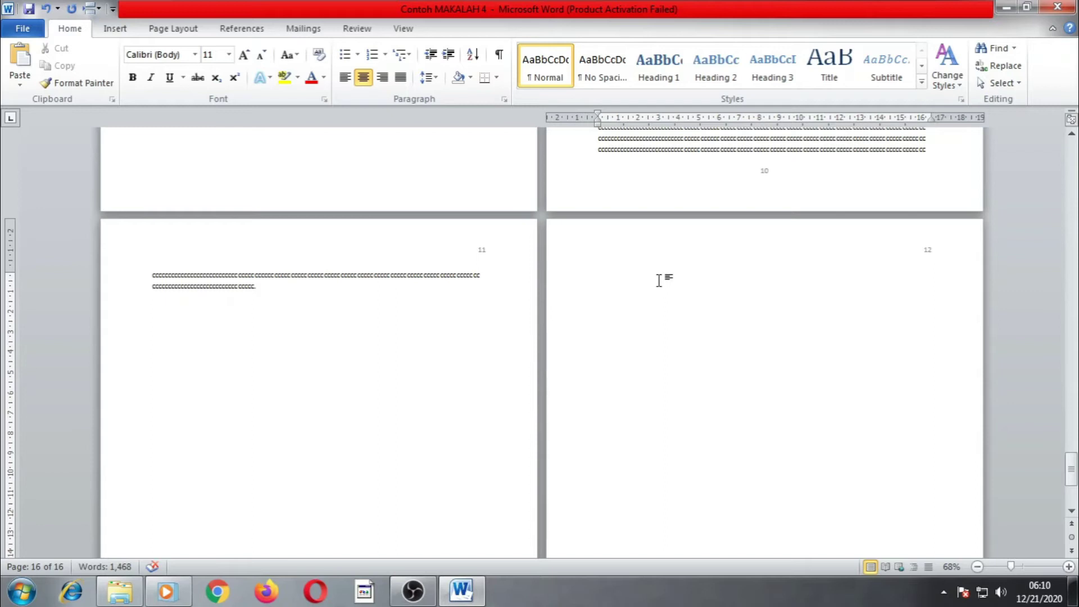
pyautogui.write('Lampiran 1')
# Add another page after the Lampiran 1 page and enter the heading "Lampiran 2" on it.
pyautogui.press('Return')
pyautogui.press('Return')
pyautogui.hotkey('ctrl', 'Return')
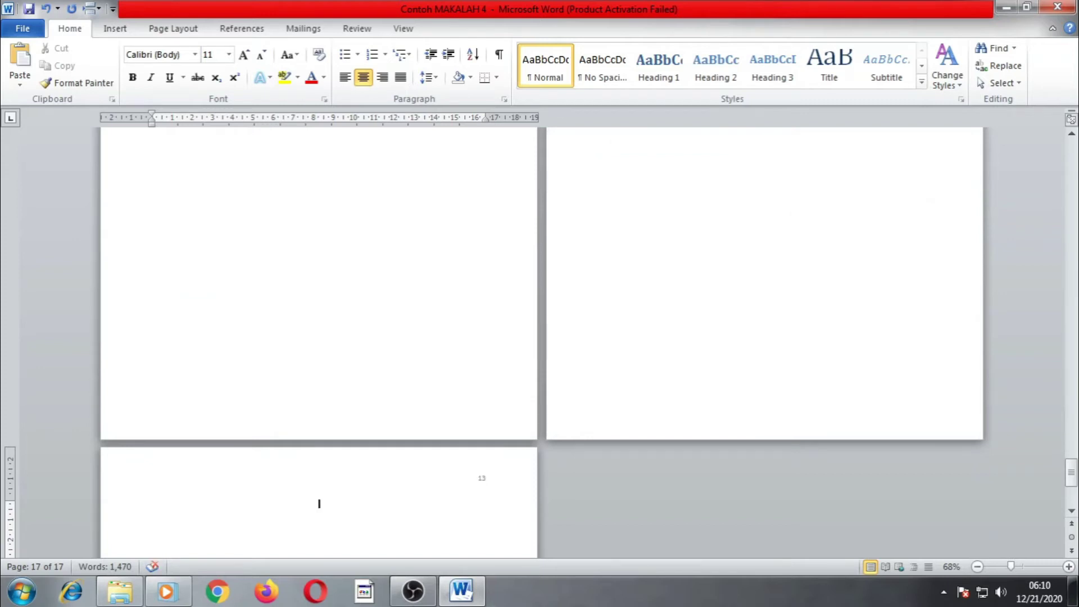
pyautogui.write('Lampiran 2')
# Review the page numbers from the DAFTAR PUSTAKA page through the Lampiran 1 page.
pyautogui.scroll(15, 670, 261)
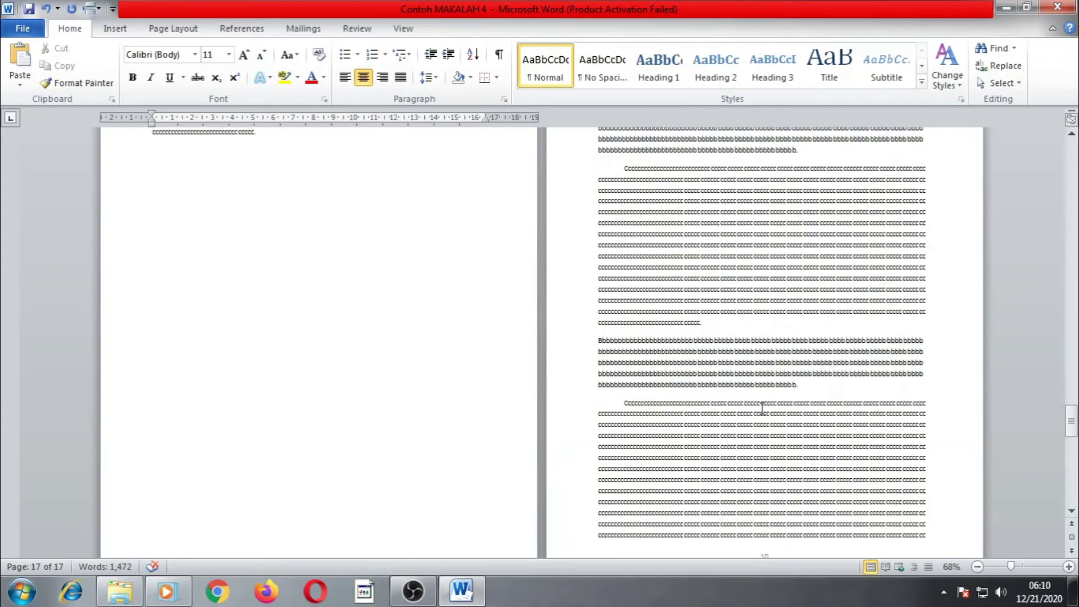
pyautogui.scroll(3, 763, 409)
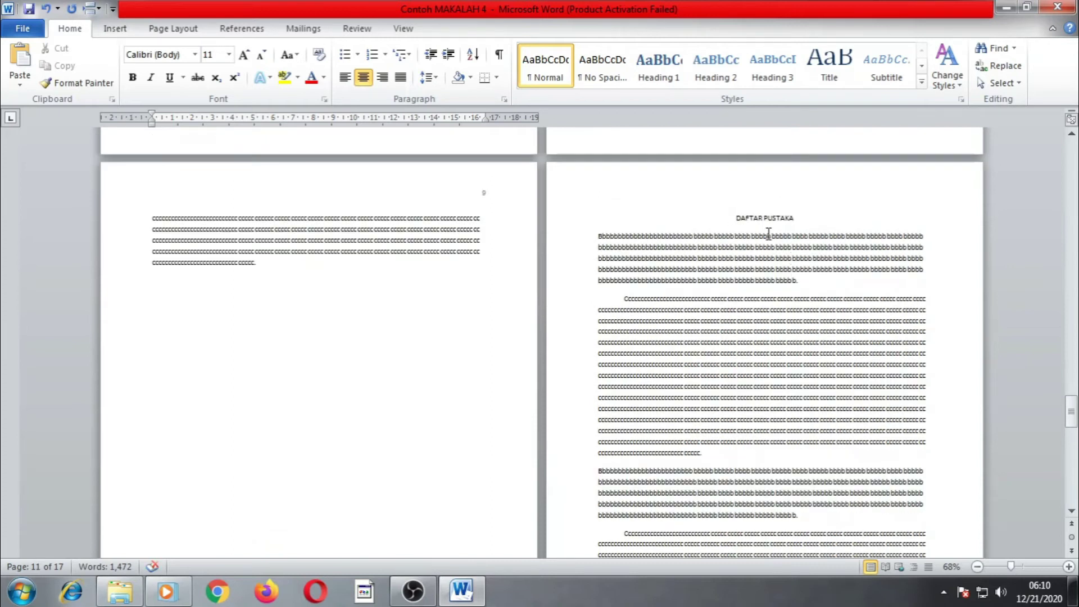
pyautogui.scroll(-6, 762, 414)
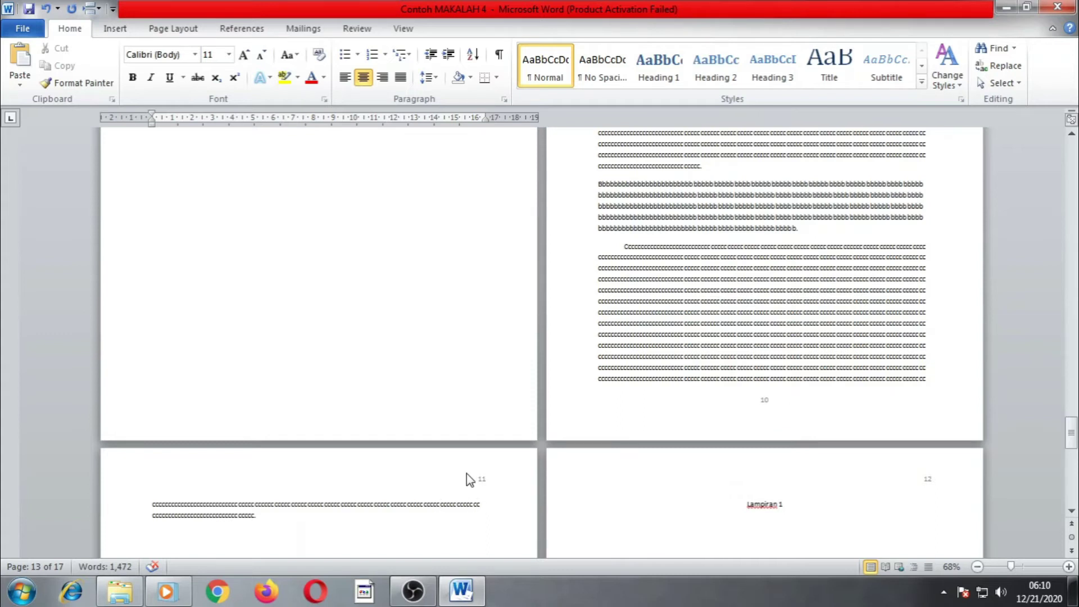
pyautogui.scroll(-3, 483, 489)
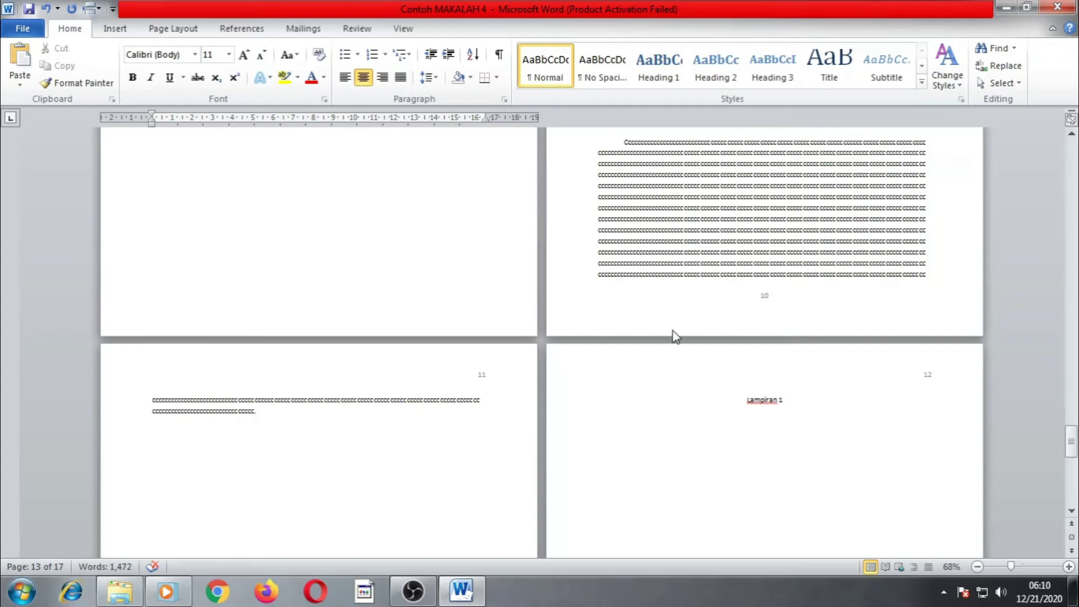
# Examine the whole document's page layout at 19% zoom, dismissing the Windows color scheme prompt without changing the scheme.
pyautogui.scroll(15, 702, 348)
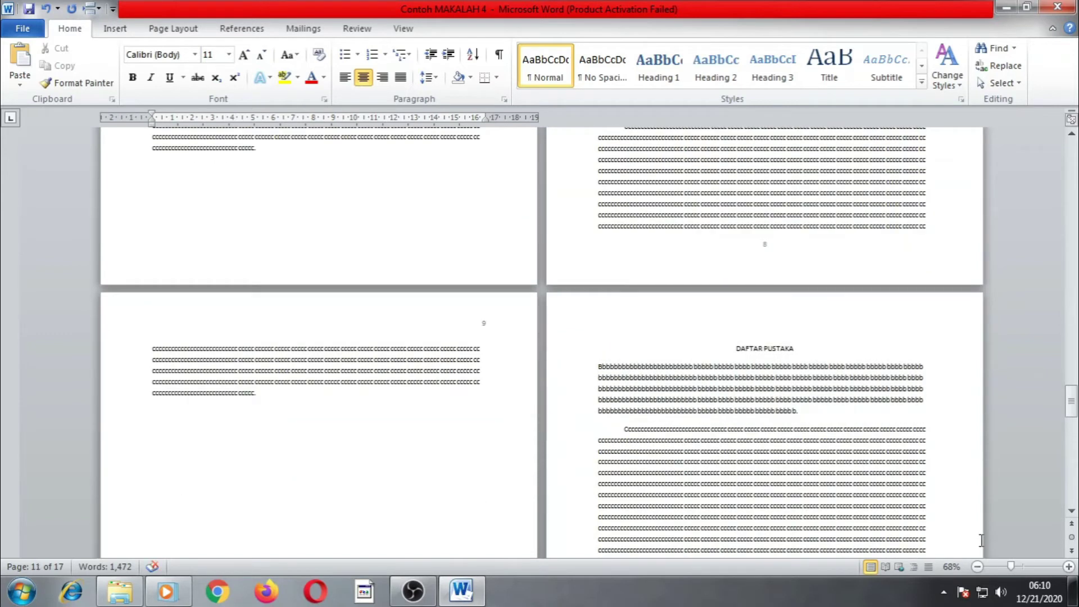
pyautogui.moveTo(1010, 566); pyautogui.dragTo(993, 571)
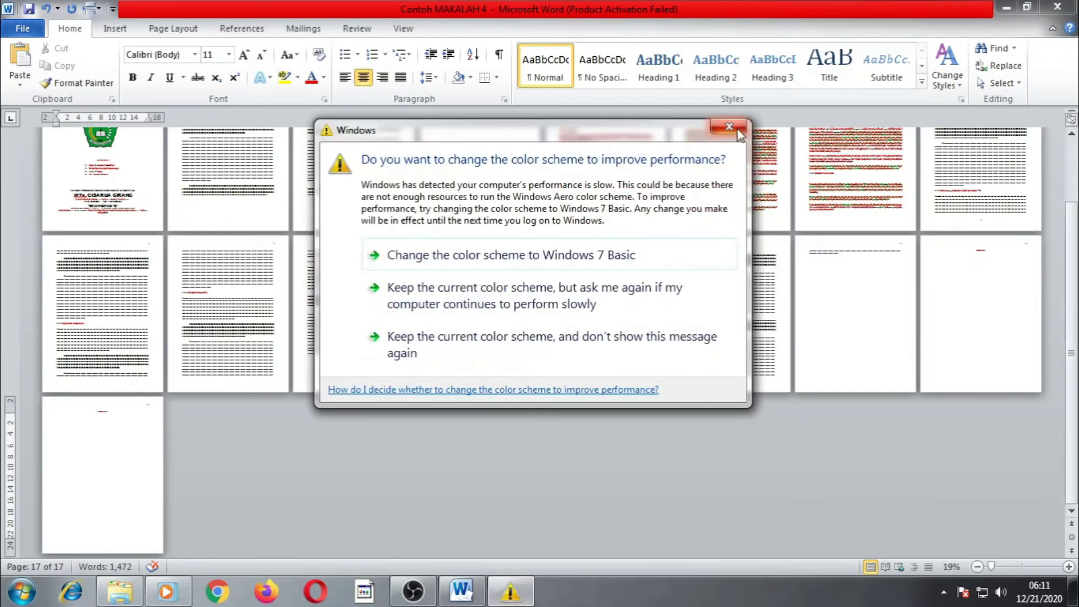
pyautogui.click(737, 131)
pyautogui.click(1074, 411)
pyautogui.moveTo(1074, 410); pyautogui.dragTo(1073, 403)
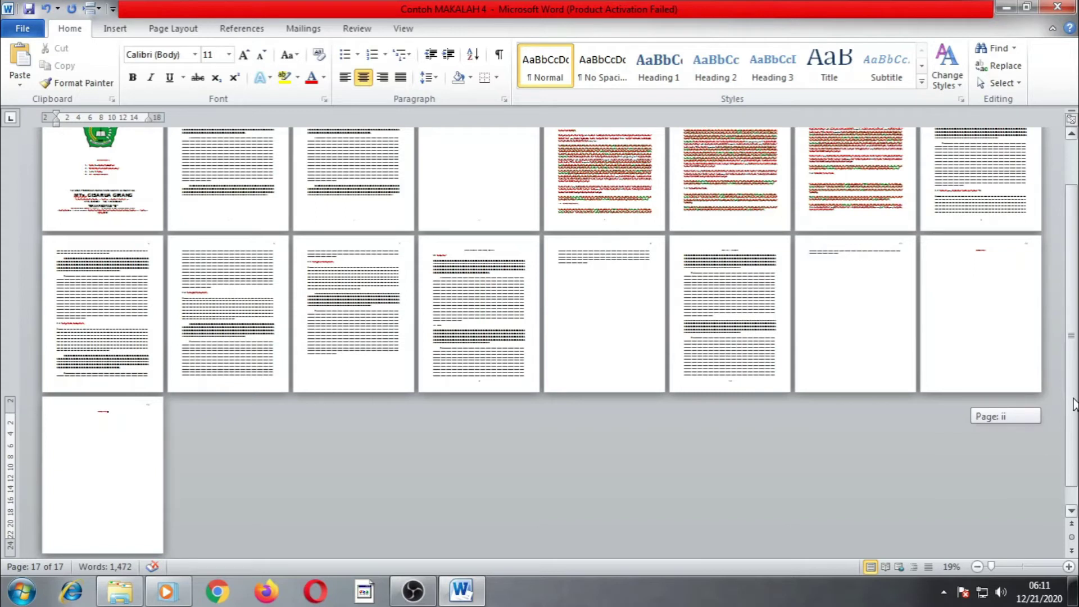
pyautogui.moveTo(1074, 404); pyautogui.dragTo(1073, 365)
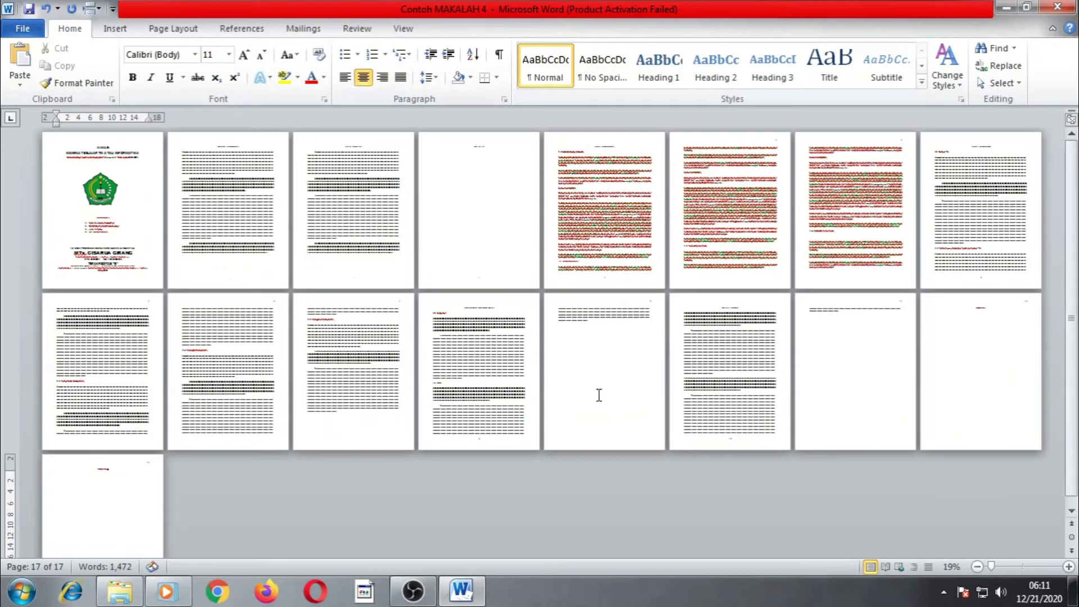
# Enlarge the pages to 78% and compare the numbering of the cover page with the LEMBAR PENGESAHAN page.
pyautogui.moveTo(992, 566); pyautogui.dragTo(1018, 566)
pyautogui.moveTo(1072, 490); pyautogui.dragTo(1073, 151)
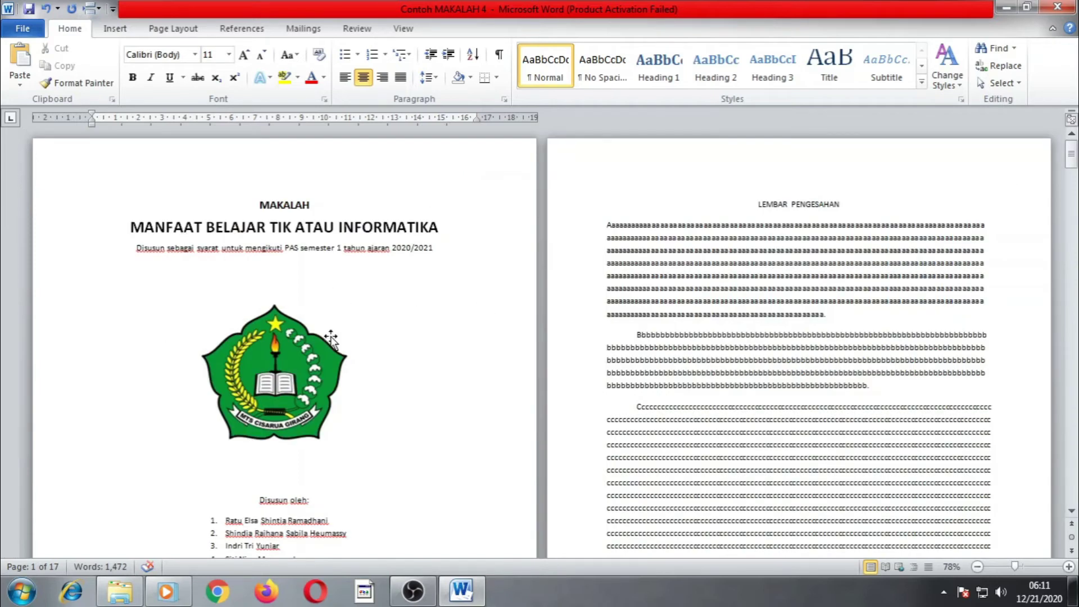
pyautogui.scroll(-3, 382, 337)
pyautogui.scroll(-5, 383, 365)
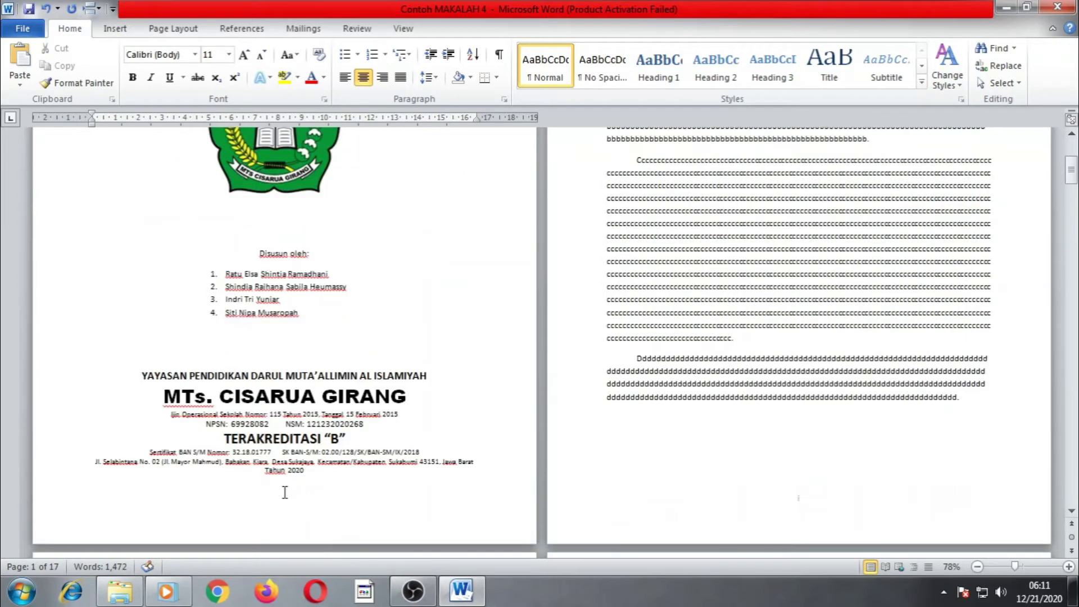
pyautogui.scroll(8, 393, 458)
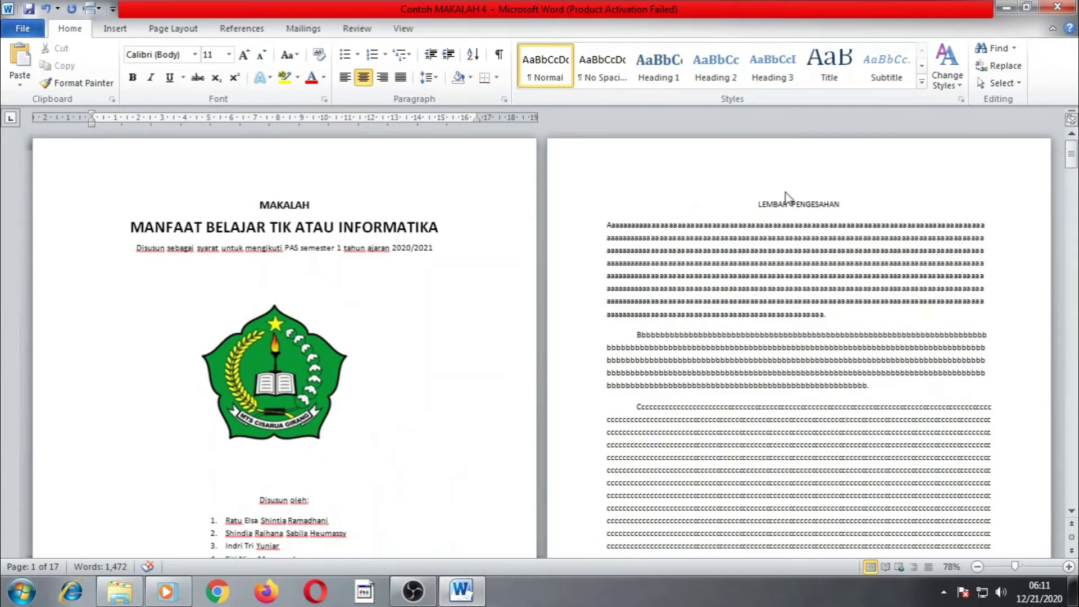
pyautogui.scroll(-8, 818, 371)
pyautogui.scroll(4, 817, 381)
pyautogui.scroll(-8, 820, 382)
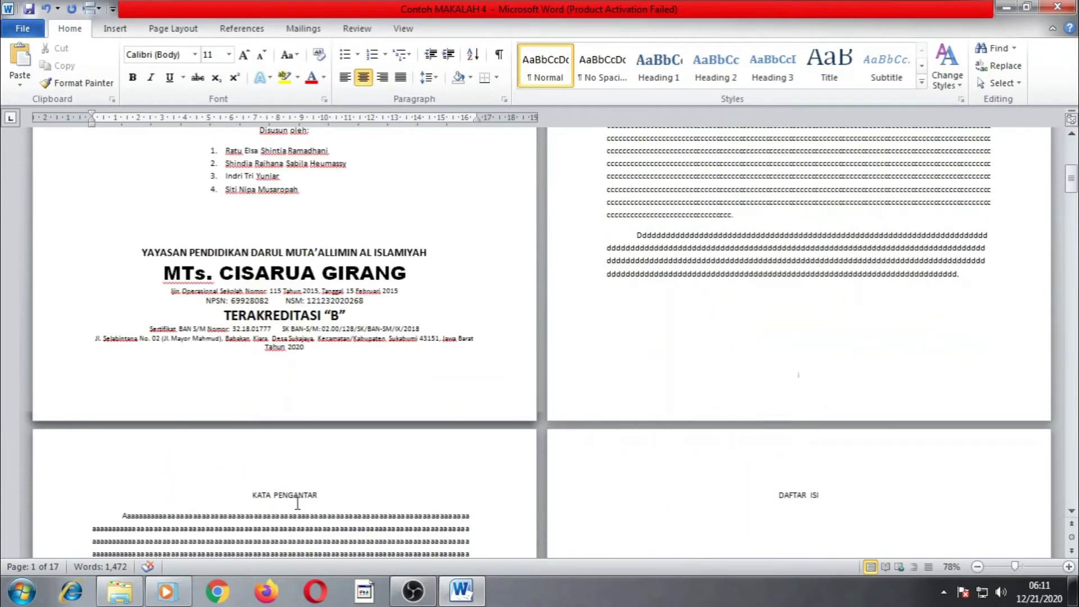
# Check the Roman page numbers at the foot of the KATA PENGANTAR and DAFTAR ISI pages.
pyautogui.scroll(-3, 336, 499)
pyautogui.scroll(-10, 336, 499)
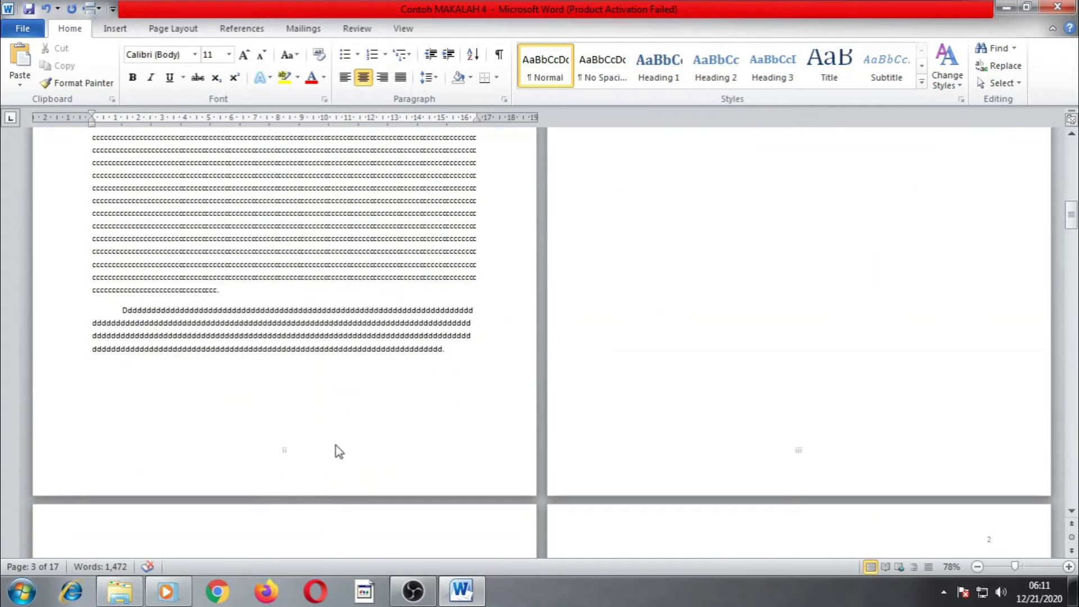
pyautogui.scroll(12, 797, 460)
pyautogui.scroll(-6, 800, 464)
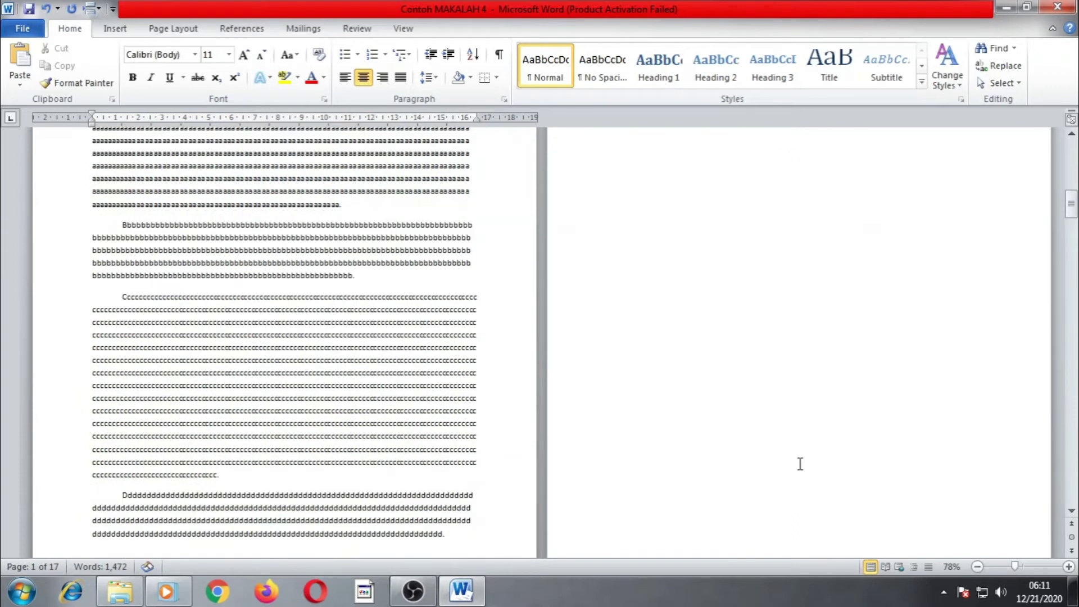
pyautogui.scroll(-6, 800, 464)
pyautogui.scroll(-5, 715, 460)
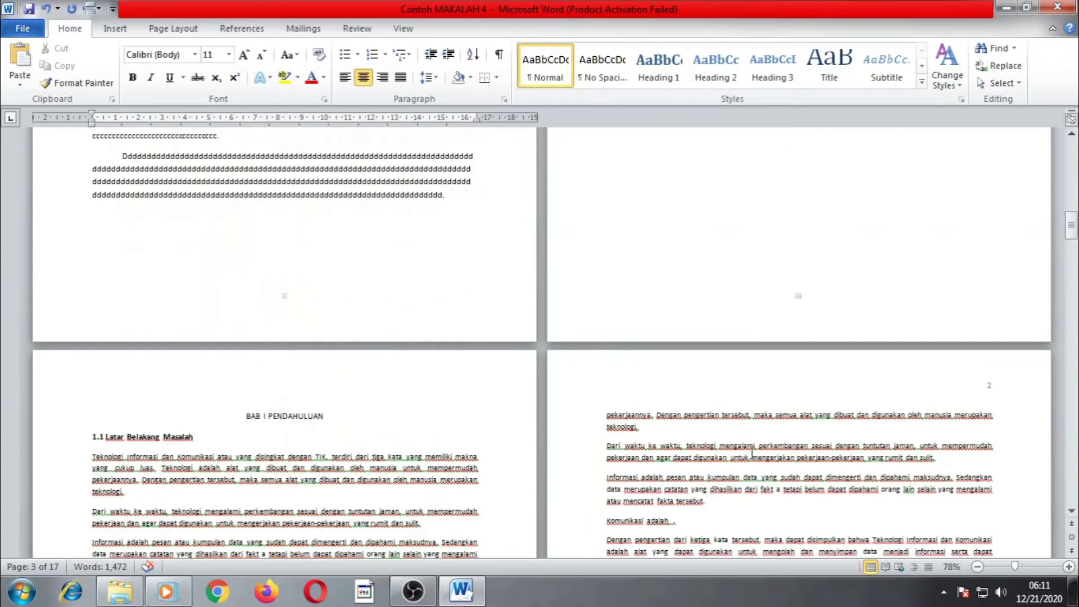
# Check the number position on the first BAB I PENDAHULUAN page against its continuation pages.
pyautogui.scroll(-6, 356, 453)
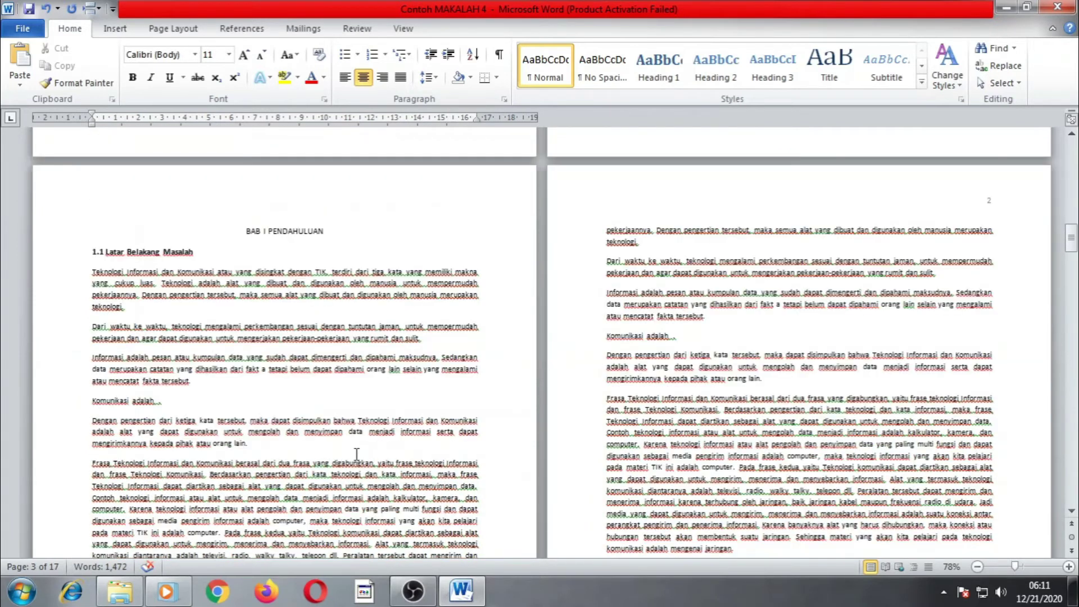
pyautogui.scroll(-11, 332, 353)
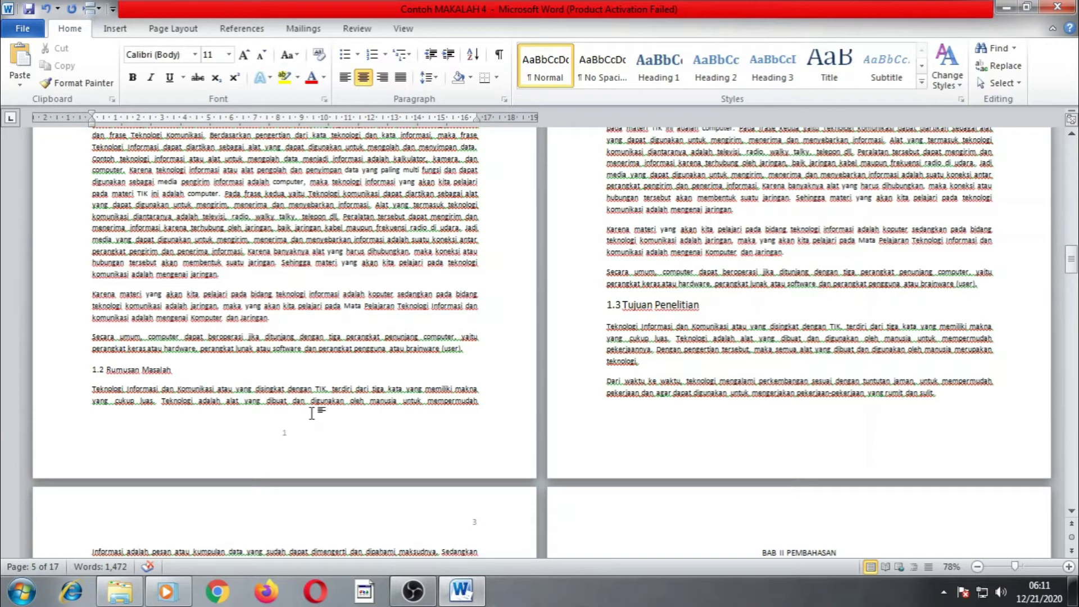
pyautogui.scroll(15, 390, 403)
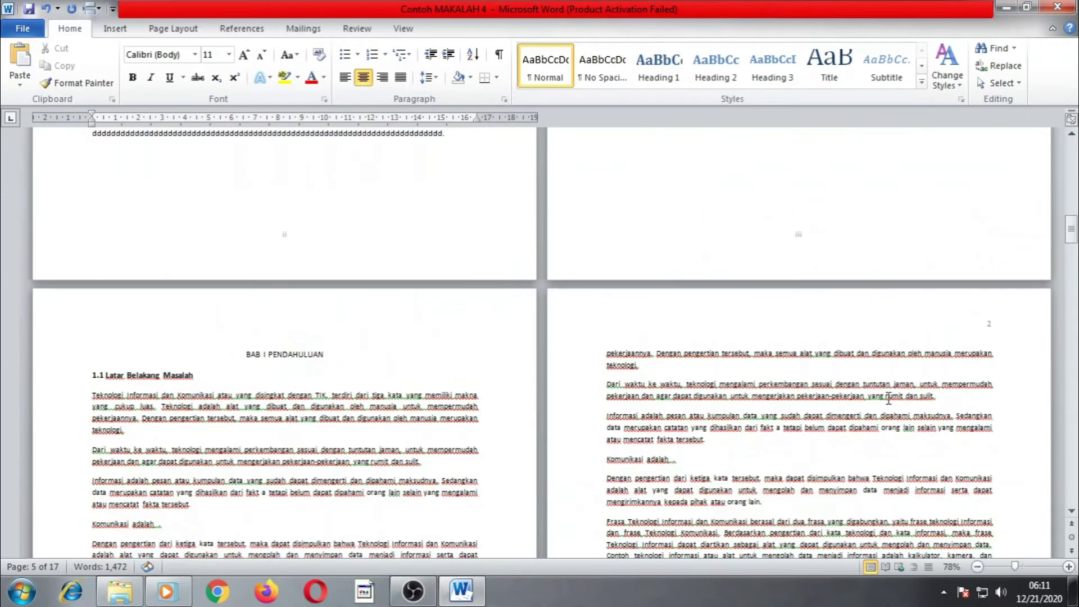
pyautogui.scroll(-3, 872, 415)
pyautogui.scroll(-10, 872, 415)
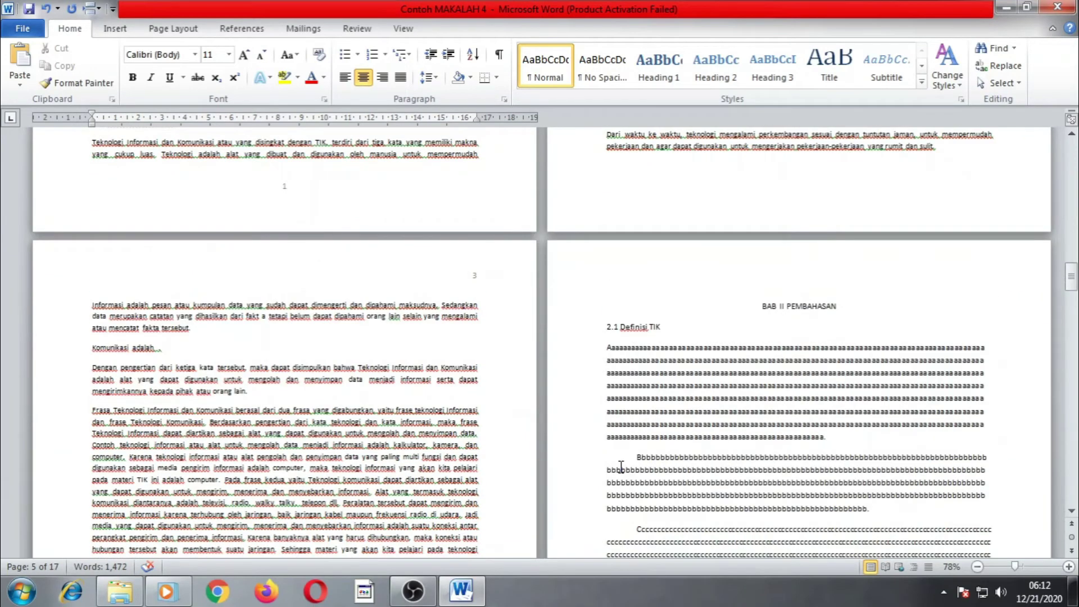
# Review the page numbers on the first and continuation pages of BAB II PEMBAHASAN and BAB III KESIMPULAN DAN SARAN.
pyautogui.scroll(-3, 823, 464)
pyautogui.scroll(-6, 827, 473)
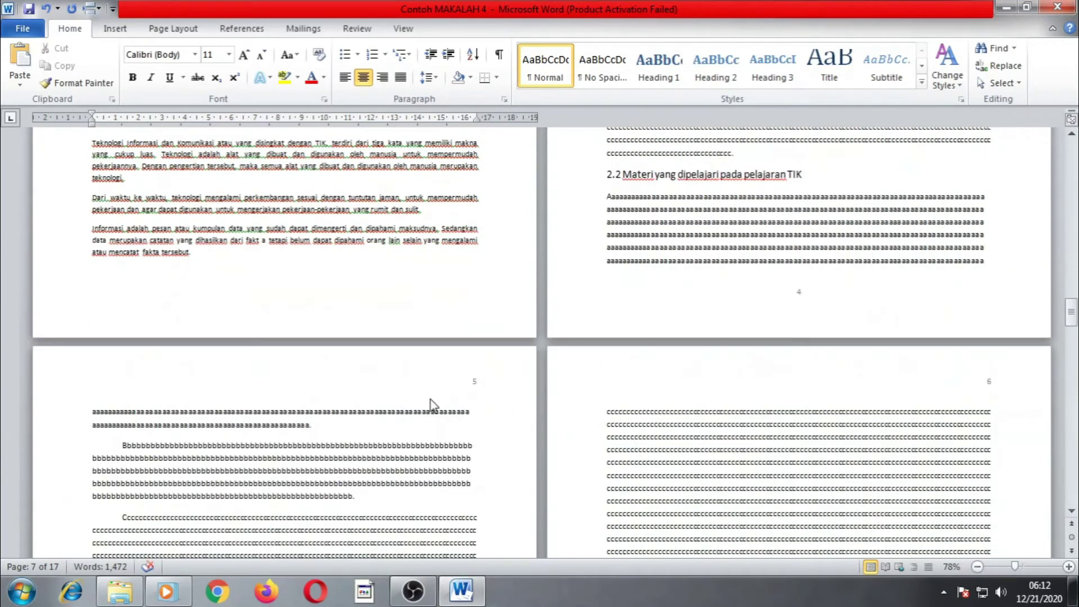
pyautogui.scroll(-10, 863, 499)
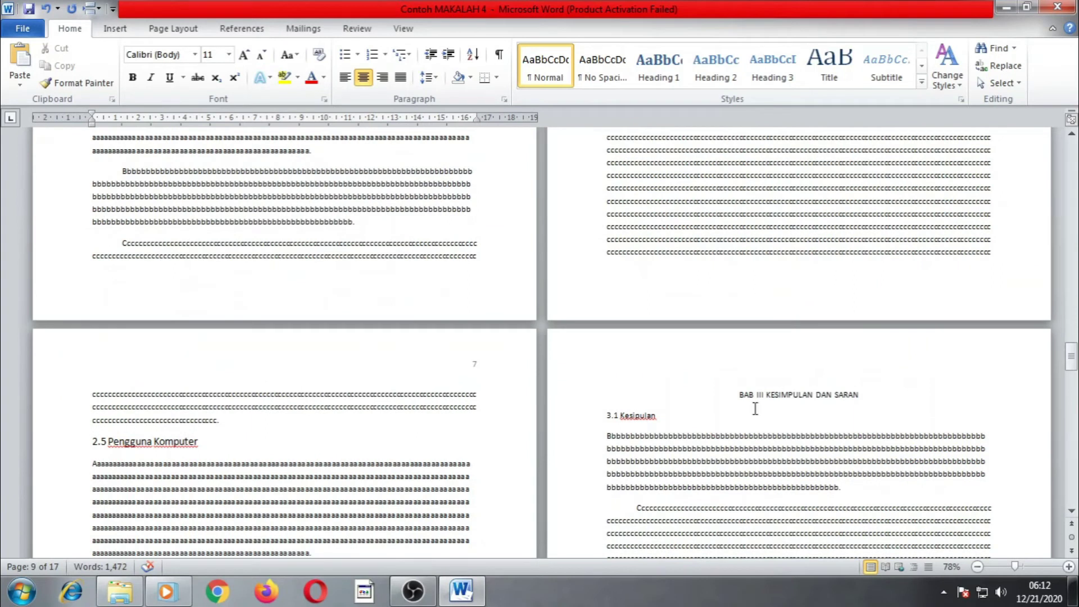
pyautogui.scroll(-9, 803, 412)
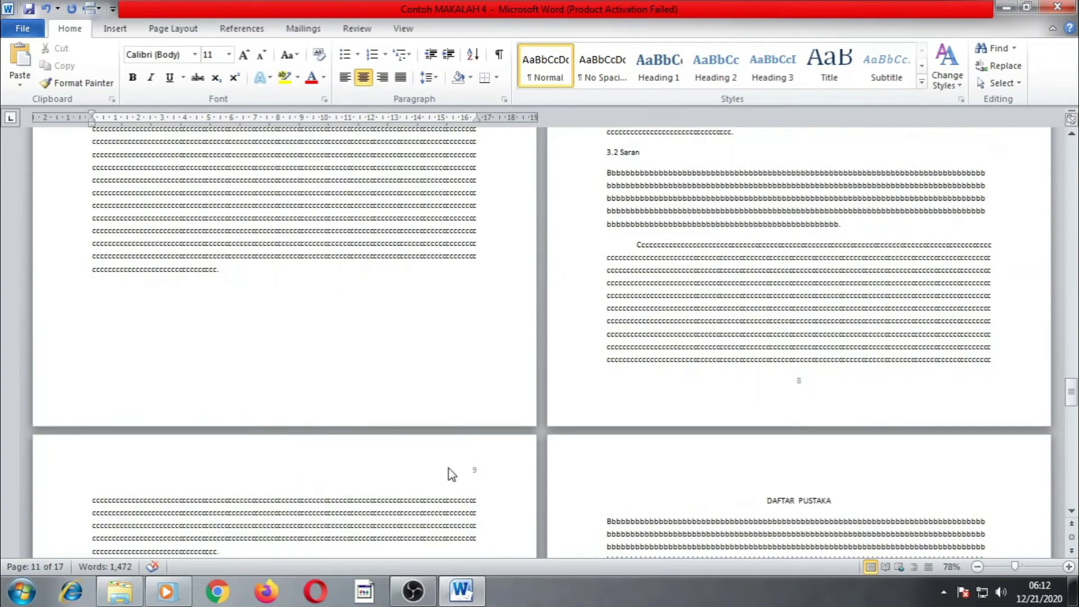
# Review the page numbers from the DAFTAR PUSTAKA pages through Lampiran 1 and Lampiran 2.
pyautogui.scroll(-3, 445, 492)
pyautogui.scroll(-3, 879, 392)
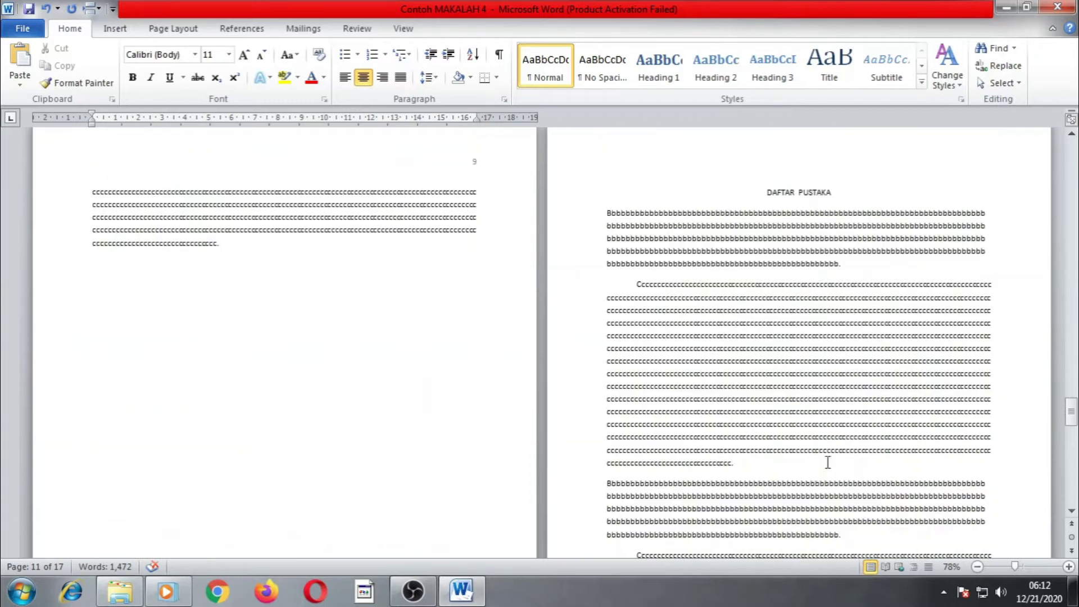
pyautogui.scroll(-7, 827, 462)
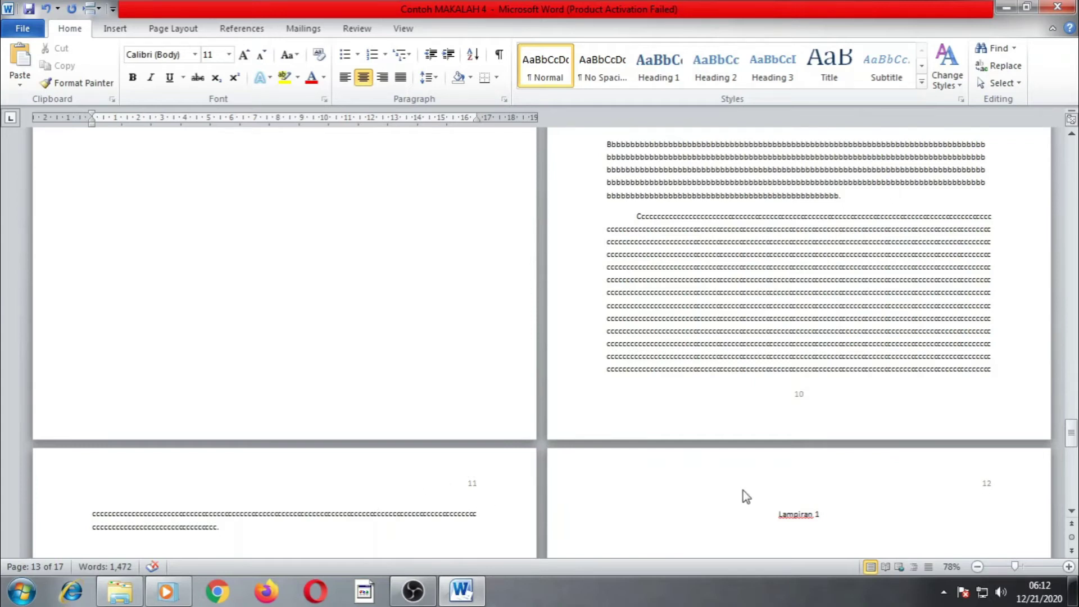
pyautogui.scroll(-10, 743, 490)
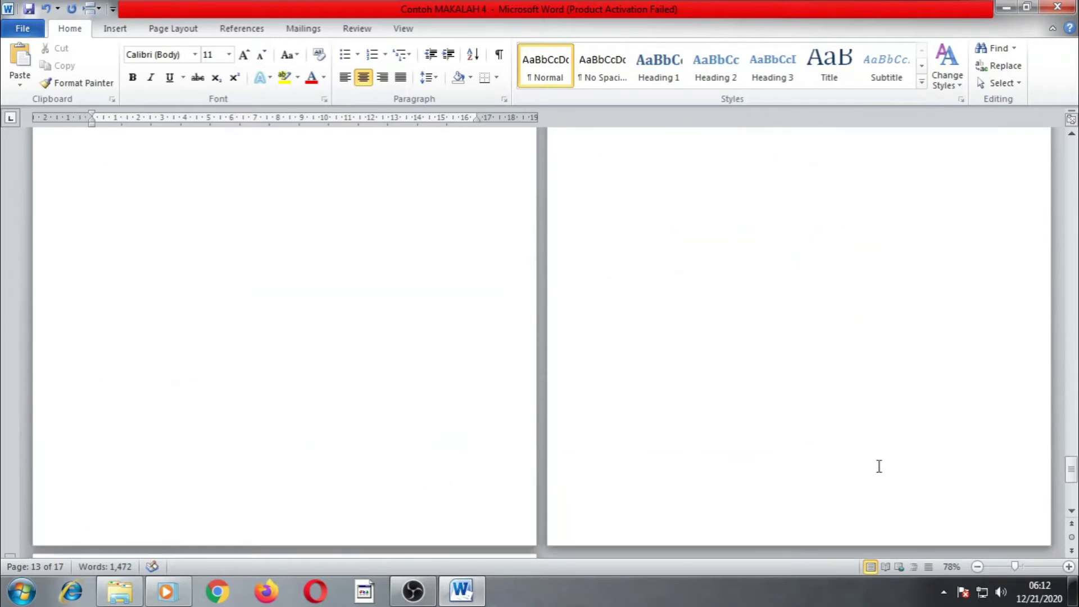
pyautogui.scroll(-5, 879, 466)
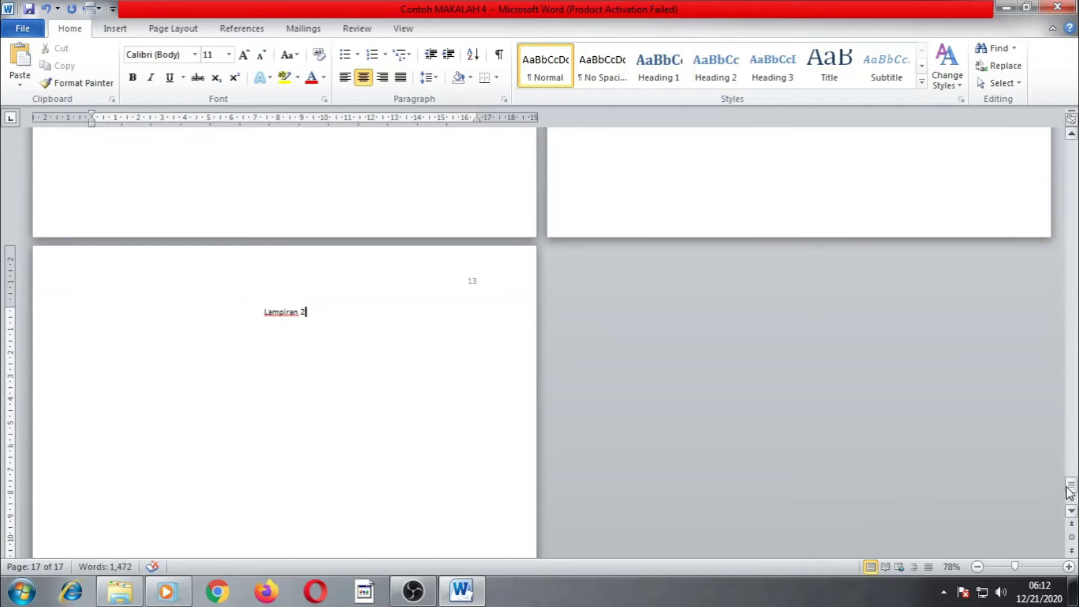
# Return to the start of the document and recheck the numbering on the cover and front-matter pages.
pyautogui.moveTo(1066, 487); pyautogui.dragTo(1070, 149)
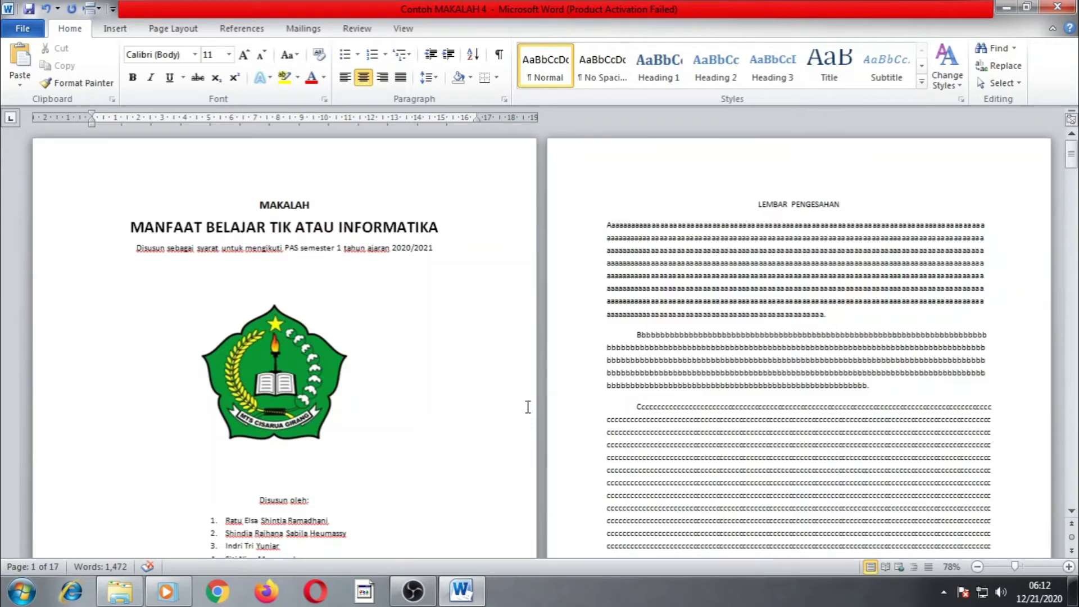
pyautogui.scroll(-5, 737, 404)
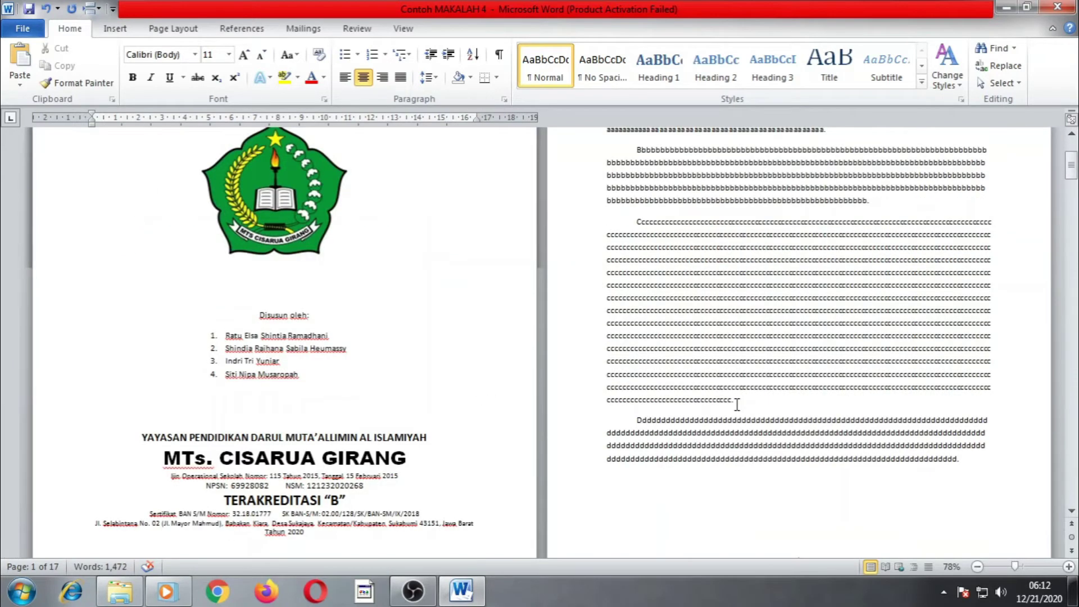
pyautogui.scroll(-5, 737, 405)
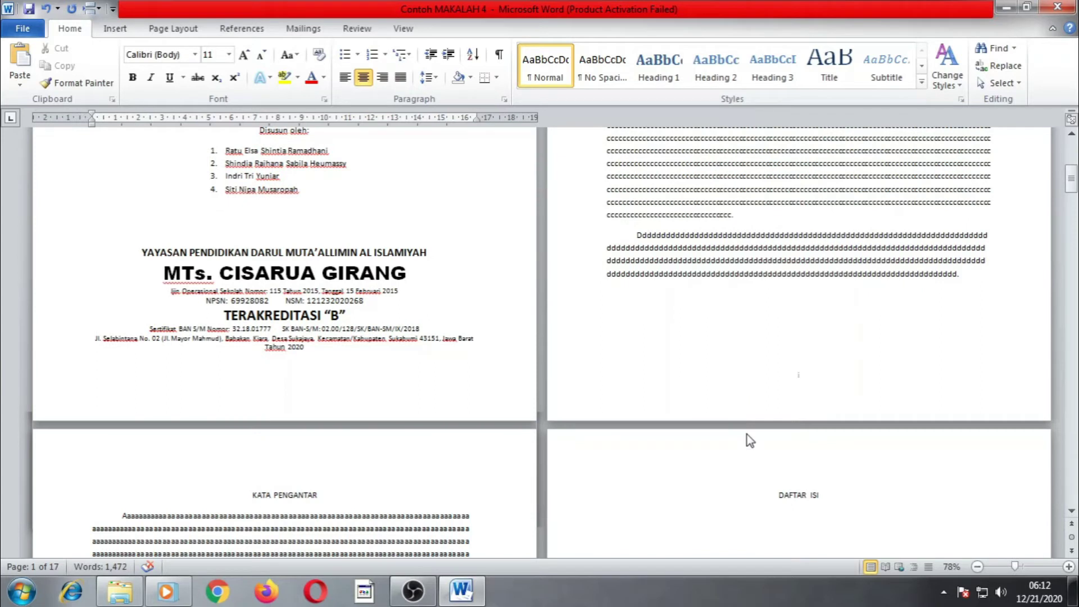
pyautogui.scroll(10, 750, 440)
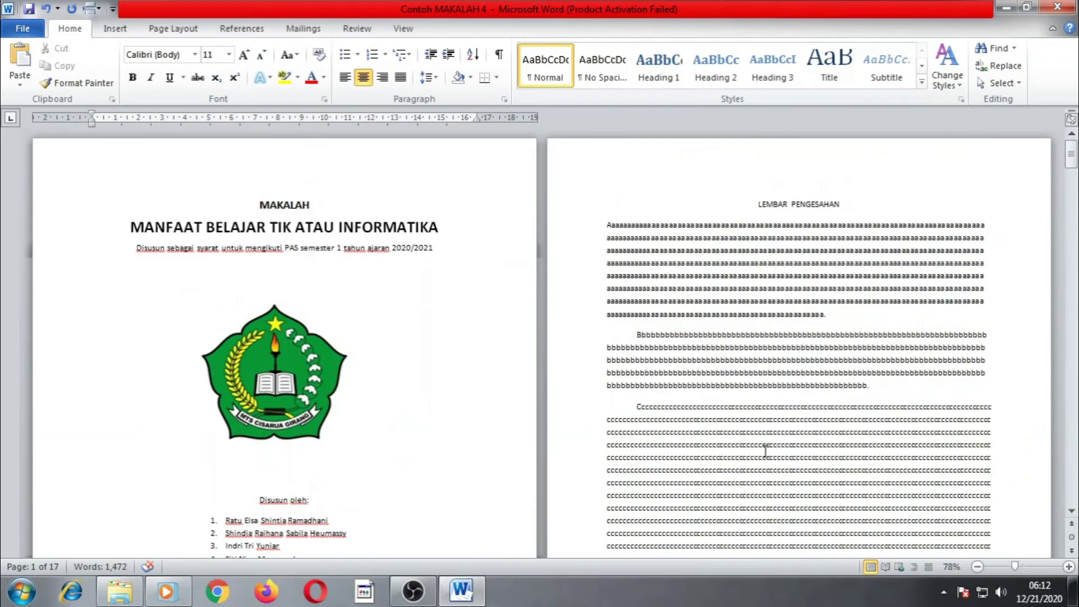
pyautogui.scroll(-5, 765, 450)
pyautogui.scroll(4, 765, 450)
pyautogui.scroll(-9, 765, 450)
pyautogui.scroll(-7, 765, 452)
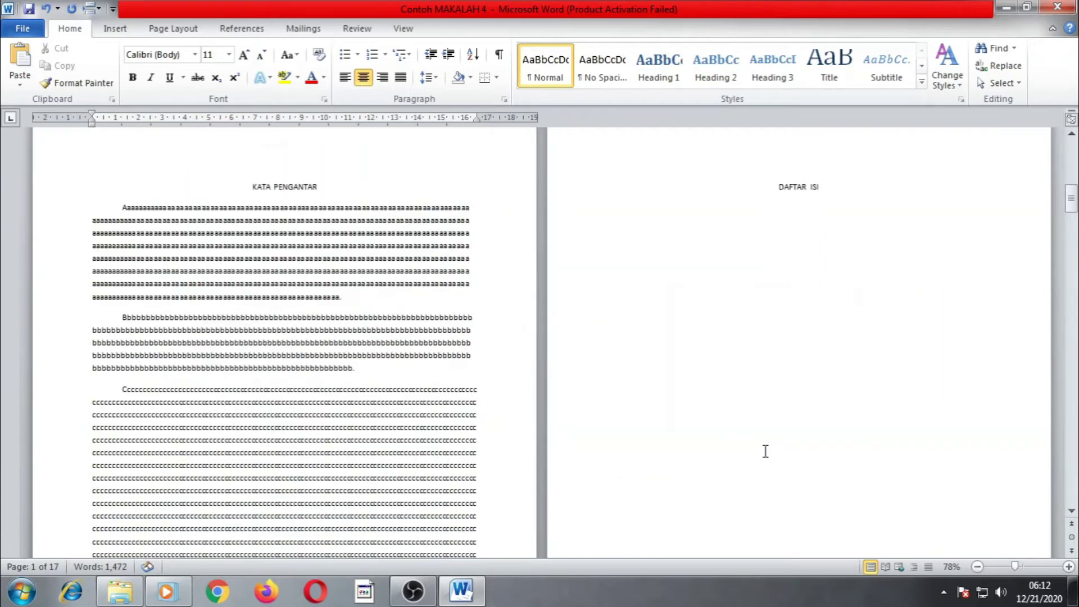
pyautogui.scroll(3, 765, 452)
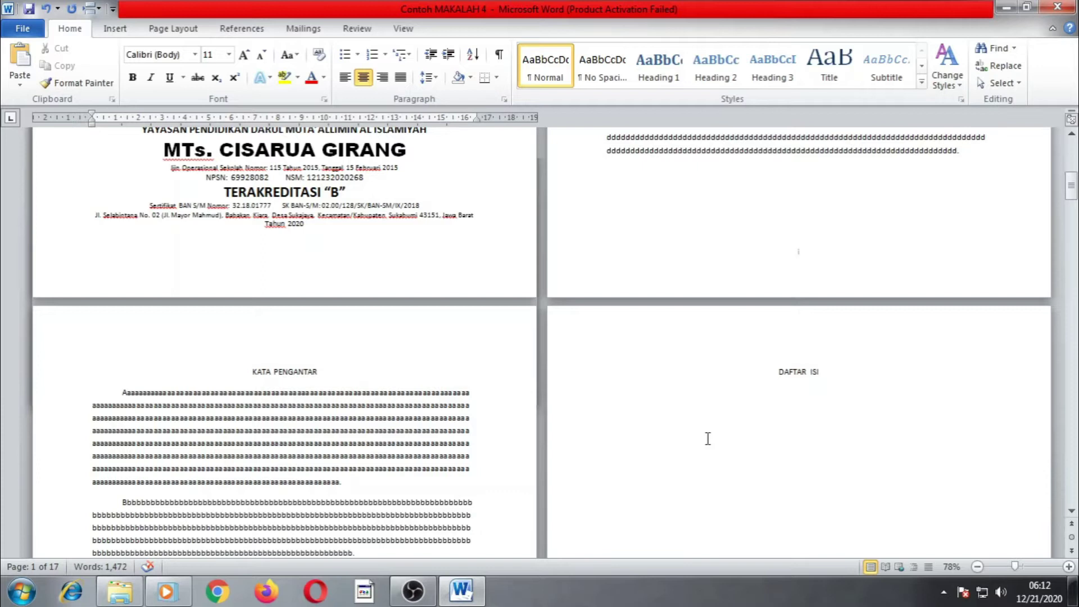
pyautogui.scroll(12, 708, 438)
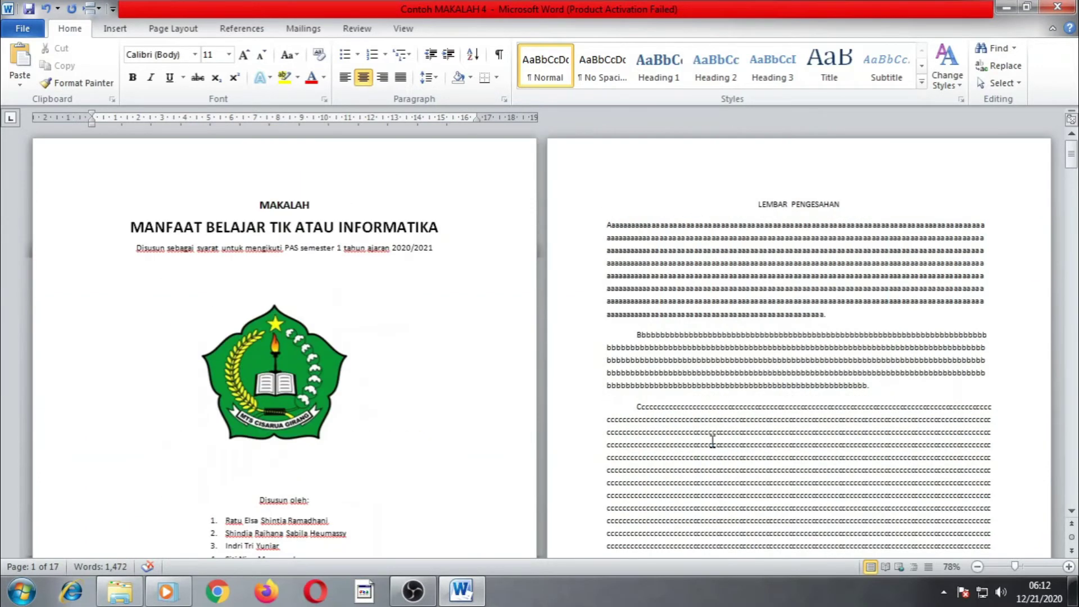
pyautogui.scroll(-8, 770, 465)
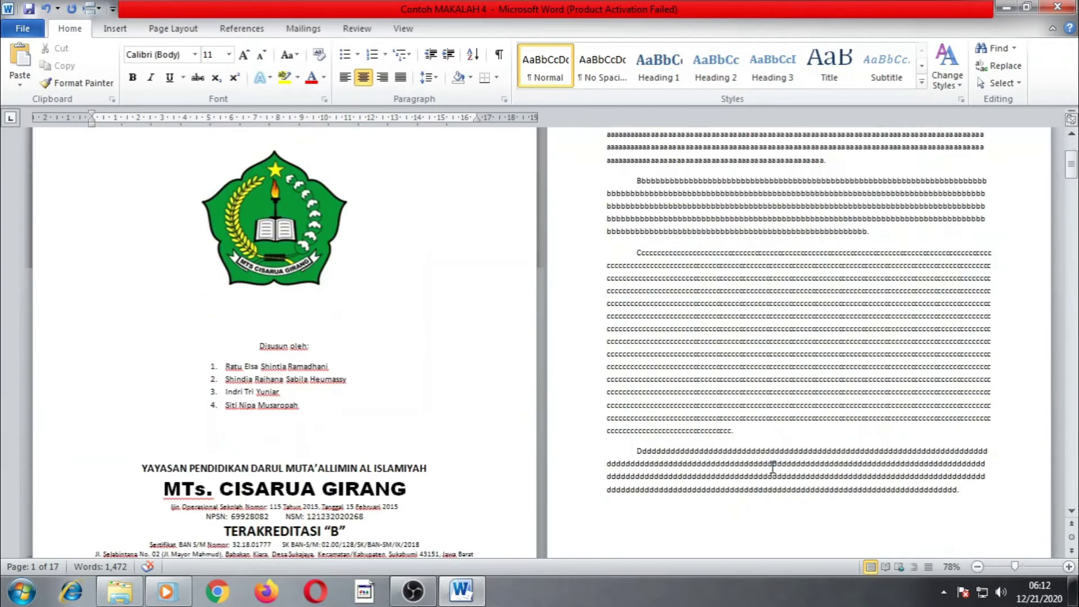
pyautogui.scroll(5, 790, 444)
pyautogui.scroll(3, 807, 330)
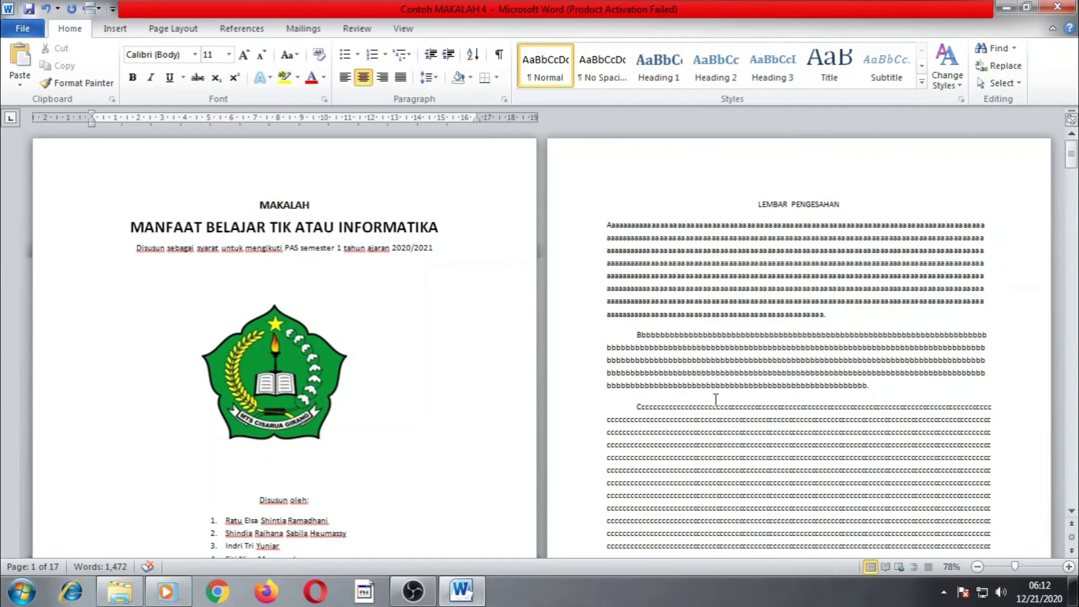
pyautogui.scroll(-14, 716, 399)
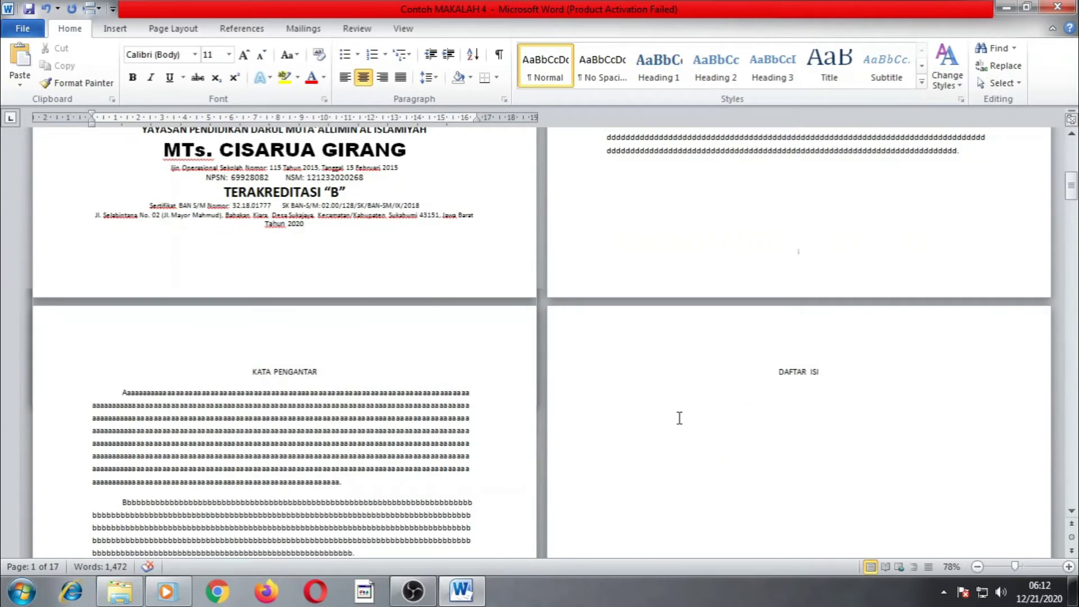
pyautogui.scroll(14, 720, 470)
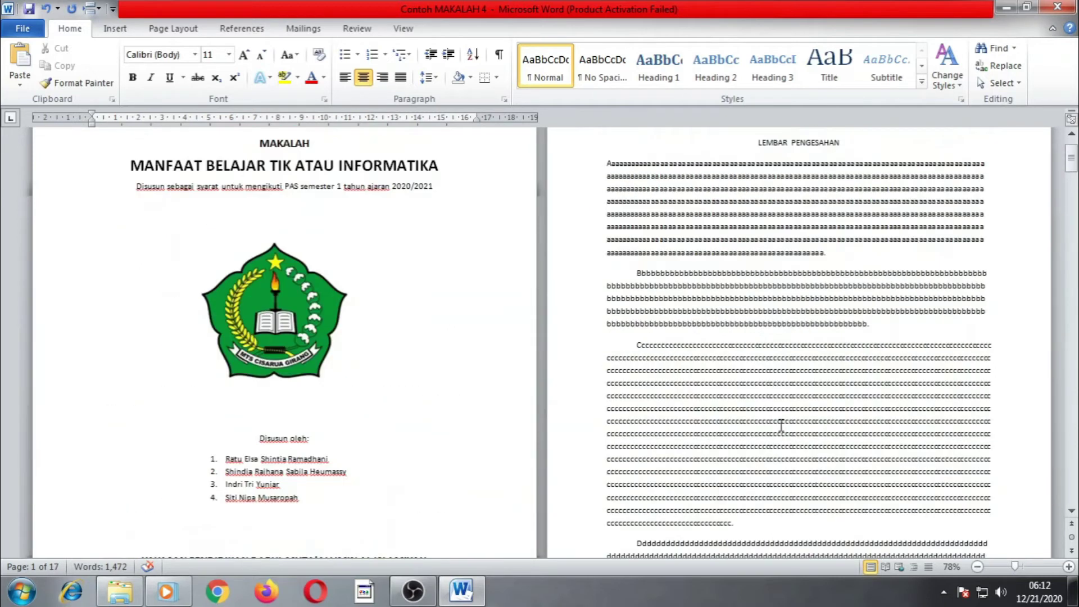
pyautogui.scroll(2, 782, 426)
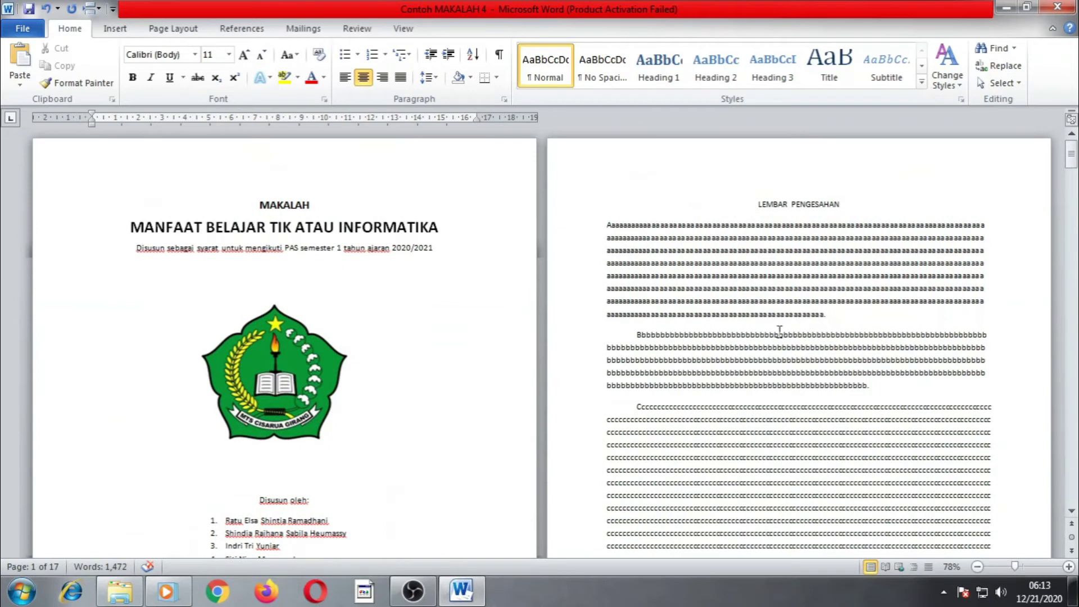
# Apply the Heading 1 style to the LEMBAR PENGESAHAN title.
pyautogui.click(766, 202)
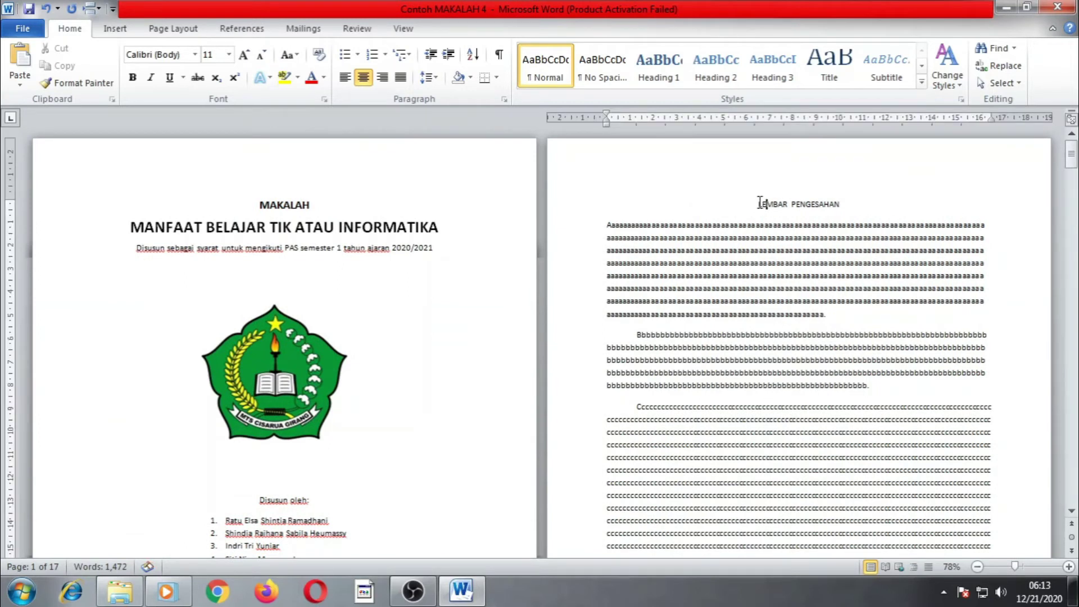
pyautogui.moveTo(759, 202); pyautogui.dragTo(840, 204)
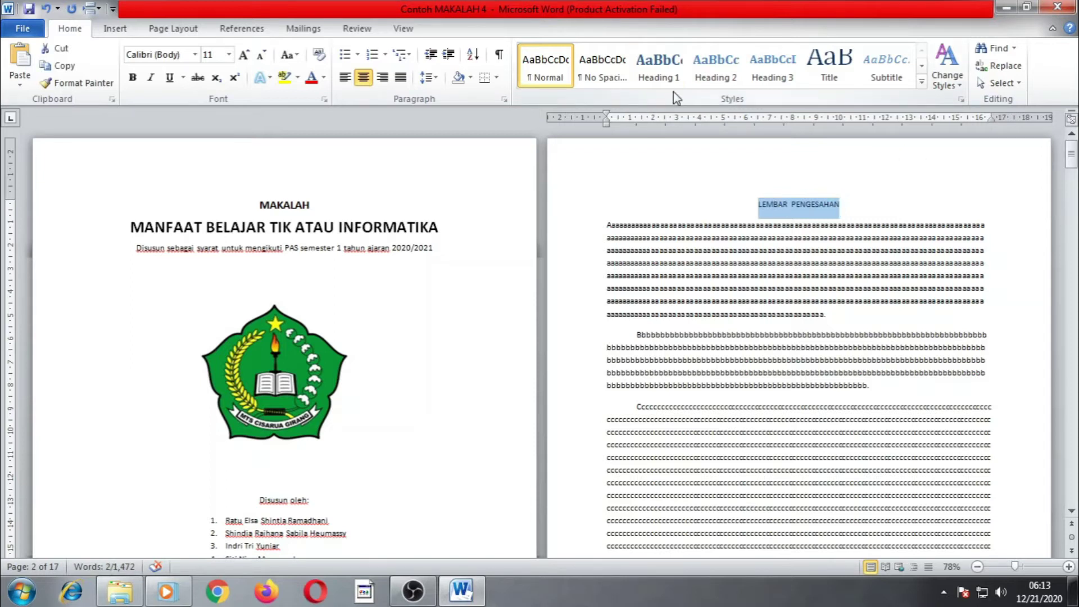
pyautogui.click(711, 84)
pyautogui.hotkey('ctrl', 'z')
pyautogui.click(661, 75)
pyautogui.click(661, 77)
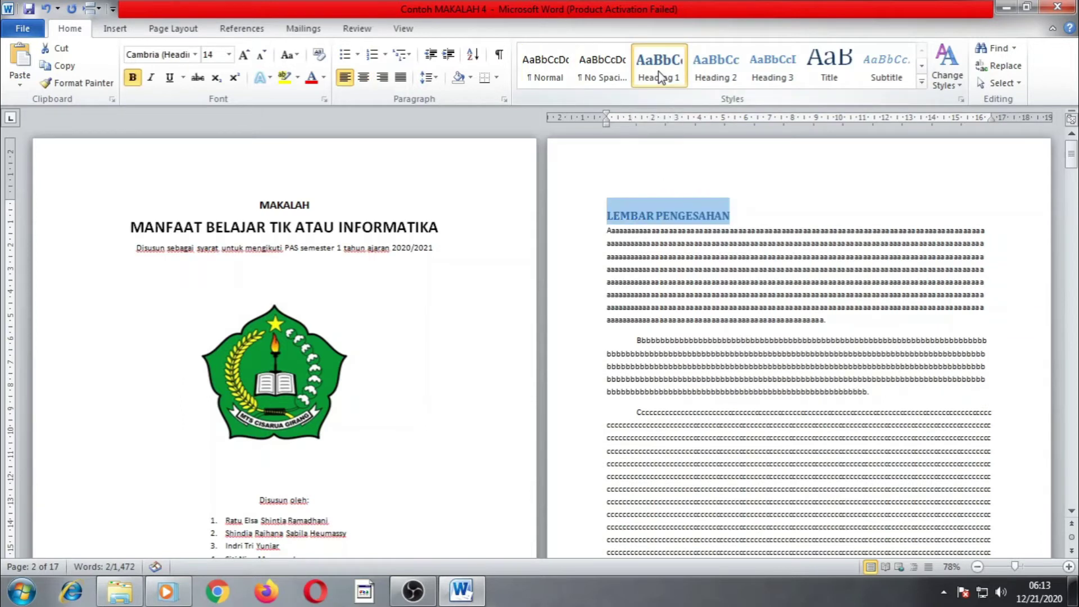
# Make the LEMBAR PENGESAHAN heading black and centre it on the page.
pyautogui.click(324, 77)
pyautogui.click(331, 97)
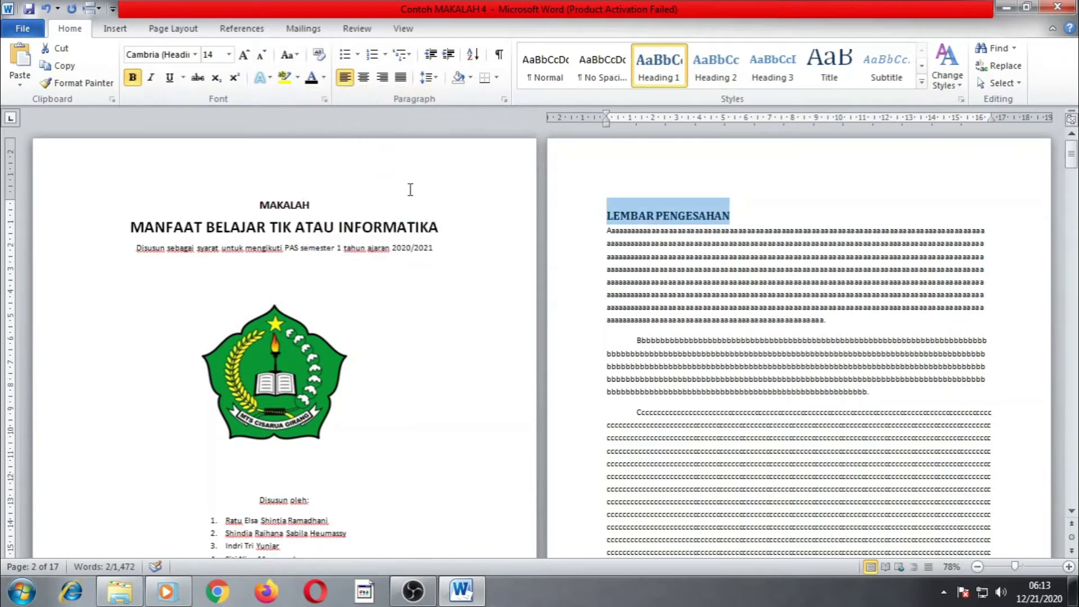
pyautogui.click(363, 78)
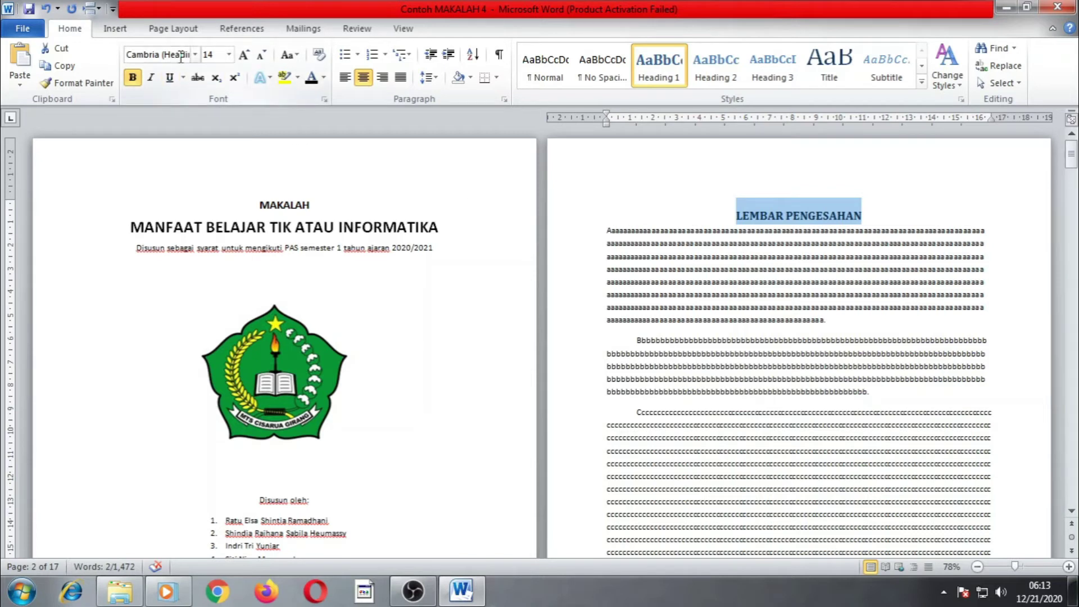
pyautogui.click(230, 54)
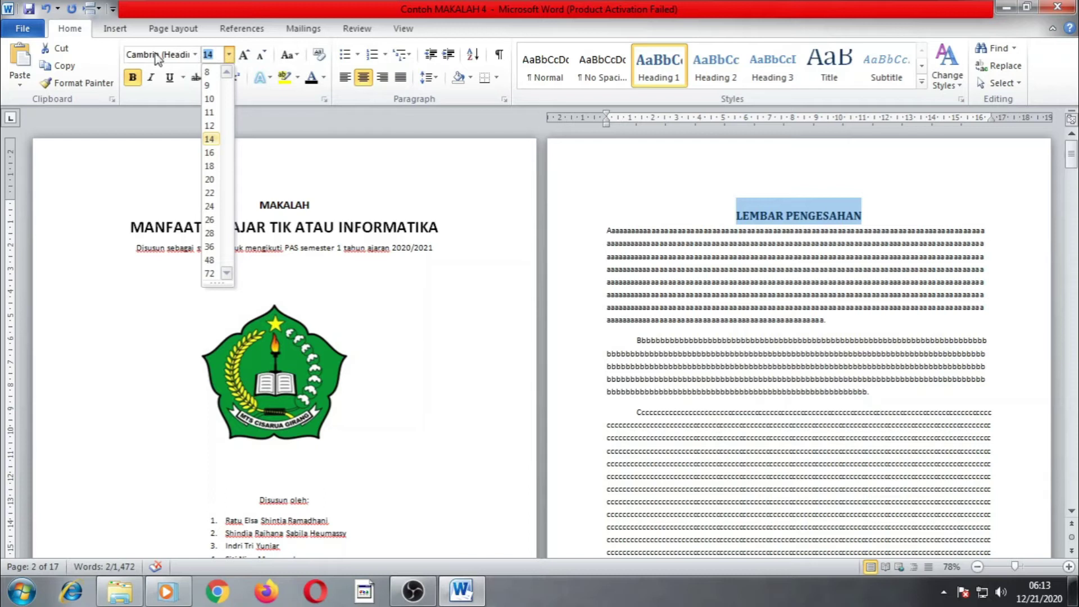
pyautogui.click(684, 266)
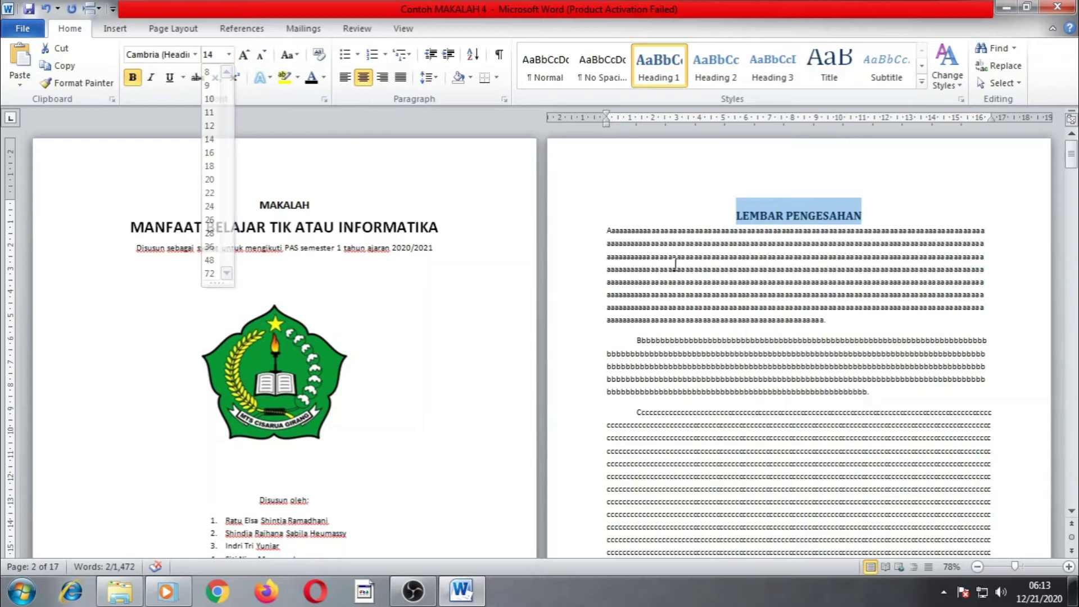
# Format the KATA PENGANTAR title as Heading 1 with black, centred text.
pyautogui.scroll(-15, 763, 292)
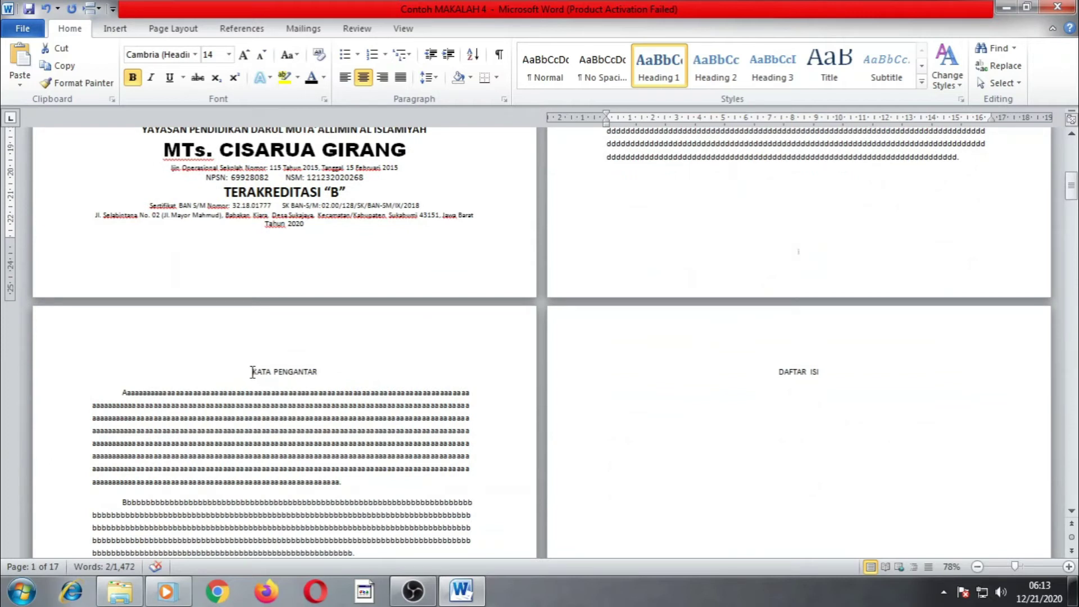
pyautogui.moveTo(253, 372); pyautogui.dragTo(319, 372)
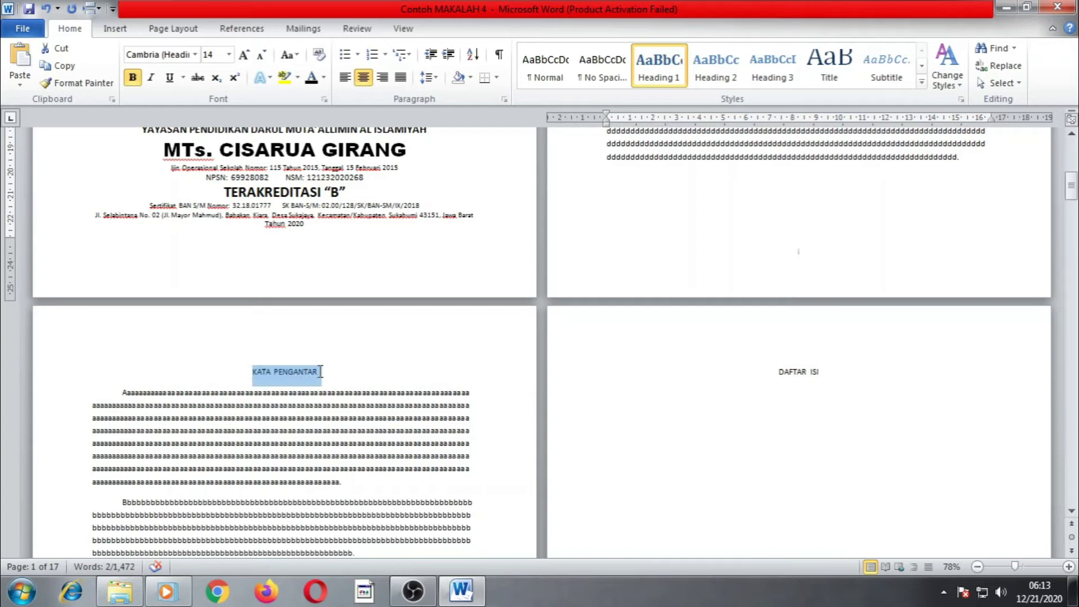
pyautogui.click(658, 67)
pyautogui.click(312, 79)
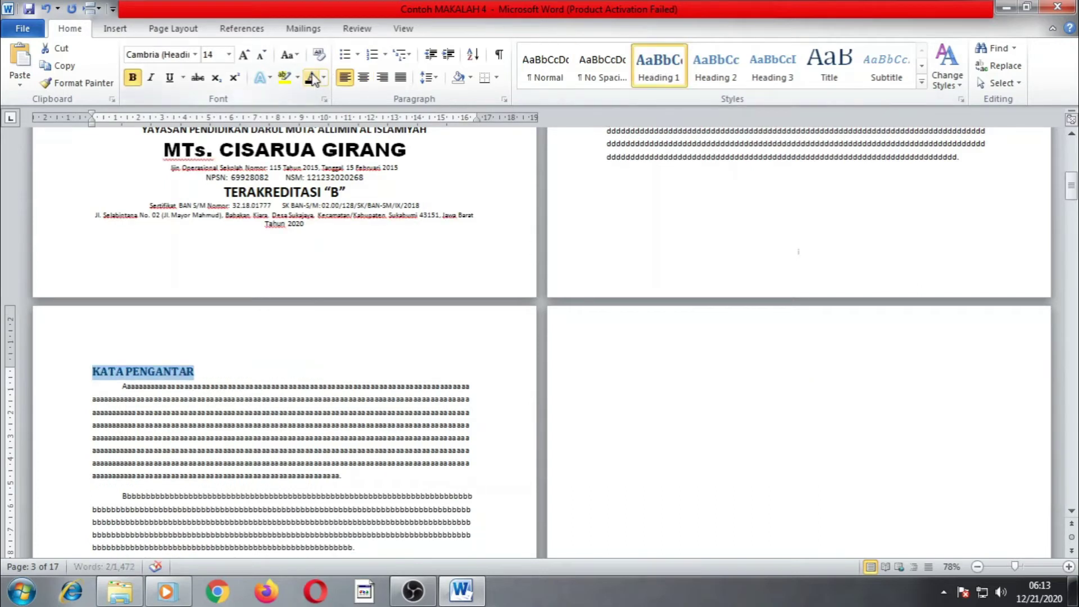
pyautogui.click(363, 79)
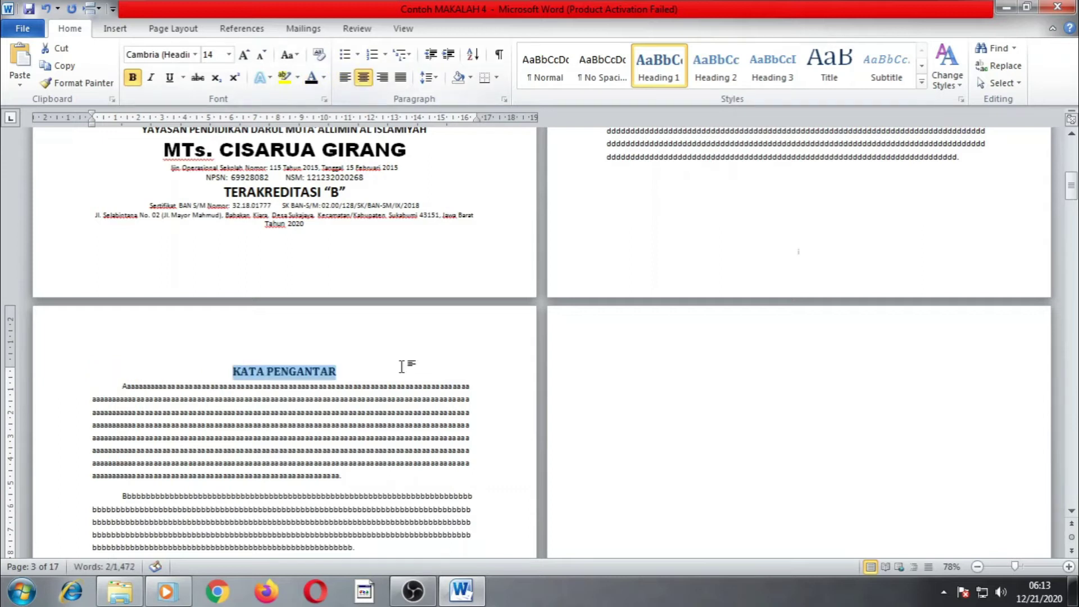
# Insert a page break before DAFTAR ISI so the title starts on its own page after KATA PENGANTAR.
pyautogui.scroll(-4, 459, 410)
pyautogui.scroll(3, 349, 327)
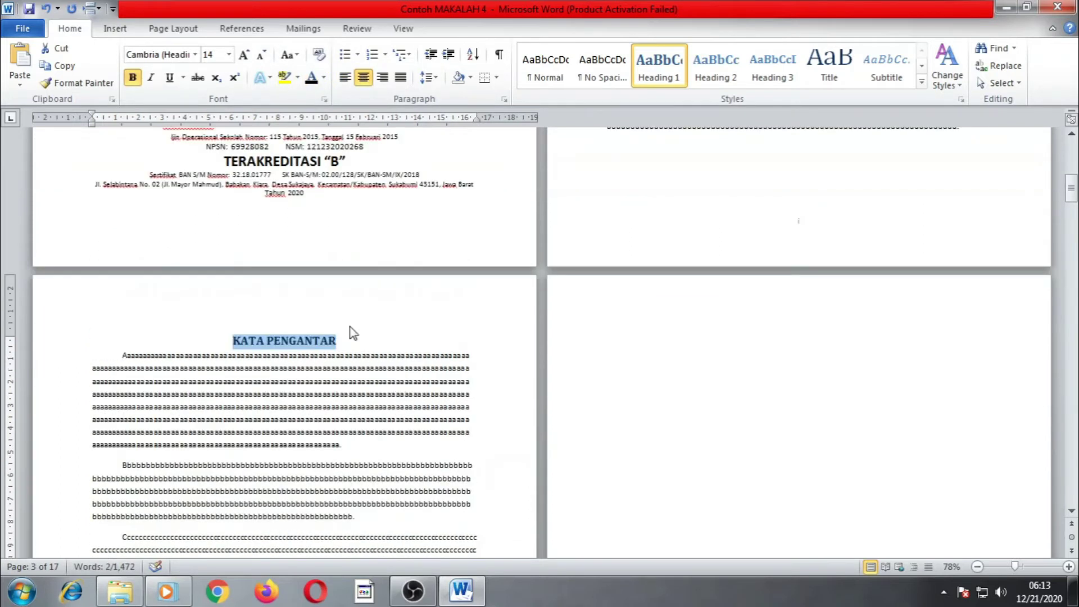
pyautogui.scroll(5, 631, 298)
pyautogui.scroll(10, 655, 344)
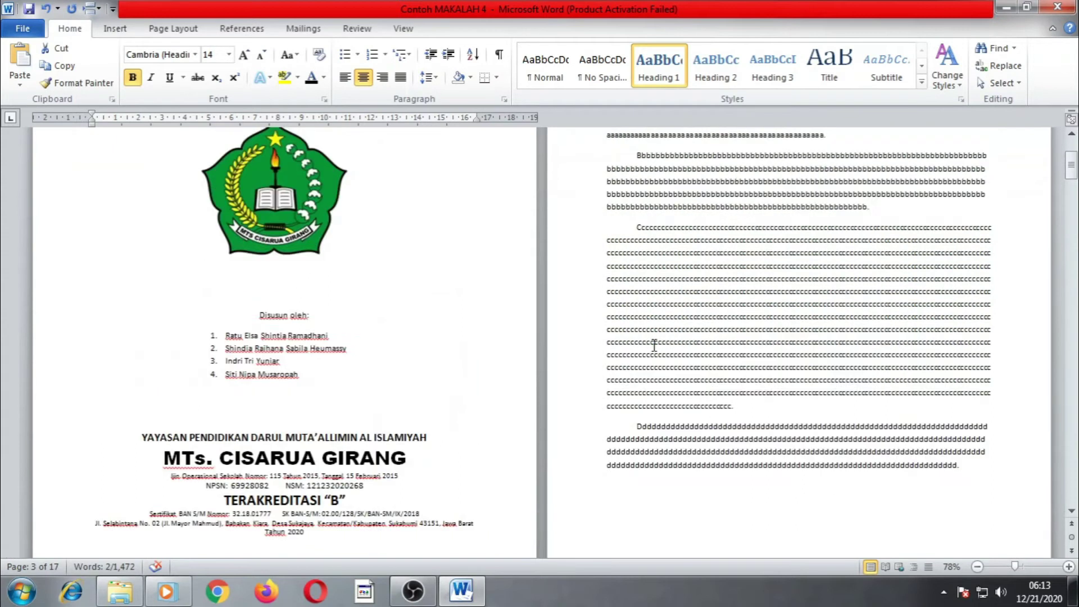
pyautogui.scroll(-8, 655, 345)
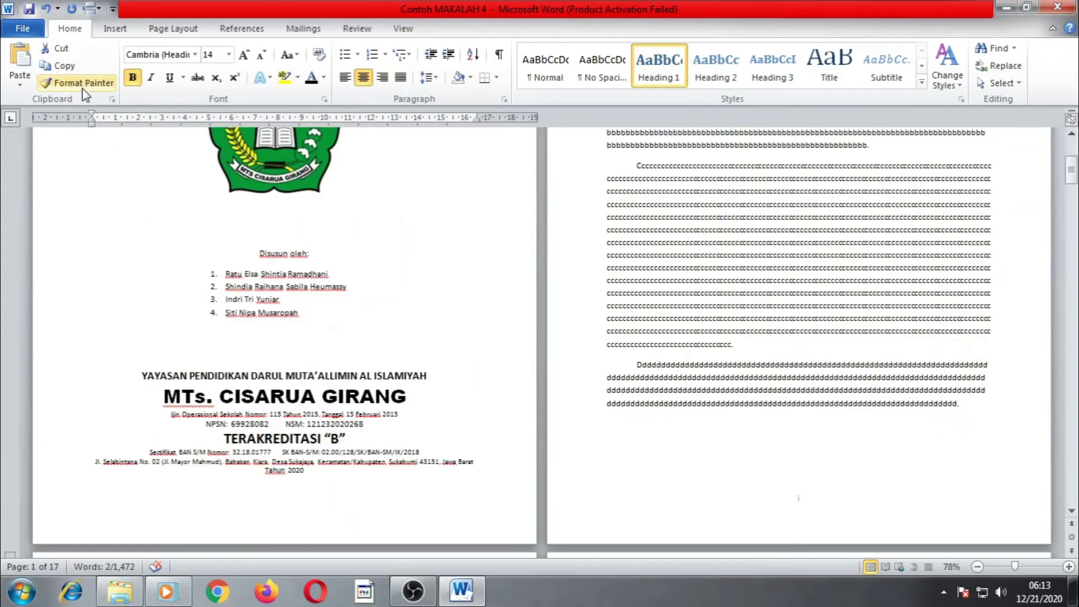
pyautogui.scroll(-14, 744, 356)
pyautogui.scroll(-10, 749, 380)
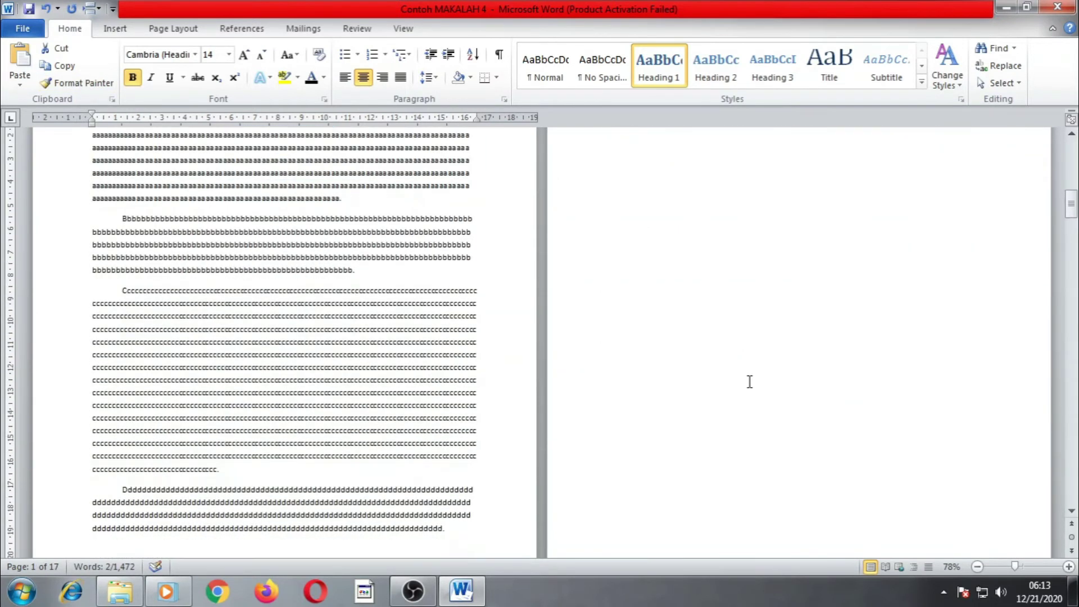
pyautogui.click(343, 337)
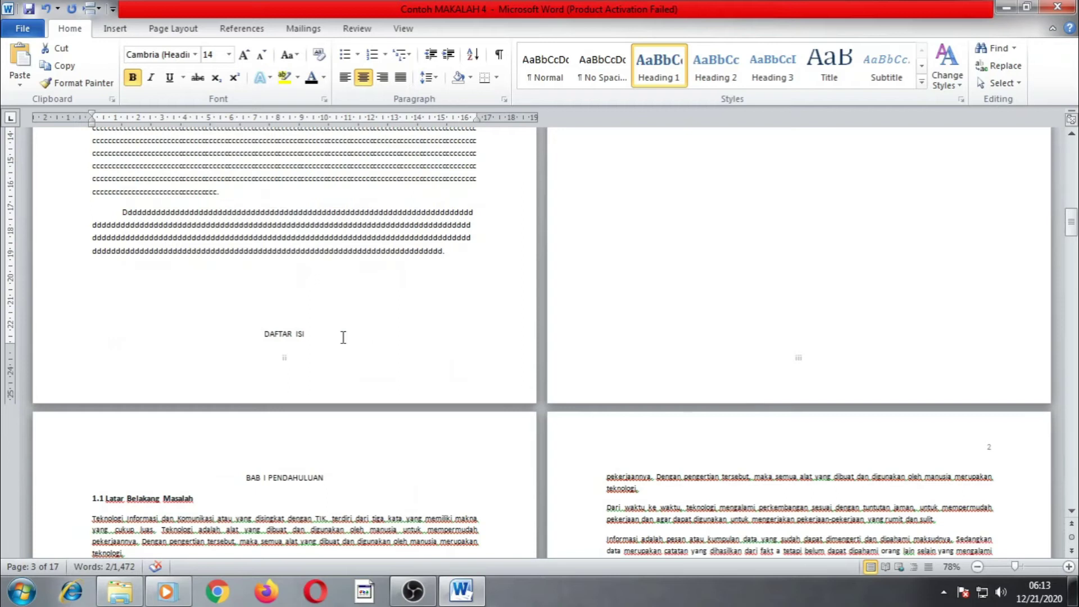
pyautogui.click(277, 313)
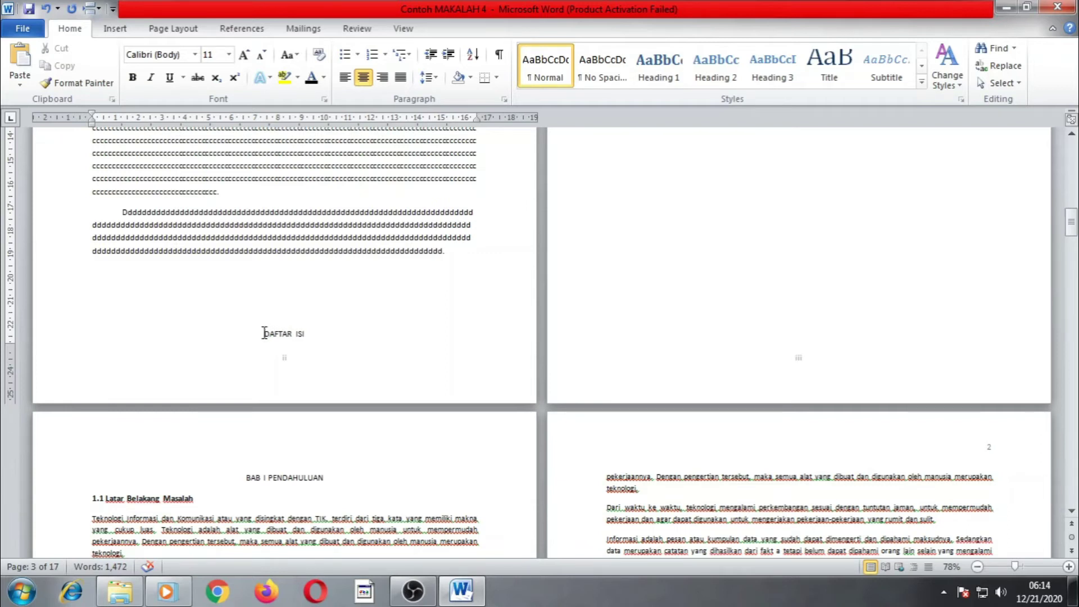
pyautogui.click(264, 333)
pyautogui.hotkey('ctrl', 'Return')
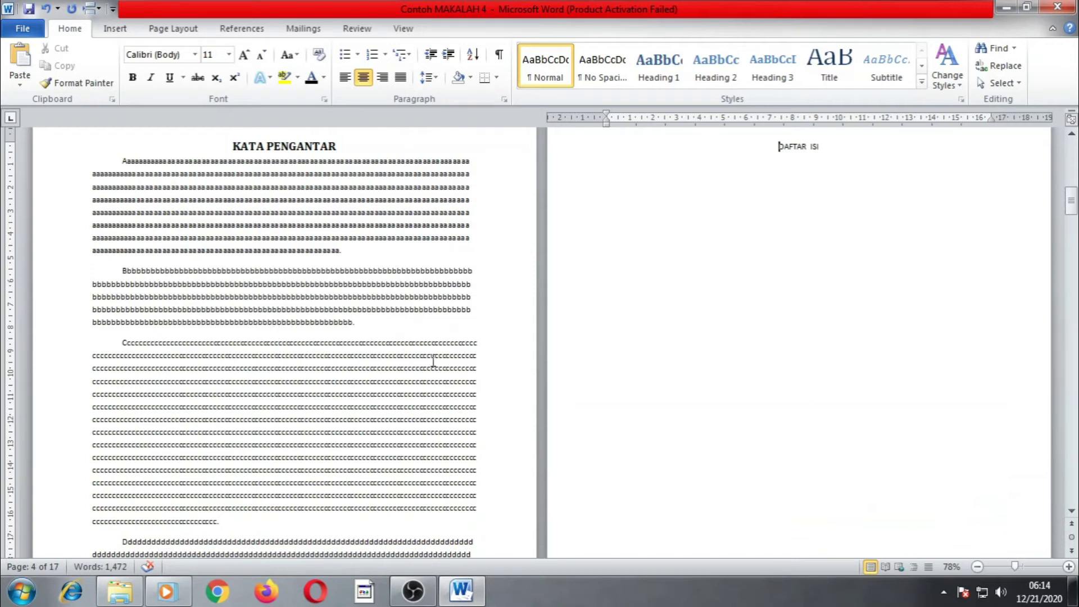
pyautogui.scroll(4, 433, 360)
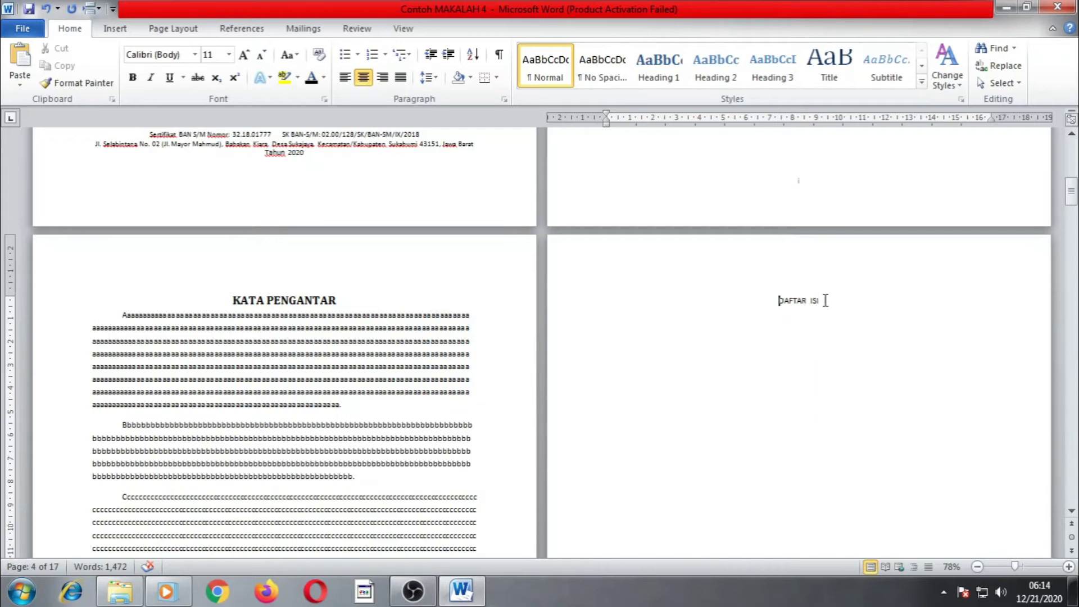
pyautogui.click(653, 84)
pyautogui.hotkey('ctrl', 'z')
pyautogui.hotkey('ctrl', 'z')
# Copy the KATA PENGANTAR heading's formatting onto the DAFTAR ISI title with Format Painter.
pyautogui.click(283, 300)
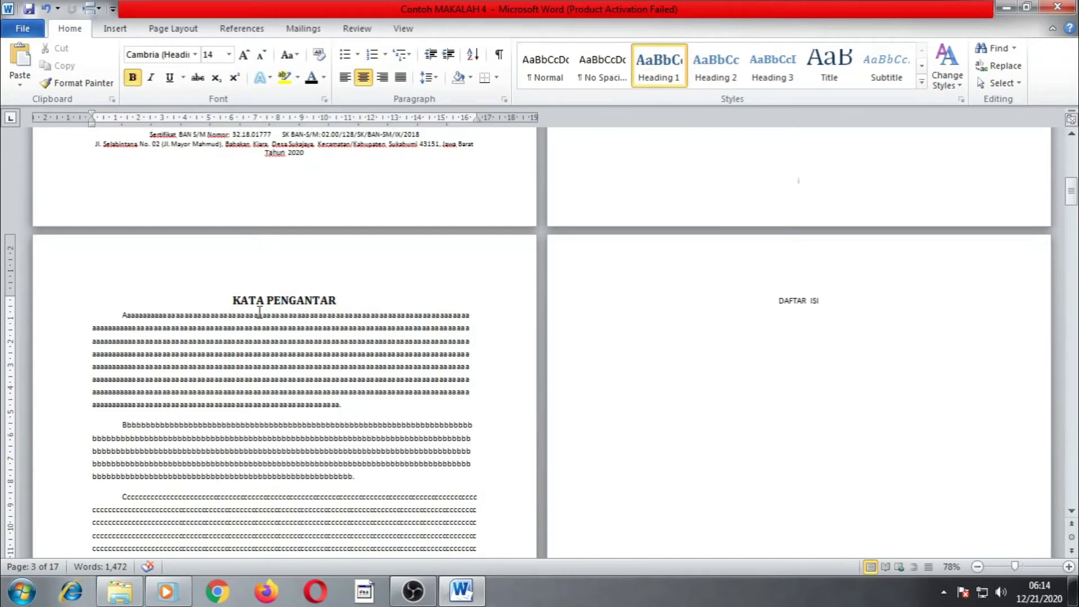
pyautogui.click(82, 83)
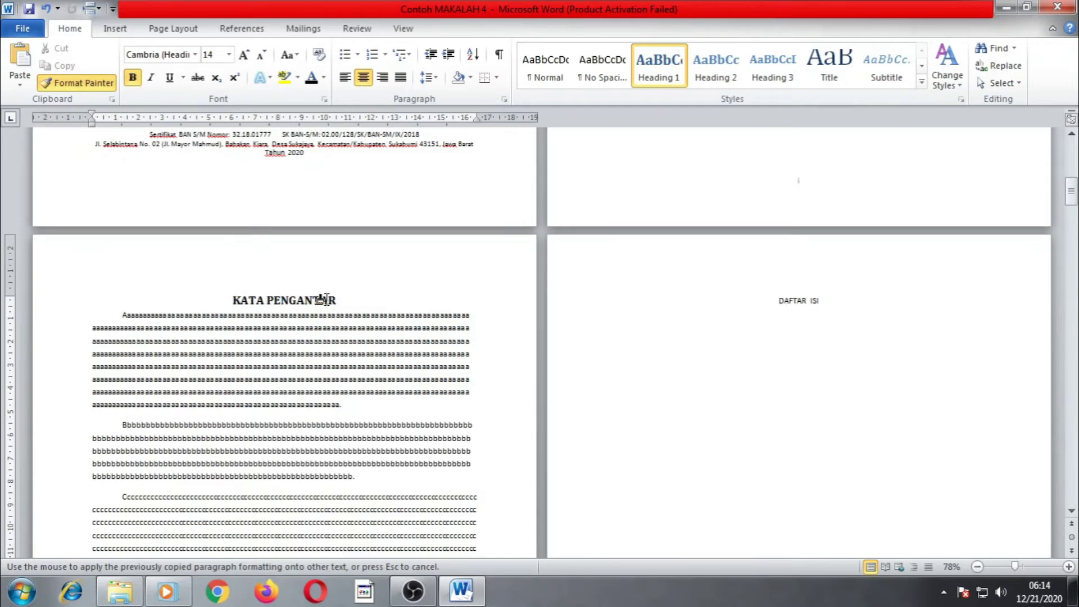
pyautogui.moveTo(778, 302); pyautogui.dragTo(818, 304)
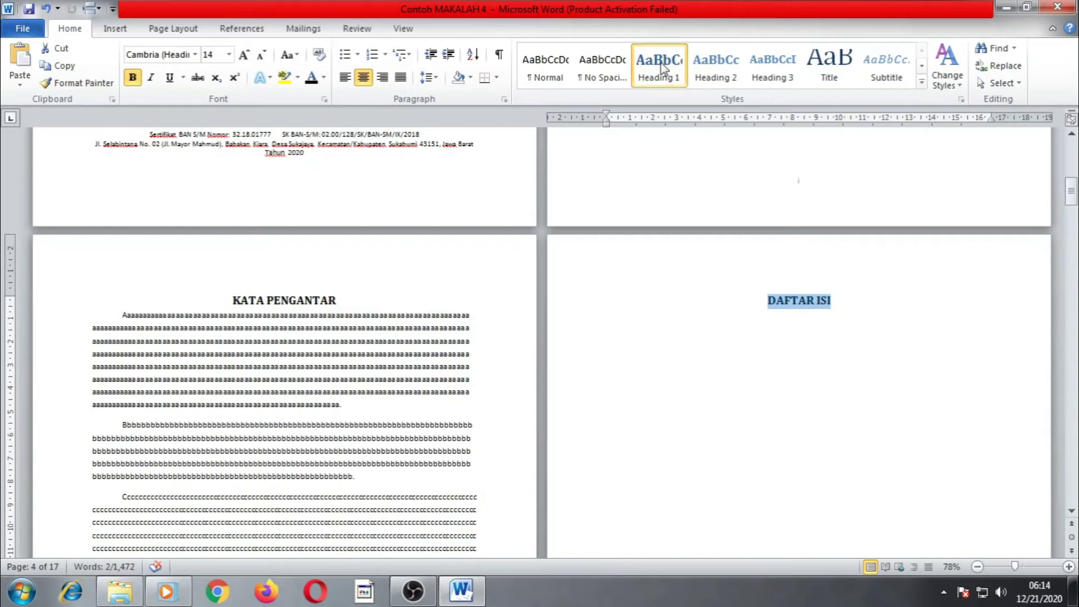
# Format the BAB I PENDAHULUAN title as Heading 1 with black, centred text.
pyautogui.scroll(-15, 769, 409)
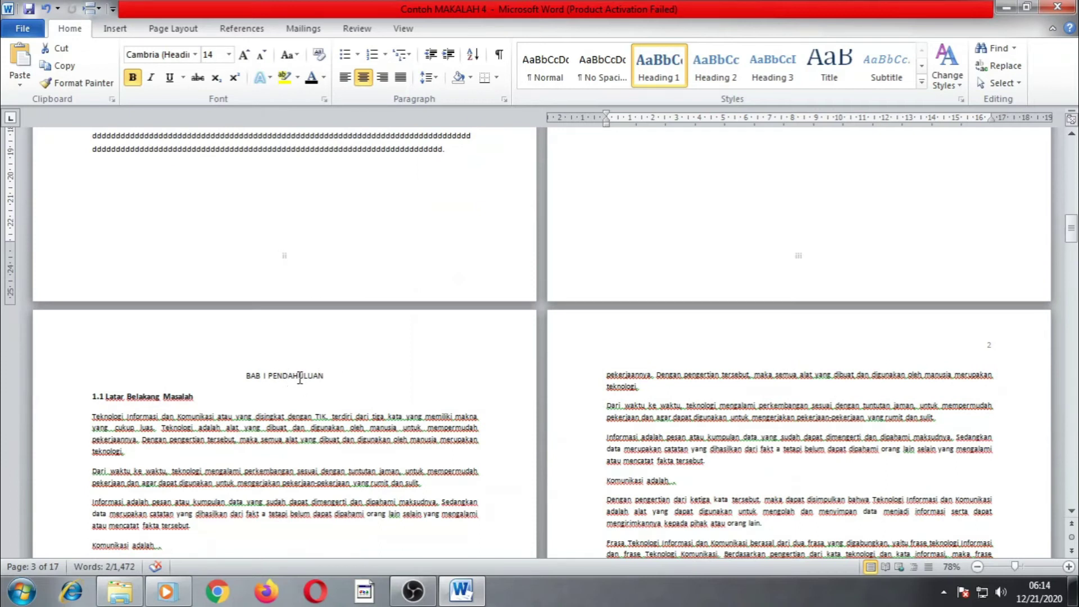
pyautogui.click(289, 378)
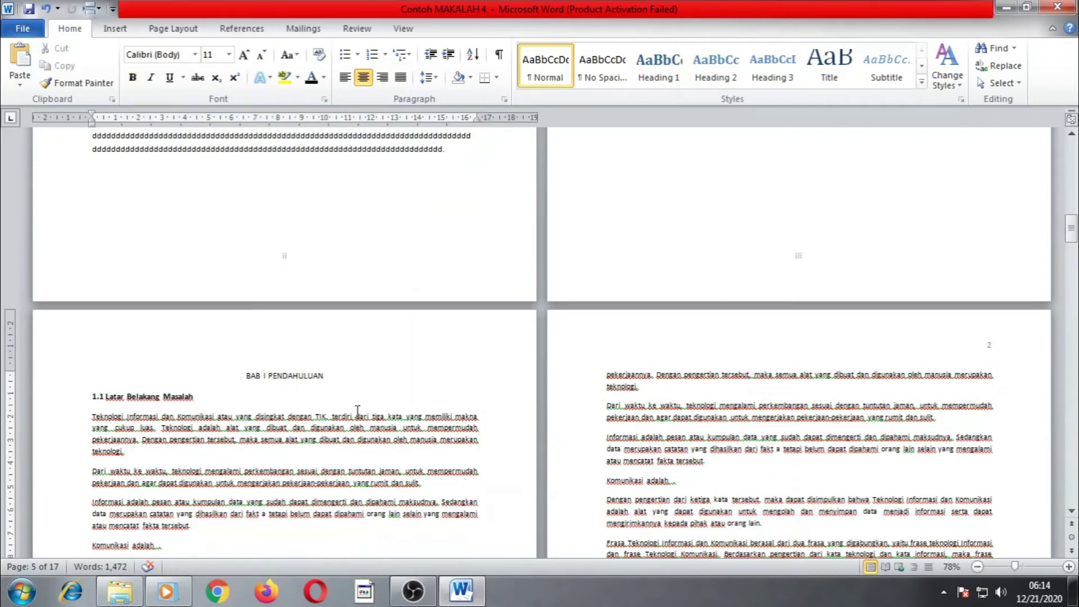
pyautogui.moveTo(246, 375); pyautogui.dragTo(324, 378)
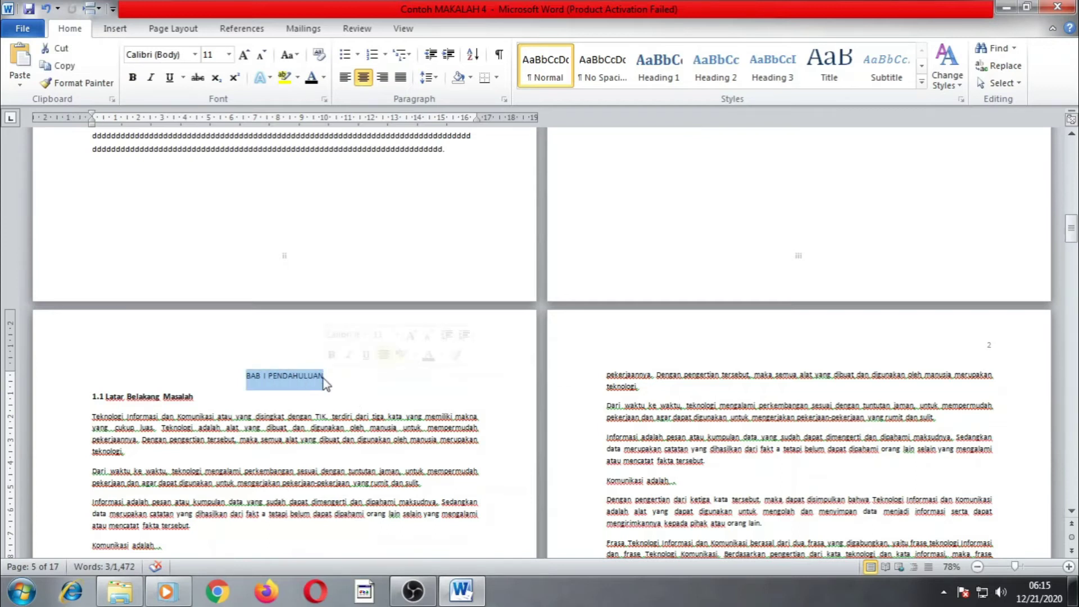
pyautogui.click(650, 80)
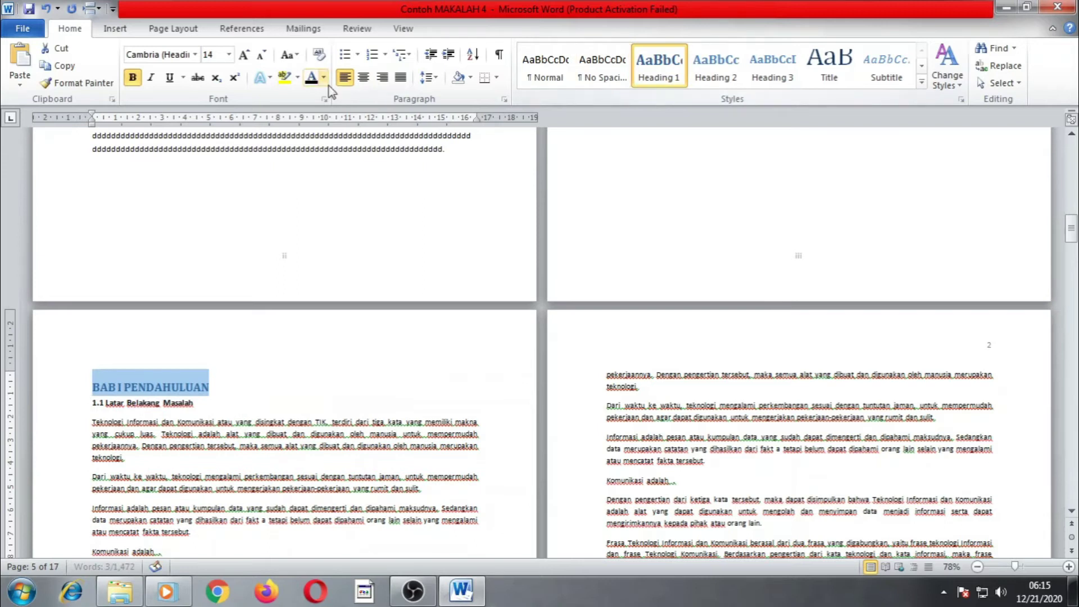
pyautogui.click(363, 78)
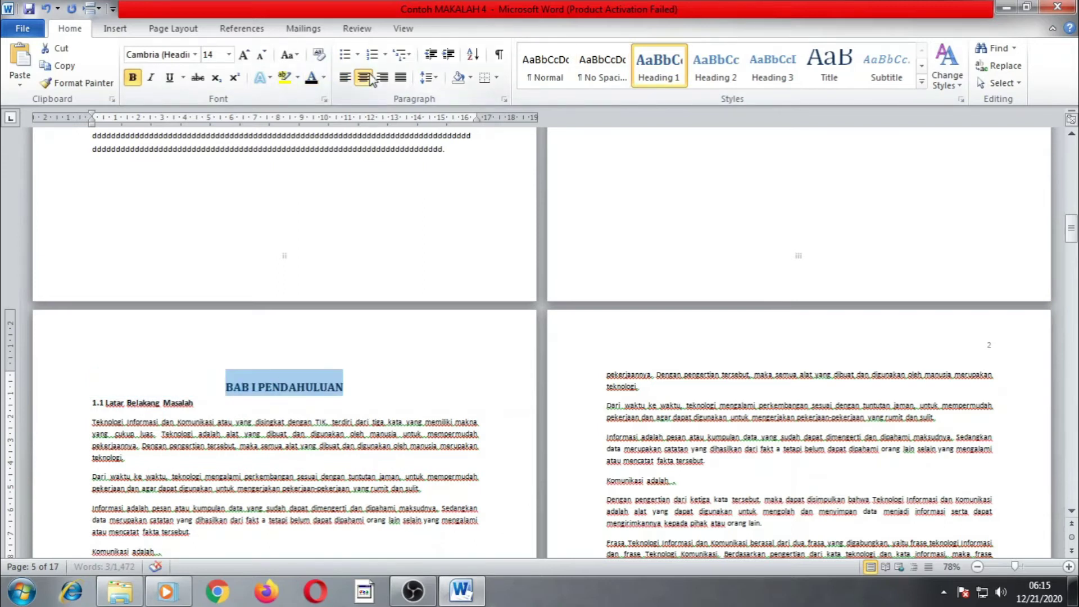
# Copy the BAB I PENDAHULUAN heading's formatting onto the BAB II PEMBAHASAN title with Format Painter.
pyautogui.click(362, 389)
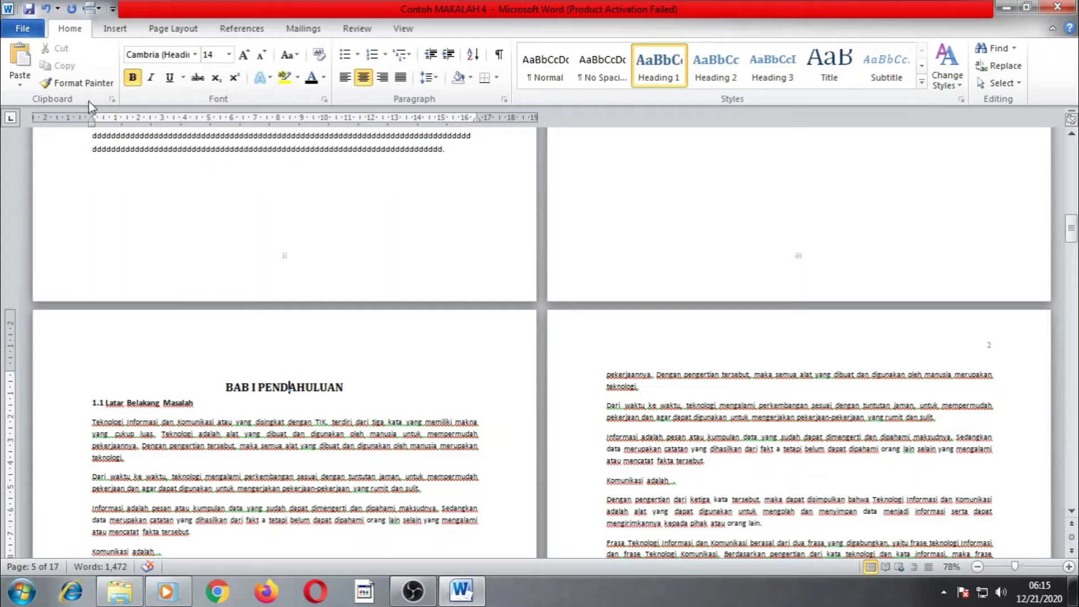
pyautogui.click(79, 82)
pyautogui.scroll(-20, 349, 371)
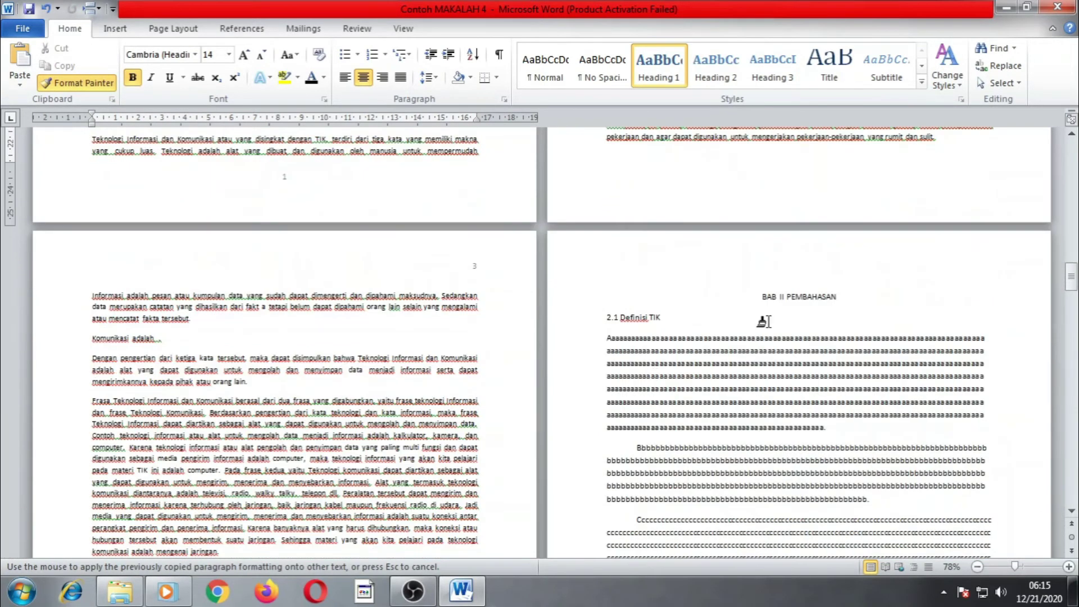
pyautogui.moveTo(762, 295)
pyautogui.mouseDown()
pyautogui.moveTo(836, 296)
pyautogui.moveTo(828, 308)
pyautogui.mouseUp()
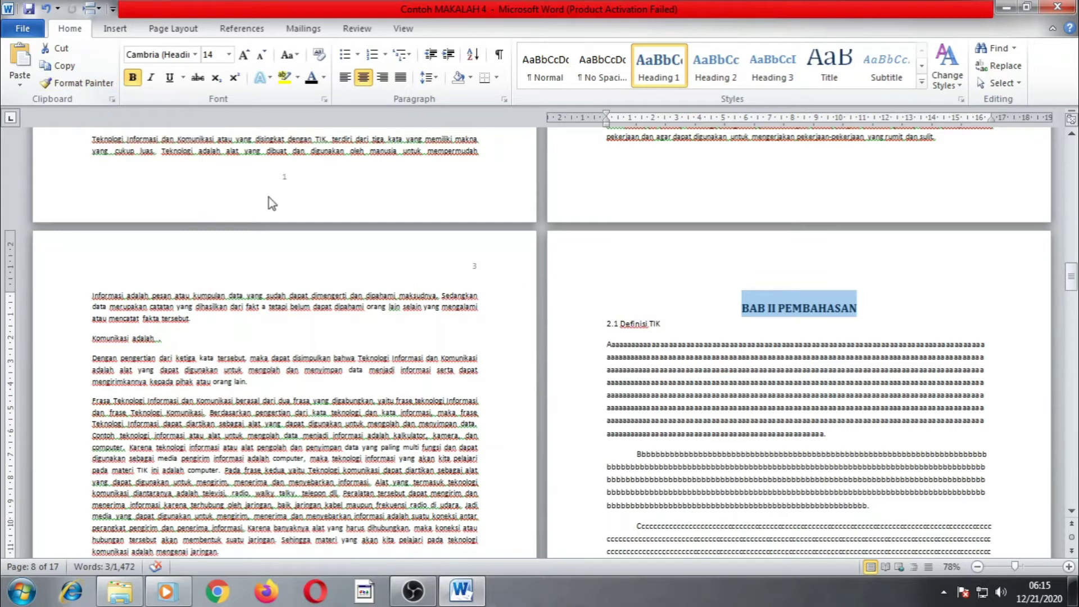
# Copy the BAB II PEMBAHASAN heading's formatting onto the BAB III KESIMPULAN DAN SARAN title with Format Painter.
pyautogui.click(81, 84)
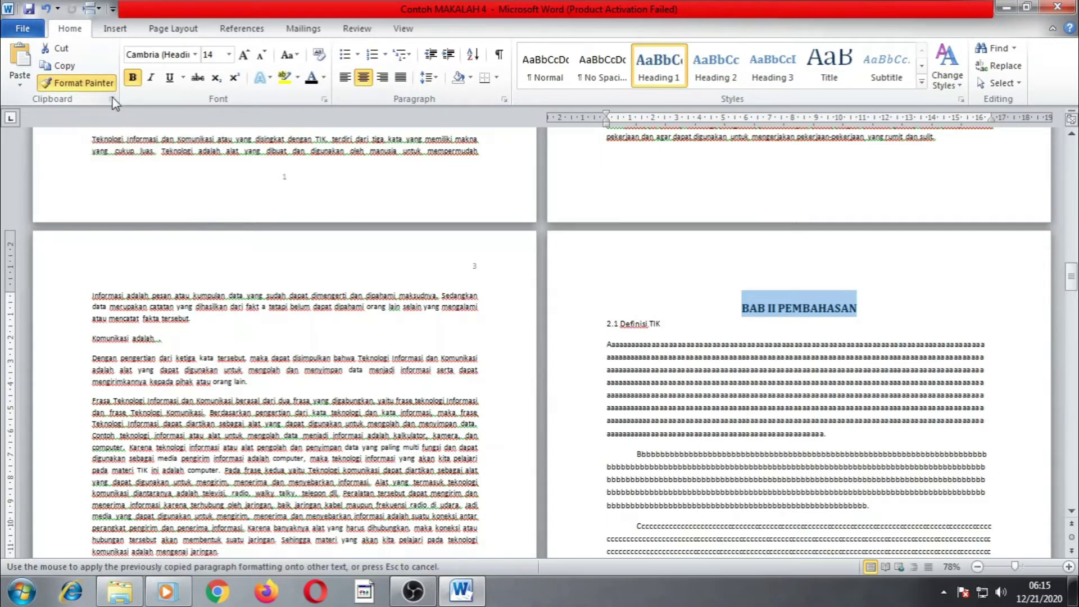
pyautogui.scroll(-10, 775, 411)
pyautogui.scroll(-10, 776, 413)
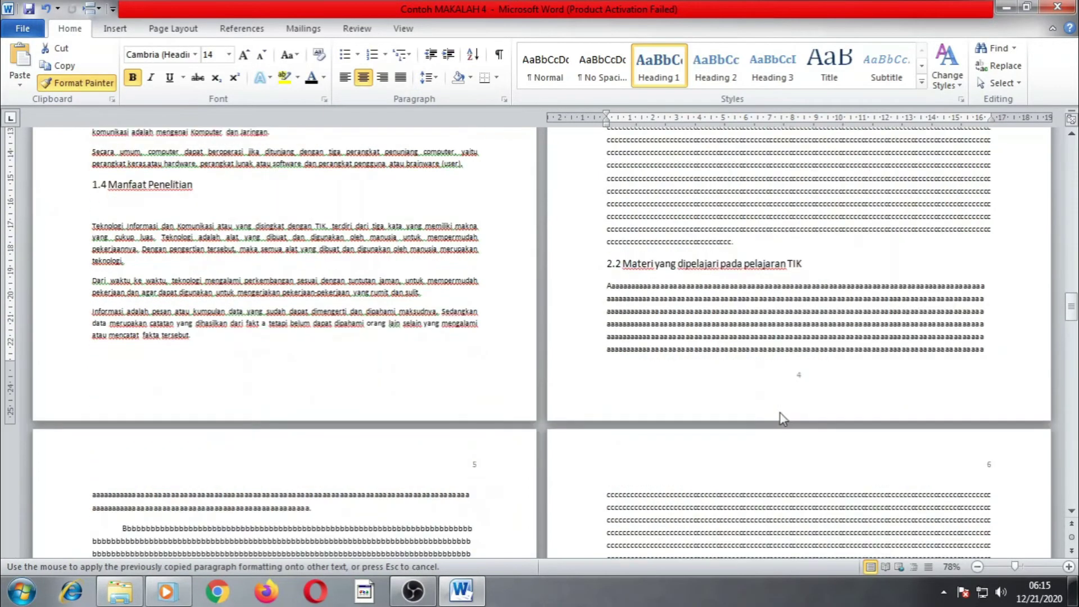
pyautogui.scroll(15, 775, 412)
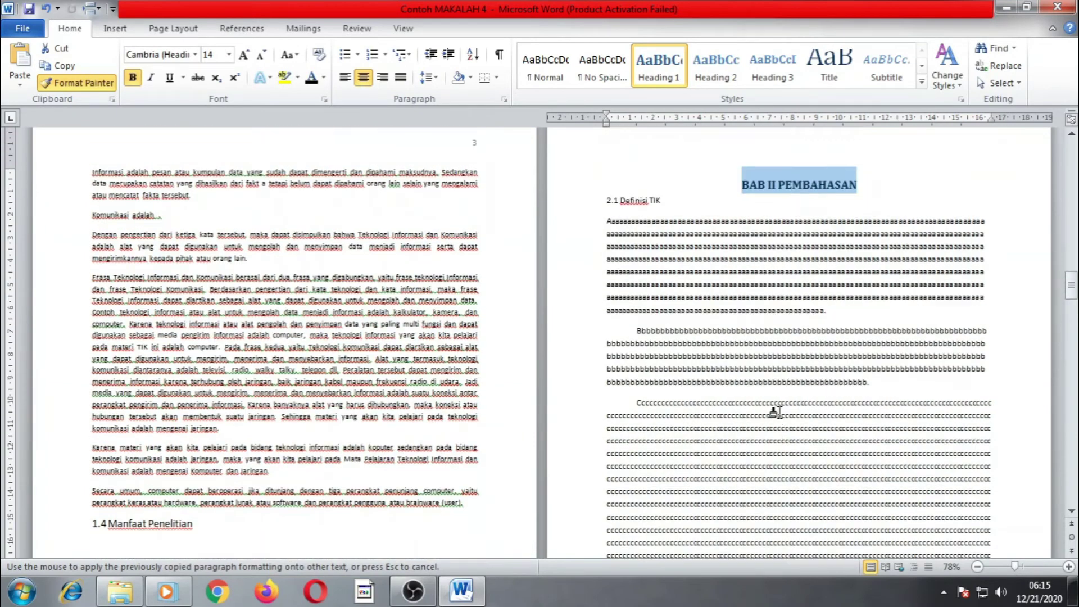
pyautogui.scroll(-18, 775, 413)
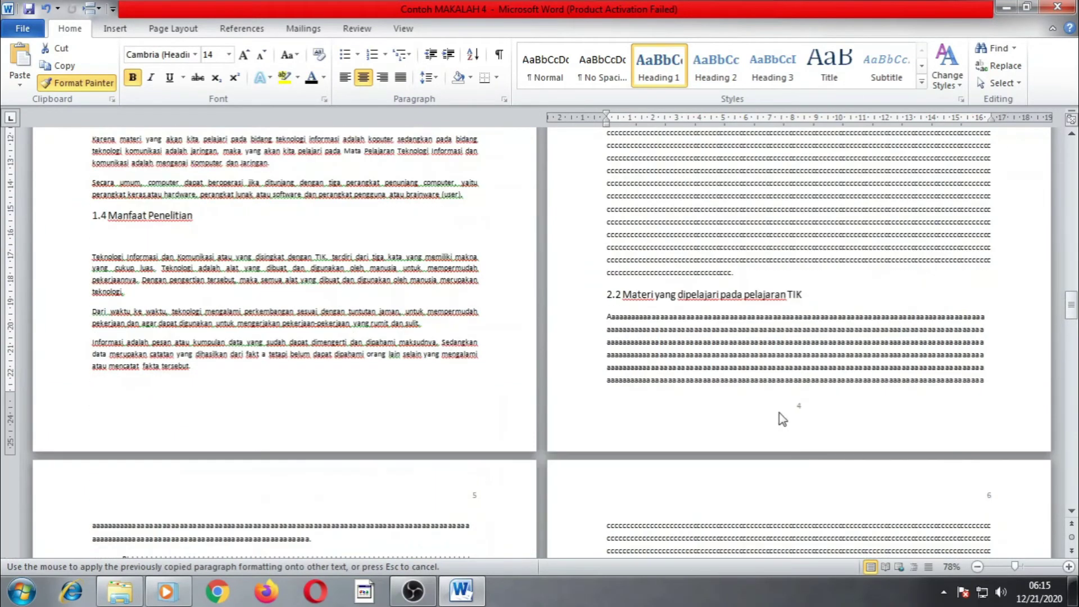
pyautogui.scroll(-8, 773, 413)
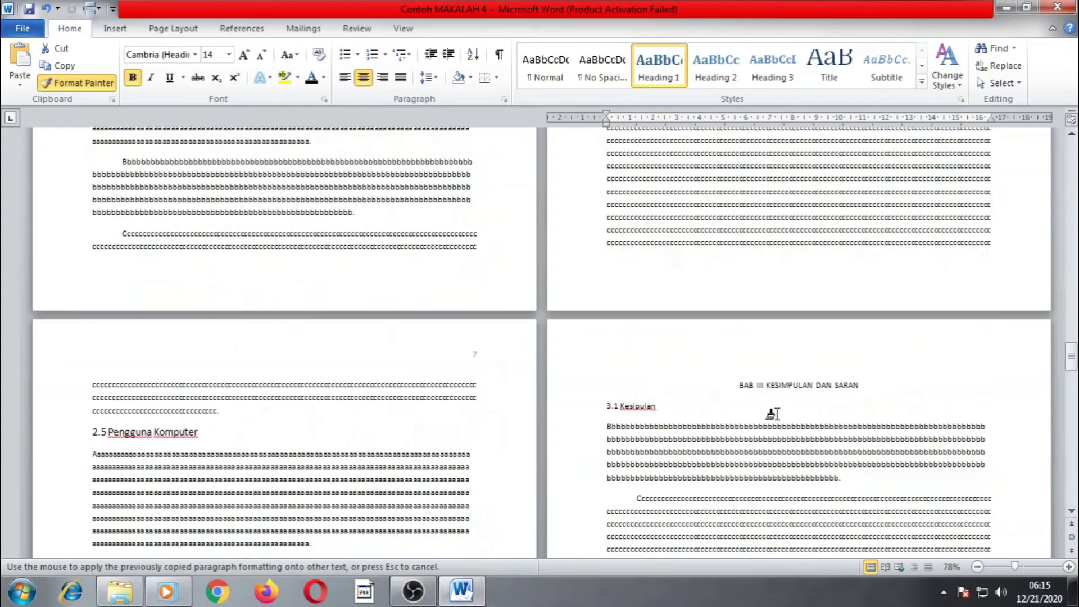
pyautogui.moveTo(735, 388); pyautogui.dragTo(859, 387)
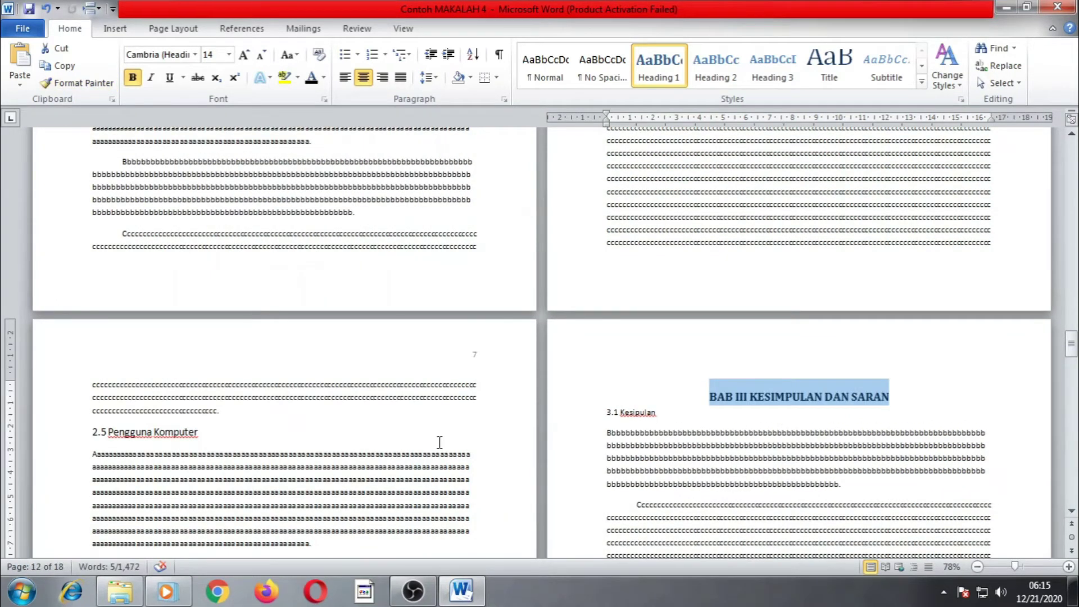
pyautogui.scroll(-2, 441, 443)
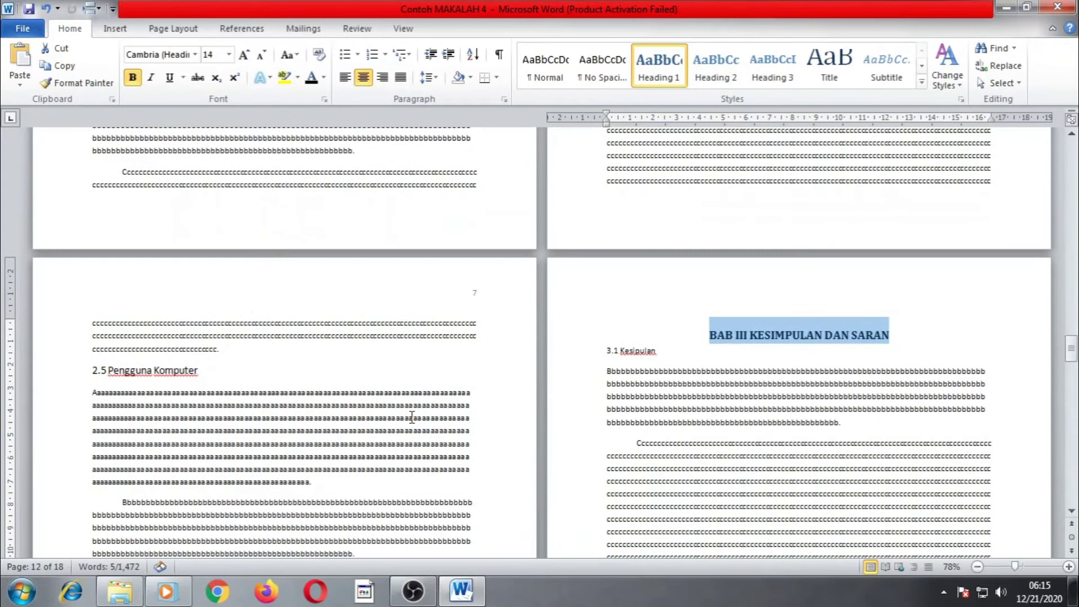
pyautogui.click(83, 81)
pyautogui.scroll(-8, 697, 451)
pyautogui.scroll(-15, 697, 452)
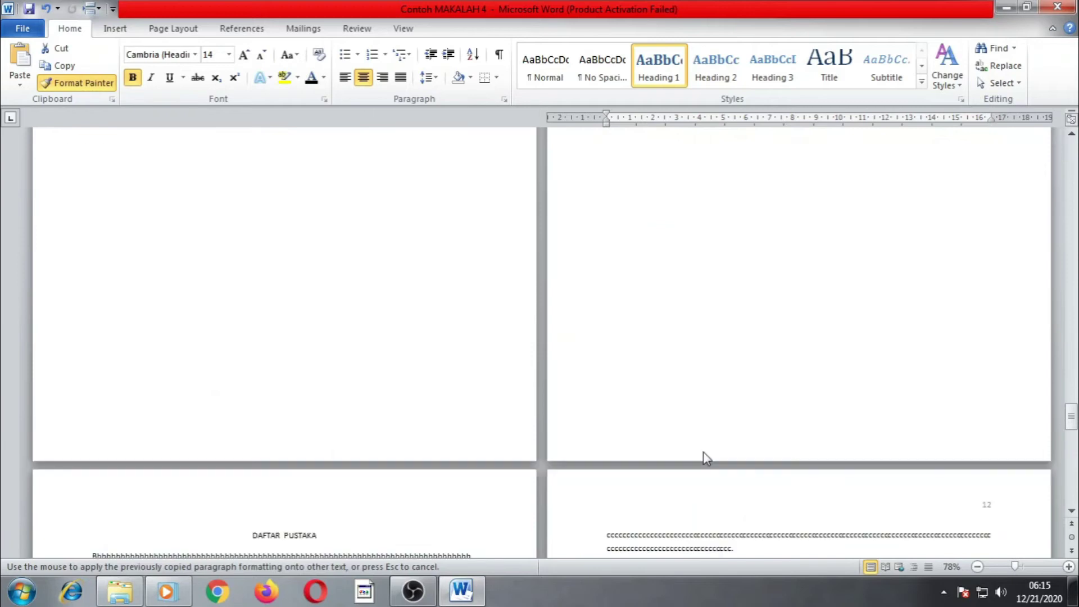
pyautogui.scroll(-1, 704, 459)
pyautogui.scroll(18, 494, 388)
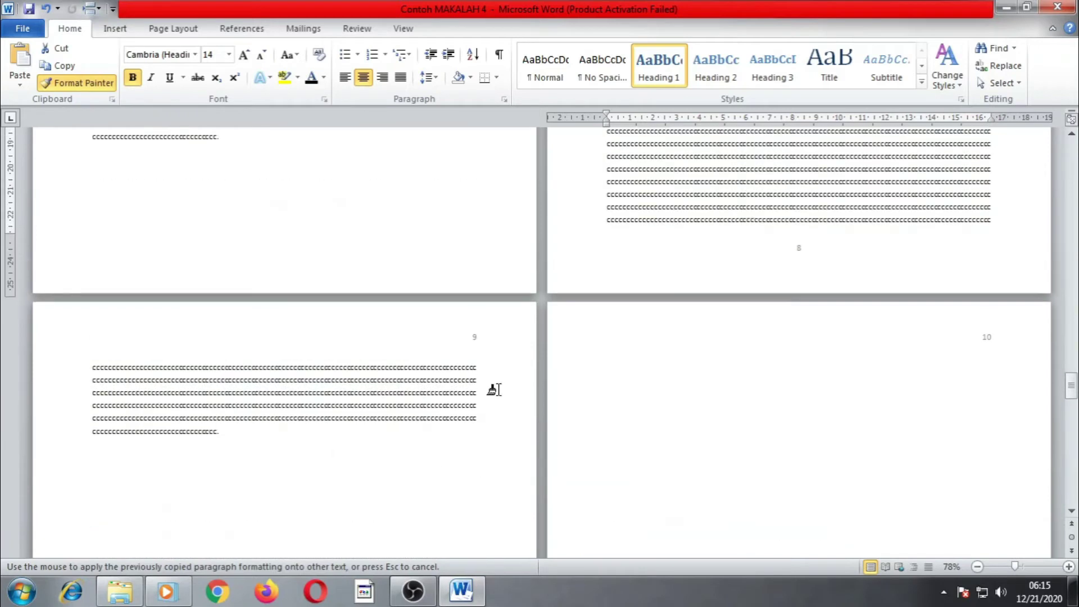
pyautogui.scroll(-18, 494, 389)
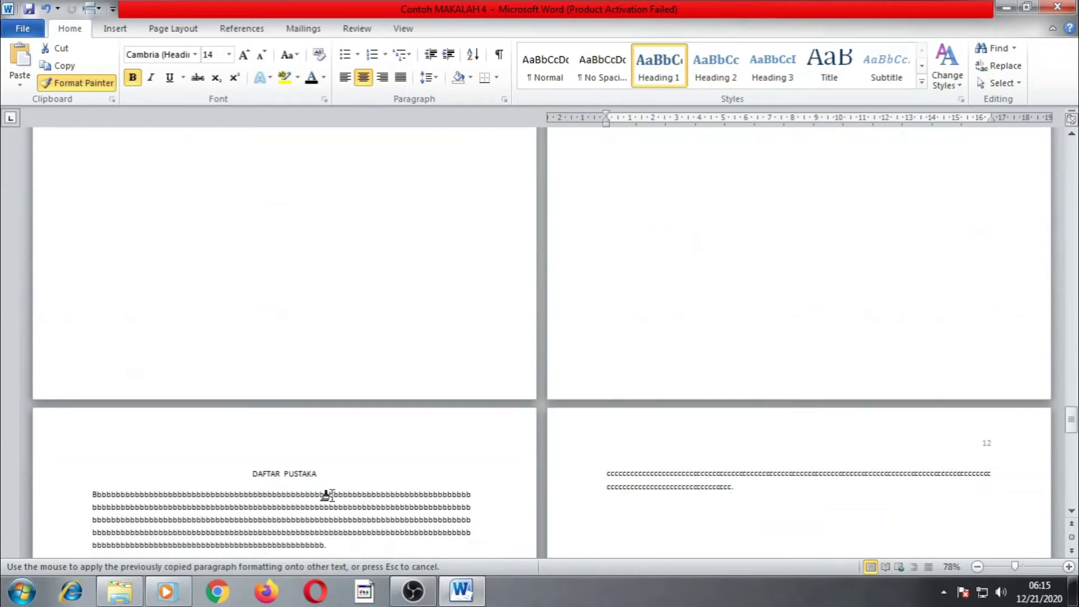
pyautogui.scroll(18, 441, 332)
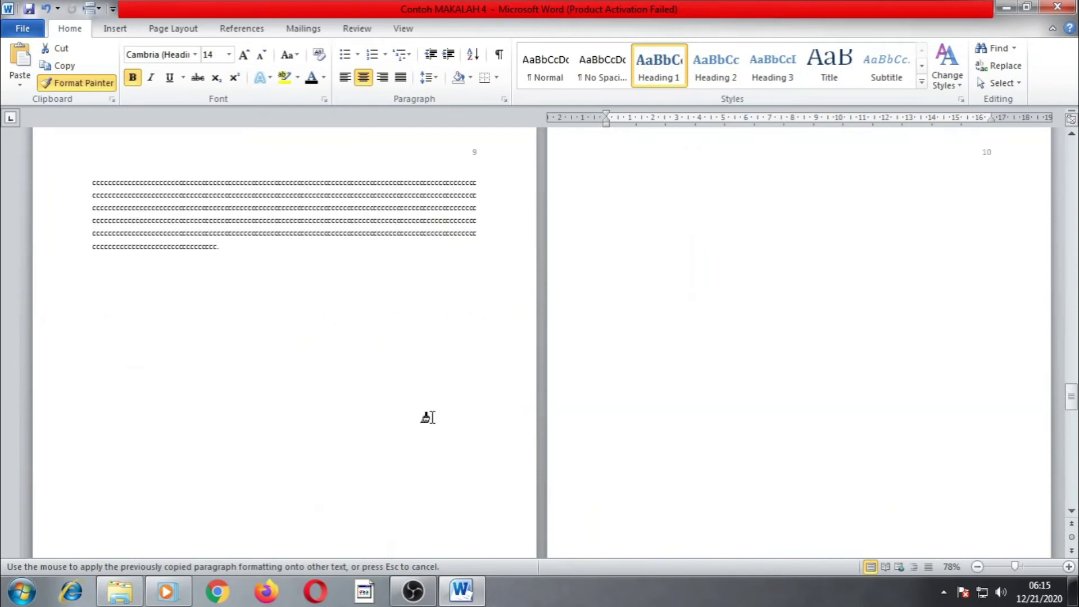
pyautogui.scroll(2, 449, 423)
# Remove the blank page and the empty line above the DAFTAR PUSTAKA title so it starts at the top of page 10.
pyautogui.click(682, 346)
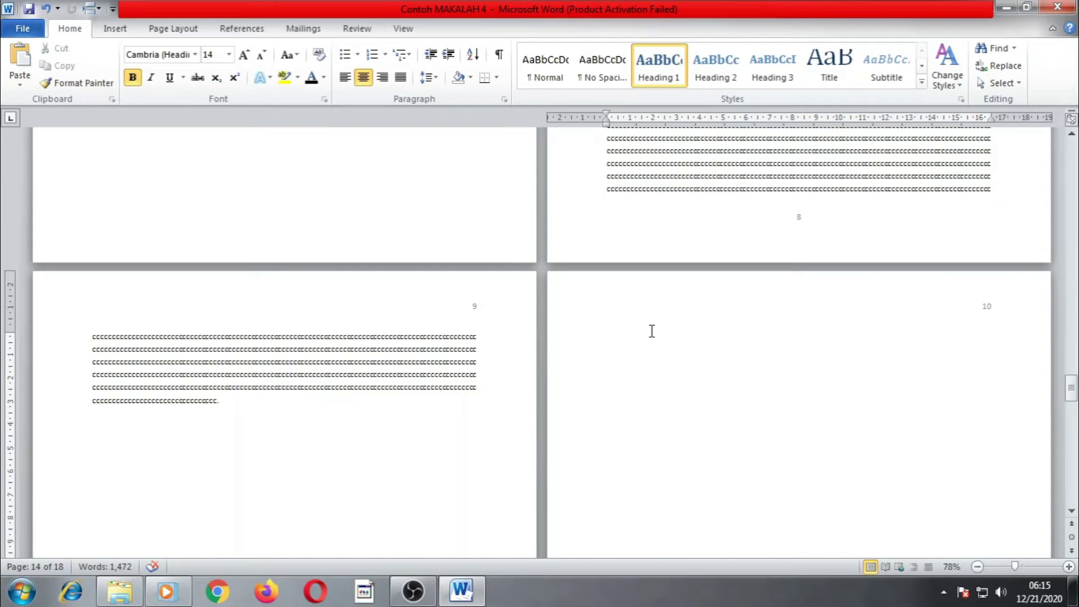
pyautogui.hotkey('ctrl', 'z')
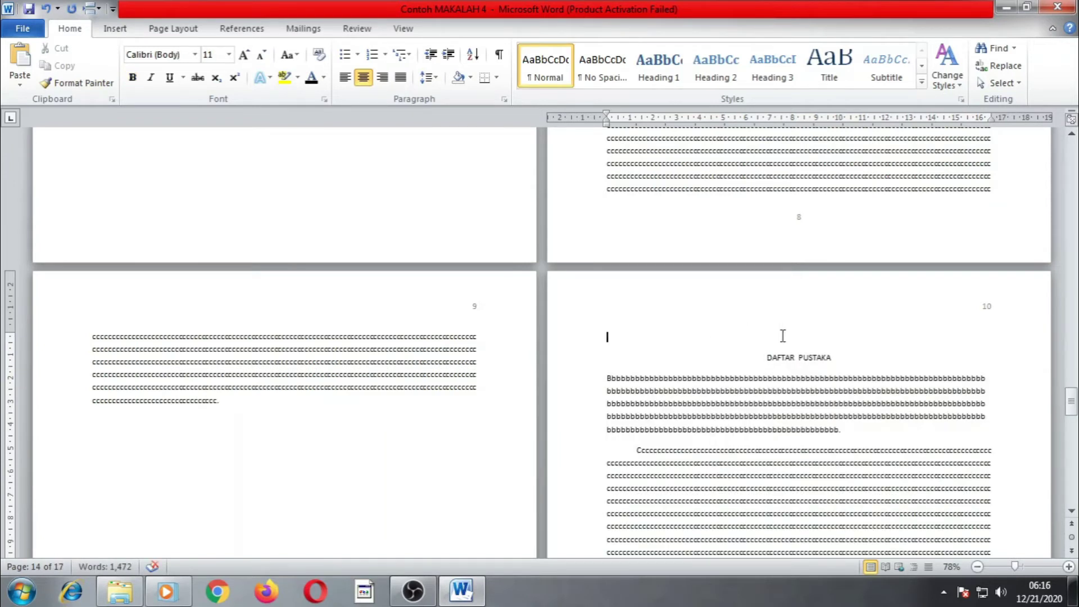
pyautogui.hotkey('ctrl', 'l')
pyautogui.press('Delete')
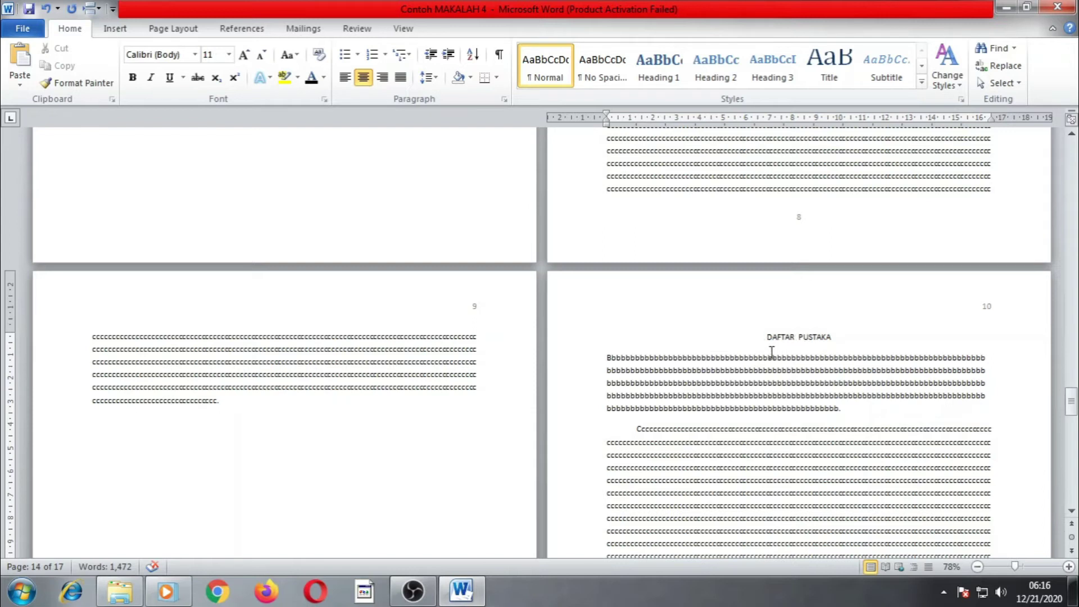
# Copy the BAB III KESIMPULAN DAN SARAN heading's formatting onto the DAFTAR PUSTAKA title with Format Painter.
pyautogui.scroll(10, 772, 354)
pyautogui.scroll(3, 772, 360)
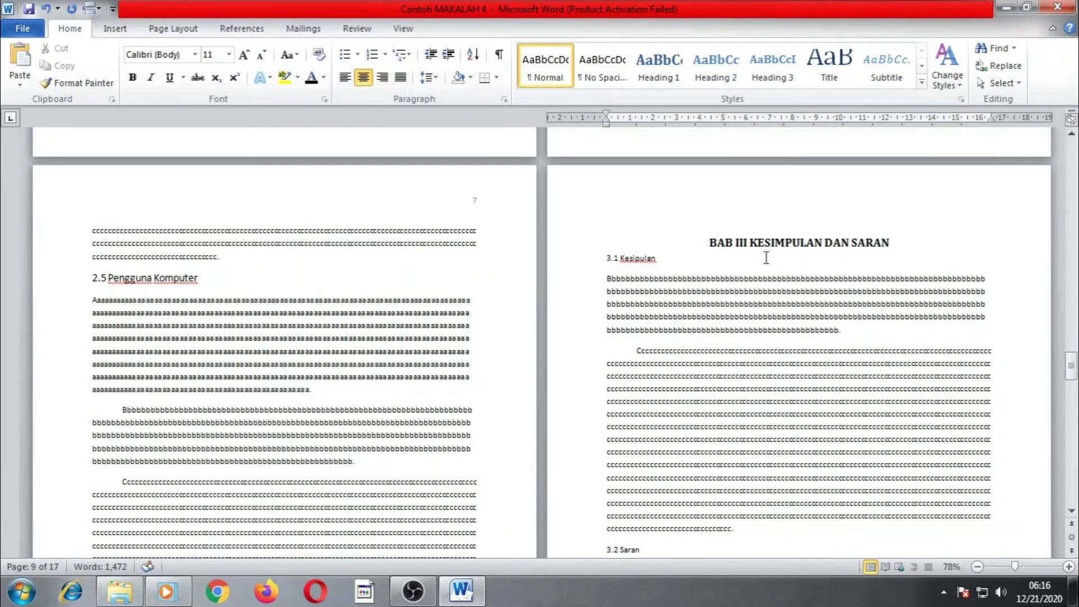
pyautogui.click(793, 243)
pyautogui.click(77, 82)
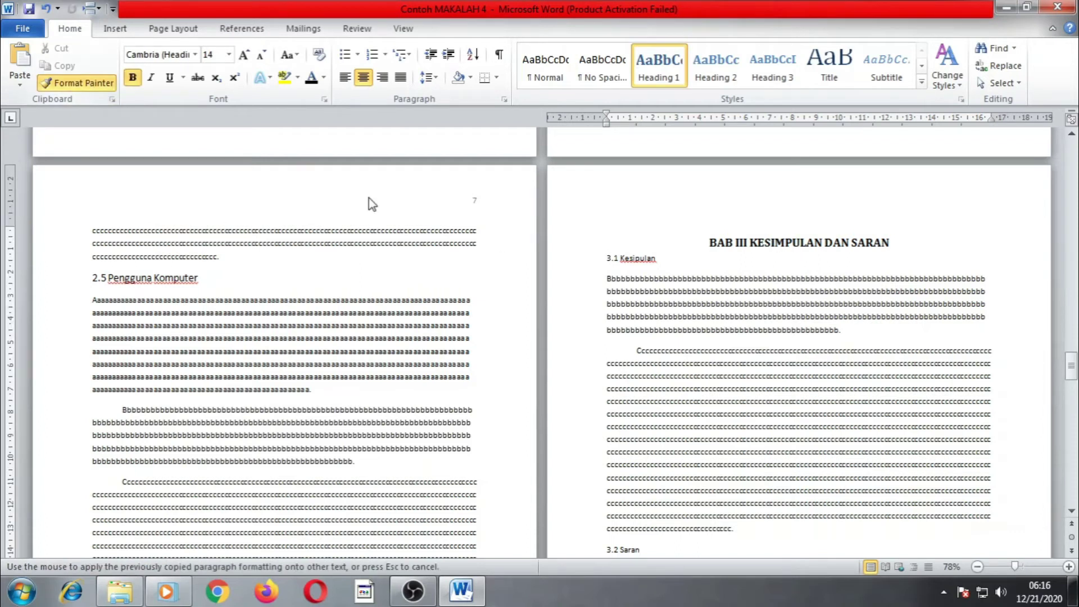
pyautogui.scroll(-10, 782, 378)
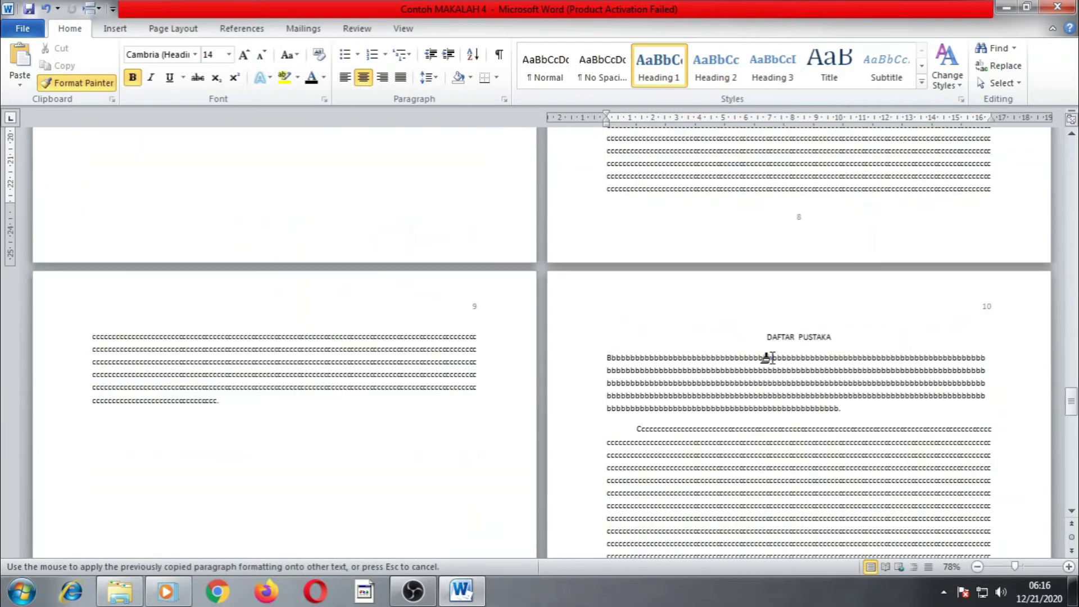
pyautogui.moveTo(767, 337); pyautogui.dragTo(832, 336)
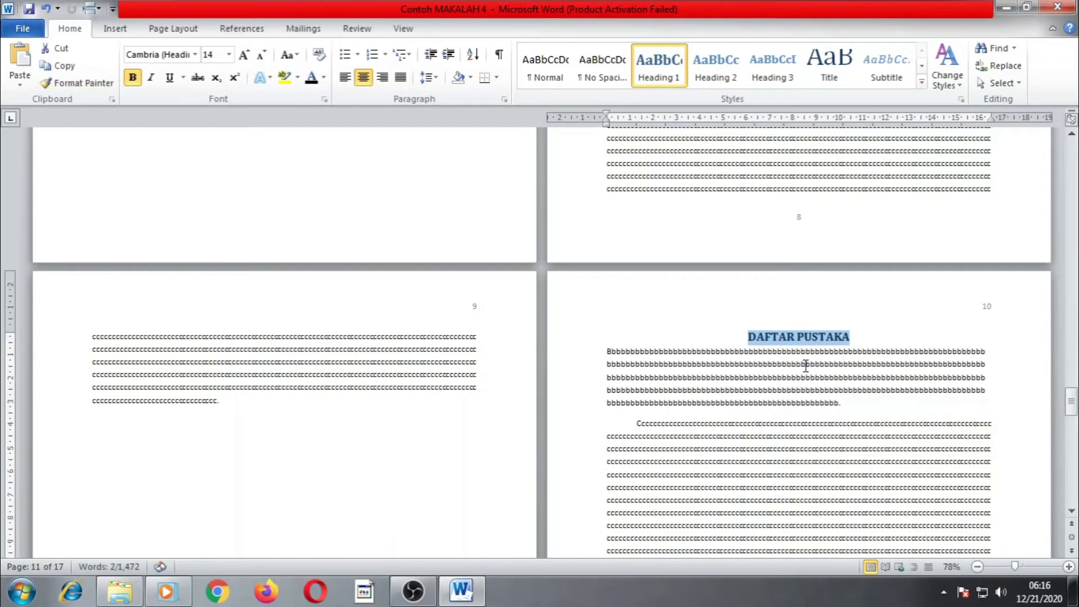
# Copy the DAFTAR PUSTAKA heading's formatting onto the Lampiran 1 title with Format Painter.
pyautogui.scroll(-10, 736, 460)
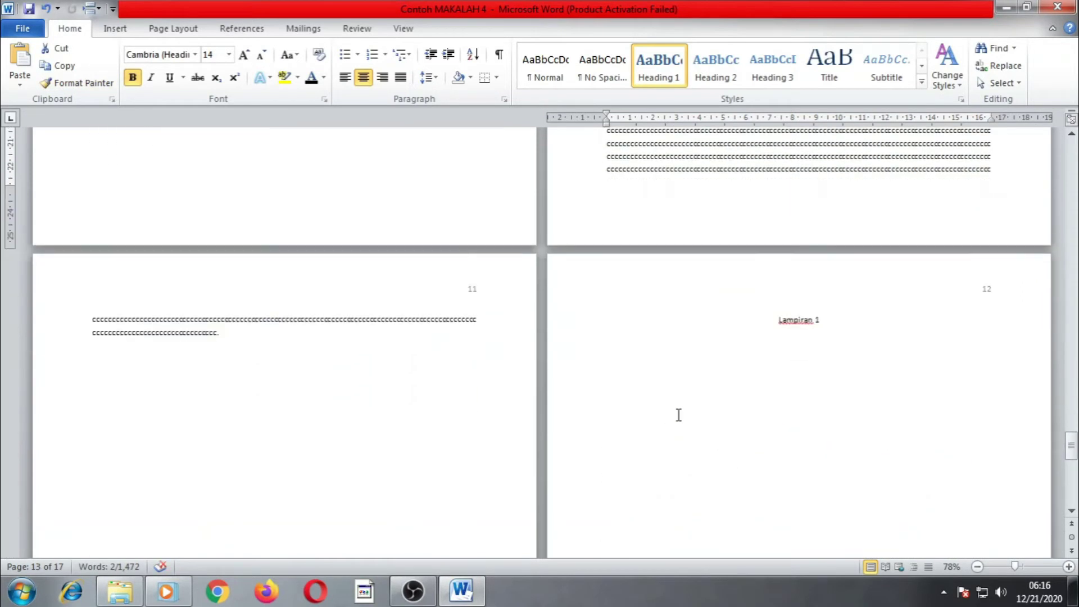
pyautogui.scroll(-1, 678, 415)
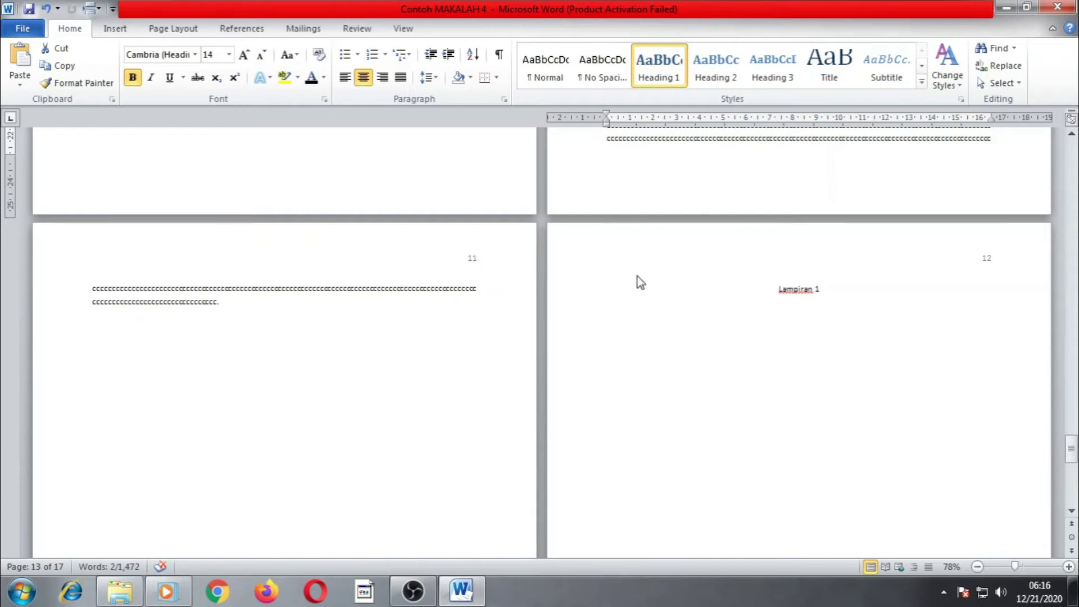
pyautogui.scroll(5, 638, 280)
pyautogui.scroll(-5, 638, 277)
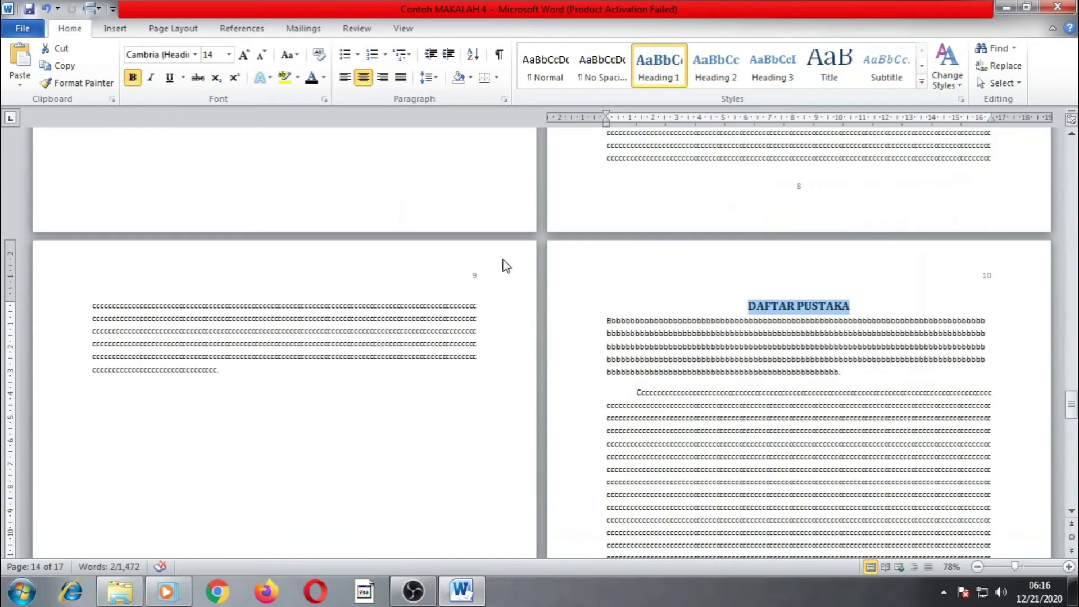
pyautogui.click(81, 83)
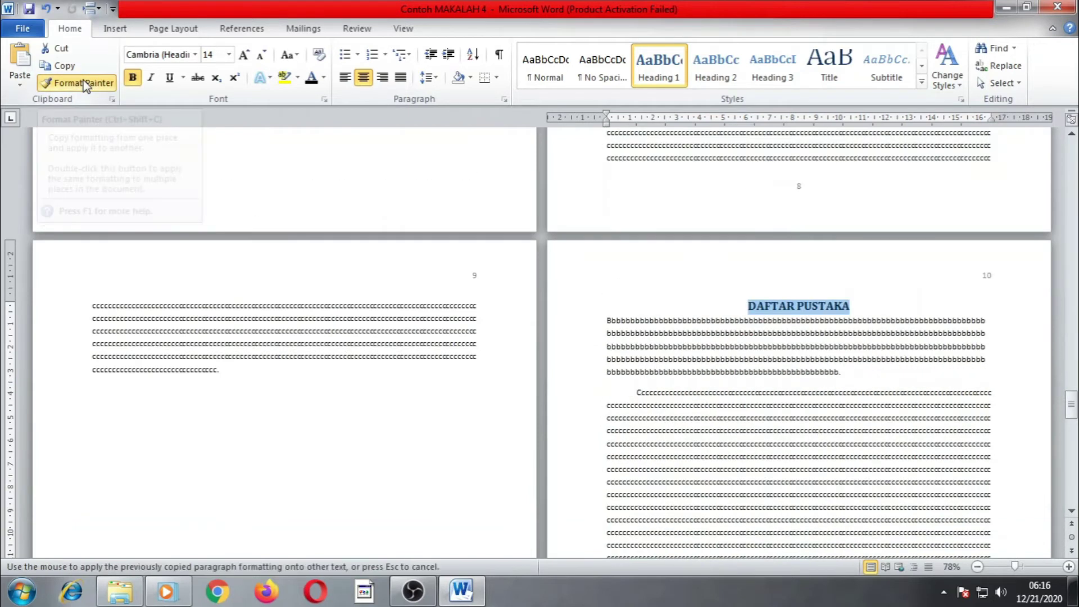
pyautogui.scroll(-10, 699, 385)
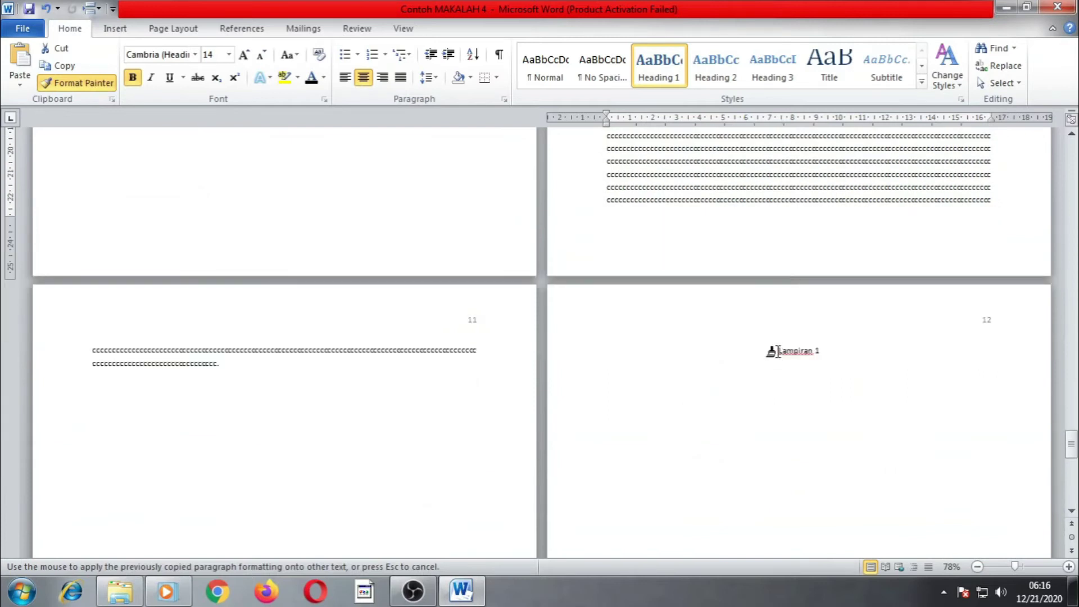
pyautogui.moveTo(778, 352); pyautogui.dragTo(818, 352)
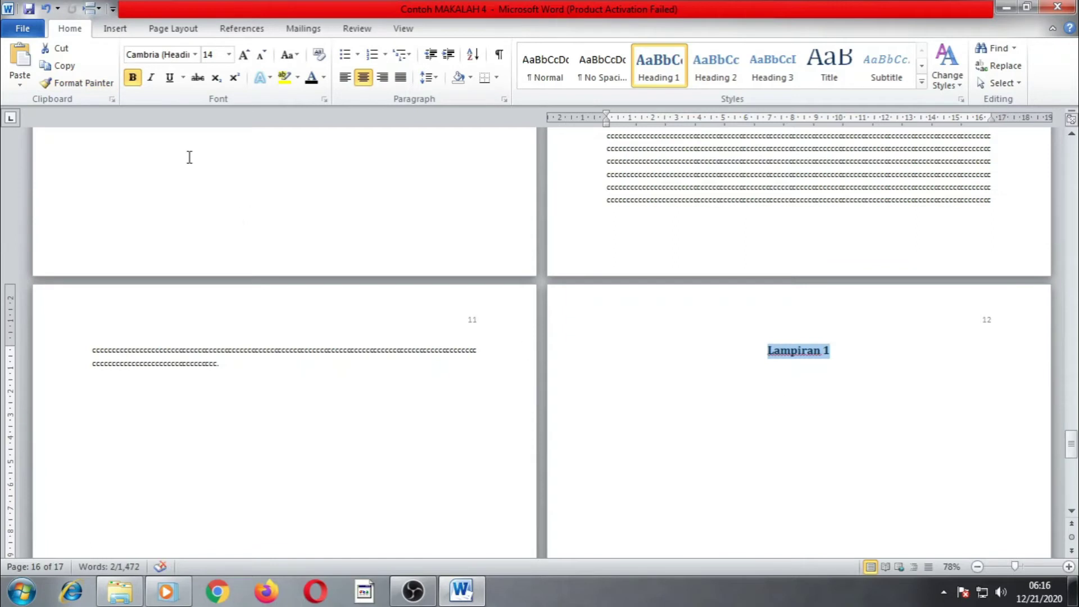
pyautogui.click(89, 82)
pyautogui.scroll(-5, 438, 396)
pyautogui.scroll(-7, 438, 397)
pyautogui.scroll(4, 562, 376)
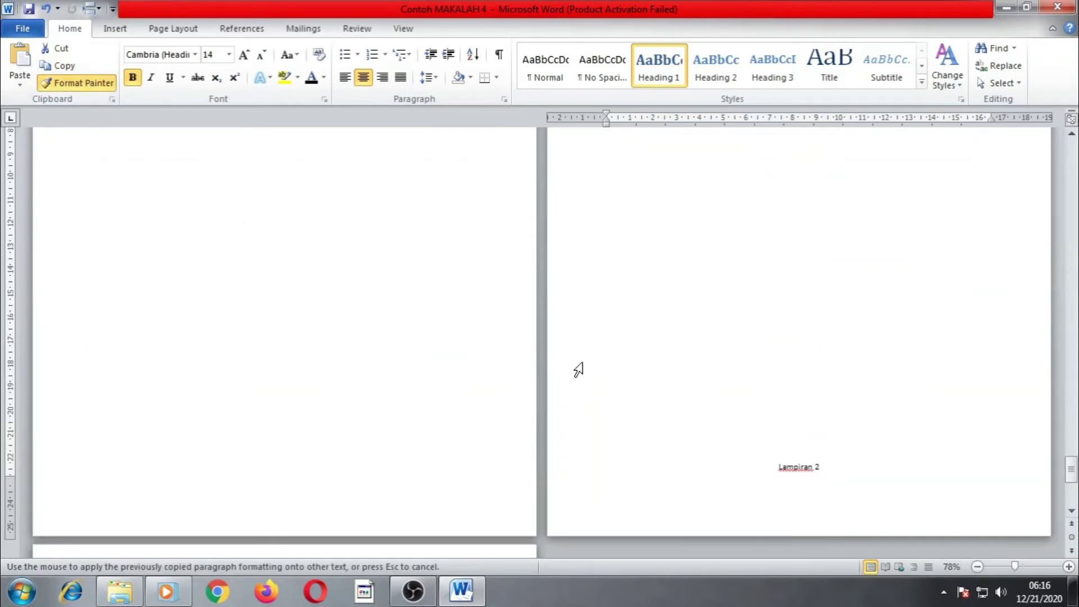
pyautogui.scroll(9, 619, 368)
pyautogui.scroll(-4, 725, 472)
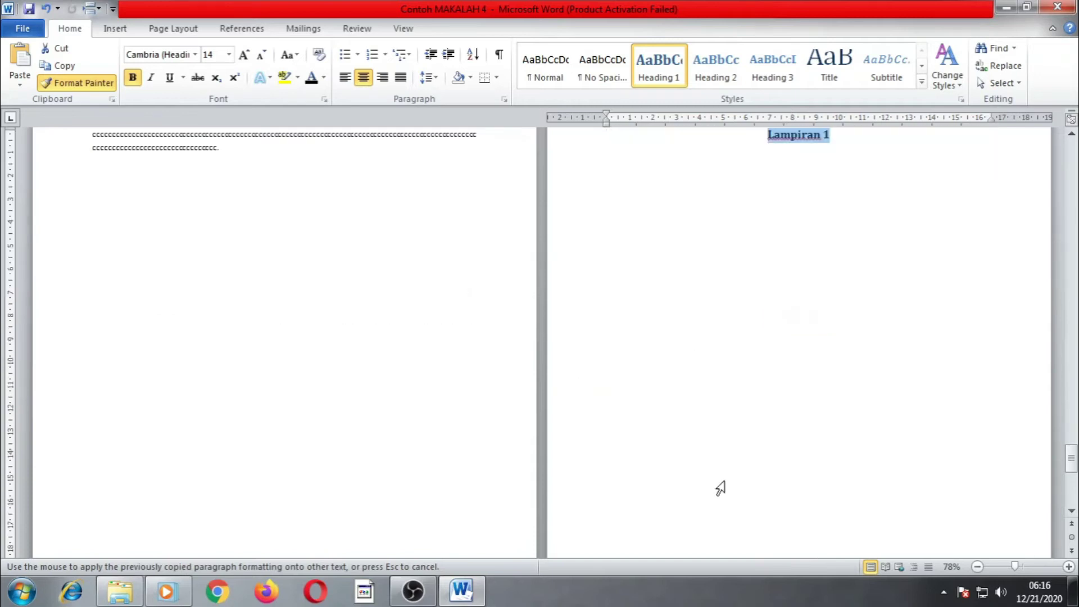
pyautogui.scroll(-5, 722, 489)
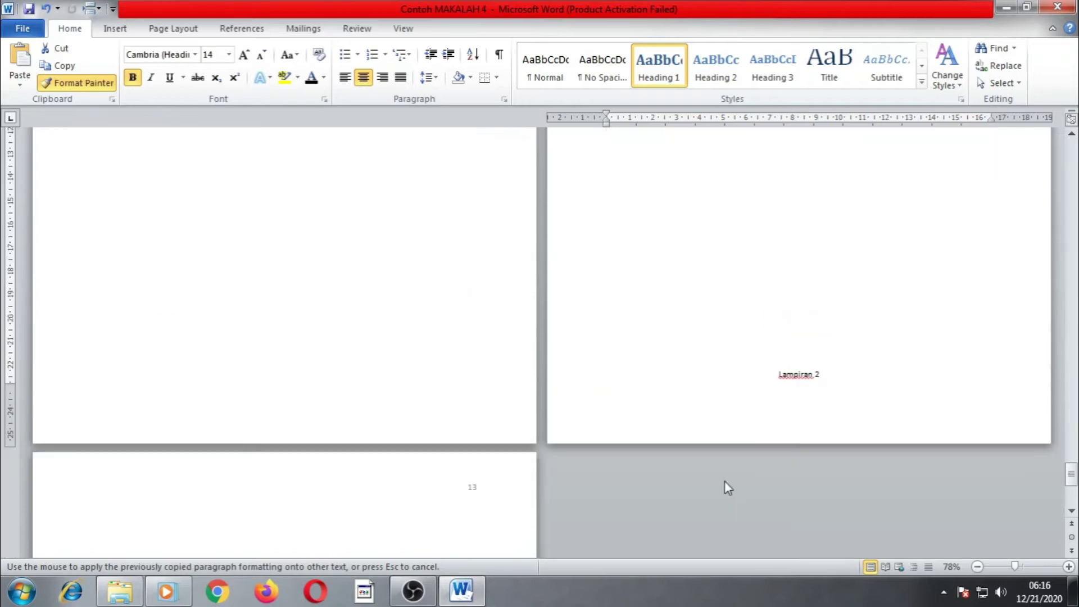
# Insert a page break before Lampiran 2 so the title starts on its own page.
pyautogui.click(796, 355)
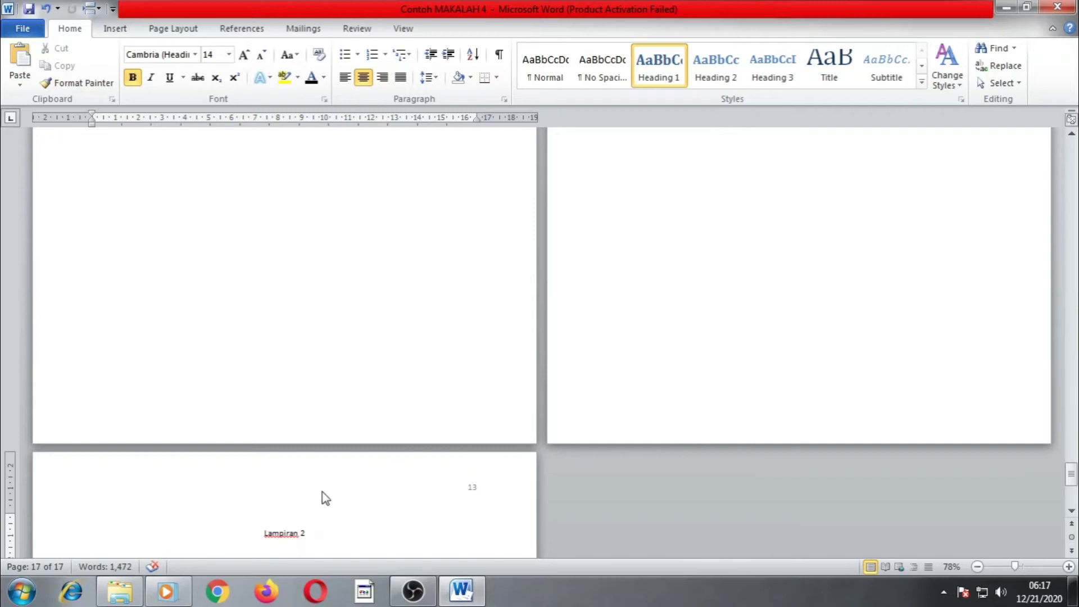
pyautogui.hotkey('ctrl', 'l')
pyautogui.press('BackSpace')
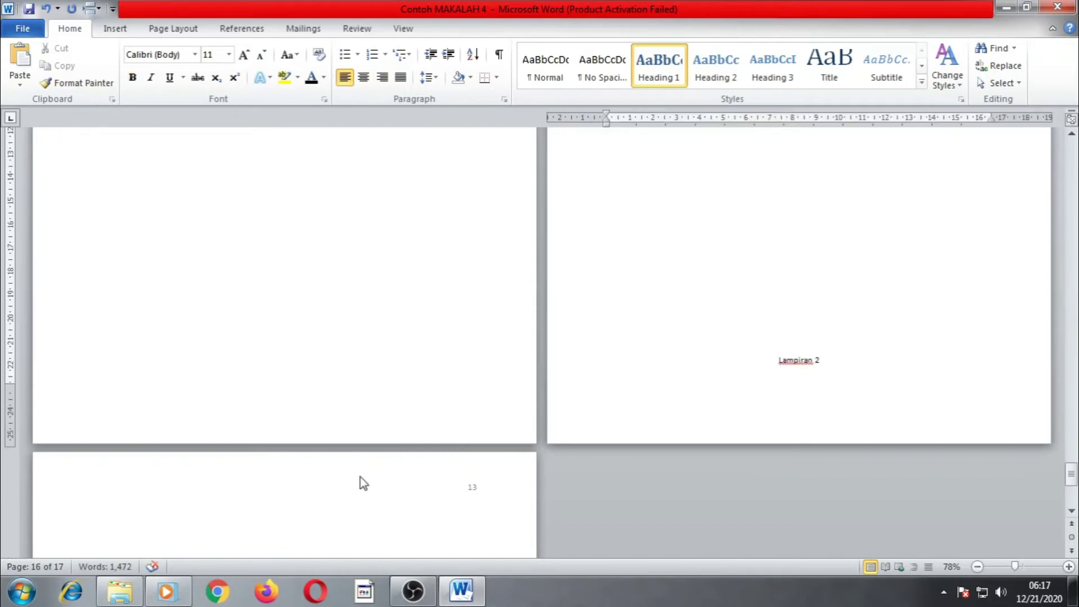
pyautogui.press('Return')
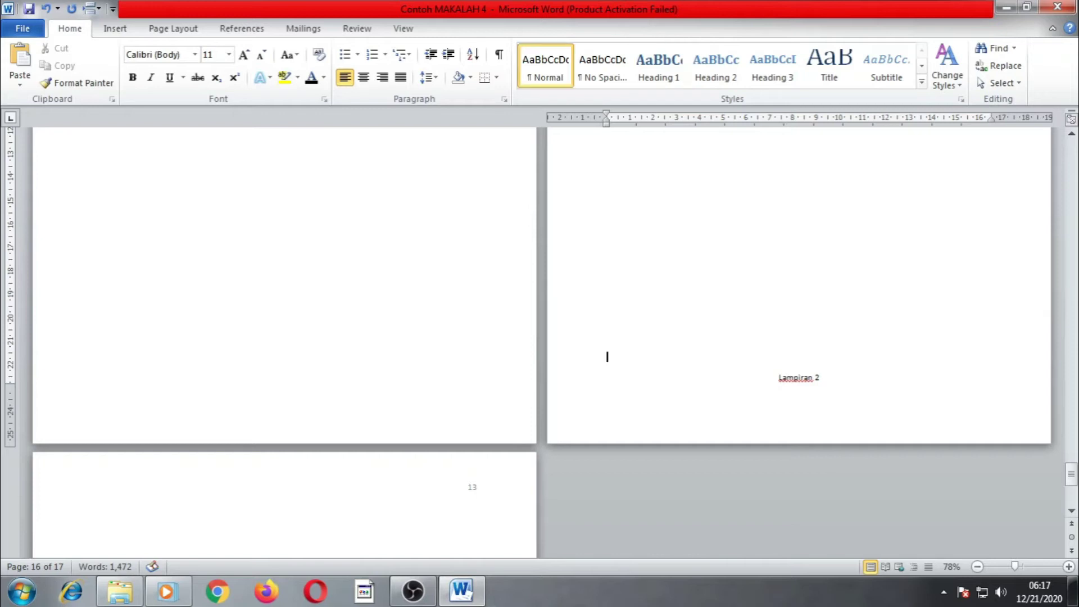
pyautogui.hotkey('ctrl', 'Return')
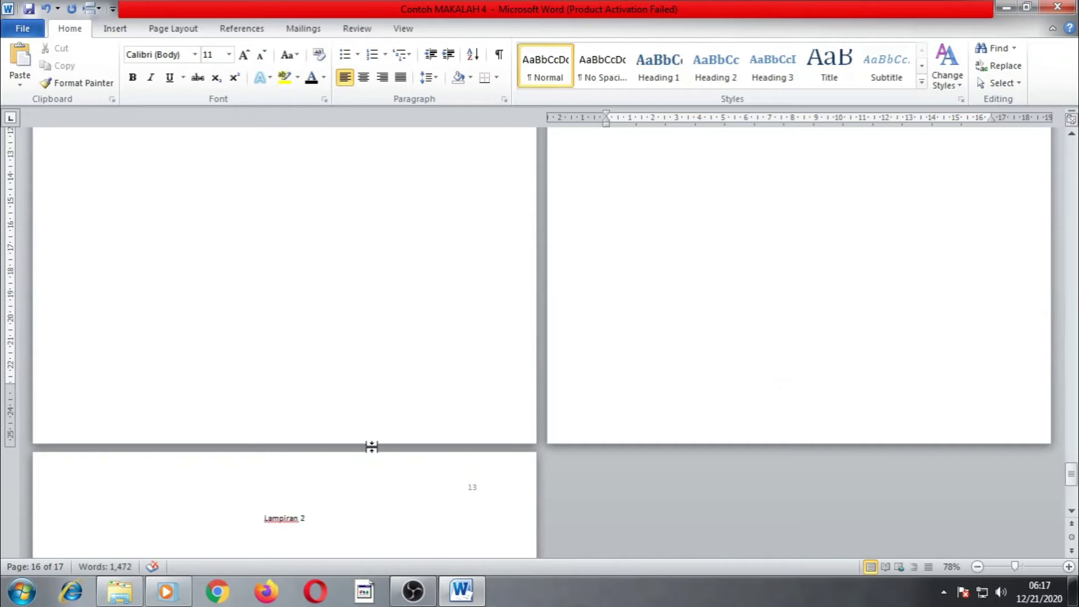
# Copy the Lampiran 1 heading's formatting onto the Lampiran 2 title with Format Painter.
pyautogui.scroll(3, 696, 271)
pyautogui.scroll(20, 696, 271)
pyautogui.scroll(3, 738, 286)
pyautogui.click(789, 195)
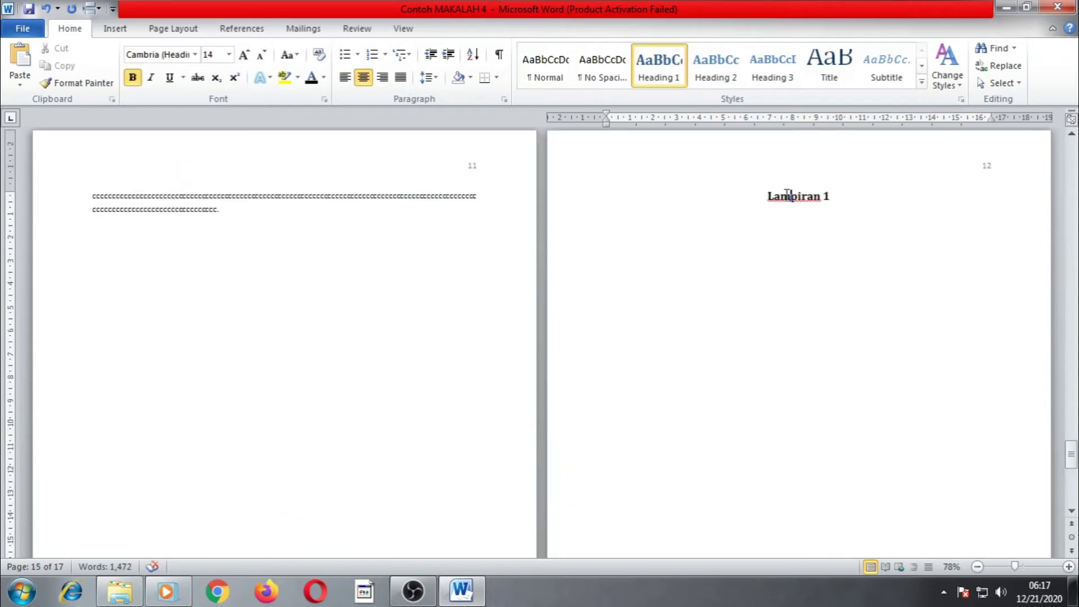
pyautogui.click(71, 85)
pyautogui.scroll(-7, 337, 379)
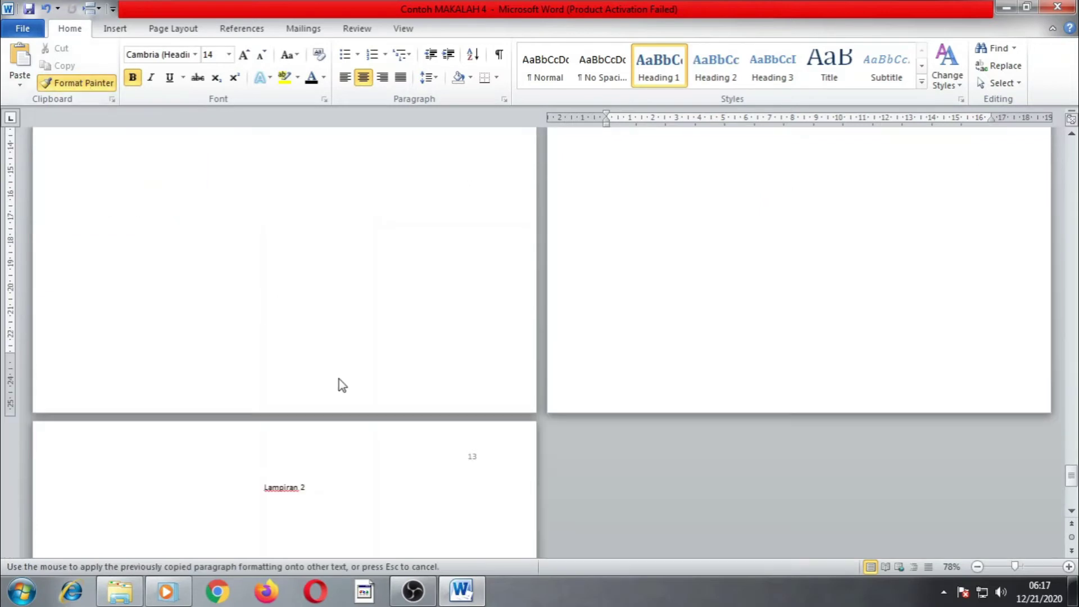
pyautogui.scroll(-3, 339, 385)
pyautogui.moveTo(255, 364); pyautogui.dragTo(312, 365)
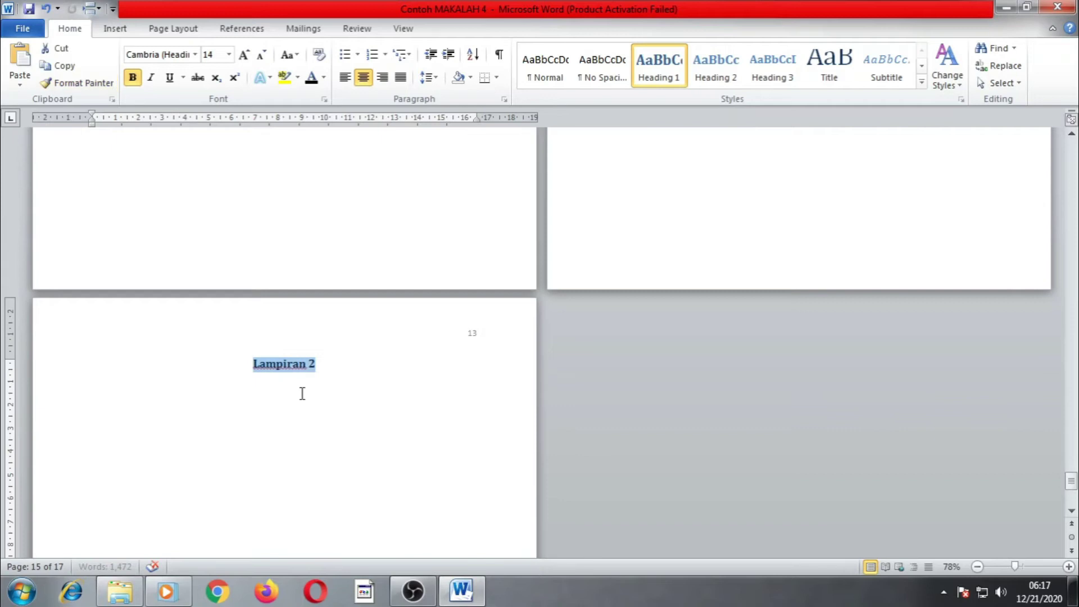
pyautogui.scroll(3, 601, 257)
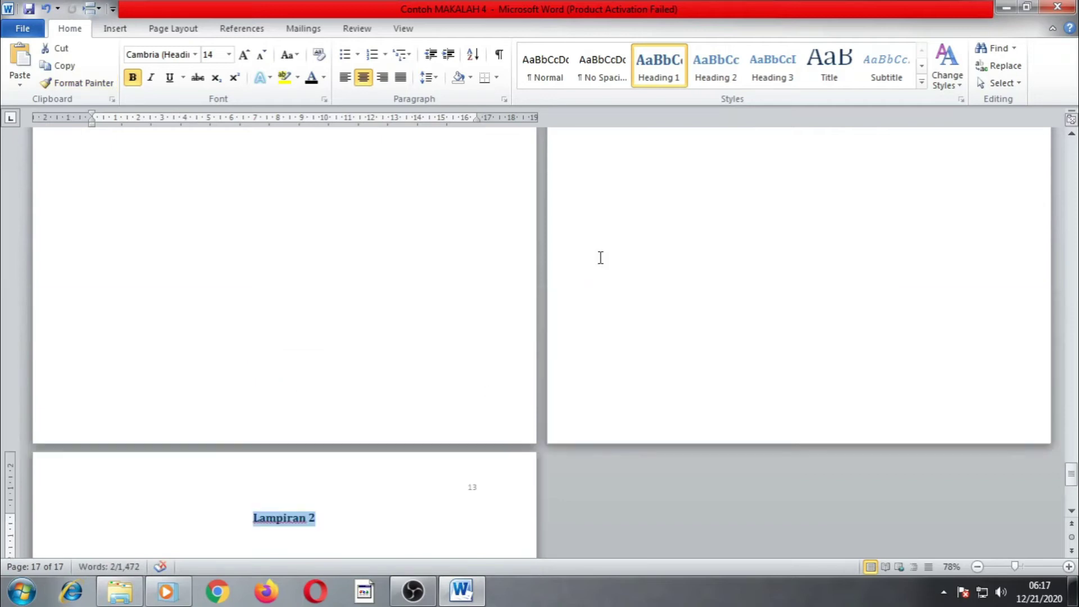
# Apply the Heading 2 style to the 1.1 Latar Belakang Masalah subheading and set its font colour to black.
pyautogui.scroll(8, 601, 258)
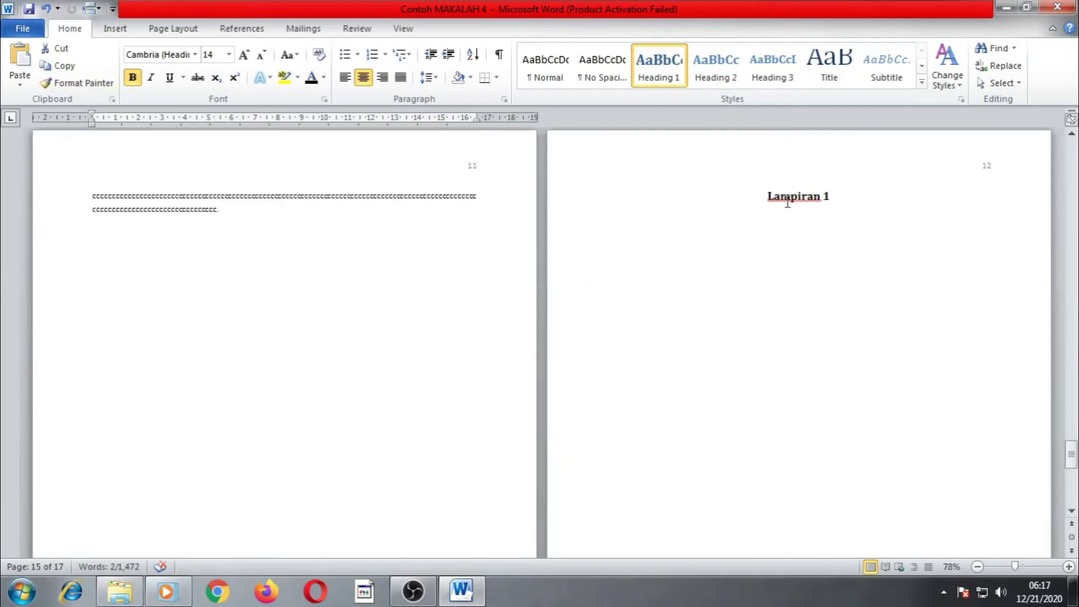
pyautogui.click(788, 200)
pyautogui.moveTo(1070, 464); pyautogui.dragTo(1070, 329)
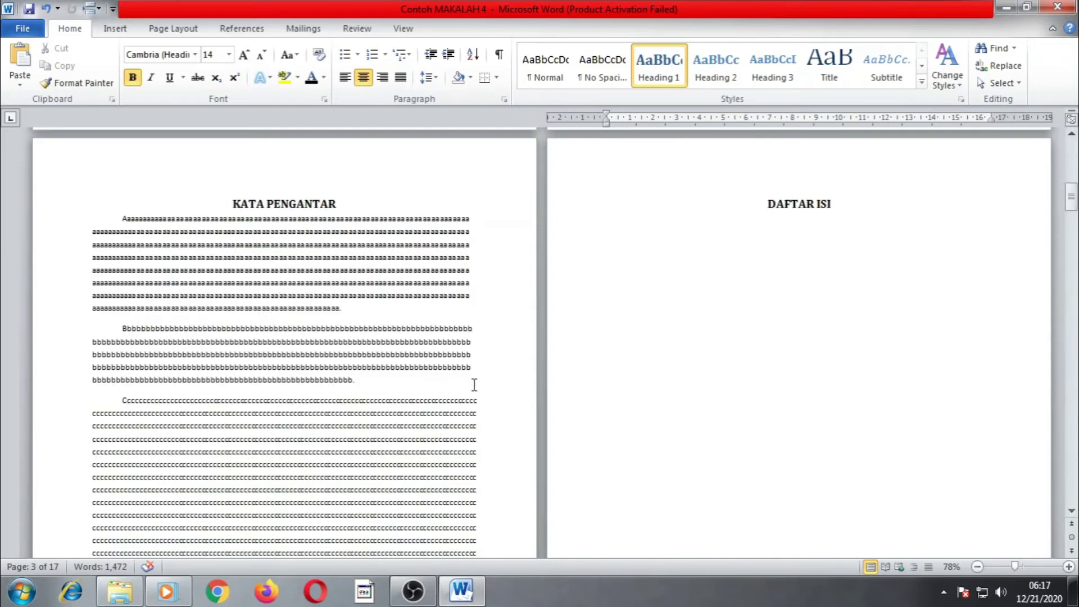
pyautogui.scroll(-12, 474, 384)
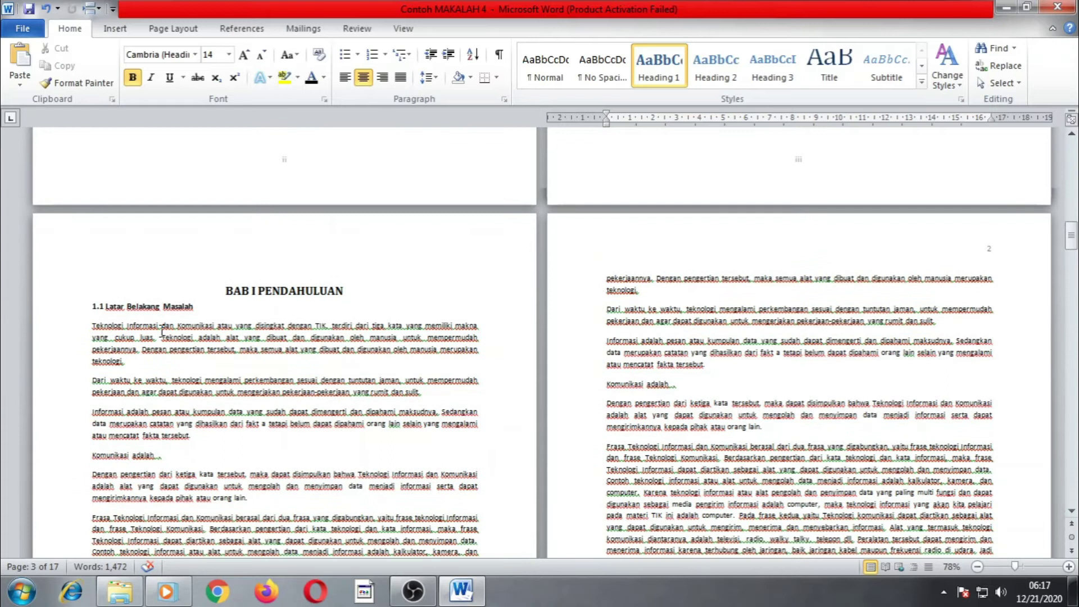
pyautogui.click(139, 306)
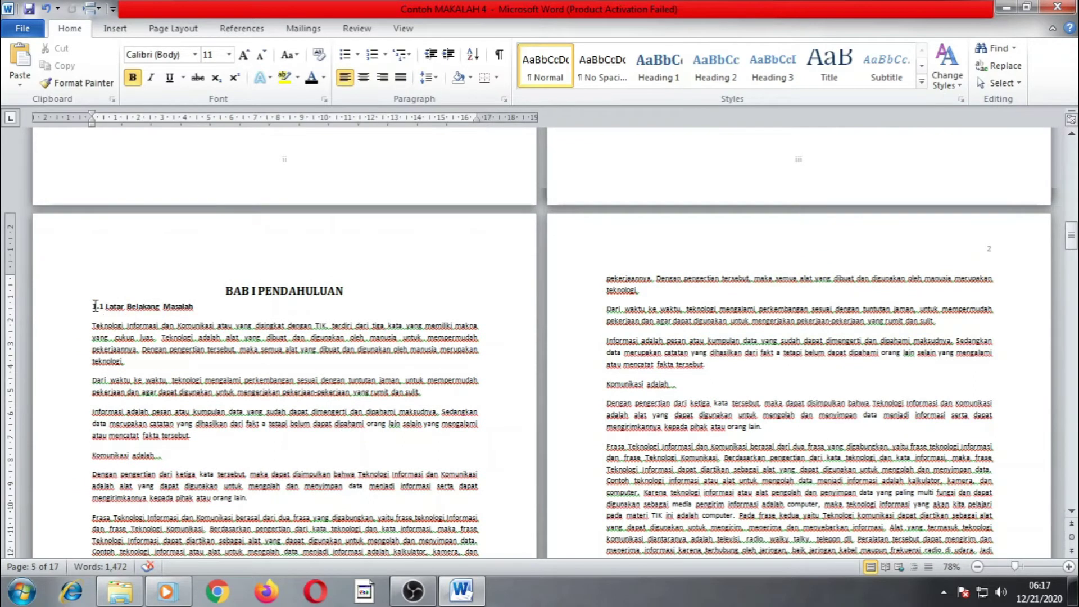
pyautogui.moveTo(93, 305); pyautogui.dragTo(192, 307)
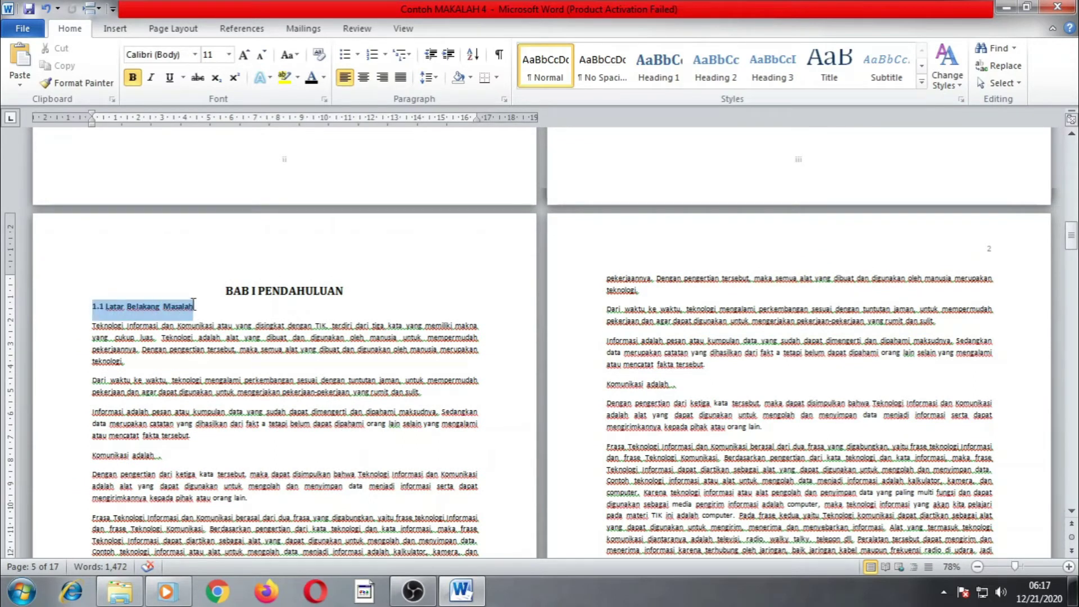
pyautogui.click(720, 67)
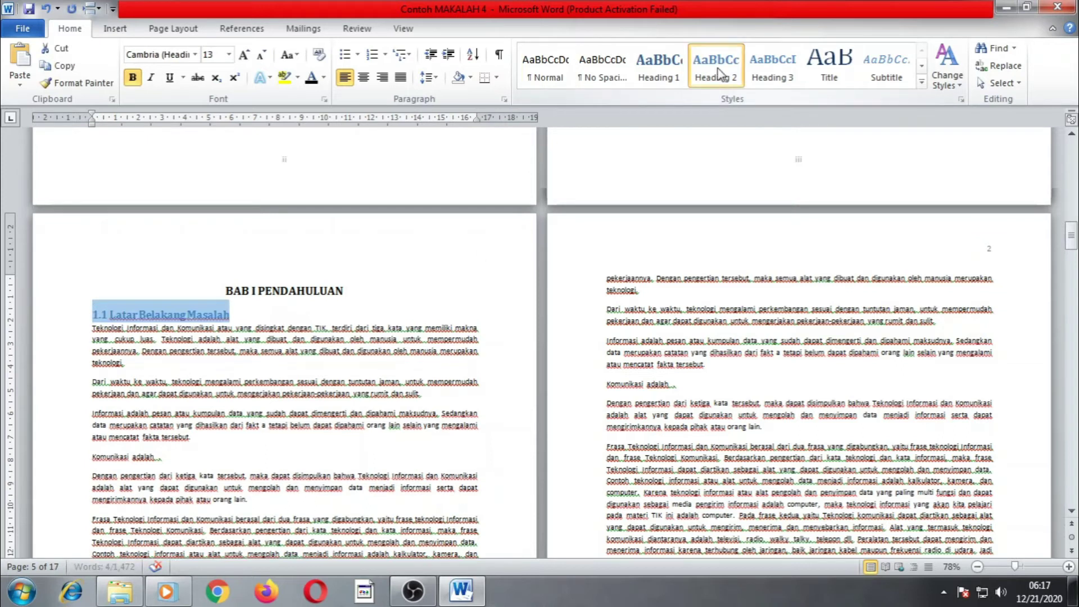
pyautogui.click(311, 77)
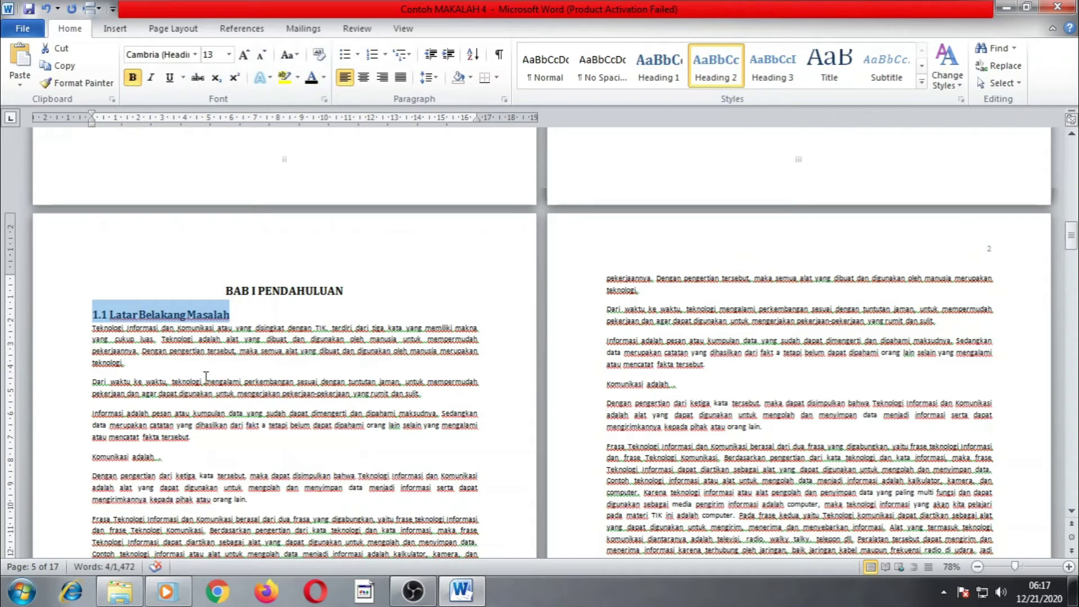
# Copy the 1.1 Latar Belakang Masalah formatting onto the entire 1.2 Rumusan Masalah subheading, including its number, with Format Painter.
pyautogui.click(164, 318)
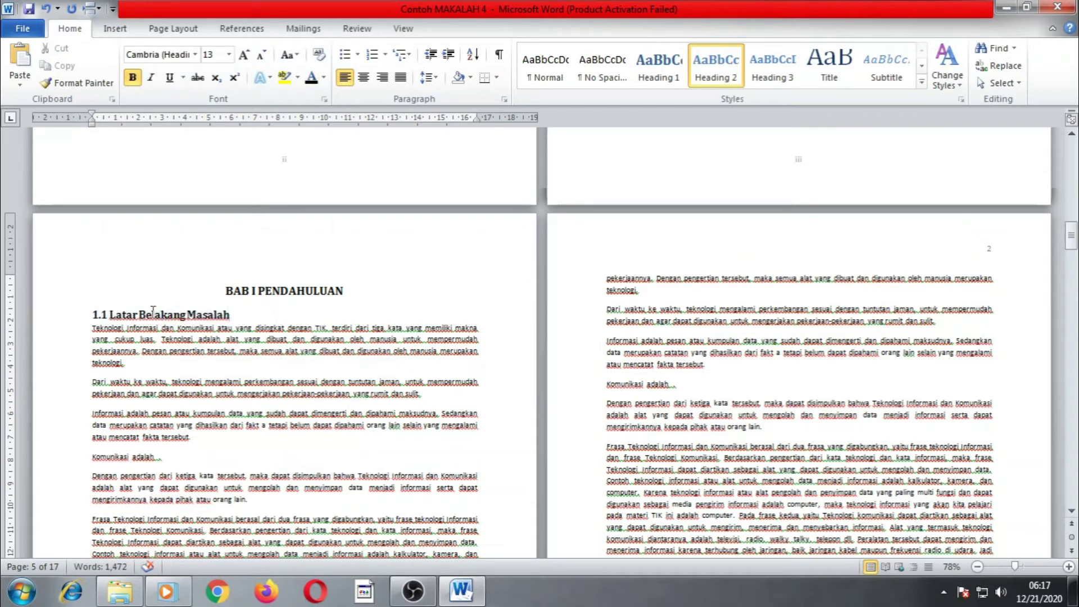
pyautogui.click(78, 86)
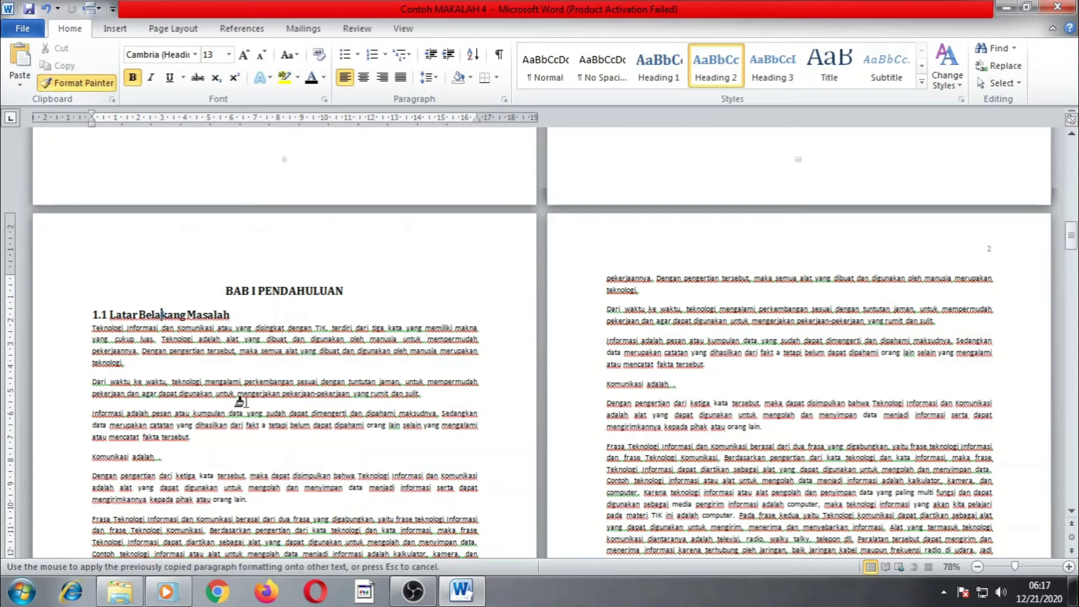
pyautogui.scroll(-10, 241, 405)
pyautogui.scroll(-1, 242, 405)
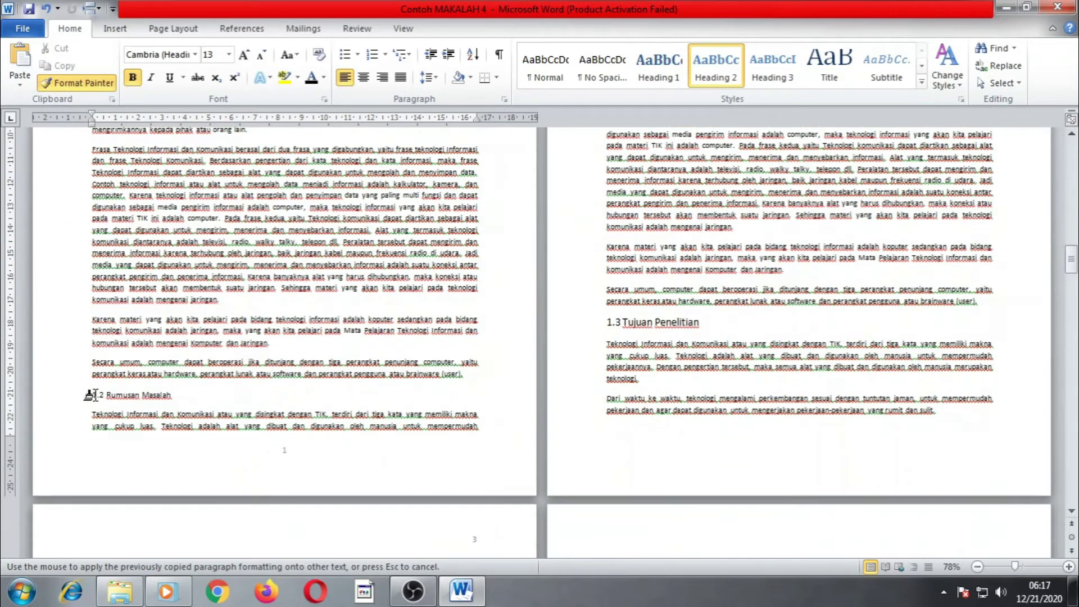
pyautogui.moveTo(96, 395); pyautogui.dragTo(169, 395)
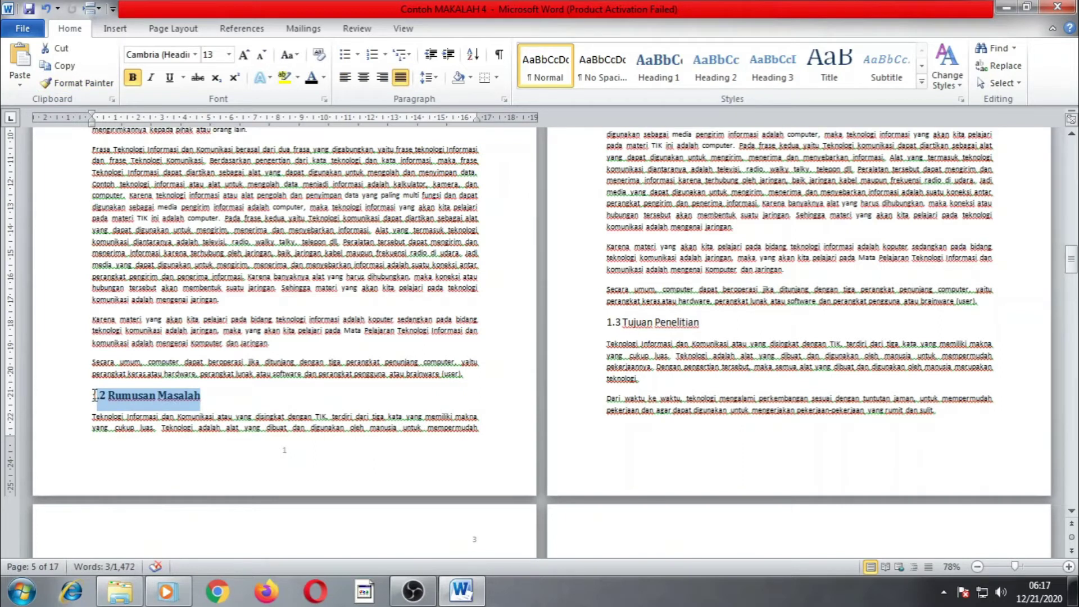
pyautogui.click(46, 82)
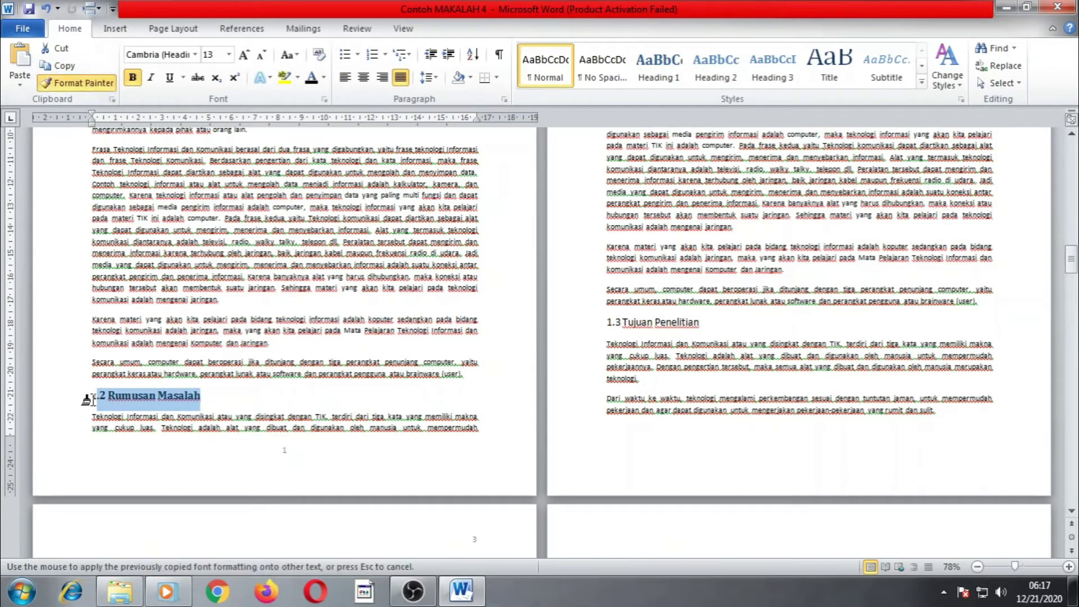
pyautogui.moveTo(87, 397); pyautogui.dragTo(201, 396)
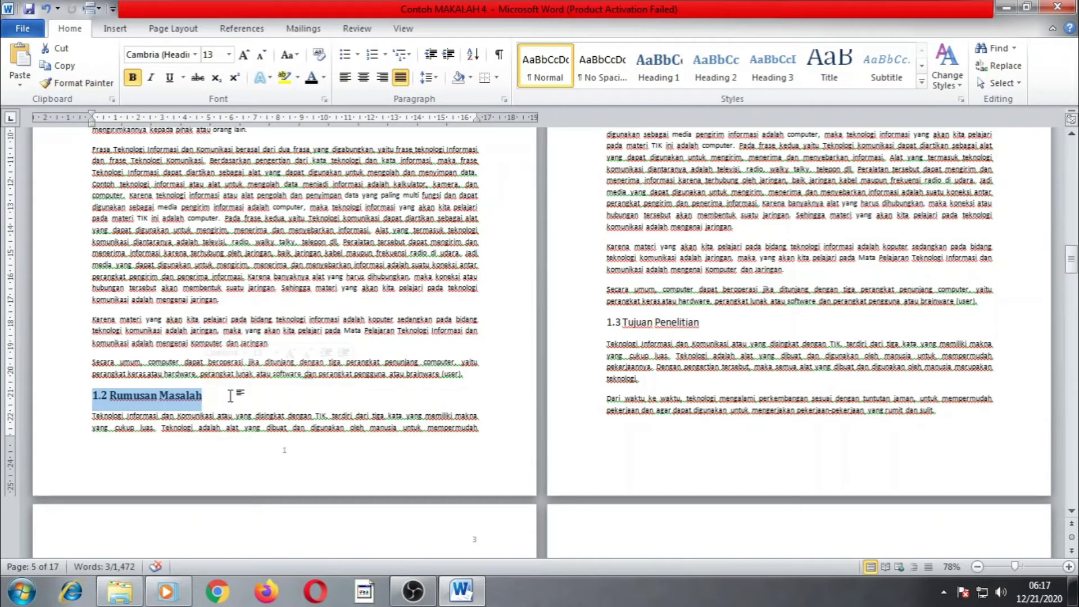
# Copy the 1.2 Rumusan Masalah formatting onto the 1.3 Tujuan Penelitian subheading with Format Painter.
pyautogui.click(78, 83)
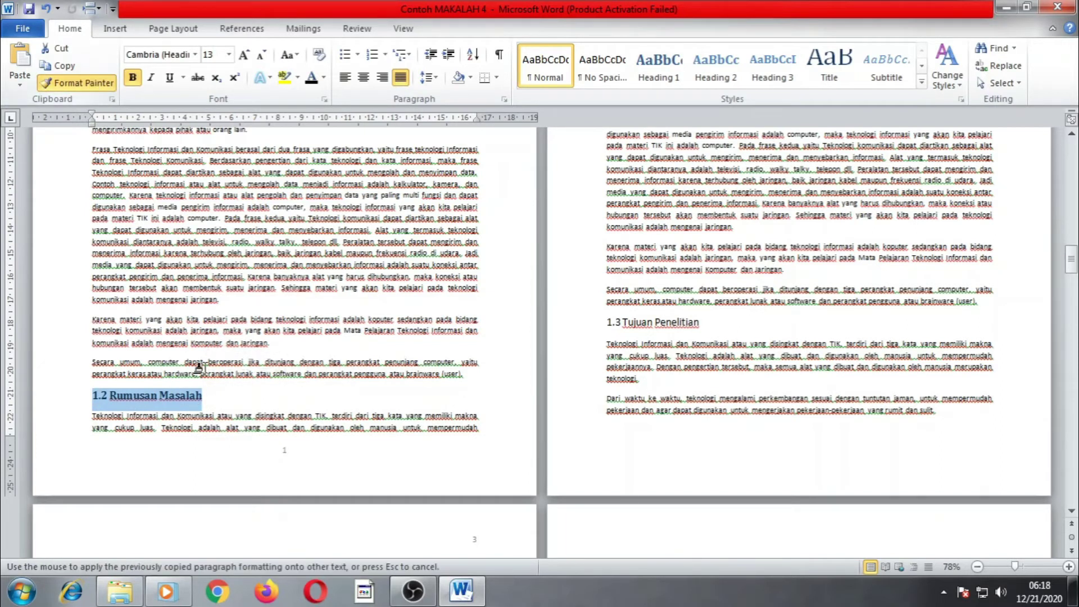
pyautogui.scroll(-3, 212, 402)
pyautogui.scroll(10, 650, 373)
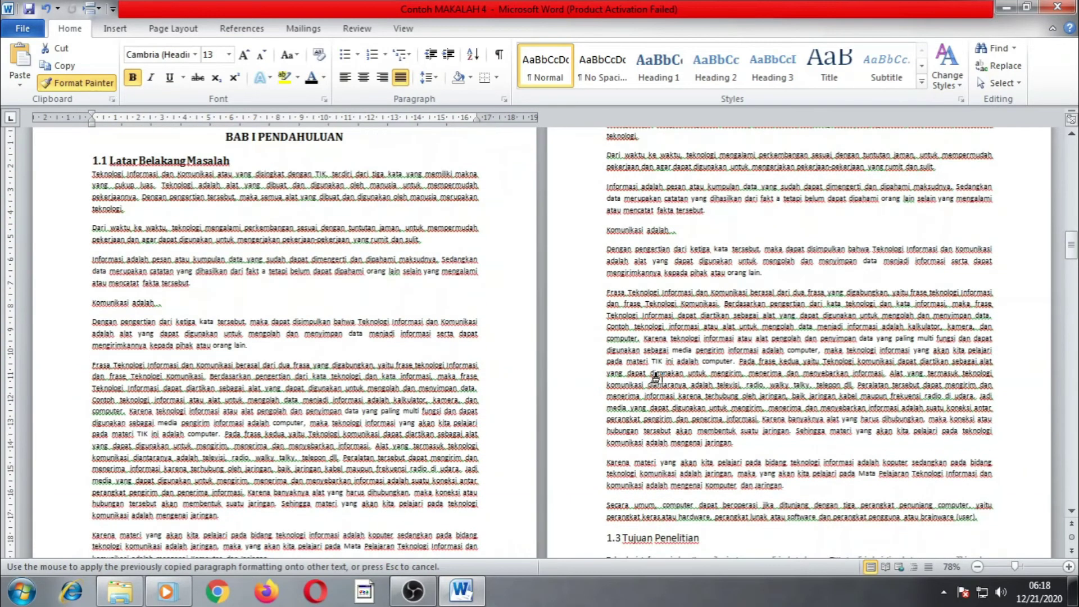
pyautogui.scroll(-9, 655, 378)
pyautogui.moveTo(600, 385); pyautogui.dragTo(701, 386)
# Copy the 1.3 Tujuan Penelitian formatting onto the 1.4 Manfaat Penelitian subheading with Format Painter.
pyautogui.scroll(-10, 259, 415)
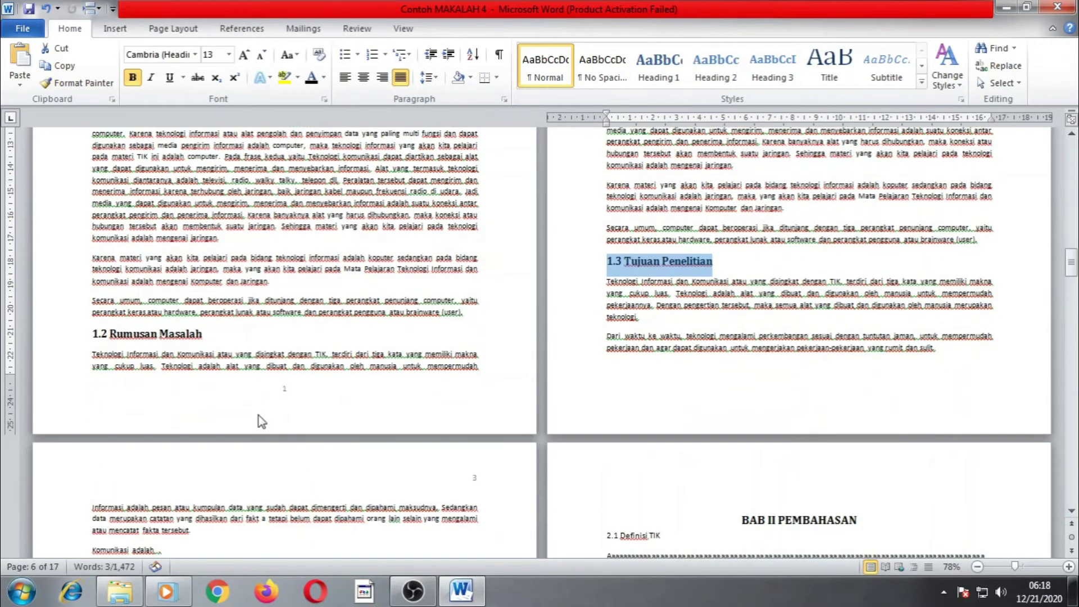
pyautogui.scroll(-7, 260, 415)
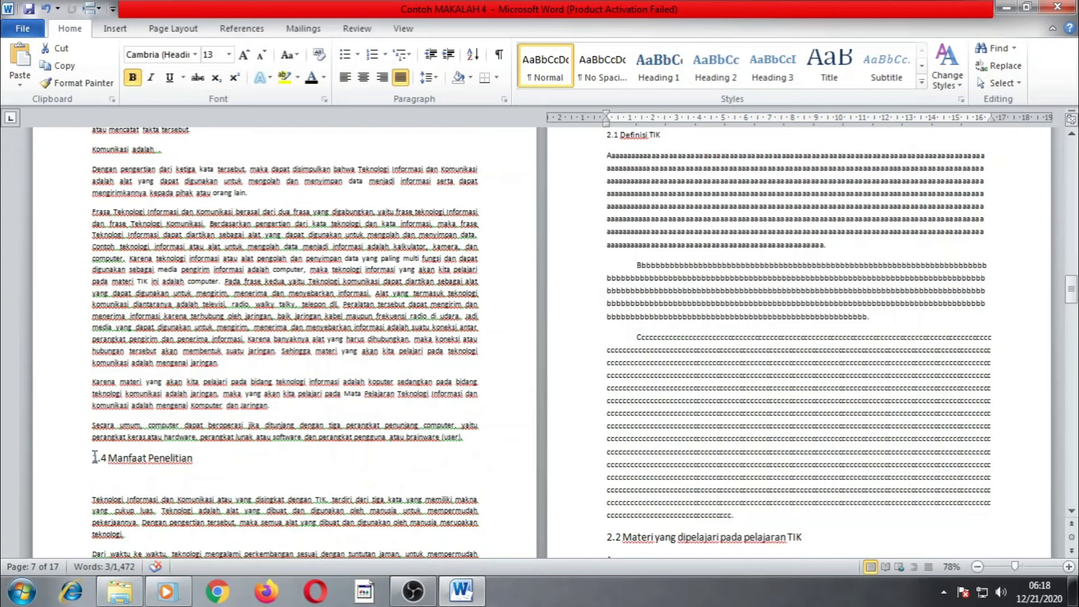
pyautogui.click(81, 82)
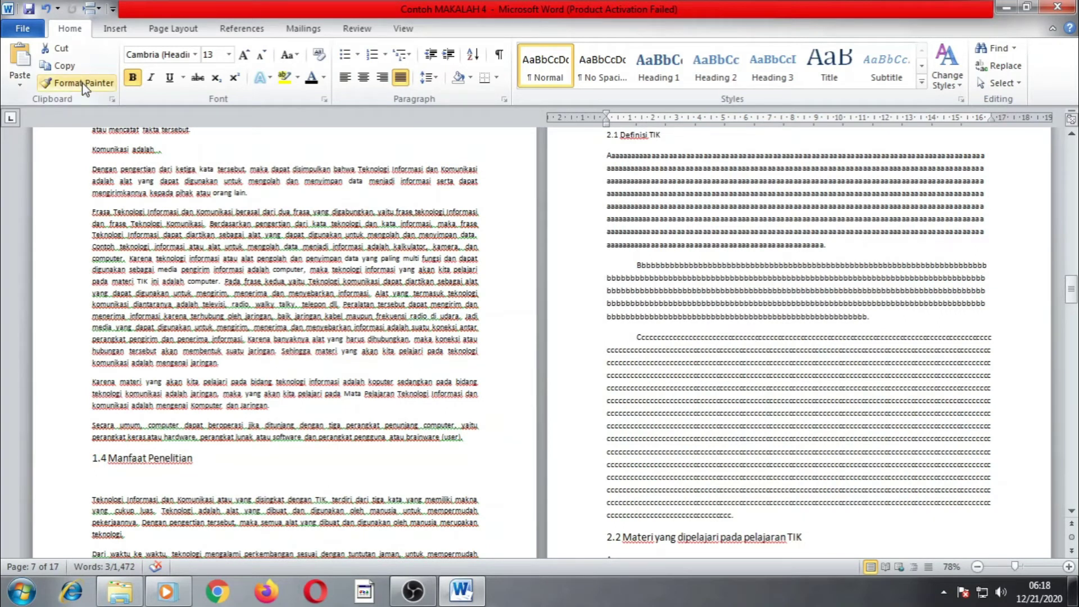
pyautogui.moveTo(92, 458); pyautogui.dragTo(192, 460)
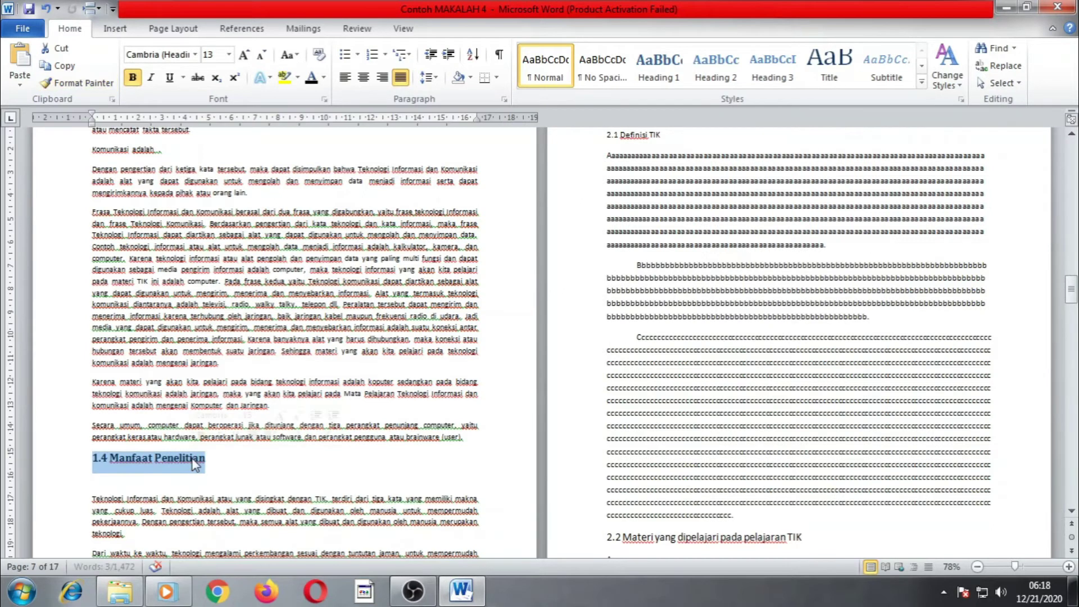
# Apply the Heading 2 style with black font color to the "2.1 Definisi TIK" subheading under BAB II PEMBAHASAN.
pyautogui.scroll(-5, 288, 461)
pyautogui.scroll(-4, 294, 457)
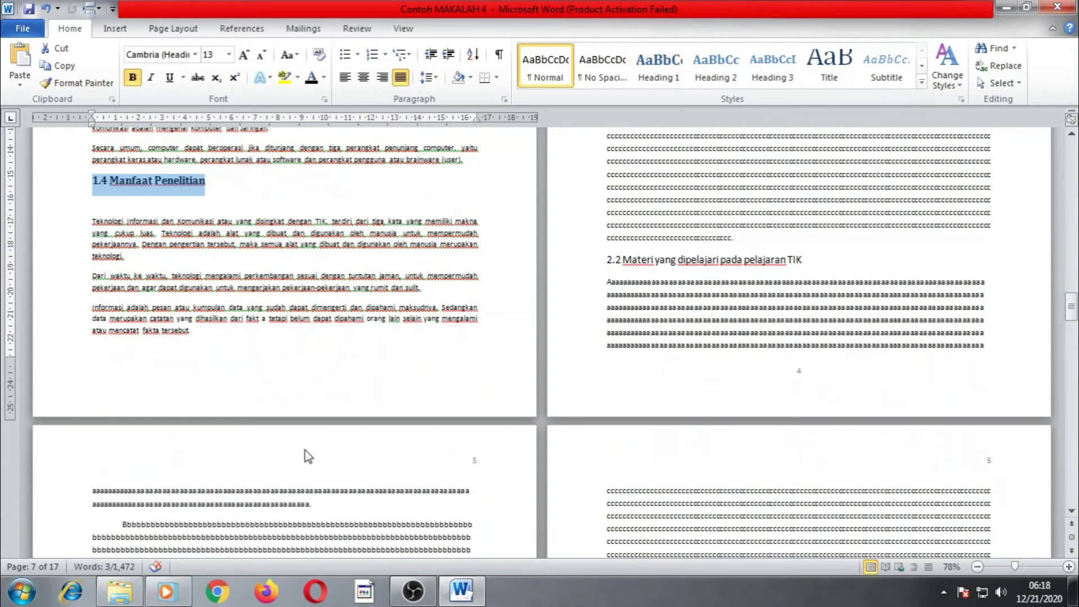
pyautogui.scroll(11, 511, 410)
pyautogui.scroll(3, 538, 409)
pyautogui.scroll(-9, 539, 410)
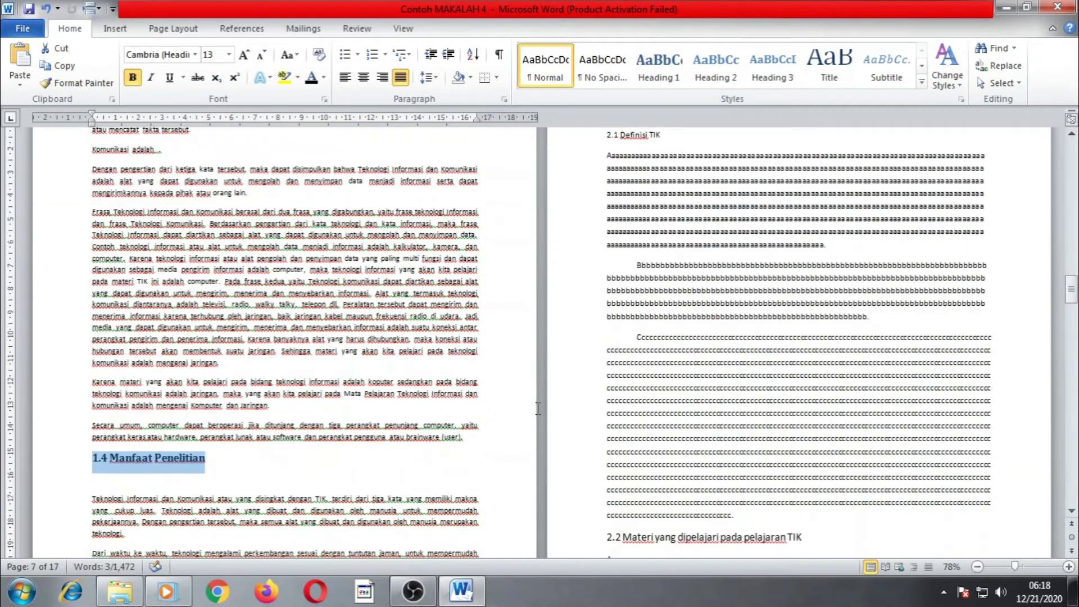
pyautogui.scroll(4, 545, 413)
pyautogui.scroll(7, 549, 415)
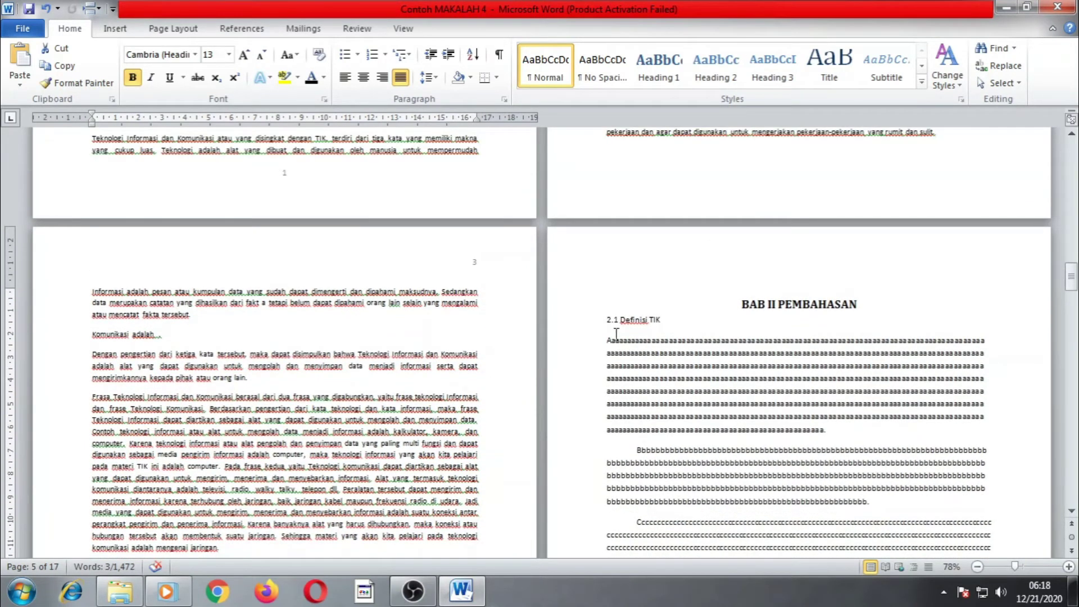
pyautogui.scroll(-3, 364, 416)
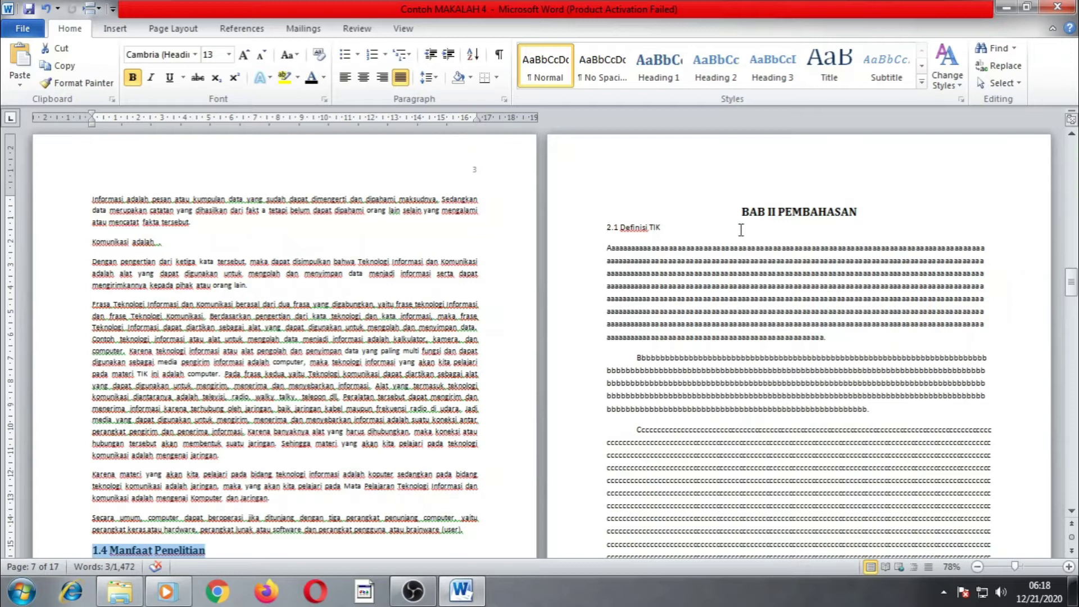
pyautogui.click(634, 227)
pyautogui.moveTo(608, 228); pyautogui.dragTo(654, 223)
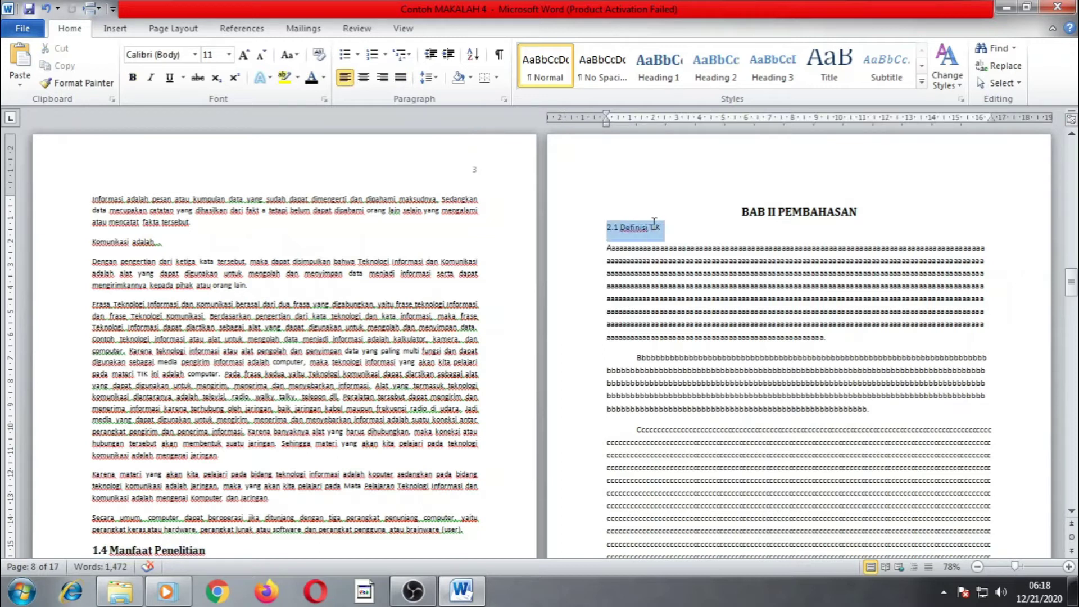
pyautogui.click(715, 76)
pyautogui.click(714, 76)
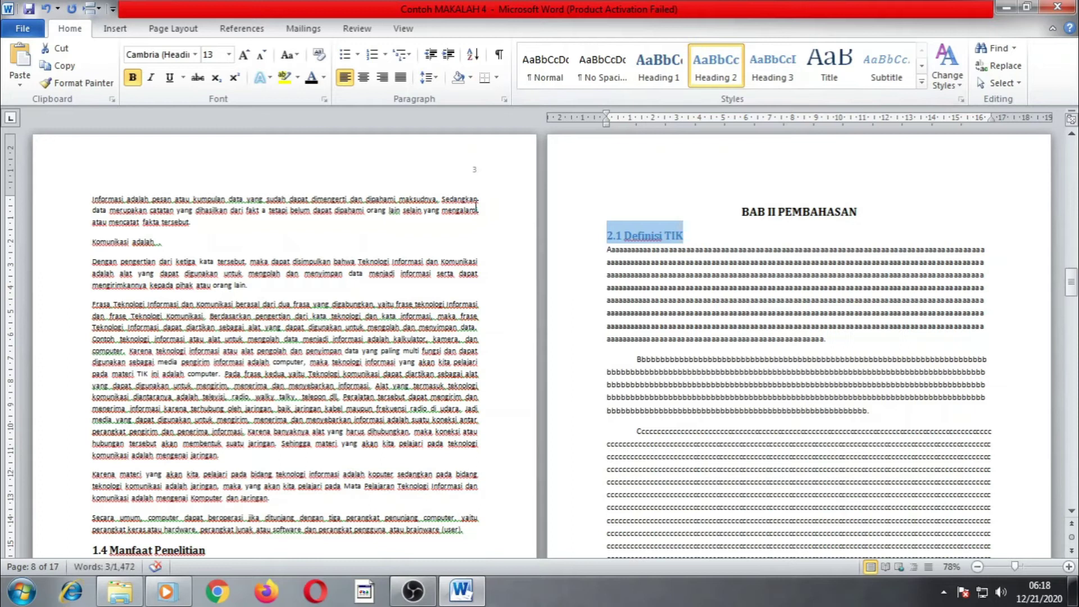
pyautogui.click(310, 77)
# Copy the 2.1 heading's formatting with Format Painter onto "2.2 Materi yang dipelajari pada pelajaran TIK" and "2.3 Pengertian Komputer".
pyautogui.click(85, 83)
pyautogui.scroll(-5, 750, 382)
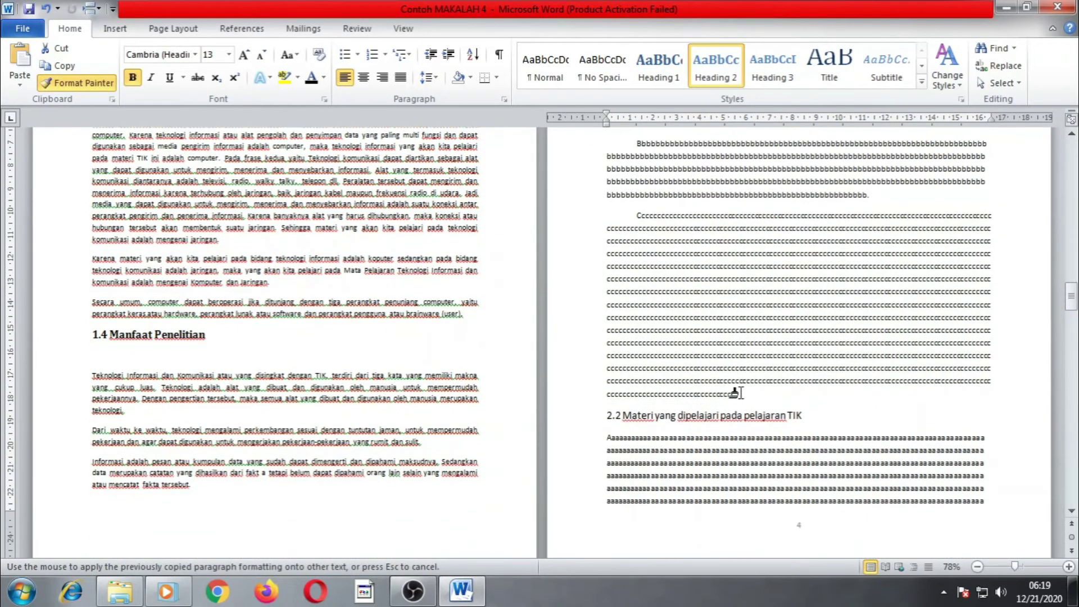
pyautogui.moveTo(608, 415); pyautogui.dragTo(802, 414)
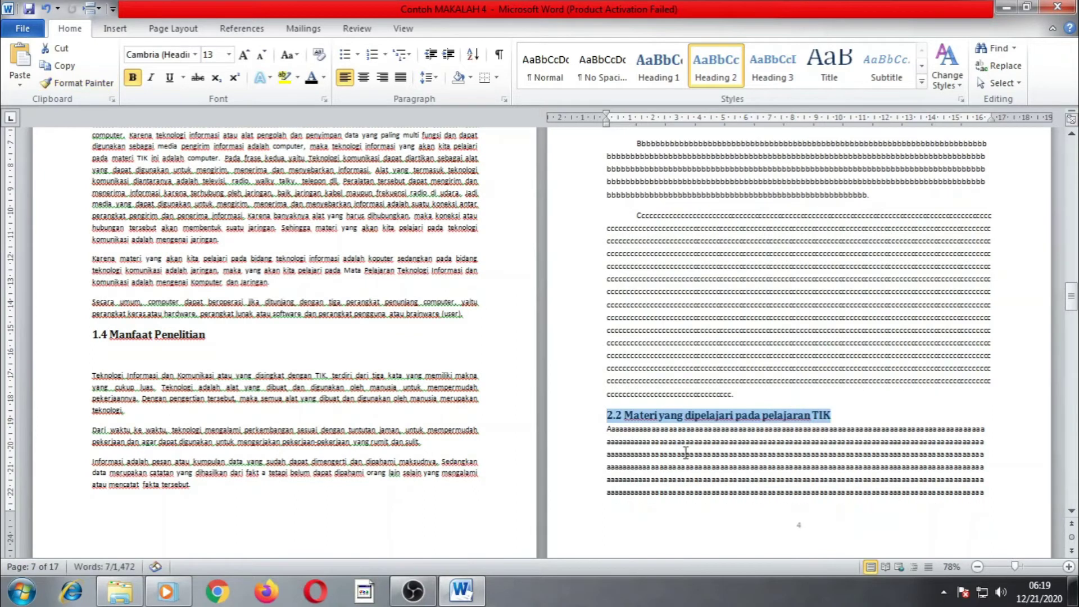
pyautogui.scroll(-12, 684, 453)
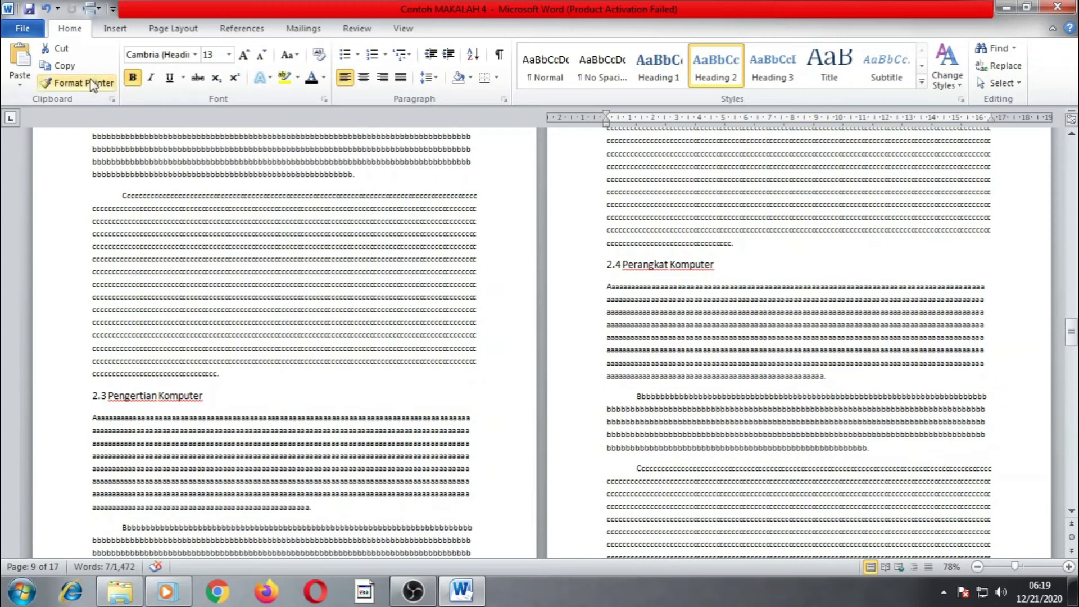
pyautogui.click(90, 84)
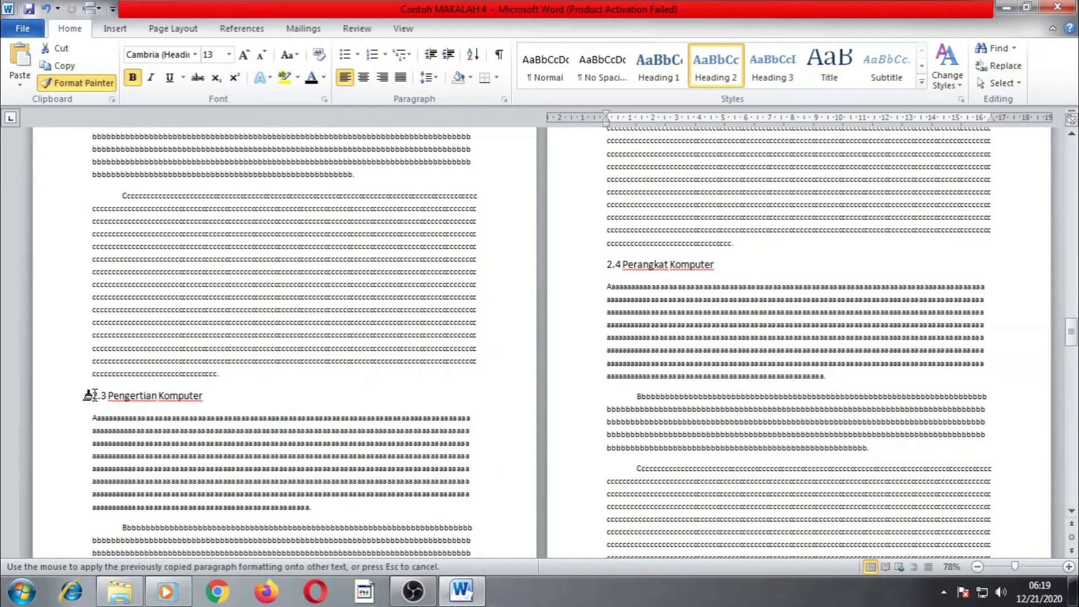
pyautogui.moveTo(93, 396); pyautogui.dragTo(203, 395)
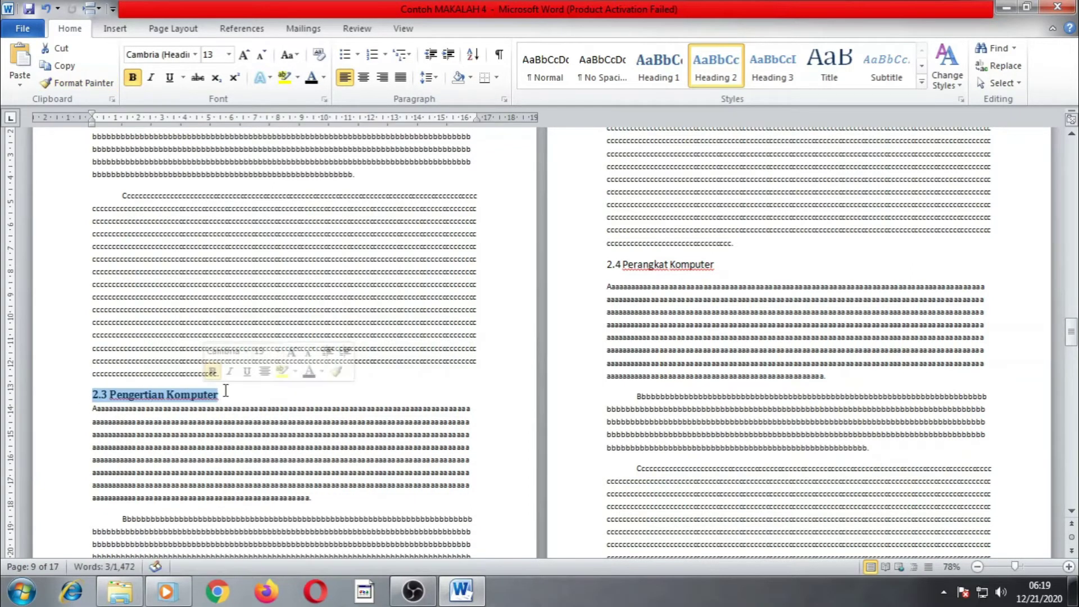
# Use Format Painter to give "2.4 Perangkat Komputer" and "2.5 Pengguna Komputer" the same formatting as the 2.3 heading.
pyautogui.click(81, 83)
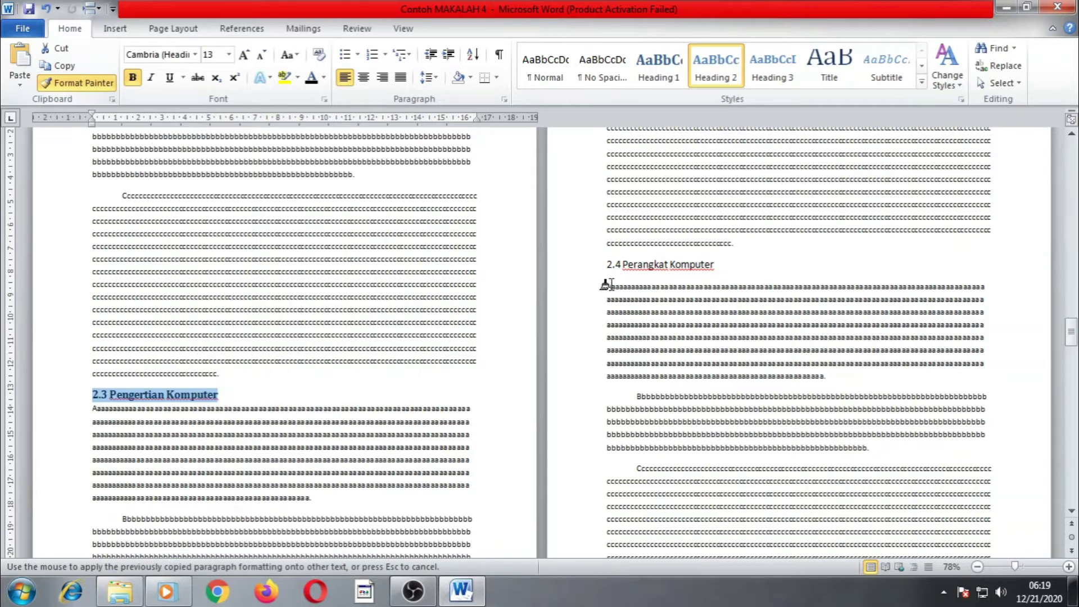
pyautogui.moveTo(604, 264); pyautogui.dragTo(712, 265)
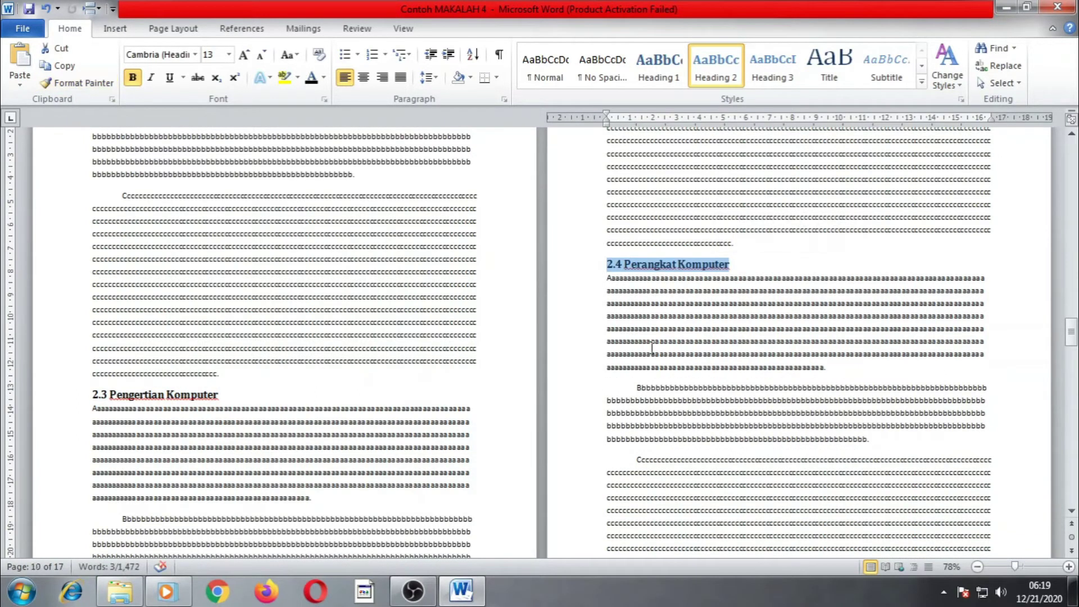
pyautogui.scroll(-12, 667, 371)
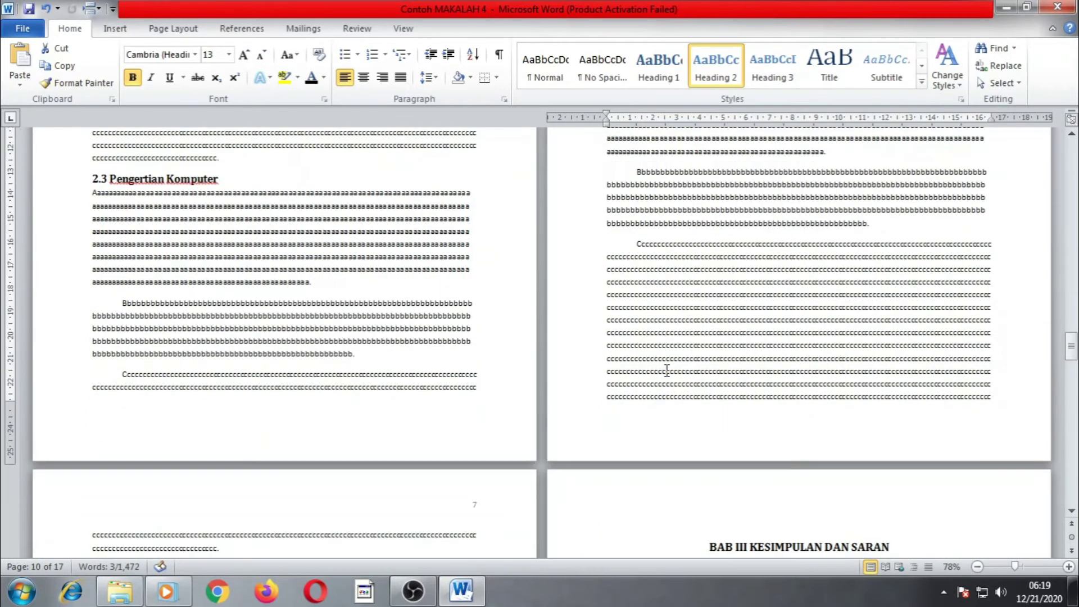
pyautogui.click(83, 83)
pyautogui.moveTo(90, 416); pyautogui.dragTo(198, 414)
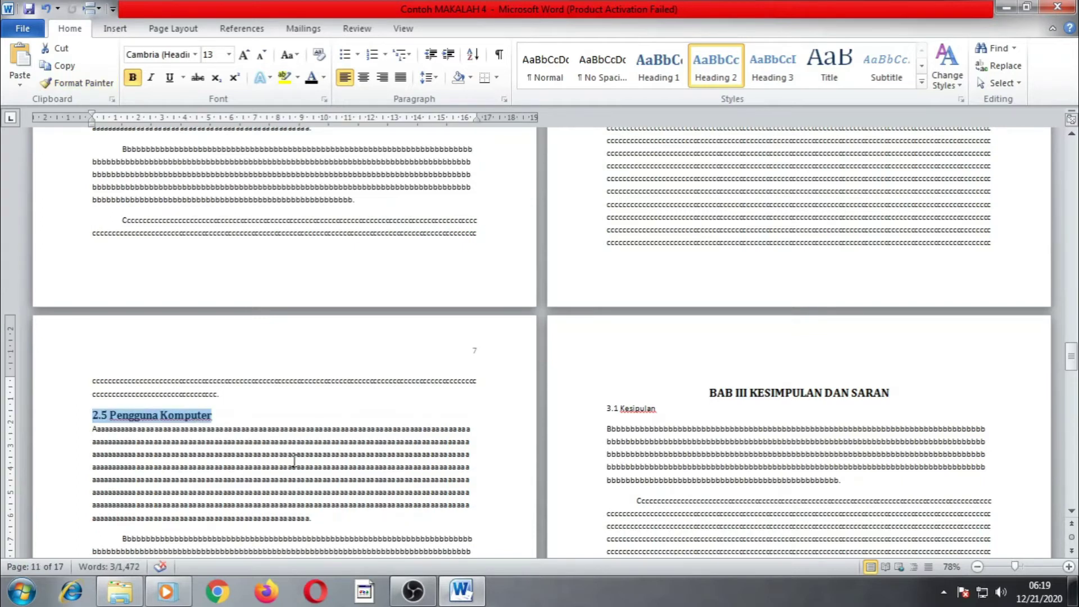
# Apply the Heading 2 style in black to the "3.1 Kesipulan" subheading under BAB III KESIMPULAN DAN SARAN.
pyautogui.scroll(-10, 331, 459)
pyautogui.scroll(6, 331, 458)
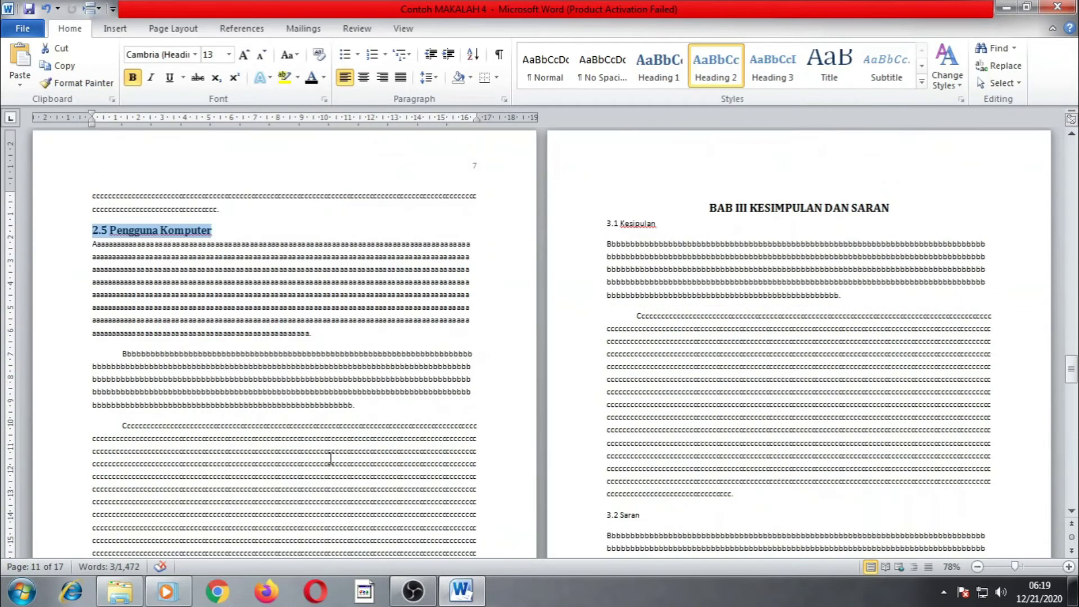
pyautogui.scroll(2, 330, 458)
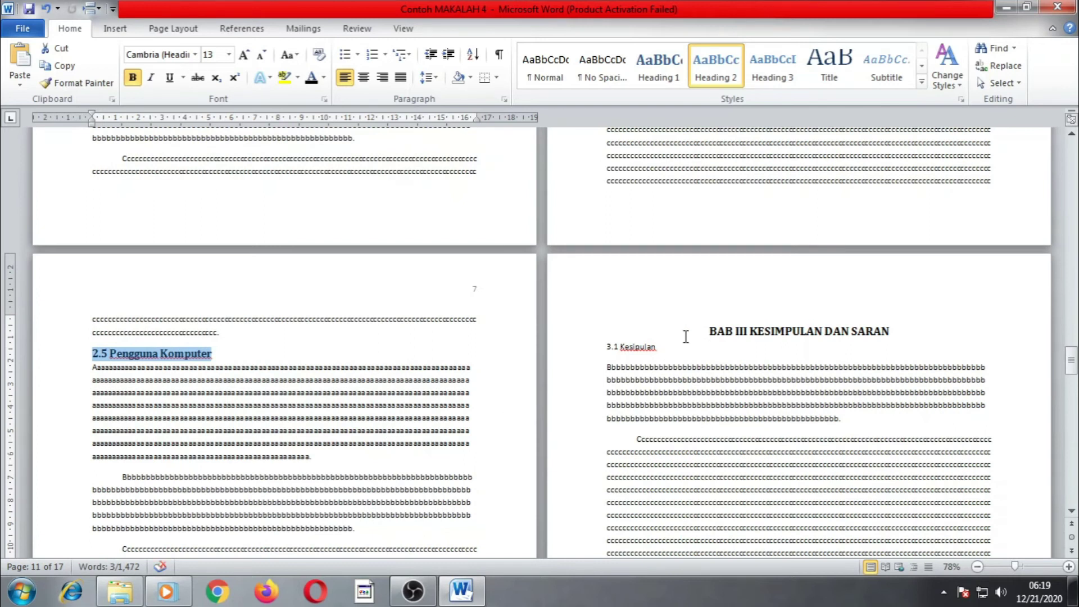
pyautogui.click(630, 346)
pyautogui.moveTo(608, 345); pyautogui.dragTo(656, 347)
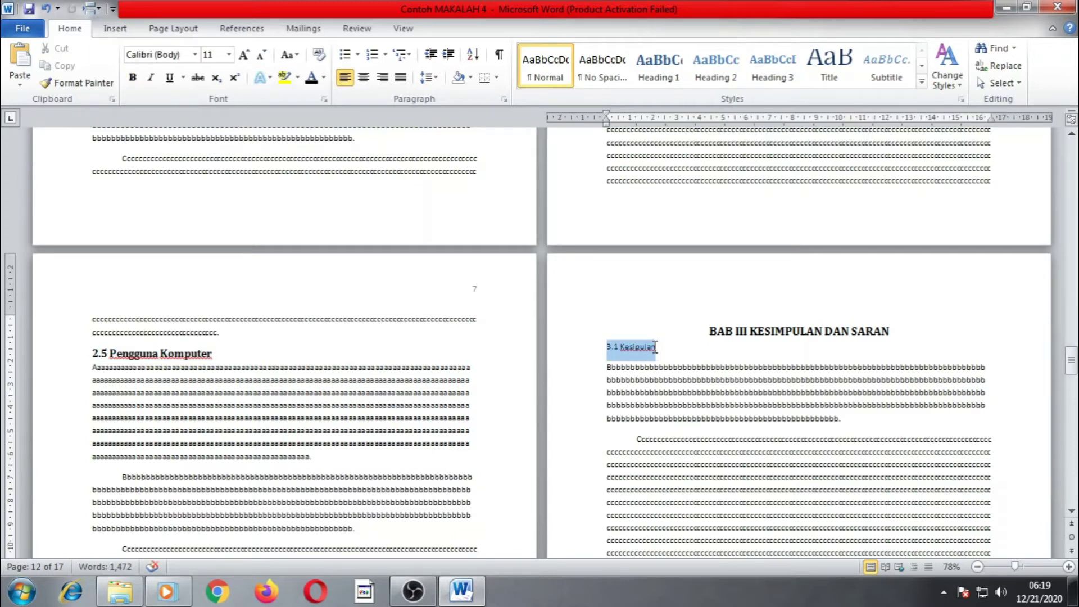
pyautogui.click(716, 79)
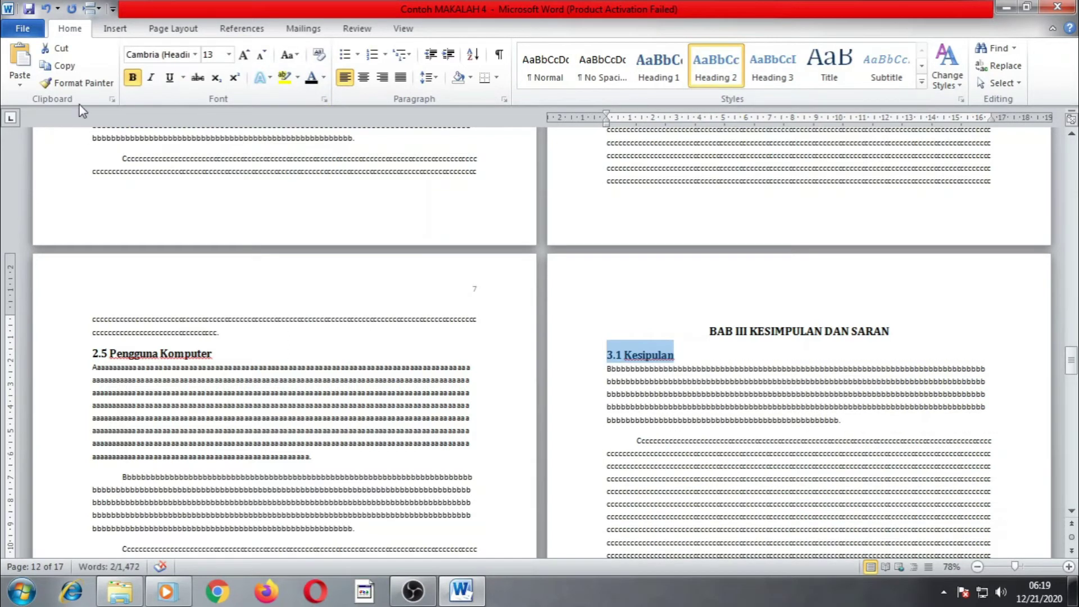
# Copy the 3.1 heading's formatting onto "3.2 Saran" with Format Painter and dismiss the Windows color scheme prompt.
pyautogui.click(78, 83)
pyautogui.scroll(-3, 653, 491)
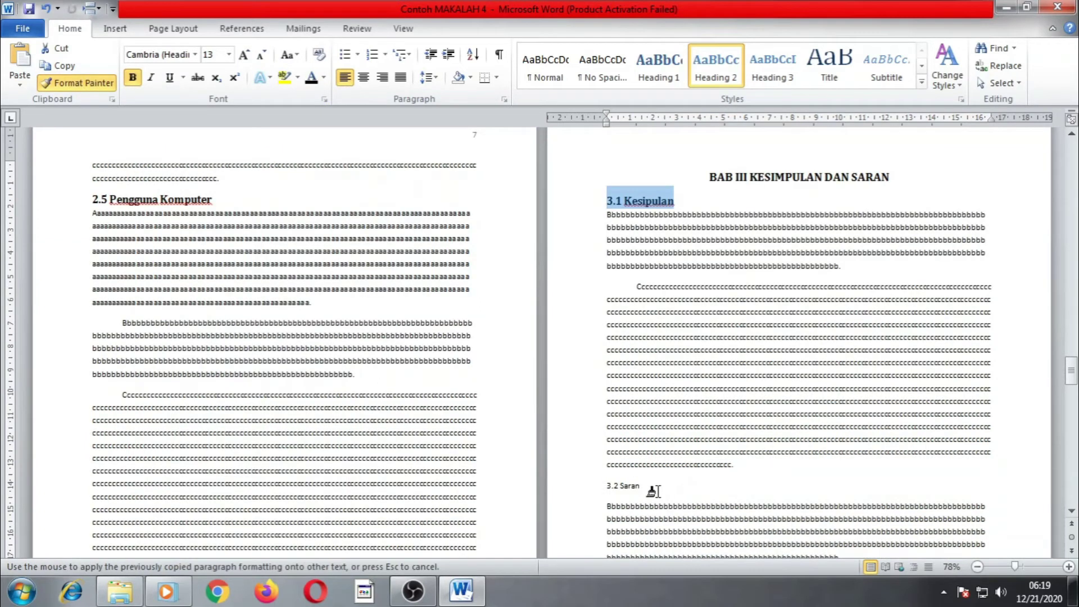
pyautogui.moveTo(605, 487); pyautogui.dragTo(636, 492)
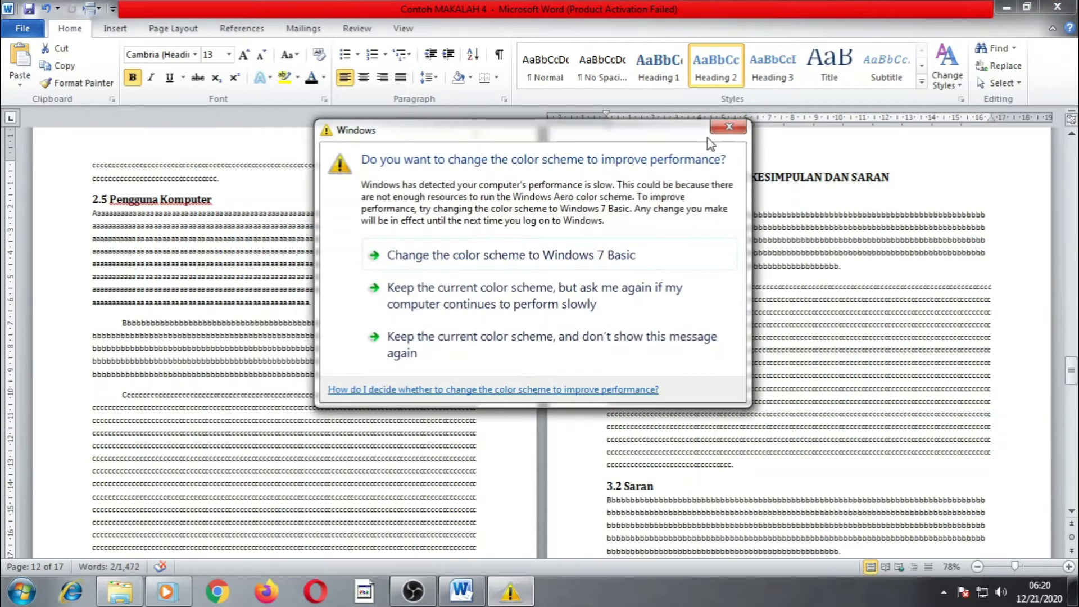
pyautogui.click(718, 131)
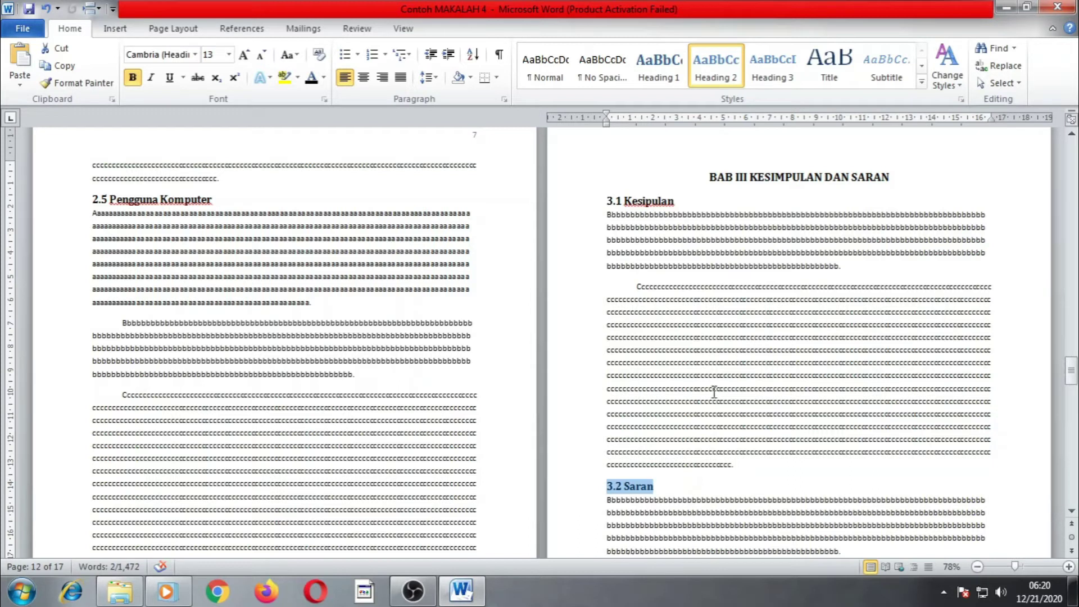
pyautogui.click(668, 376)
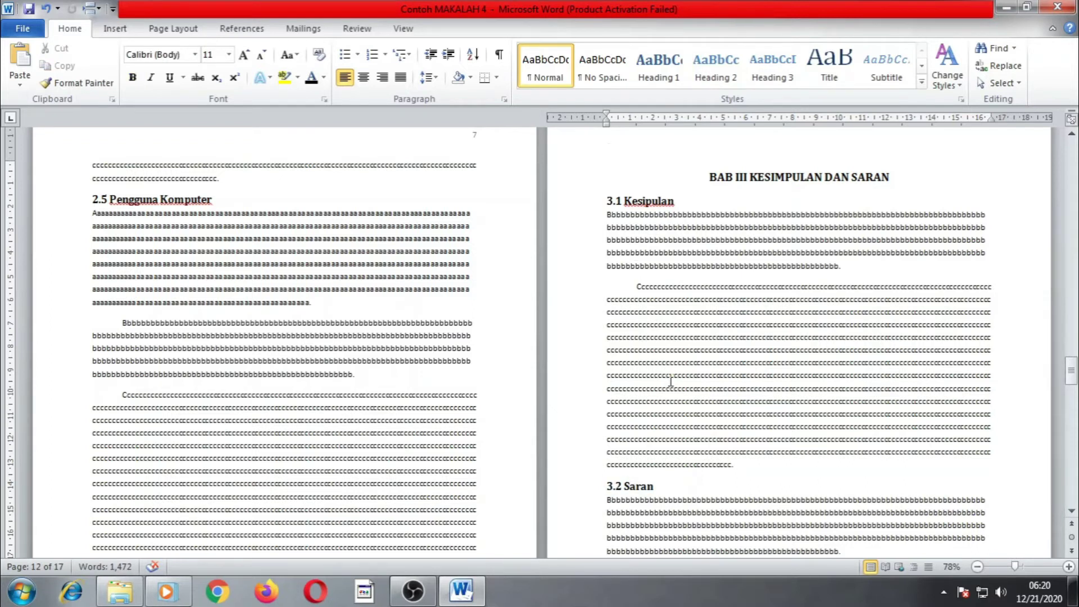
# Look through the remaining pages, from DAFTAR PUSTAKA to Lampiran 2, to check their headings.
pyautogui.scroll(-8, 669, 377)
pyautogui.scroll(-9, 674, 382)
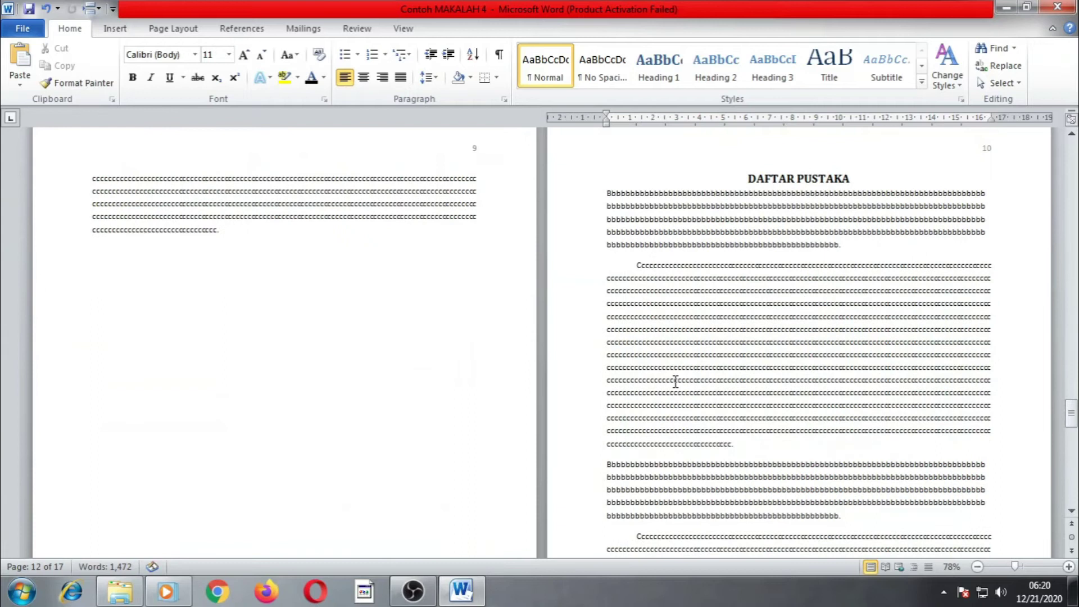
pyautogui.scroll(-13, 676, 381)
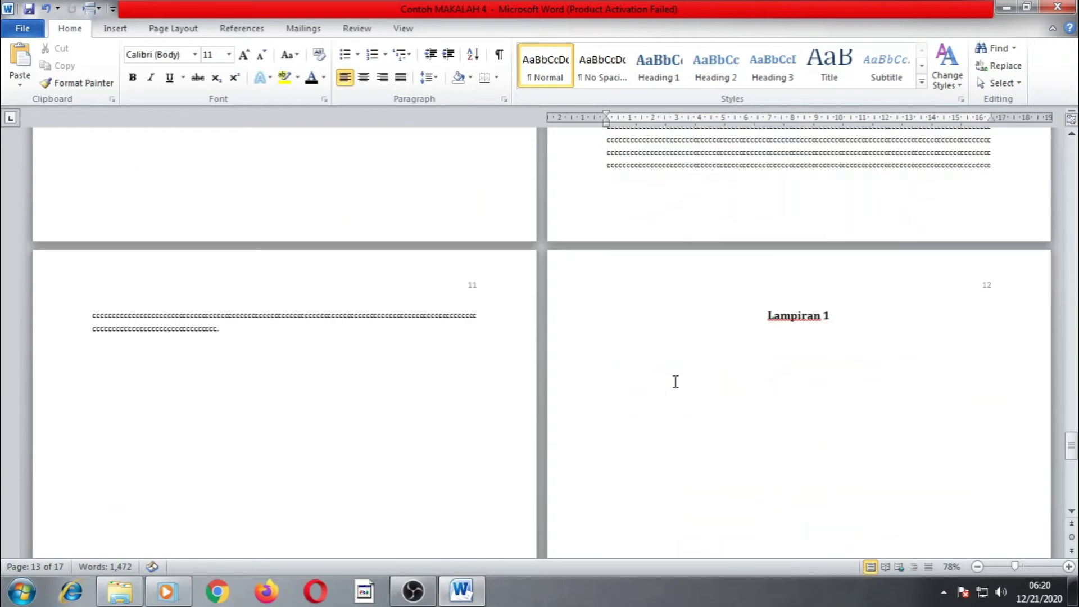
pyautogui.scroll(-18, 675, 381)
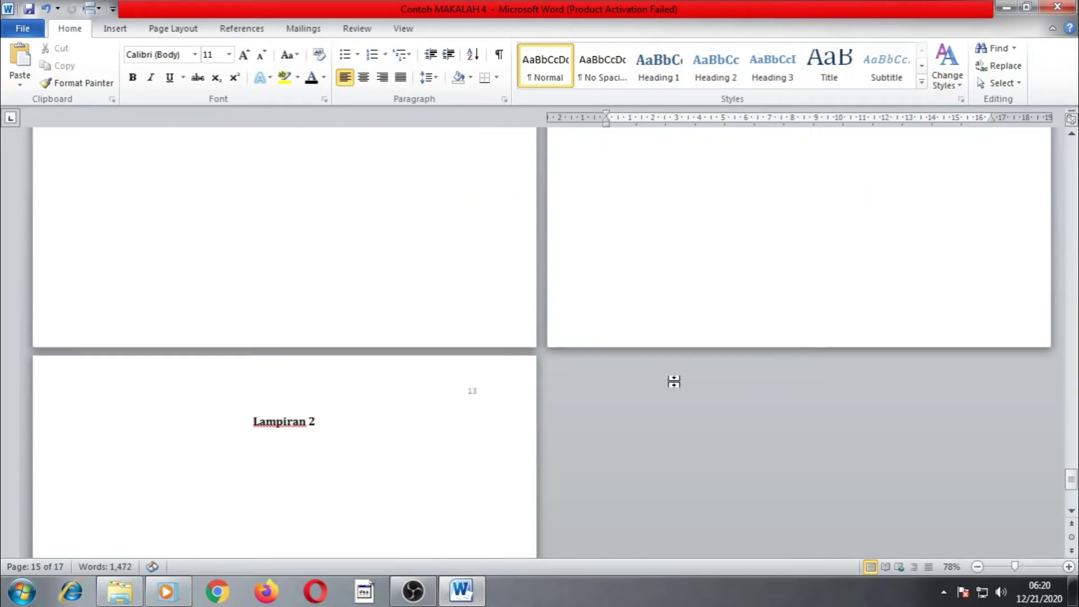
pyautogui.scroll(6, 683, 402)
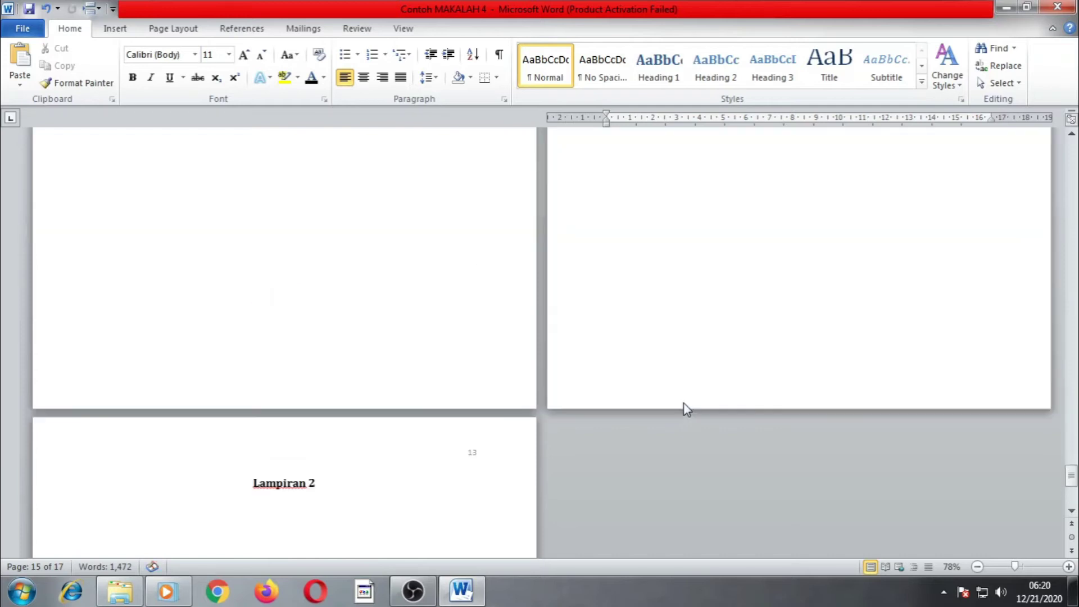
# Insert the built-in Automatic Table 1 table of contents below the DAFTAR ISI heading.
pyautogui.moveTo(1070, 471); pyautogui.dragTo(1072, 145)
pyautogui.scroll(-5, 812, 368)
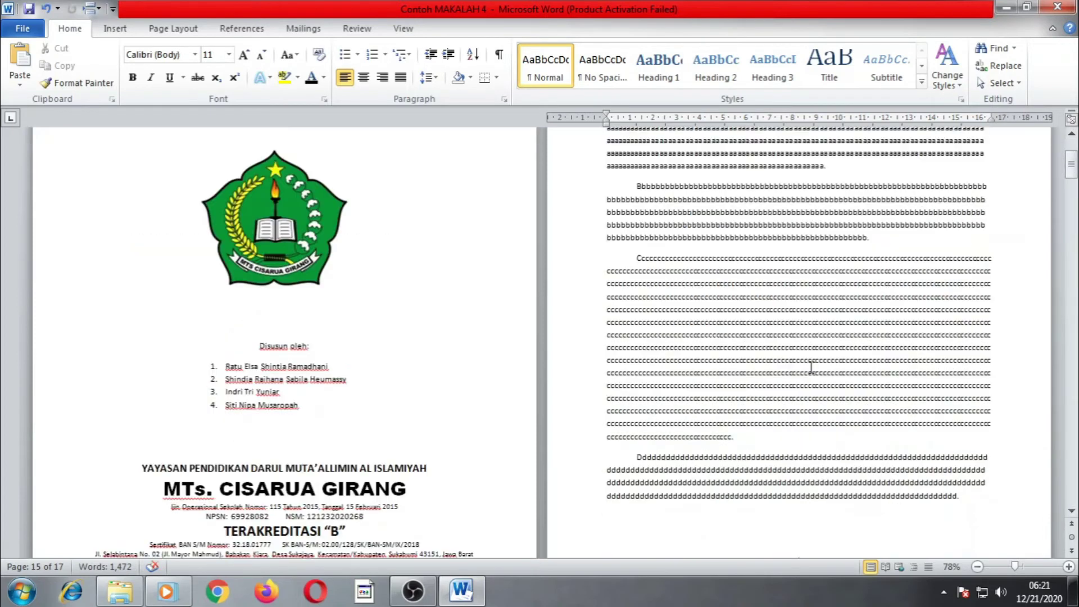
pyautogui.scroll(-5, 811, 367)
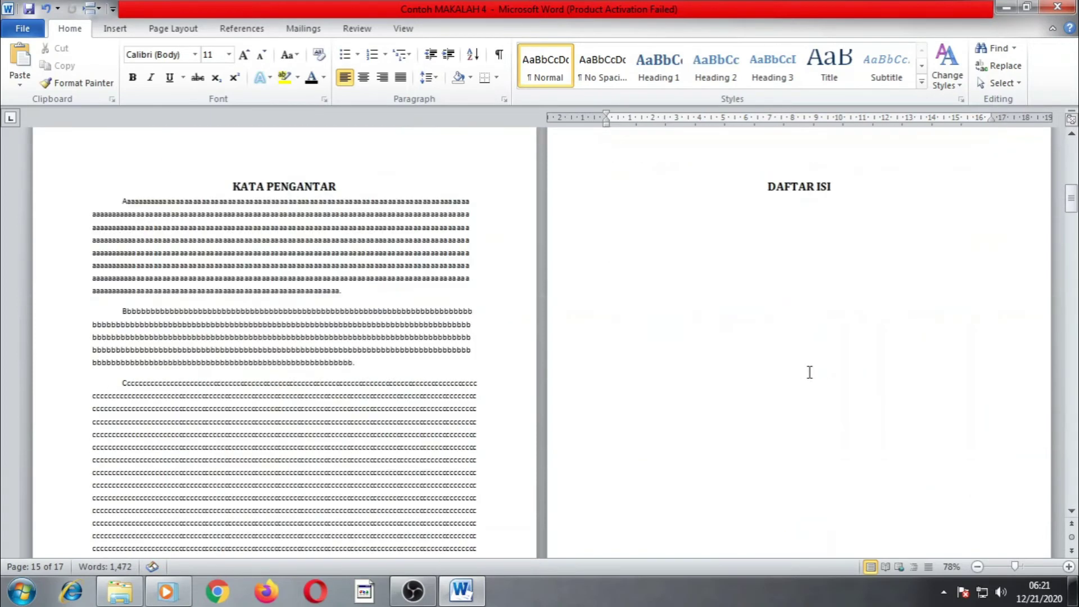
pyautogui.scroll(2, 771, 292)
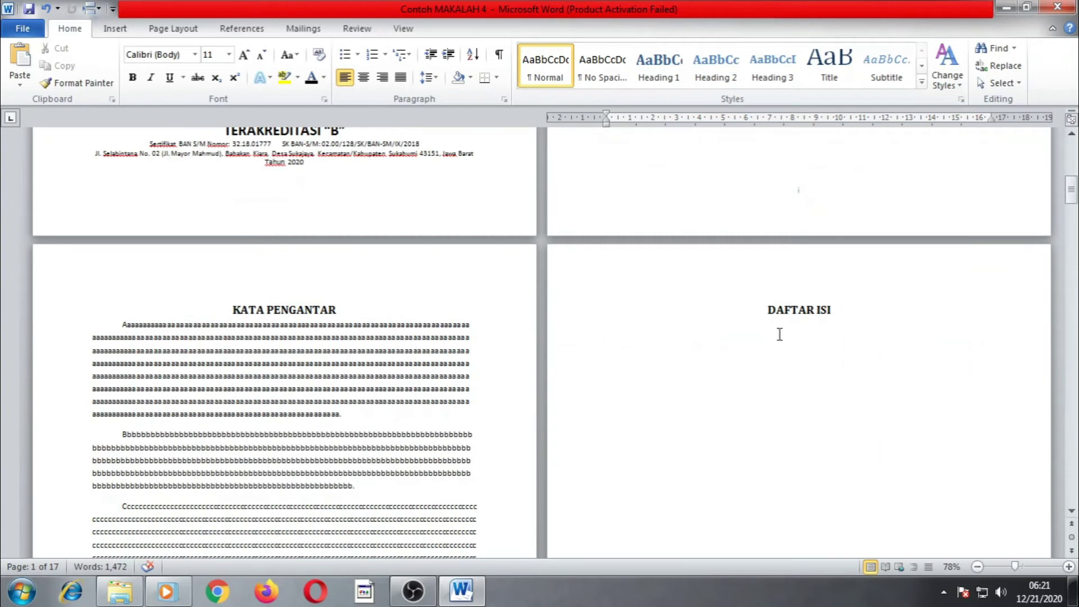
pyautogui.click(787, 330)
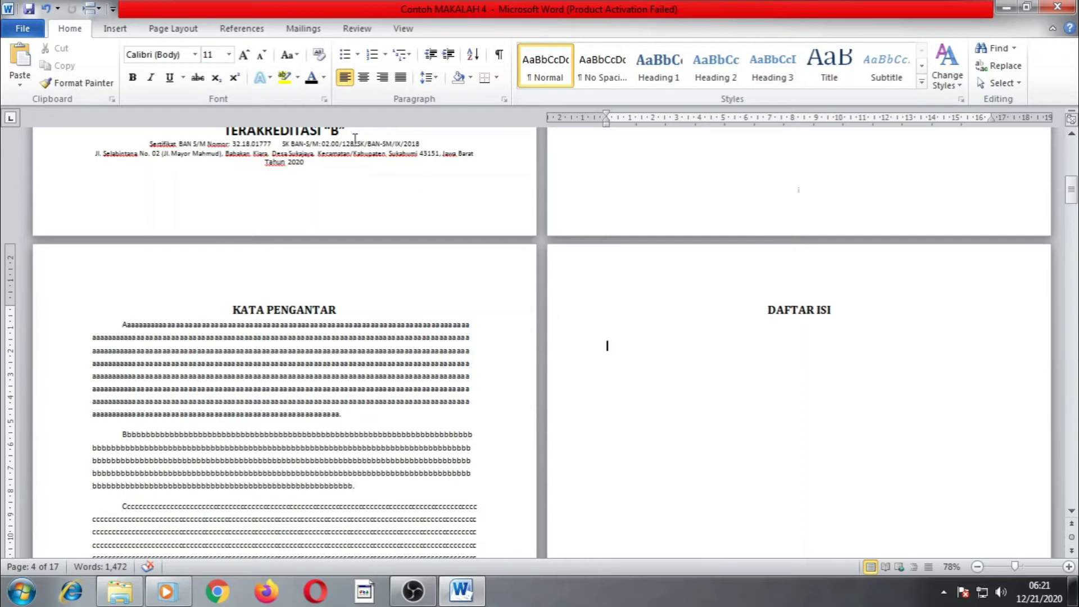
pyautogui.click(242, 29)
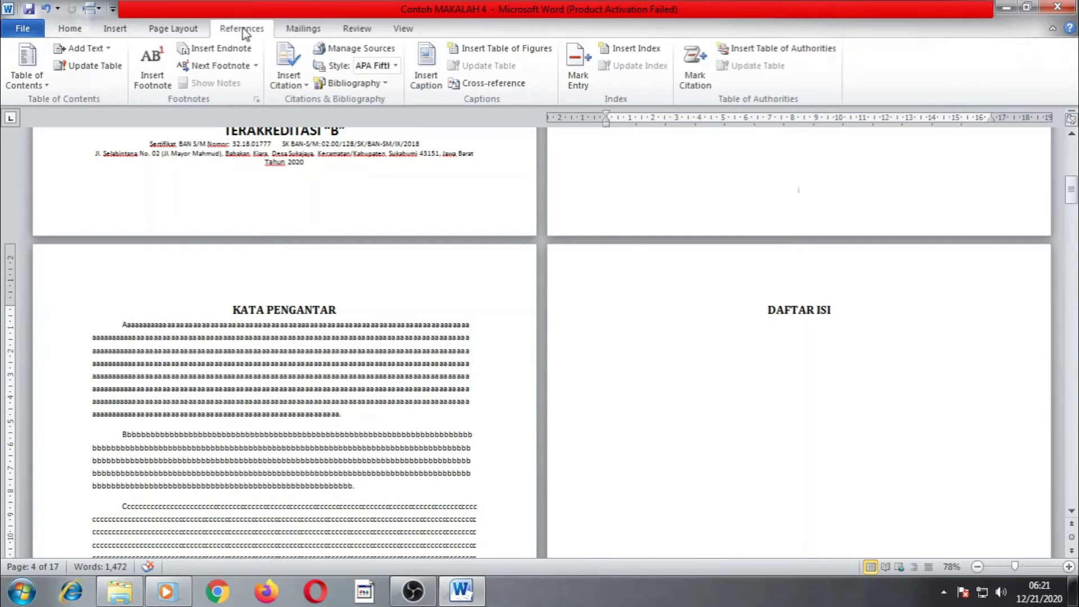
pyautogui.click(25, 77)
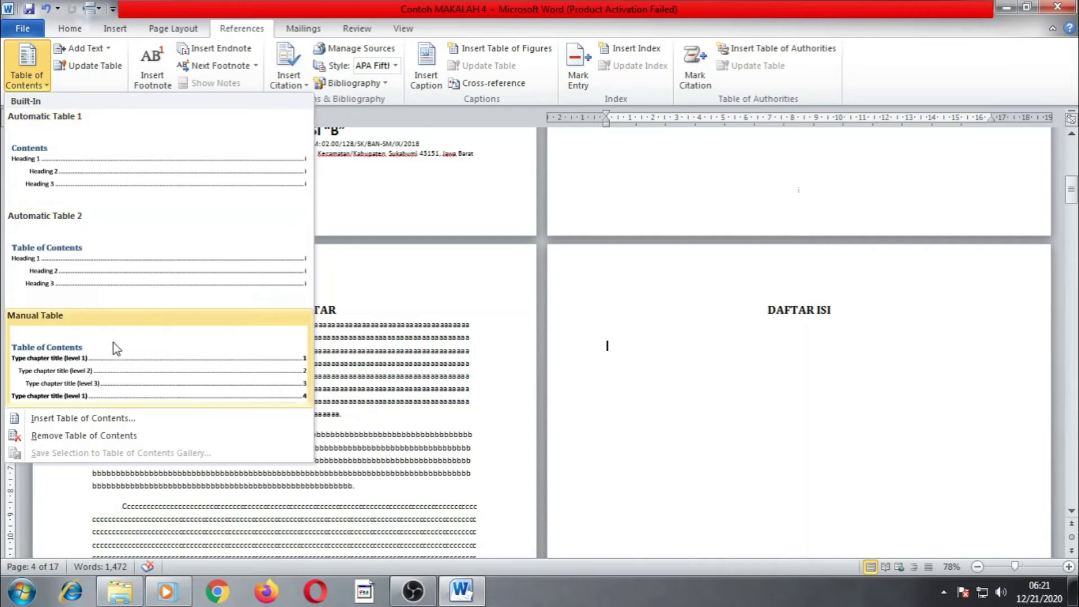
pyautogui.click(131, 167)
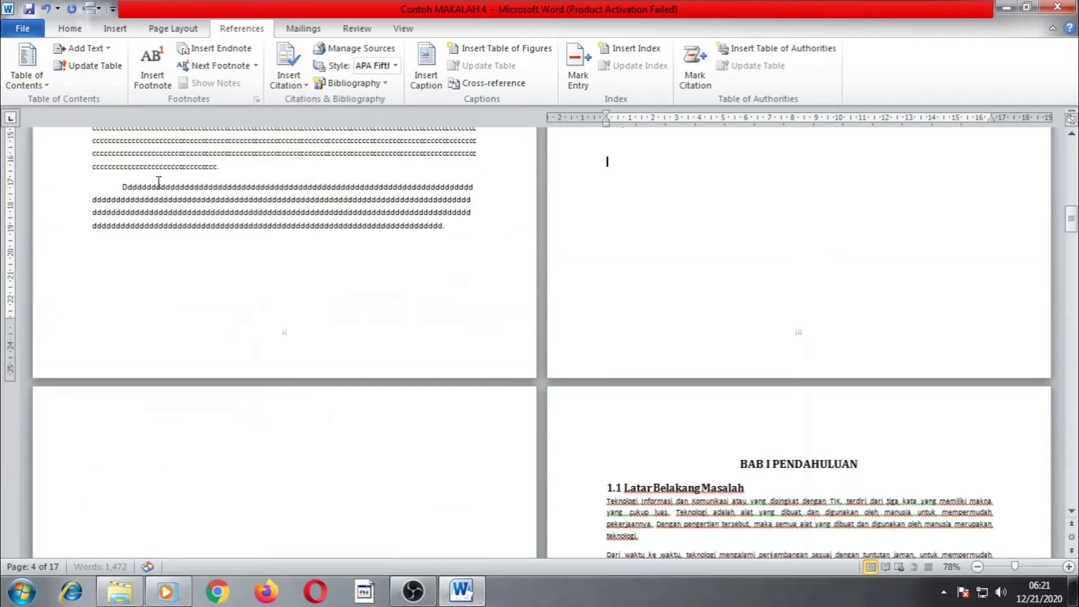
pyautogui.scroll(5, 657, 281)
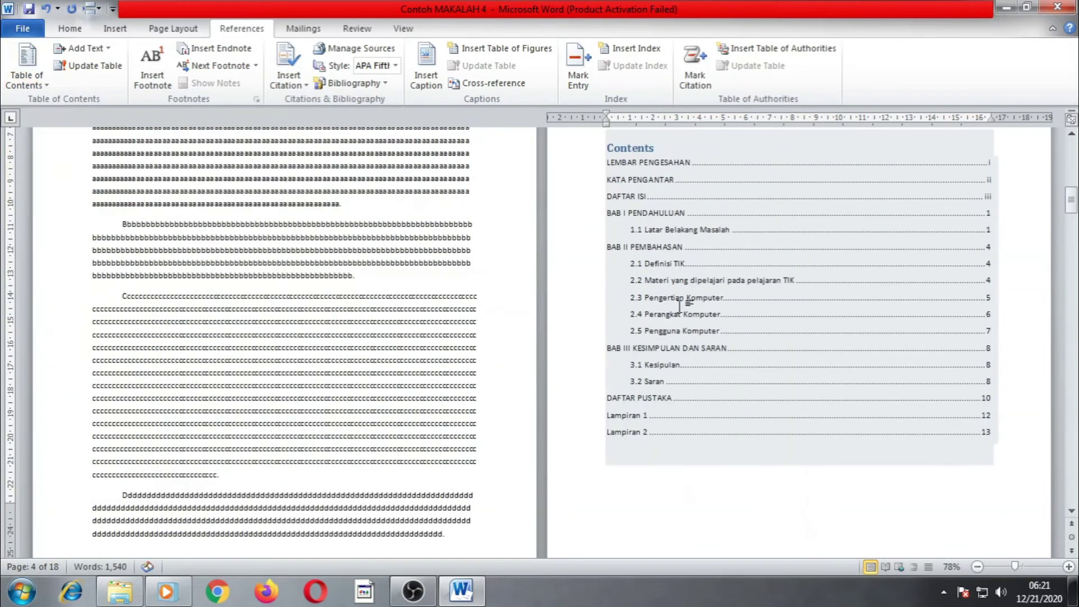
# Delete the blank page between the DAFTAR ISI page and BAB I PENDAHULUAN and check the pages that follow.
pyautogui.scroll(-10, 769, 398)
pyautogui.scroll(-6, 771, 391)
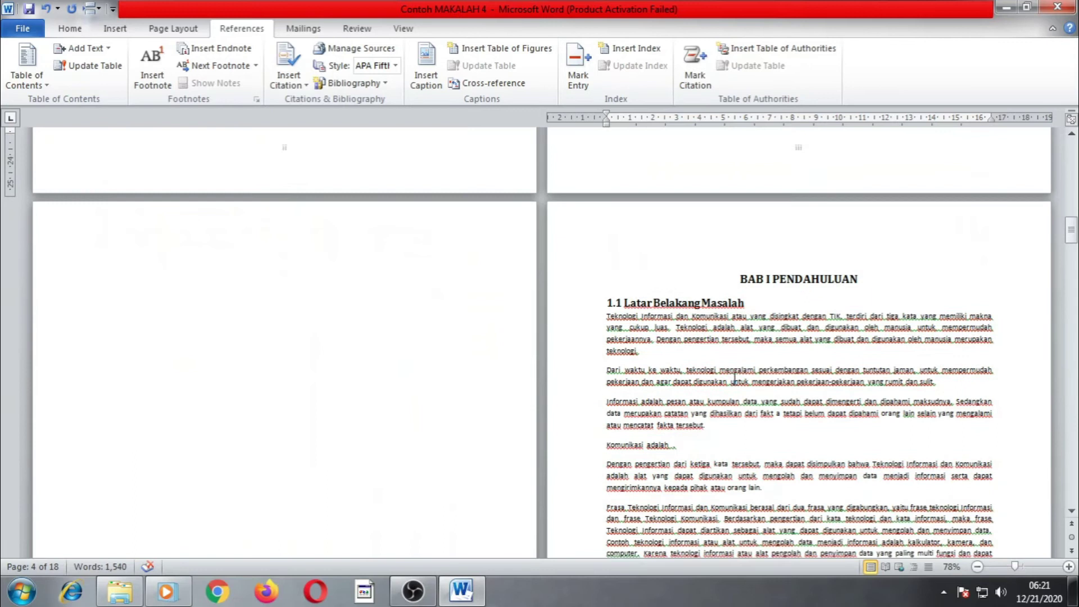
pyautogui.scroll(3, 731, 377)
pyautogui.scroll(2, 574, 299)
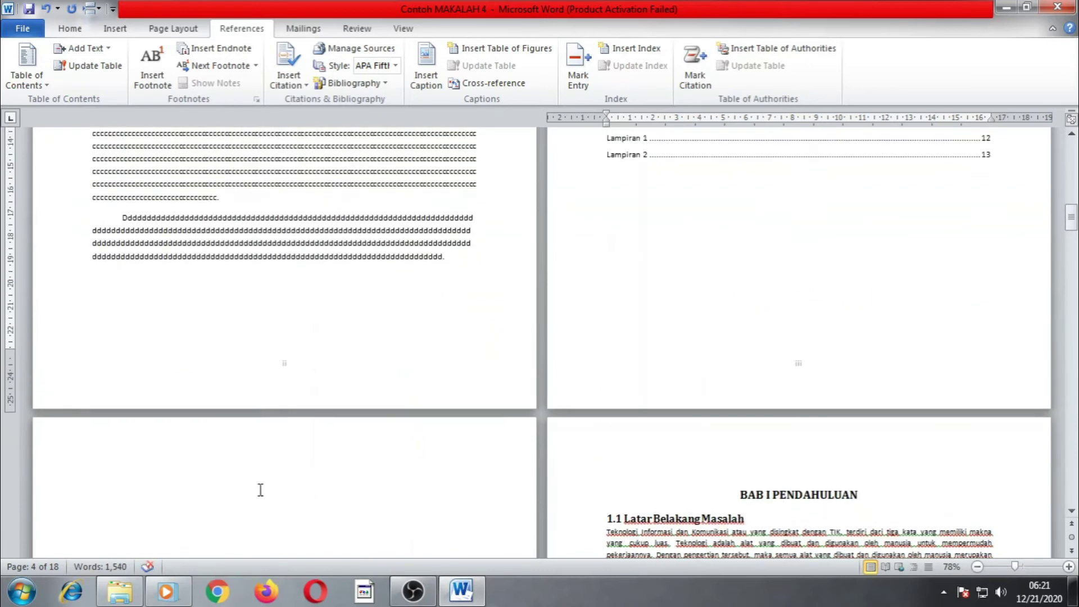
pyautogui.scroll(-6, 257, 491)
pyautogui.scroll(-6, 270, 393)
pyautogui.scroll(3, 270, 407)
pyautogui.scroll(3, 327, 383)
pyautogui.scroll(8, 477, 355)
pyautogui.click(706, 252)
pyautogui.scroll(1, 680, 249)
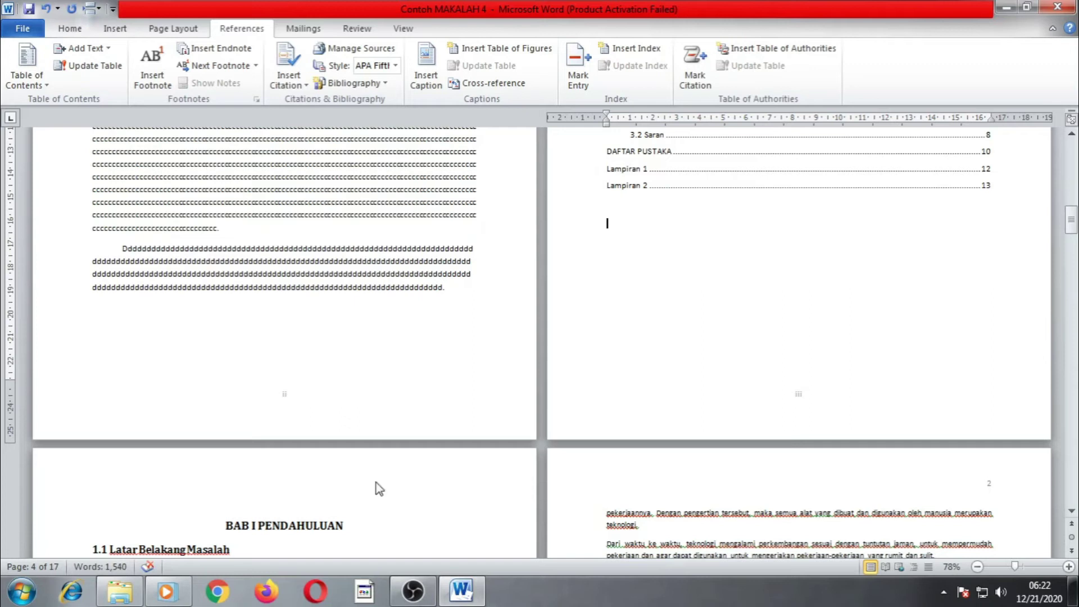
pyautogui.scroll(-5, 319, 516)
pyautogui.scroll(-2, 371, 488)
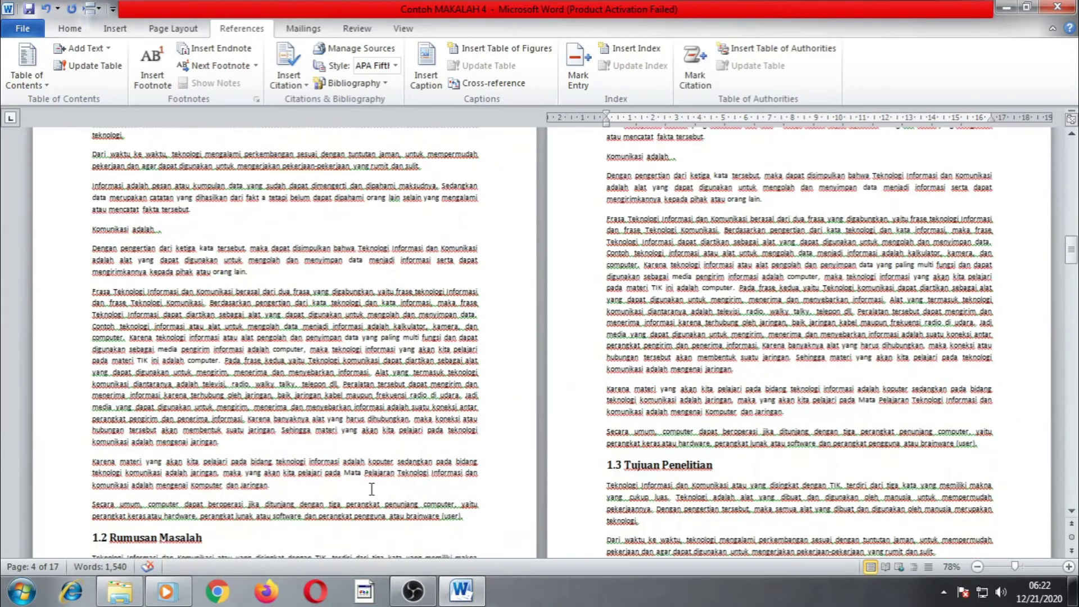
pyautogui.scroll(3, 437, 416)
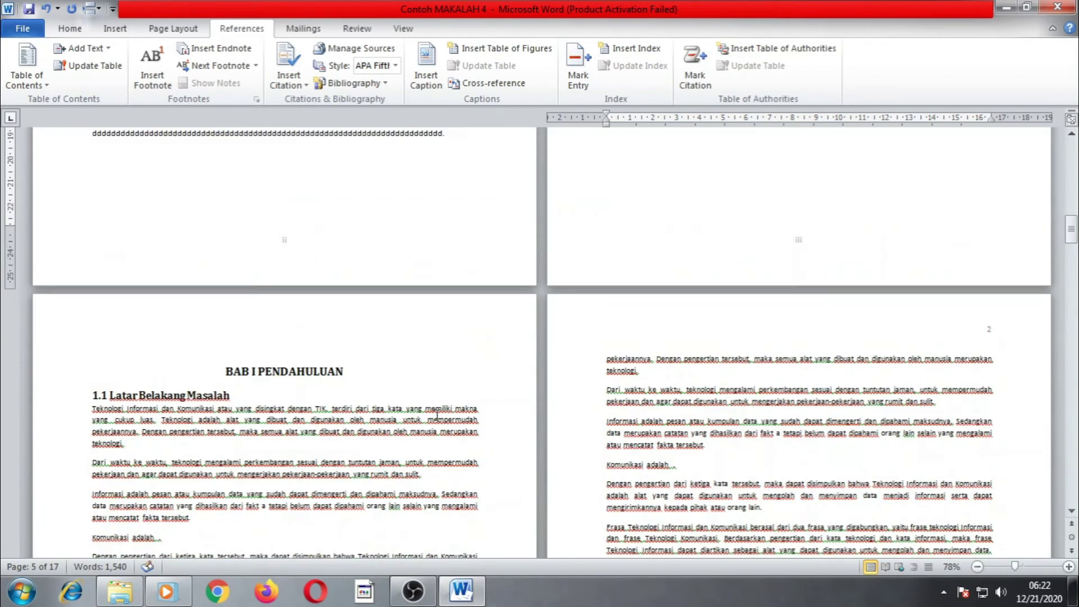
pyautogui.scroll(10, 437, 416)
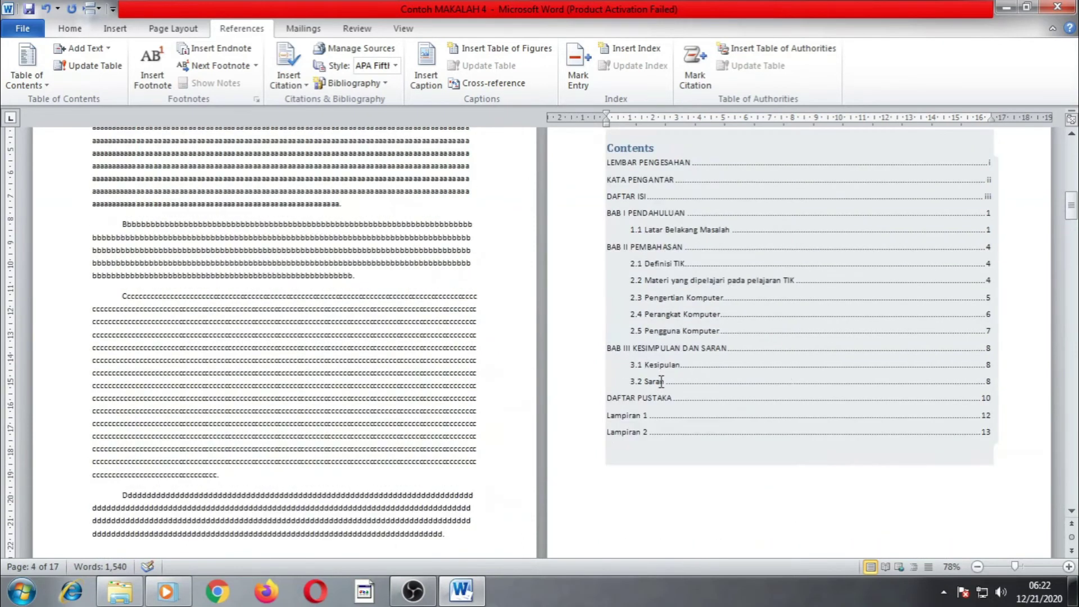
# Replace the "Contents" title of the table of contents with "Halaman".
pyautogui.scroll(-1, 762, 329)
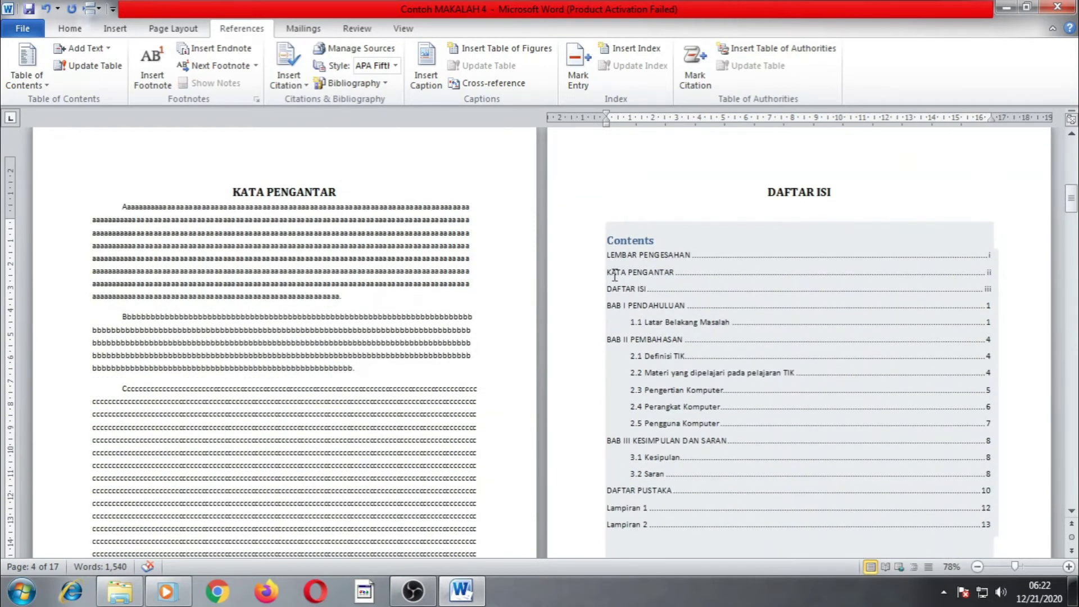
pyautogui.click(632, 240)
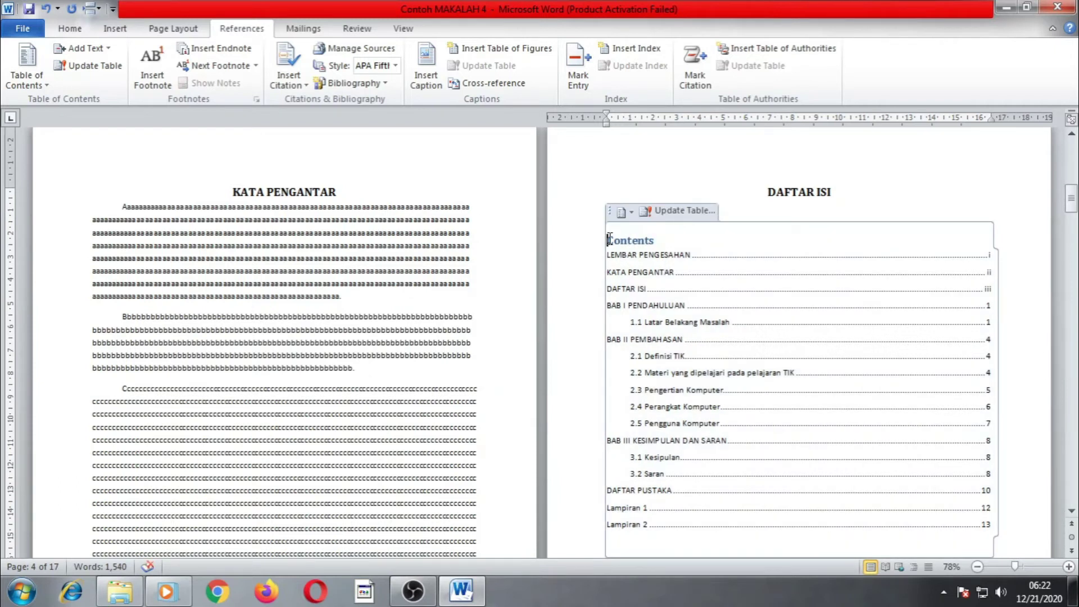
pyautogui.moveTo(609, 240); pyautogui.dragTo(655, 241)
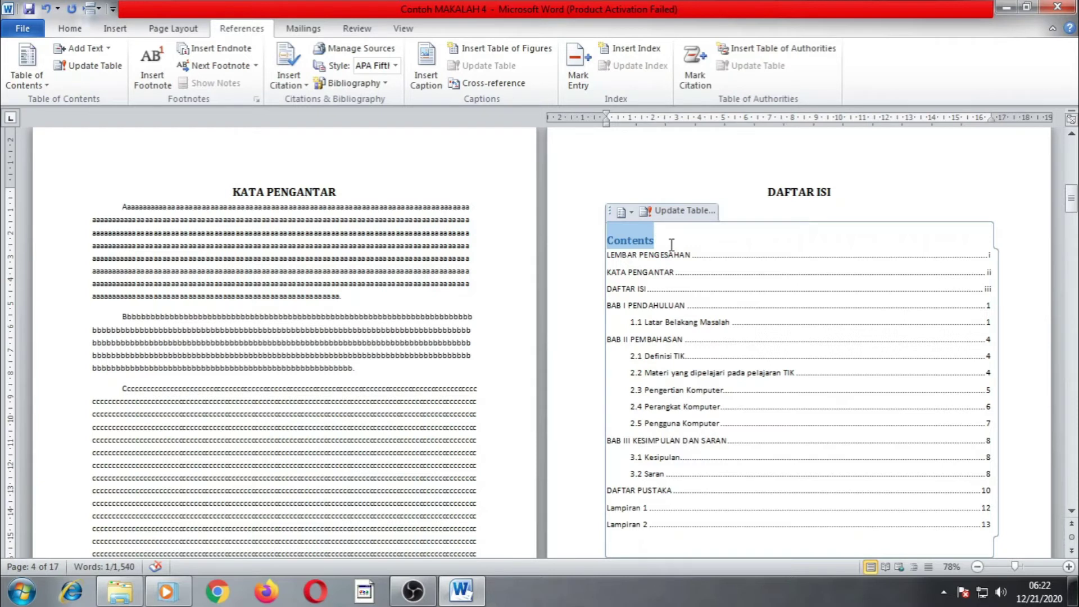
pyautogui.write('Hala')
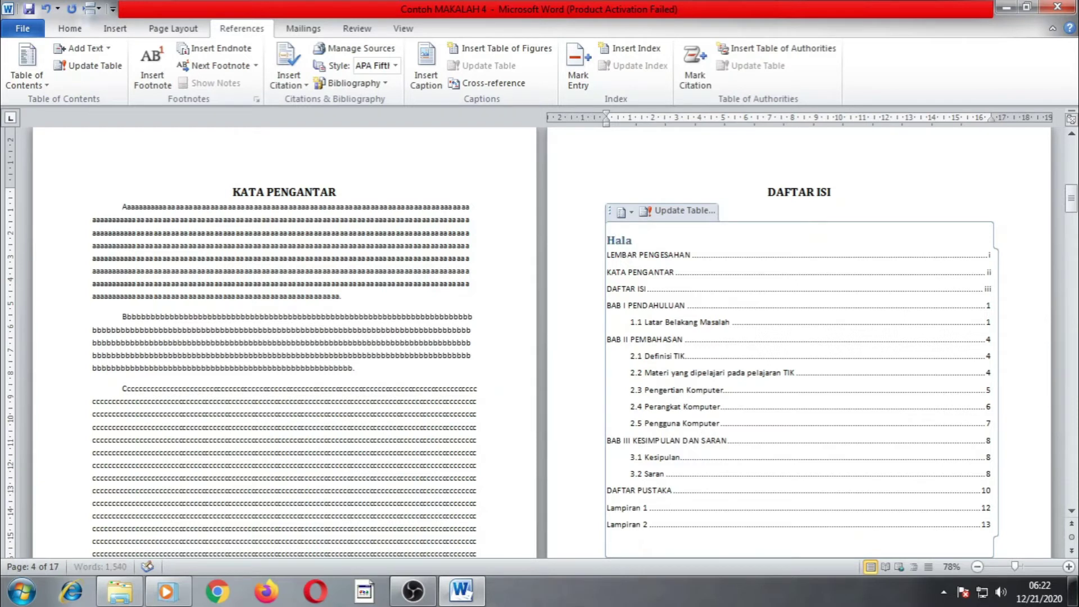
pyautogui.write('man')
# Right-align the "Halaman" title above the page numbers of the table of contents.
pyautogui.moveTo(610, 240); pyautogui.dragTo(655, 243)
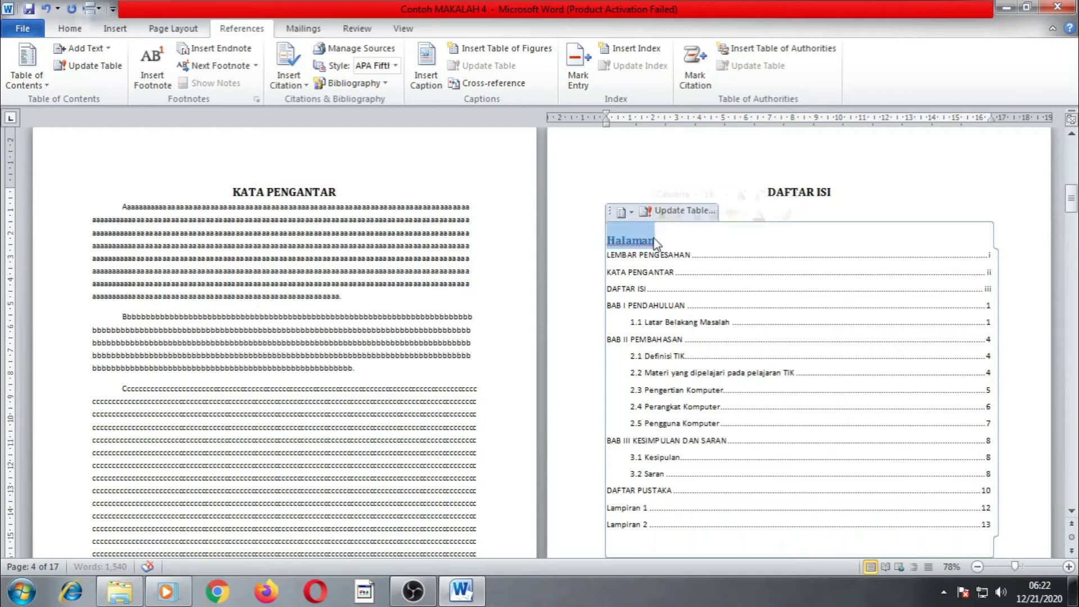
pyautogui.click(70, 28)
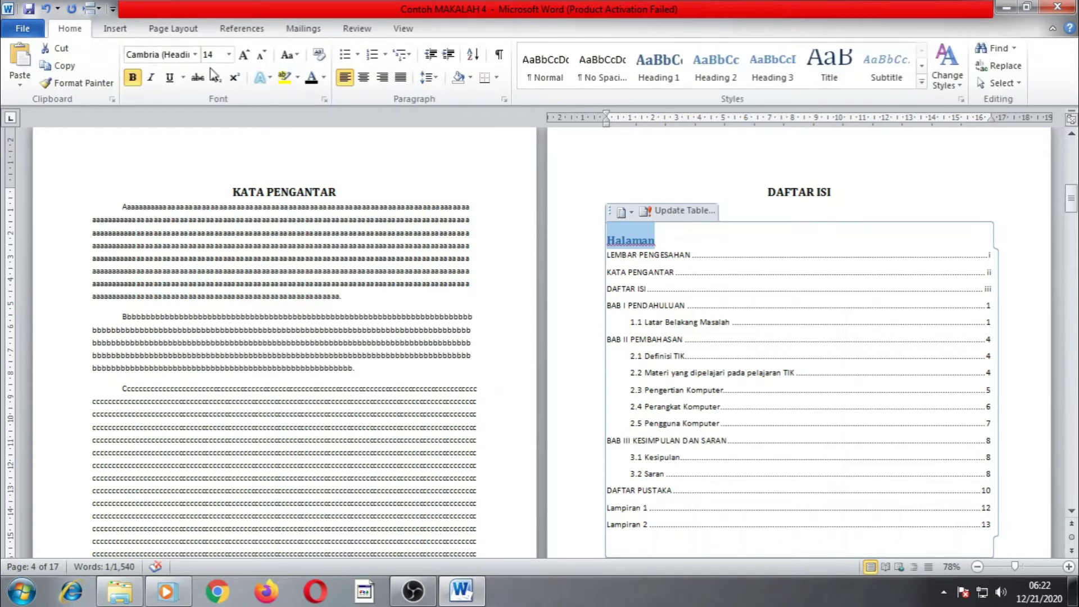
pyautogui.click(382, 77)
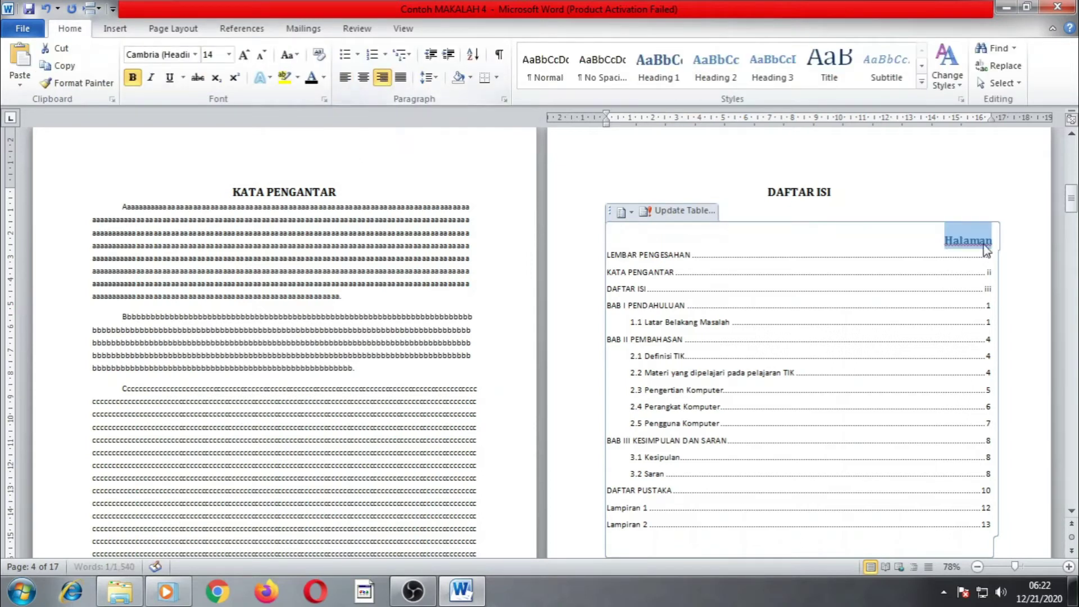
pyautogui.click(1006, 357)
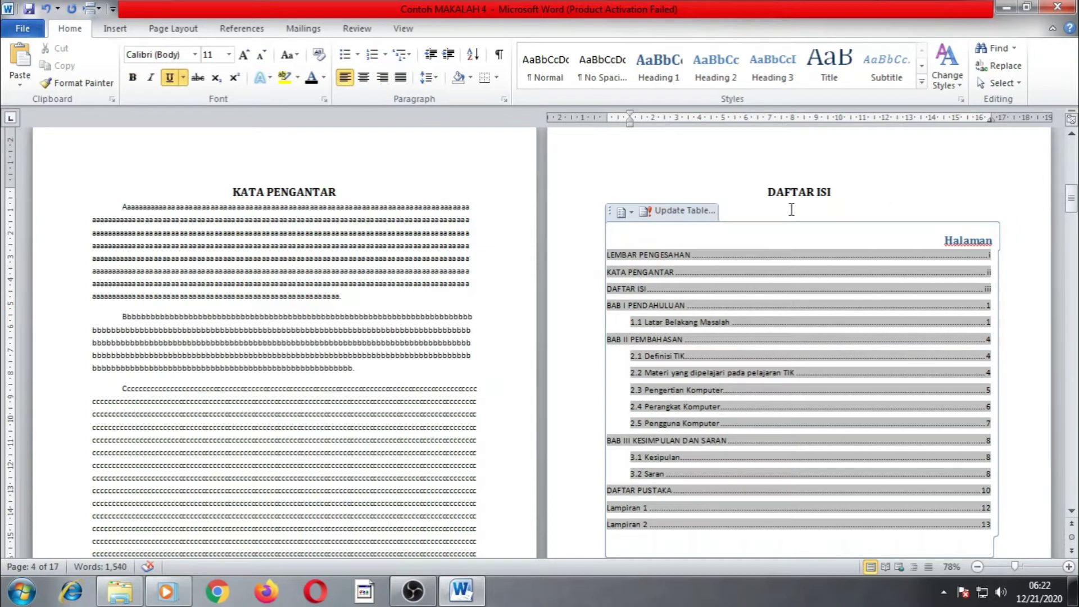
pyautogui.click(792, 217)
# Increase the left indent of the second-level entries in the table of contents slightly, using the ruler.
pyautogui.scroll(-3, 801, 338)
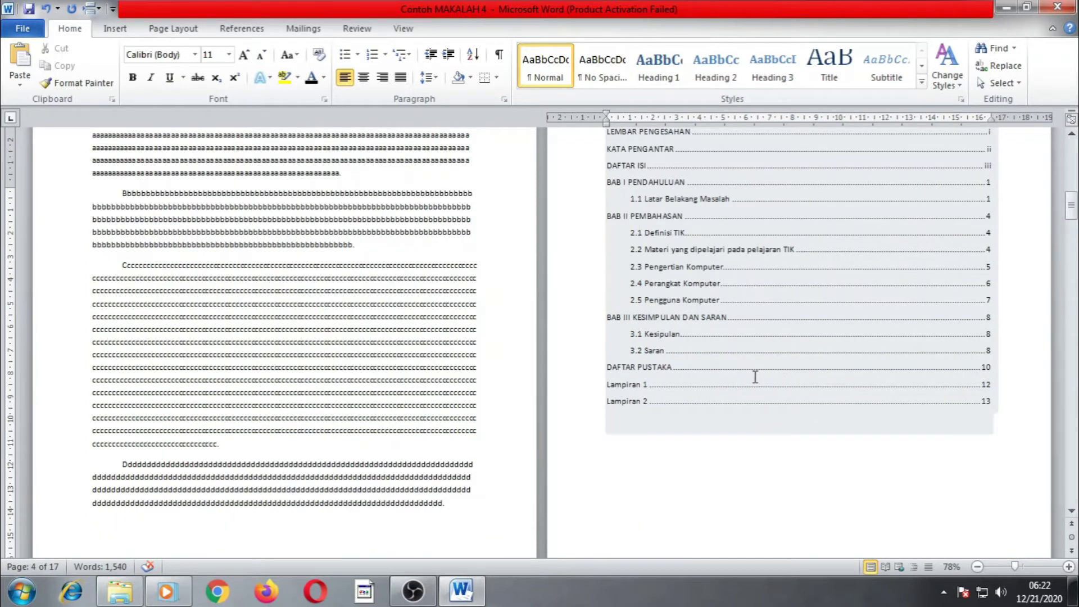
pyautogui.scroll(-1, 765, 393)
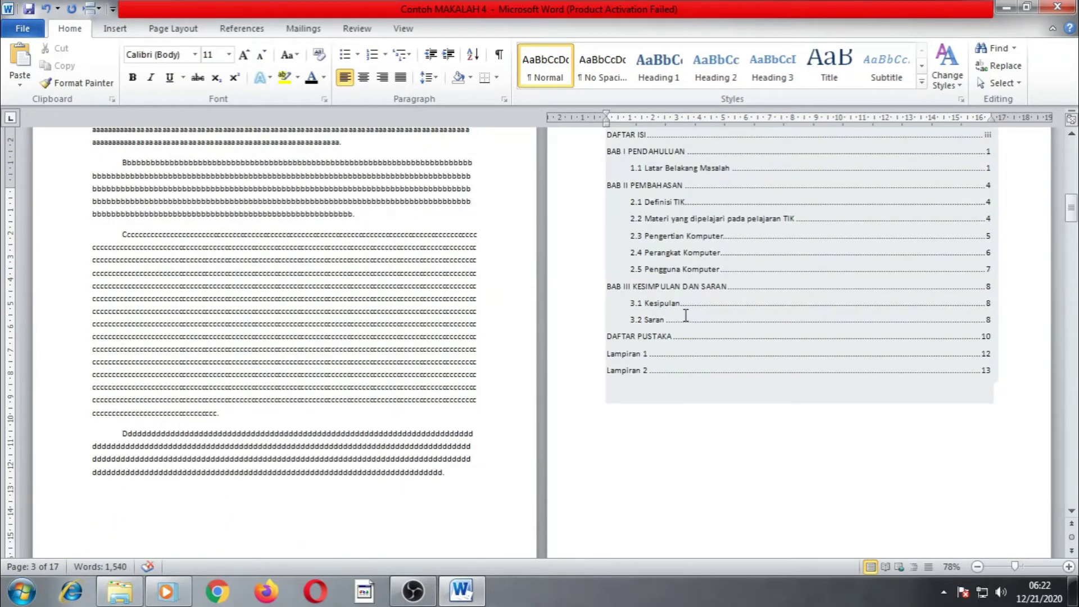
pyautogui.scroll(3, 947, 412)
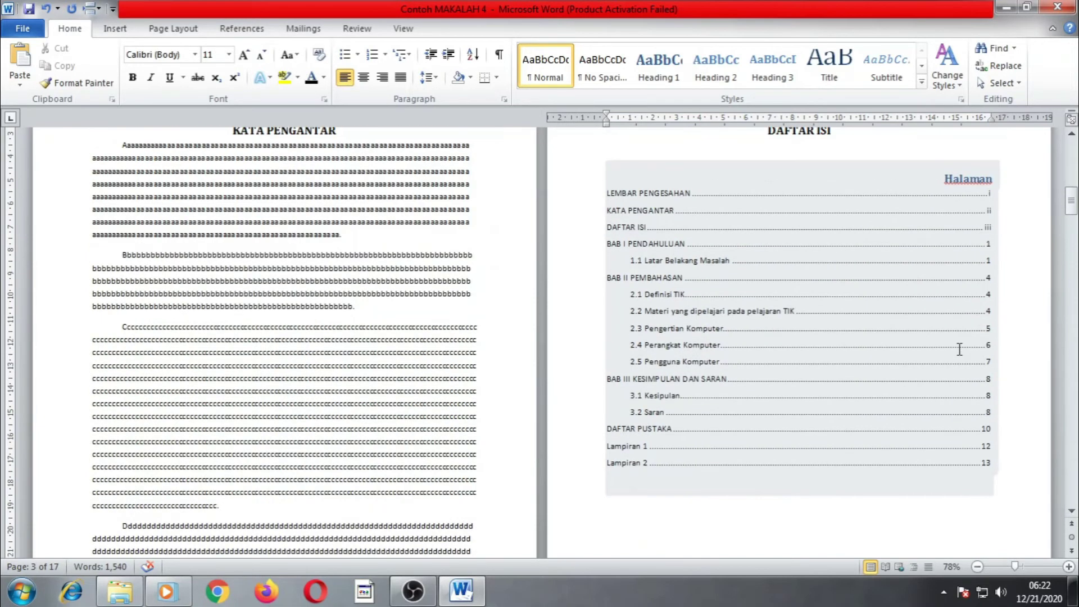
pyautogui.scroll(2, 960, 349)
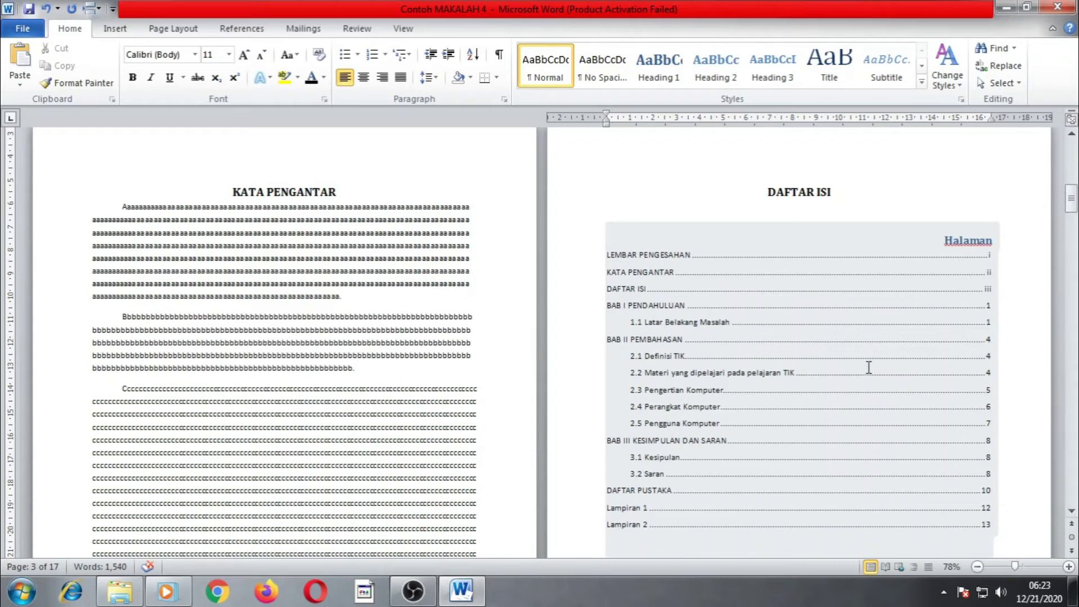
pyautogui.click(610, 274)
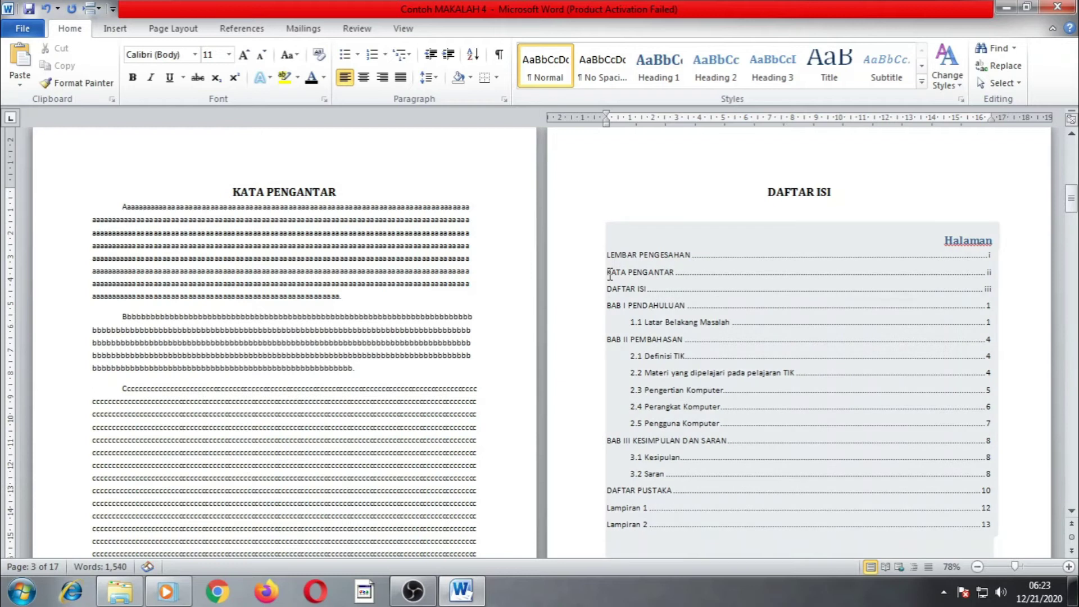
pyautogui.click(633, 324)
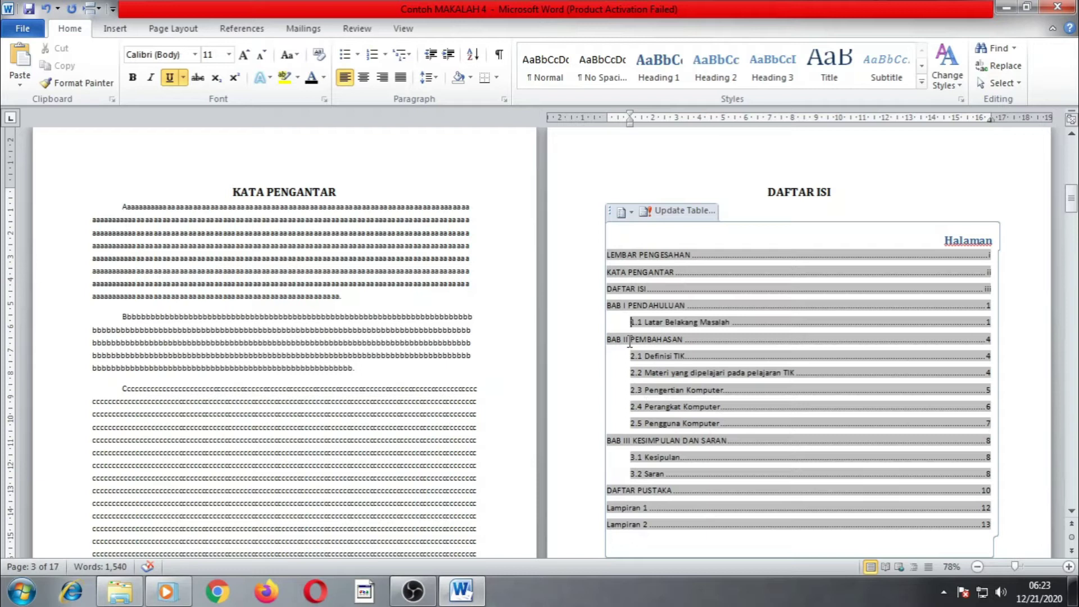
pyautogui.click(742, 239)
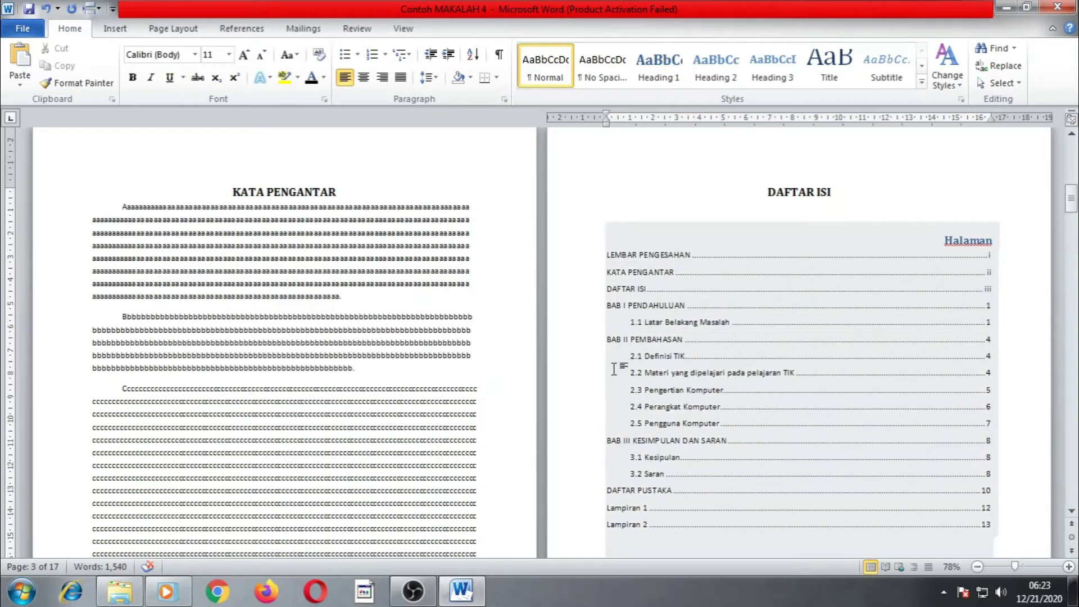
pyautogui.click(632, 326)
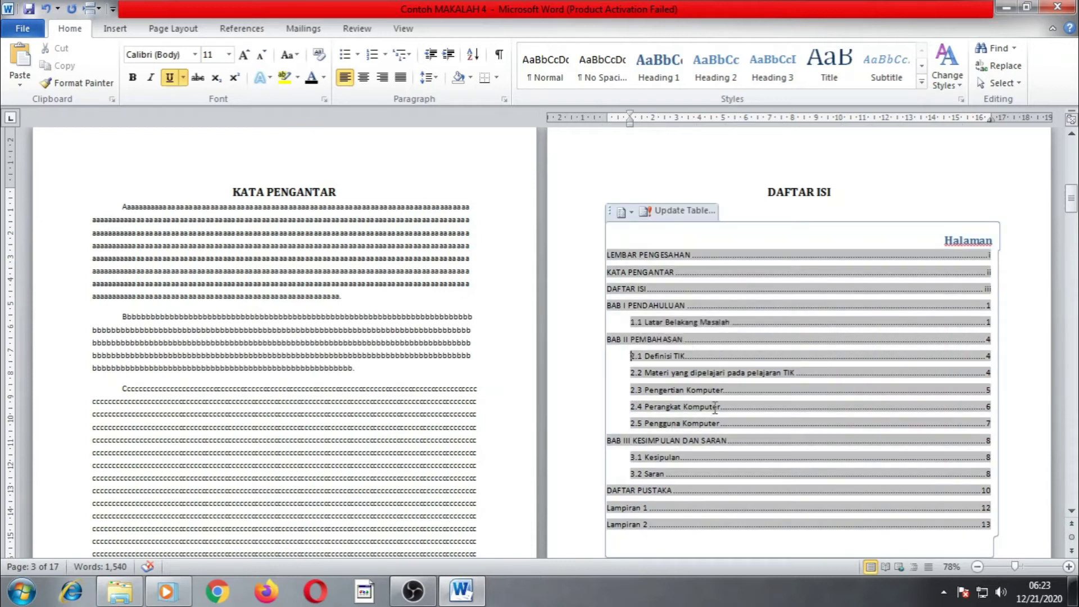
pyautogui.click(632, 322)
pyautogui.moveTo(633, 119); pyautogui.dragTo(635, 114)
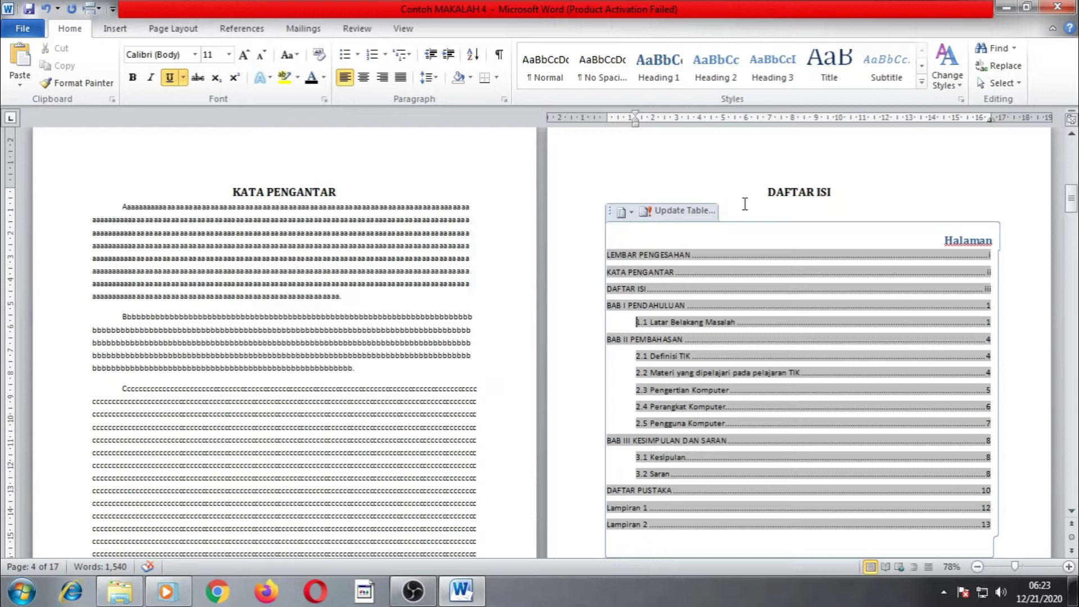
pyautogui.click(723, 203)
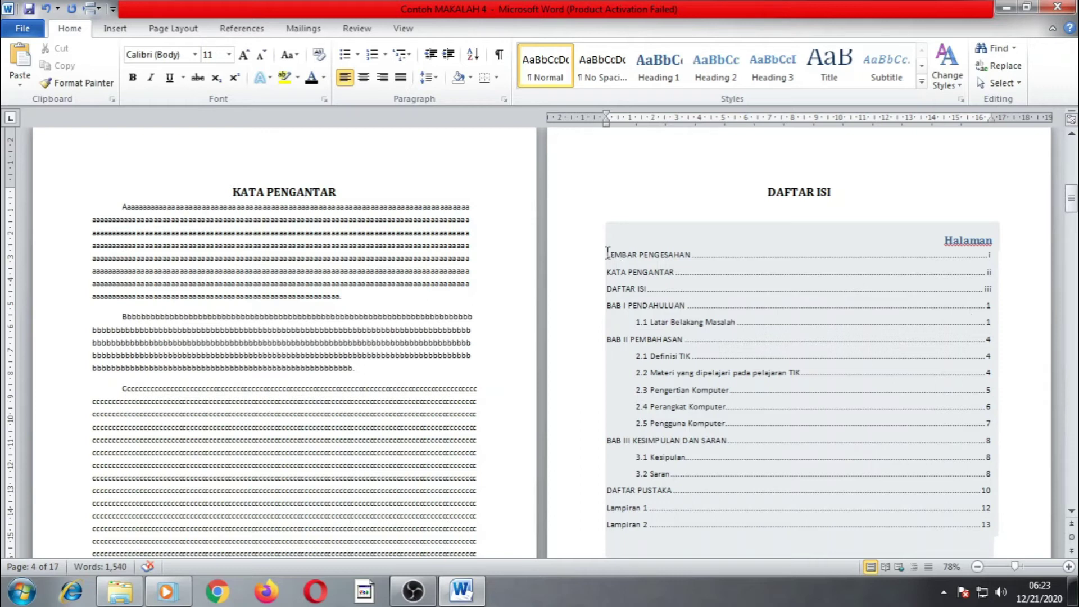
# Examine the paragraph and tab stop settings for the whole table of contents, closing them without changes.
pyautogui.click(647, 240)
pyautogui.moveTo(646, 236); pyautogui.dragTo(657, 269)
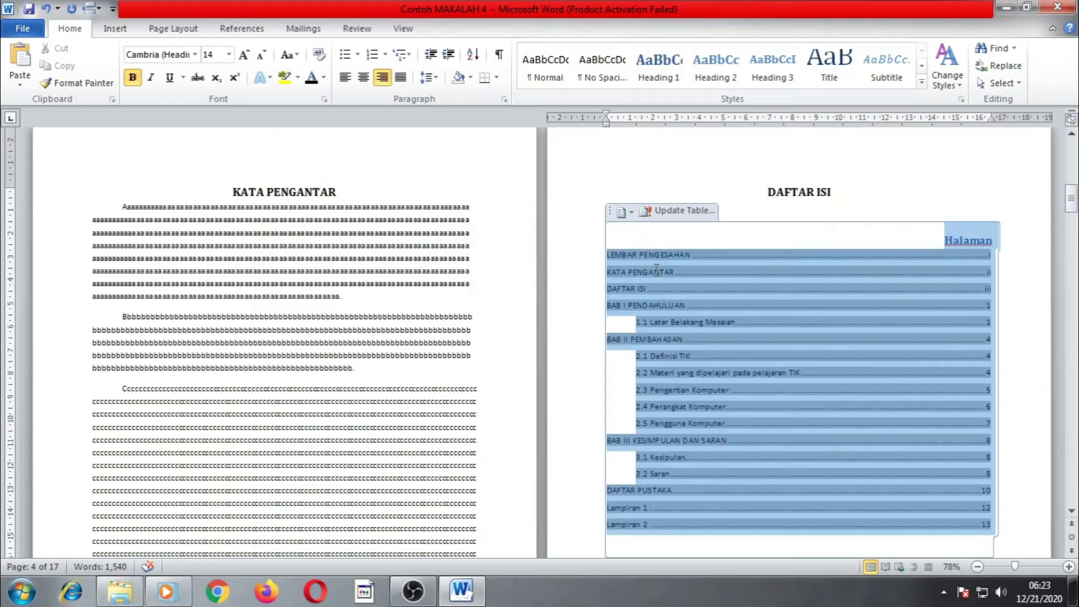
pyautogui.scroll(-3, 768, 423)
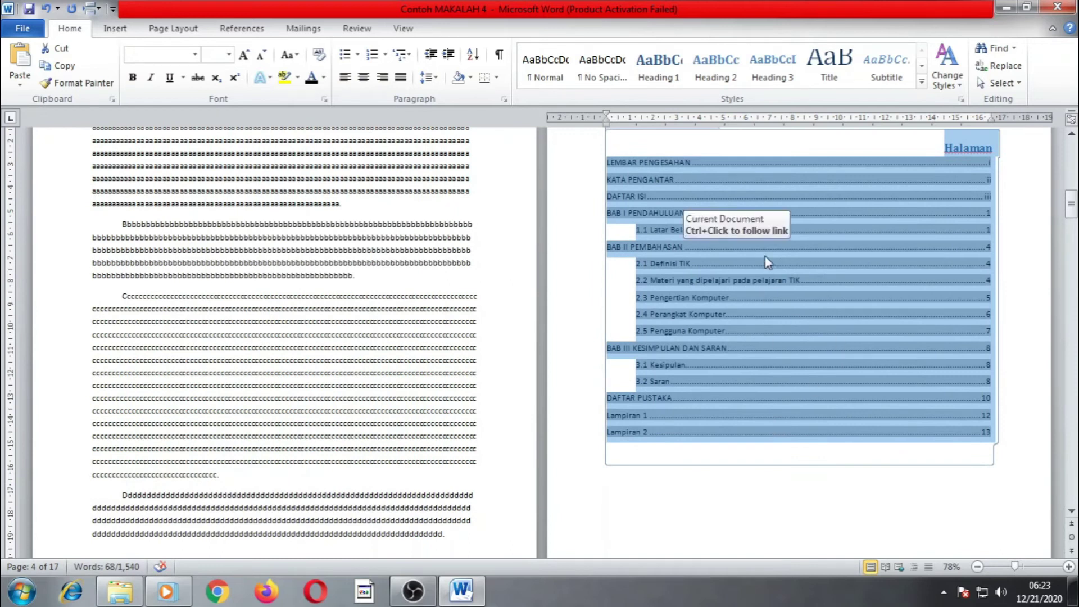
pyautogui.rightClick(781, 211)
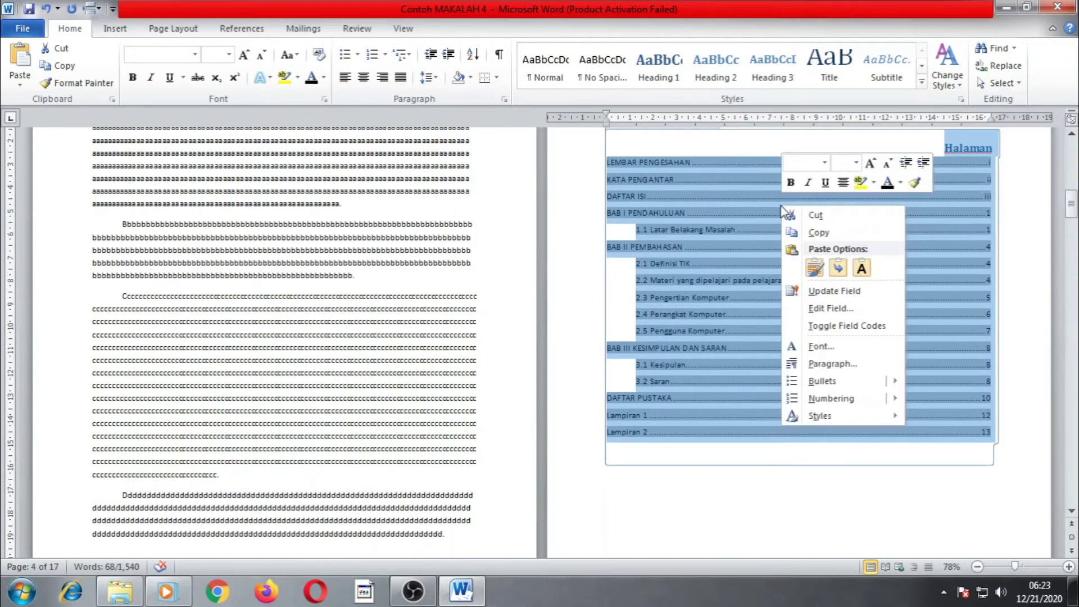
pyautogui.click(840, 364)
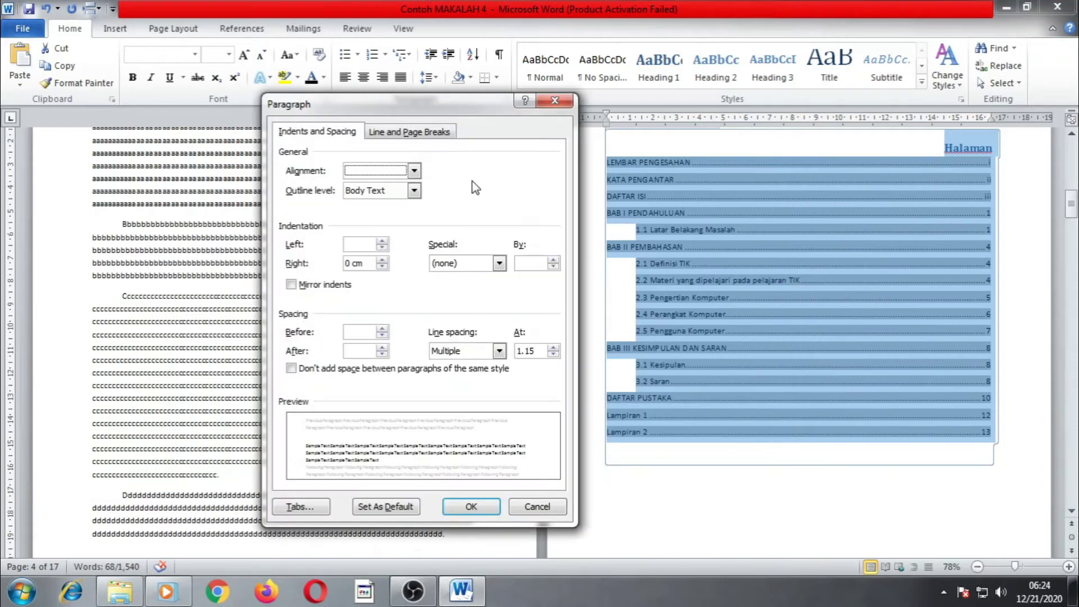
pyautogui.click(304, 507)
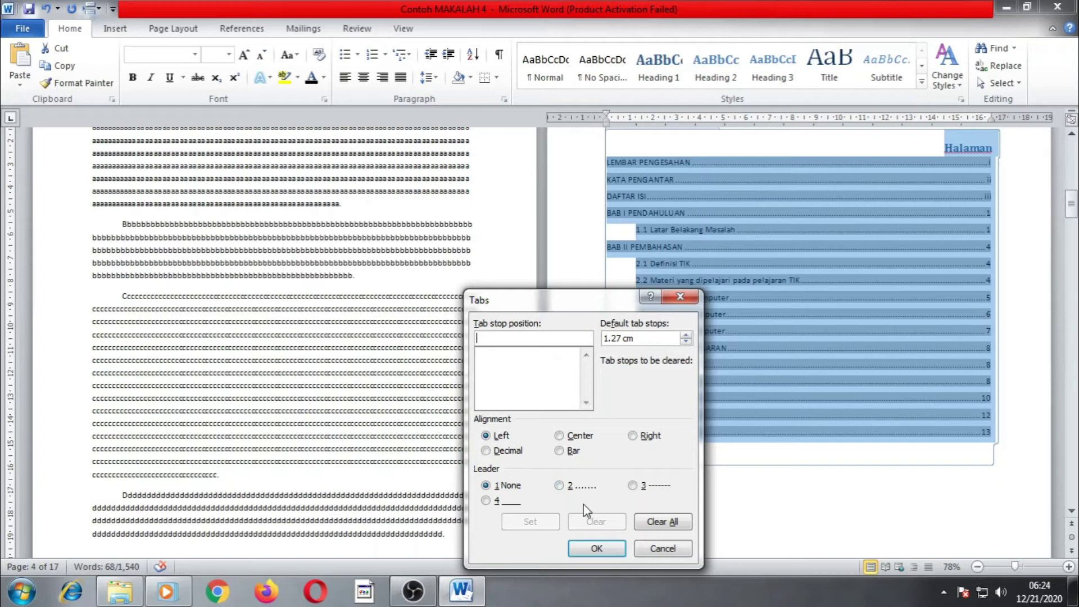
pyautogui.click(681, 297)
pyautogui.scroll(3, 846, 326)
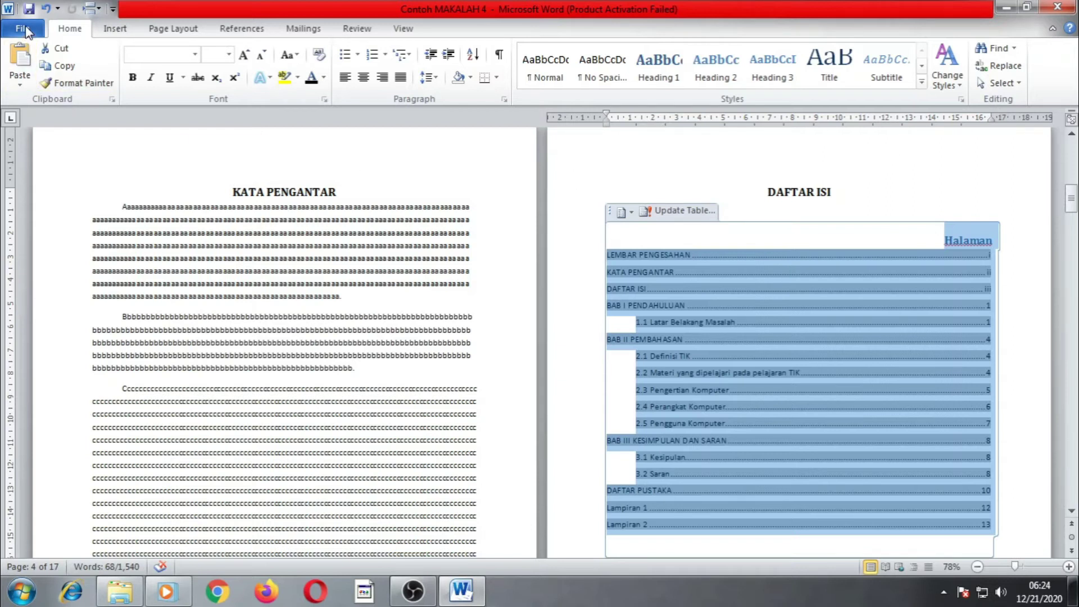
pyautogui.click(738, 200)
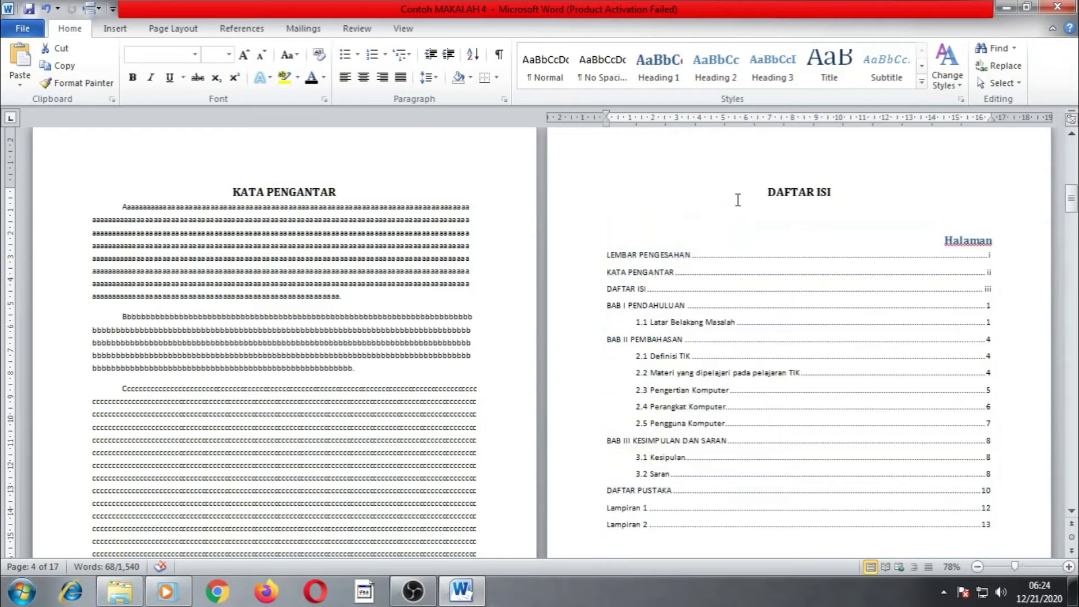
# Set the measurement units to Centimeters in the advanced display options and apply them.
pyautogui.click(23, 28)
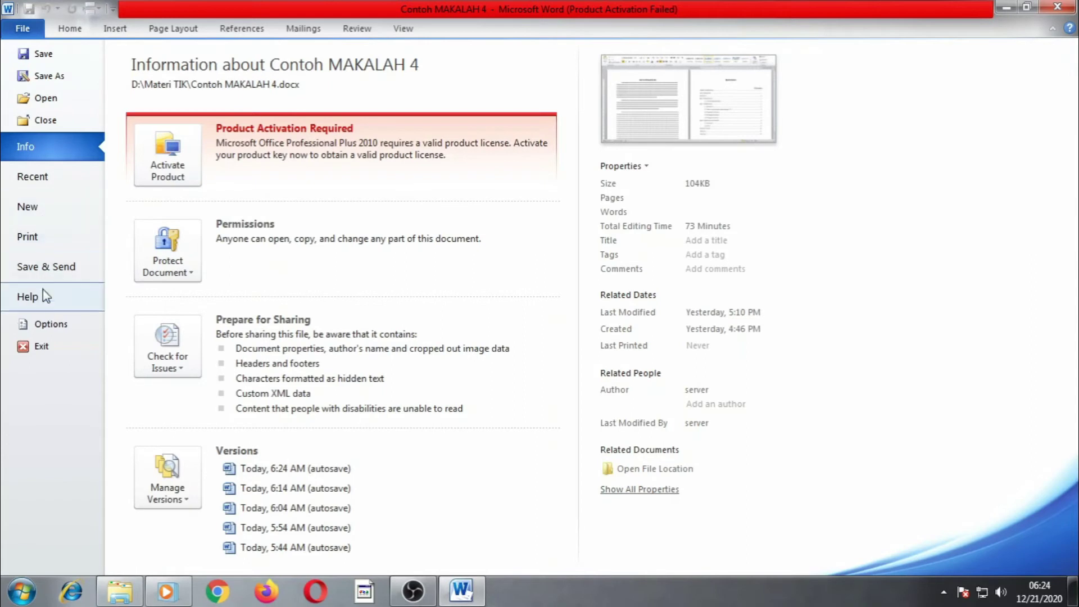
pyautogui.click(61, 324)
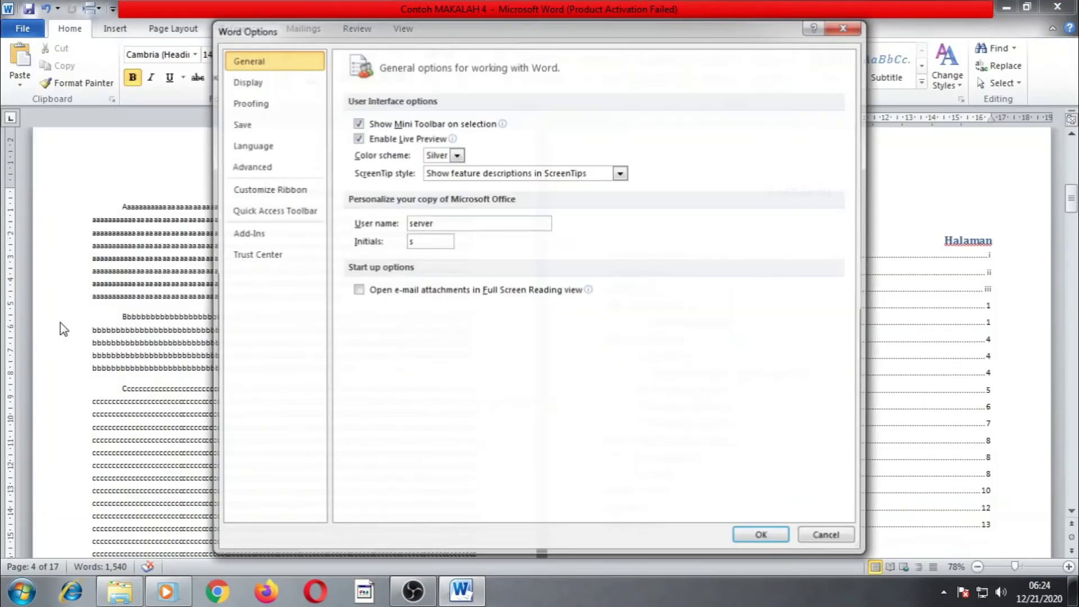
pyautogui.click(260, 167)
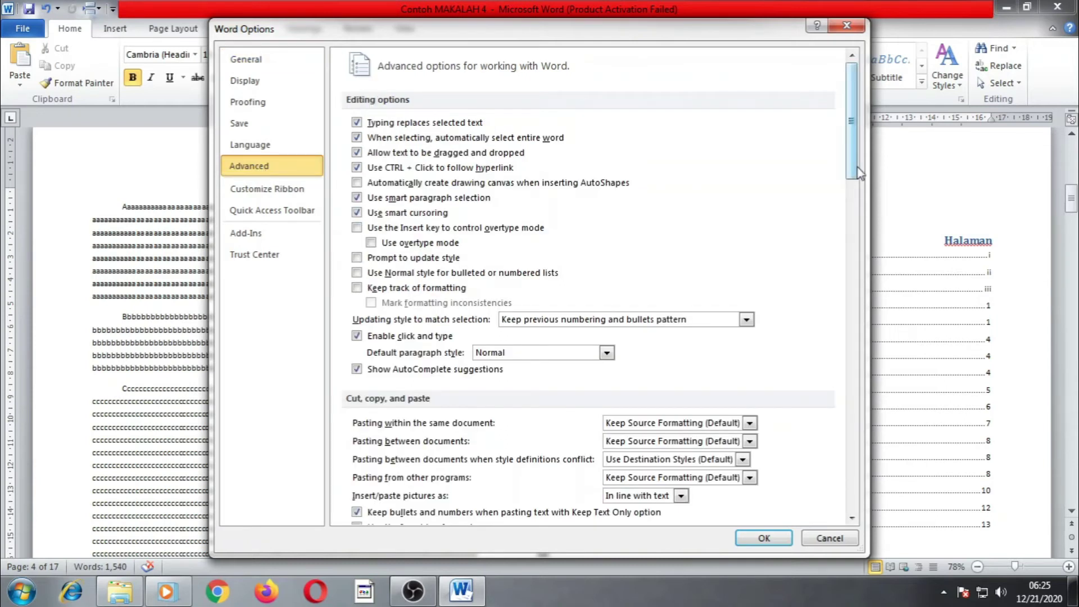
pyautogui.moveTo(855, 164); pyautogui.dragTo(863, 332)
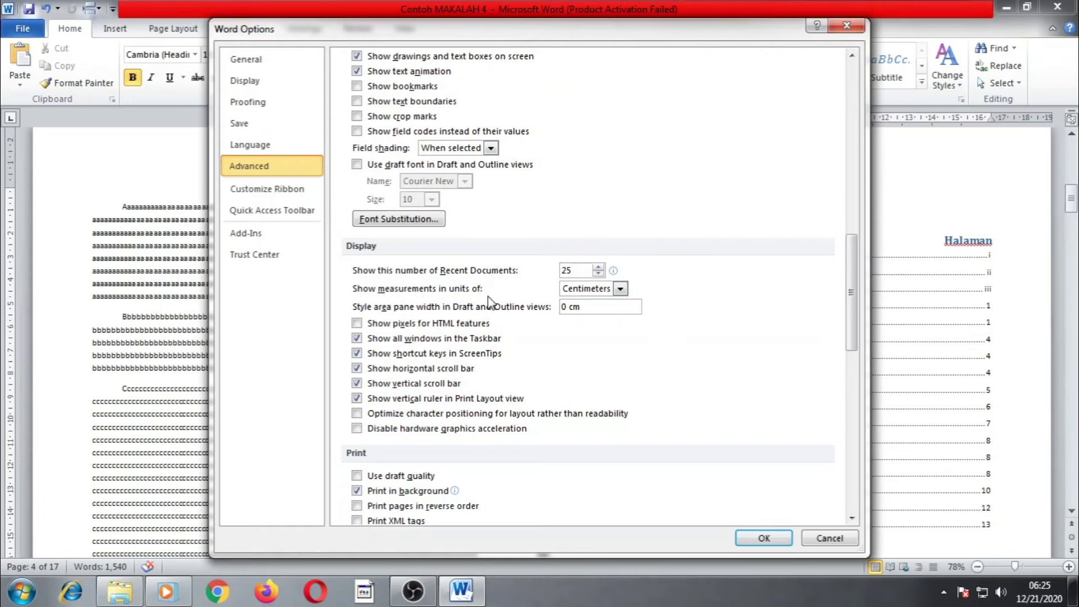
pyautogui.click(619, 289)
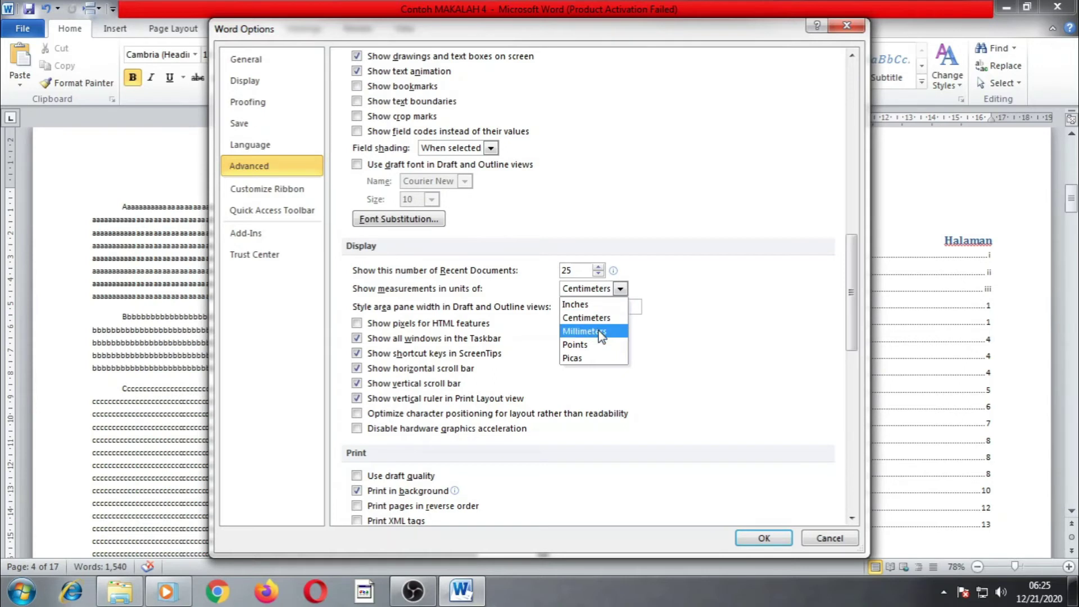
pyautogui.click(730, 127)
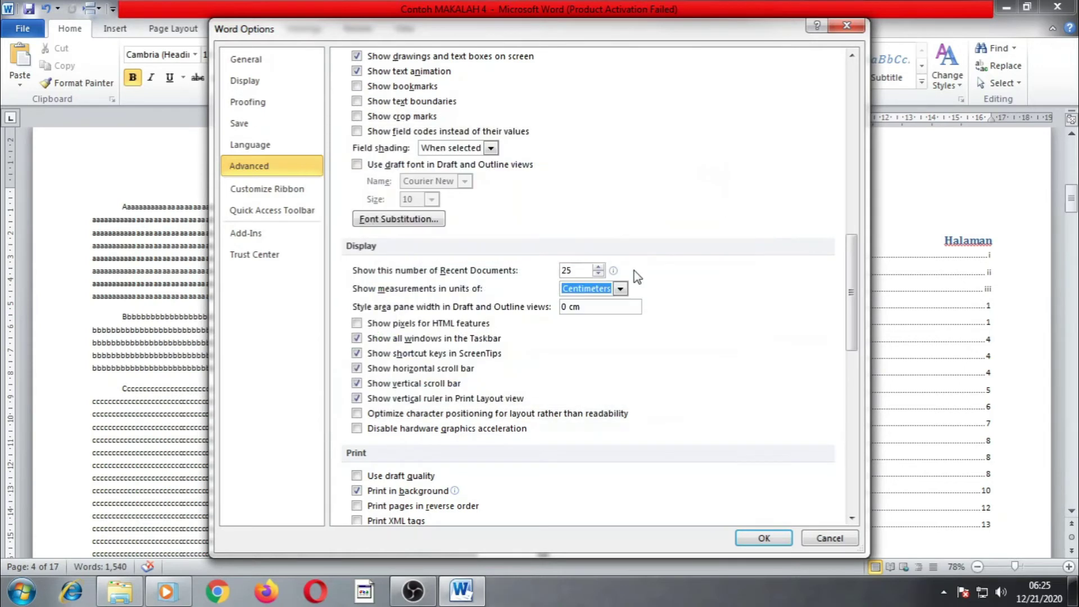
pyautogui.click(621, 288)
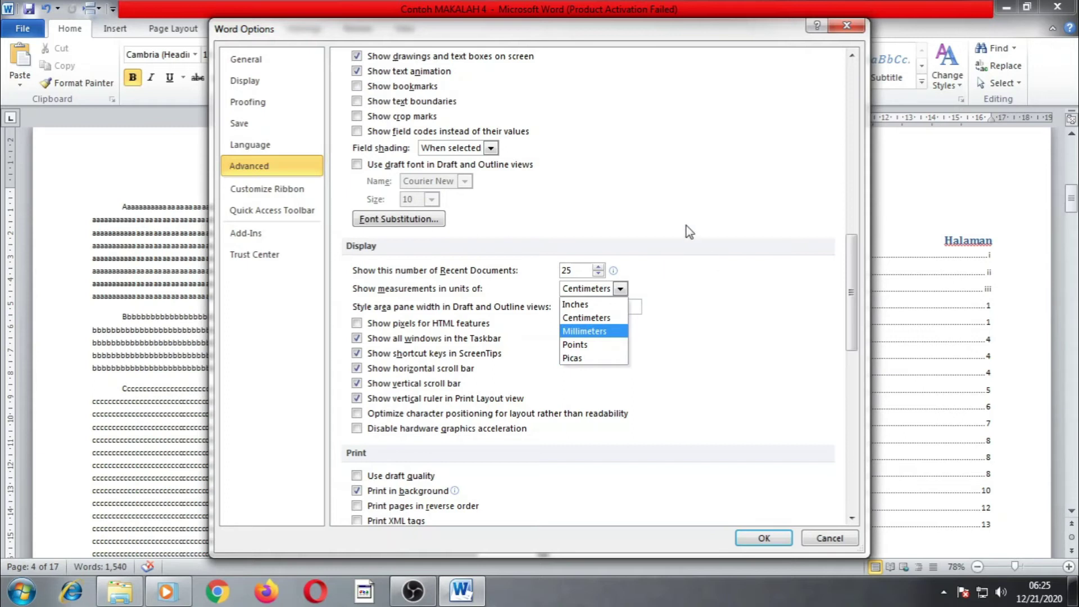
pyautogui.click(601, 293)
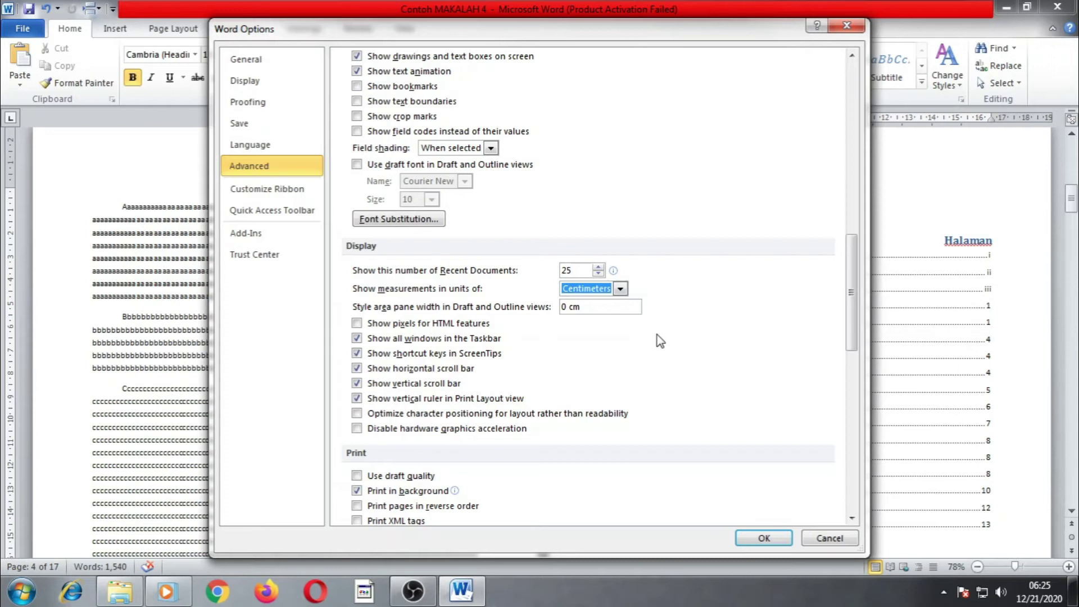
pyautogui.click(621, 288)
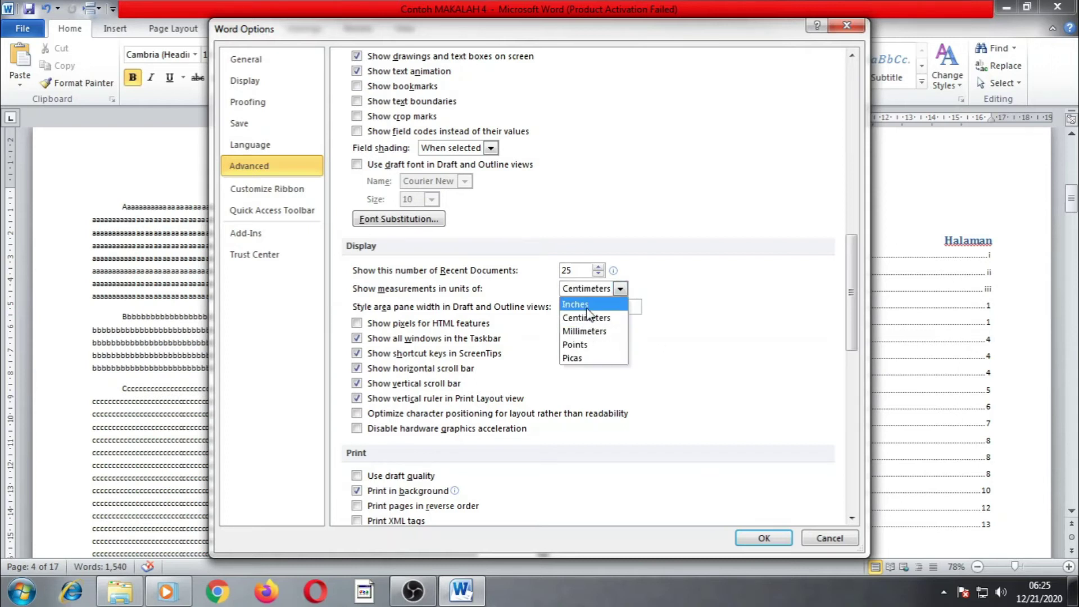
pyautogui.click(595, 317)
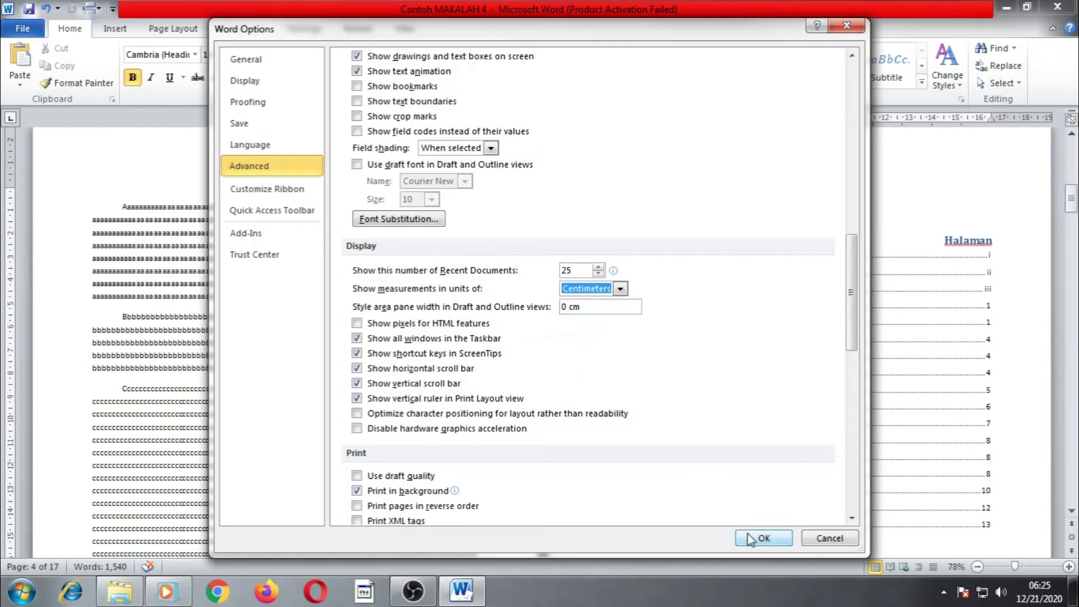
pyautogui.click(763, 538)
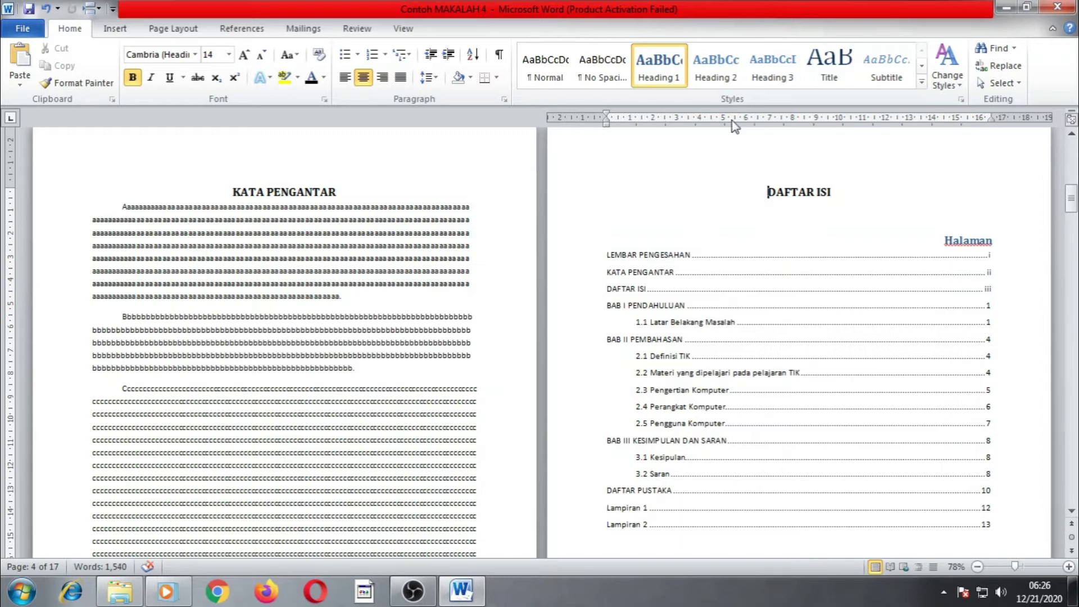
# Examine the alignment of the page numbers in the table of contents up close.
pyautogui.click(831, 242)
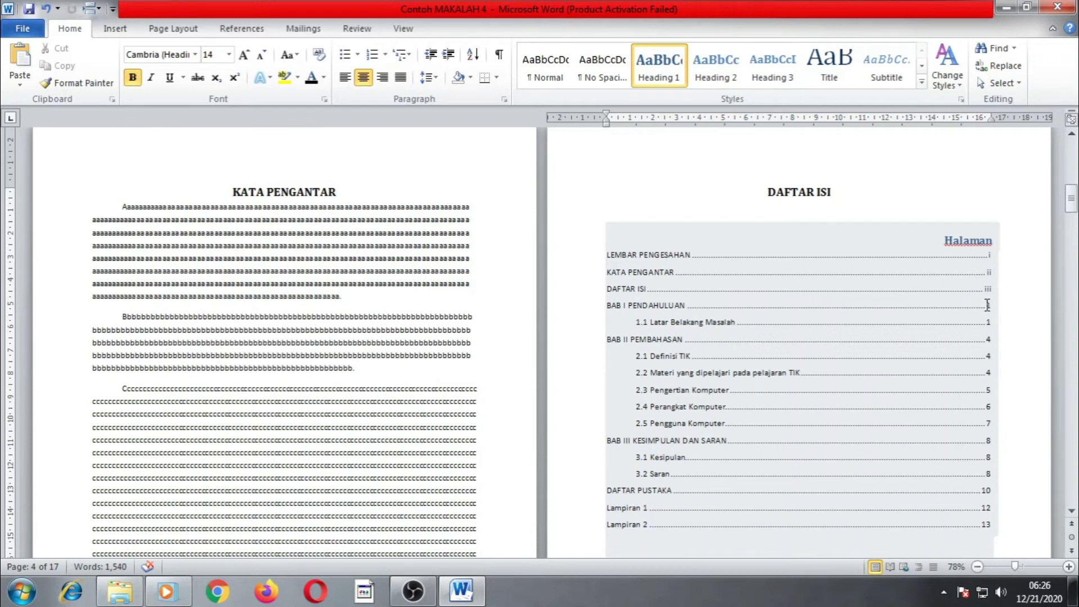
pyautogui.moveTo(1014, 566); pyautogui.dragTo(1020, 565)
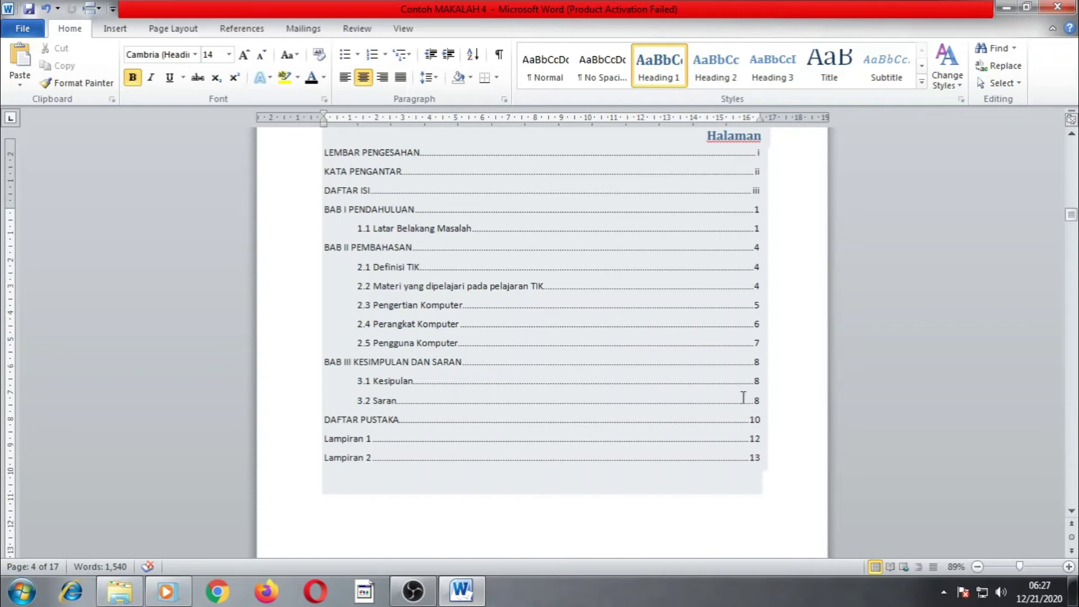
pyautogui.click(748, 132)
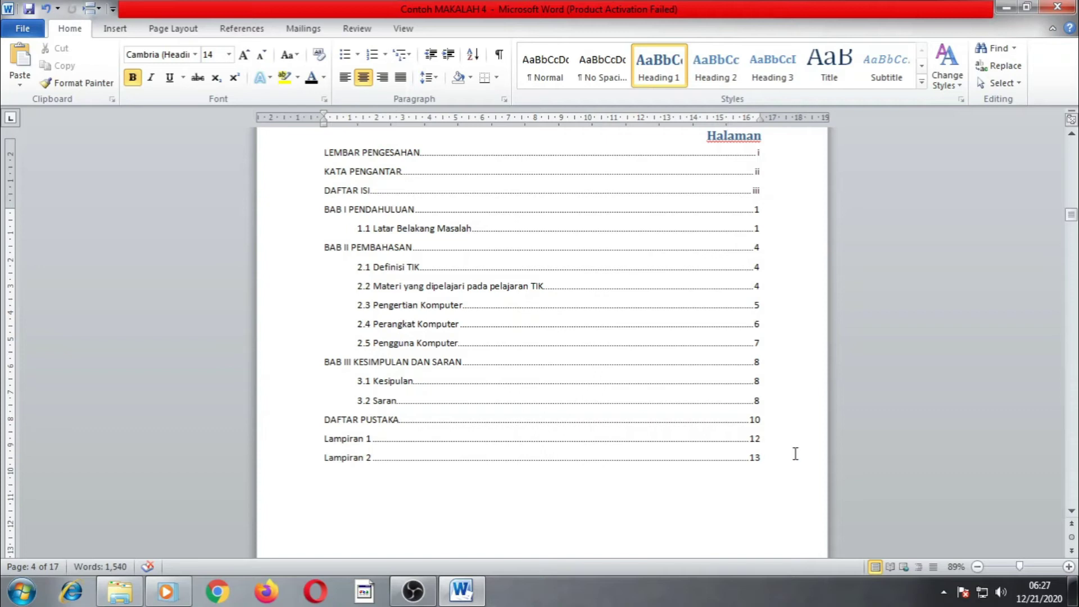
pyautogui.click(759, 464)
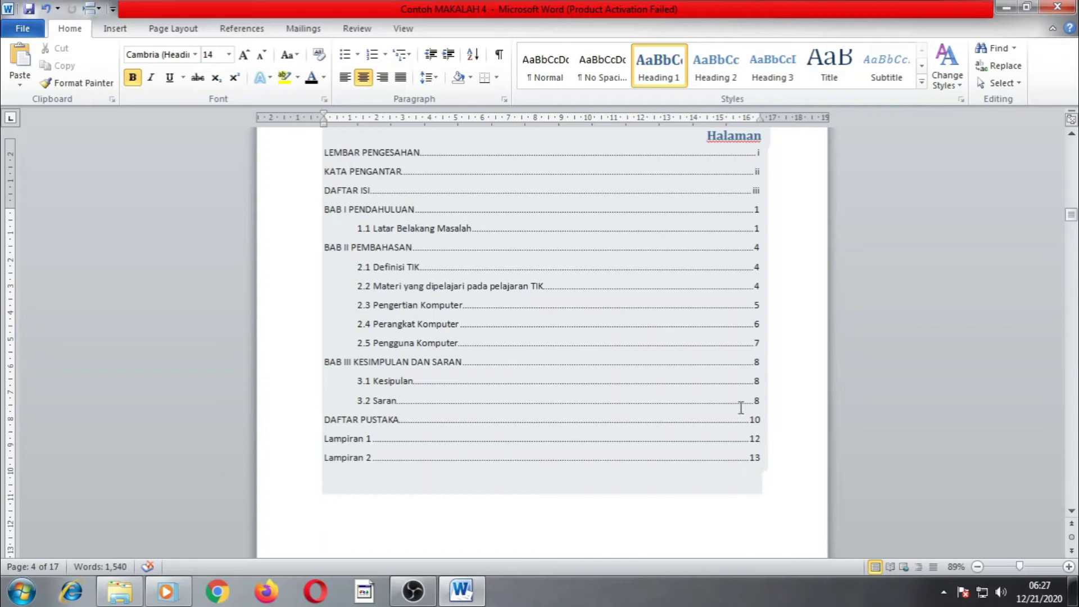
pyautogui.scroll(2, 738, 366)
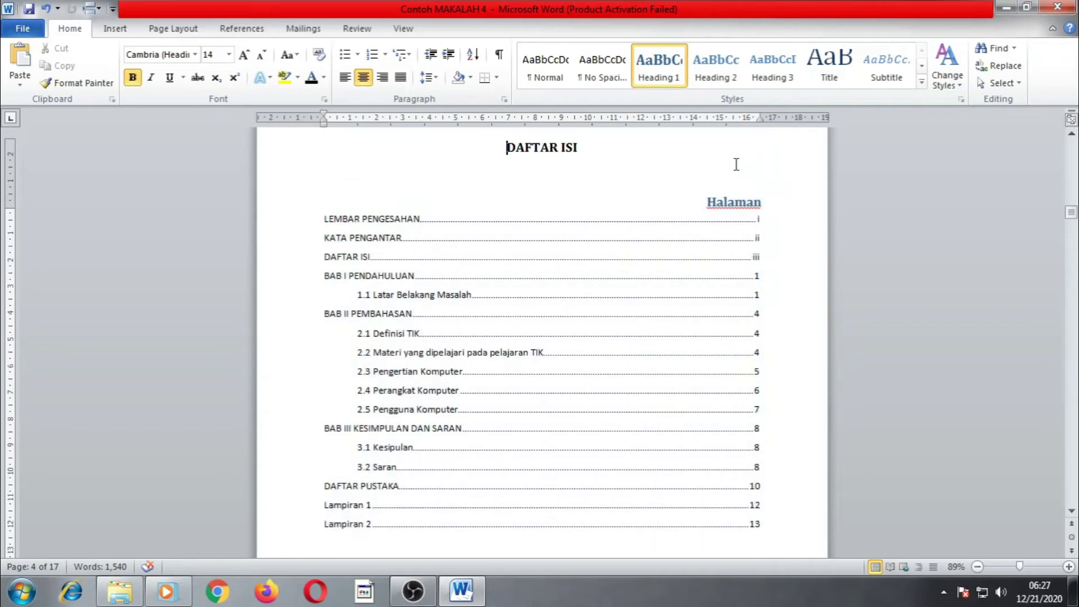
pyautogui.press('Up')
pyautogui.click(761, 211)
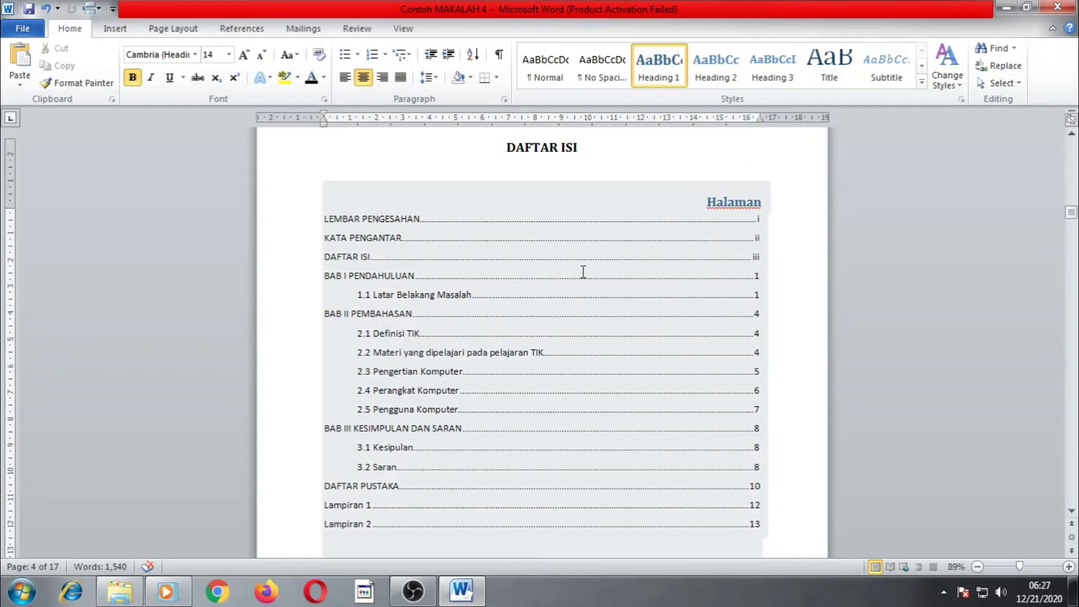
# Add a centred tab stop at 15.75 cm with a dotted leader (style 2) to the whole table of contents.
pyautogui.moveTo(465, 195); pyautogui.dragTo(521, 460)
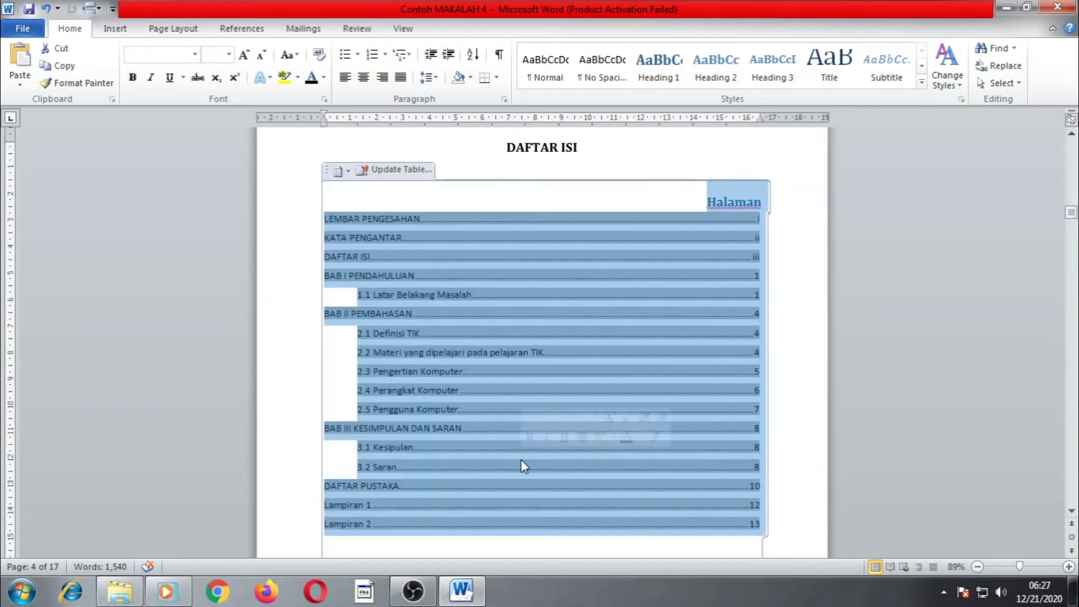
pyautogui.rightClick(545, 284)
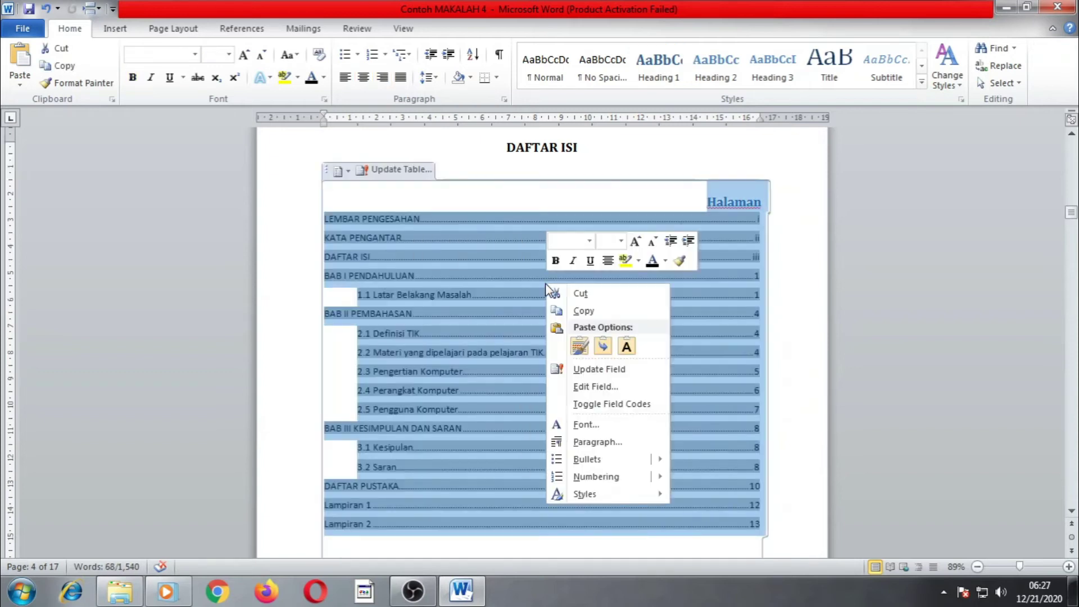
pyautogui.click(599, 442)
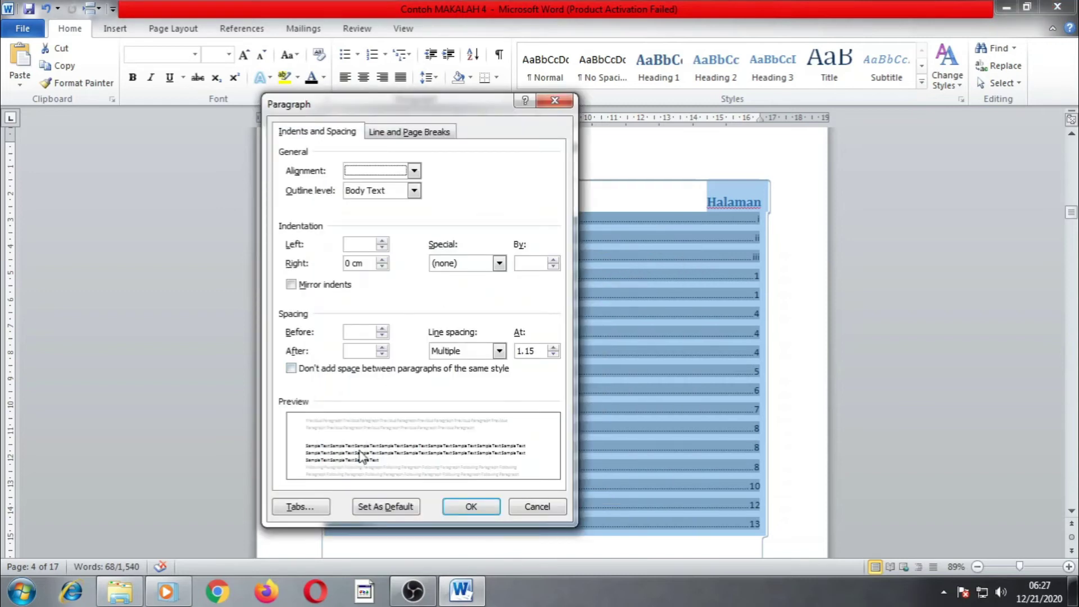
pyautogui.click(311, 507)
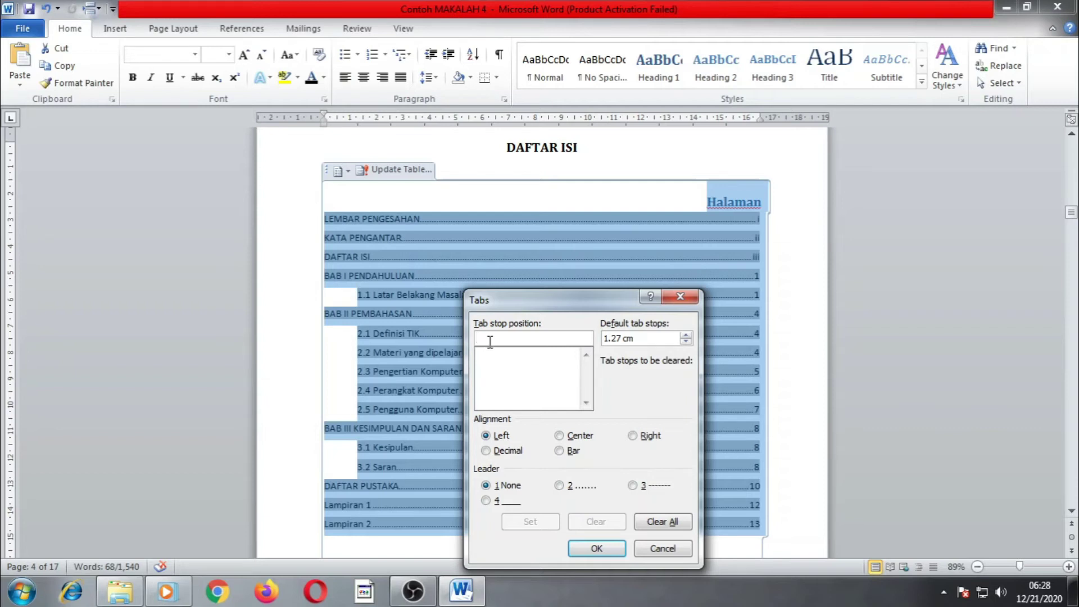
pyautogui.write('1')
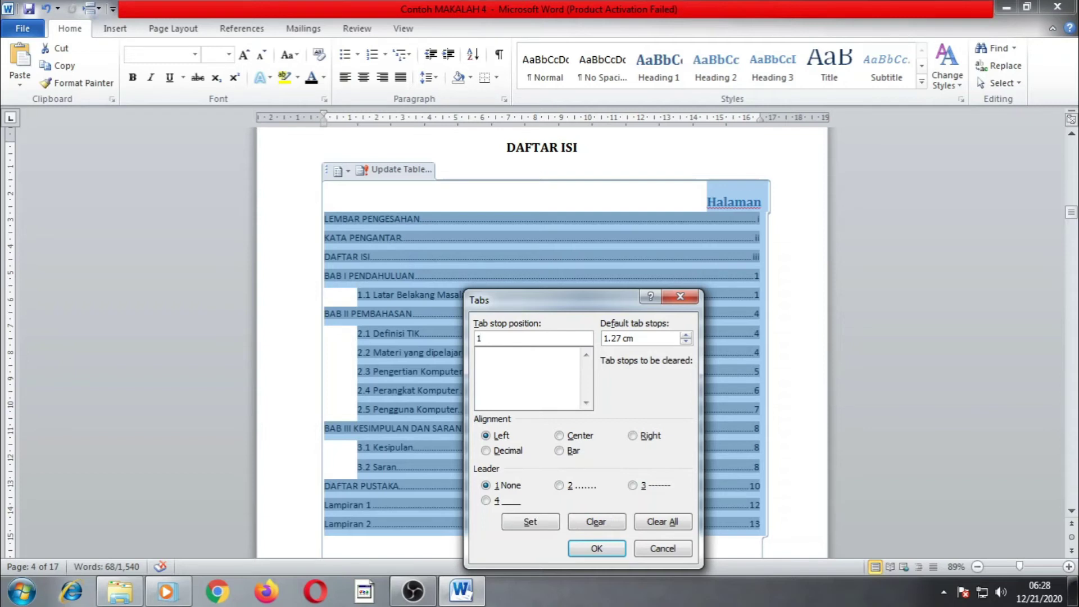
pyautogui.write('5.75')
pyautogui.click(561, 436)
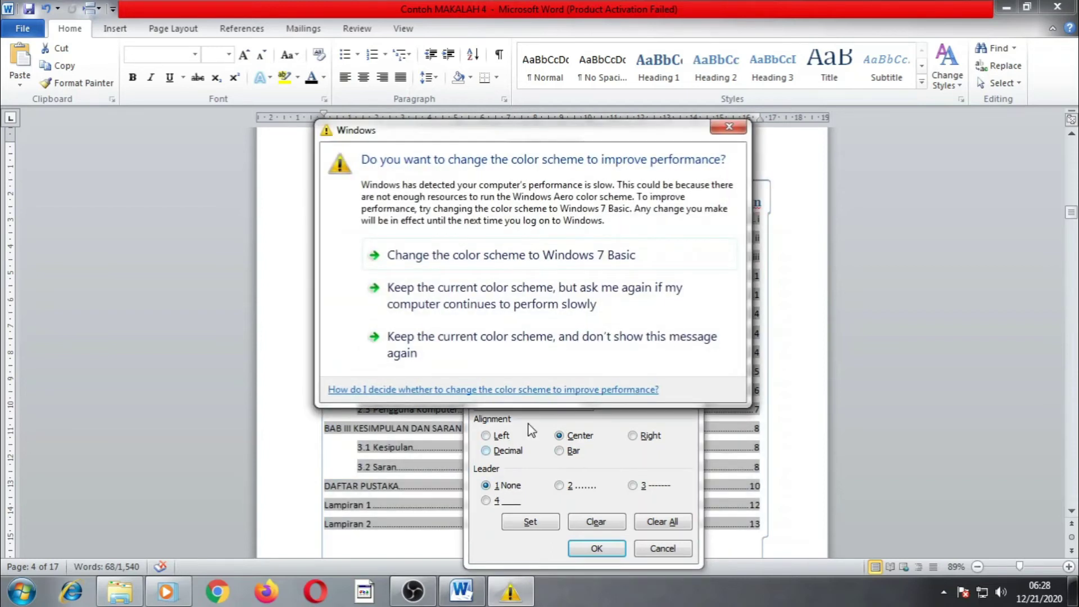
pyautogui.click(732, 131)
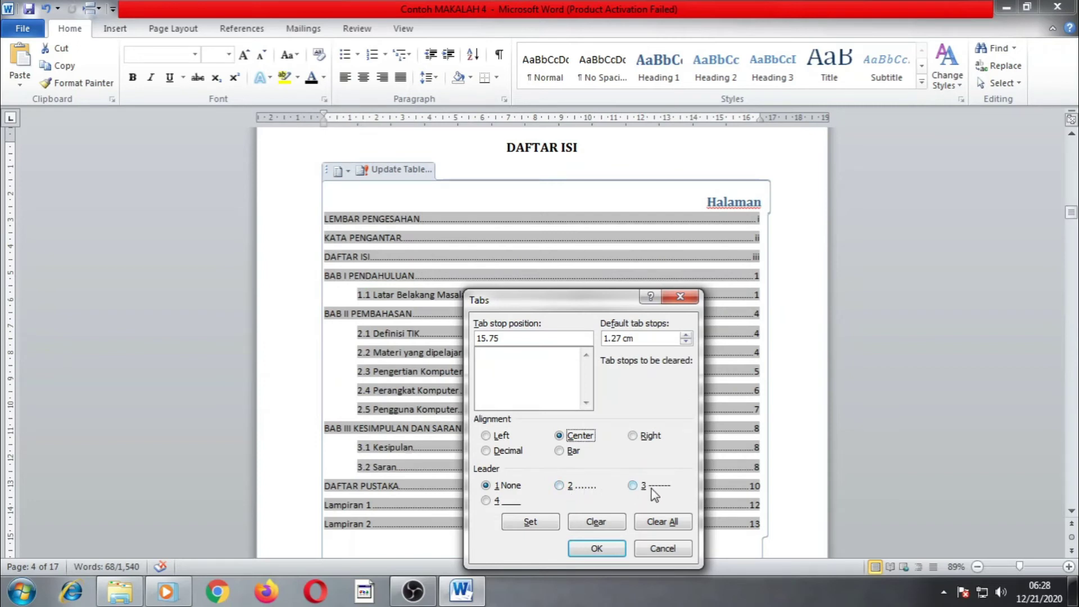
pyautogui.click(563, 488)
pyautogui.click(531, 523)
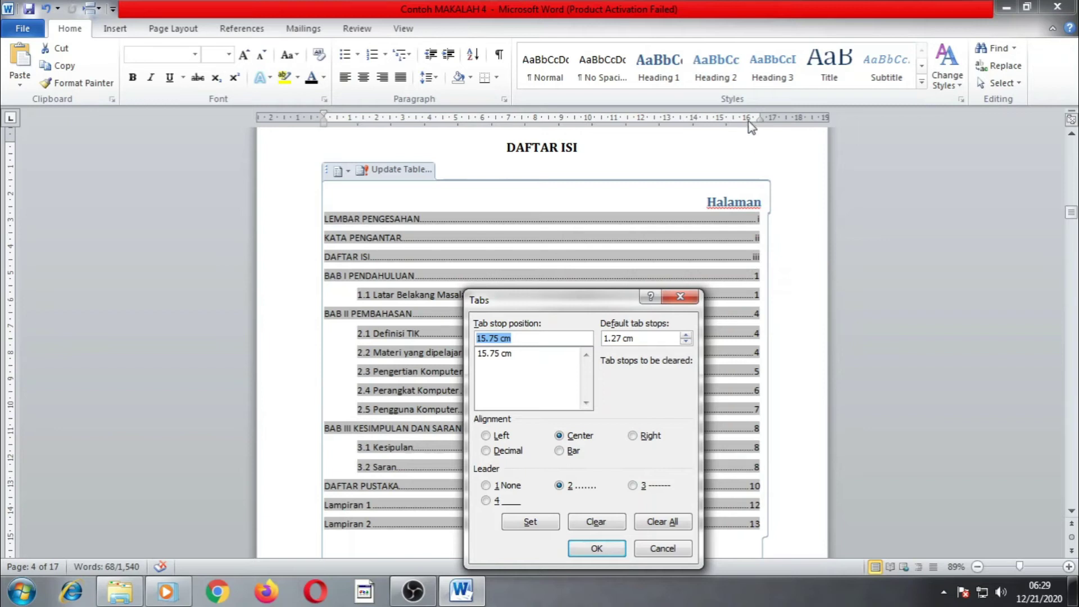
# Add a right-aligned tab stop at 16.5 cm without a leader and apply both tab stops to the table of contents.
pyautogui.click(486, 338)
pyautogui.click(486, 485)
pyautogui.click(485, 338)
pyautogui.press('BackSpace')
pyautogui.write('6')
pyautogui.click(495, 338)
pyautogui.press('BackSpace')
pyautogui.click(632, 437)
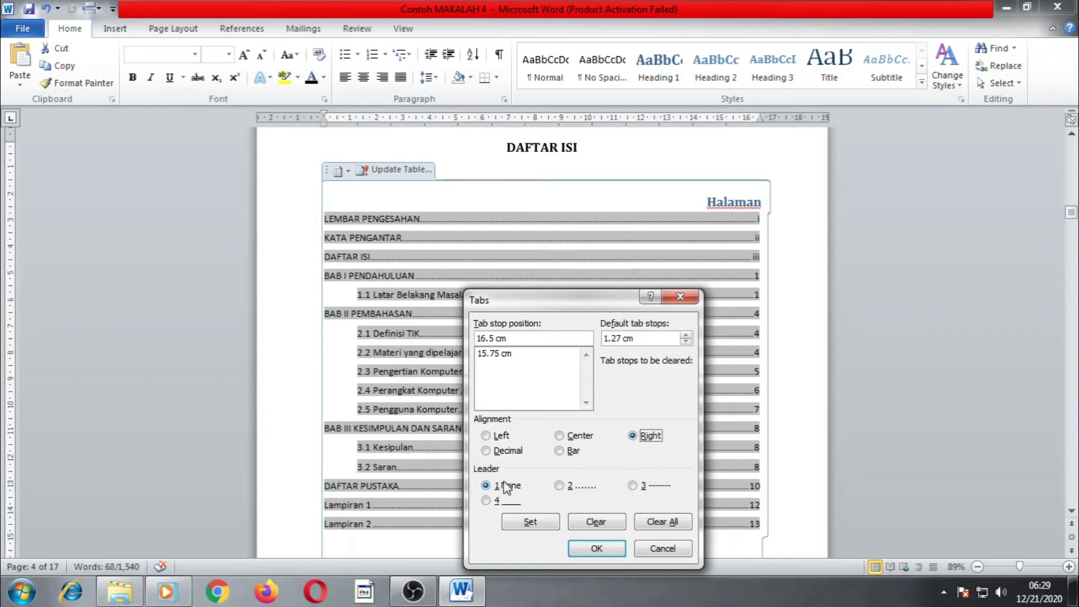
pyautogui.click(530, 522)
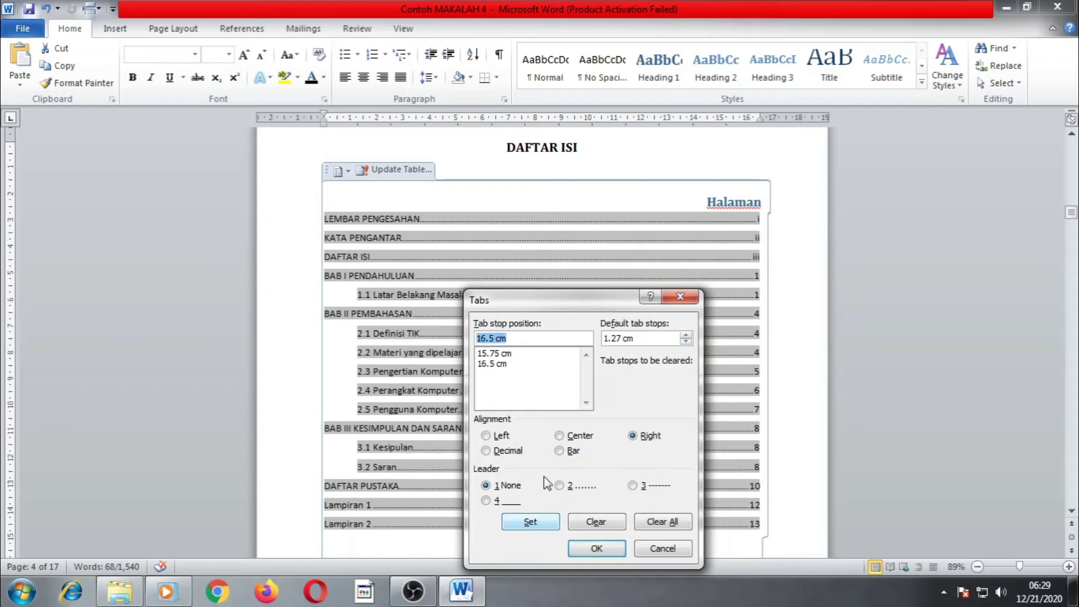
pyautogui.click(590, 548)
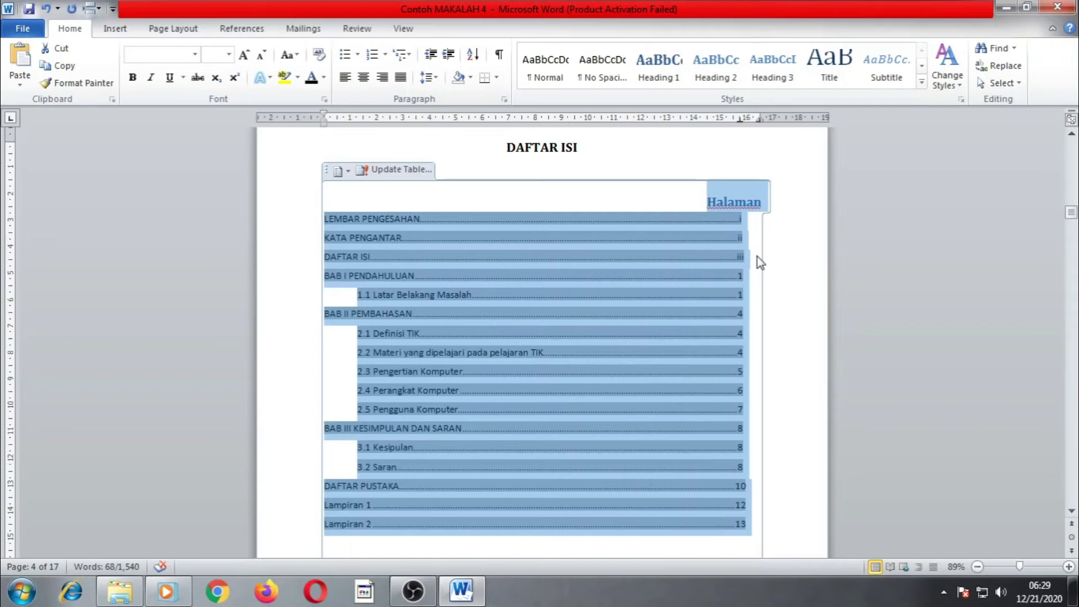
# Delete the tab before the page number of the LEMBAR PENGESAHAN entry and insert it again.
pyautogui.click(613, 195)
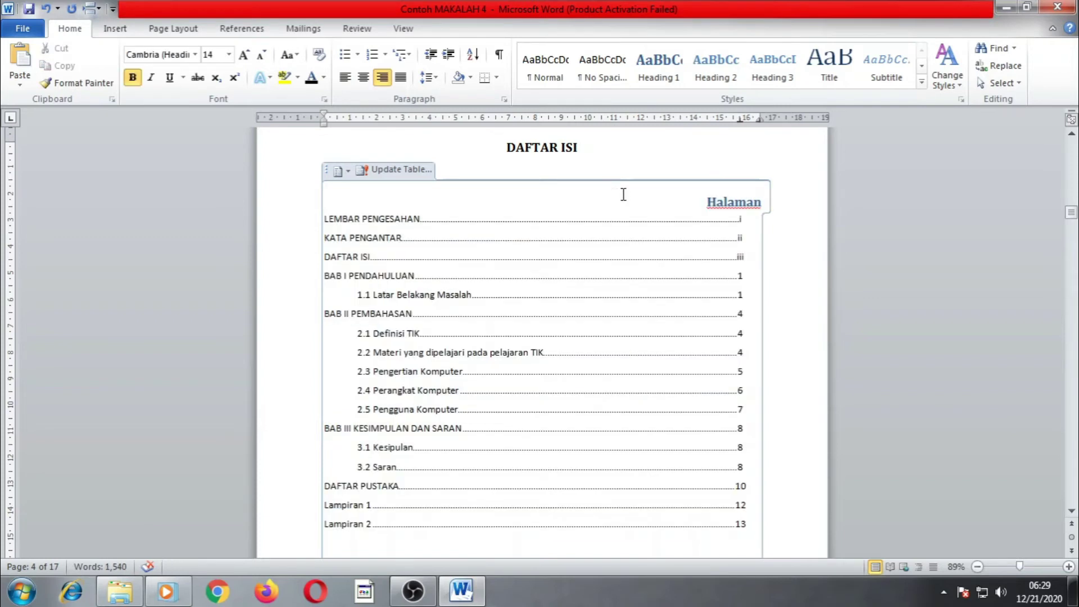
pyautogui.click(741, 219)
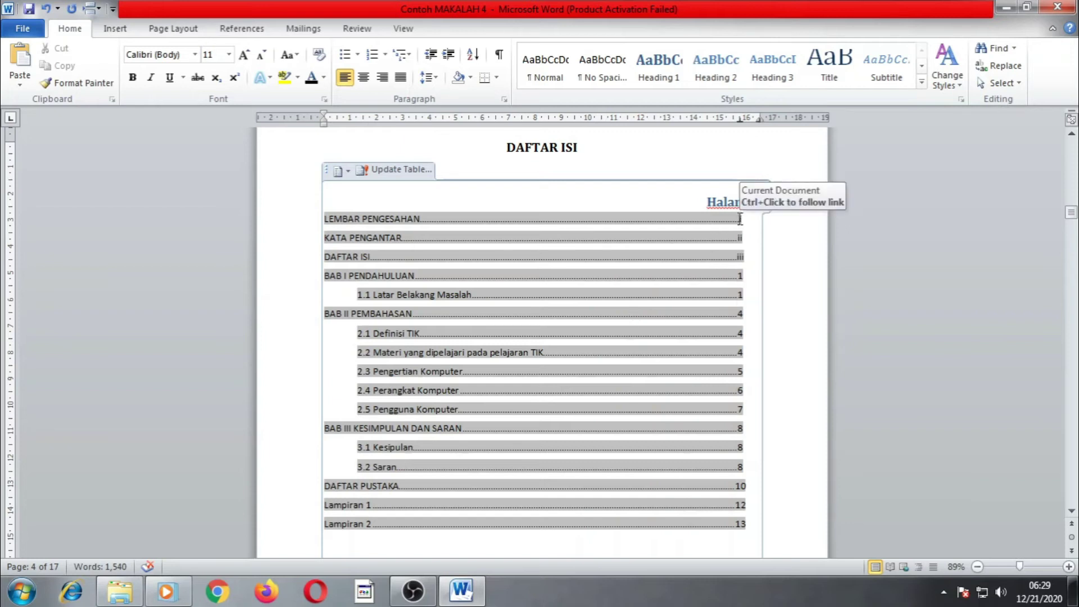
pyautogui.click(421, 218)
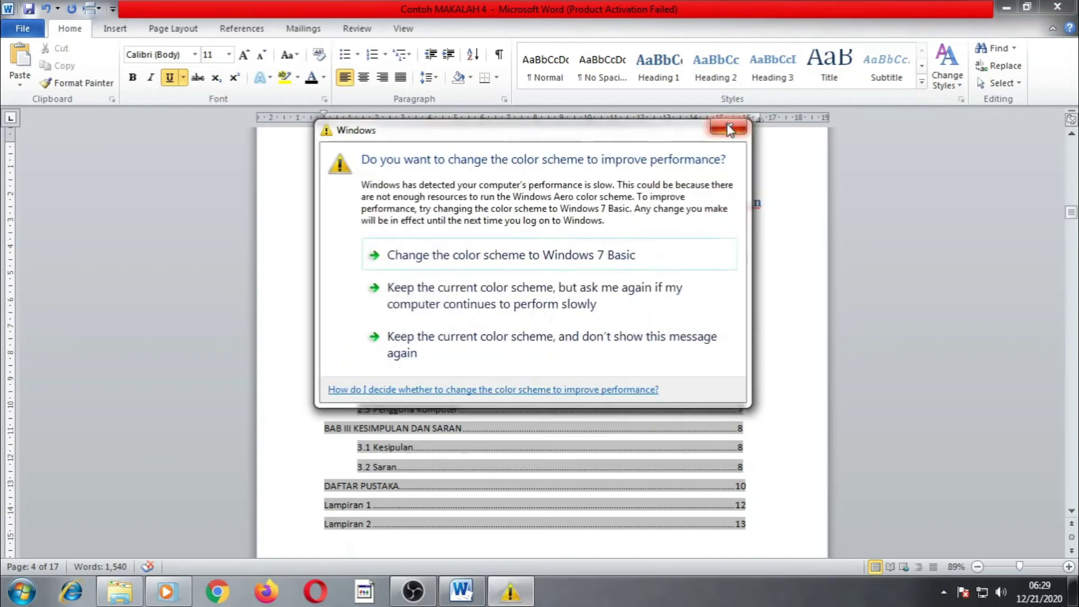
pyautogui.click(729, 128)
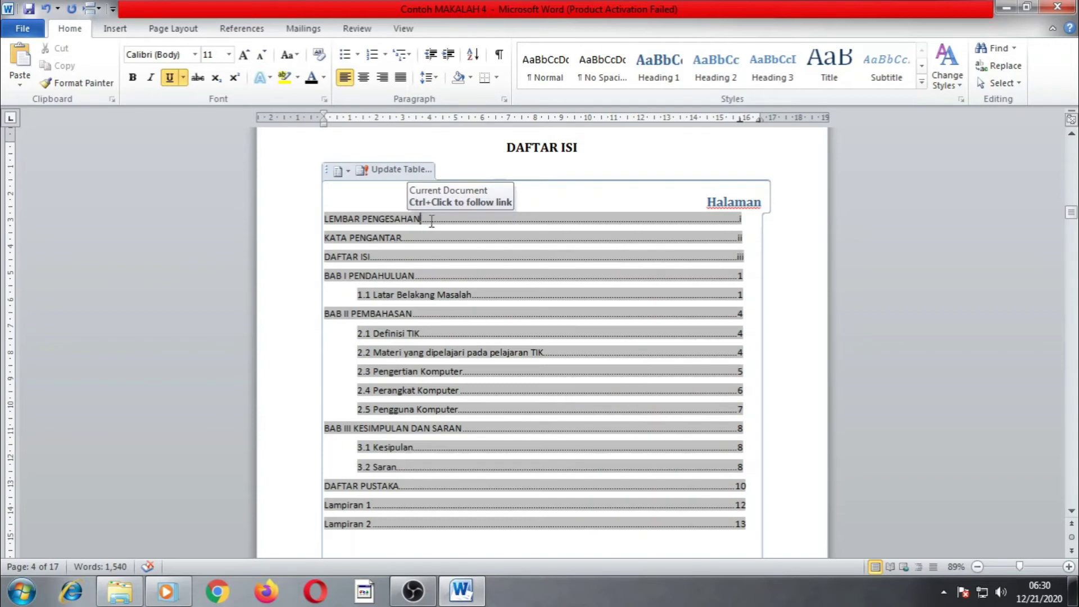
pyautogui.click(741, 221)
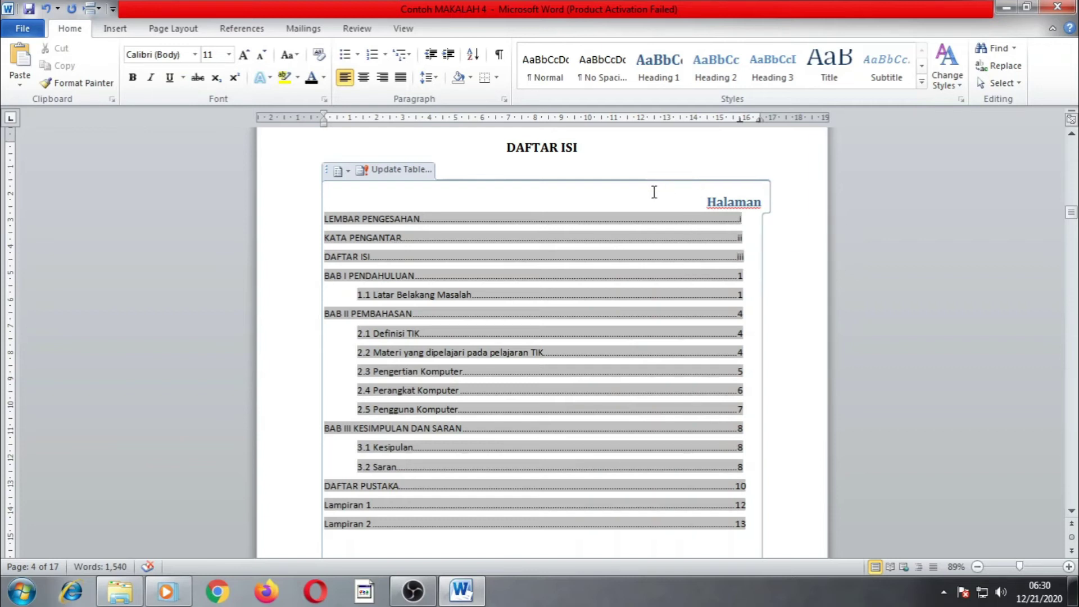
pyautogui.press('BackSpace')
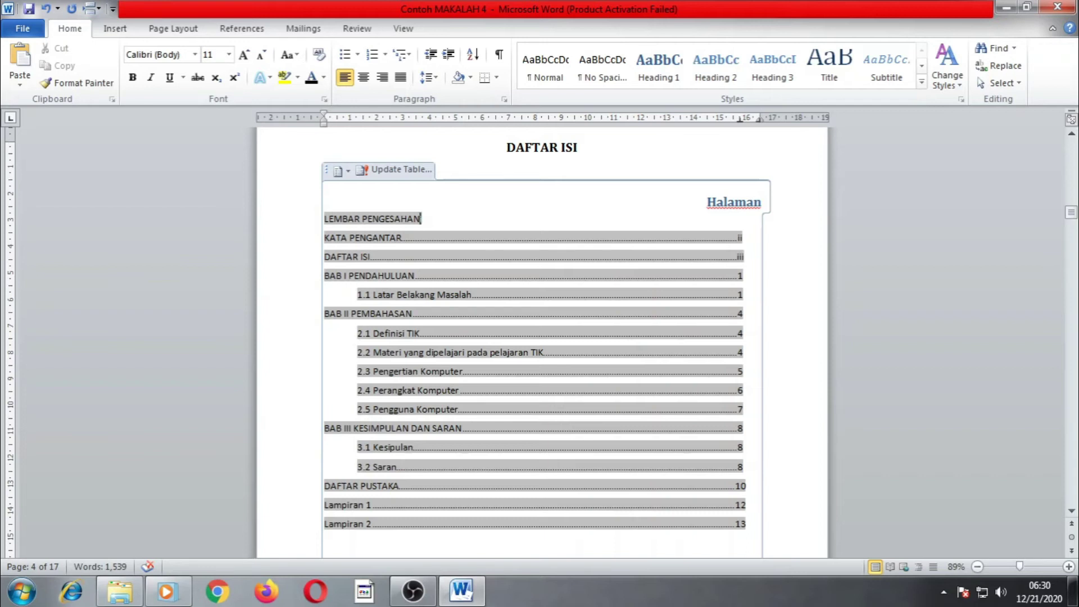
pyautogui.press('Tab')
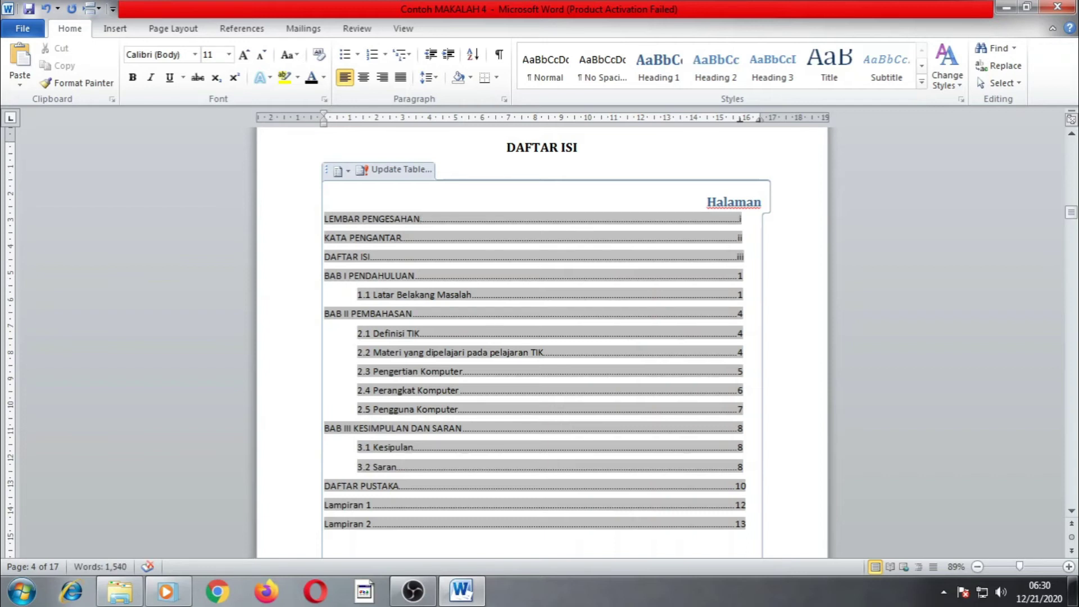
# Re-tab the page numbers of LEMBAR PENGESAHAN, KATA PENGANTAR and DAFTAR ISI so they sit at the right-aligned 16.5 cm stop.
pyautogui.click(758, 218)
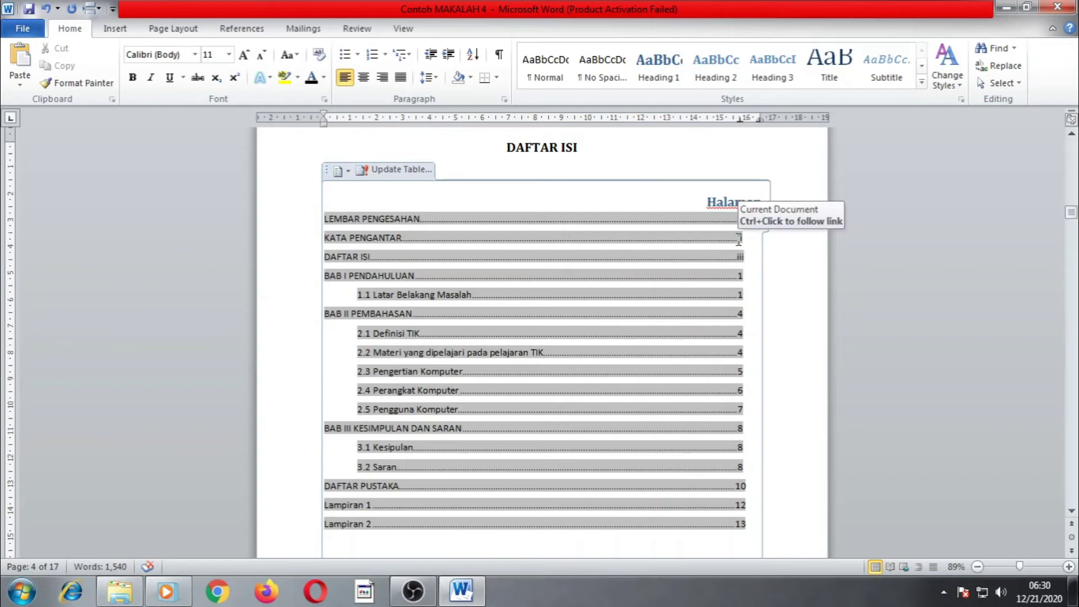
pyautogui.press('BackSpace')
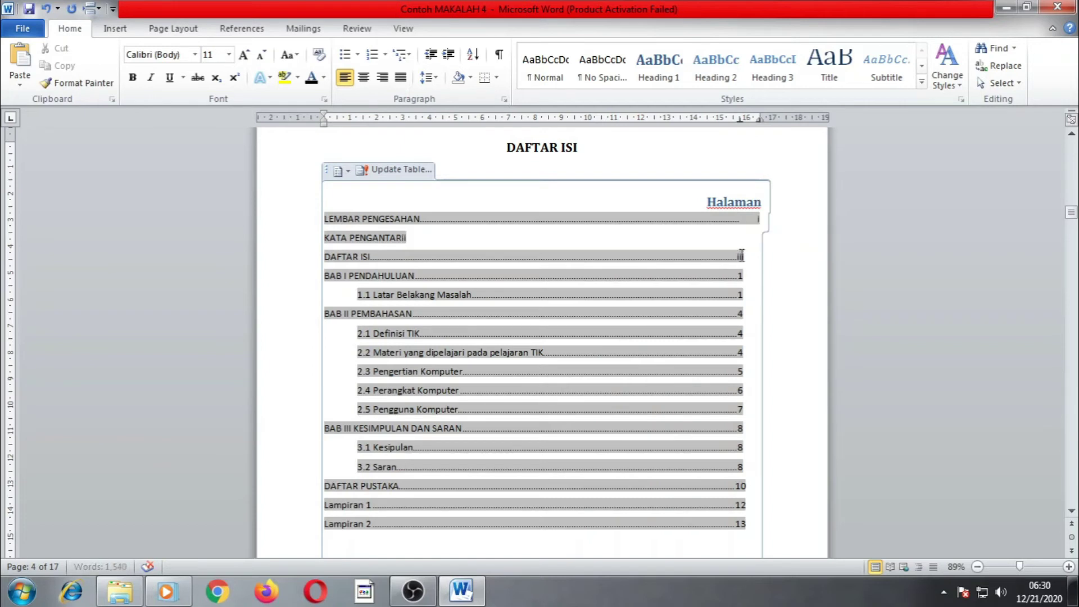
pyautogui.hotkey('ctrl', 'z')
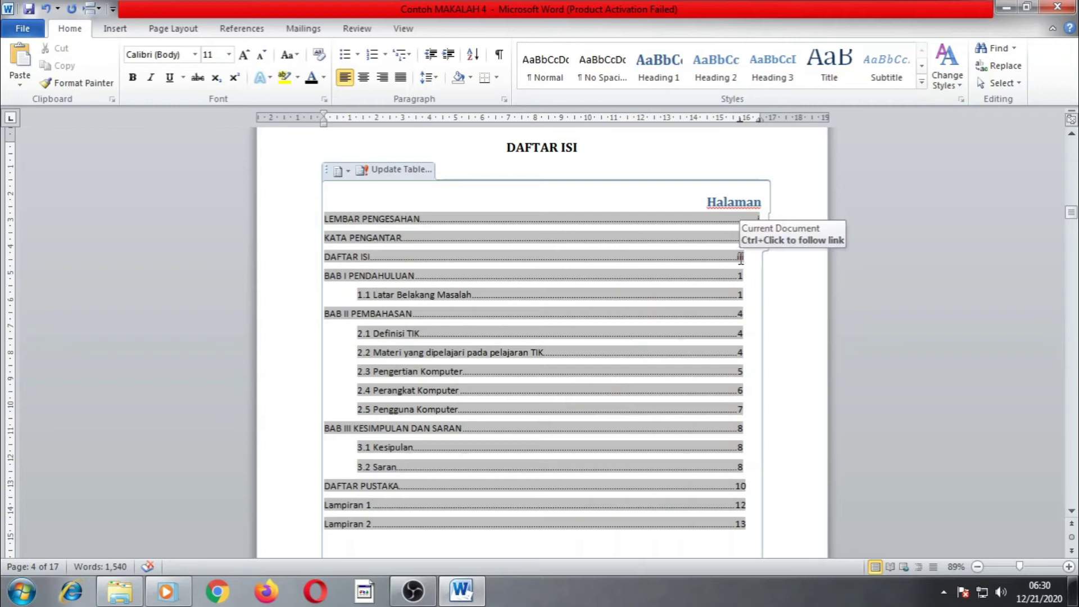
pyautogui.press('BackSpace')
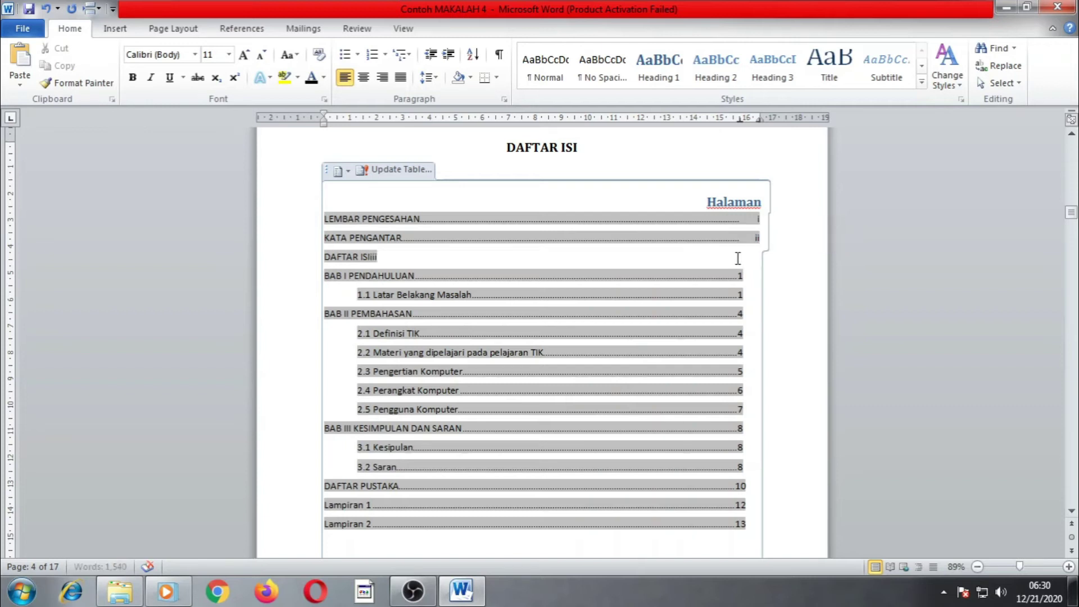
pyautogui.hotkey('ctrl', 'z')
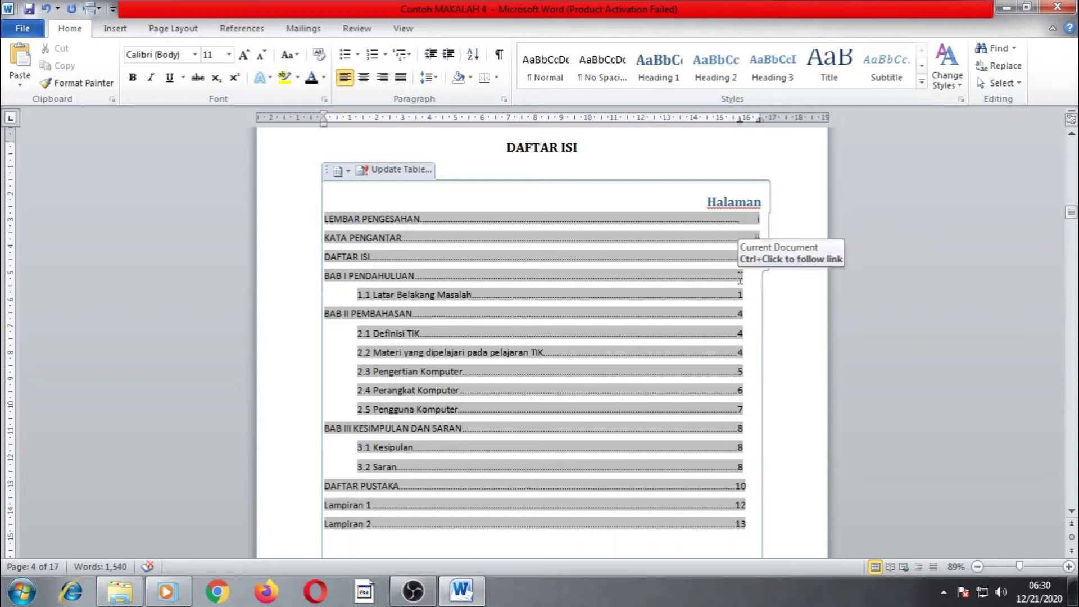
# Replace the tab before the page numbers of BAB I PENDAHULUAN and 1.1 Latar Belakang Masalah to align them at the 16.5 cm stop.
pyautogui.press('BackSpace')
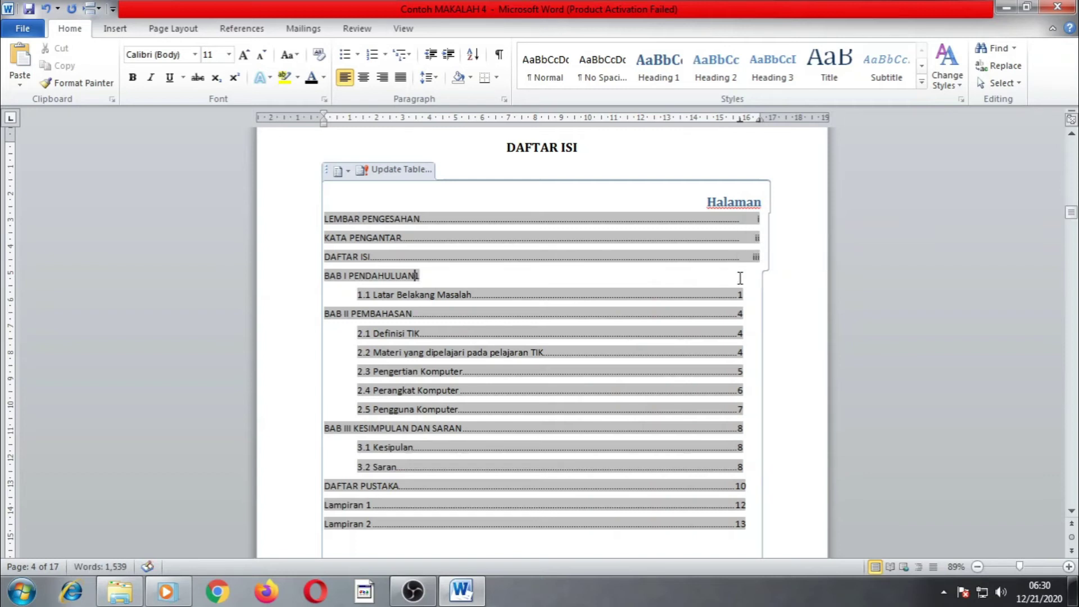
pyautogui.hotkey('ctrl', 'z')
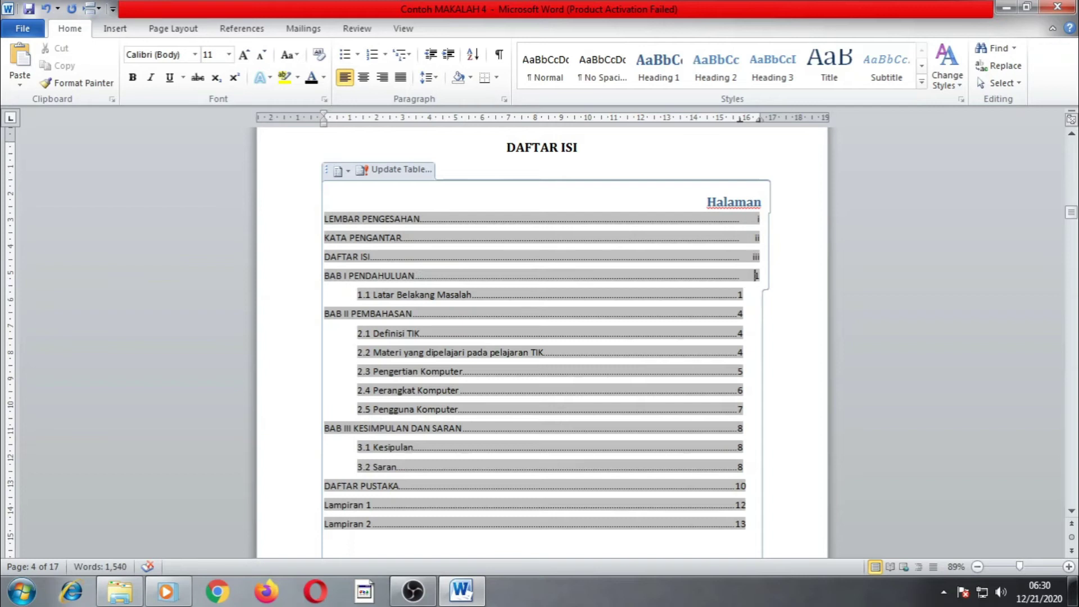
pyautogui.click(740, 300)
pyautogui.press('BackSpace')
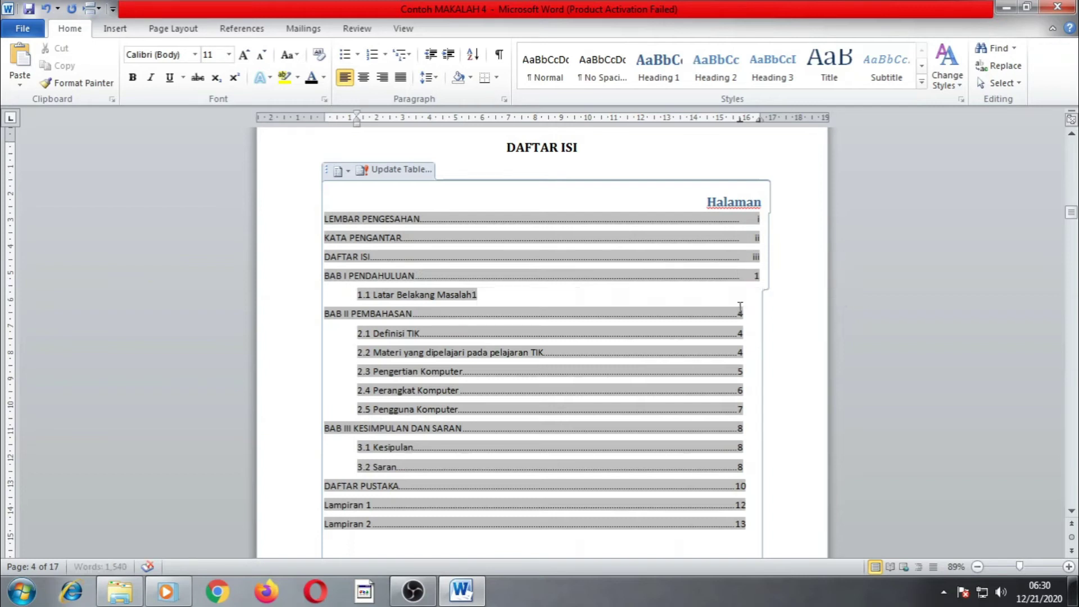
pyautogui.press('Tab')
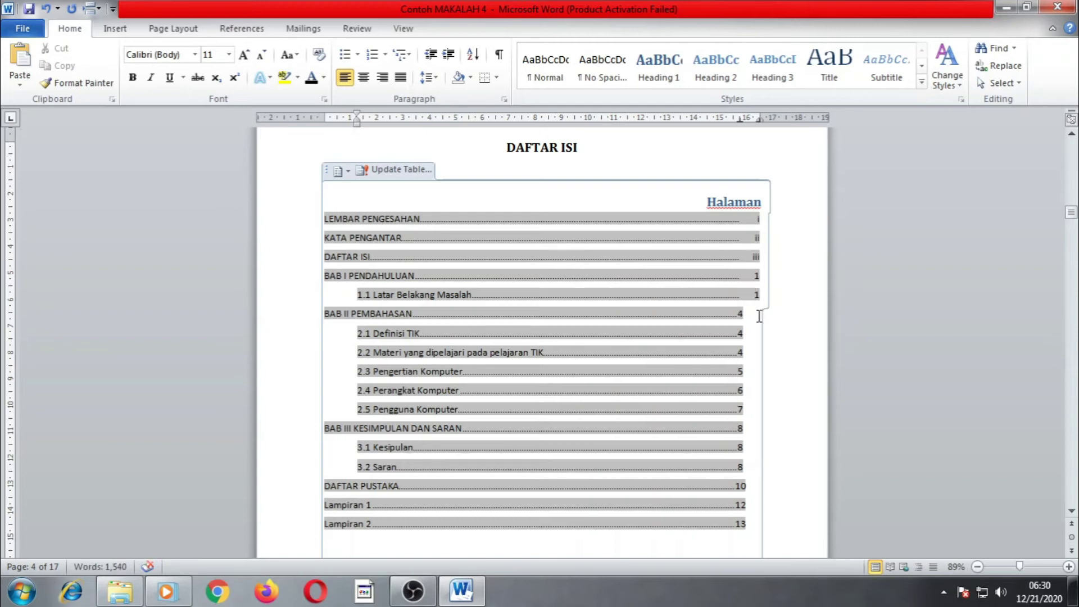
# Re-tab the page numbers of BAB II PEMBAHASAN and entries 2.1 and 2.2 to the 16.5 cm stop.
pyautogui.click(739, 316)
pyautogui.press('BackSpace')
pyautogui.write('4')
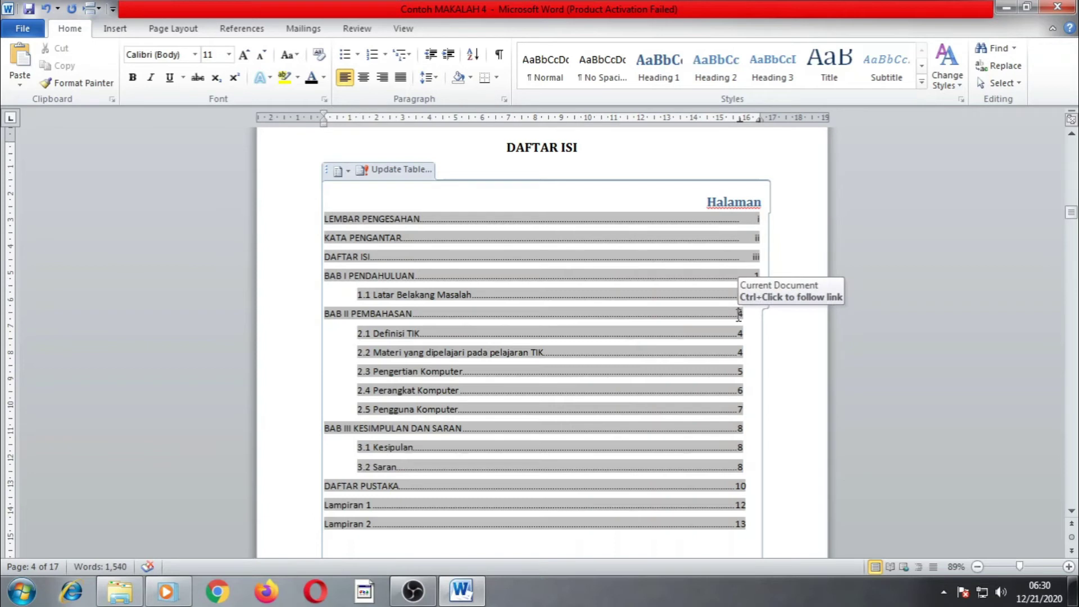
pyautogui.press('BackSpace')
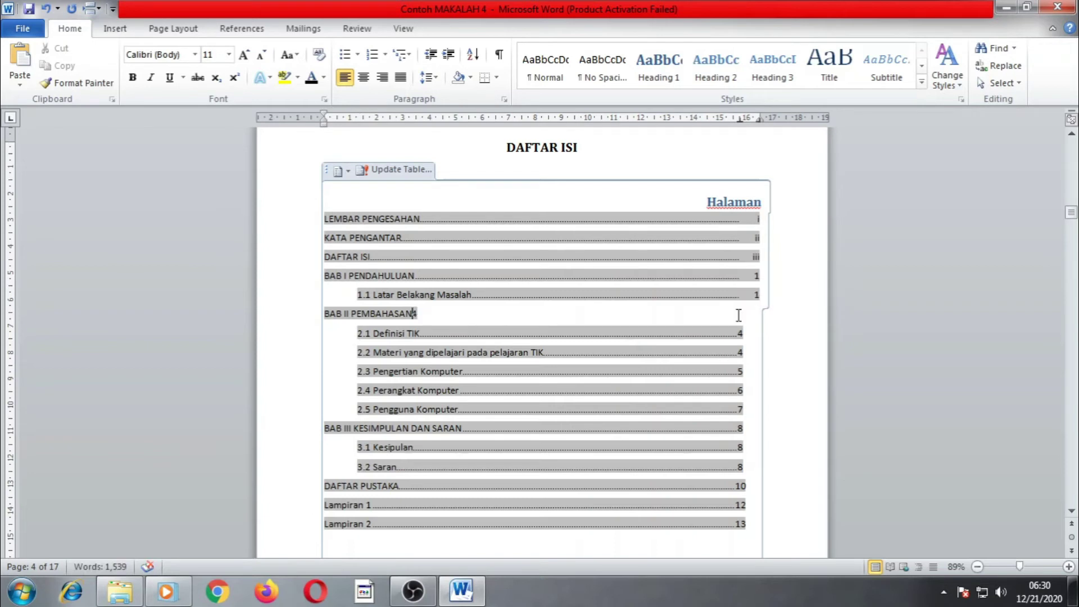
pyautogui.press('Tab')
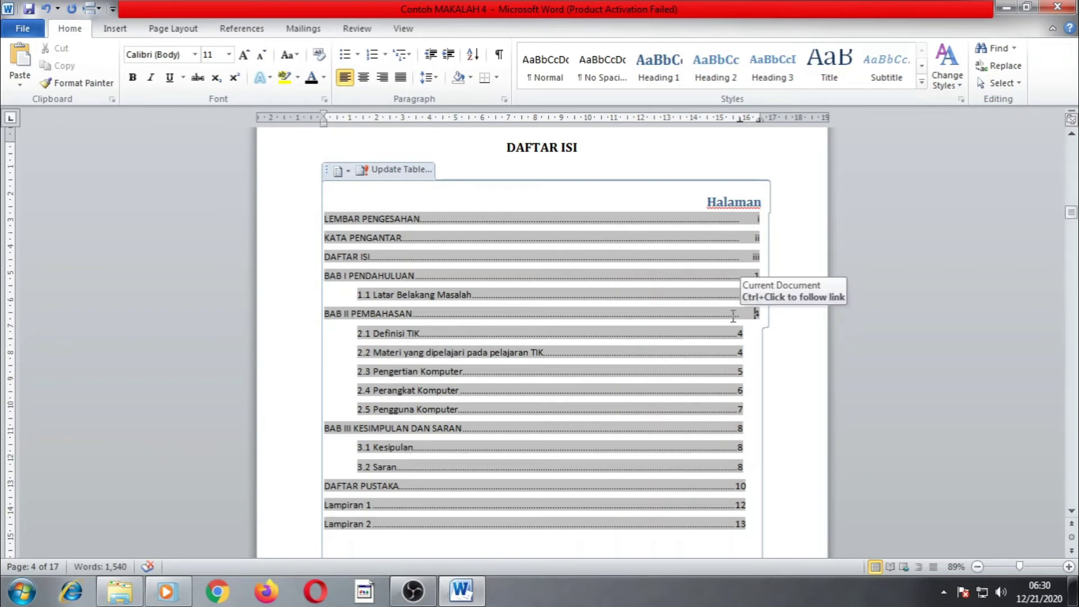
pyautogui.click(740, 336)
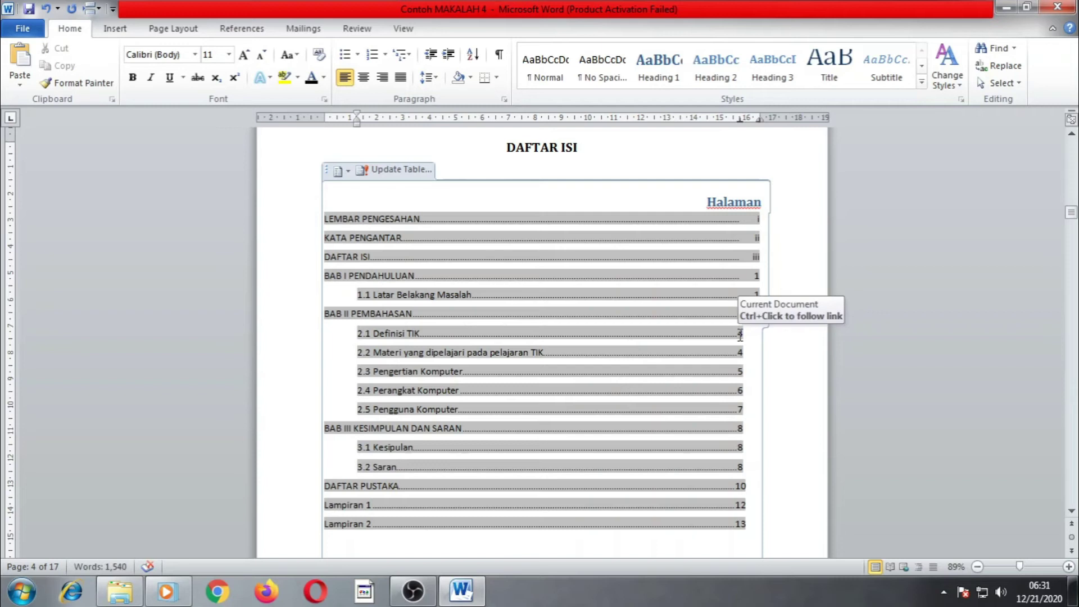
pyautogui.press('BackSpace')
pyautogui.press('Tab')
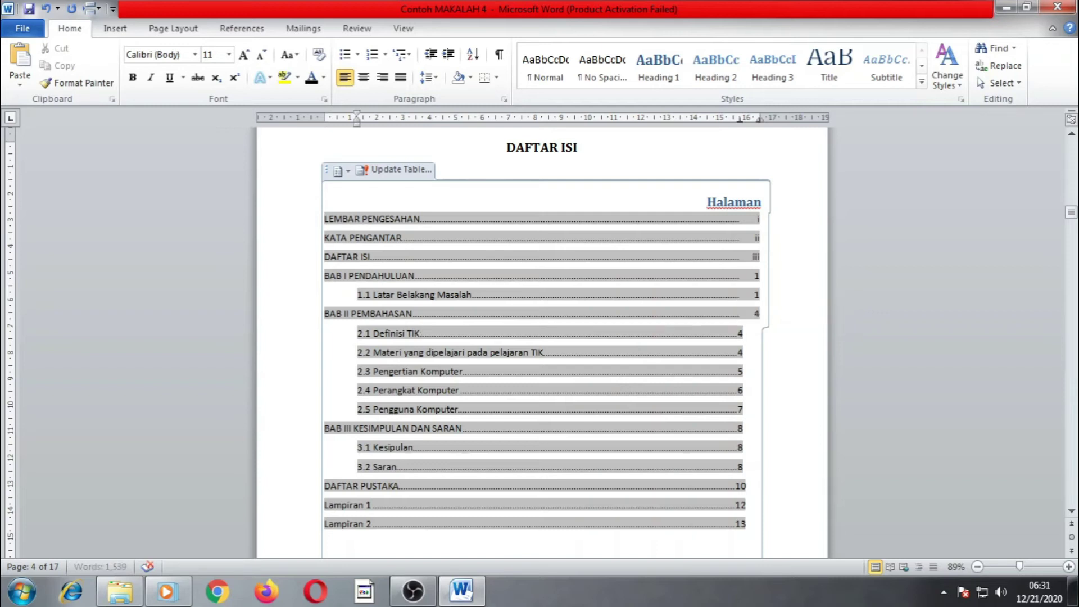
pyautogui.click(739, 354)
pyautogui.press('BackSpace')
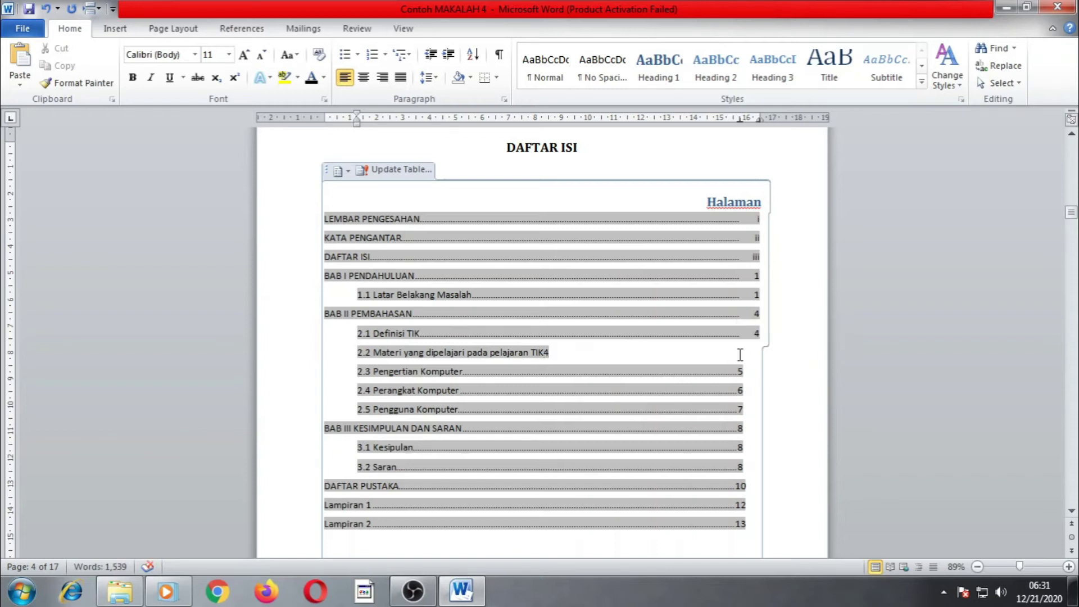
pyautogui.press('Tab')
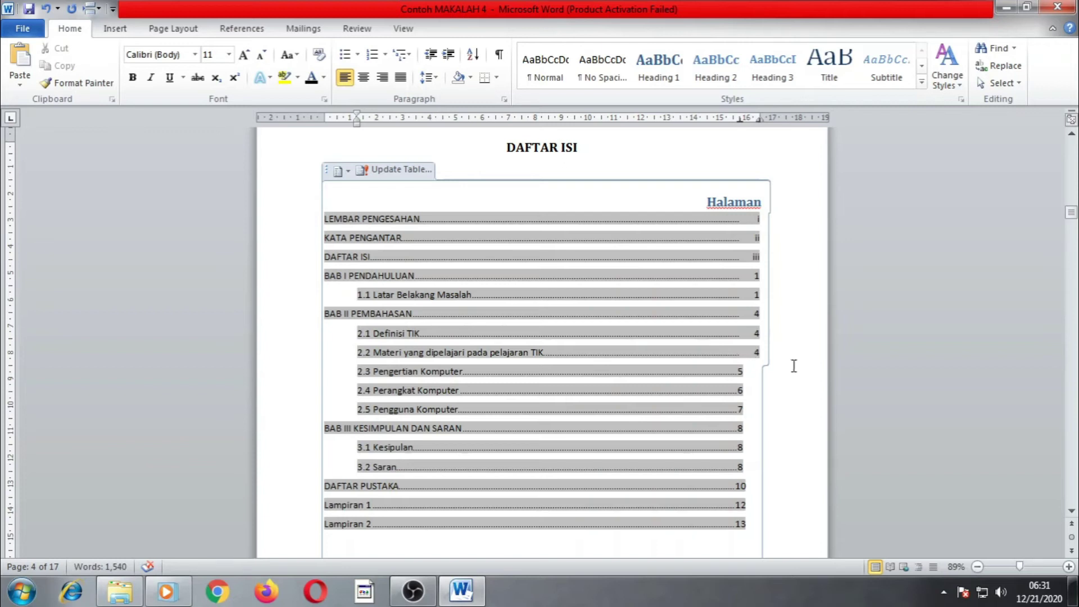
# Re-tab the page numbers of entries 2.3, 2.4 and 2.5 to the 16.5 cm stop.
pyautogui.click(738, 372)
pyautogui.press('BackSpace')
pyautogui.press('Tab')
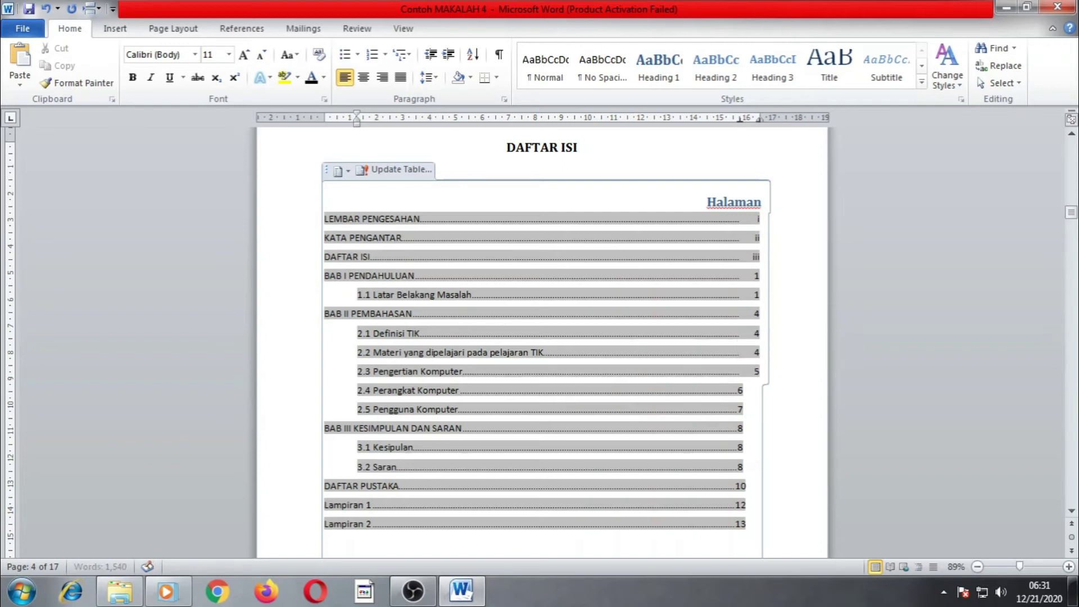
pyautogui.click(739, 390)
pyautogui.press('BackSpace')
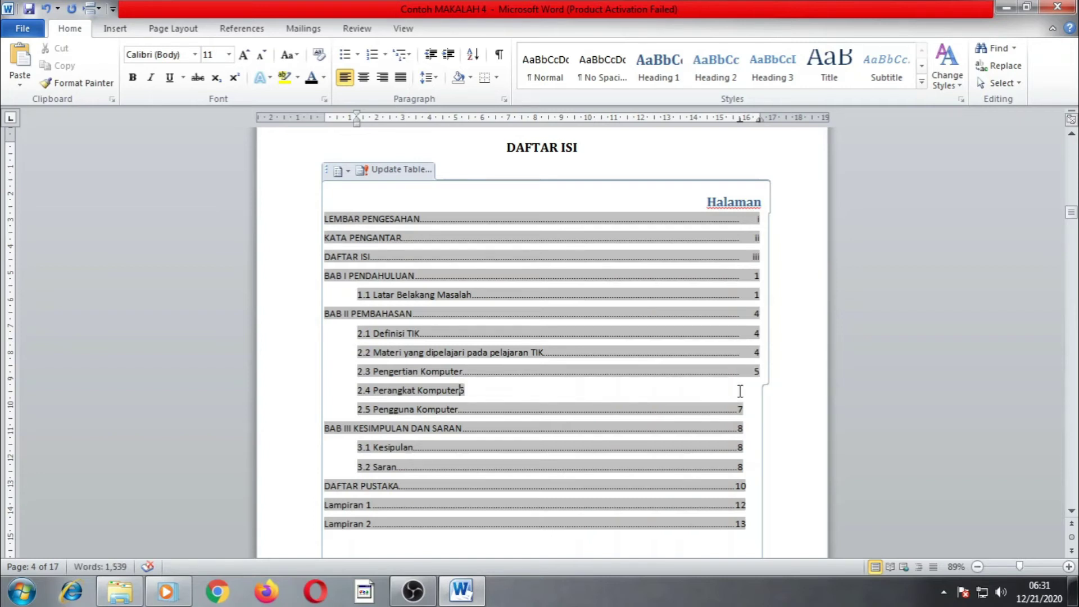
pyautogui.press('Tab')
pyautogui.scroll(-2, 740, 390)
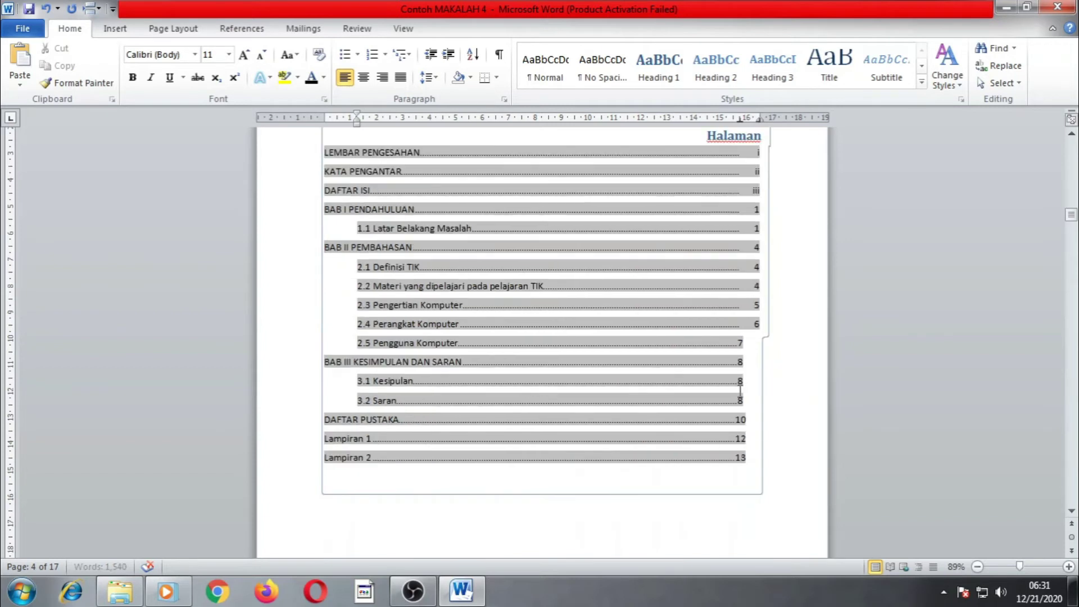
pyautogui.click(740, 344)
pyautogui.press('BackSpace')
pyautogui.press('Tab')
# Re-tab the page numbers of BAB III KESIMPULAN DAN SARAN and entries 3.1 and 3.2 to the 16.5 cm stop.
pyautogui.click(738, 361)
pyautogui.press('BackSpace')
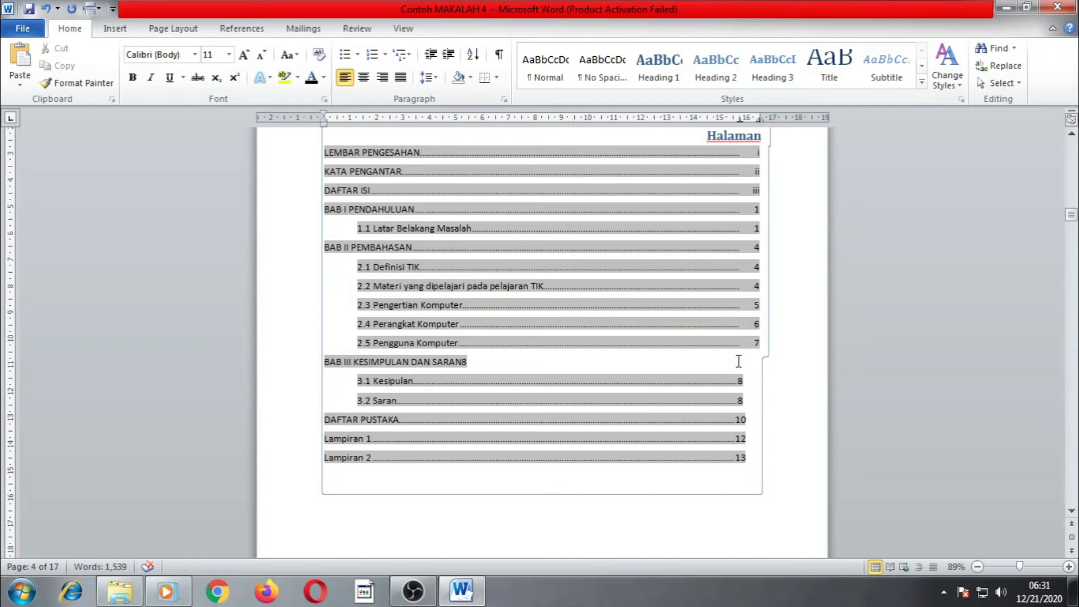
pyautogui.press('Tab')
pyautogui.click(738, 381)
pyautogui.press('BackSpace')
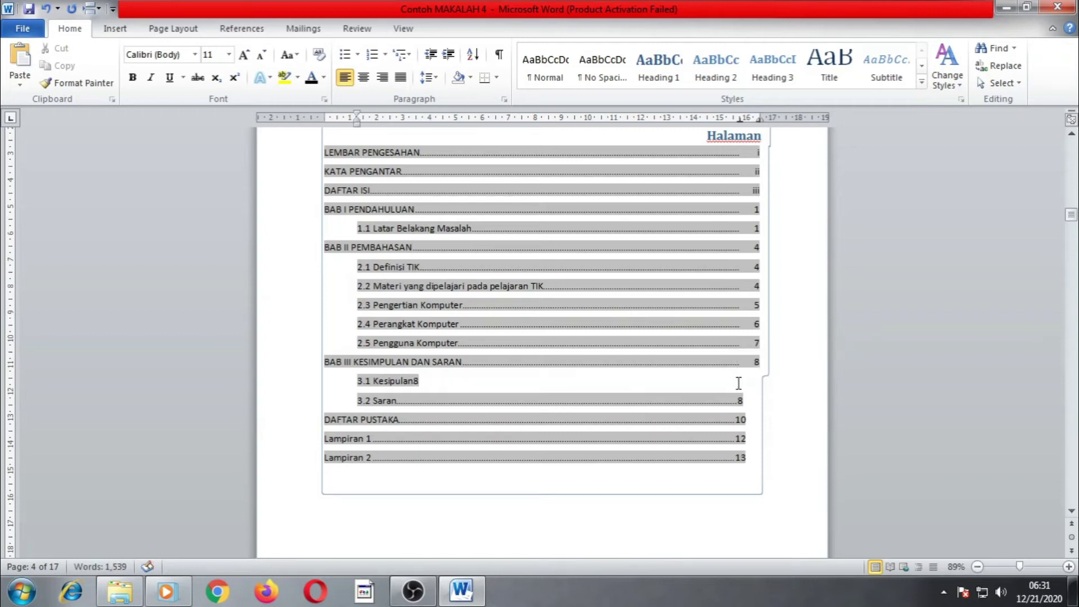
pyautogui.press('Tab')
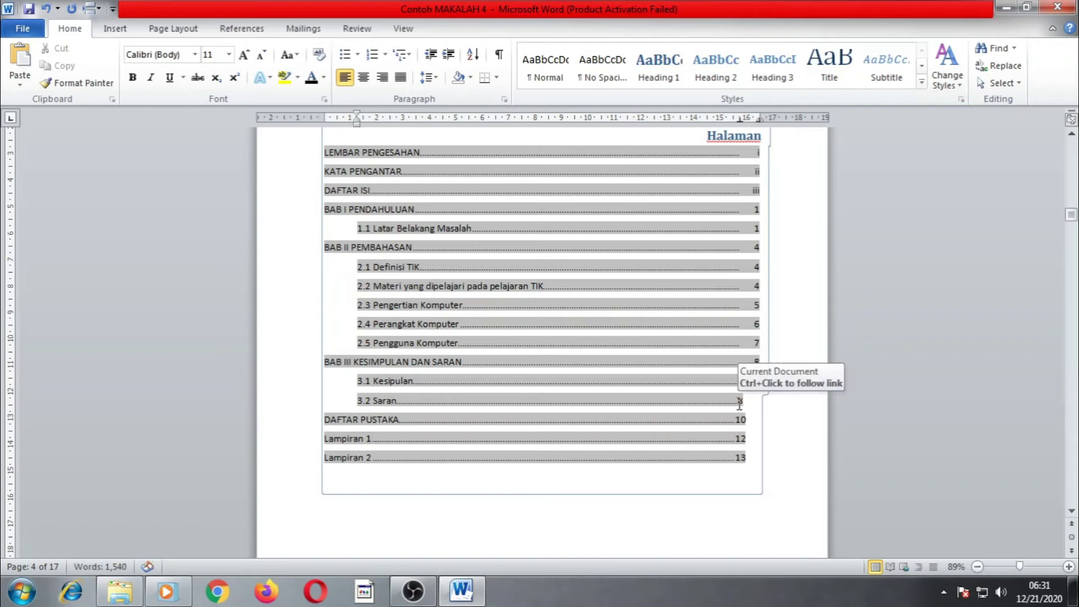
pyautogui.click(740, 400)
pyautogui.press('BackSpace')
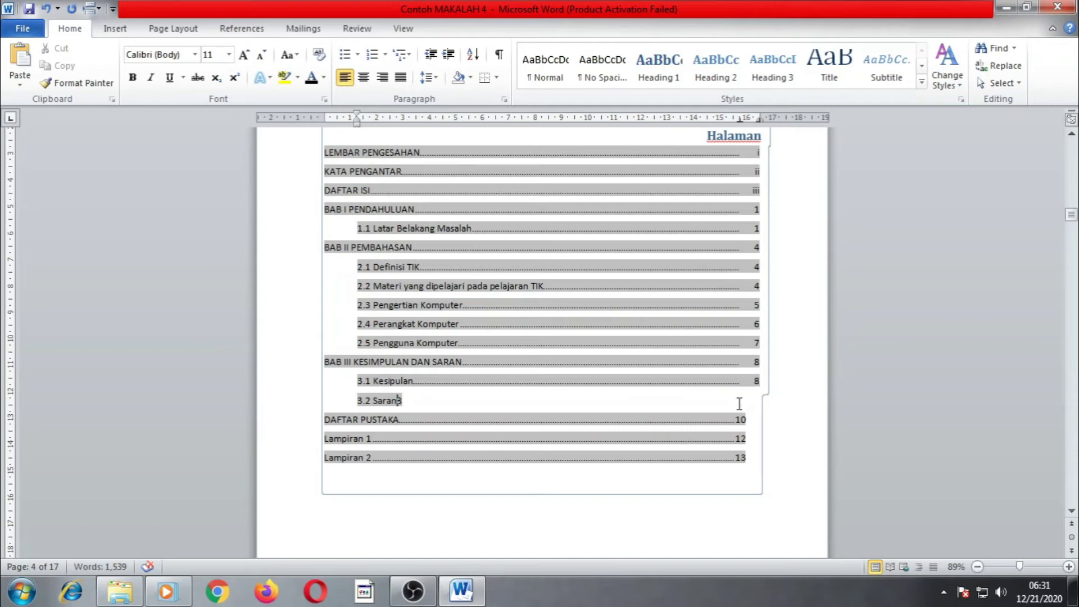
pyautogui.press('Tab')
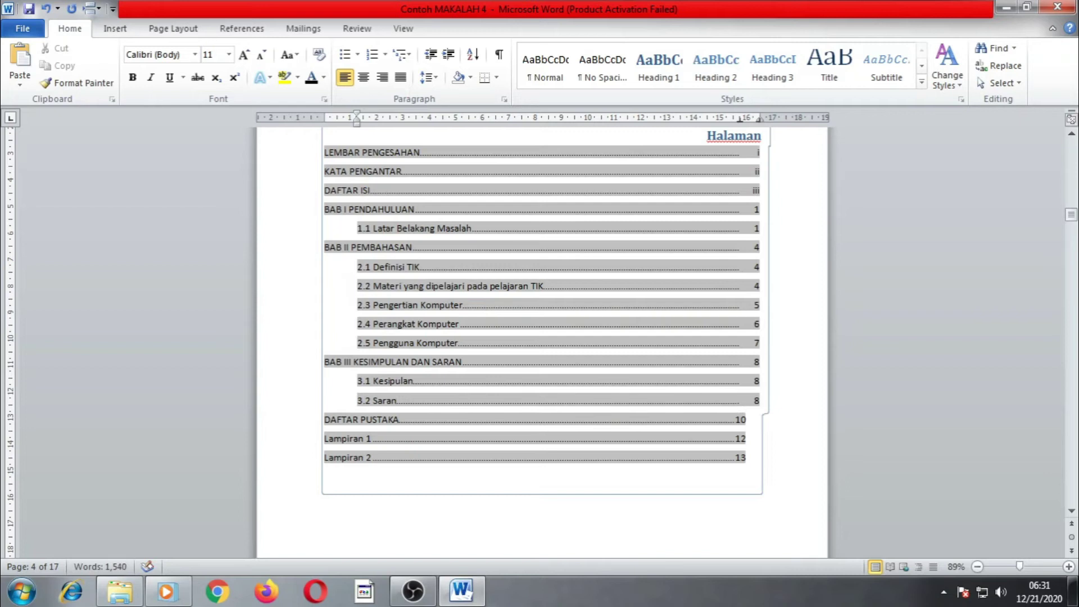
# Re-tab the page numbers of DAFTAR PUSTAKA, Lampiran 1 and Lampiran 2 to the 16.5 cm stop, then deselect the table of contents.
pyautogui.click(737, 423)
pyautogui.press('BackSpace')
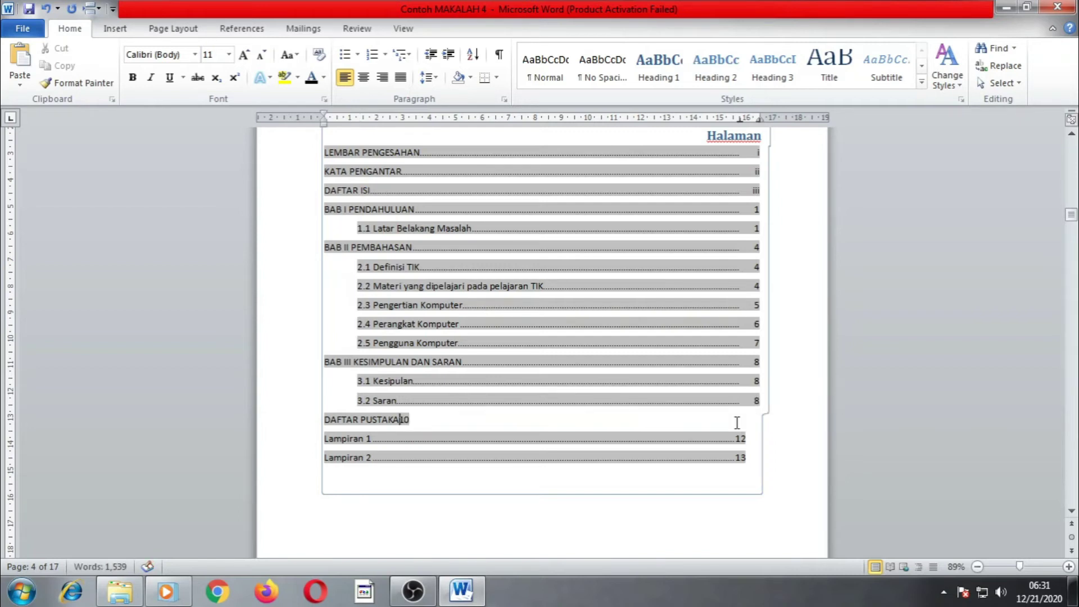
pyautogui.press('Tab')
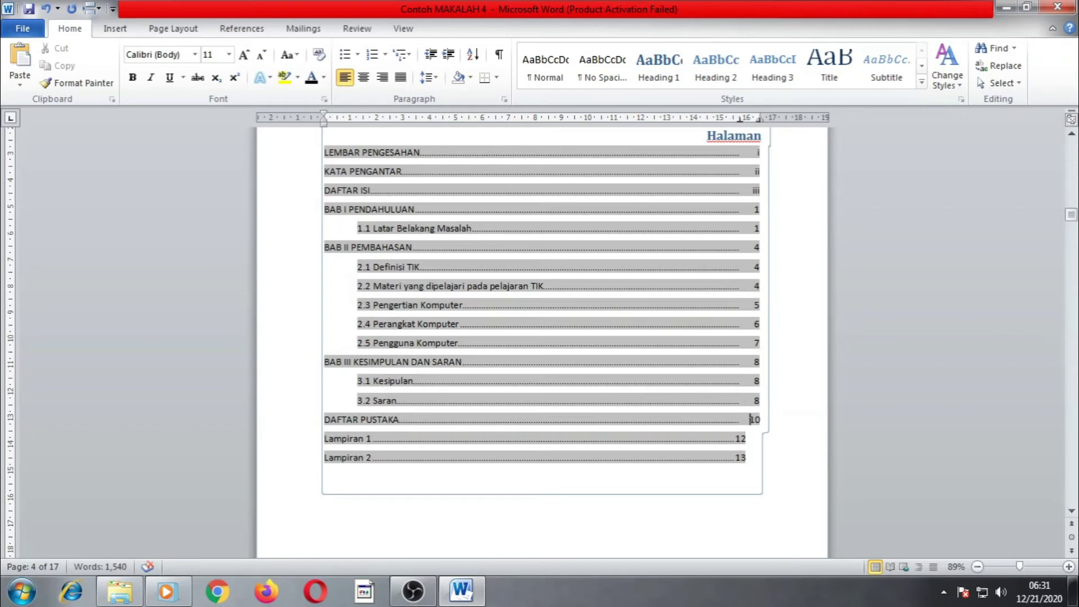
pyautogui.click(737, 438)
pyautogui.press('BackSpace')
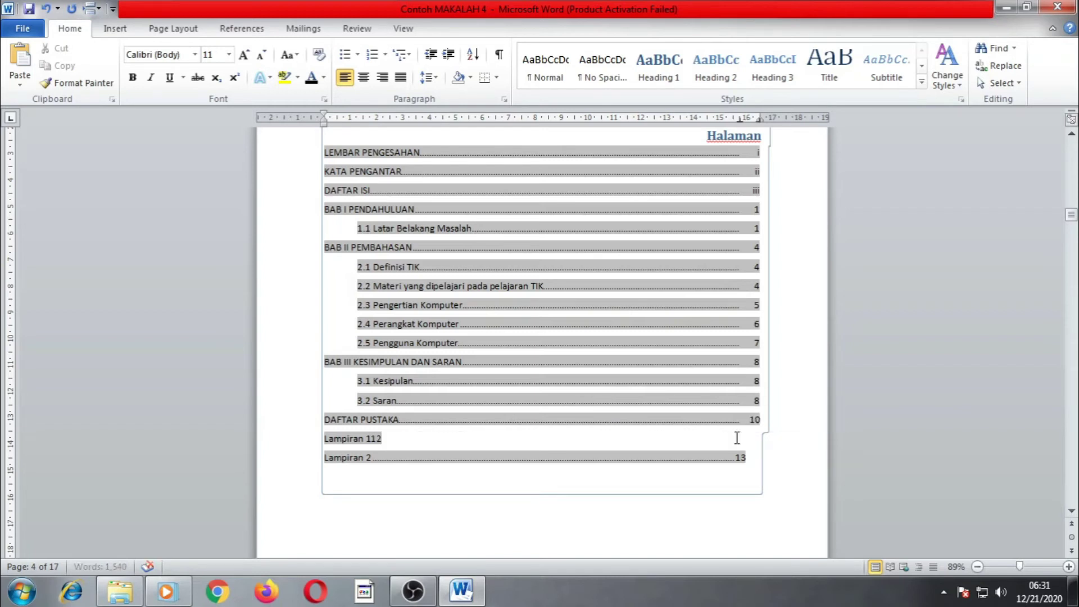
pyautogui.press('Tab')
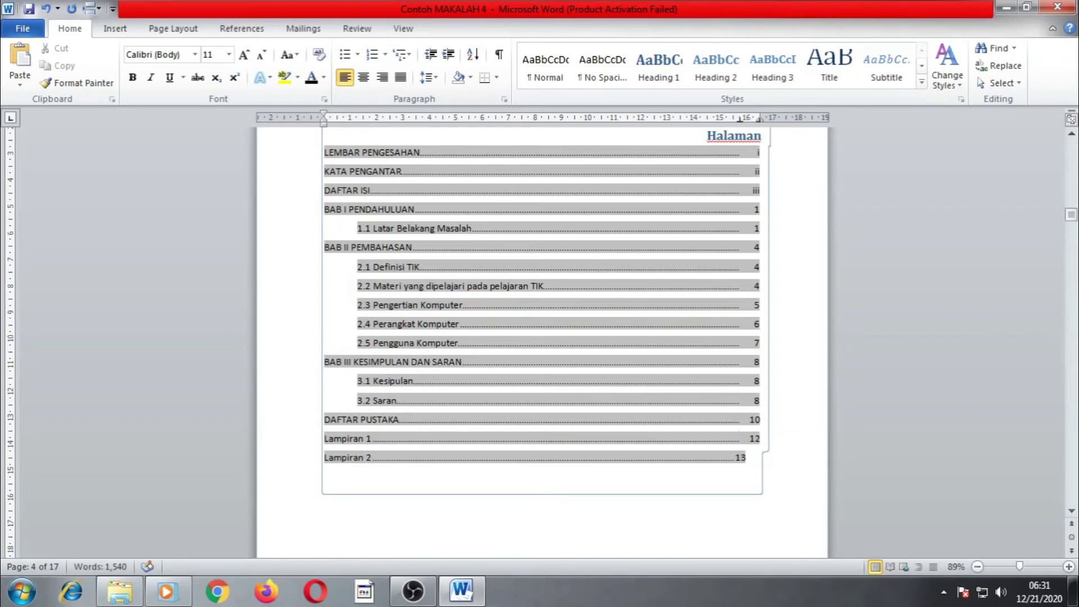
pyautogui.click(736, 460)
pyautogui.press('BackSpace')
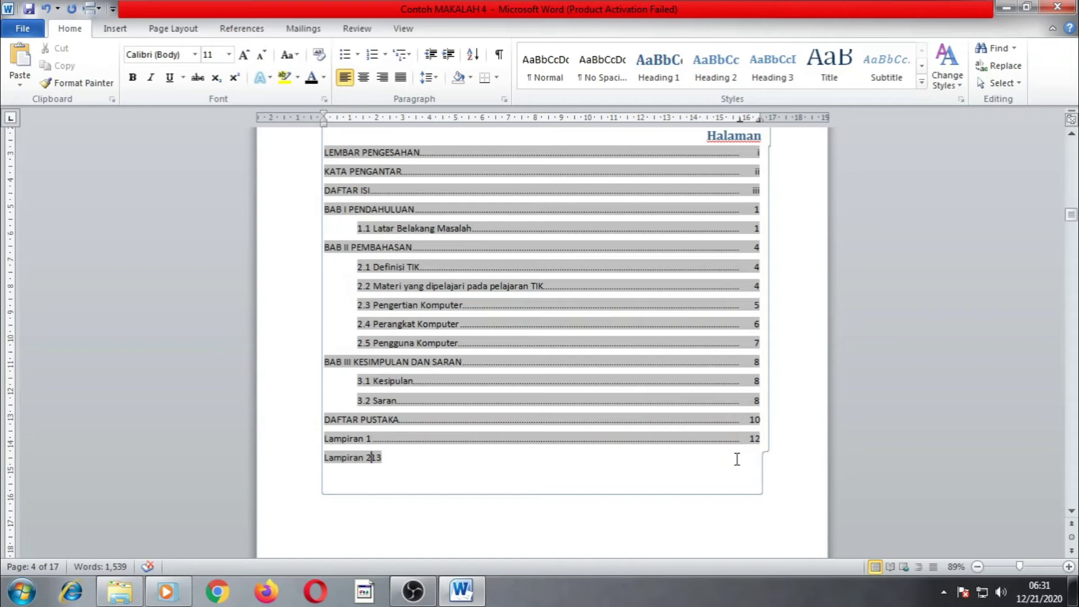
pyautogui.press('Tab')
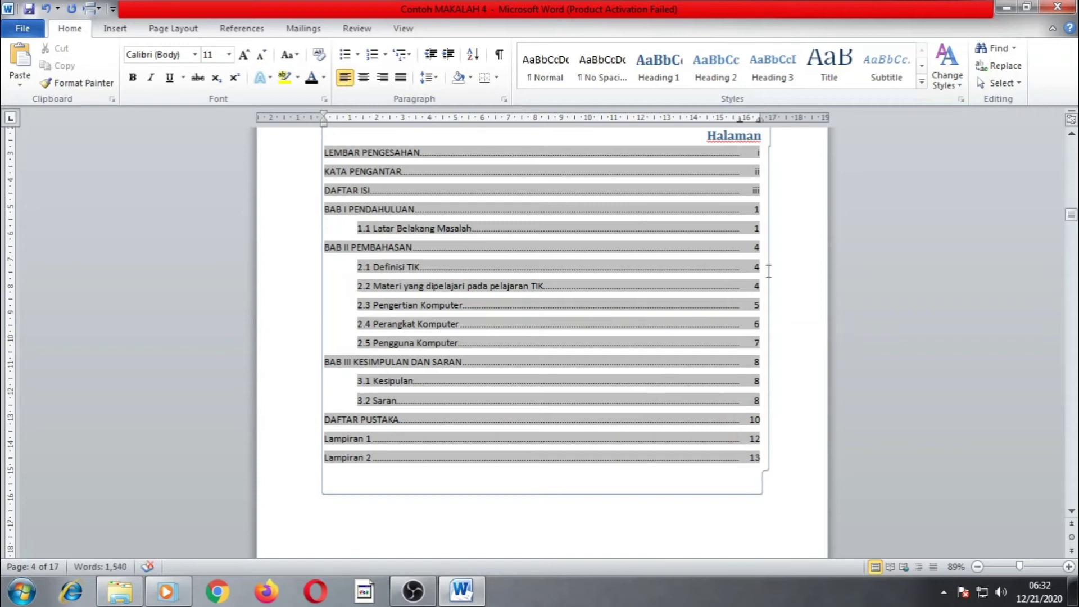
pyautogui.click(677, 488)
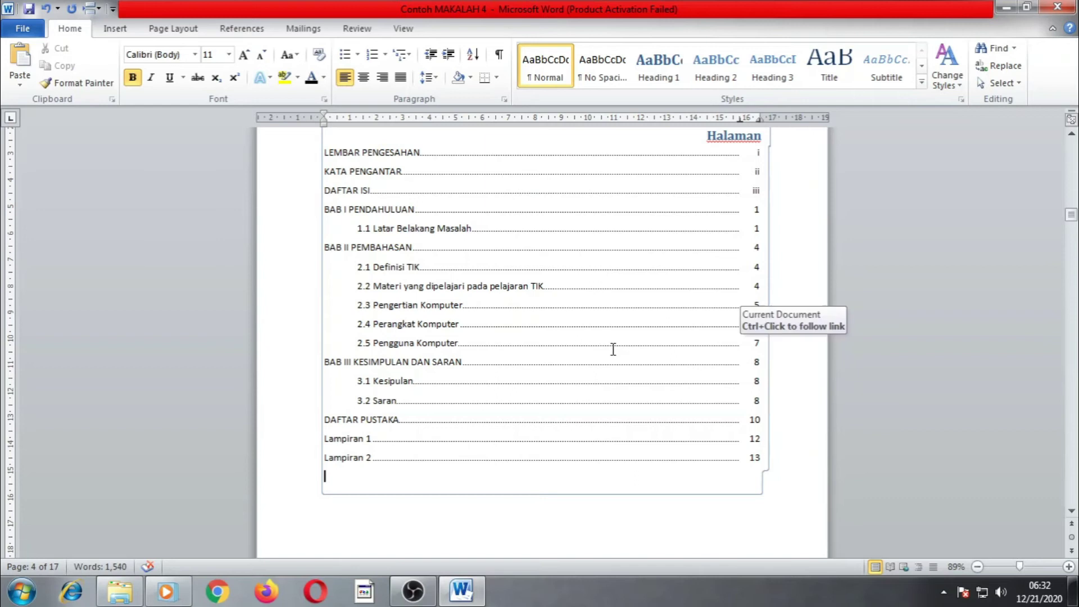
# Dismiss the Windows color scheme prompt, then view the table of contents' update options without applying an update.
pyautogui.scroll(1, 612, 349)
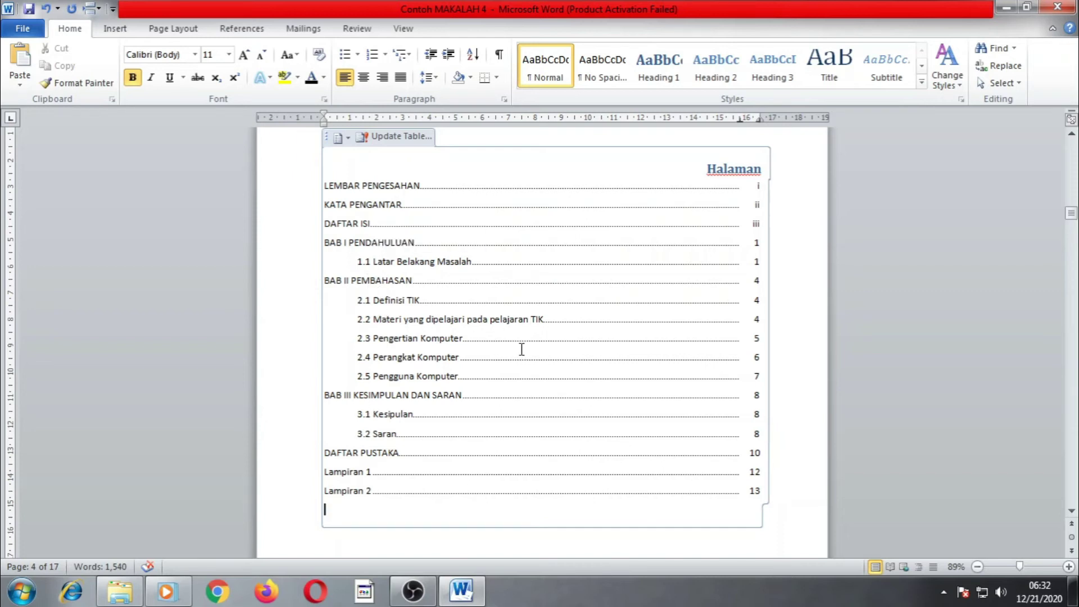
pyautogui.scroll(2, 522, 349)
pyautogui.scroll(1, 532, 343)
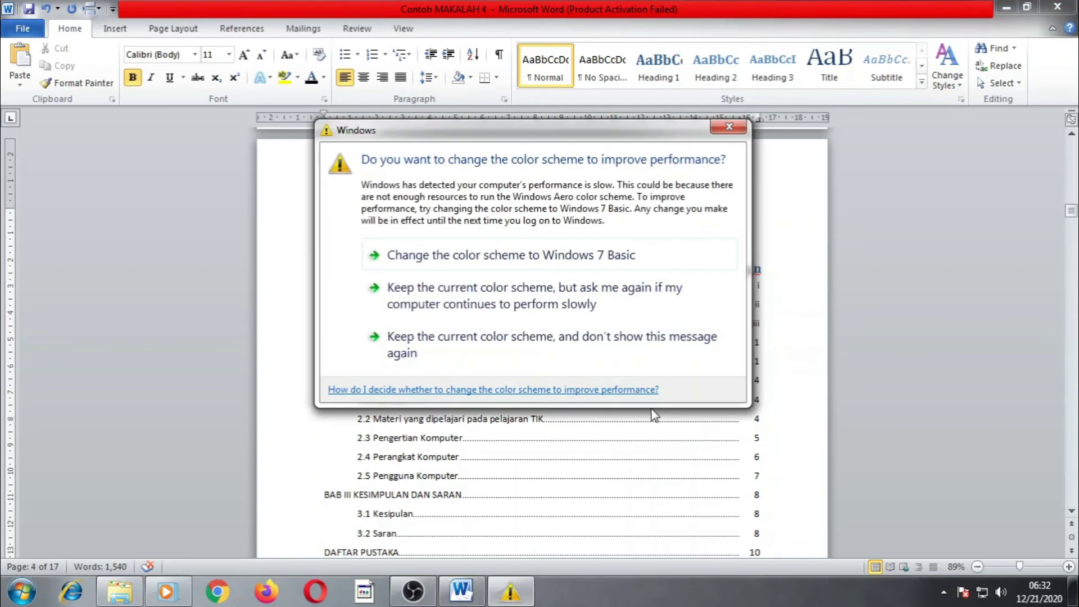
pyautogui.click(727, 128)
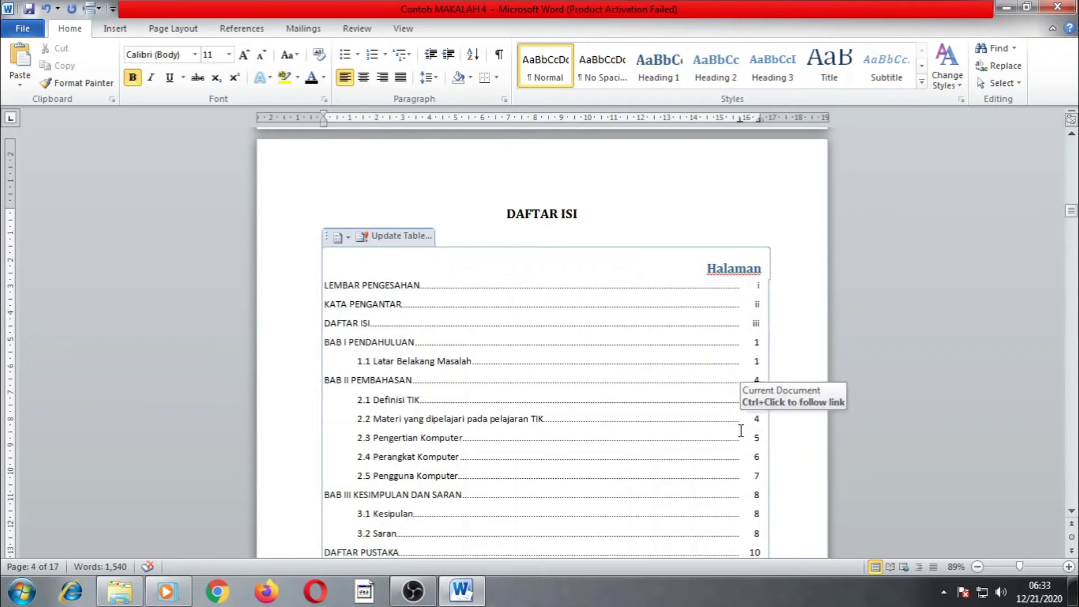
pyautogui.click(392, 238)
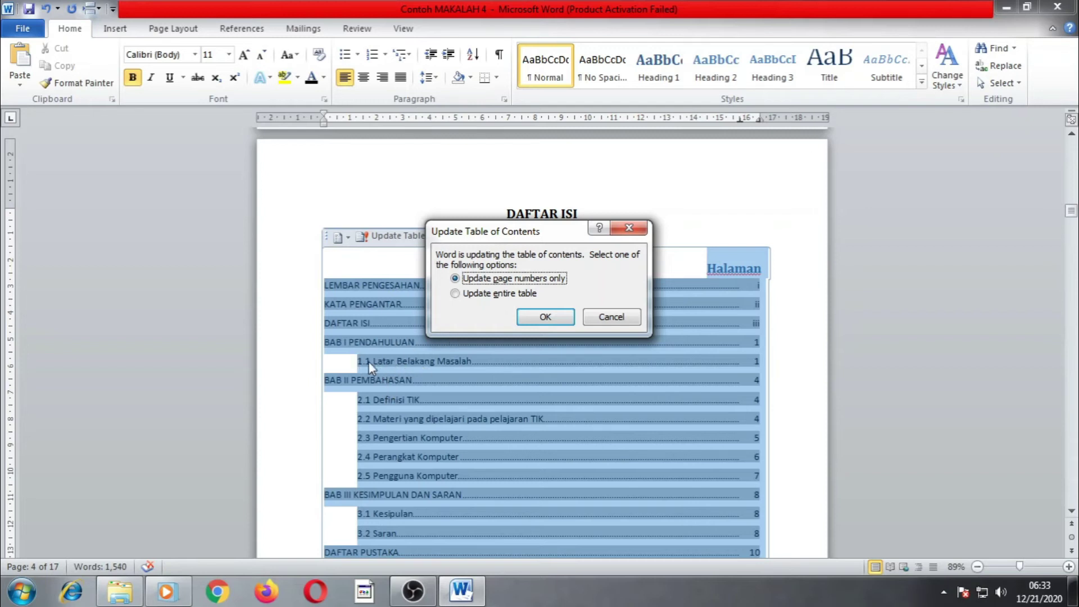
pyautogui.click(617, 318)
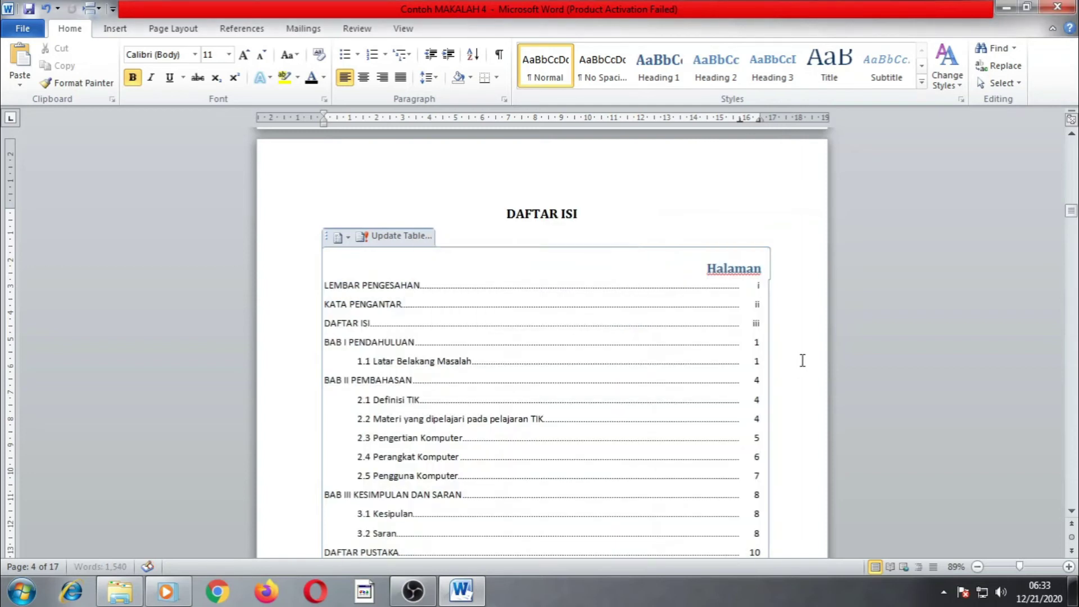
# Compare headings 1.1 and 1.2 in BAB I, then copy the Heading 2 formatting of 1.1 Latar Belakang Masalah onto 1.2 Rumusan Masalah.
pyautogui.moveTo(1068, 216)
pyautogui.mouseDown()
pyautogui.moveTo(1074, 254)
pyautogui.moveTo(1073, 236)
pyautogui.mouseUp()
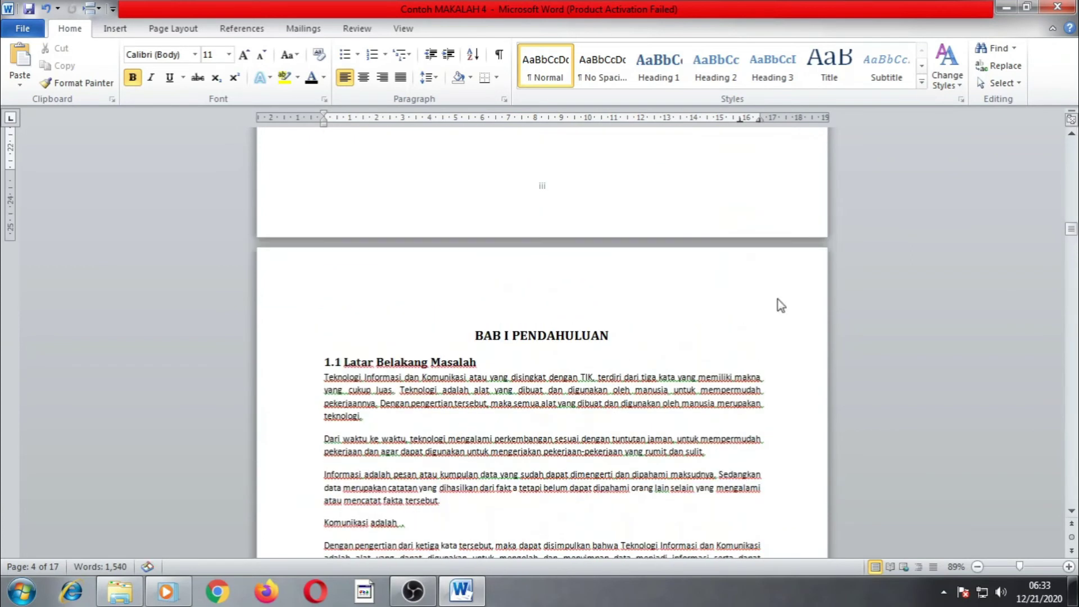
pyautogui.click(386, 363)
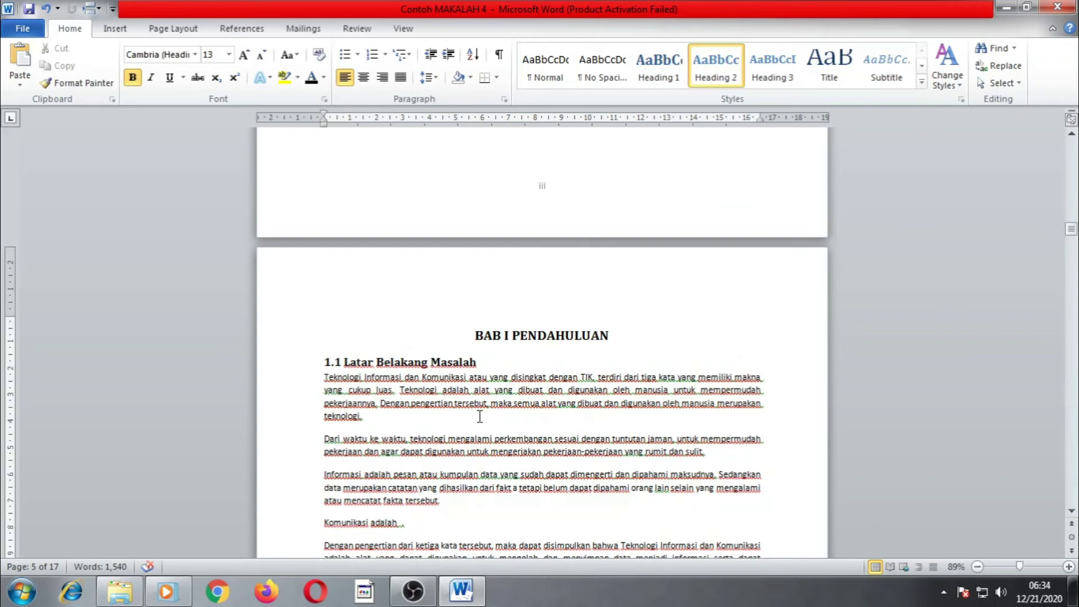
pyautogui.scroll(-10, 480, 415)
pyautogui.scroll(-3, 480, 415)
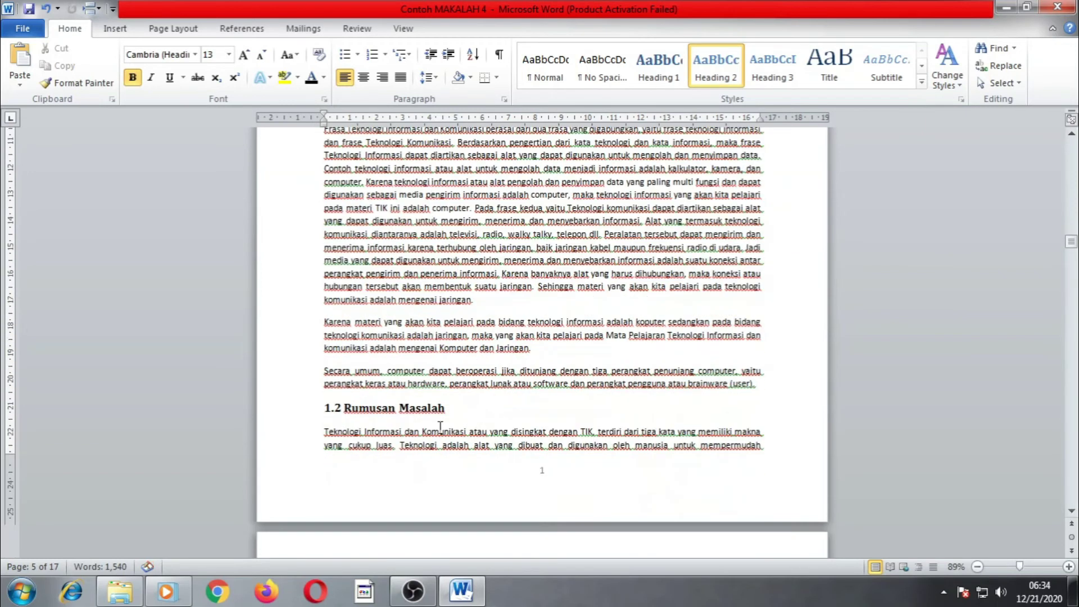
pyautogui.click(370, 407)
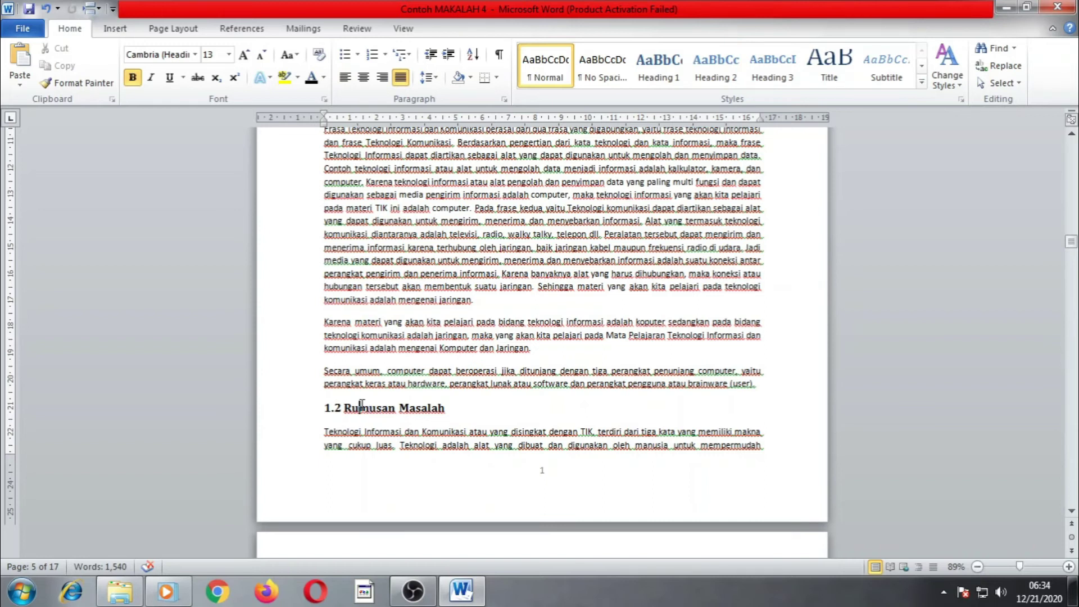
pyautogui.scroll(4, 427, 297)
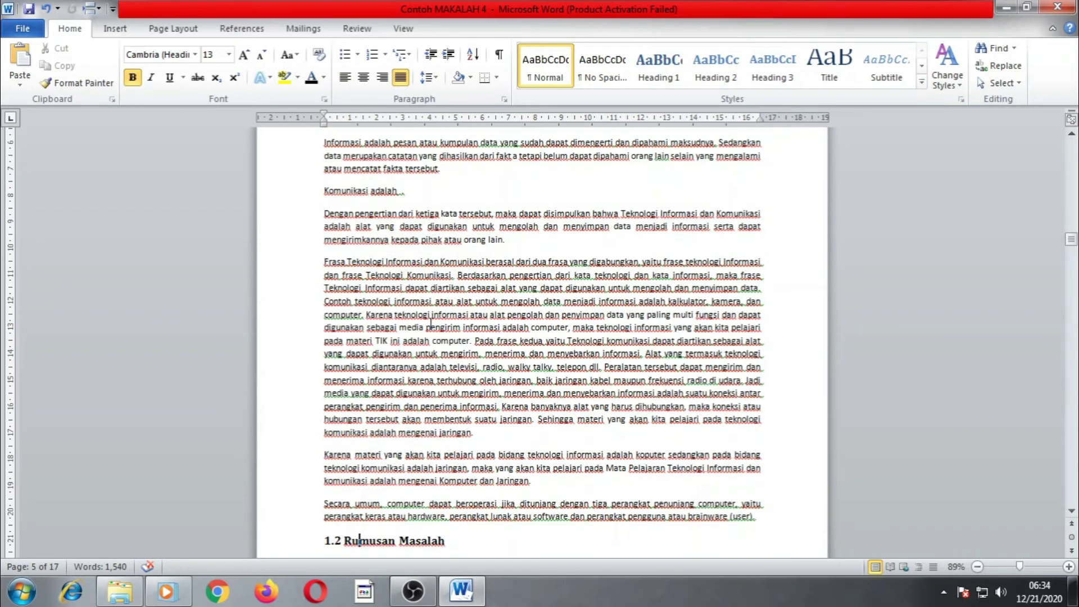
pyautogui.scroll(4, 430, 325)
pyautogui.click(401, 159)
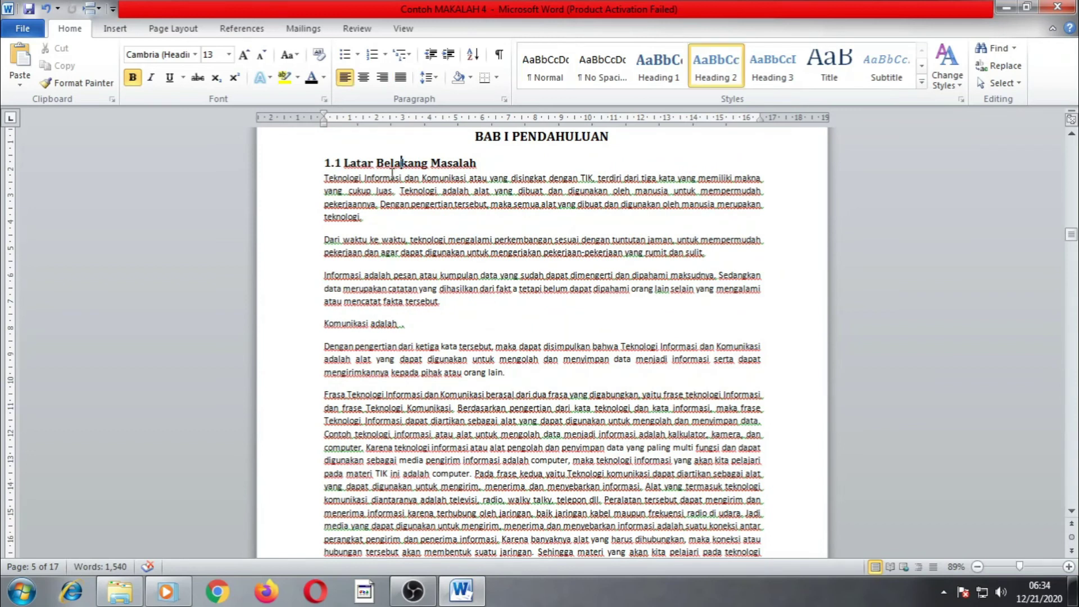
pyautogui.click(83, 83)
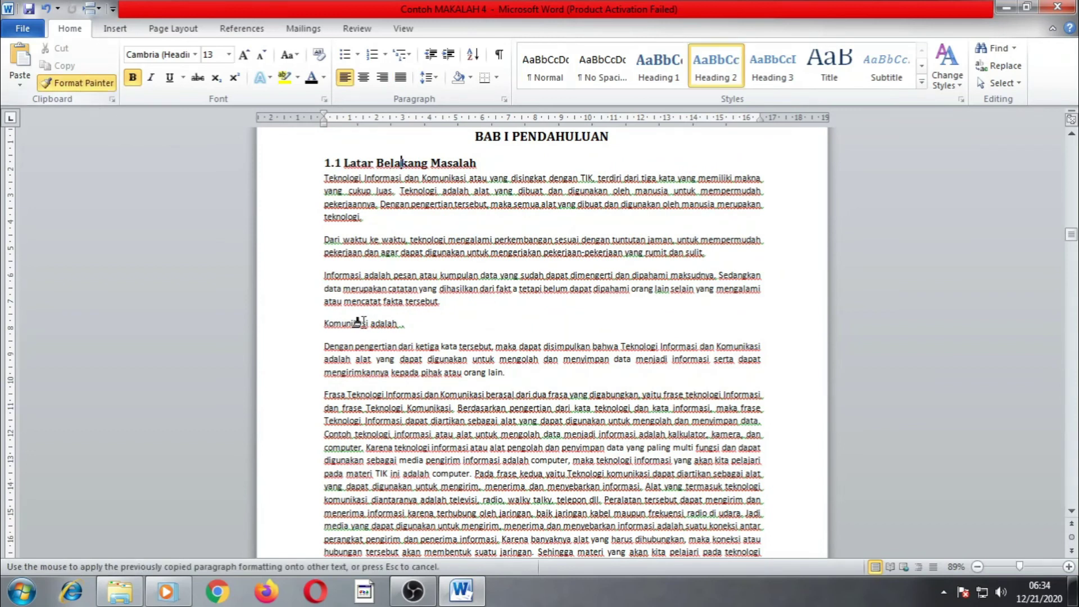
pyautogui.scroll(-7, 360, 323)
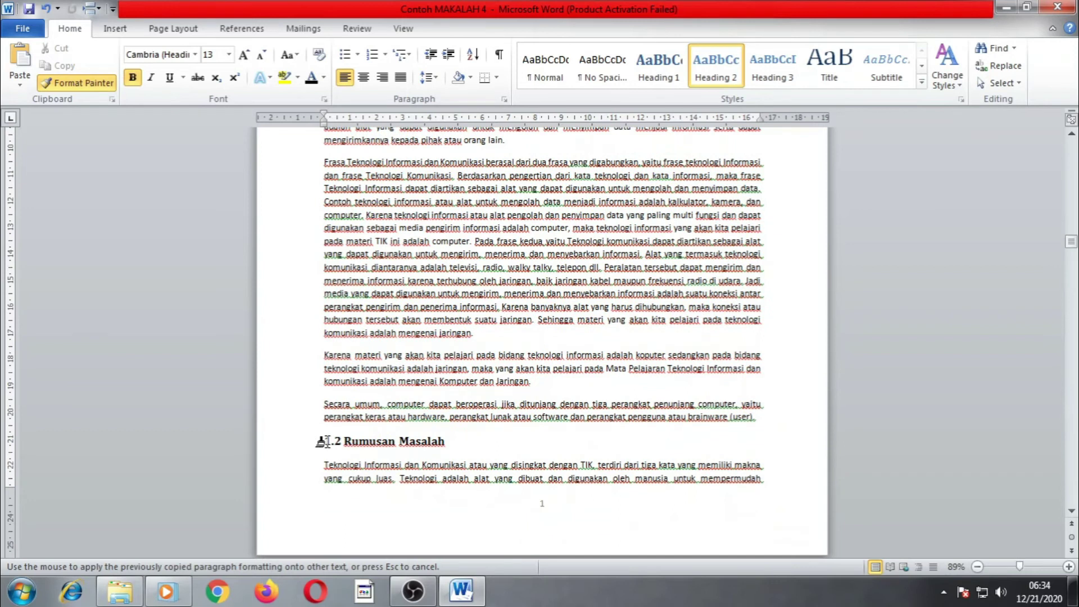
pyautogui.moveTo(328, 441); pyautogui.dragTo(438, 441)
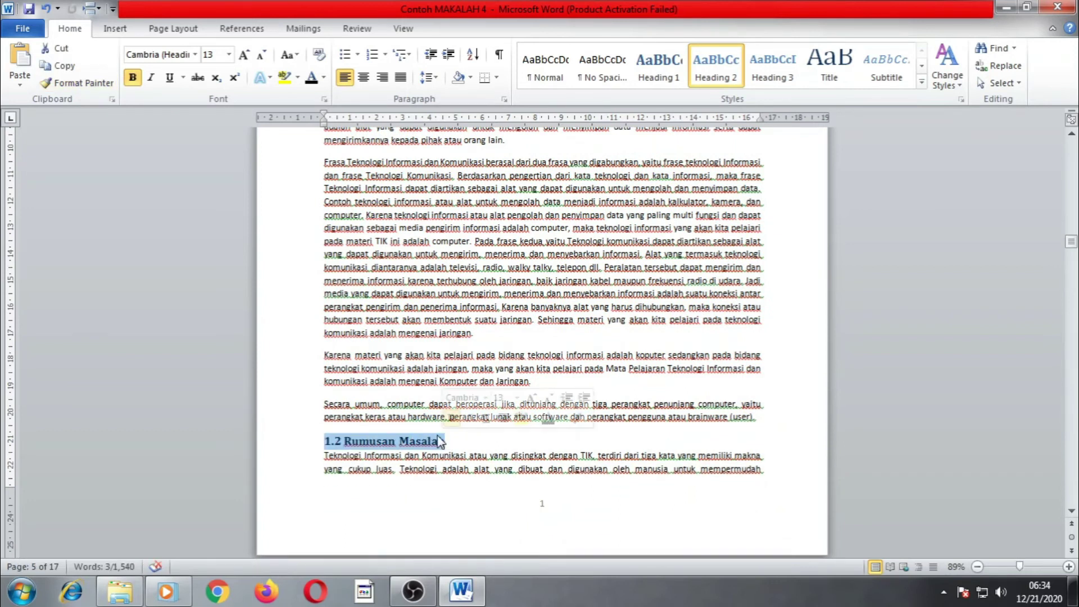
# Copy the Heading 2 formatting of 1.2 Rumusan Masalah onto heading 1.3 Tujuan Penelitian with Format Painter.
pyautogui.click(81, 84)
pyautogui.scroll(-10, 396, 334)
pyautogui.scroll(-5, 392, 335)
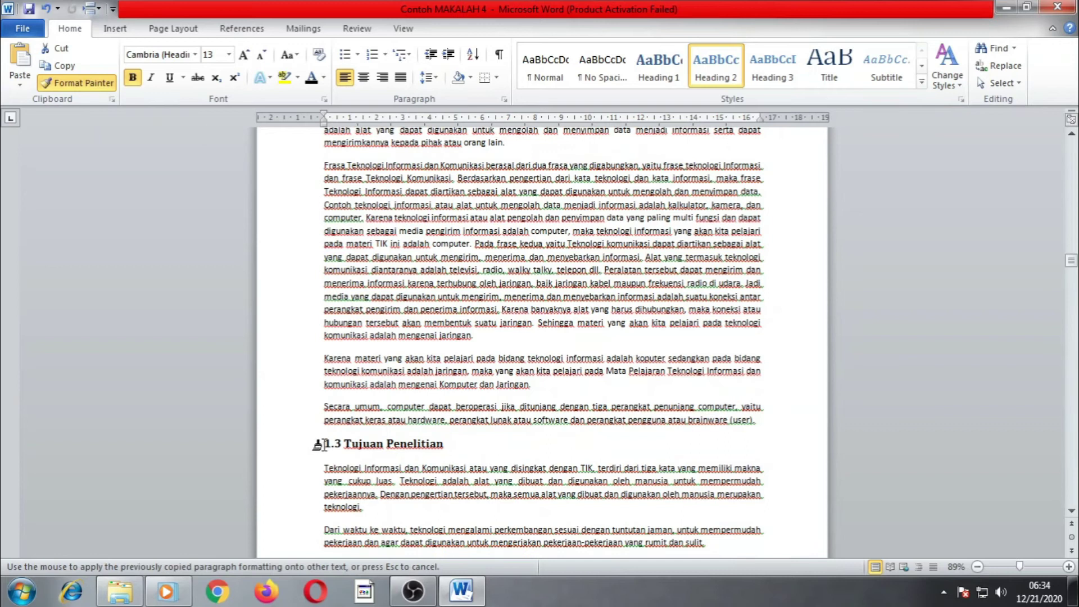
pyautogui.moveTo(323, 445); pyautogui.dragTo(443, 445)
# Copy the same Heading 2 formatting onto heading 1.4 Manfaat Penelitian with Format Painter, check the rest of the chapter, and deselect the heading.
pyautogui.click(80, 84)
pyautogui.scroll(-10, 440, 378)
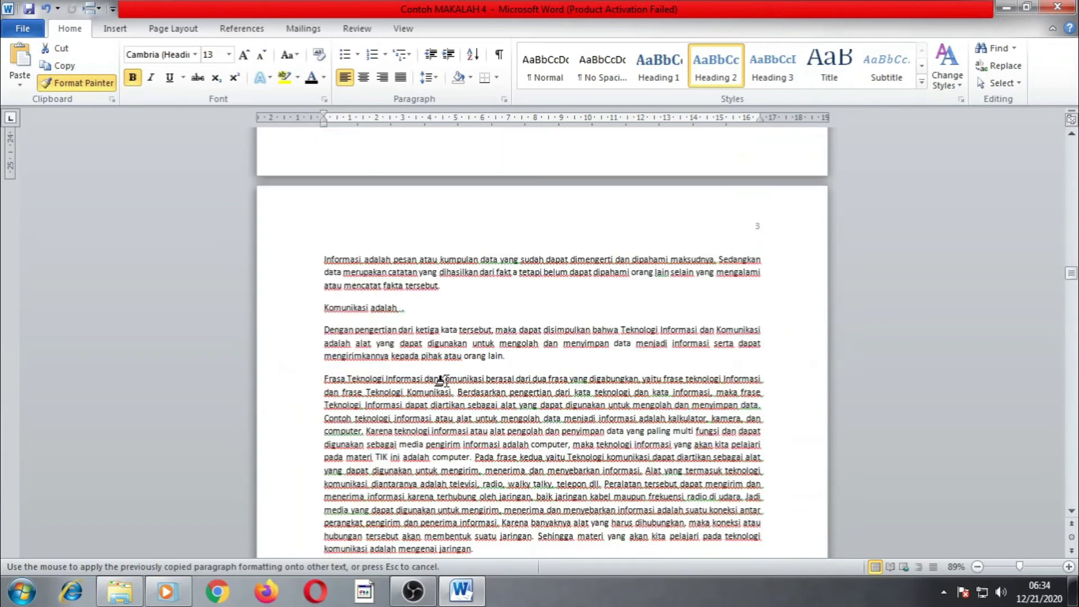
pyautogui.scroll(-4, 441, 382)
pyautogui.scroll(-3, 441, 382)
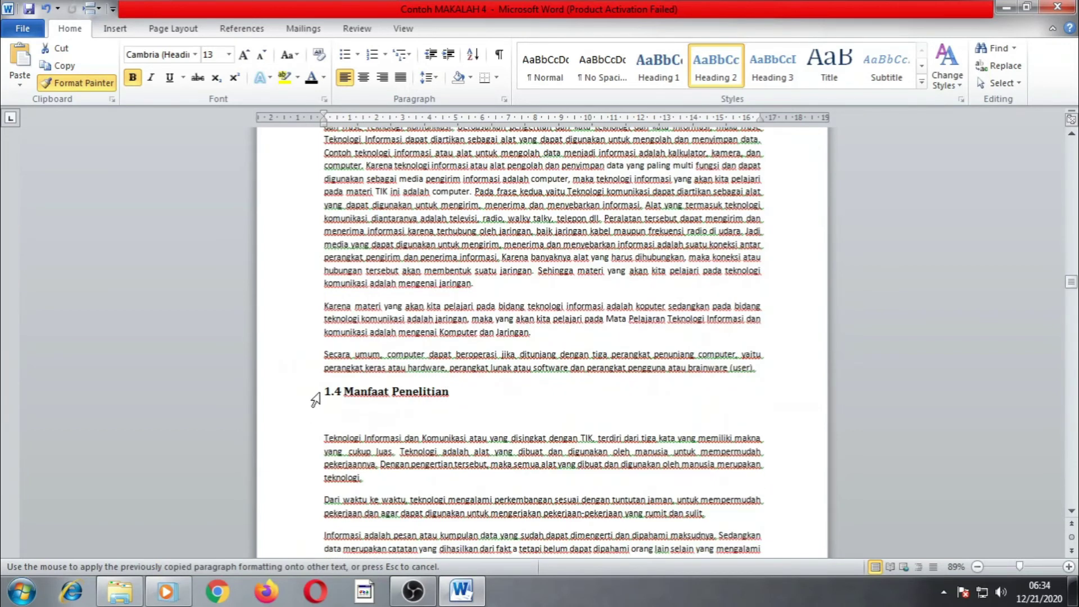
pyautogui.moveTo(324, 392); pyautogui.dragTo(442, 392)
pyautogui.scroll(-10, 392, 429)
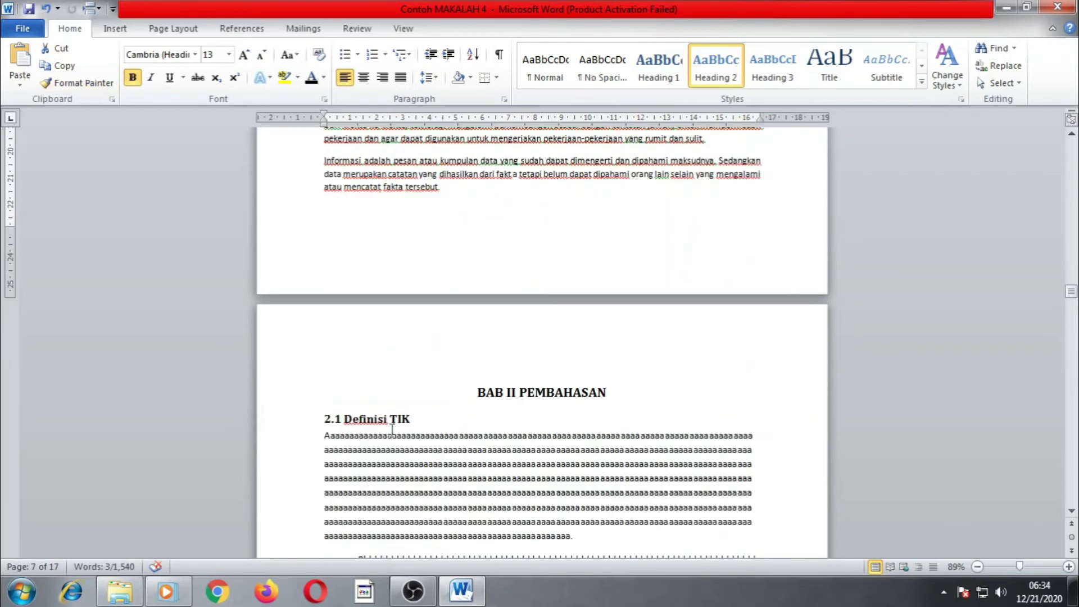
pyautogui.scroll(5, 391, 429)
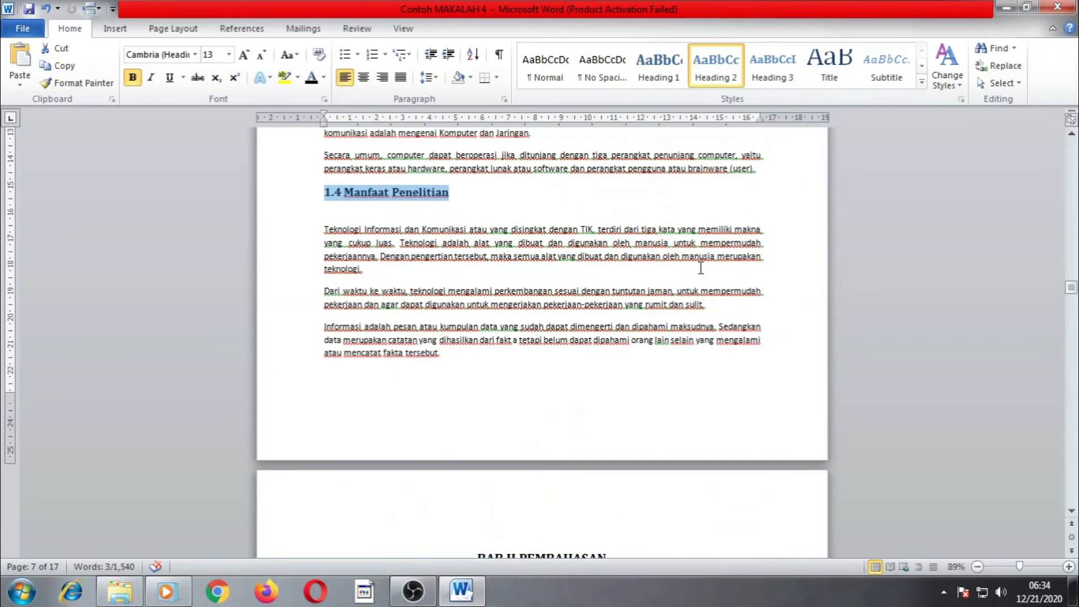
pyautogui.click(675, 256)
# Return to the DAFTAR ISI page and update the entire table of contents.
pyautogui.moveTo(1071, 287)
pyautogui.mouseDown()
pyautogui.moveTo(1073, 160)
pyautogui.moveTo(1073, 217)
pyautogui.mouseUp()
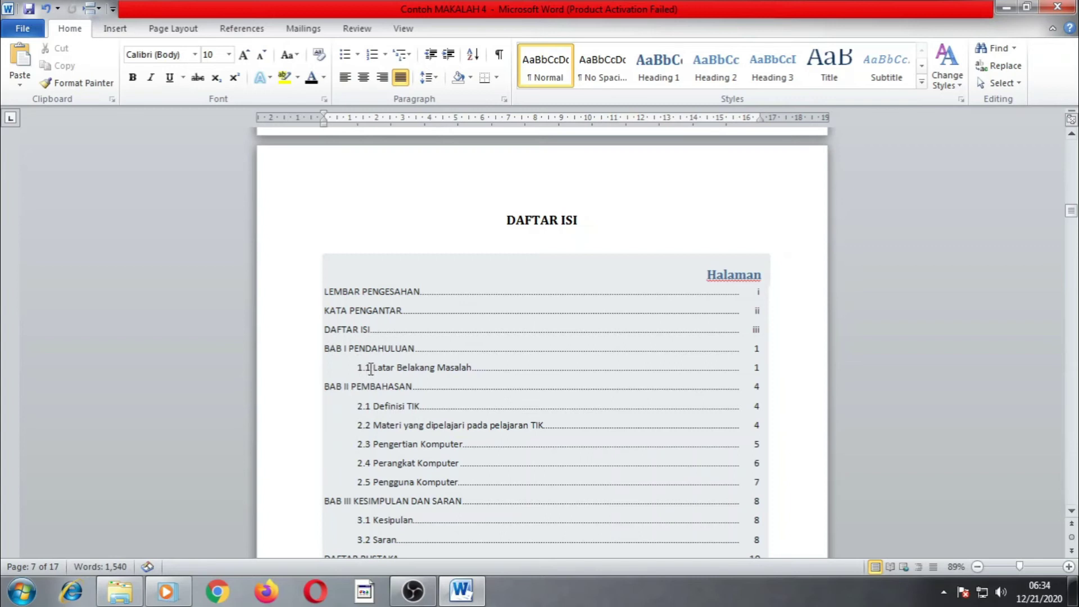
pyautogui.click(461, 273)
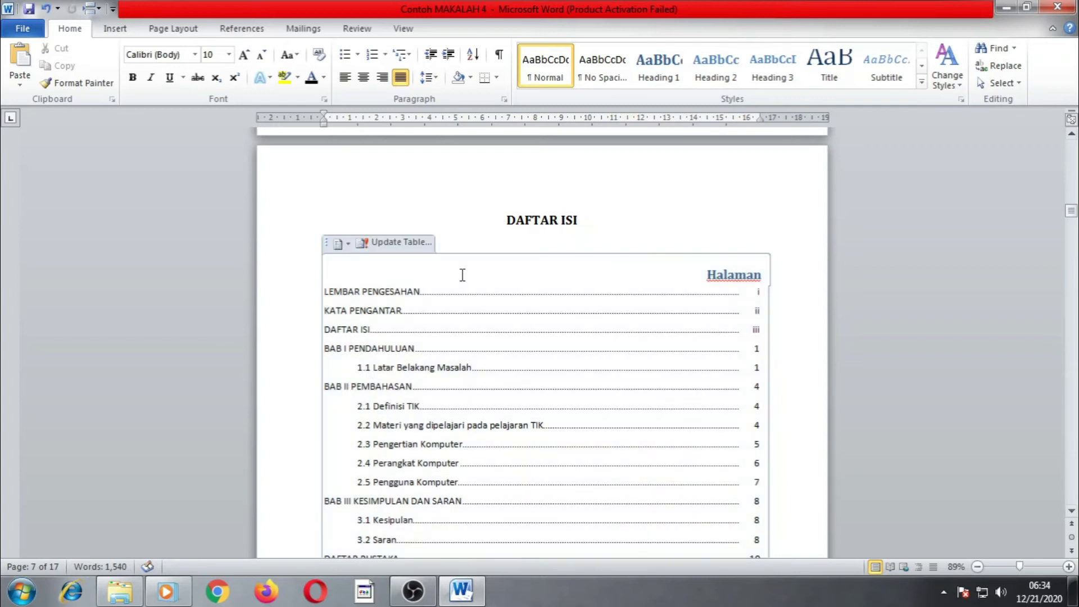
pyautogui.click(394, 245)
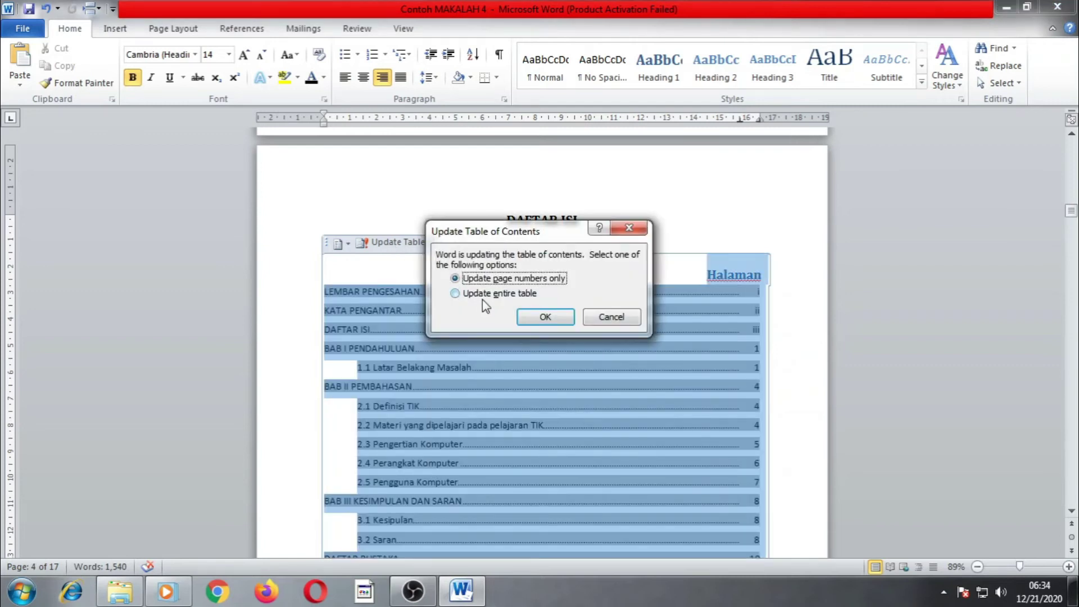
pyautogui.click(455, 293)
pyautogui.click(538, 317)
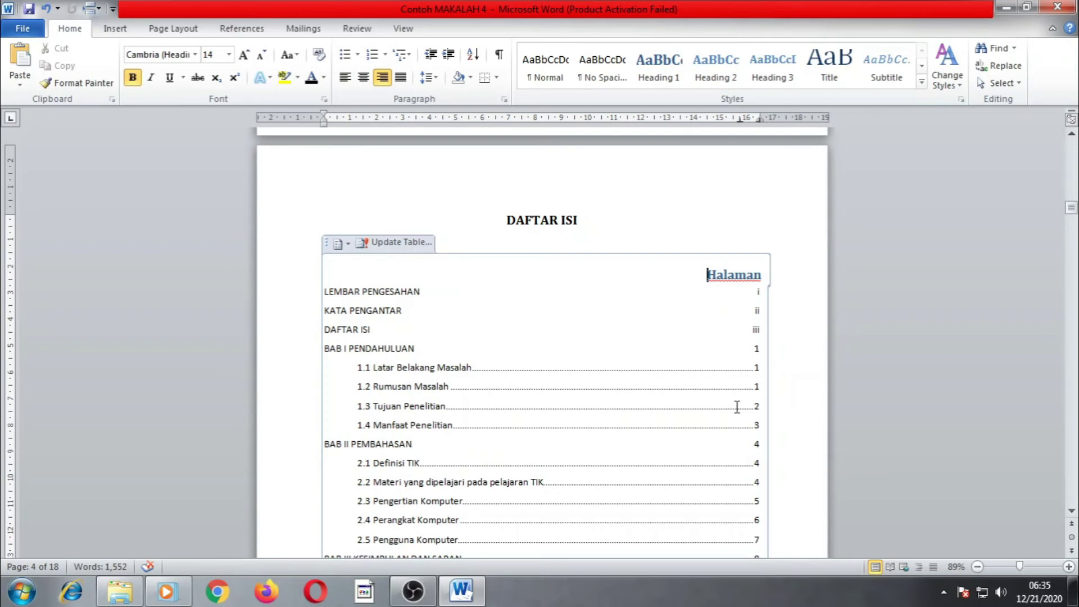
# View the update options again without applying them, then review the updated table's leader dots and page-number alignment.
pyautogui.click(408, 243)
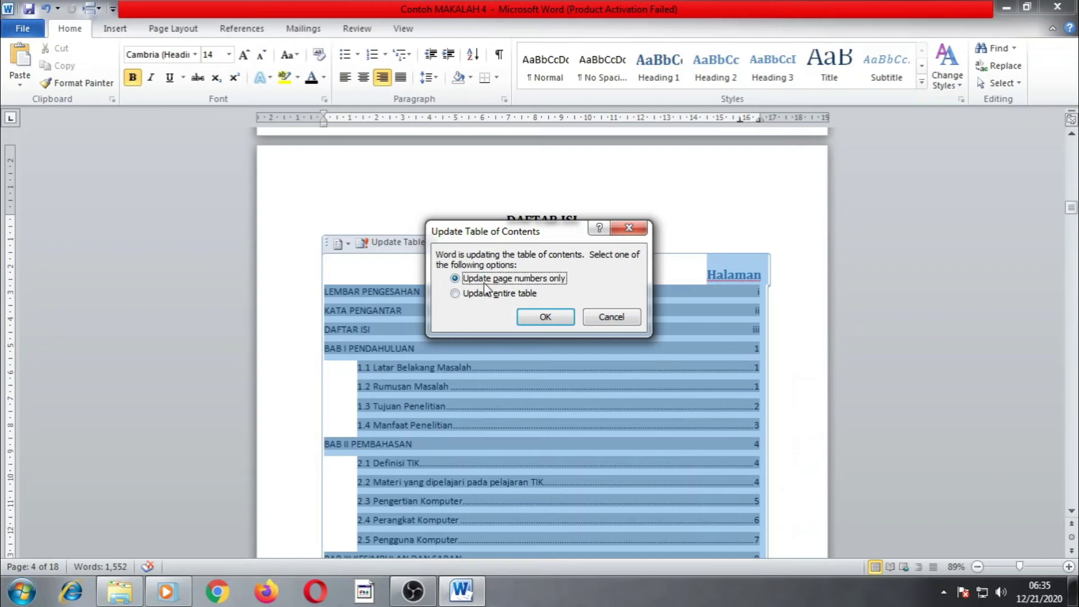
pyautogui.click(605, 318)
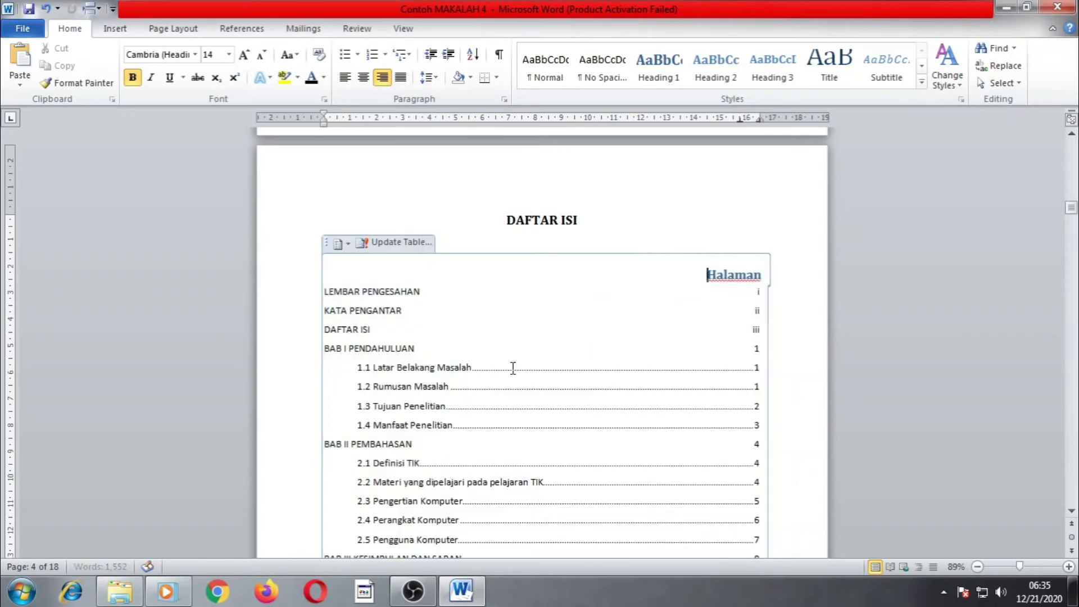
pyautogui.scroll(-5, 542, 441)
pyautogui.scroll(3, 653, 436)
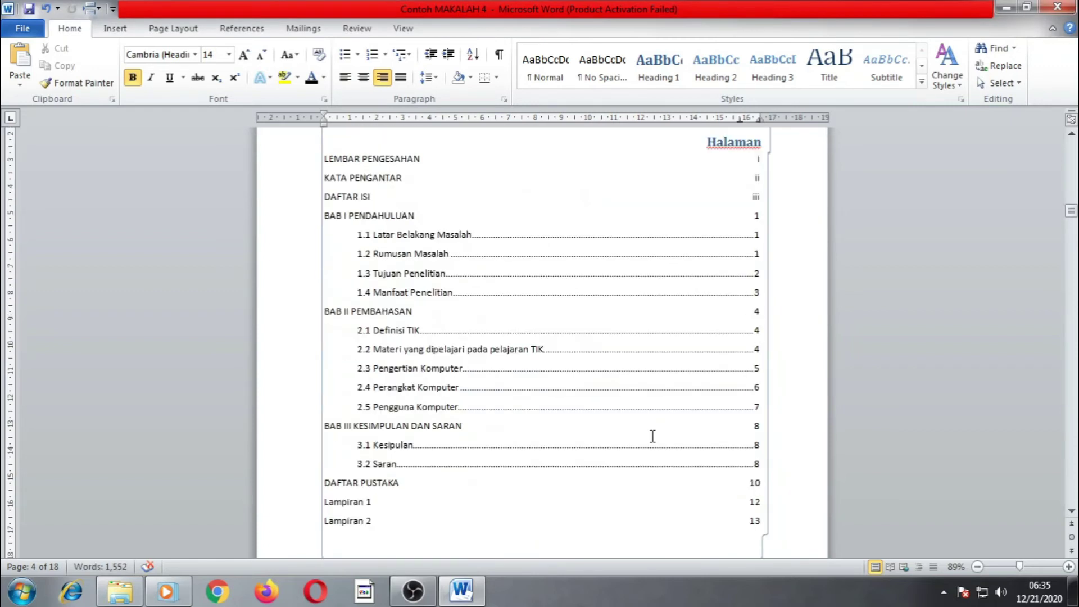
pyautogui.scroll(2, 653, 436)
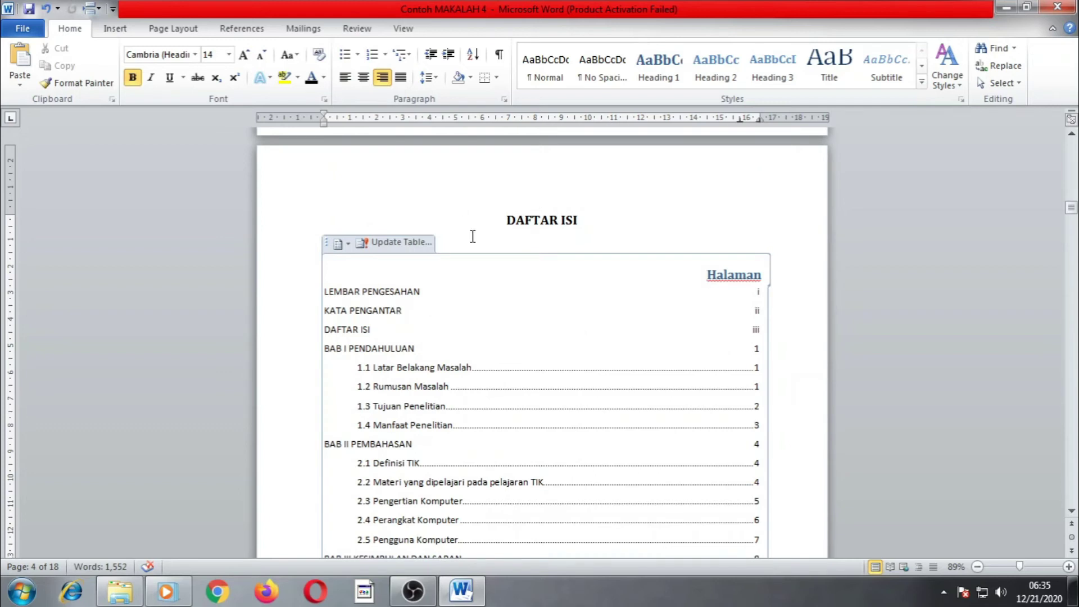
pyautogui.click(491, 300)
pyautogui.scroll(-5, 798, 387)
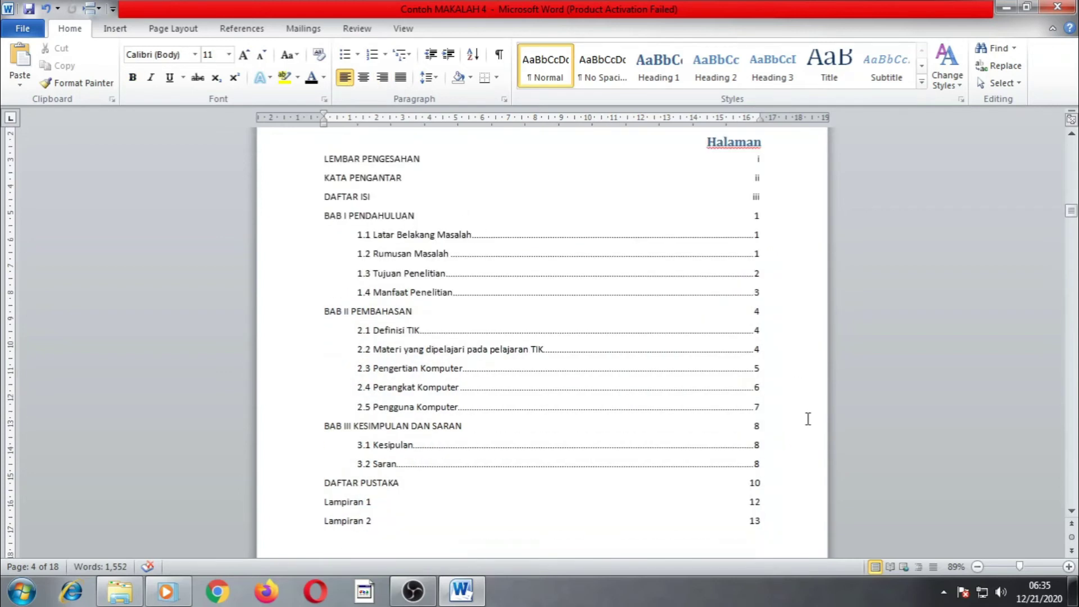
pyautogui.scroll(3, 808, 420)
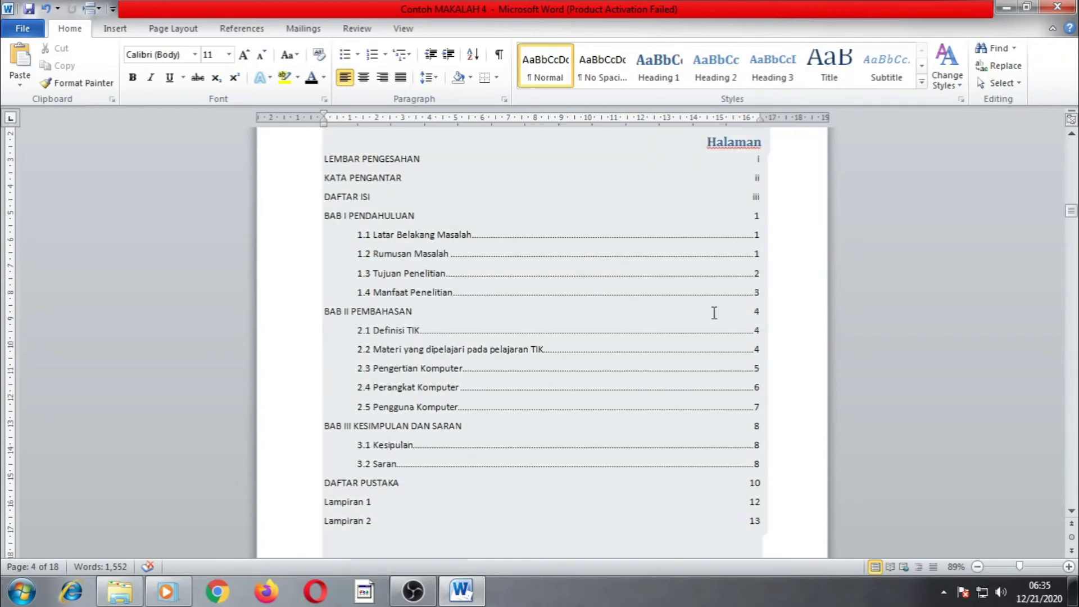
pyautogui.scroll(3, 626, 284)
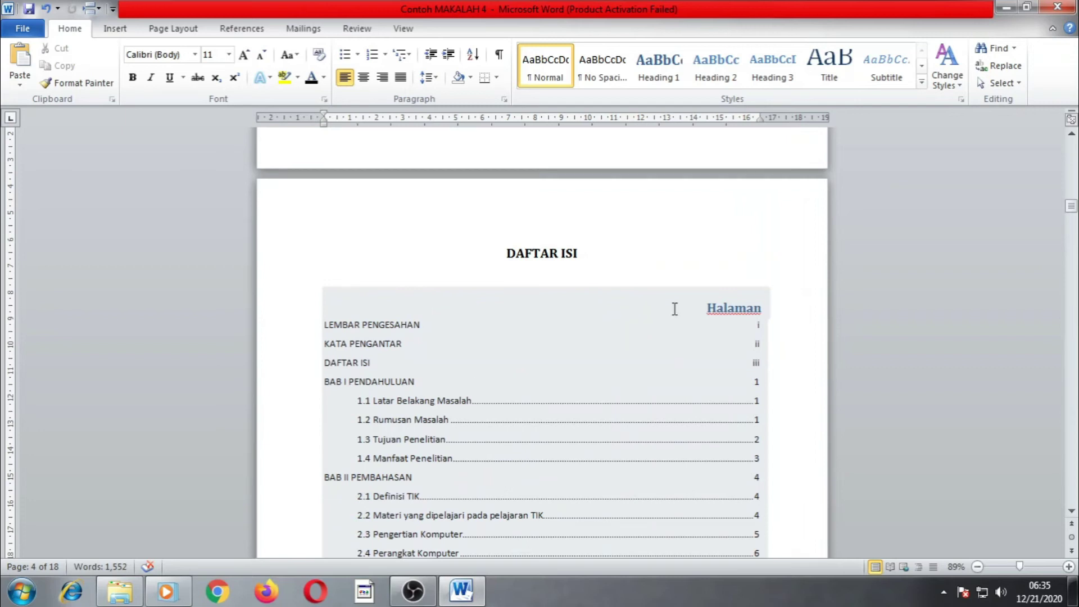
# Give all table of contents lines a centred tab stop at 15.75 cm with leader style 2 (dots).
pyautogui.moveTo(447, 309); pyautogui.dragTo(535, 489)
pyautogui.scroll(-5, 590, 470)
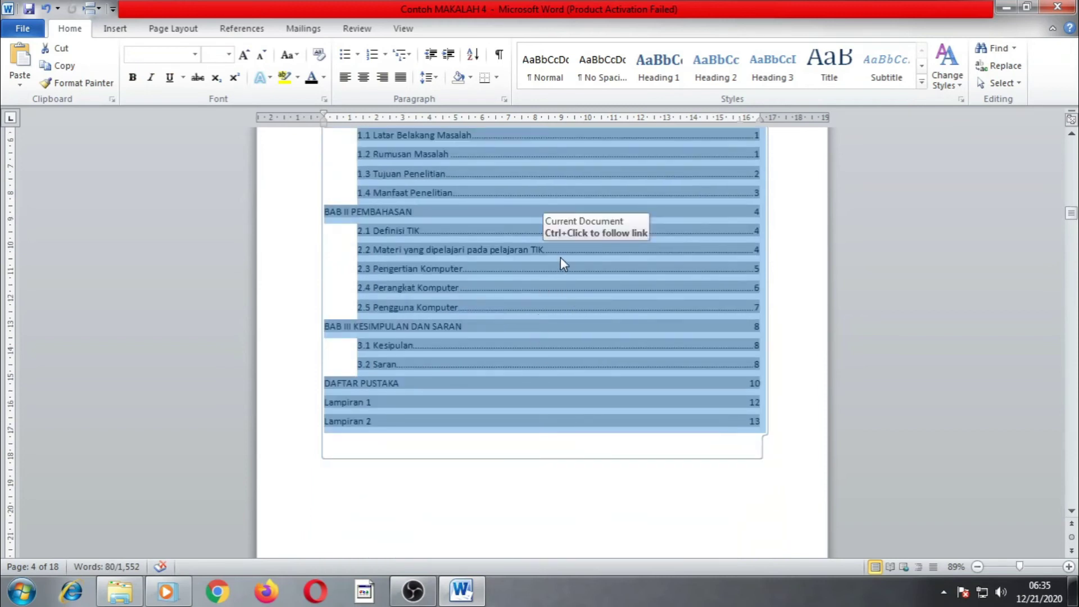
pyautogui.rightClick(561, 258)
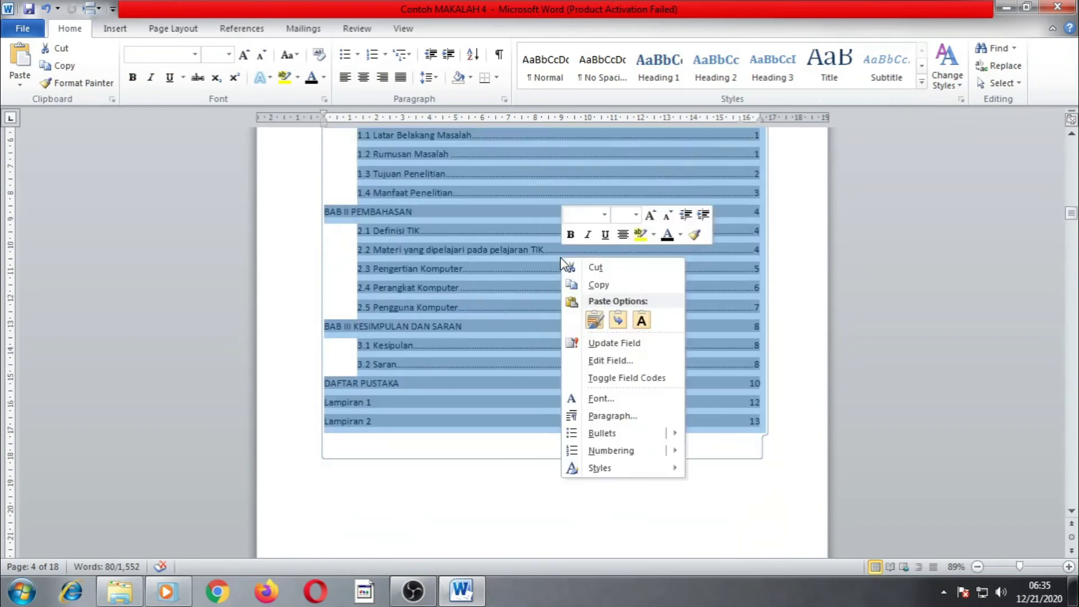
pyautogui.click(614, 416)
pyautogui.click(303, 506)
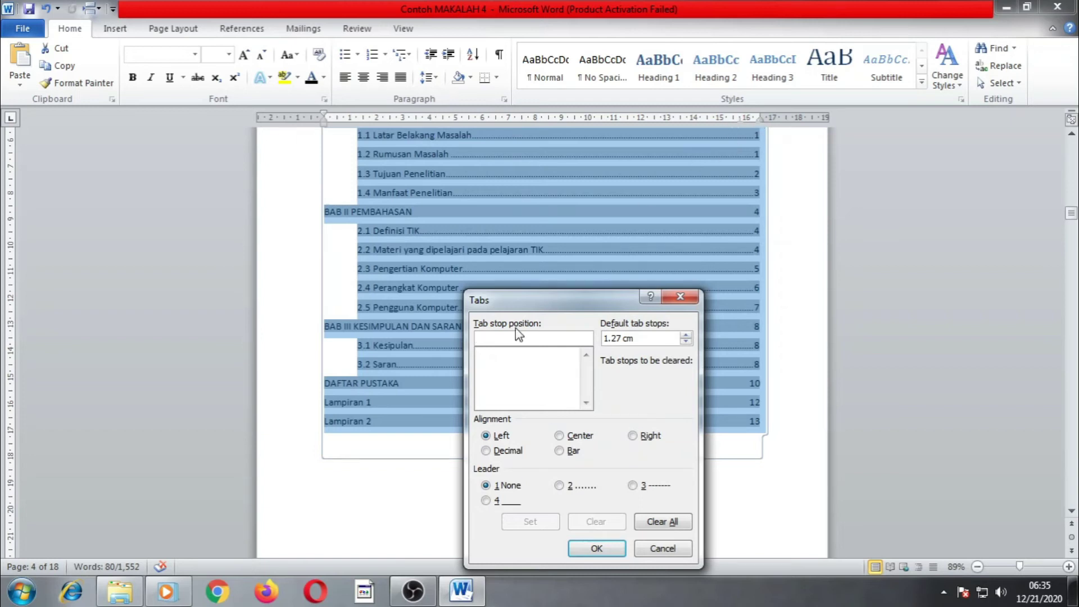
pyautogui.write('15.75')
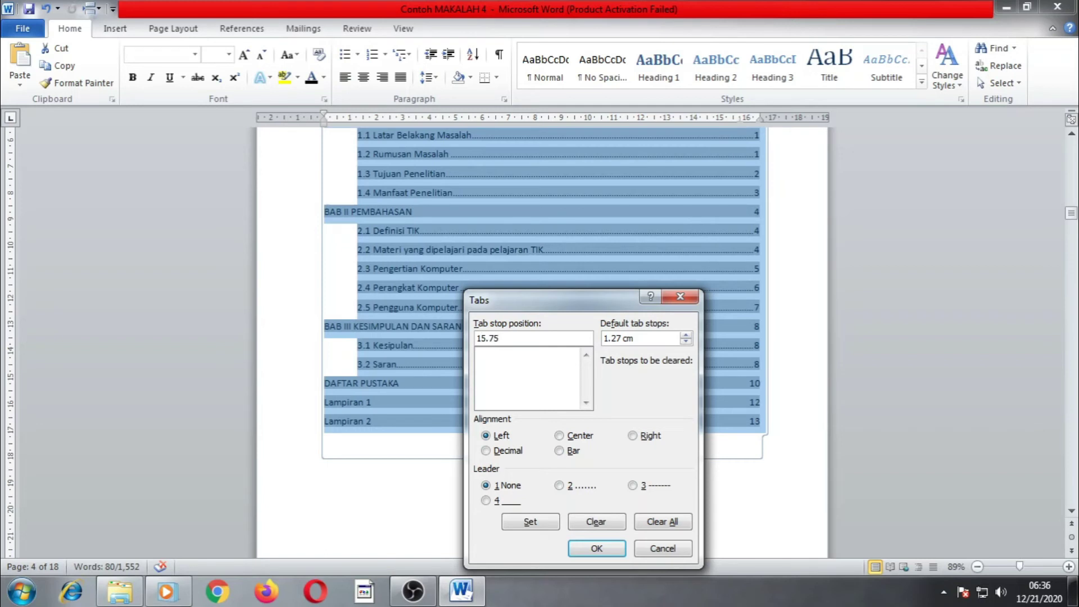
pyautogui.click(559, 435)
pyautogui.click(558, 485)
pyautogui.click(537, 522)
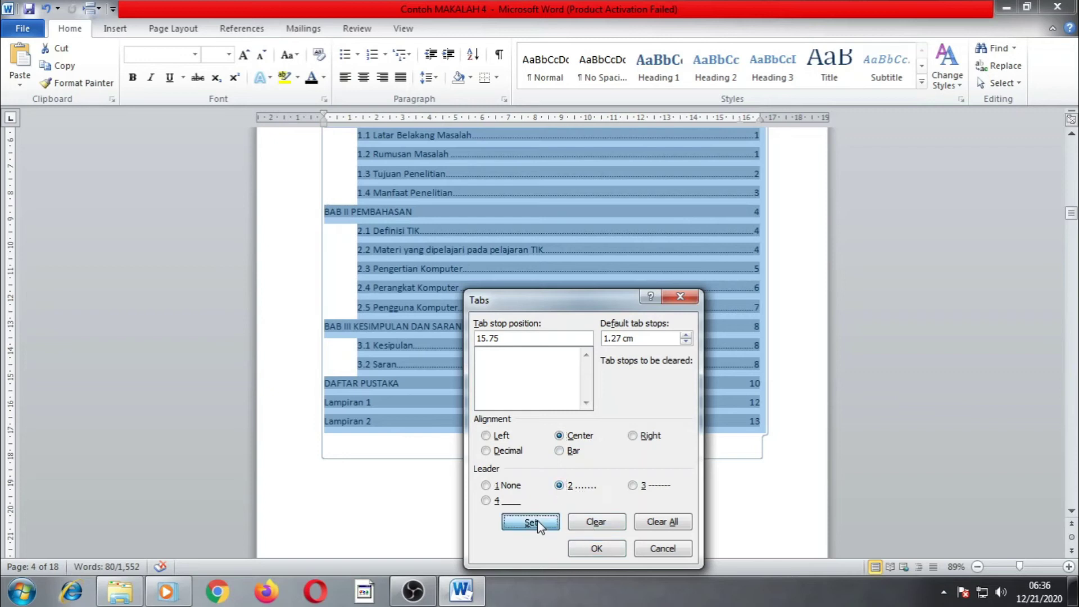
# Add a right-aligned tab stop at 16.5 cm without a leader to the selected lines and apply the tab settings.
pyautogui.click(486, 339)
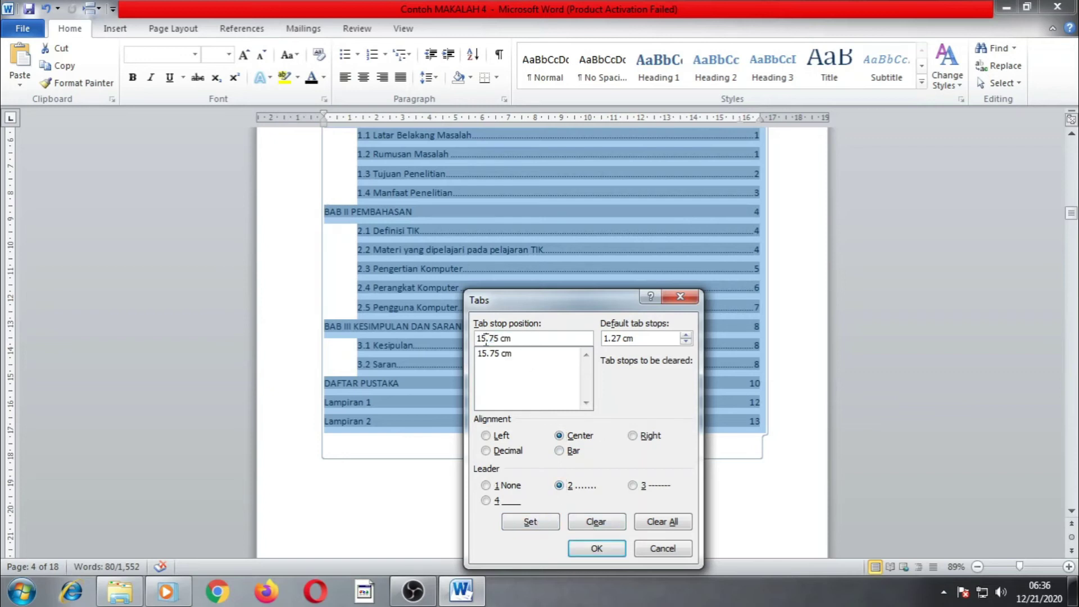
pyautogui.press('BackSpace')
pyautogui.write('6')
pyautogui.click(495, 338)
pyautogui.press('BackSpace')
pyautogui.click(646, 436)
pyautogui.click(529, 521)
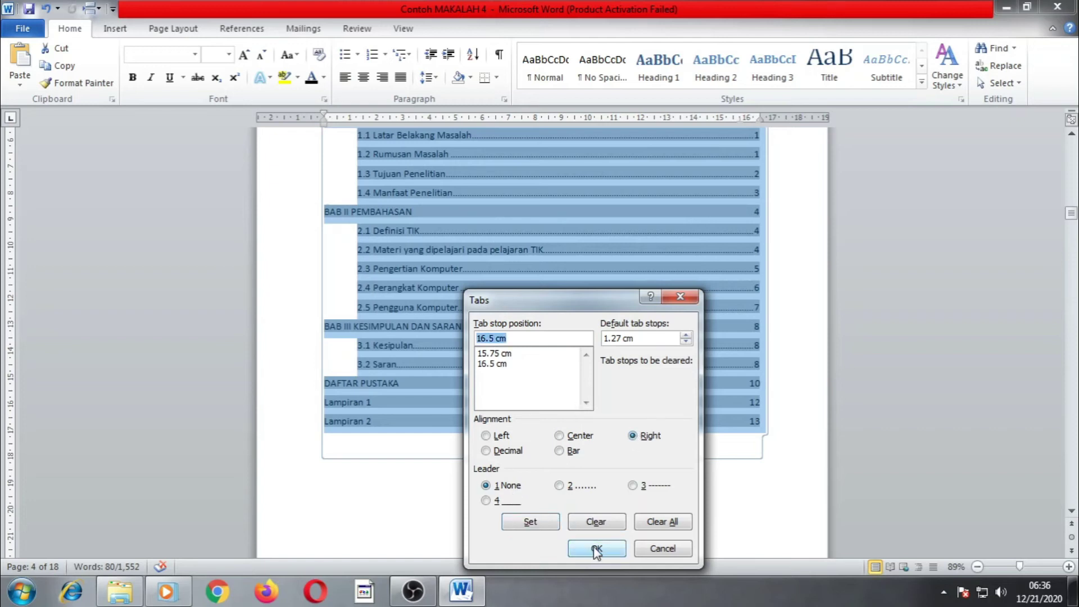
pyautogui.click(597, 550)
# Re-tab the page numbers of LEMBAR PENGESAHAN and KATA PENGANTAR so they align at the 16.5 cm tab stop.
pyautogui.scroll(3, 646, 360)
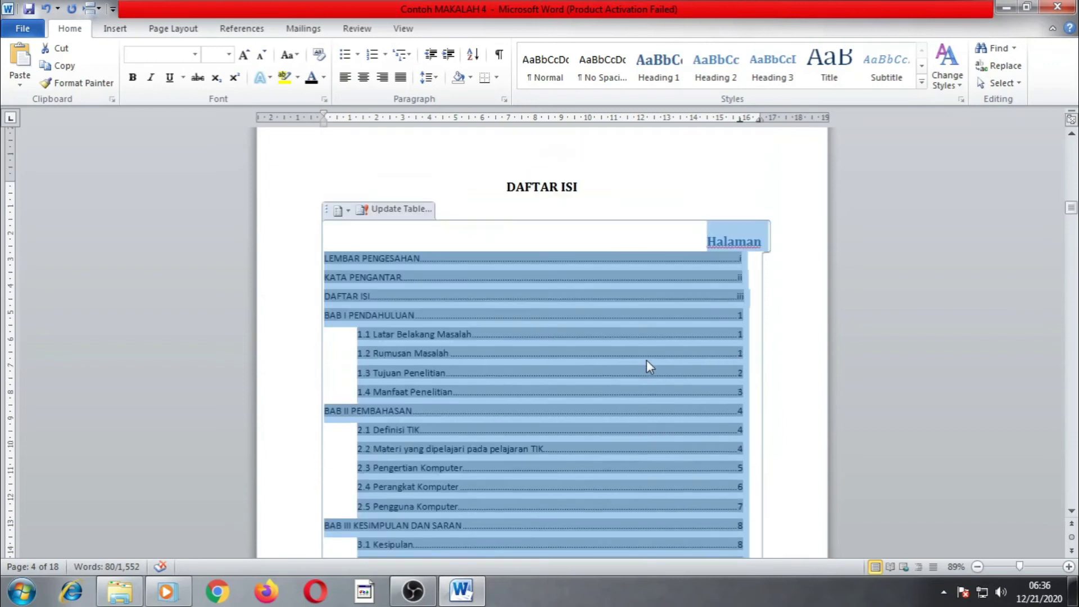
pyautogui.click(735, 262)
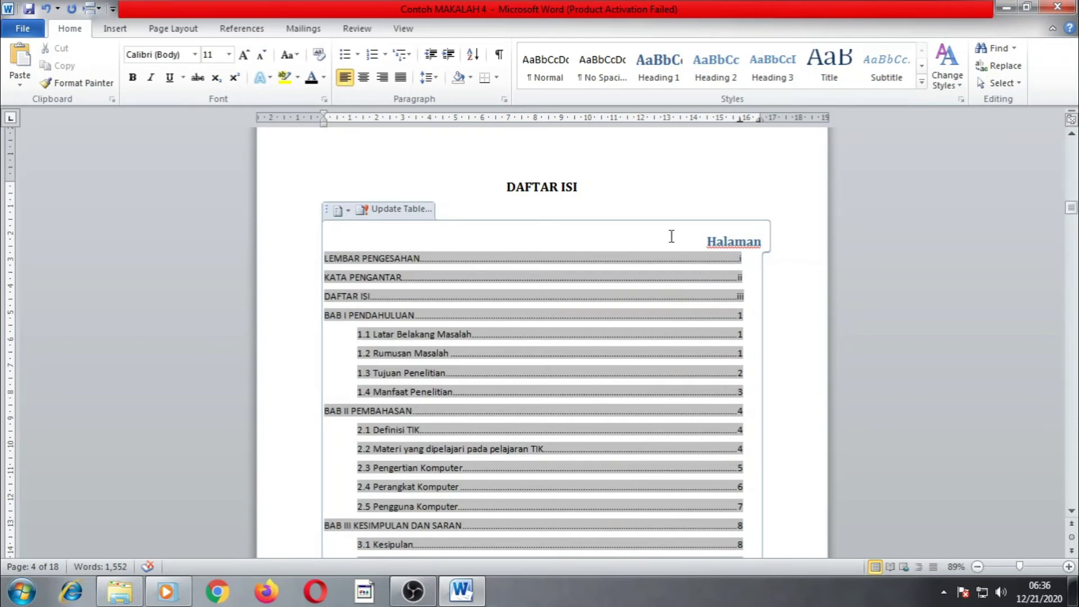
pyautogui.press('BackSpace')
pyautogui.press('Tab')
pyautogui.click(739, 277)
pyautogui.press('BackSpace')
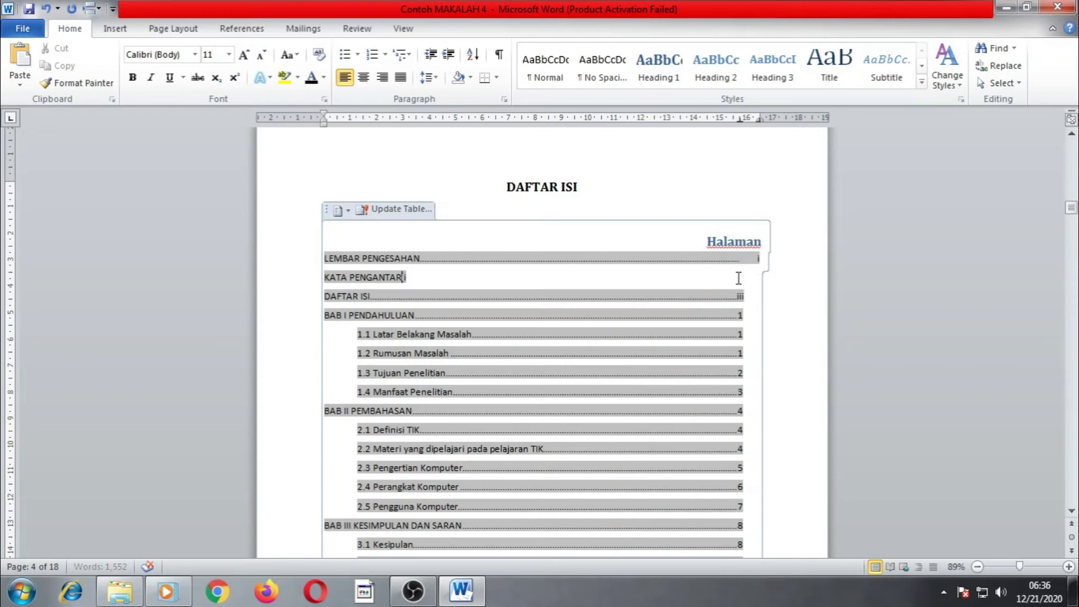
pyautogui.press('Tab')
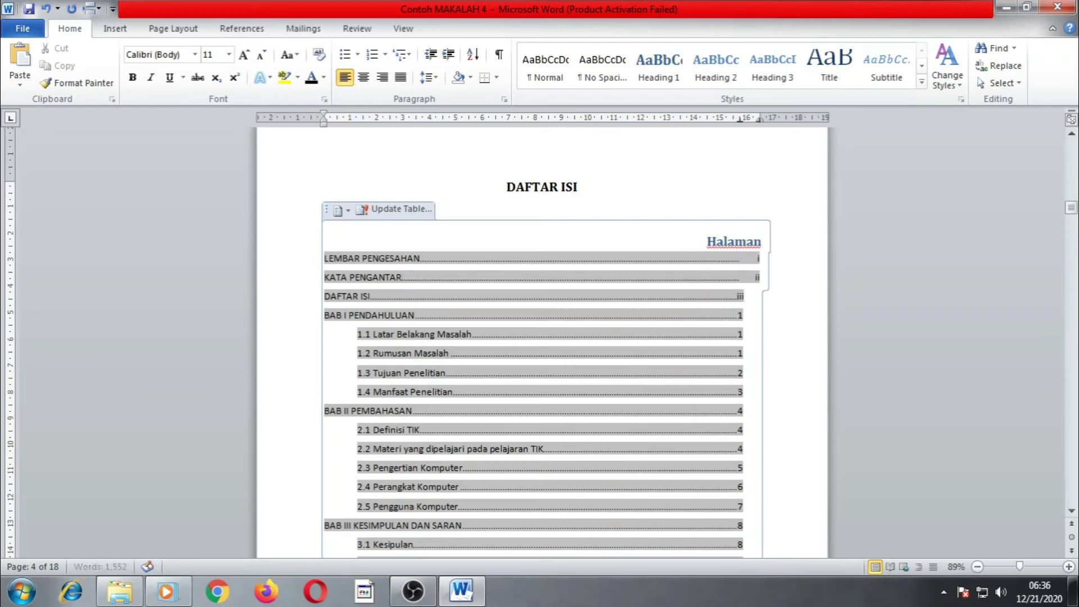
# Move the page numbers of the DAFTAR ISI and BAB I PENDAHULUAN entries to the 16.5 cm tab stop.
pyautogui.click(739, 296)
pyautogui.press('BackSpace')
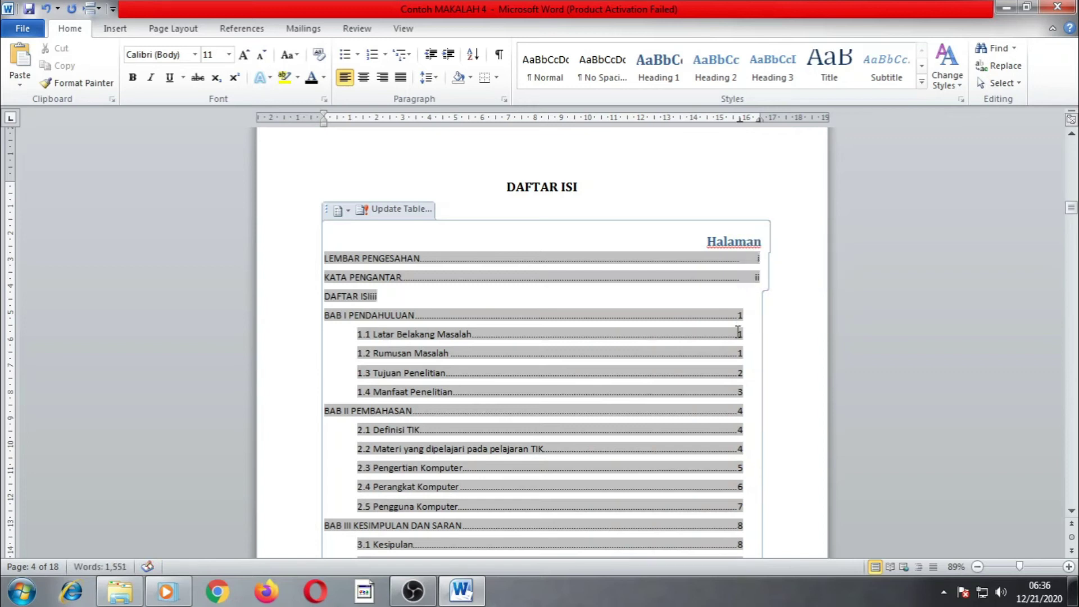
pyautogui.press('Tab')
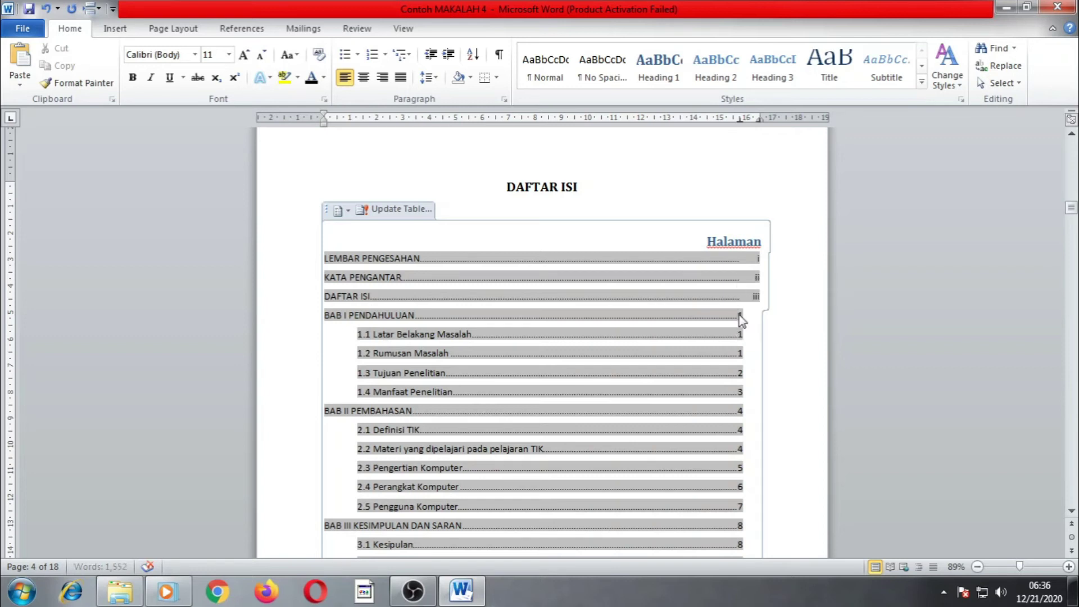
pyautogui.press('BackSpace')
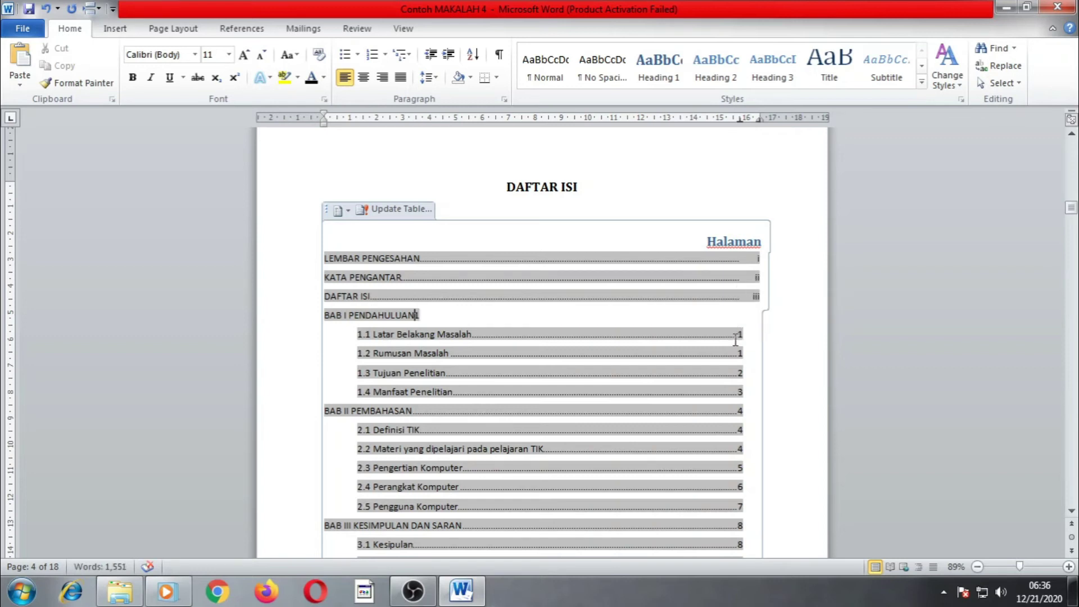
pyautogui.press('Tab')
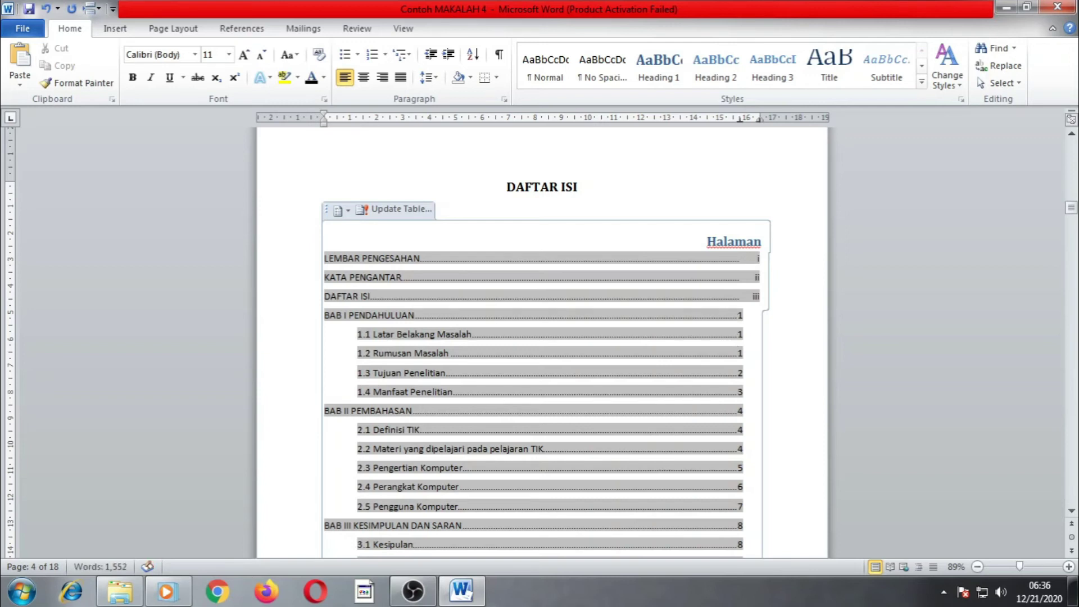
# Move the page numbers of entries 1.1 Latar Belakang Masalah and 1.2 Rumusan Masalah to the 16.5 cm tab stop.
pyautogui.click(738, 336)
pyautogui.press('BackSpace')
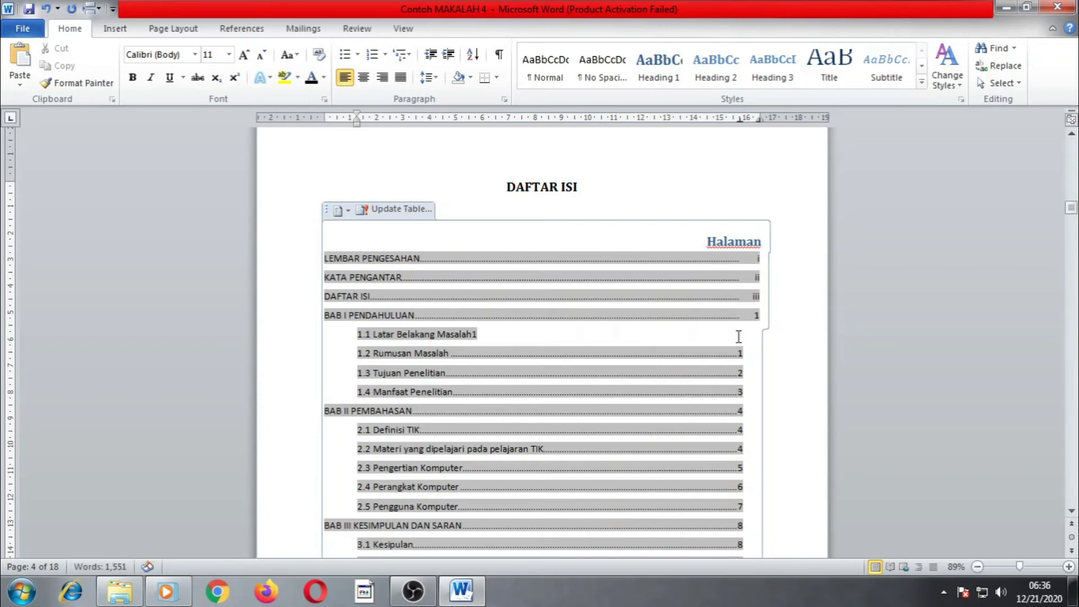
pyautogui.press('Tab')
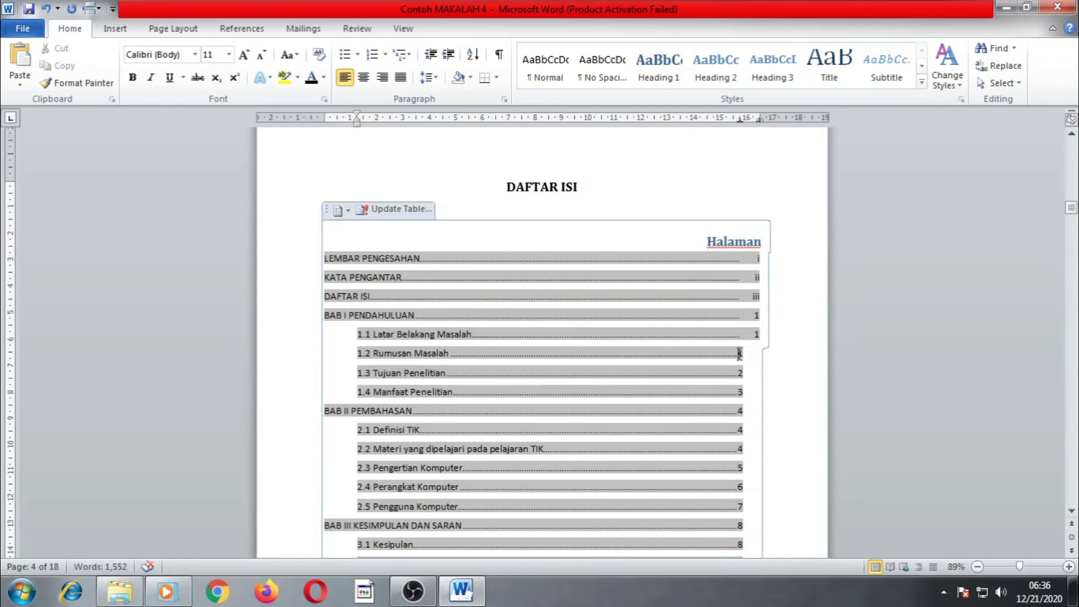
pyautogui.click(739, 354)
pyautogui.press('BackSpace')
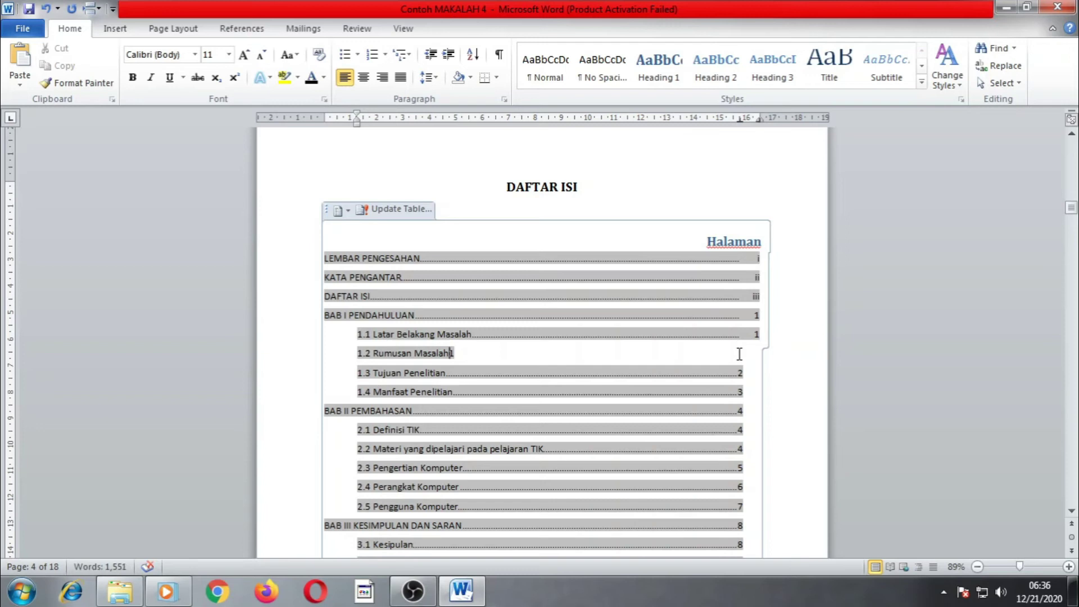
pyautogui.press('Tab')
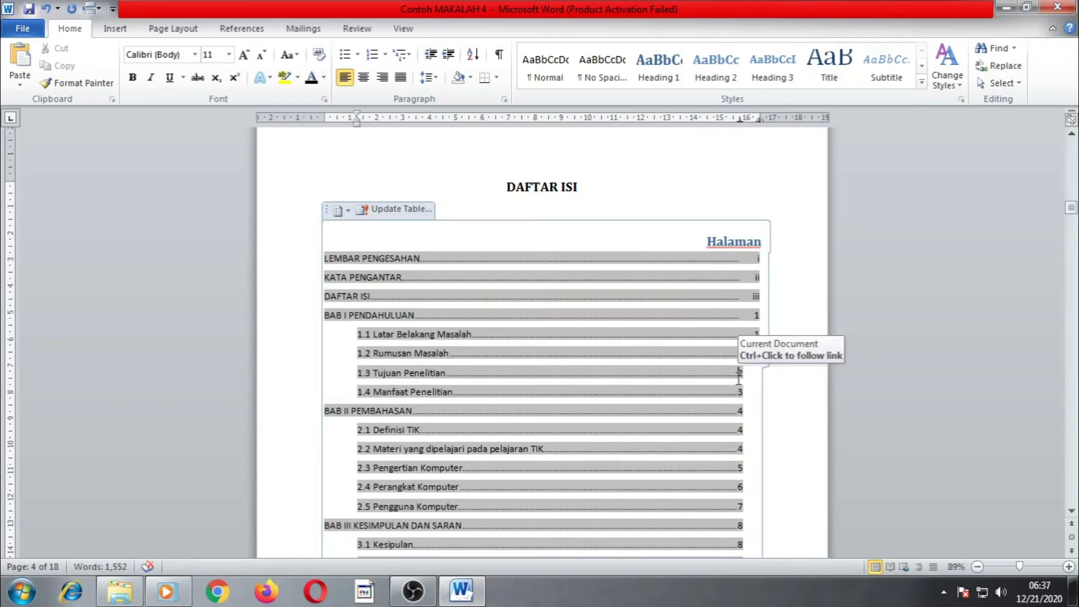
# Move the page numbers of entries 1.3 Tujuan Penelitian and 1.4 Manfaat Penelitian to the 16.5 cm tab stop.
pyautogui.press('BackSpace')
pyautogui.press('Tab')
pyautogui.press('Tab')
pyautogui.scroll(-3, 739, 378)
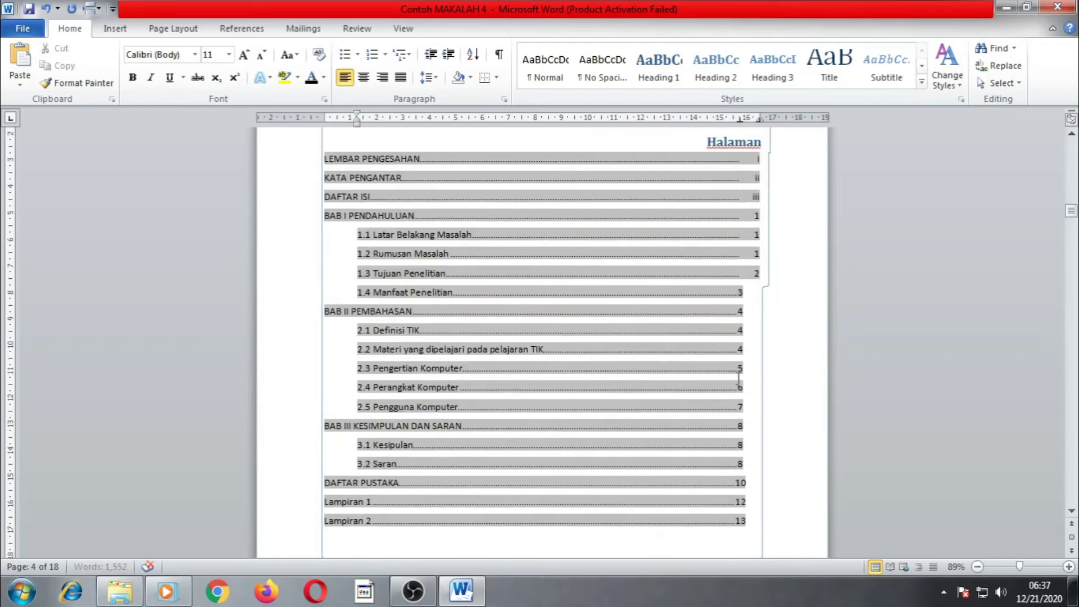
pyautogui.click(741, 296)
pyautogui.press('BackSpace')
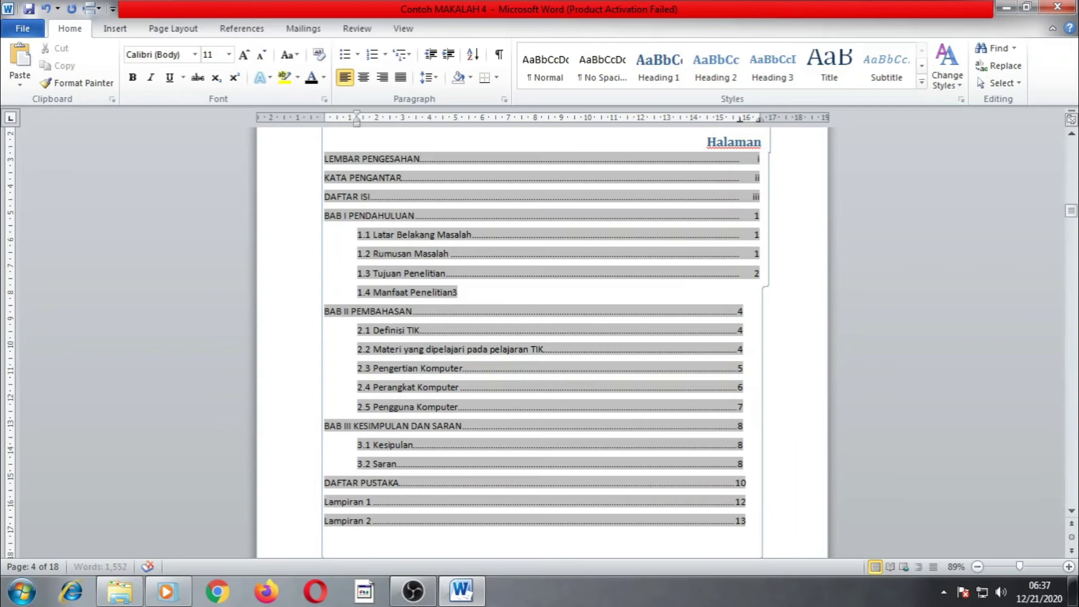
pyautogui.press('Tab')
pyautogui.press('Tab')
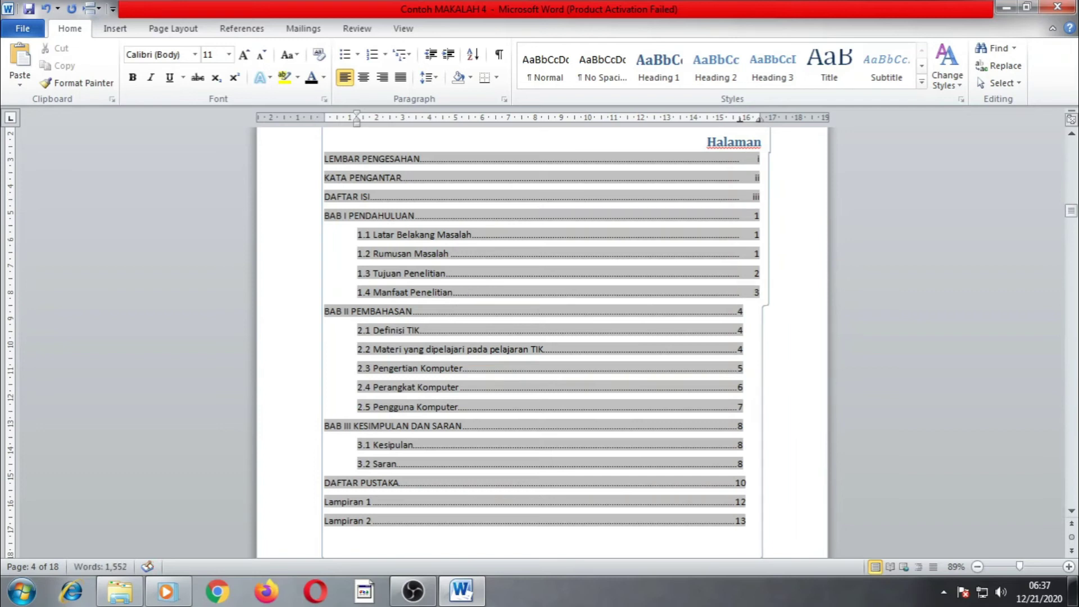
# Move the page numbers of entries BAB II PEMBAHASAN and 2.1 Definisi TIK to the 16.5 cm tab stop.
pyautogui.click(739, 311)
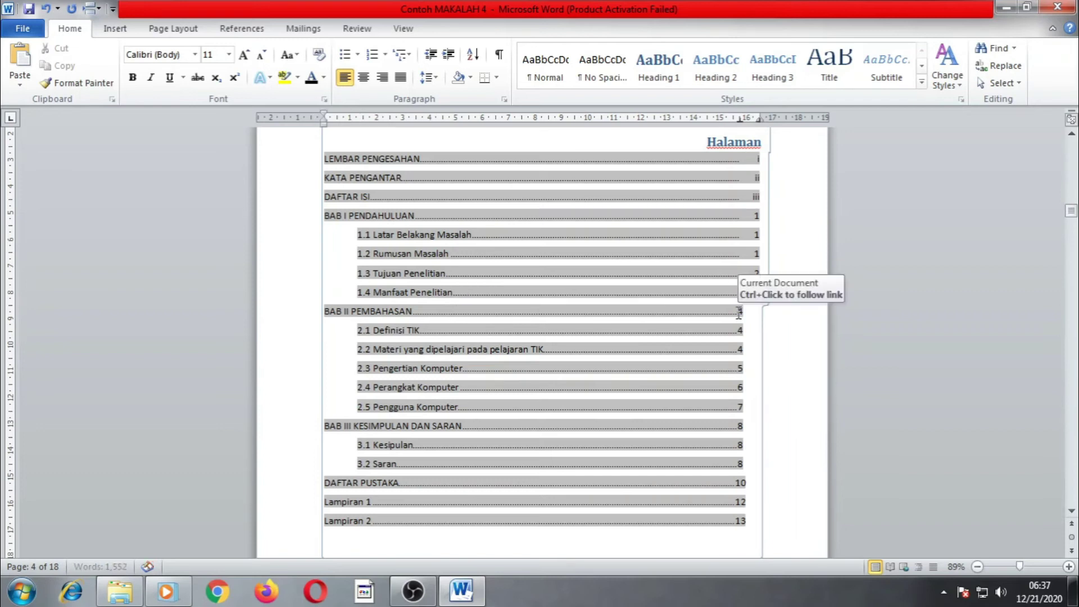
pyautogui.press('BackSpace')
pyautogui.press('Tab')
pyautogui.press('Tab')
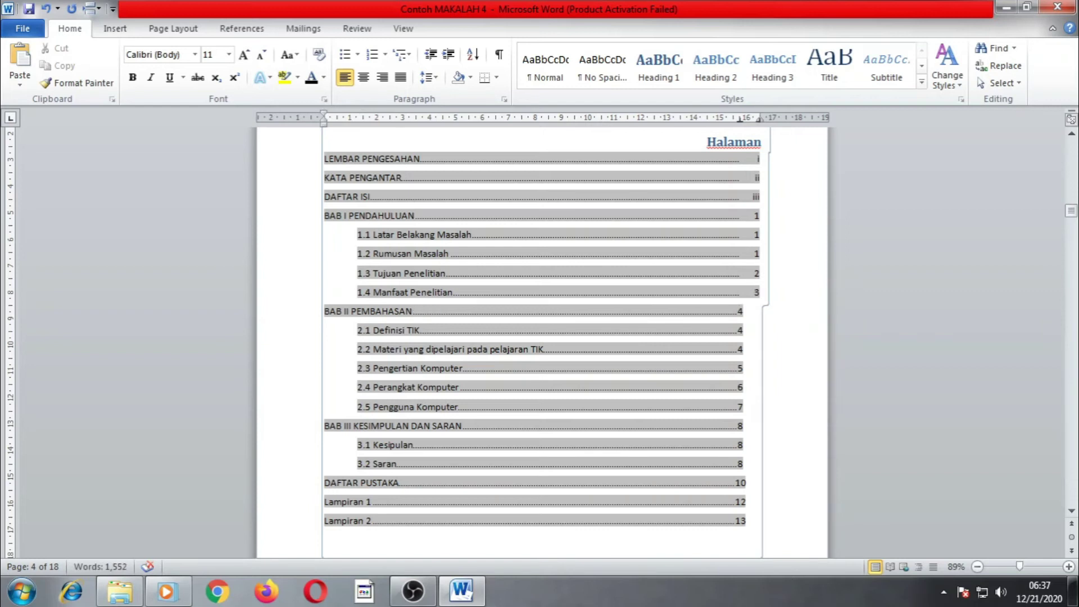
pyautogui.click(733, 333)
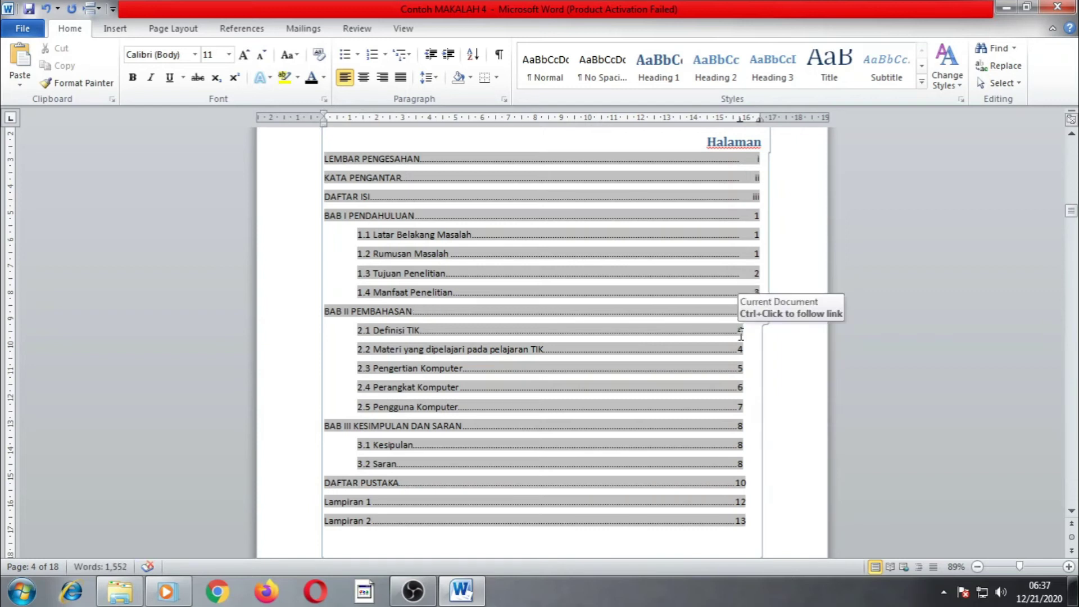
pyautogui.press('BackSpace')
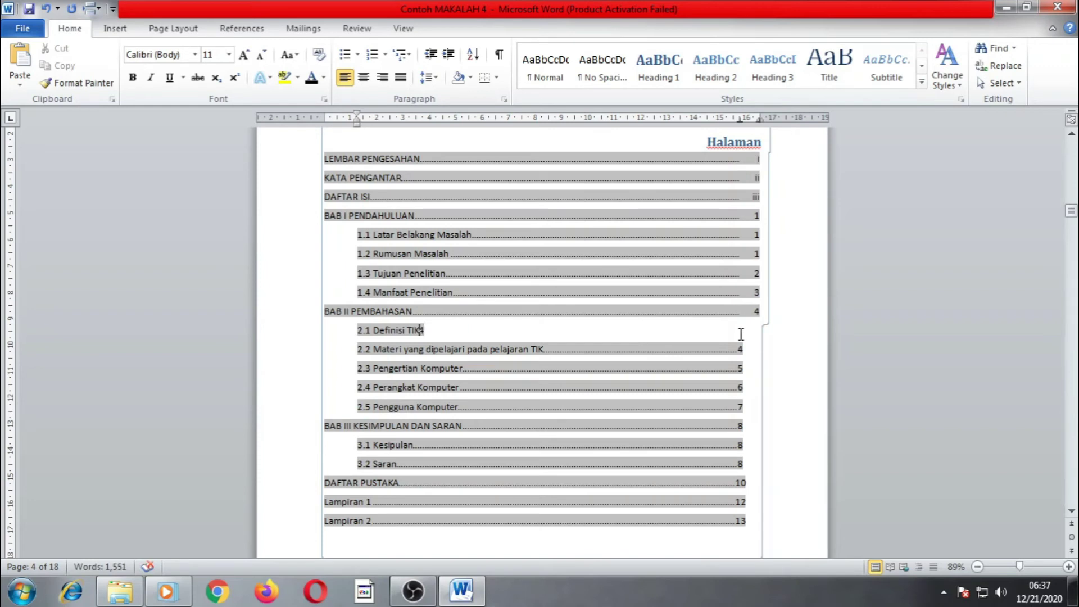
pyautogui.press('Tab')
pyautogui.press('Tab')
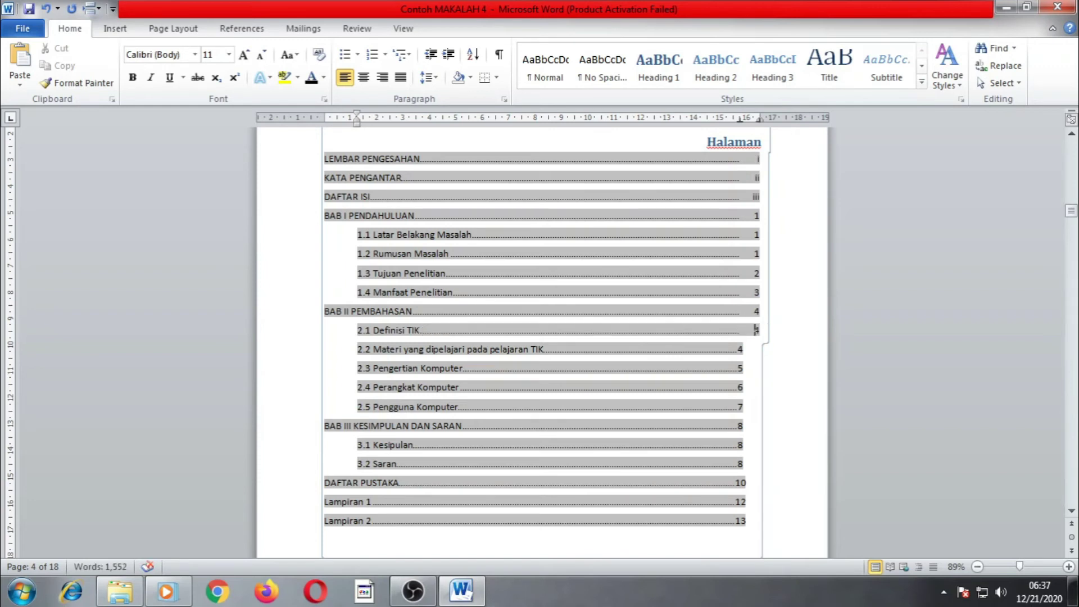
# Move the page numbers of entries 2.2 Materi yang dipelajari pada pelajaran TIK and 2.3 Pengertian Komputer to the 16.5 cm tab stop.
pyautogui.click(740, 352)
pyautogui.press('BackSpace')
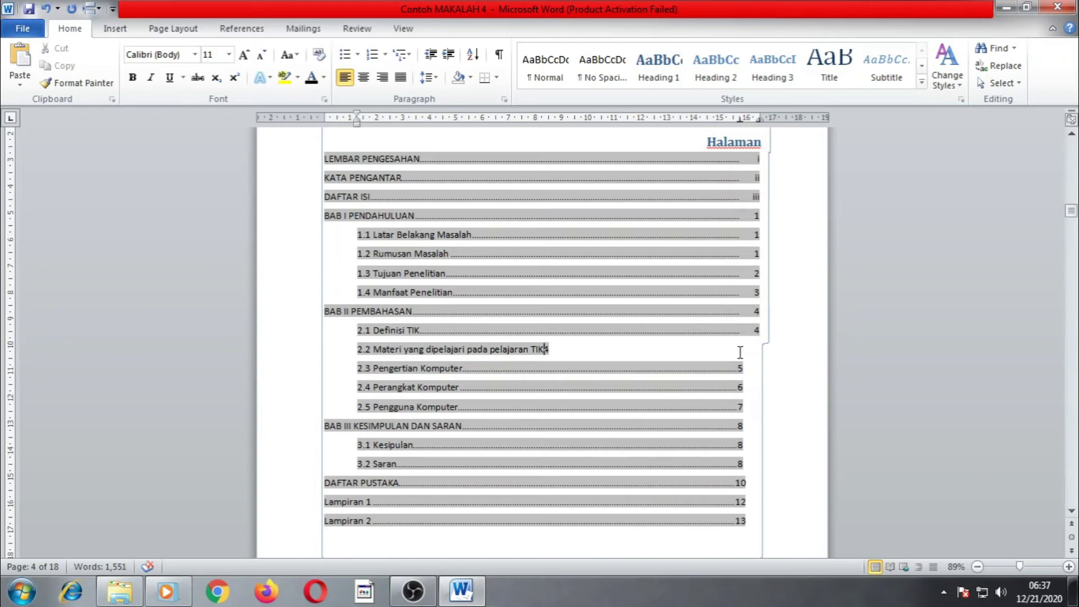
pyautogui.press('Tab')
pyautogui.press('Tab')
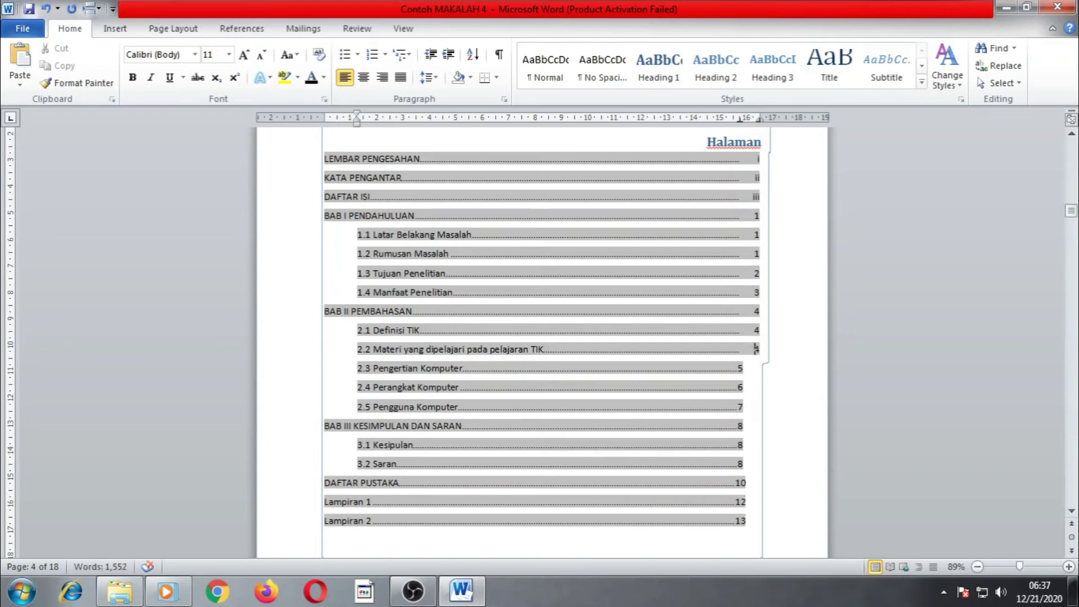
pyautogui.click(739, 372)
pyautogui.press('BackSpace')
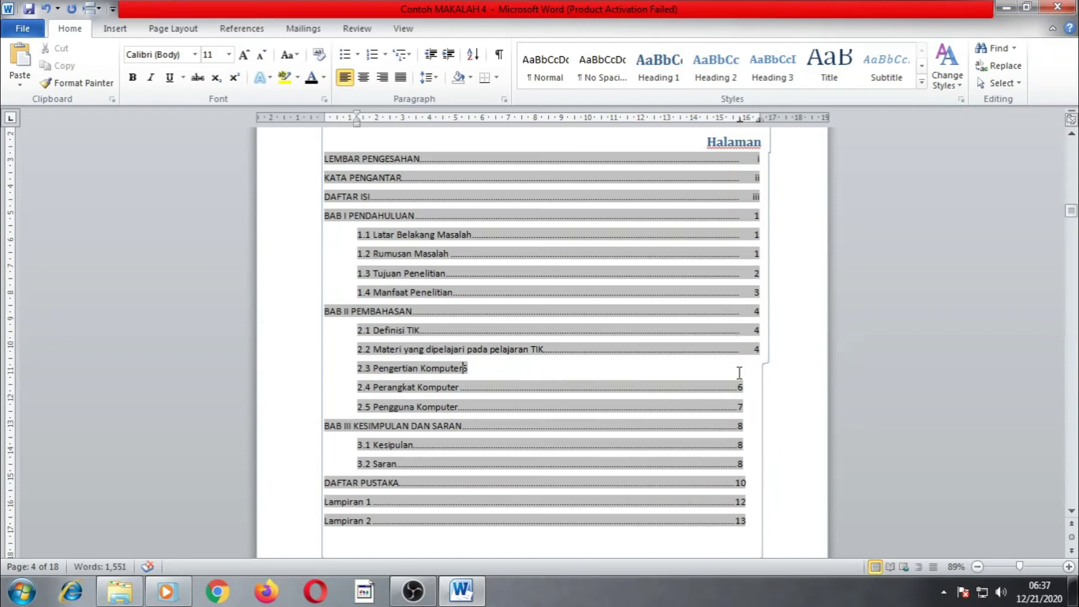
pyautogui.press('Tab')
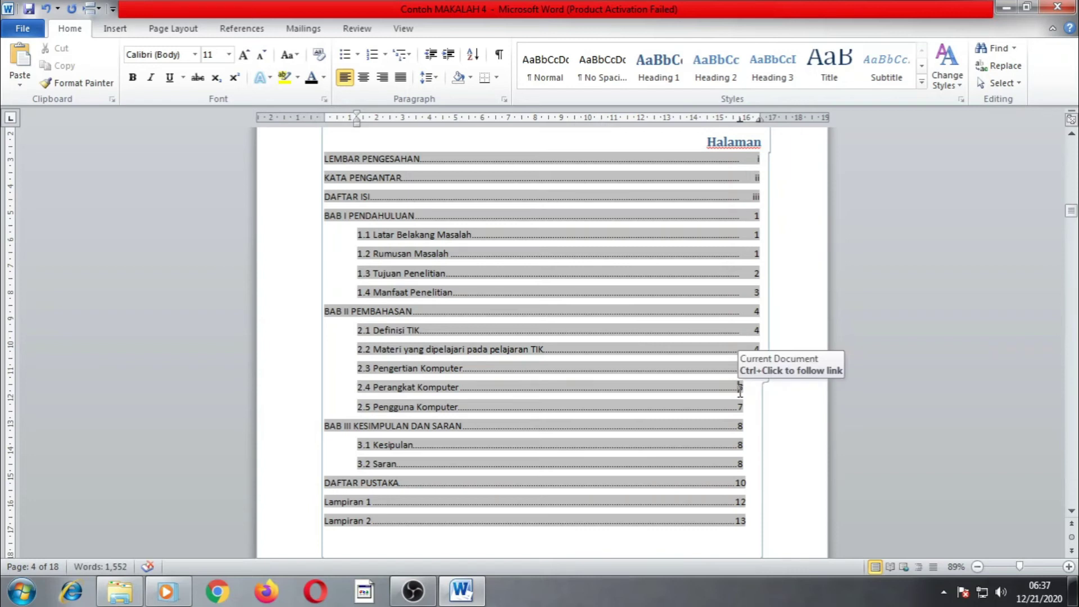
# Move the page numbers of entries 2.4 Perangkat Komputer, 2.5 Pengguna Komputer and BAB III KESIMPULAN DAN SARAN to the 16.5 cm tab stop.
pyautogui.click(739, 388)
pyautogui.press('BackSpace')
pyautogui.press('Tab')
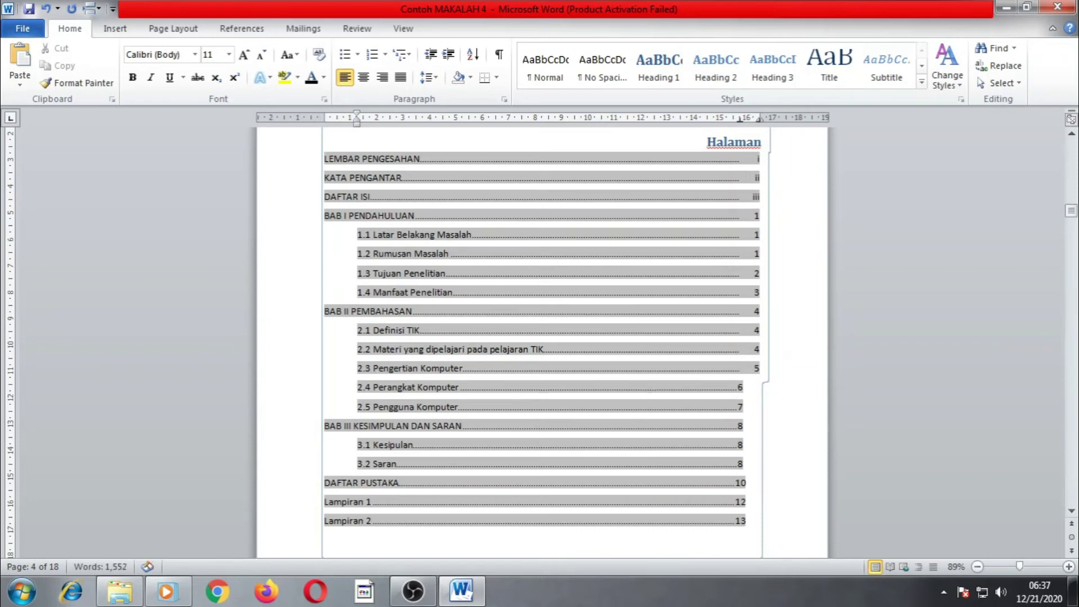
pyautogui.click(740, 407)
pyautogui.press('BackSpace')
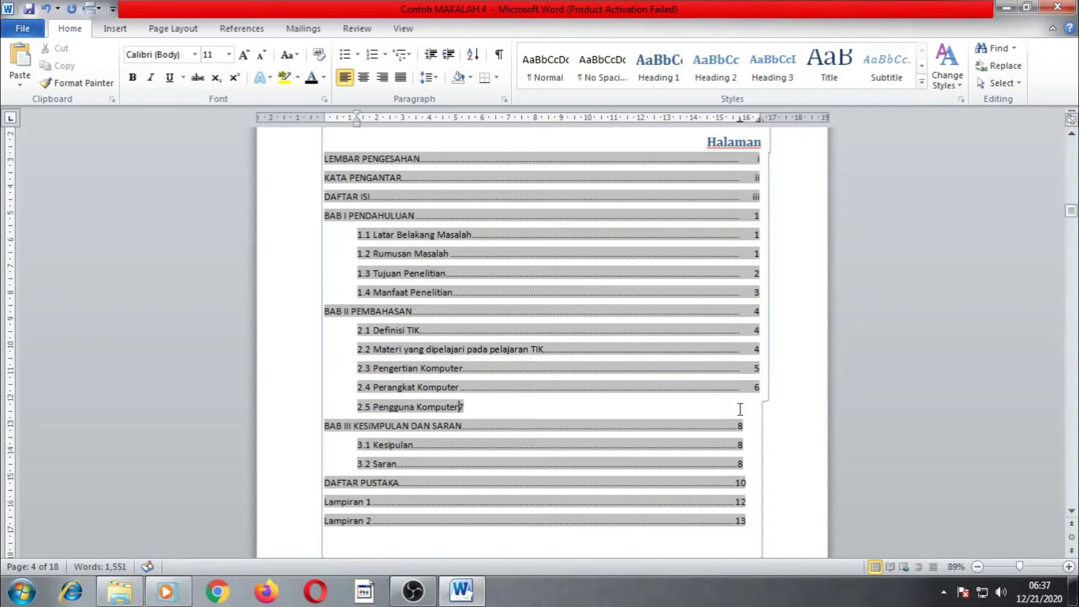
pyautogui.press('Tab')
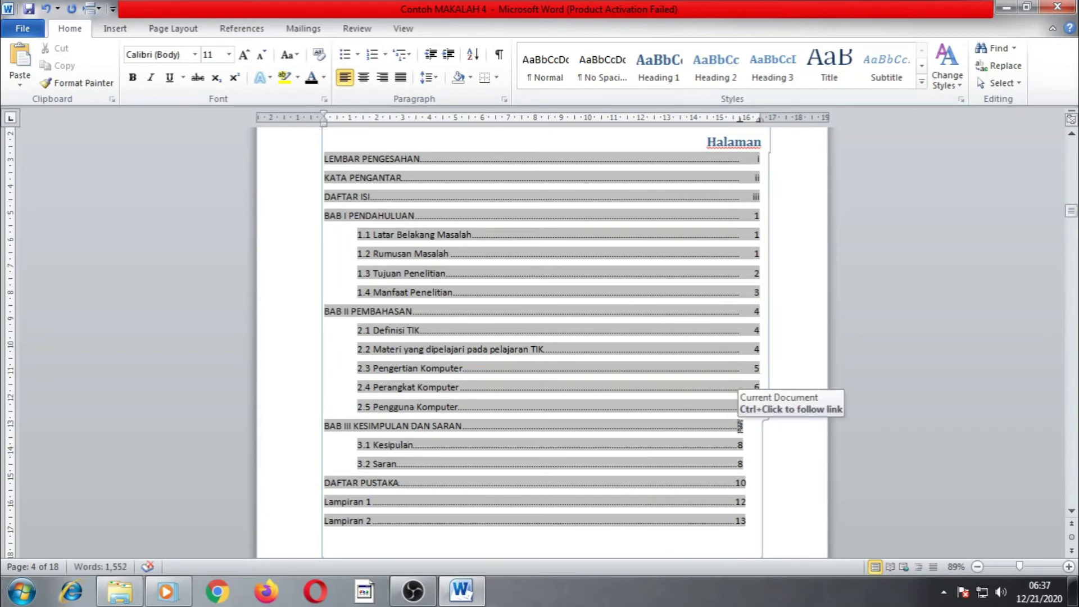
pyautogui.click(740, 426)
pyautogui.press('BackSpace')
pyautogui.press('Tab')
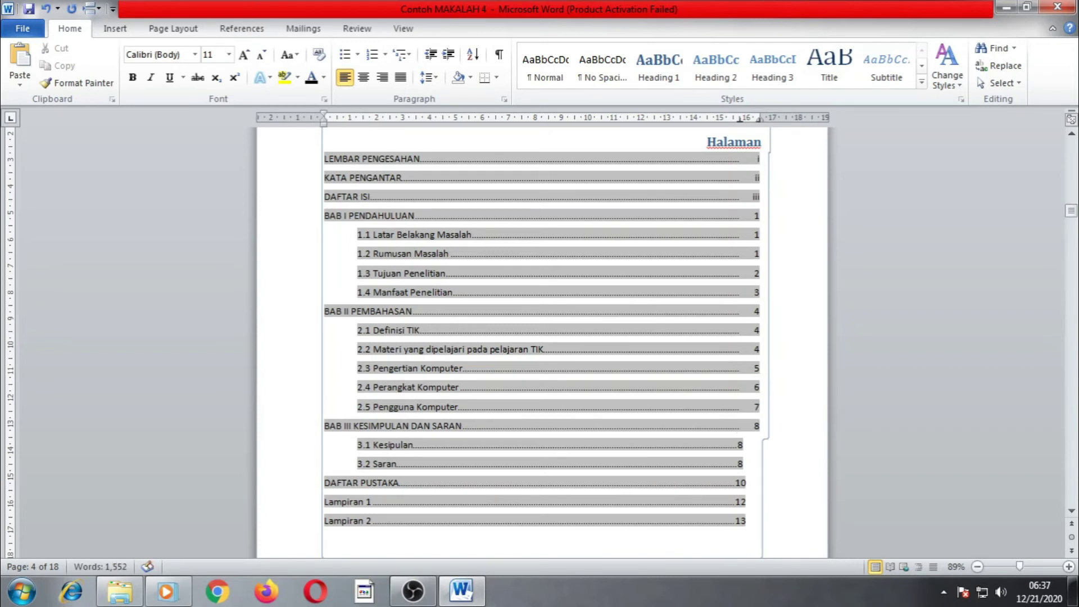
# Move the page numbers of entries 3.1 Kesipulan and 3.2 Saran to the 16.5 cm tab stop.
pyautogui.click(738, 445)
pyautogui.press('BackSpace')
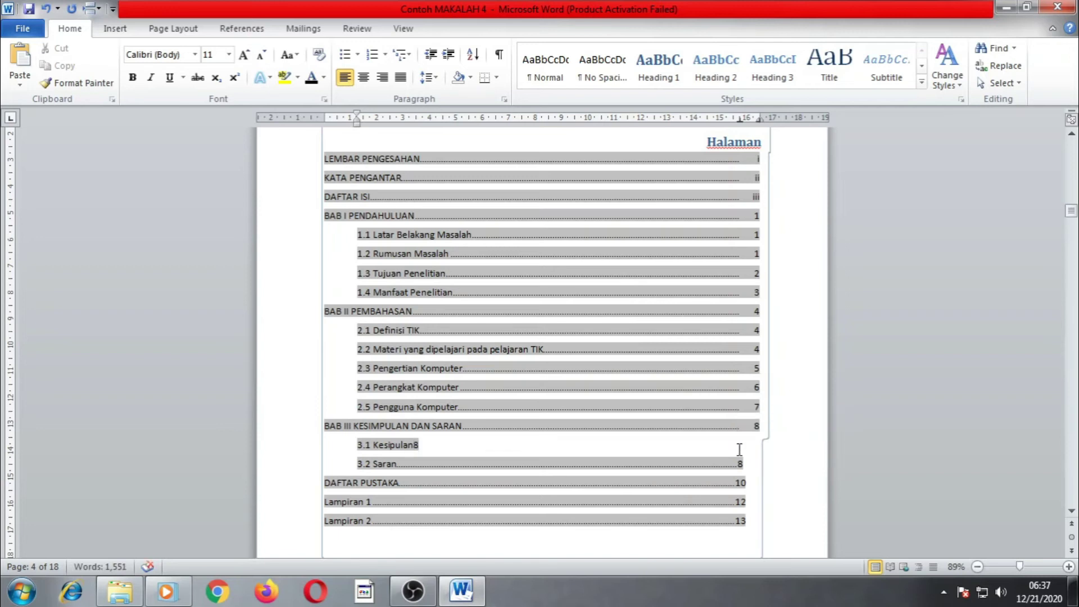
pyautogui.press('Tab')
pyautogui.click(738, 463)
pyautogui.press('BackSpace')
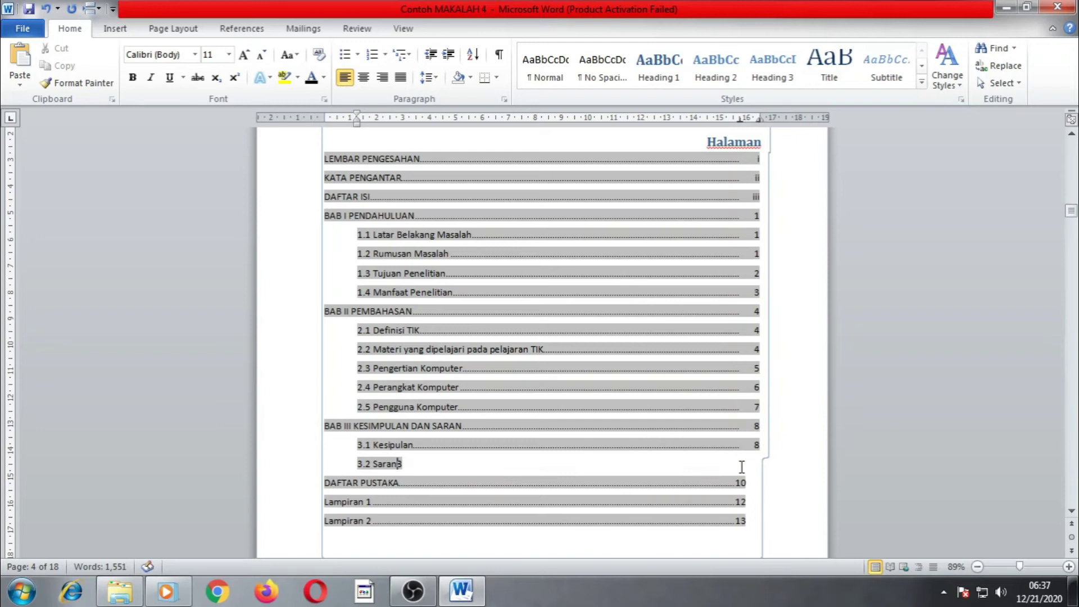
pyautogui.press('Tab')
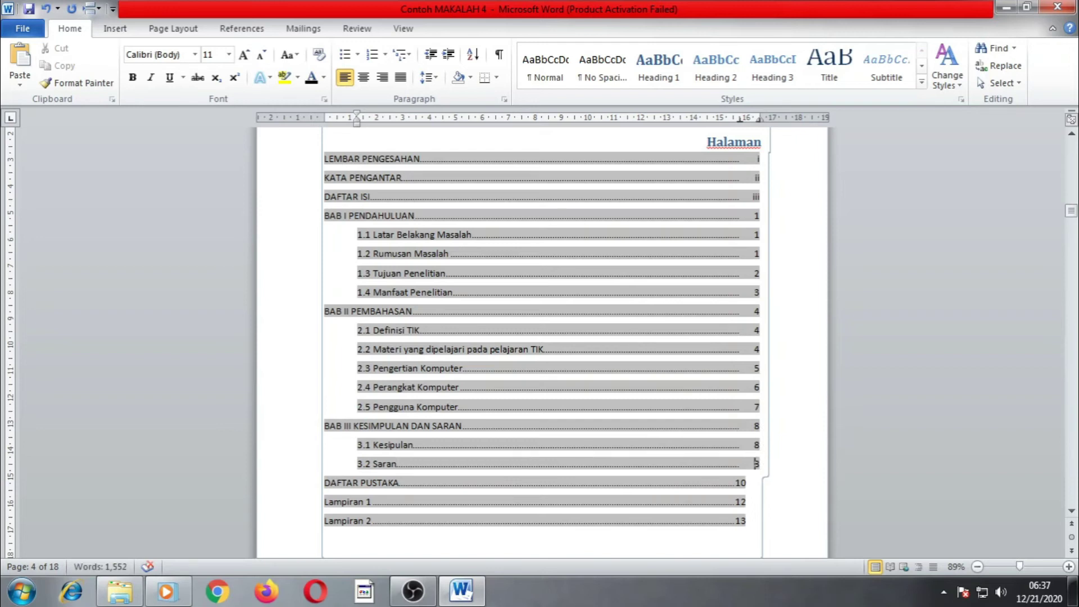
# Move the page numbers of entries DAFTAR PUSTAKA, Lampiran 1 and Lampiran 2 to the 16.5 cm tab stop.
pyautogui.click(736, 483)
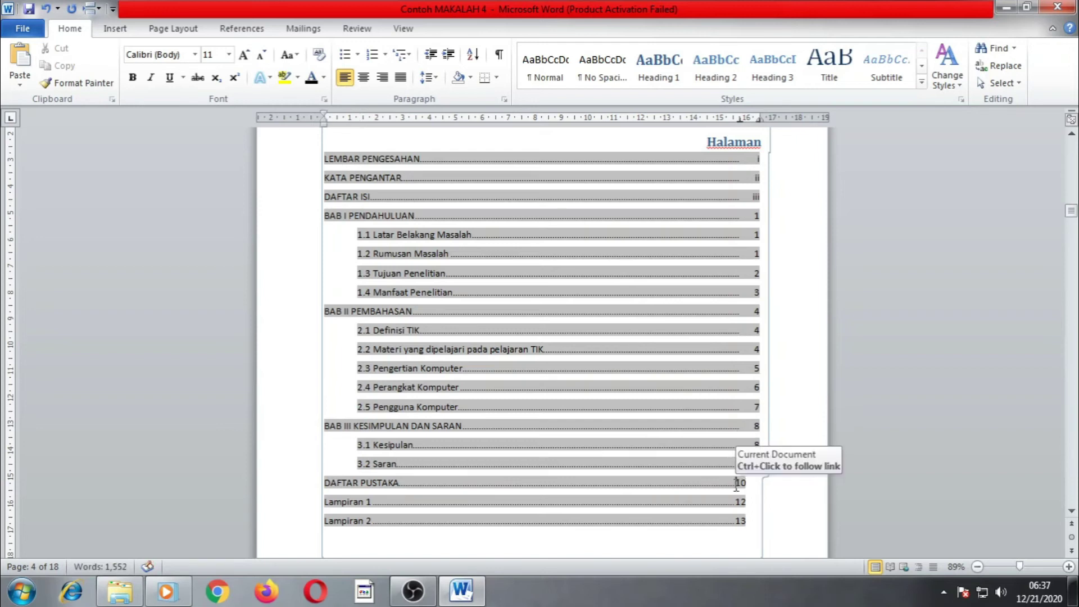
pyautogui.press('BackSpace')
pyautogui.press('Tab')
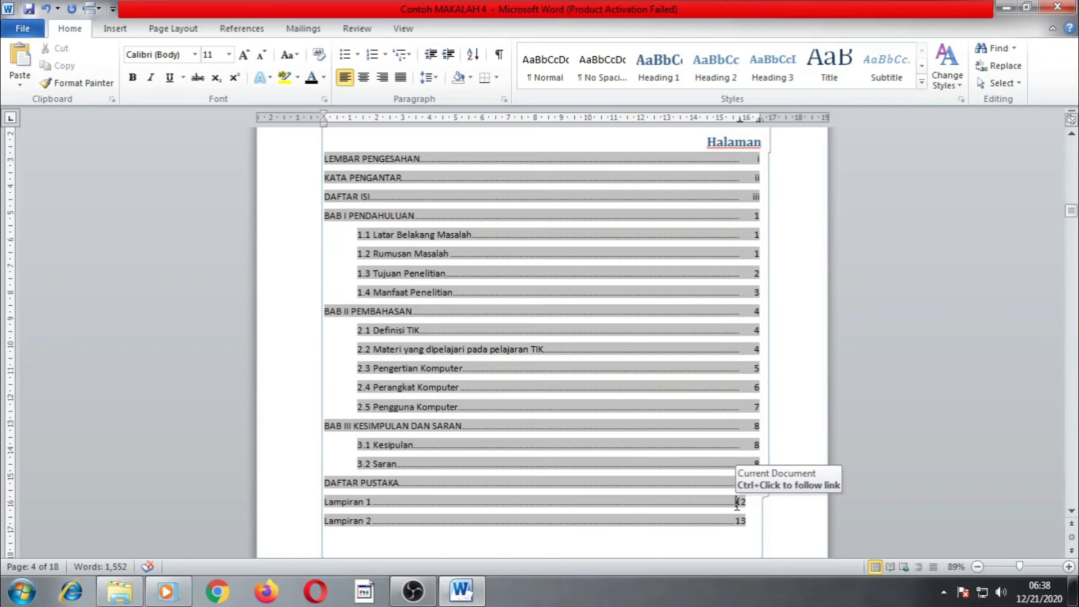
pyautogui.press('BackSpace')
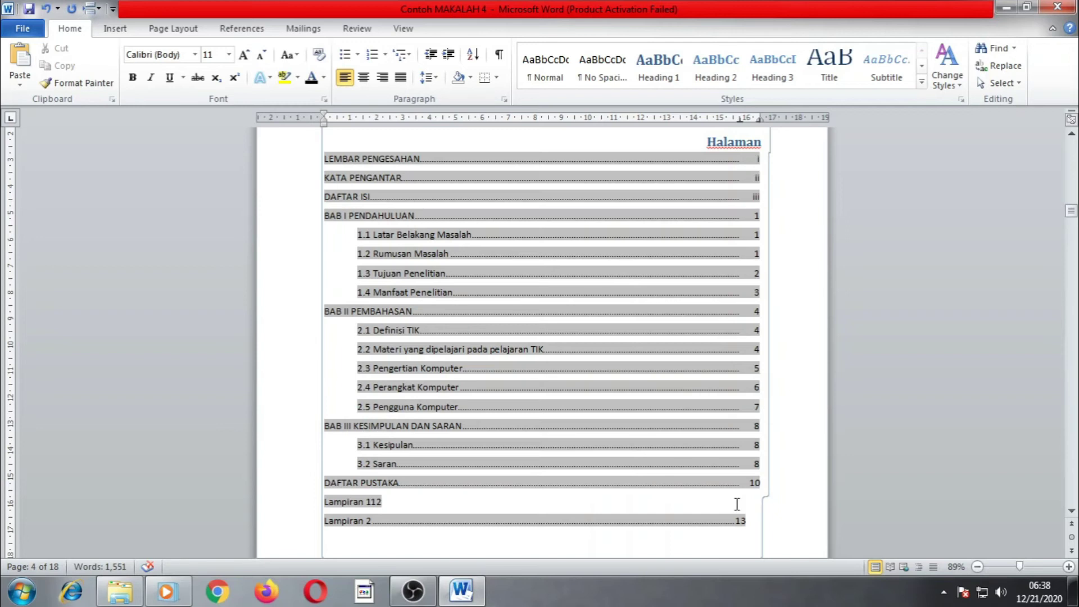
pyautogui.press('Tab')
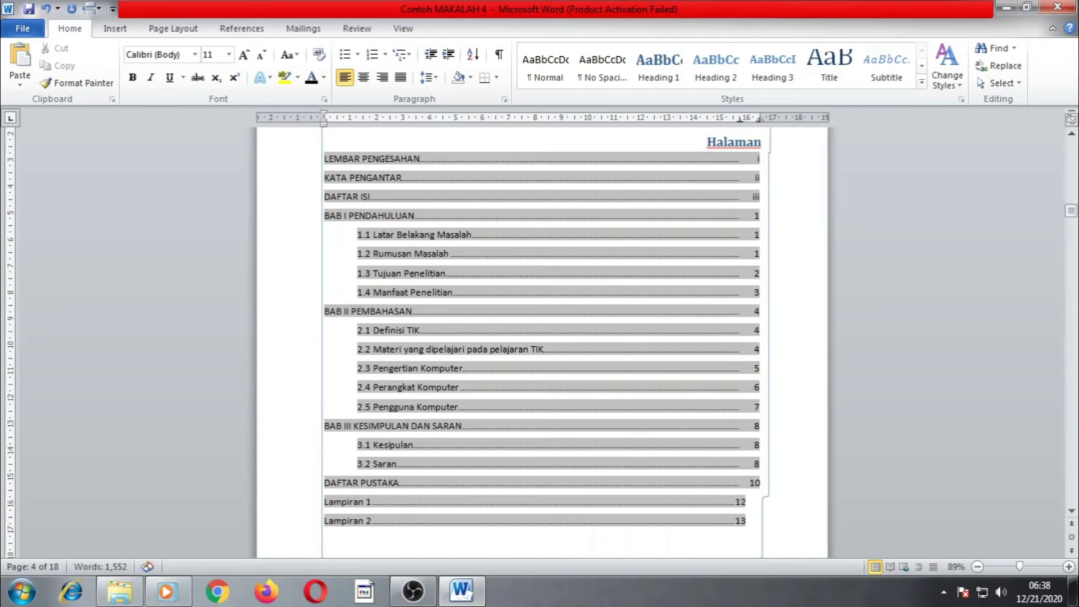
pyautogui.scroll(-3, 737, 504)
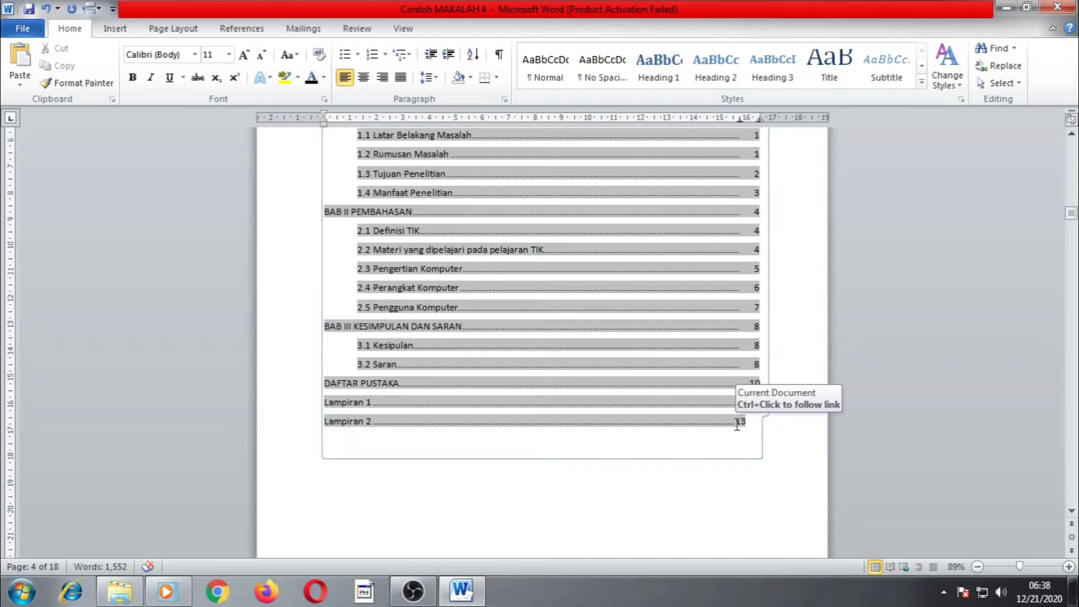
pyautogui.press('BackSpace')
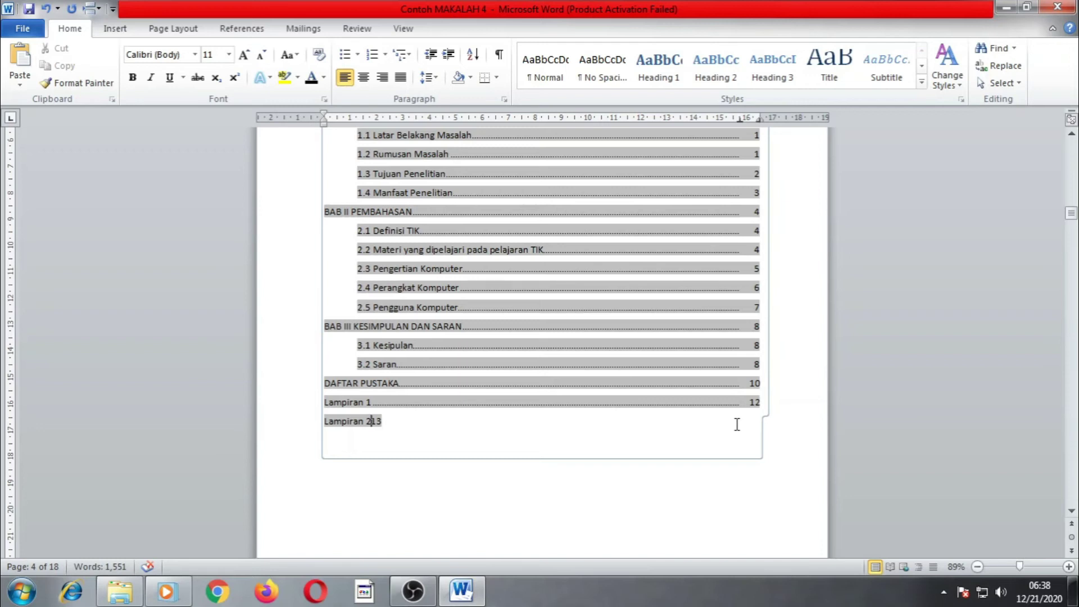
pyautogui.press('Tab')
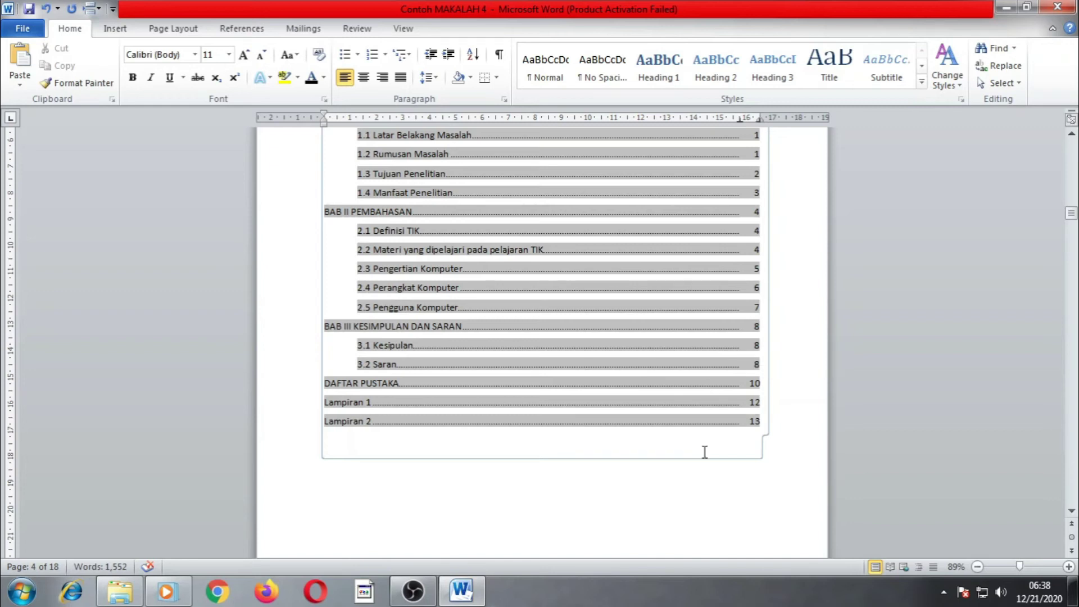
# Review the alignment of the table of contents from the DAFTAR ISI heading down to the Lampiran 2 entry.
pyautogui.scroll(2, 704, 451)
pyautogui.scroll(1, 705, 451)
pyautogui.click(626, 203)
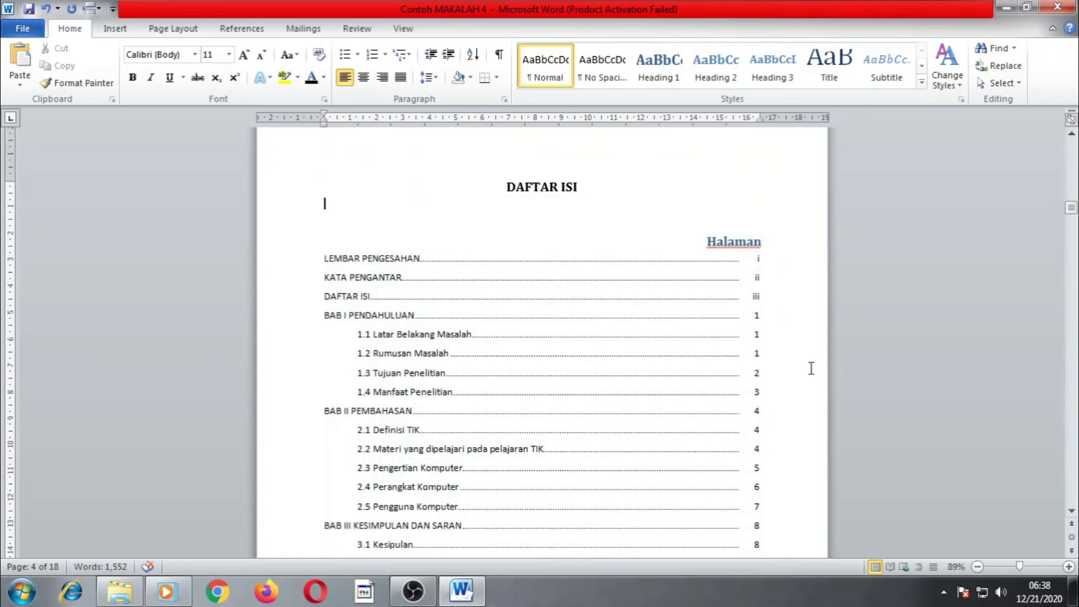
pyautogui.scroll(-4, 810, 369)
pyautogui.click(773, 283)
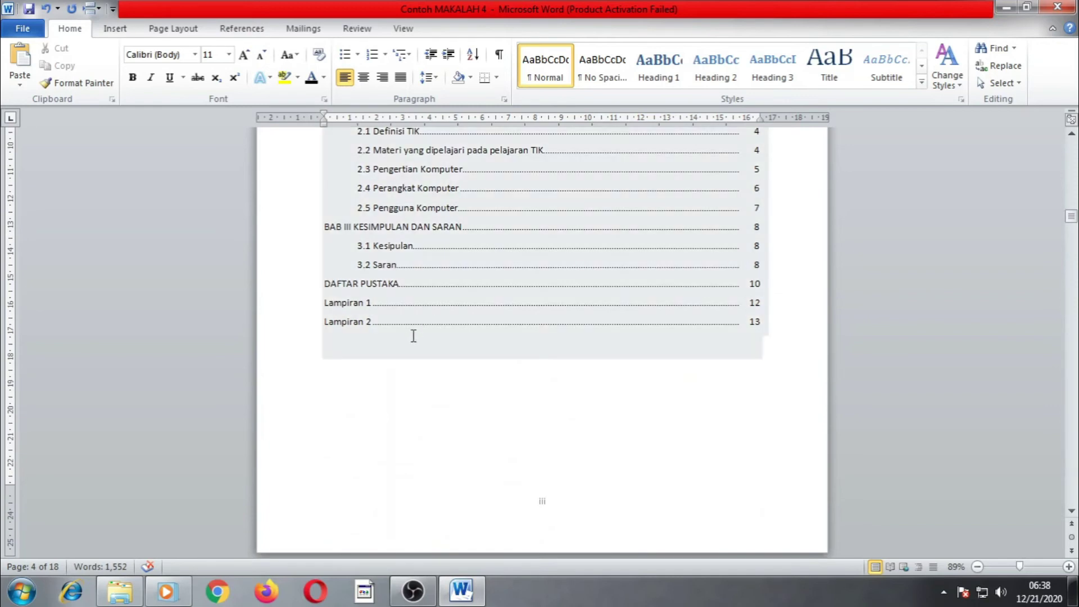
pyautogui.scroll(4, 413, 336)
pyautogui.click(537, 175)
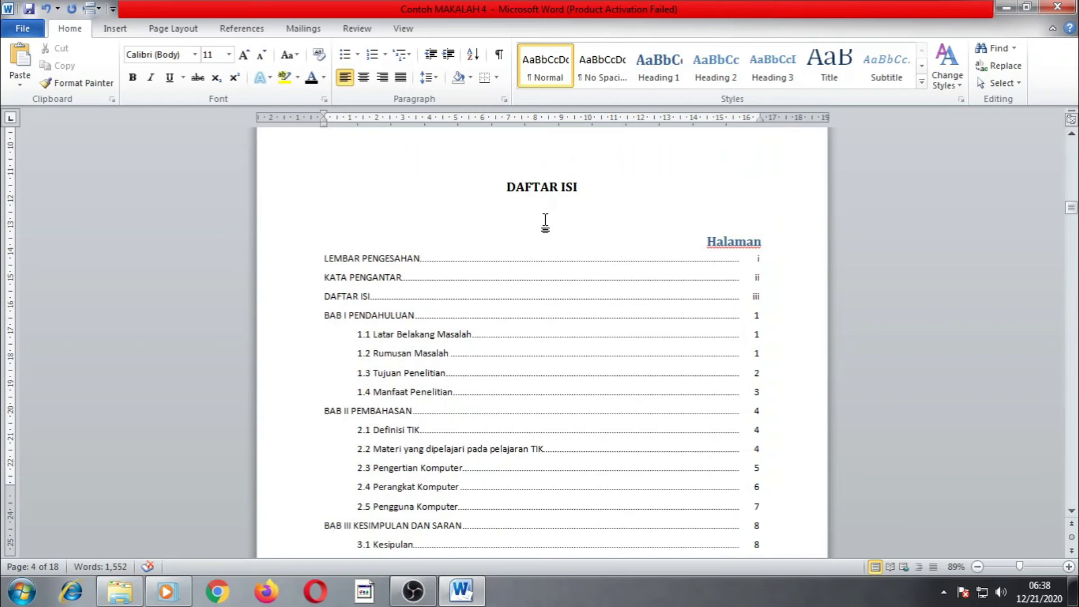
pyautogui.click(577, 187)
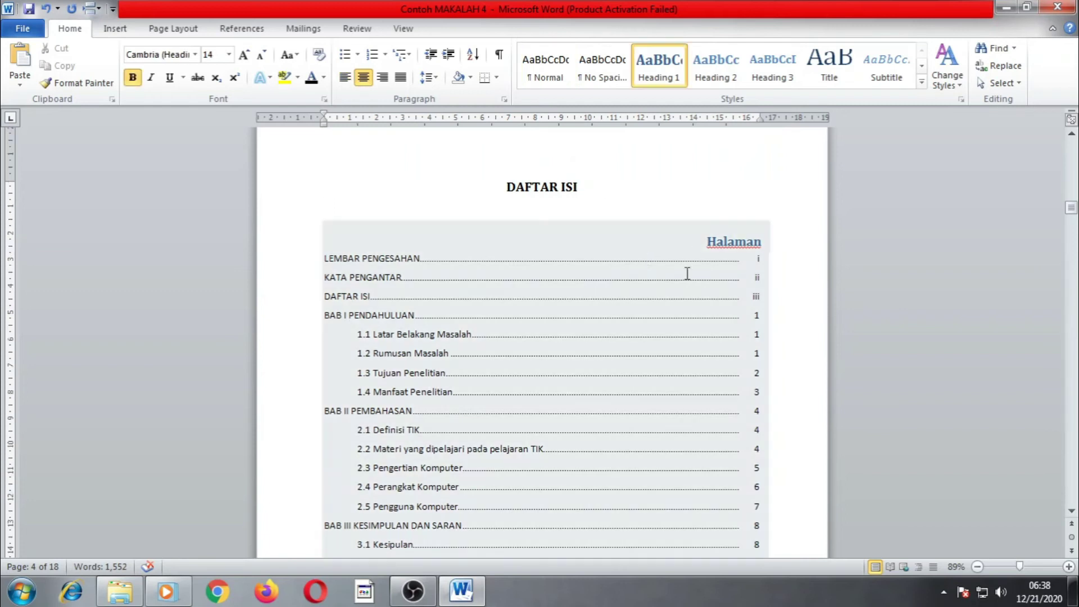
pyautogui.click(790, 248)
# Check the footer page numbers from the cover through the LEMBAR PENGESAHAN, KATA PENGANTAR and DAFTAR ISI pages.
pyautogui.scroll(5, 790, 253)
pyautogui.scroll(12, 766, 348)
pyautogui.scroll(12, 735, 390)
pyautogui.scroll(12, 717, 385)
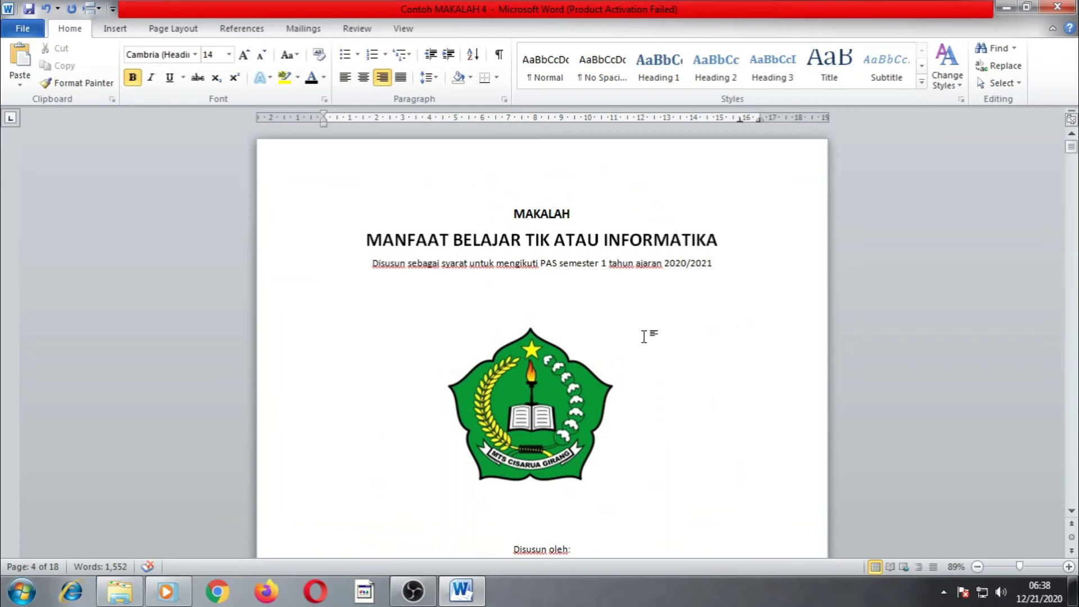
pyautogui.scroll(-15, 644, 336)
pyautogui.scroll(-9, 644, 336)
pyautogui.scroll(5, 646, 336)
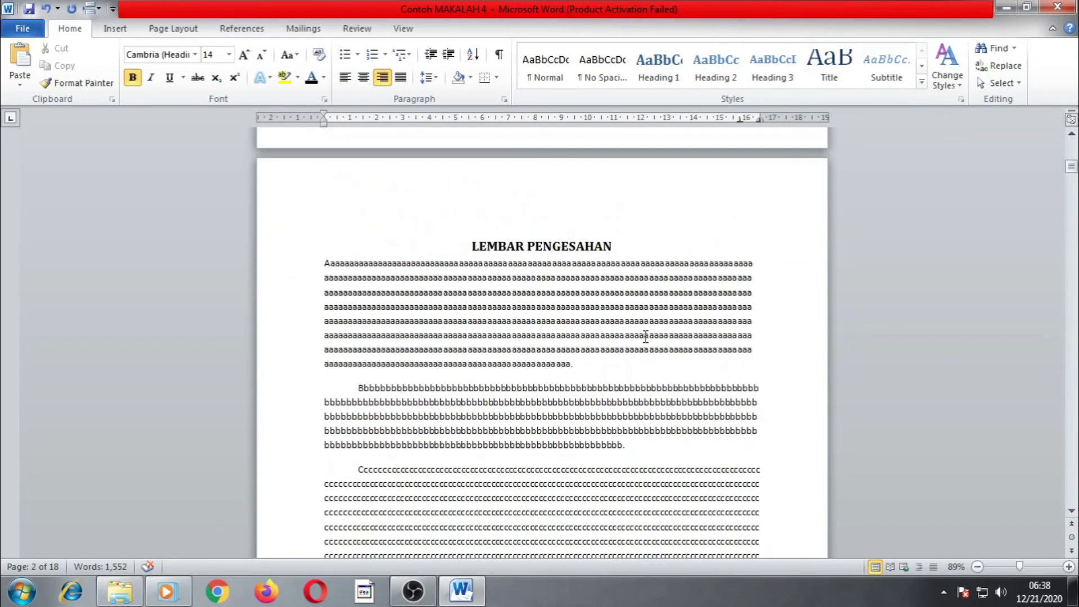
pyautogui.scroll(-10, 646, 336)
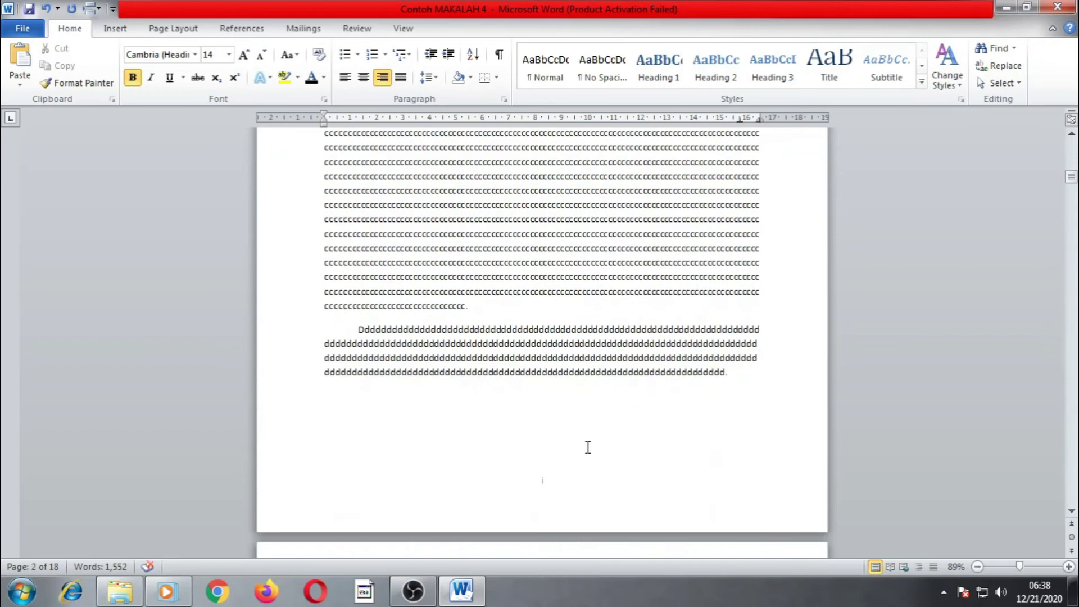
pyautogui.scroll(-4, 567, 482)
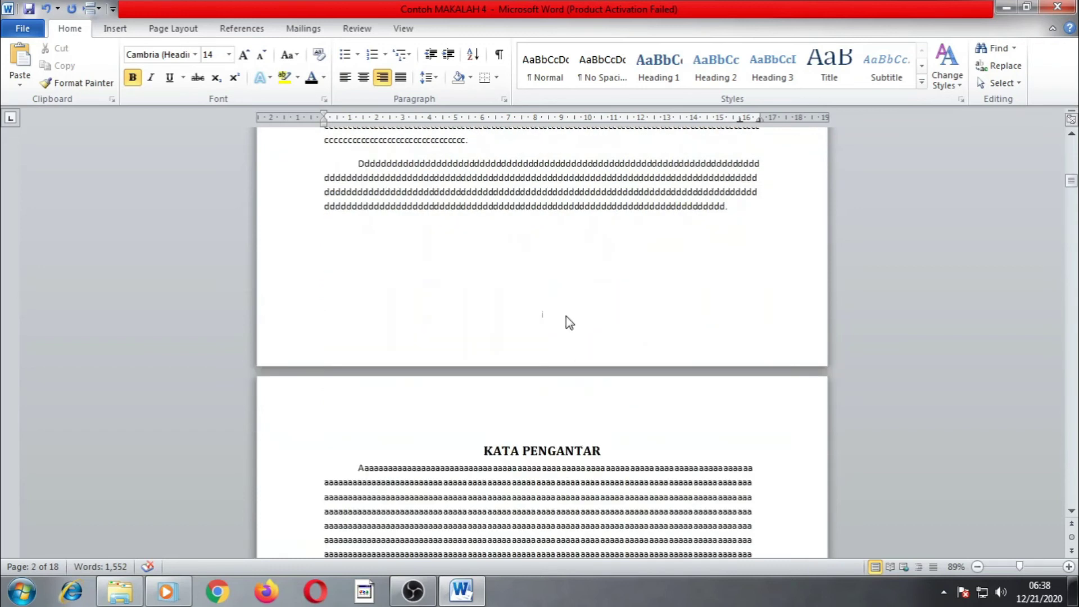
pyautogui.scroll(-20, 565, 312)
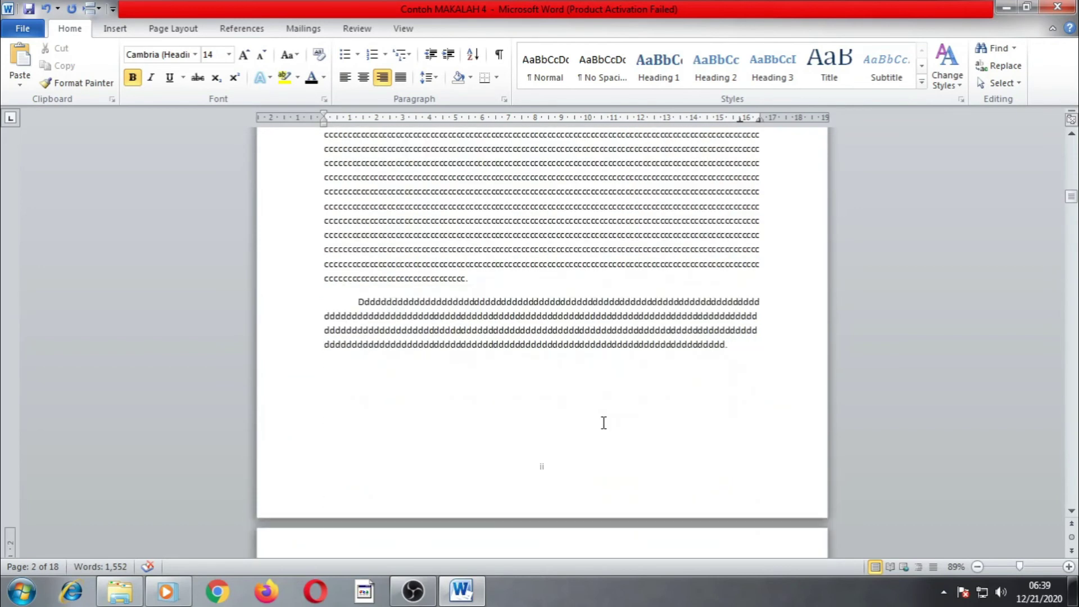
pyautogui.scroll(-20, 601, 433)
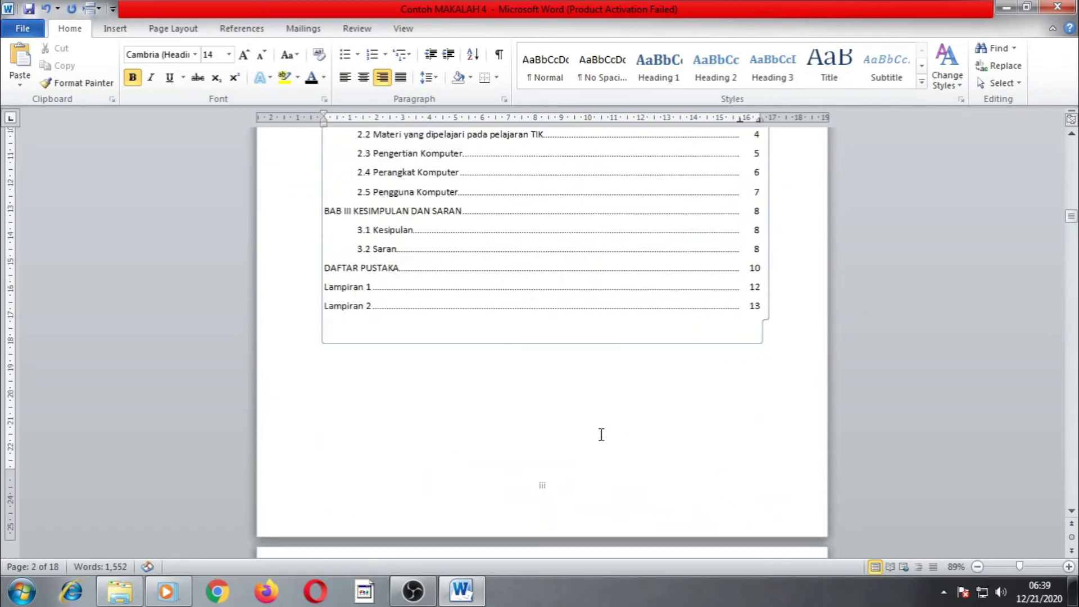
pyautogui.scroll(-17, 601, 434)
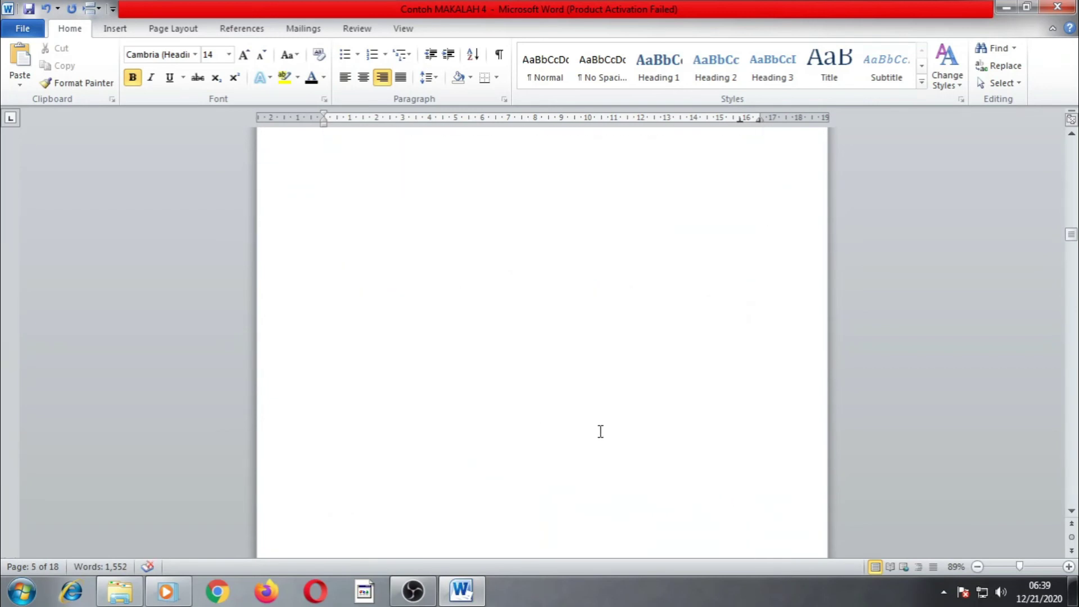
# Delete the blank page between the DAFTAR ISI page and BAB I PENDAHULUAN.
pyautogui.scroll(15, 599, 430)
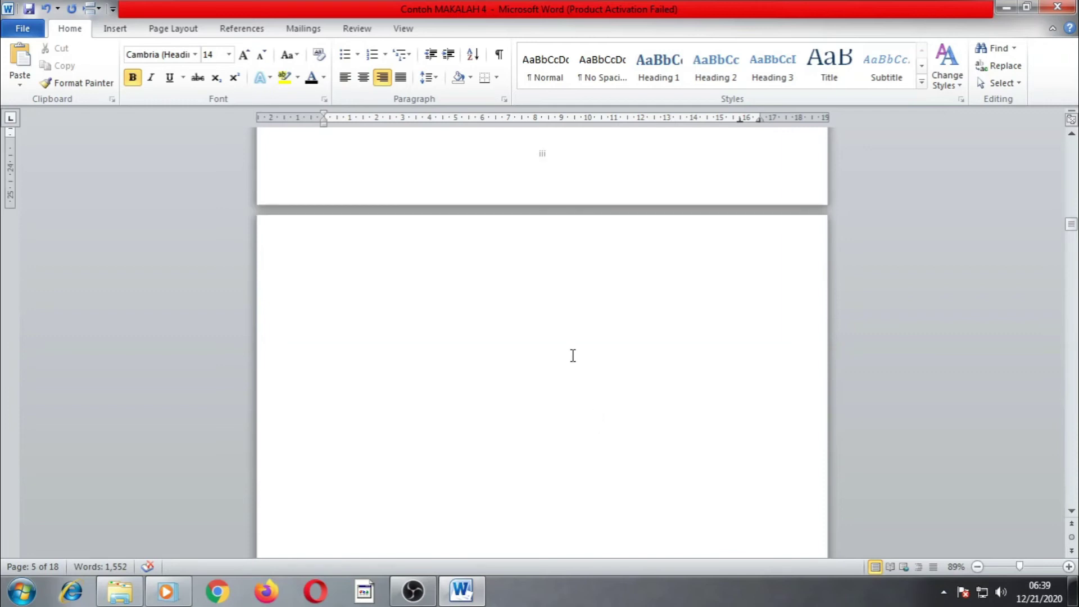
pyautogui.click(533, 288)
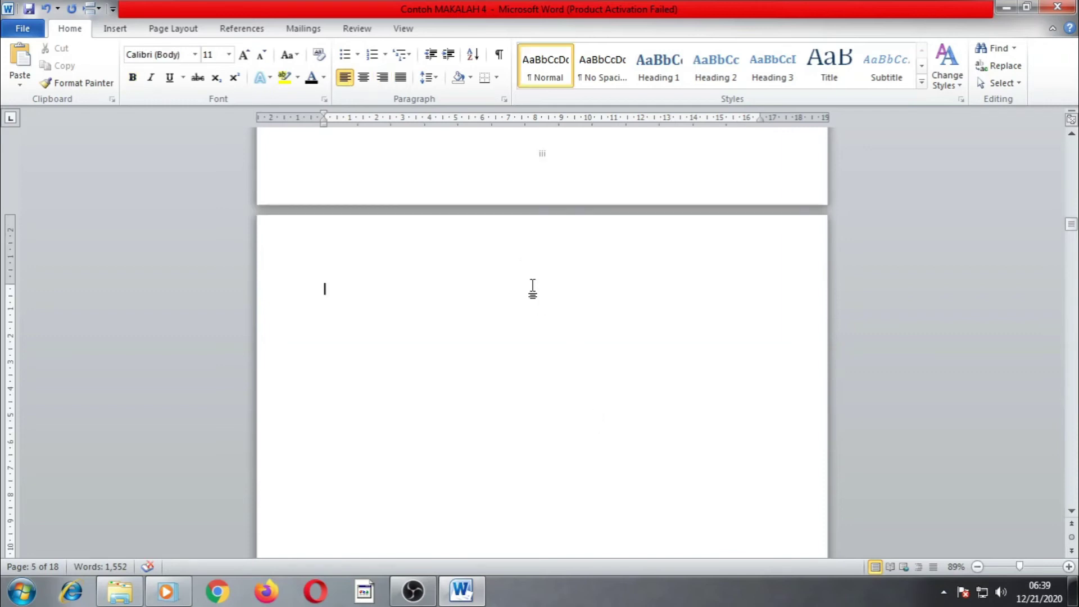
pyautogui.press('BackSpace')
pyautogui.press('BackSpace')
pyautogui.press('BackSpace')
pyautogui.press('BackSpace')
pyautogui.press('BackSpace')
pyautogui.press('BackSpace')
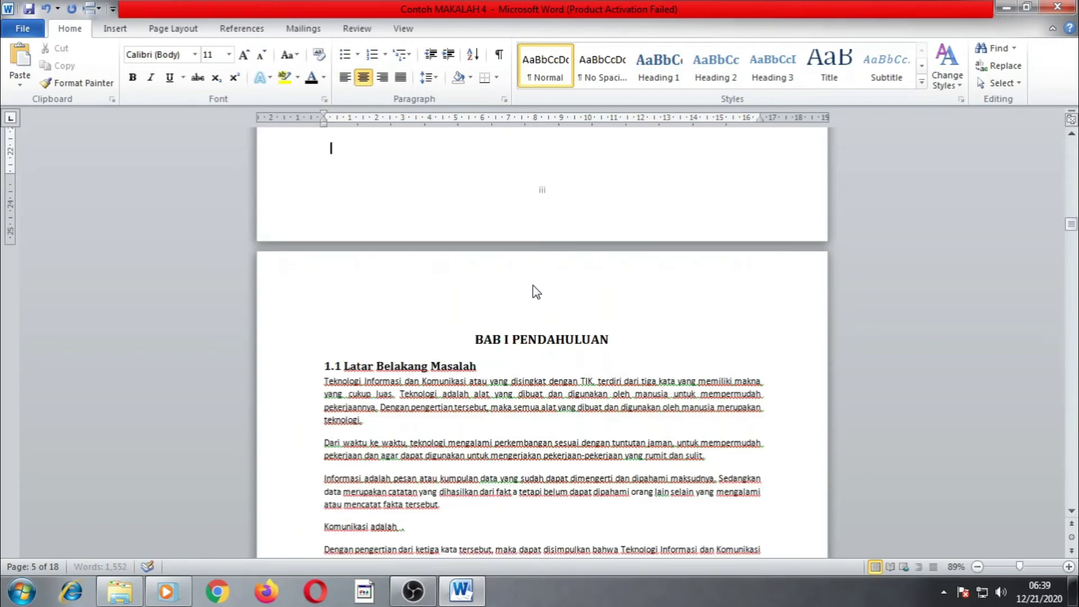
# Check the page numbers from the DAFTAR ISI page through the end of BAB I PENDAHULUAN.
pyautogui.scroll(3, 533, 285)
pyautogui.scroll(-4, 533, 285)
pyautogui.scroll(15, 533, 301)
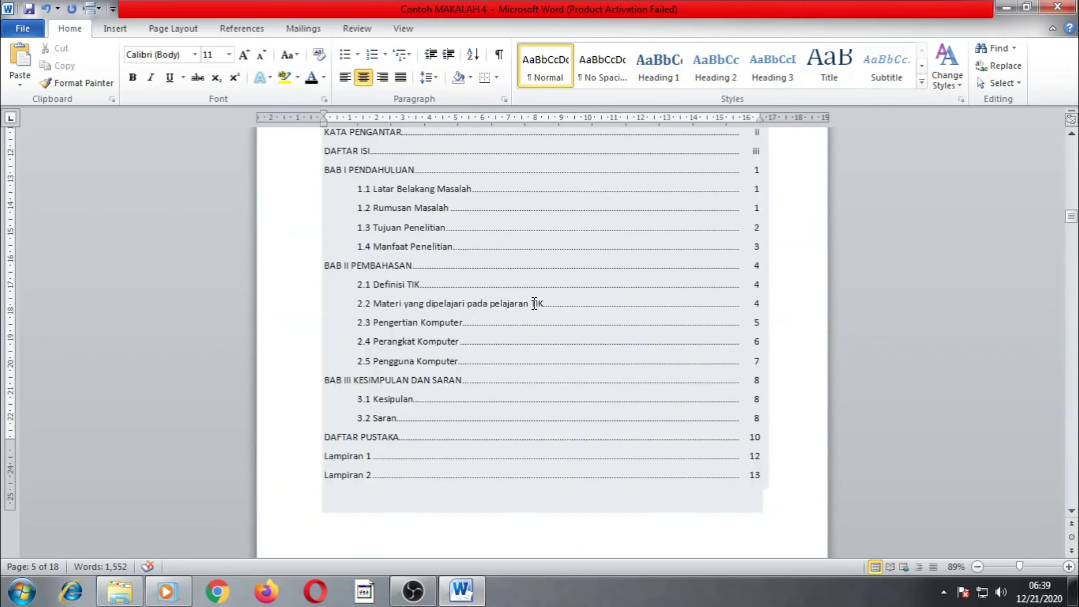
pyautogui.scroll(-12, 533, 301)
pyautogui.scroll(-20, 539, 311)
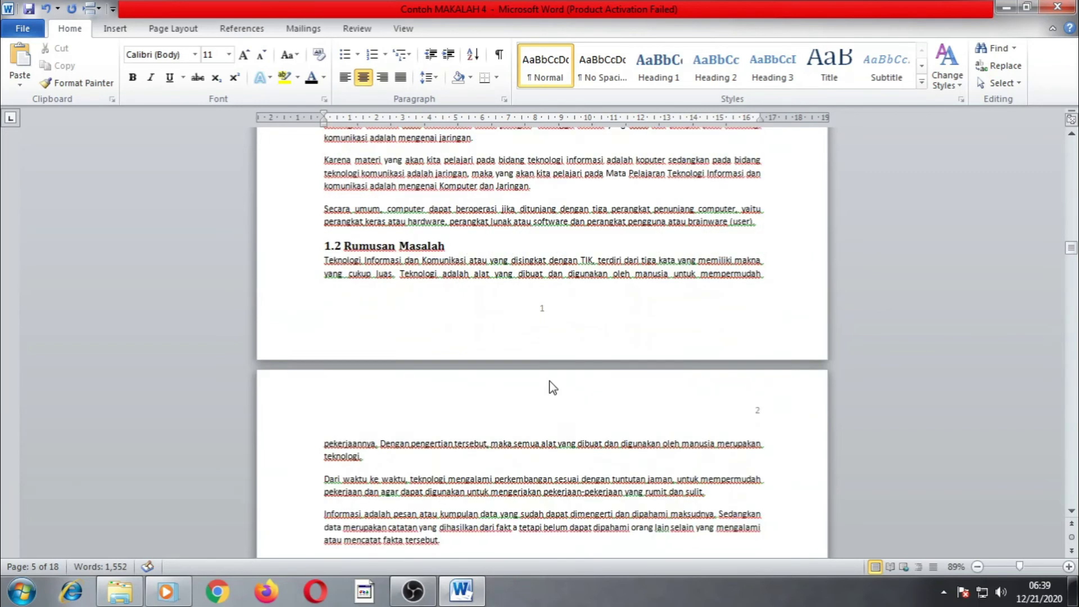
pyautogui.scroll(-6, 552, 387)
pyautogui.scroll(-20, 552, 380)
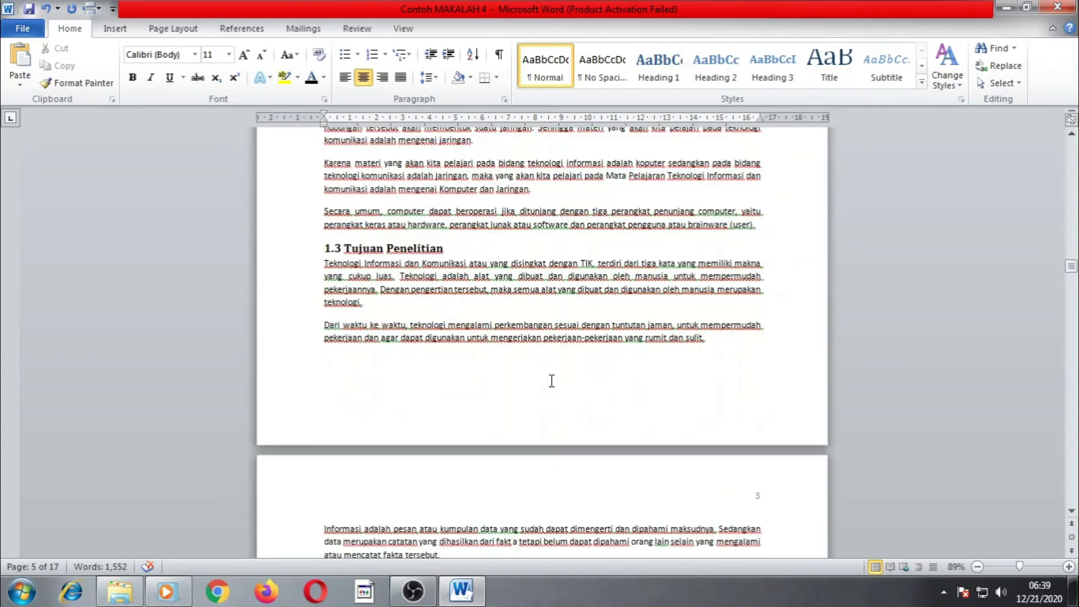
pyautogui.scroll(-19, 551, 380)
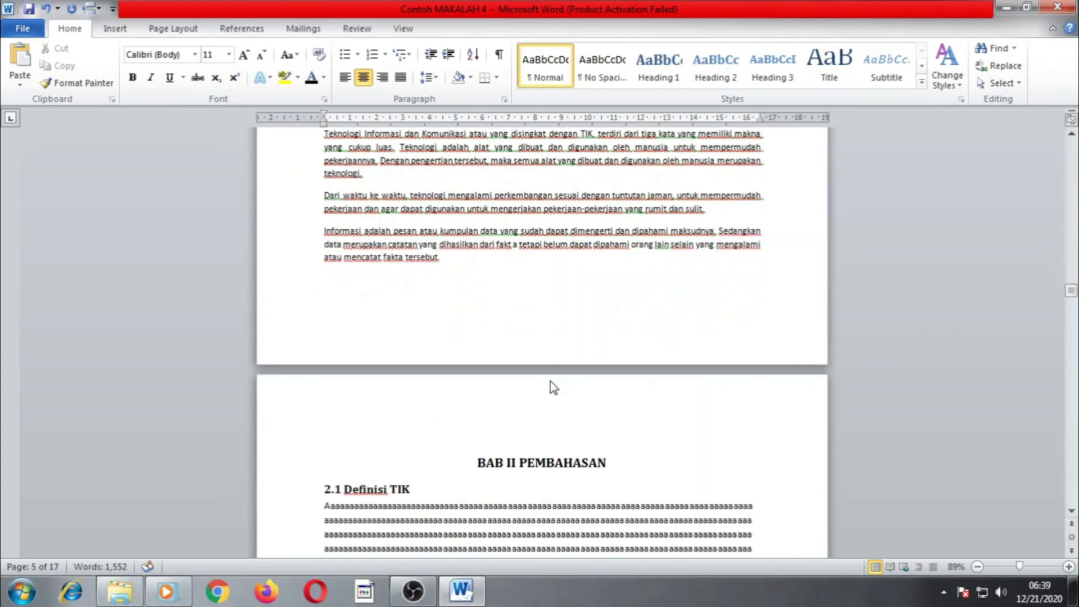
# Check the page number positions from BAB II PEMBAHASAN through BAB III to the DAFTAR PUSTAKA page.
pyautogui.scroll(-18, 531, 352)
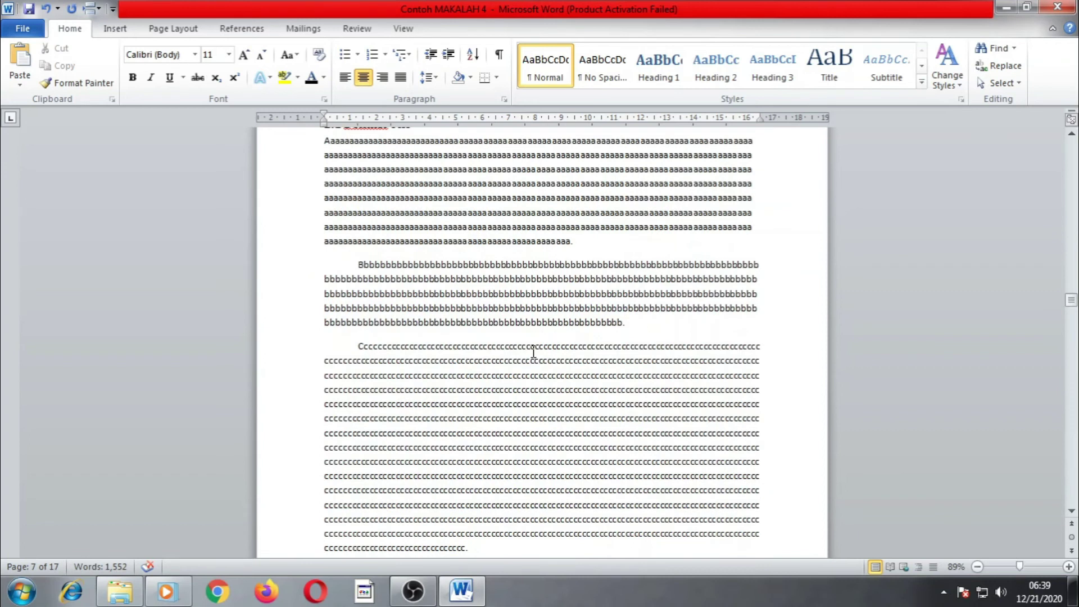
pyautogui.scroll(-5, 532, 352)
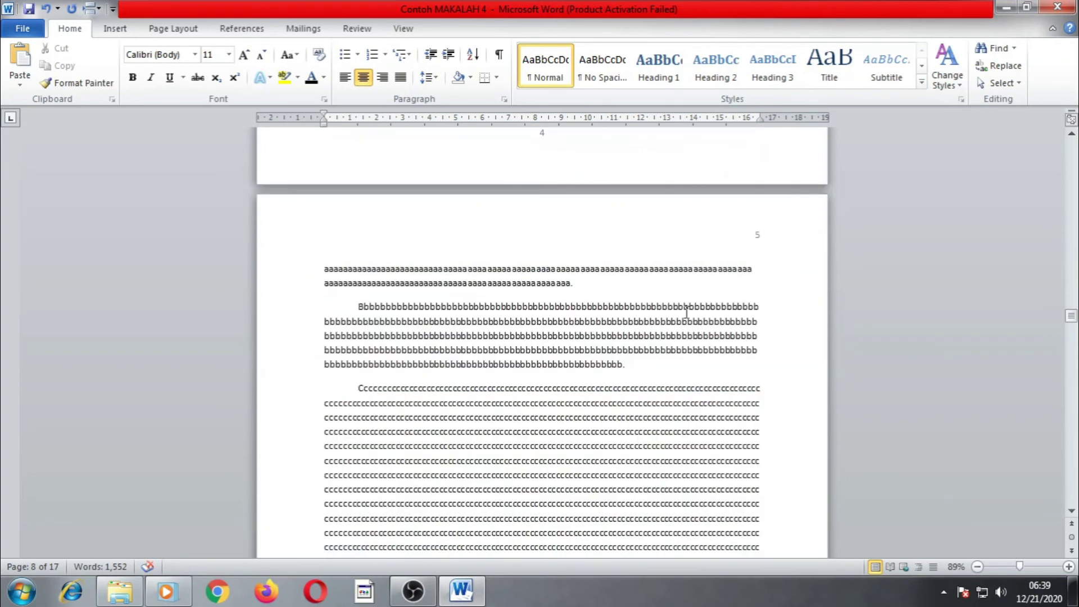
pyautogui.scroll(-20, 605, 283)
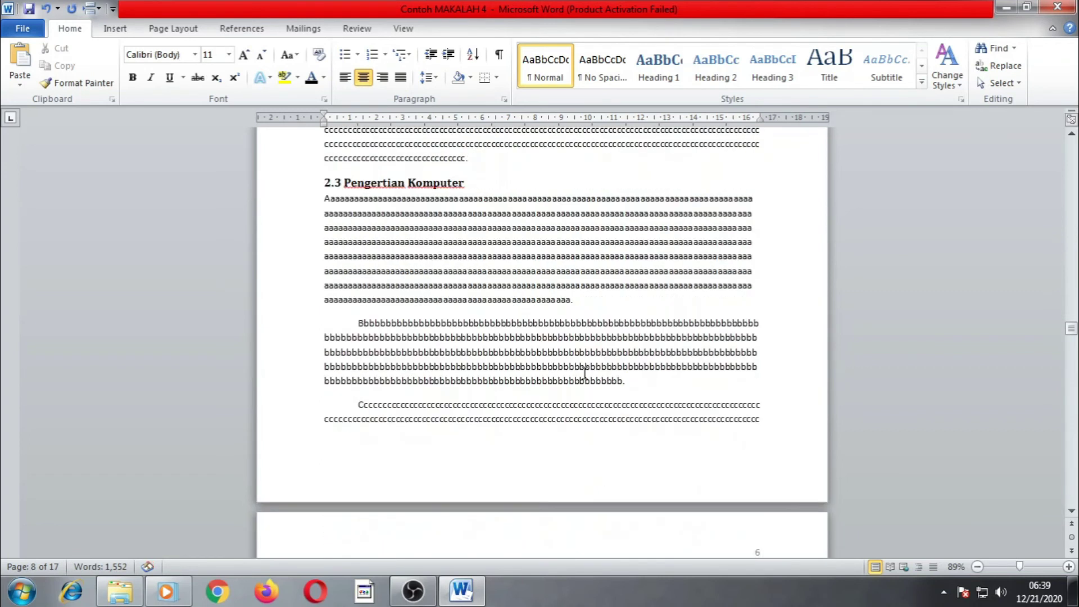
pyautogui.scroll(-19, 584, 376)
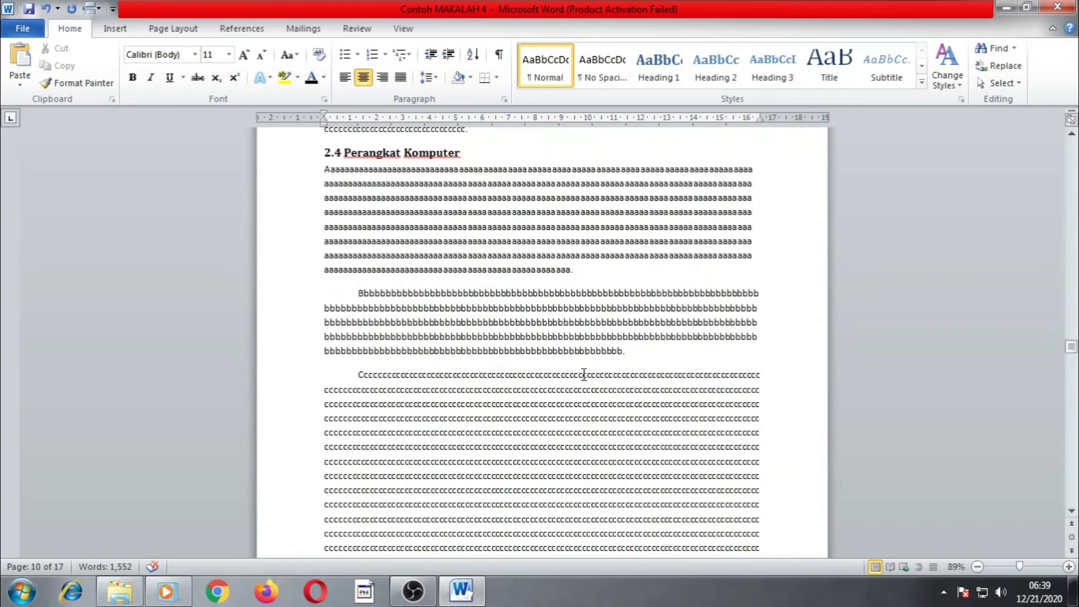
pyautogui.scroll(-15, 584, 375)
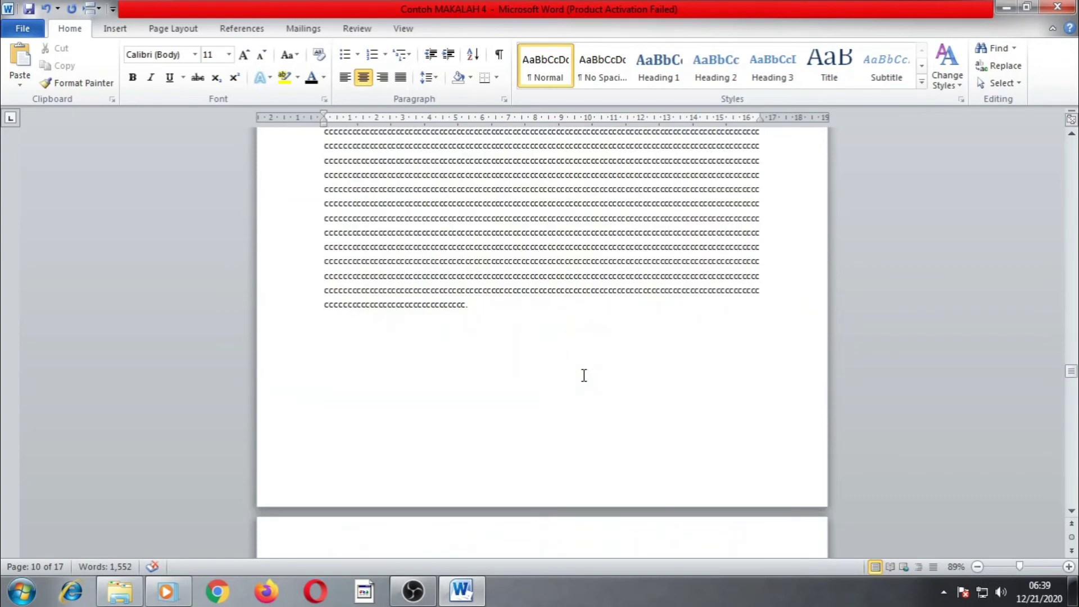
pyautogui.scroll(-15, 584, 376)
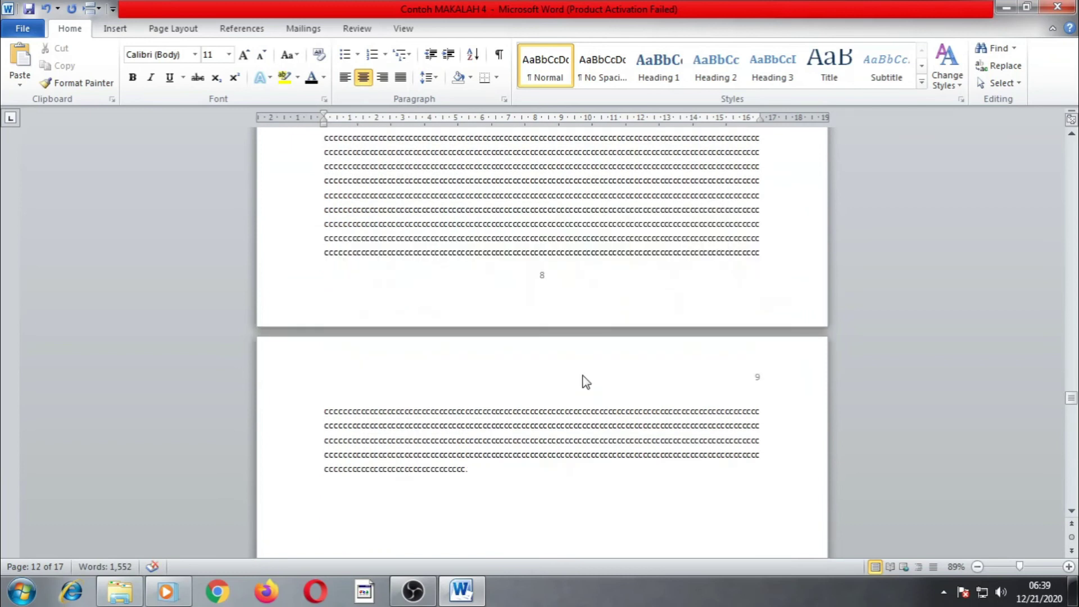
pyautogui.scroll(-3, 666, 389)
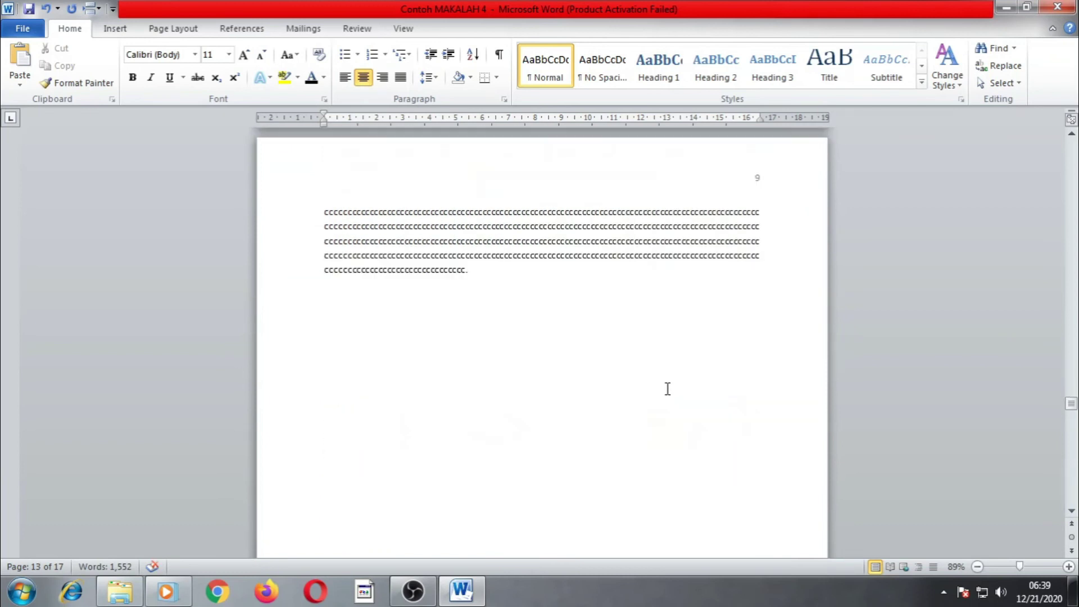
pyautogui.scroll(-6, 668, 389)
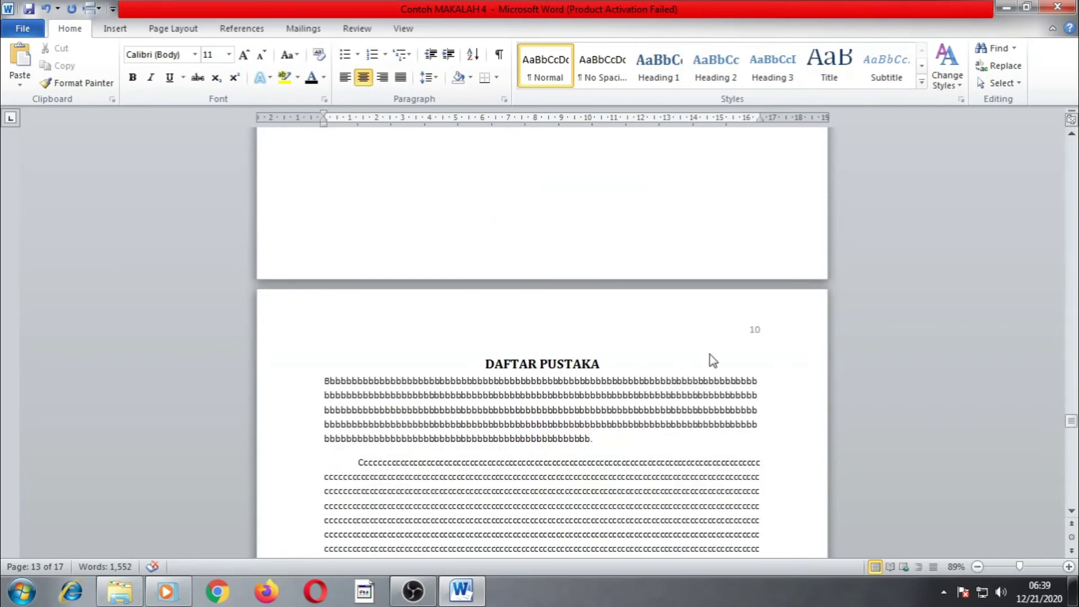
pyautogui.scroll(-4, 712, 359)
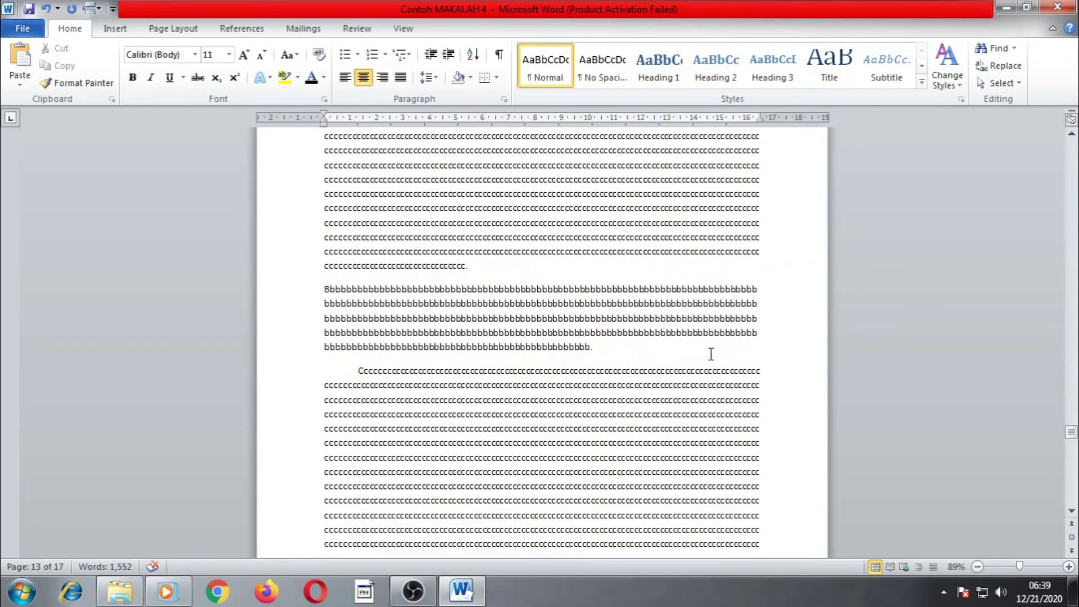
pyautogui.scroll(3, 711, 355)
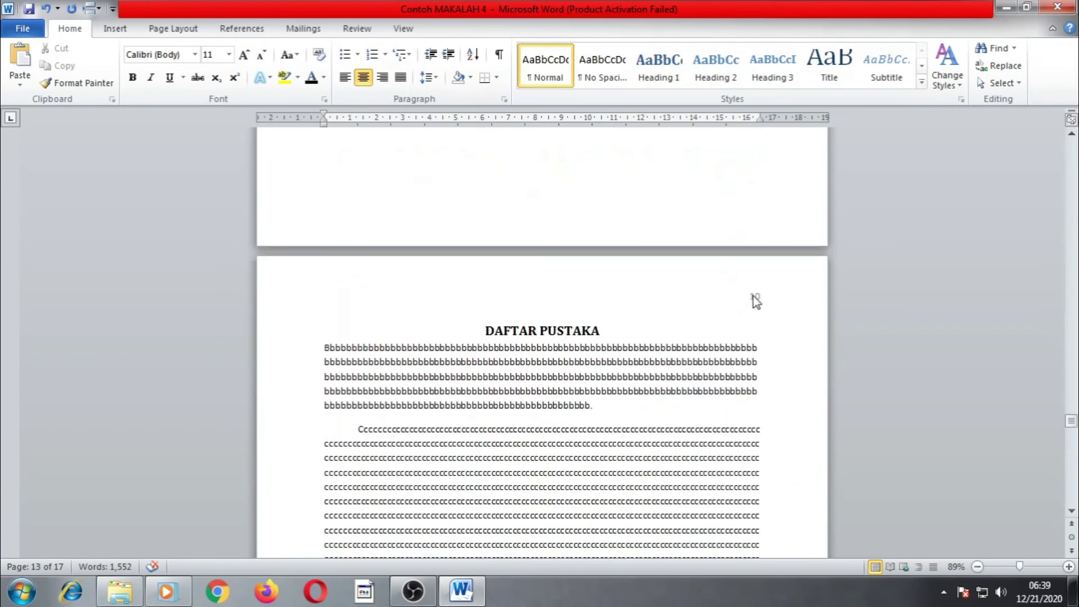
# Open the header of the DAFTAR PUSTAKA page for editing and compare its section label and page number with the BAB III pages.
pyautogui.click(606, 331)
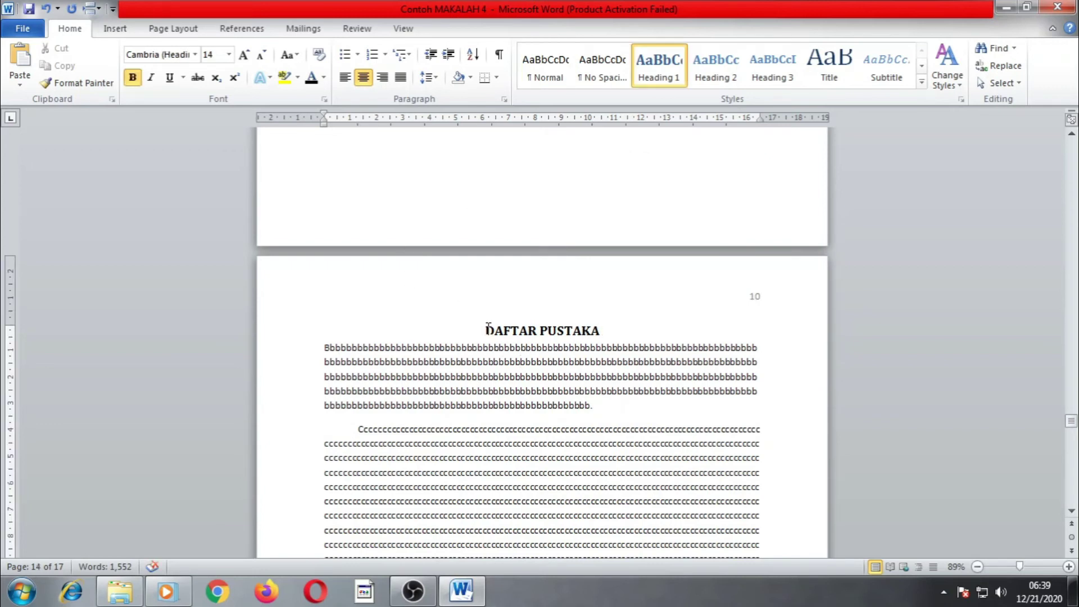
pyautogui.doubleClick(498, 291)
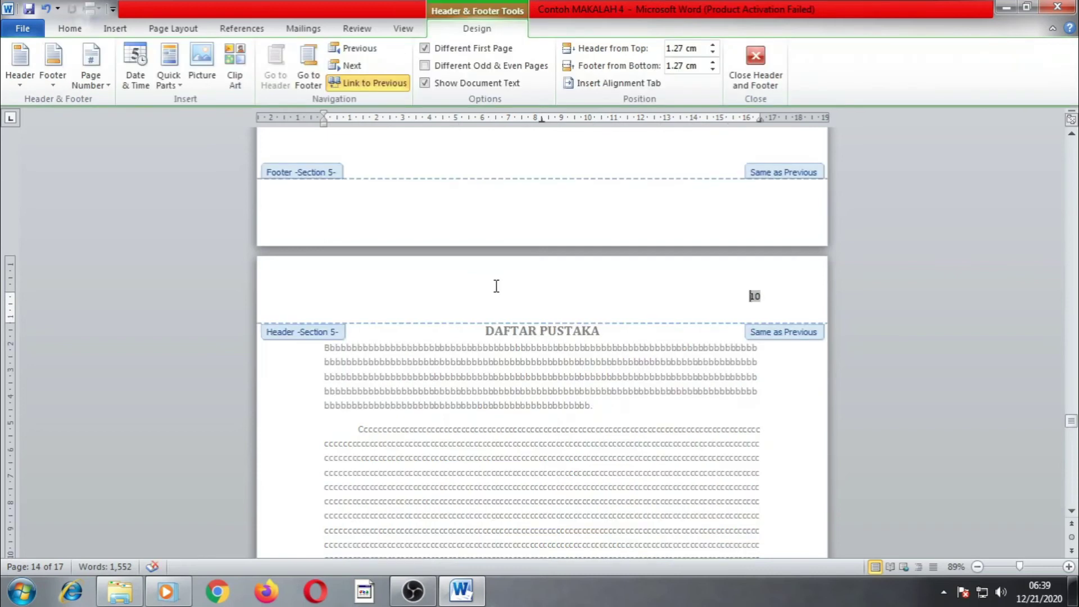
pyautogui.scroll(1, 572, 289)
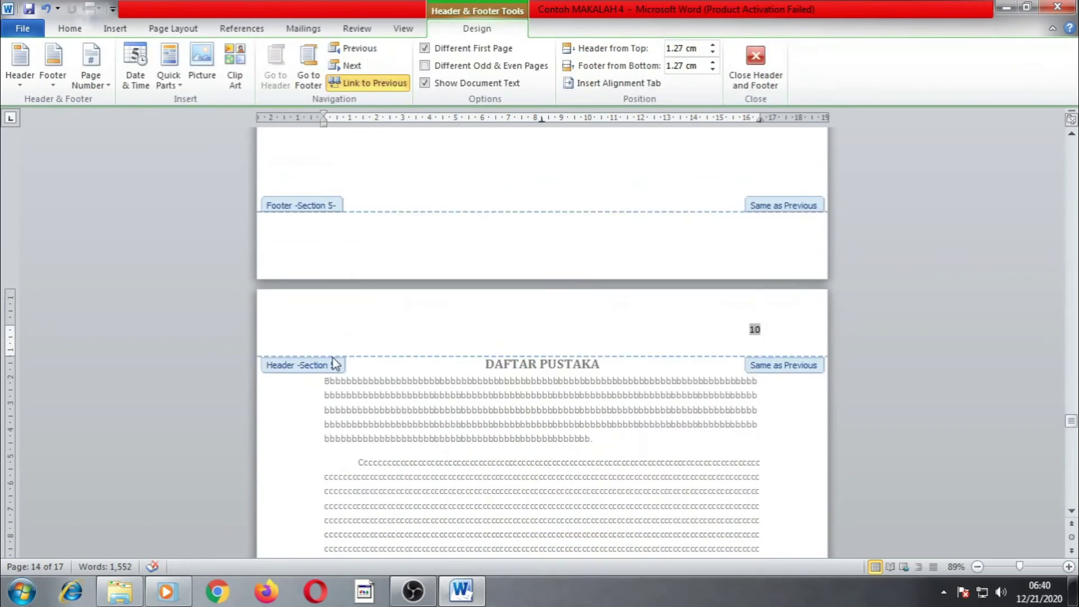
pyautogui.scroll(20, 482, 327)
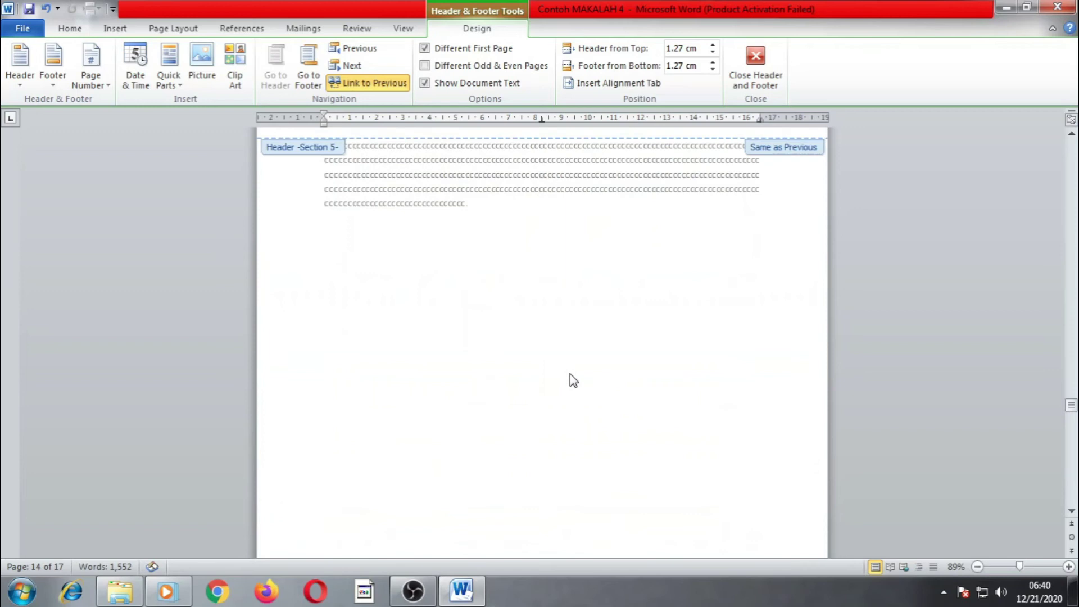
pyautogui.scroll(15, 570, 373)
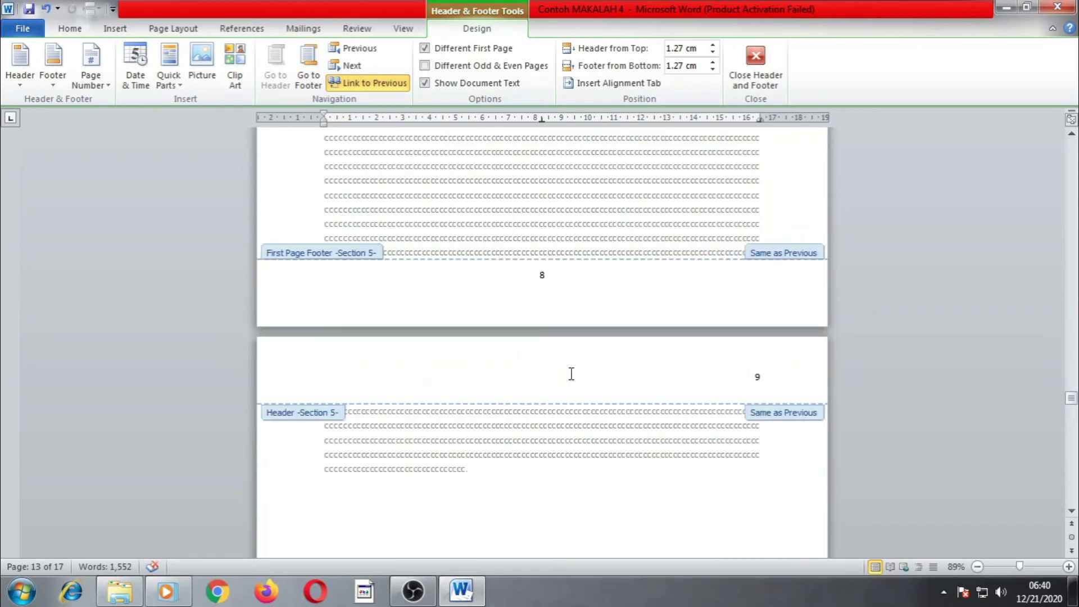
pyautogui.scroll(7, 582, 352)
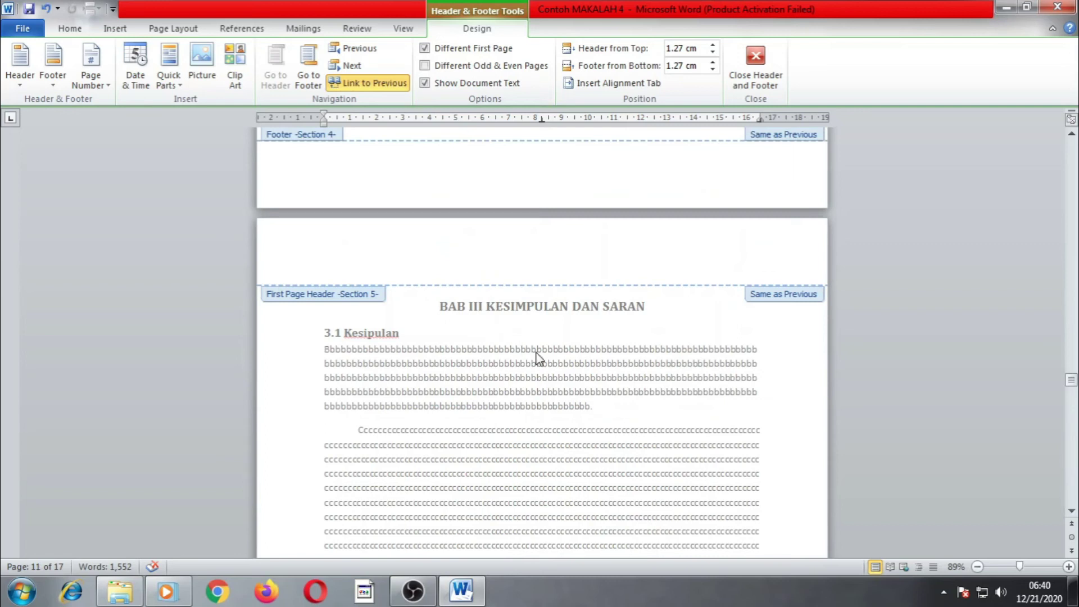
pyautogui.scroll(-5, 536, 357)
pyautogui.scroll(5, 537, 357)
pyautogui.scroll(-20, 537, 357)
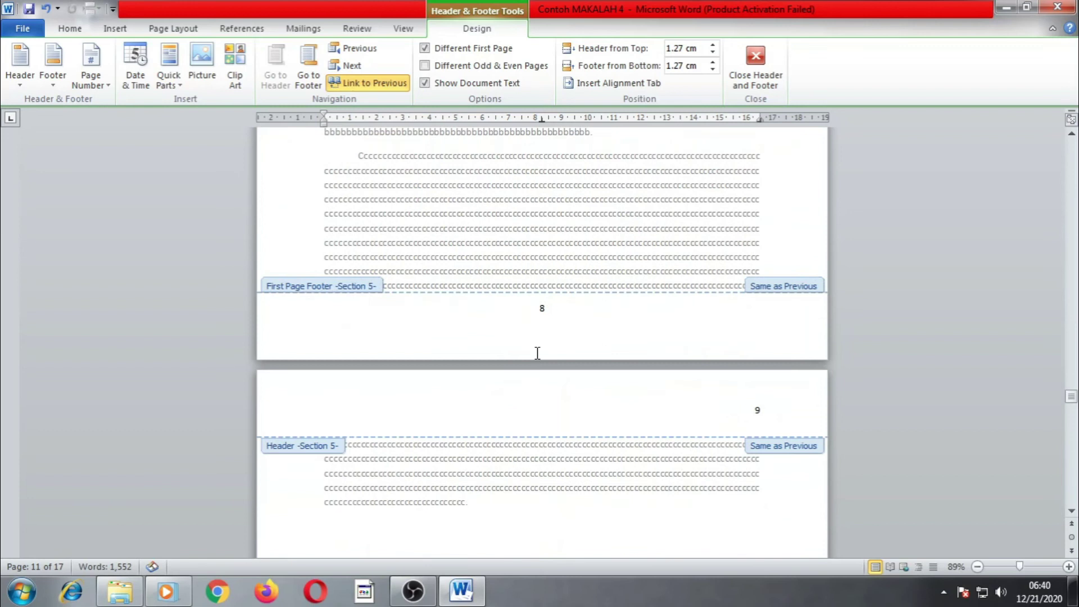
pyautogui.scroll(-12, 540, 360)
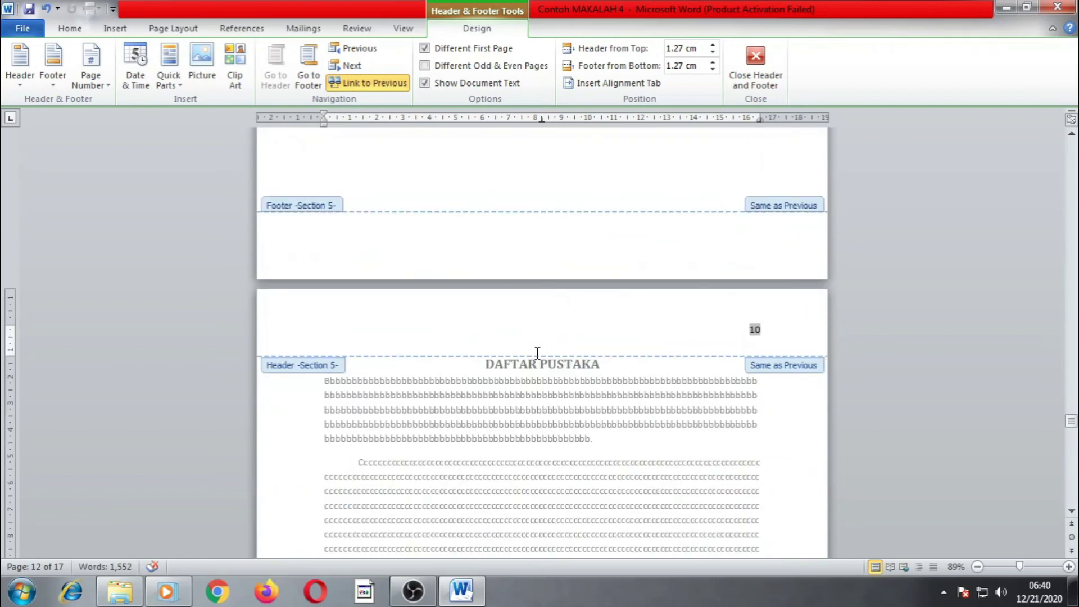
pyautogui.scroll(10, 540, 360)
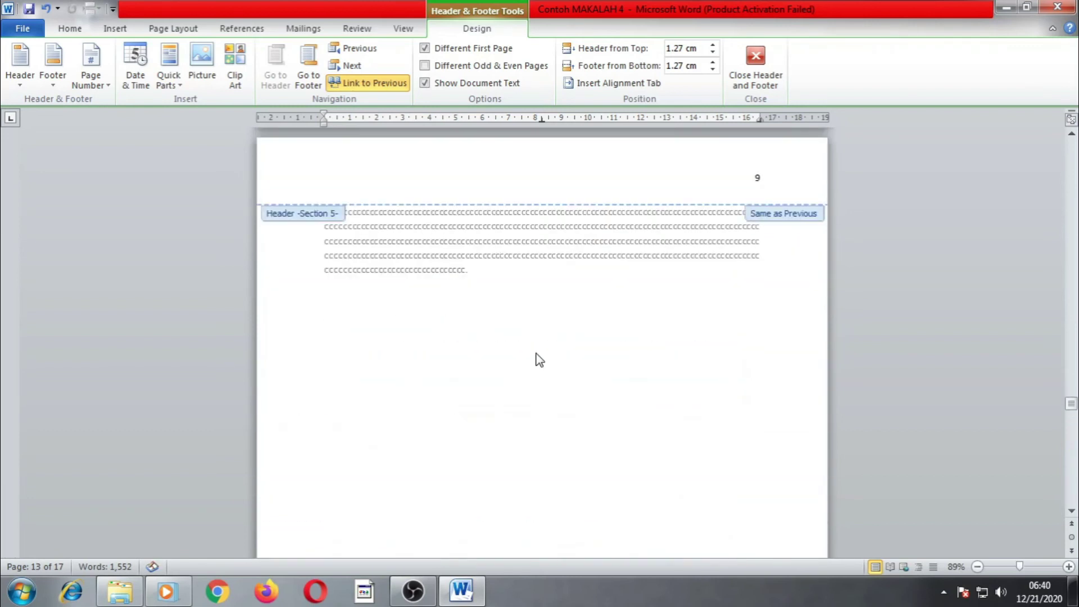
pyautogui.scroll(-10, 540, 360)
# Examine the header sections and page numbers from DAFTAR PUSTAKA through Lampiran 2, and return to the body text at the DAFTAR PUSTAKA heading.
pyautogui.scroll(-10, 539, 360)
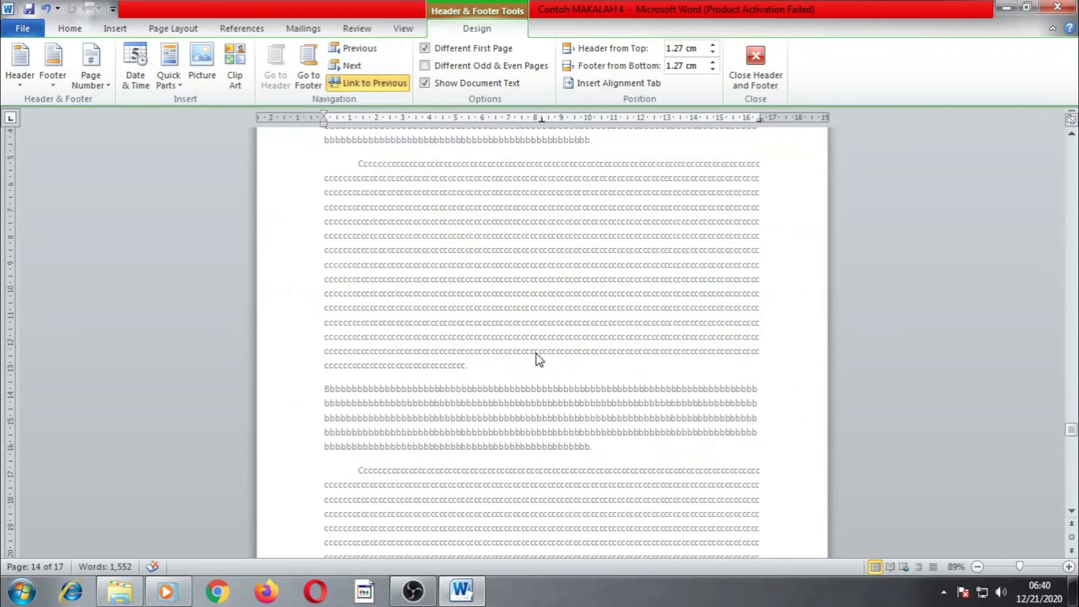
pyautogui.scroll(-10, 539, 360)
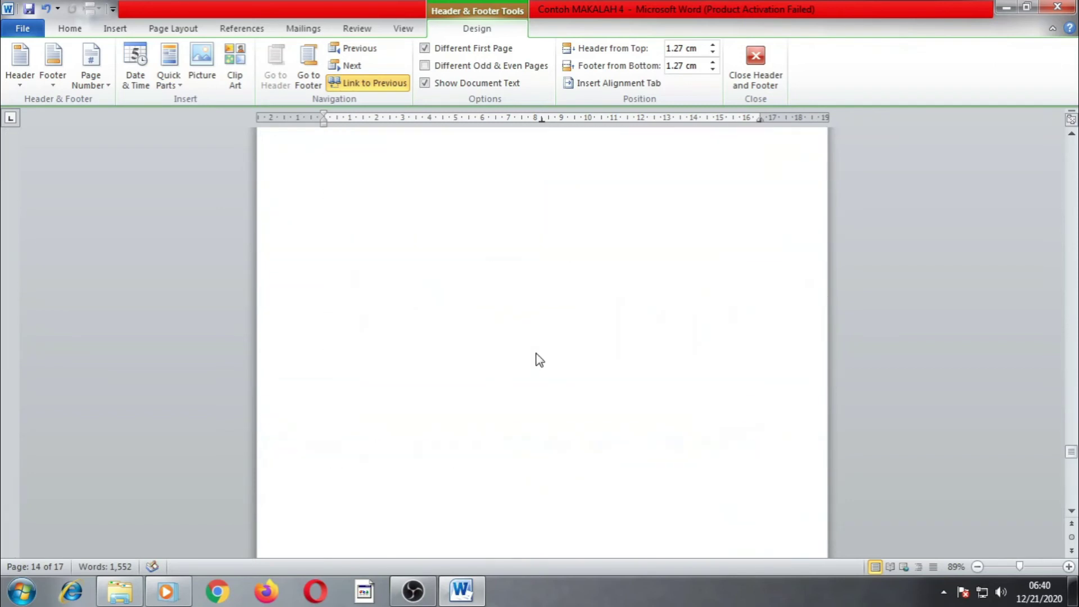
pyautogui.scroll(-15, 539, 359)
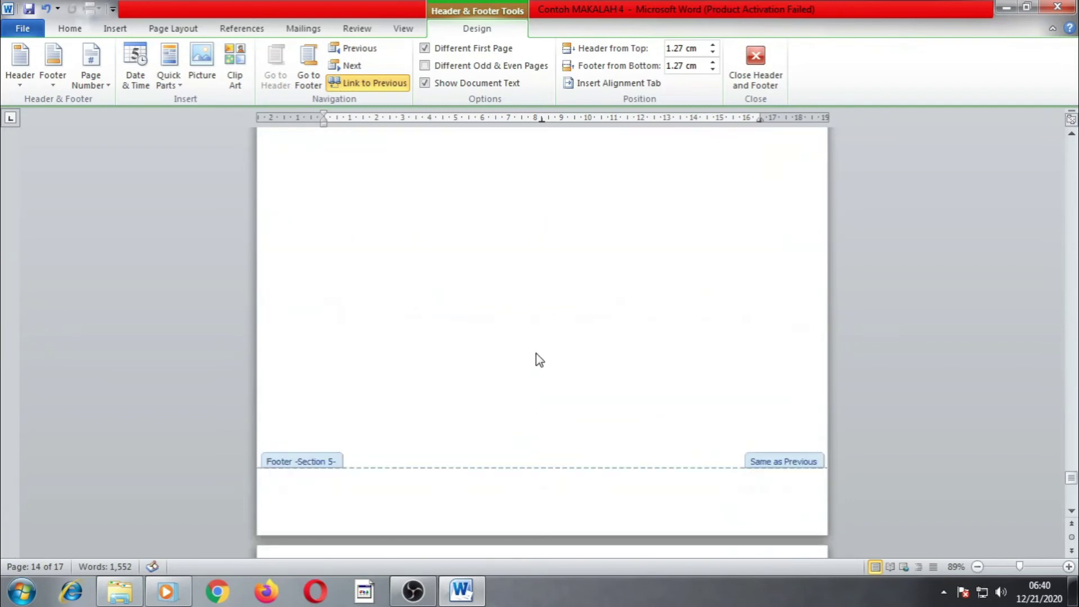
pyautogui.scroll(-15, 539, 359)
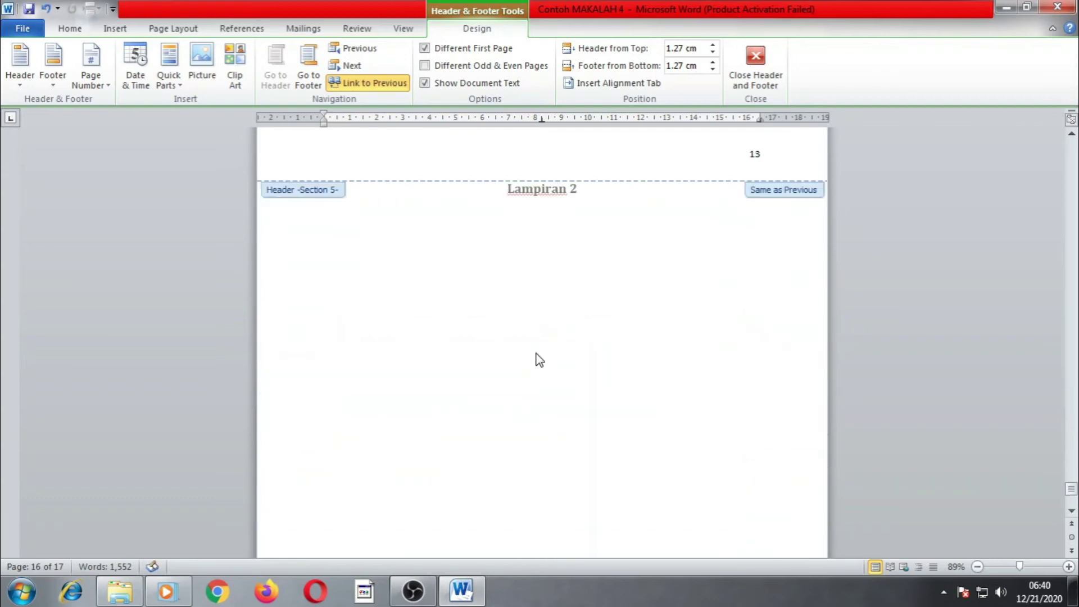
pyautogui.scroll(-10, 540, 360)
pyautogui.scroll(13, 540, 360)
pyautogui.scroll(-15, 540, 360)
pyautogui.scroll(14, 540, 360)
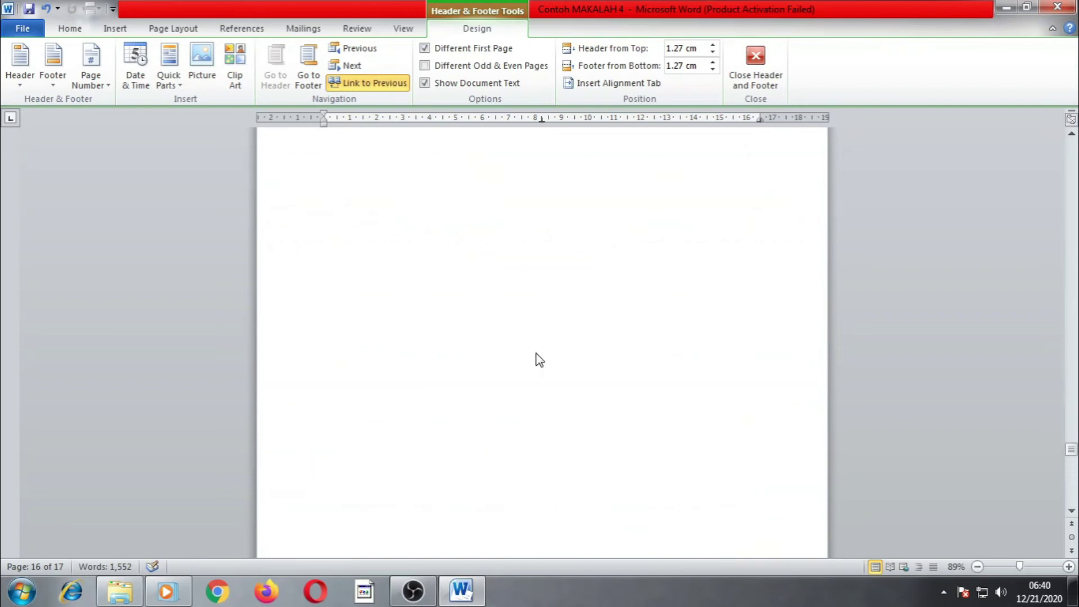
pyautogui.scroll(-10, 540, 360)
pyautogui.scroll(10, 538, 353)
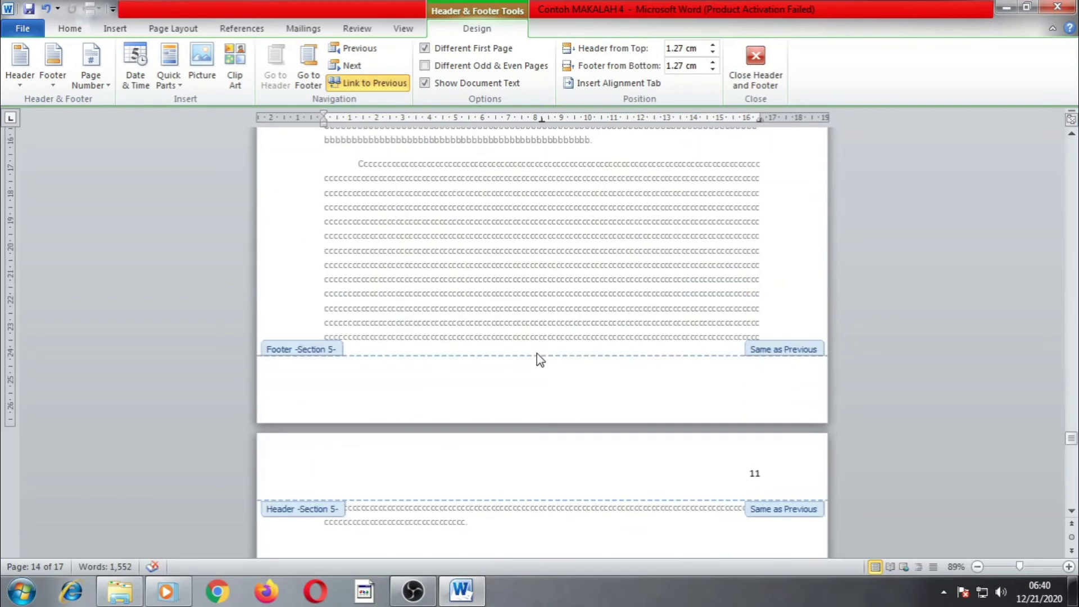
pyautogui.scroll(3, 538, 353)
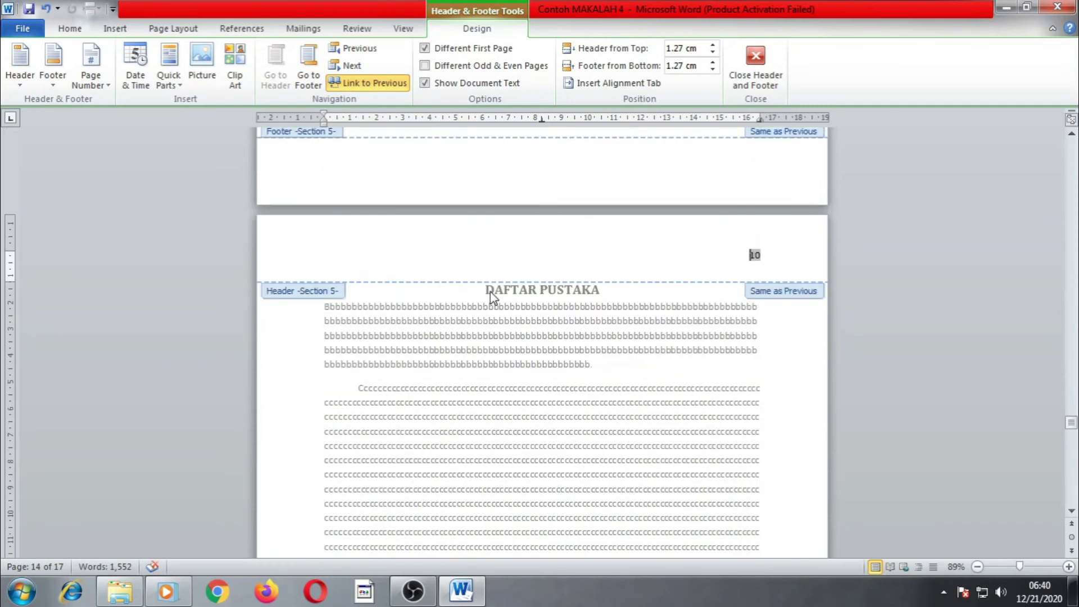
pyautogui.doubleClick(496, 353)
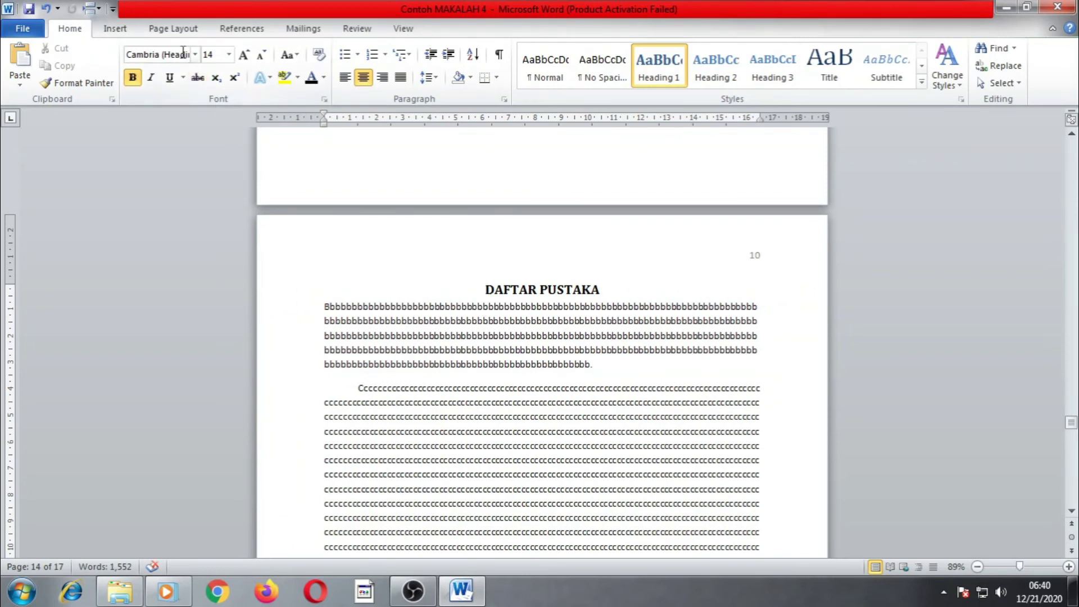
# Insert a Next Page section break directly before the DAFTAR PUSTAKA heading.
pyautogui.click(156, 33)
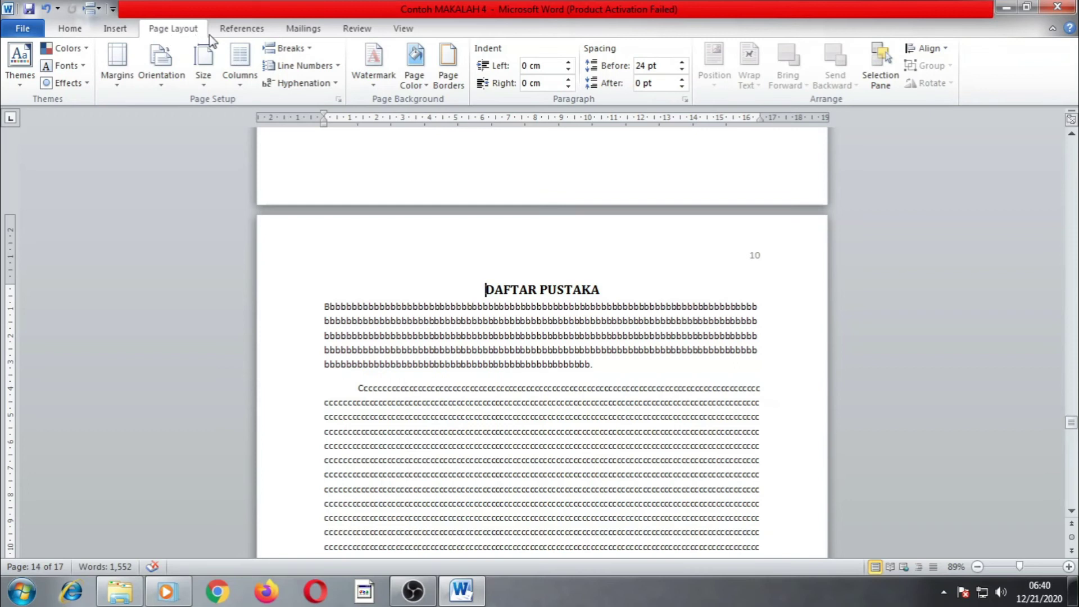
pyautogui.click(286, 48)
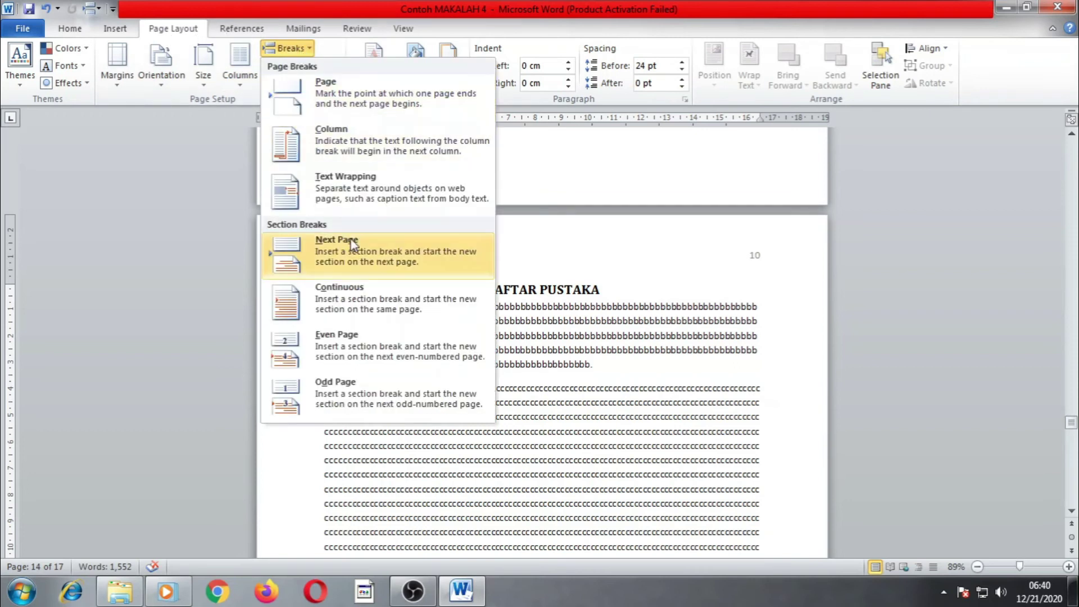
pyautogui.click(375, 259)
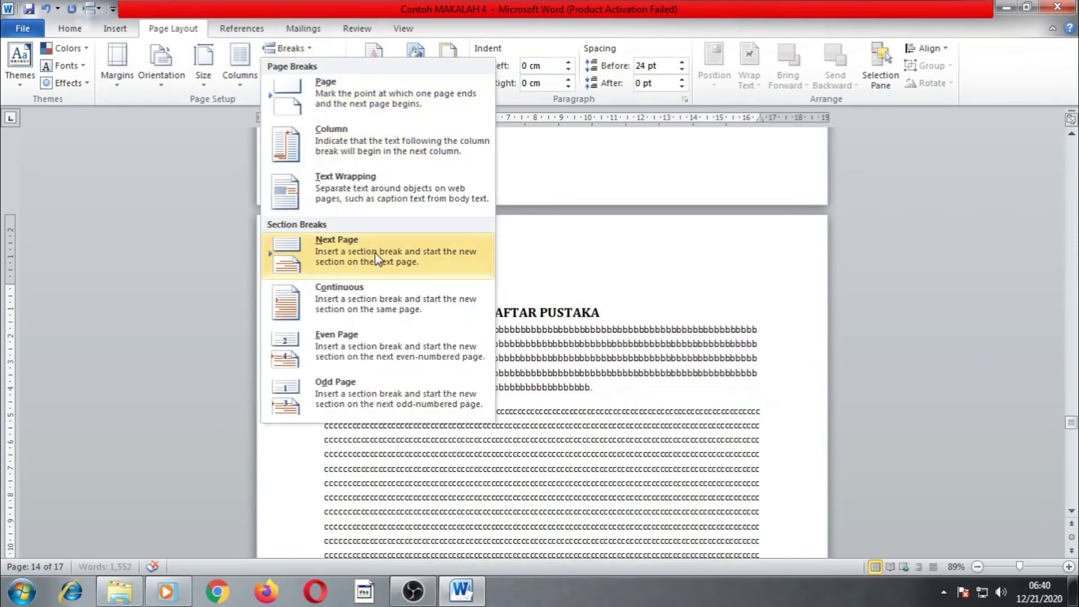
pyautogui.scroll(15, 584, 321)
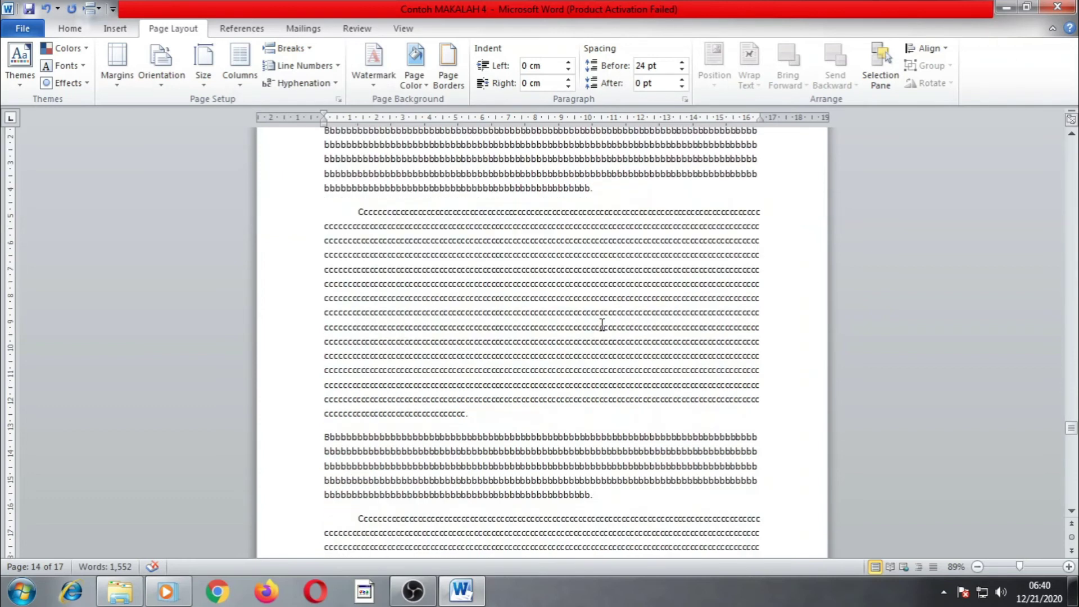
# Delete the empty line above the Lampiran 1 heading and check the Lampiran 2 page.
pyautogui.scroll(-15, 601, 334)
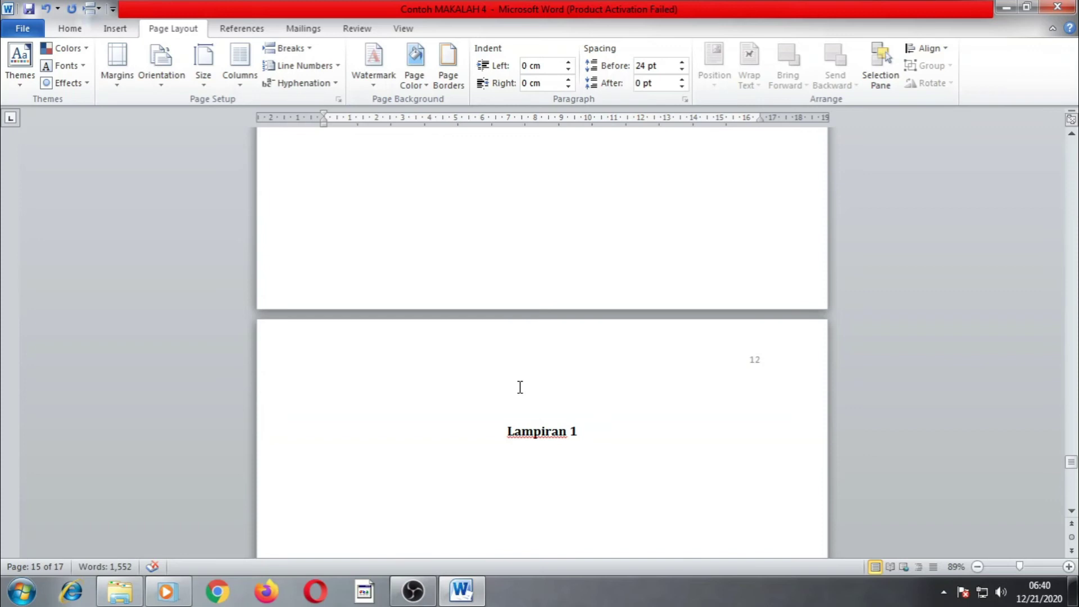
pyautogui.click(533, 393)
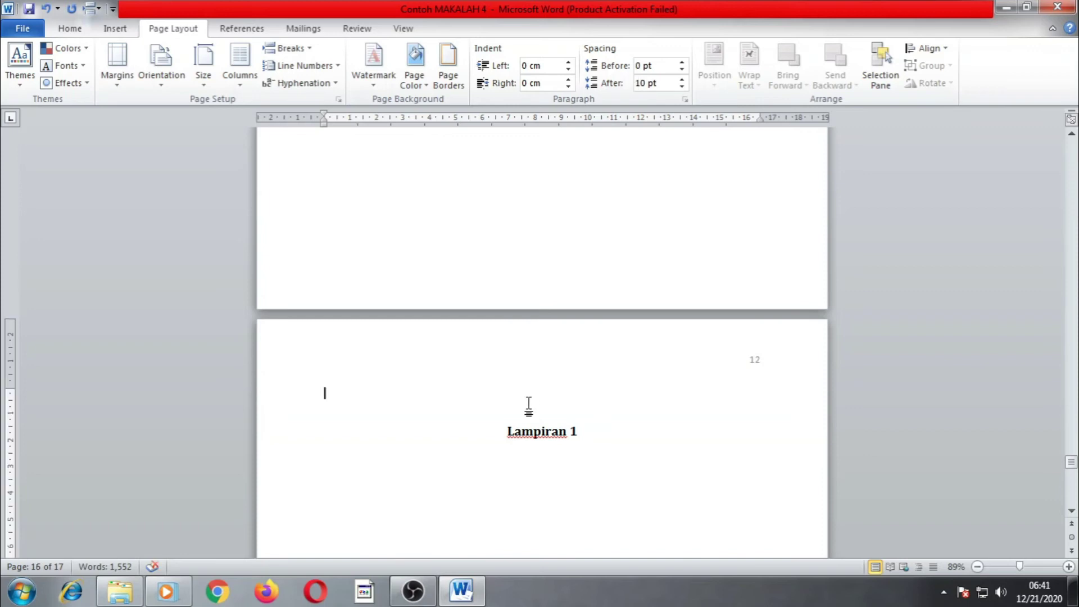
pyautogui.press('Delete')
pyautogui.scroll(-15, 530, 403)
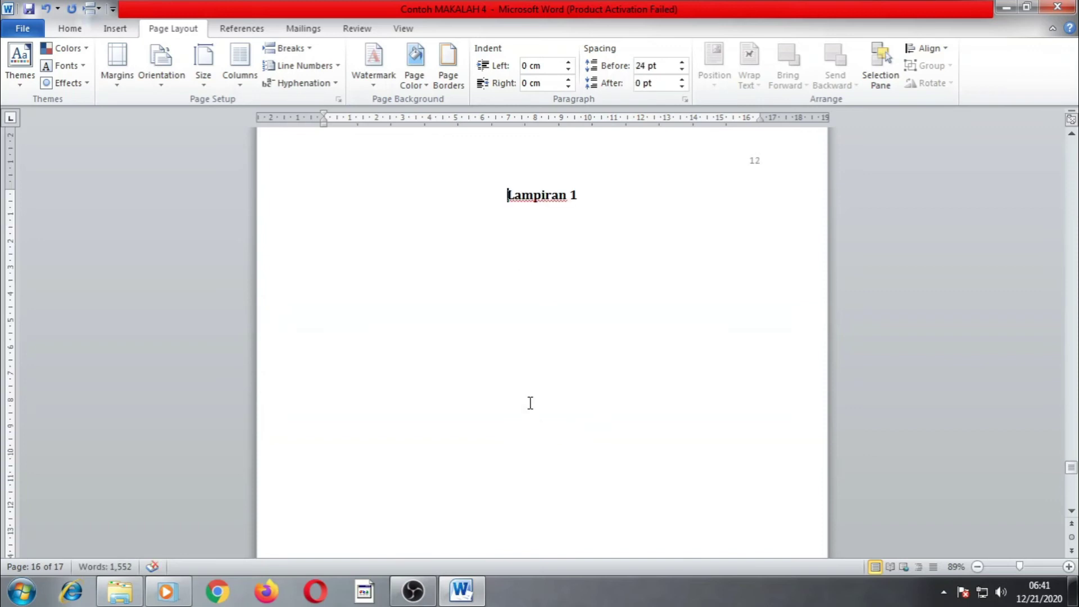
pyautogui.scroll(-10, 633, 425)
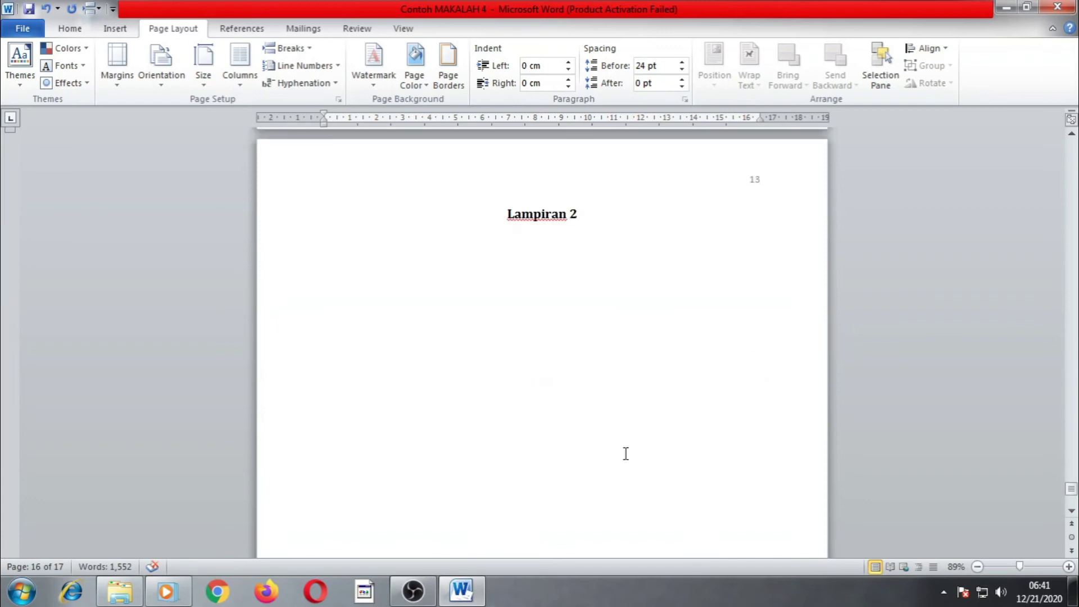
pyautogui.scroll(8, 629, 411)
# Return to the cover page and save the document as a new Word file named Contoh MAKALAH 5.
pyautogui.moveTo(1072, 489); pyautogui.dragTo(1074, 150)
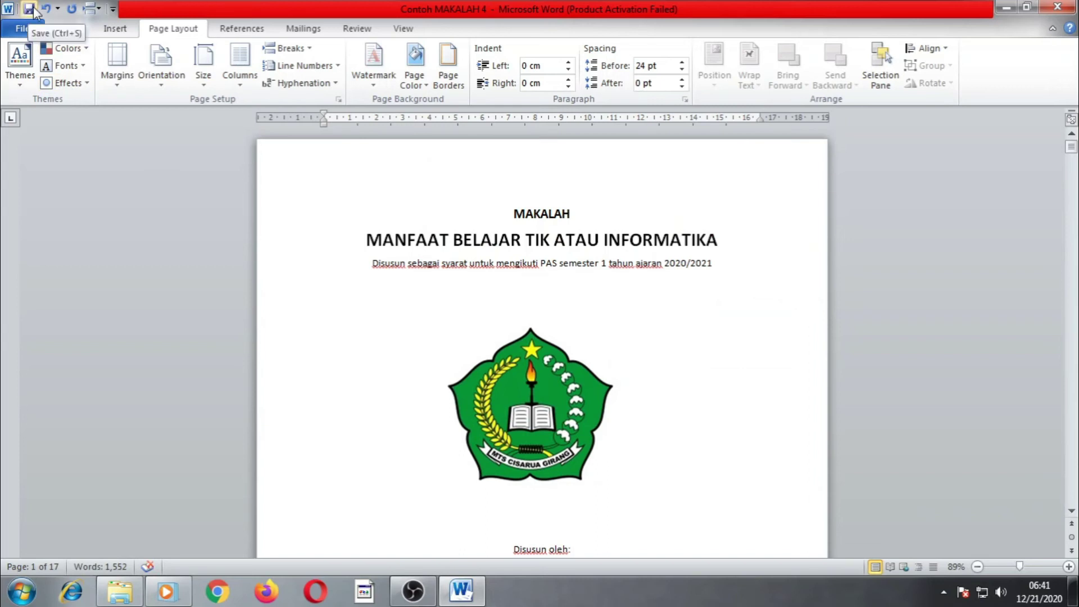
pyautogui.click(23, 31)
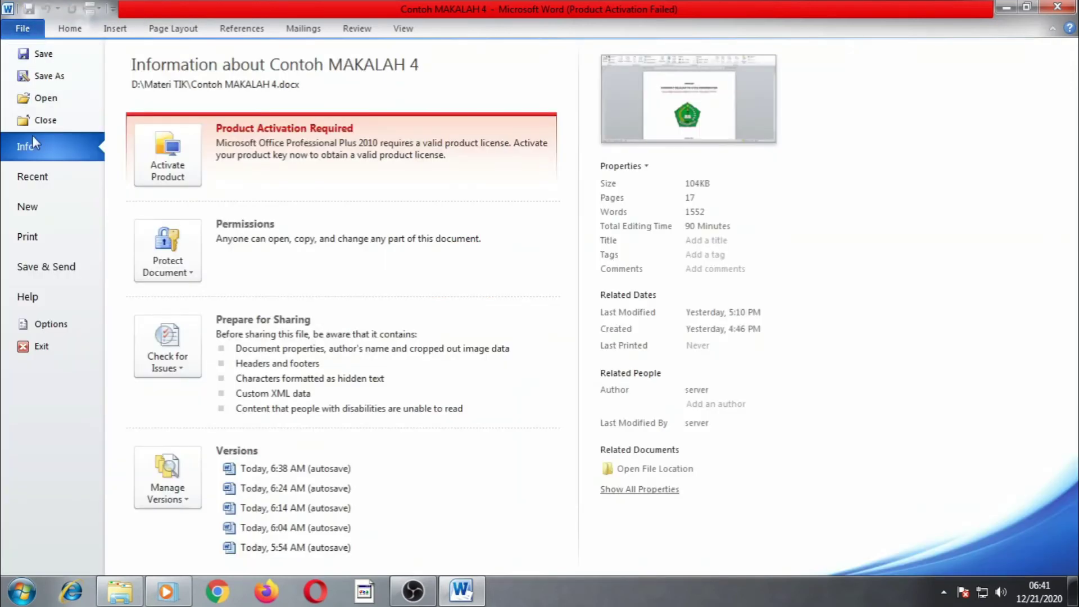
pyautogui.click(62, 75)
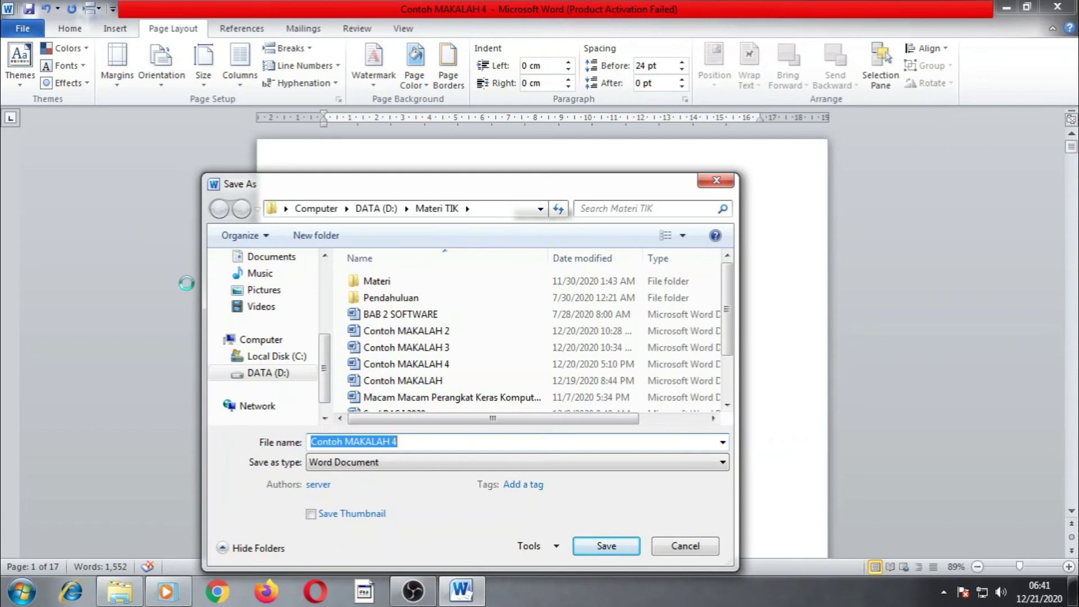
pyautogui.click(419, 440)
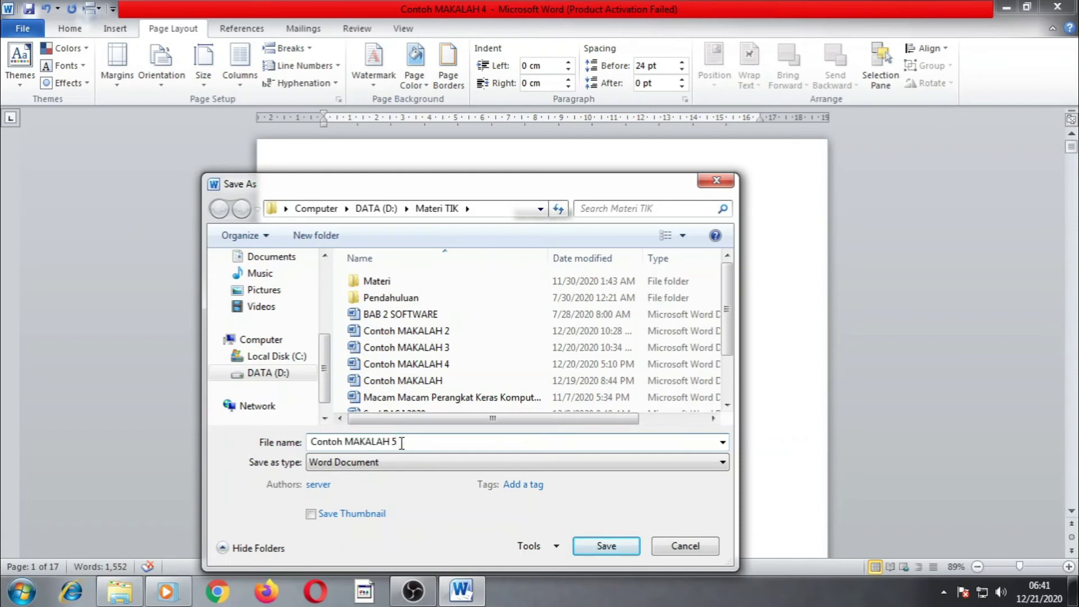
pyautogui.click(610, 545)
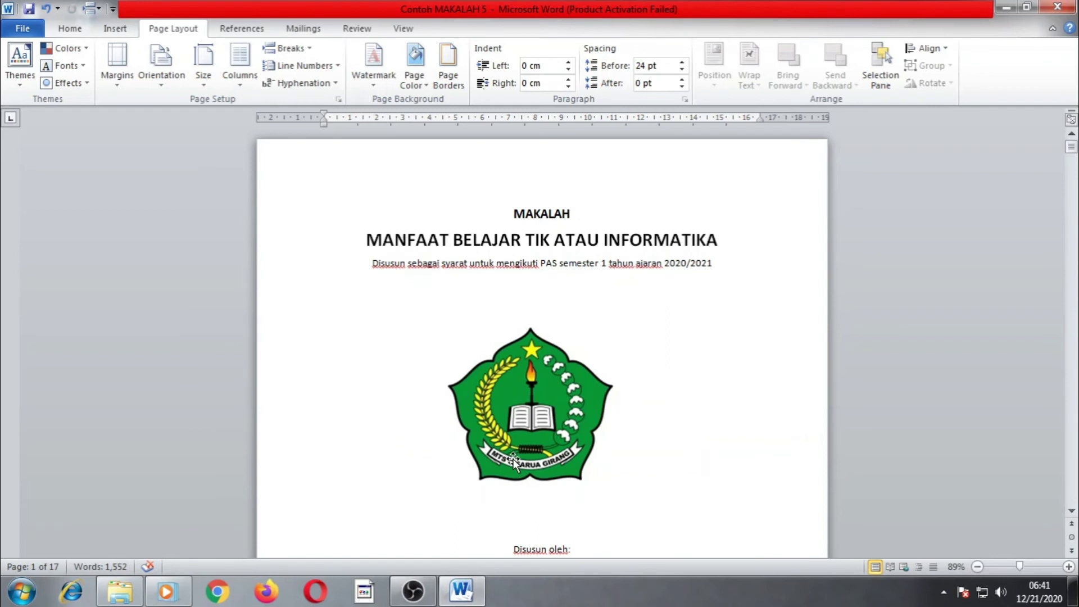
# Review the cover page layout and check its section's custom margins in Page Setup, leaving the values as they are.
pyautogui.scroll(-20, 630, 364)
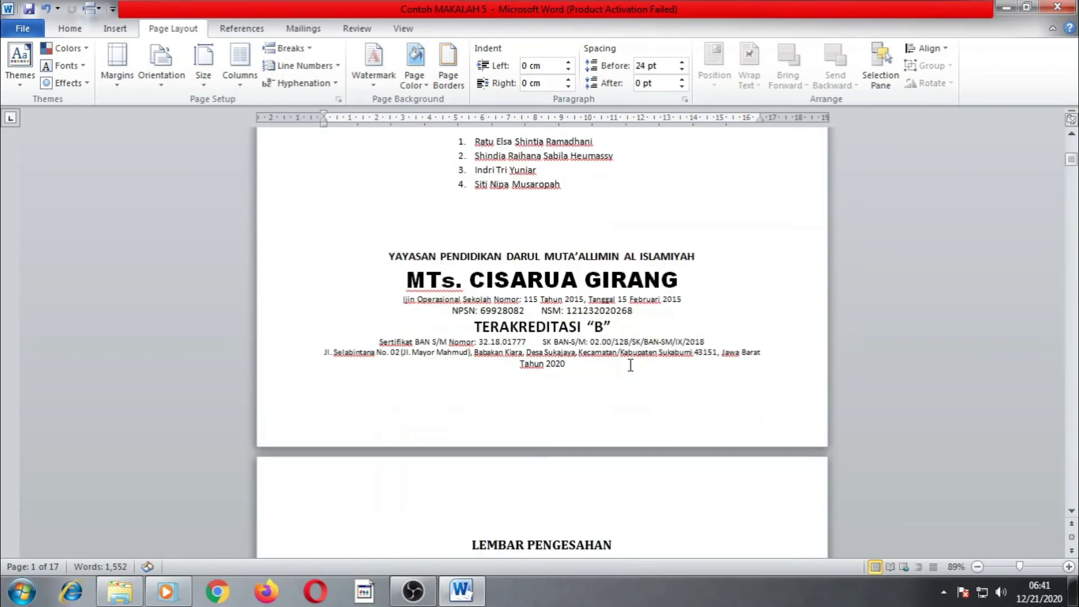
pyautogui.scroll(-4, 630, 364)
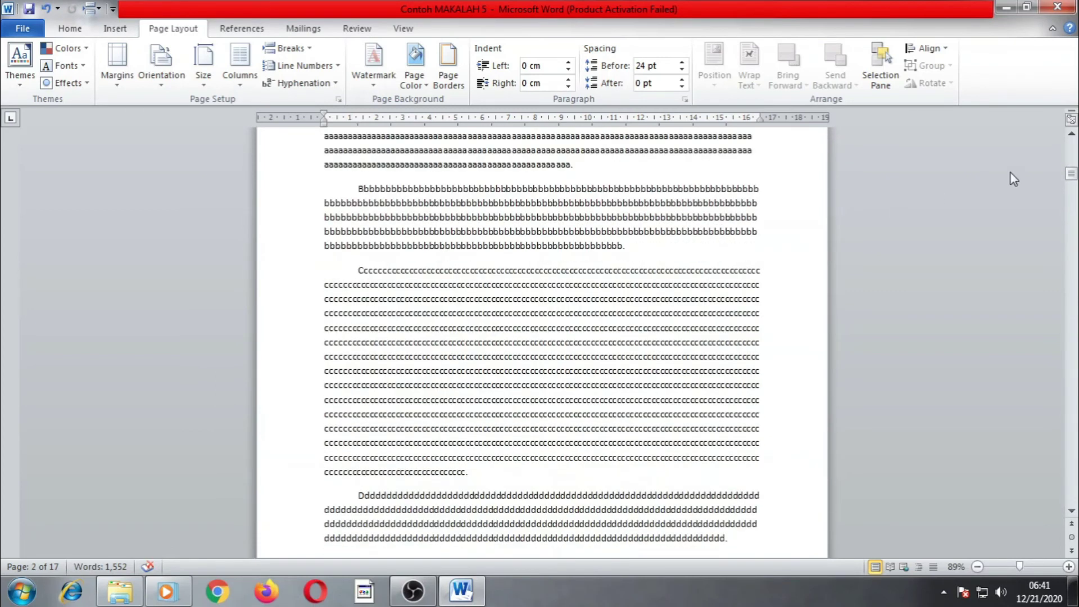
pyautogui.moveTo(1072, 175); pyautogui.dragTo(1073, 149)
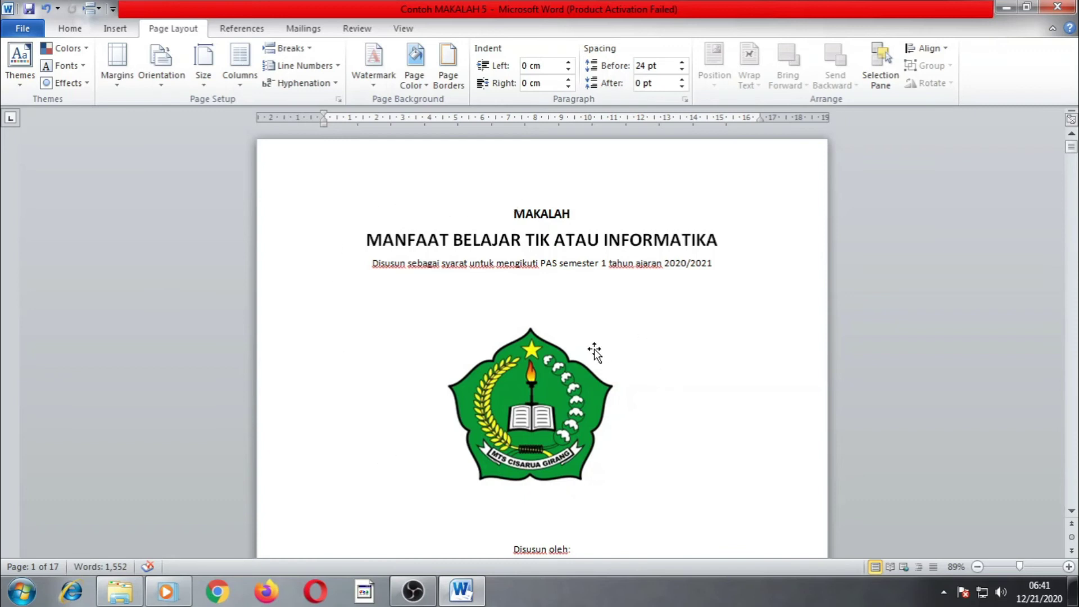
pyautogui.scroll(-7, 610, 356)
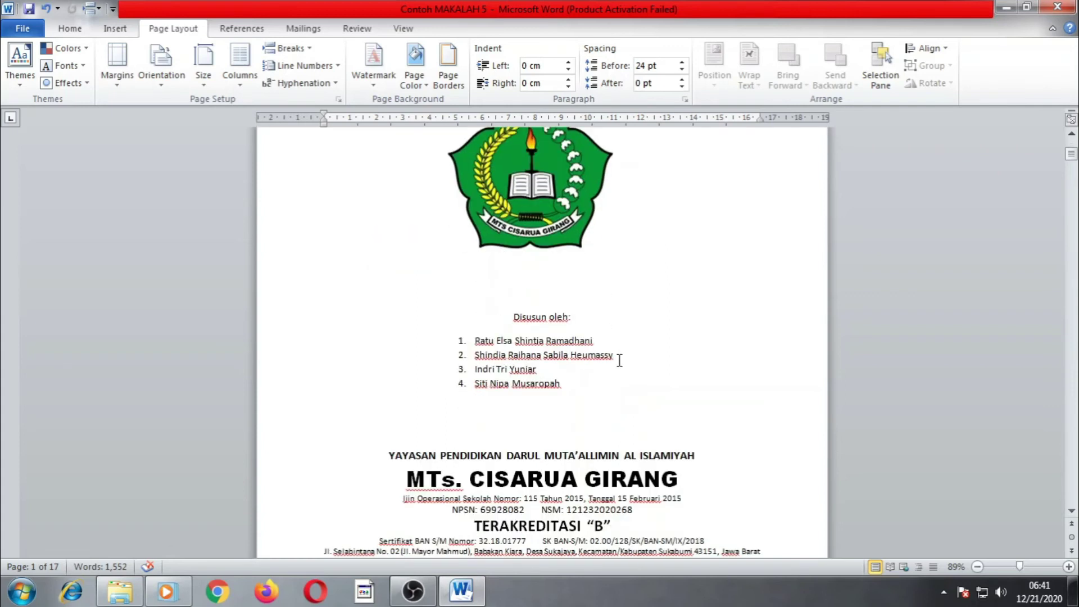
pyautogui.scroll(-3, 619, 361)
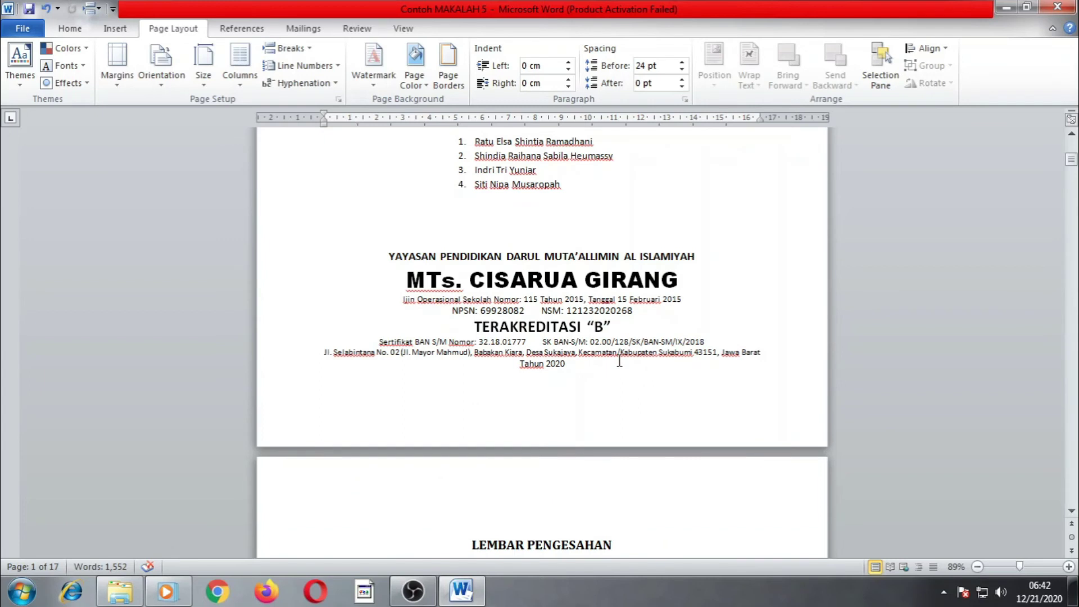
pyautogui.scroll(10, 620, 360)
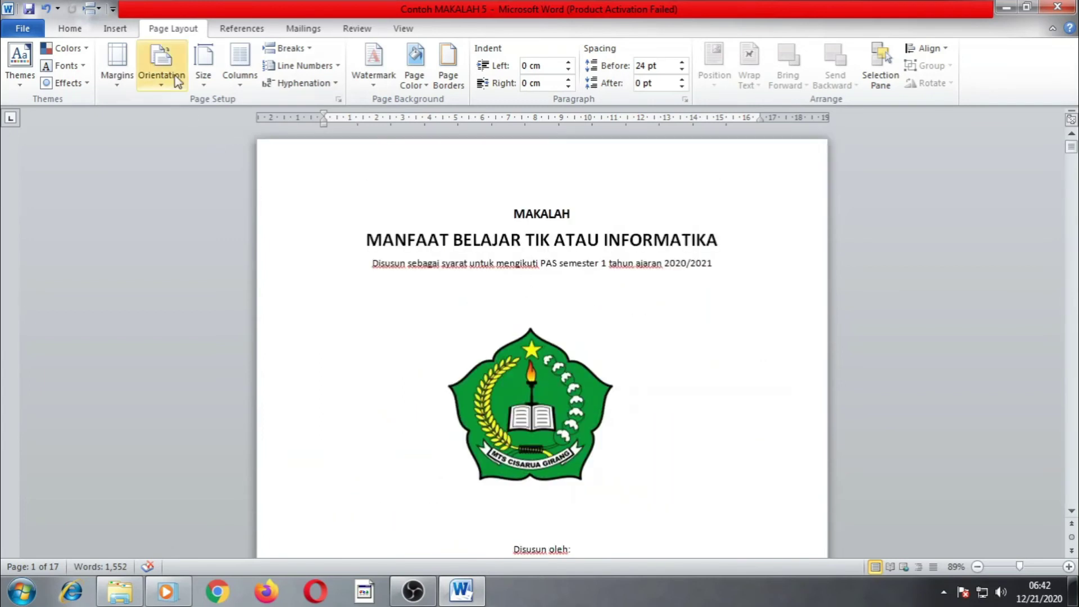
pyautogui.click(119, 74)
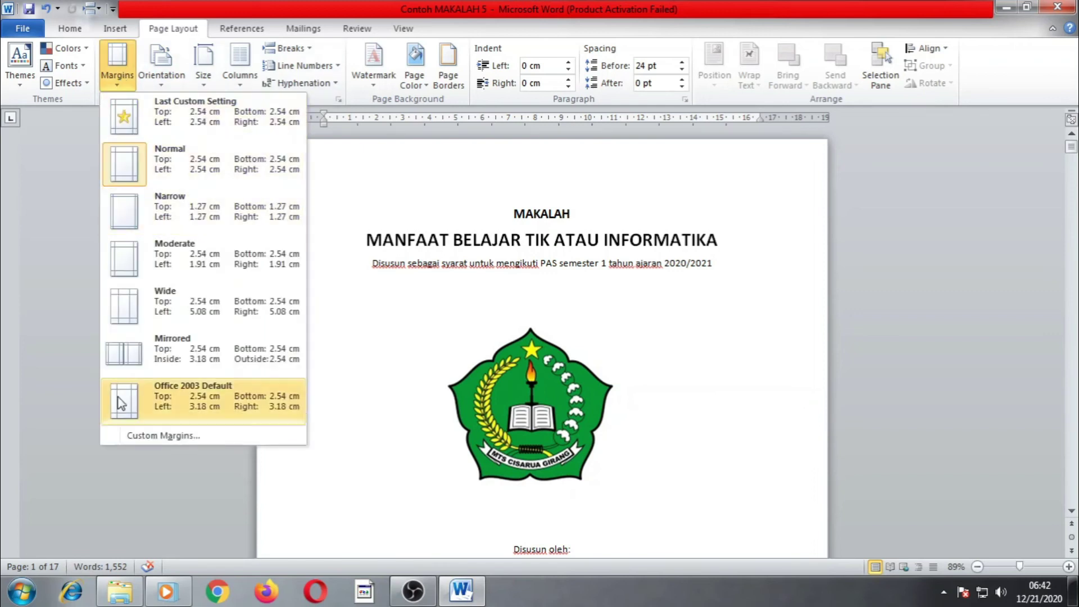
pyautogui.click(165, 437)
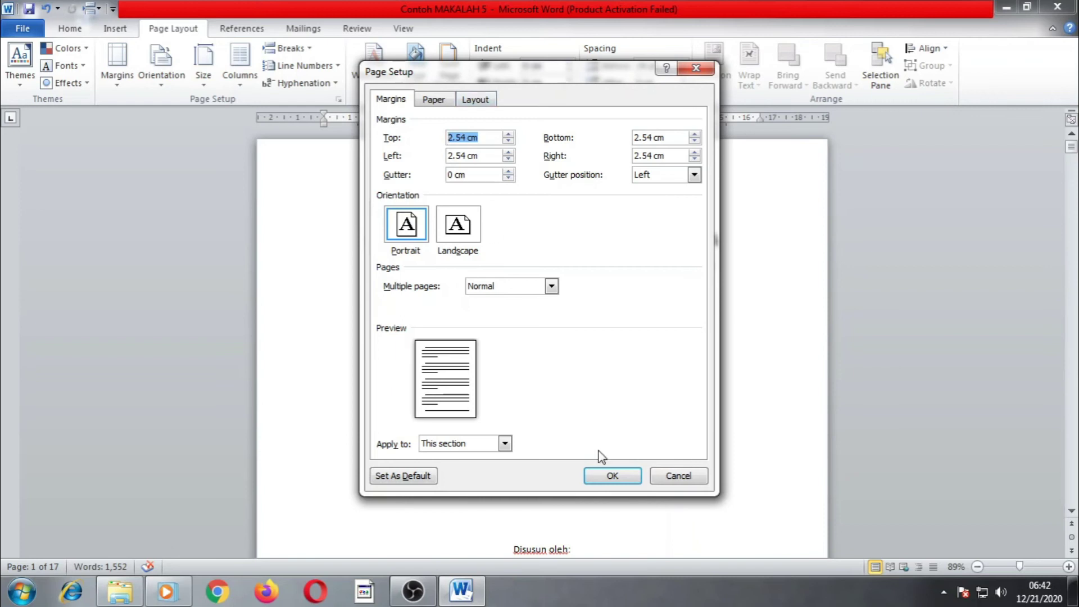
pyautogui.click(615, 478)
# Open the print settings and preview for the document, dismissing the Windows colour scheme prompt.
pyautogui.scroll(6, 585, 379)
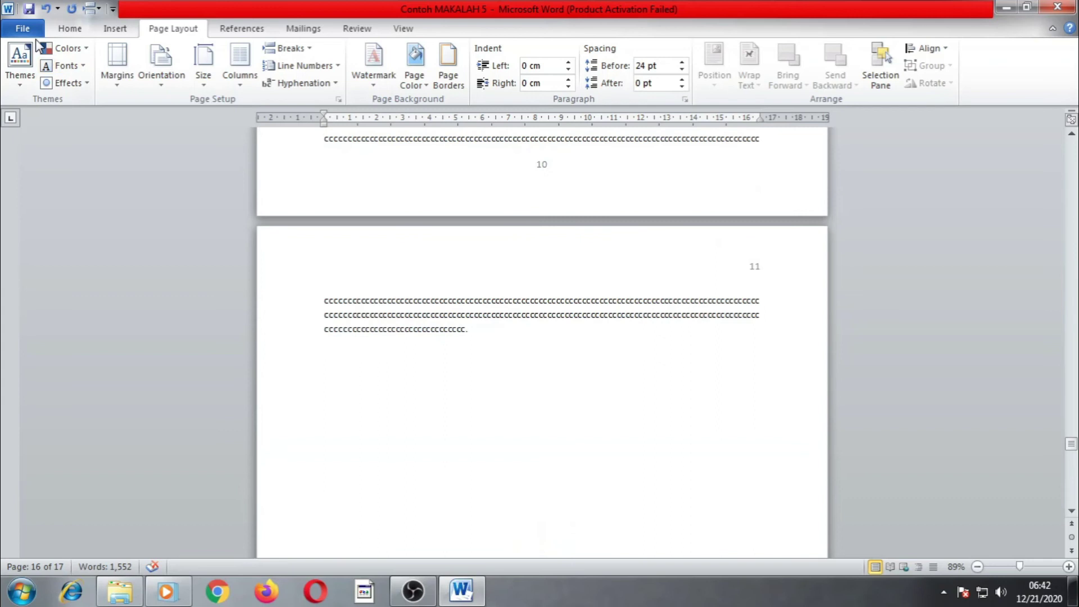
pyautogui.click(22, 28)
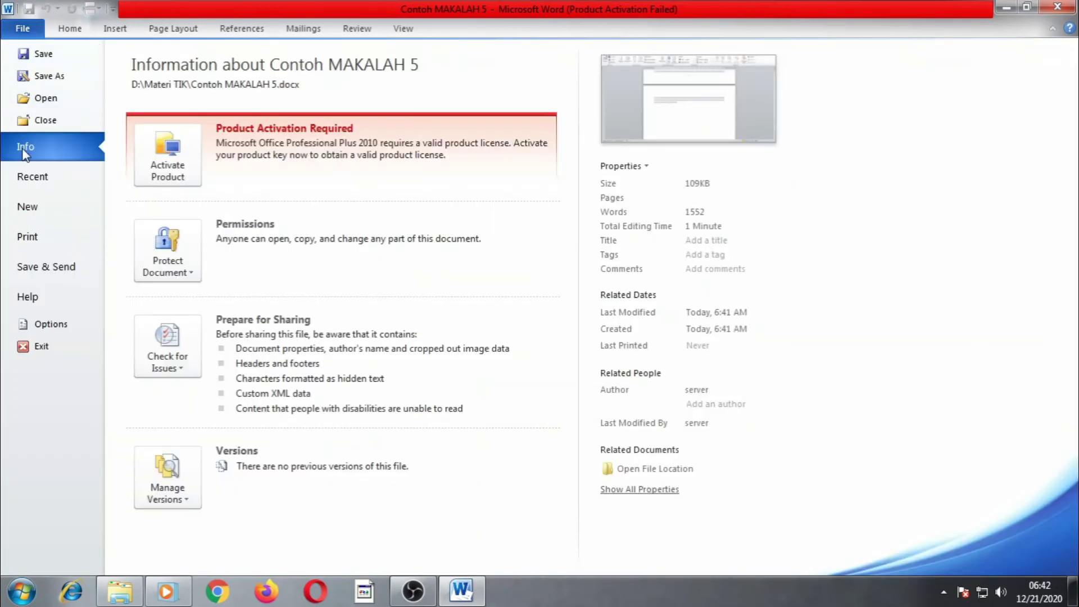
pyautogui.click(28, 236)
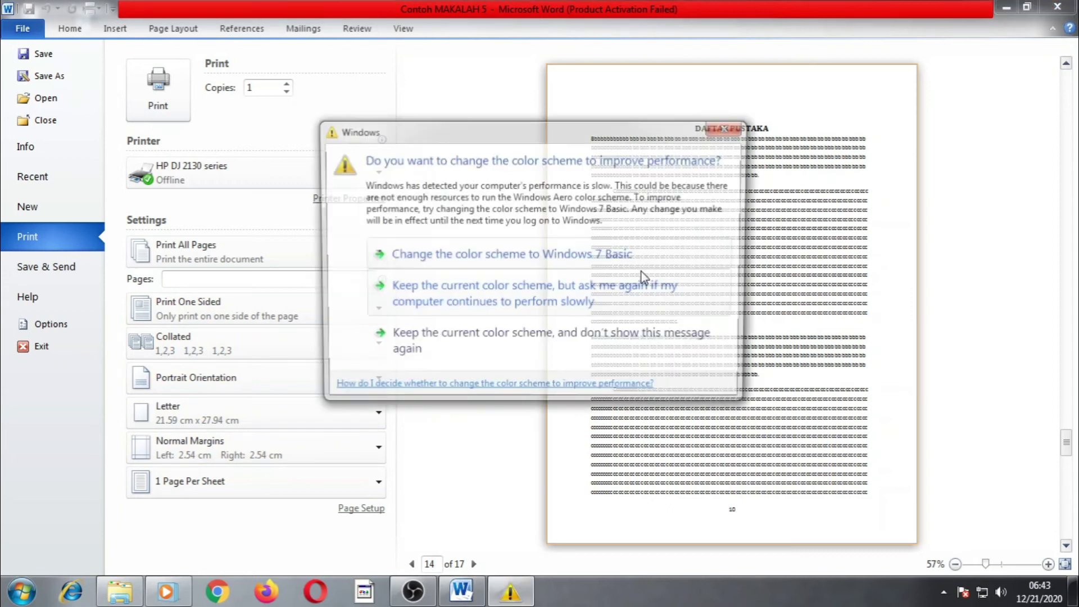
pyautogui.click(725, 129)
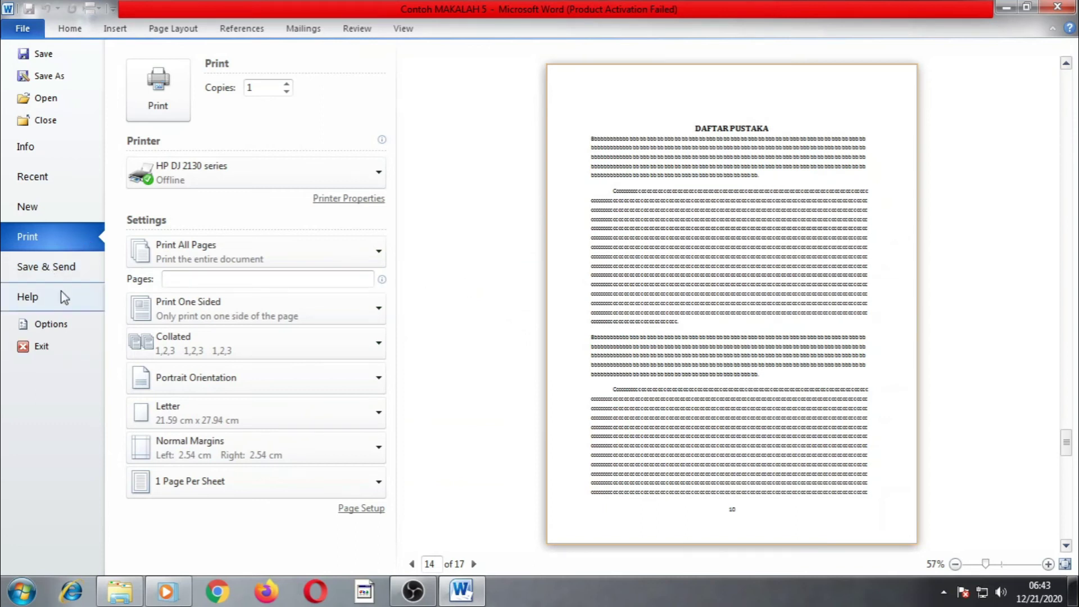
# Enable scaling content for A4 or 8.5 x 11" paper sizes in Word's advanced print options, and disable it again.
pyautogui.click(58, 331)
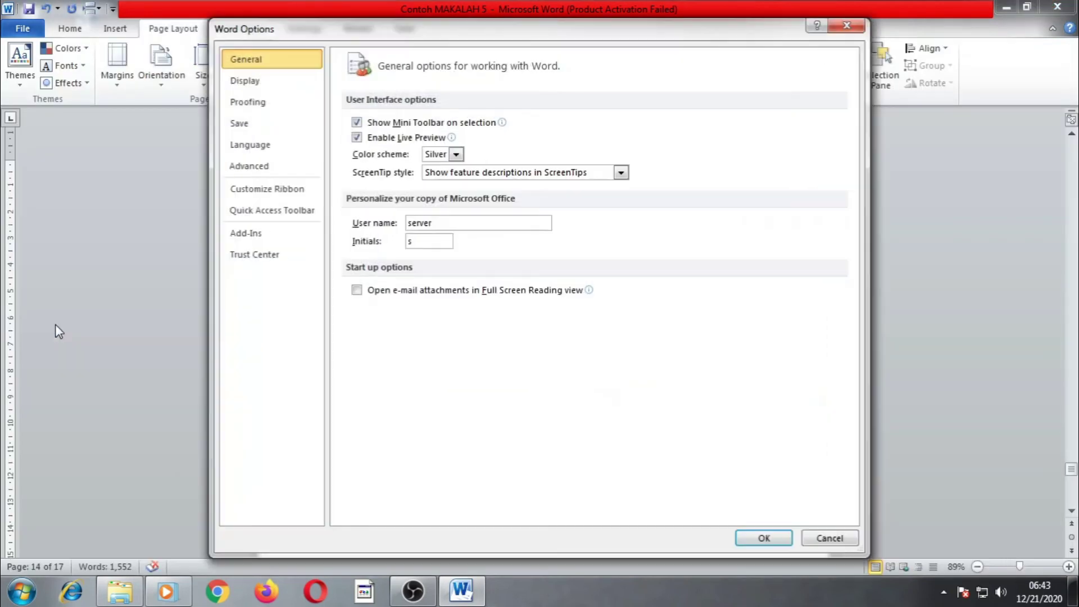
pyautogui.click(258, 169)
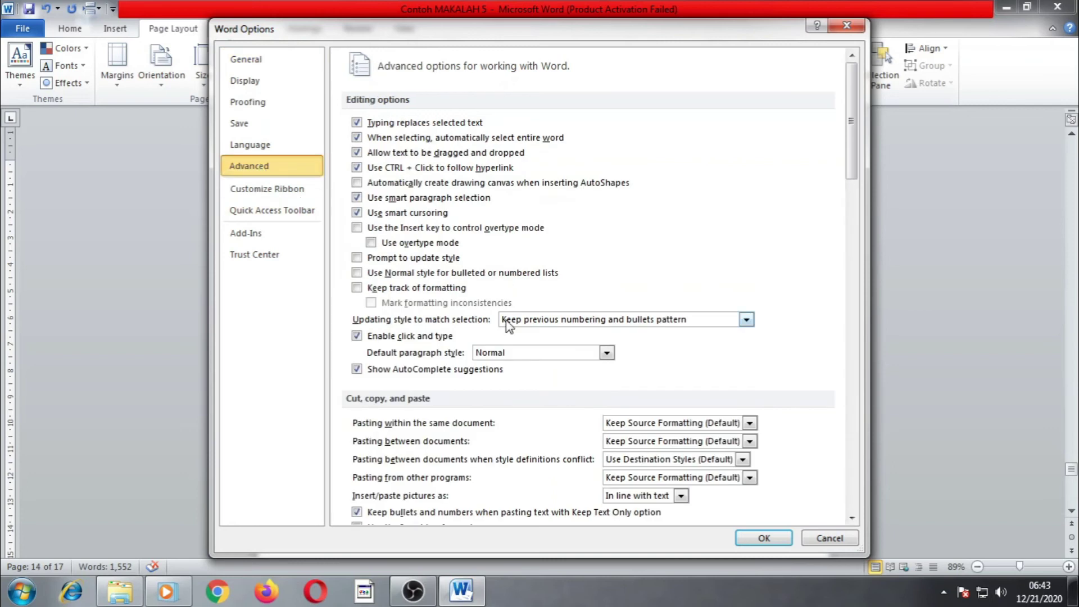
pyautogui.moveTo(852, 140); pyautogui.dragTo(864, 363)
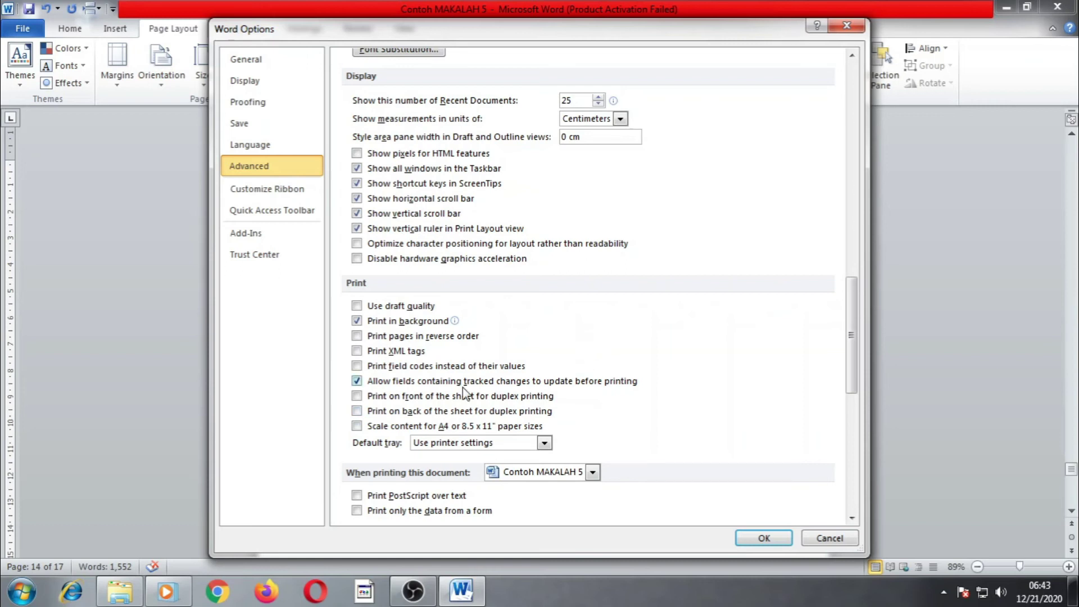
pyautogui.click(357, 426)
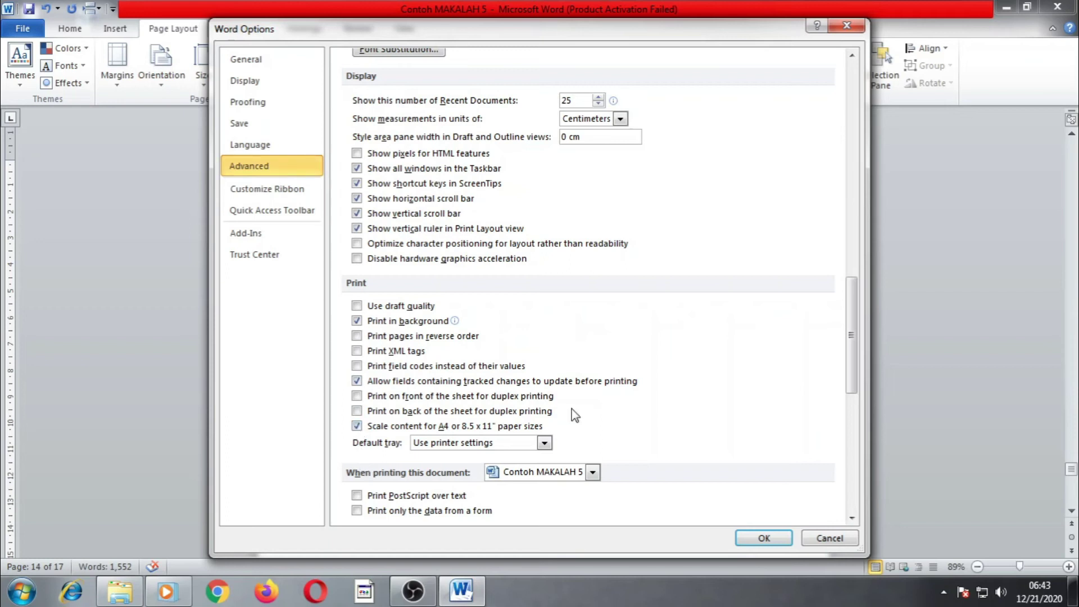
pyautogui.click(356, 426)
pyautogui.click(763, 538)
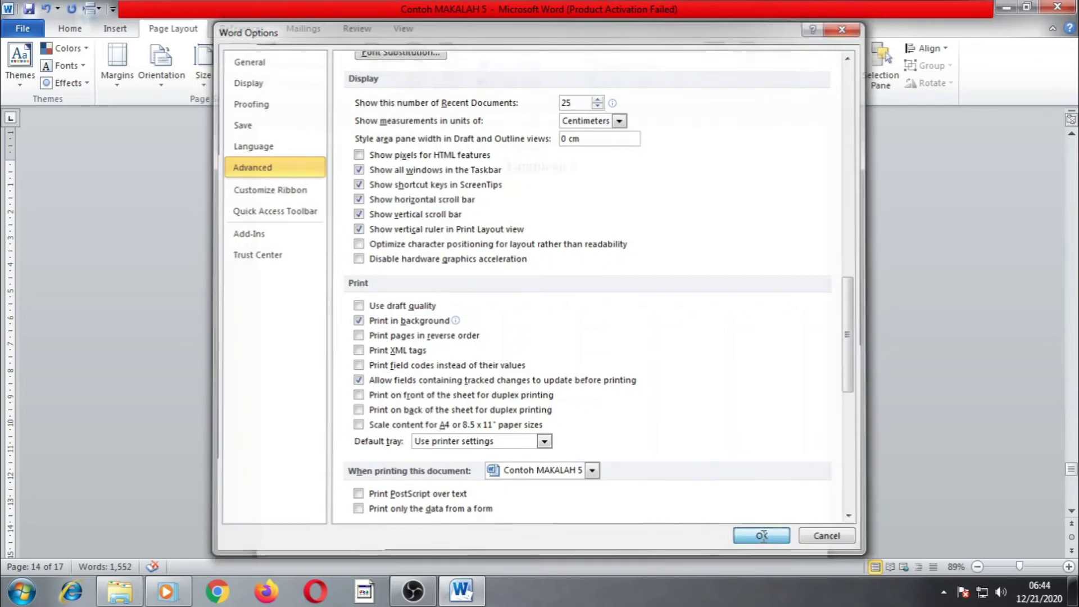
# Go back to the cover page and open its print preview, closing the Windows colour scheme prompt.
pyautogui.scroll(8, 632, 386)
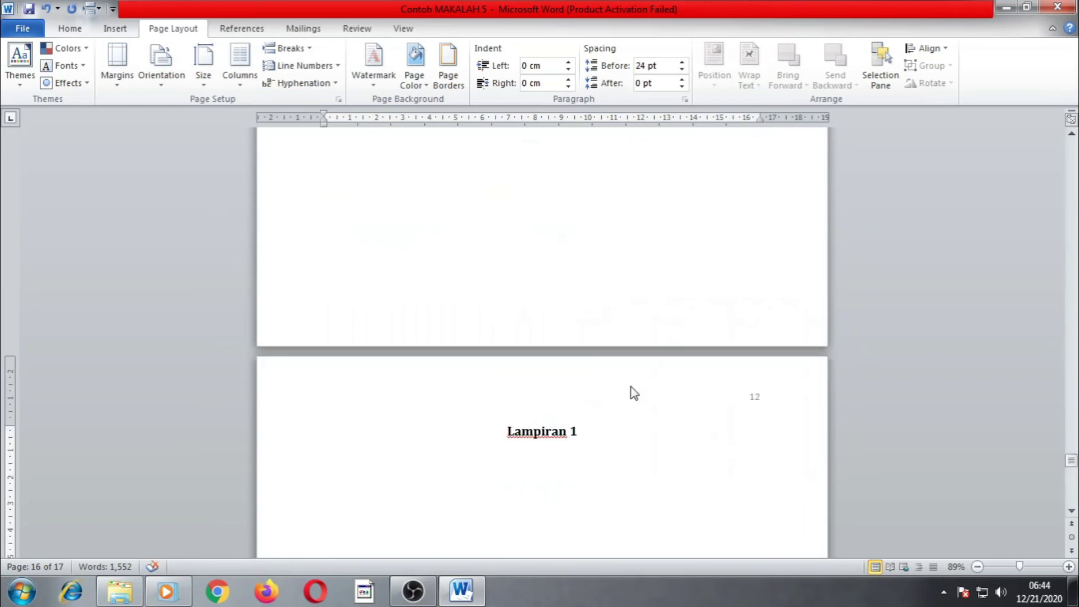
pyautogui.scroll(5, 631, 386)
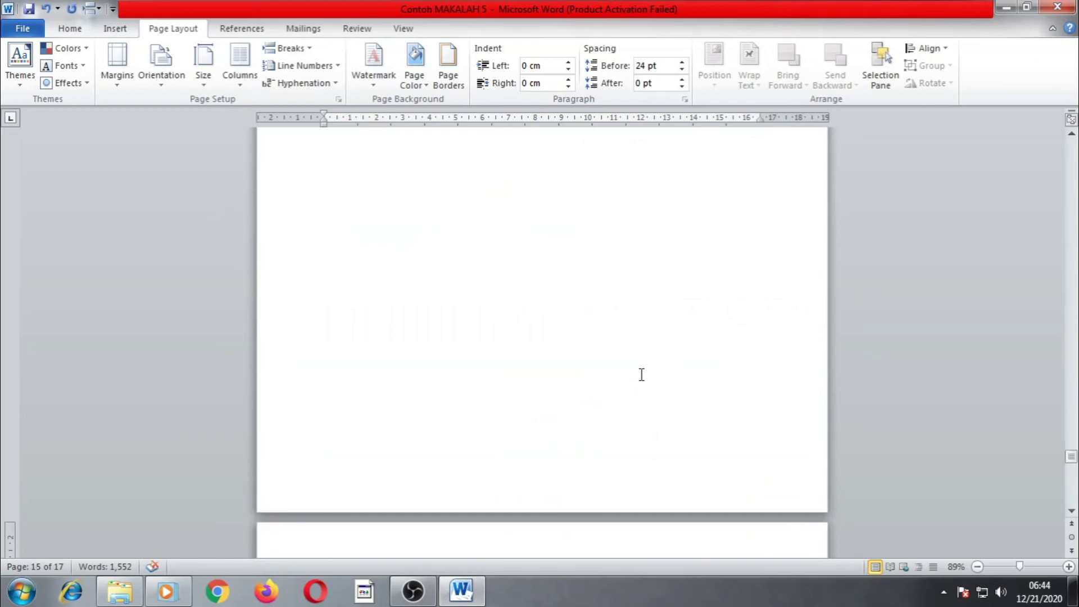
pyautogui.moveTo(1071, 458); pyautogui.dragTo(1072, 150)
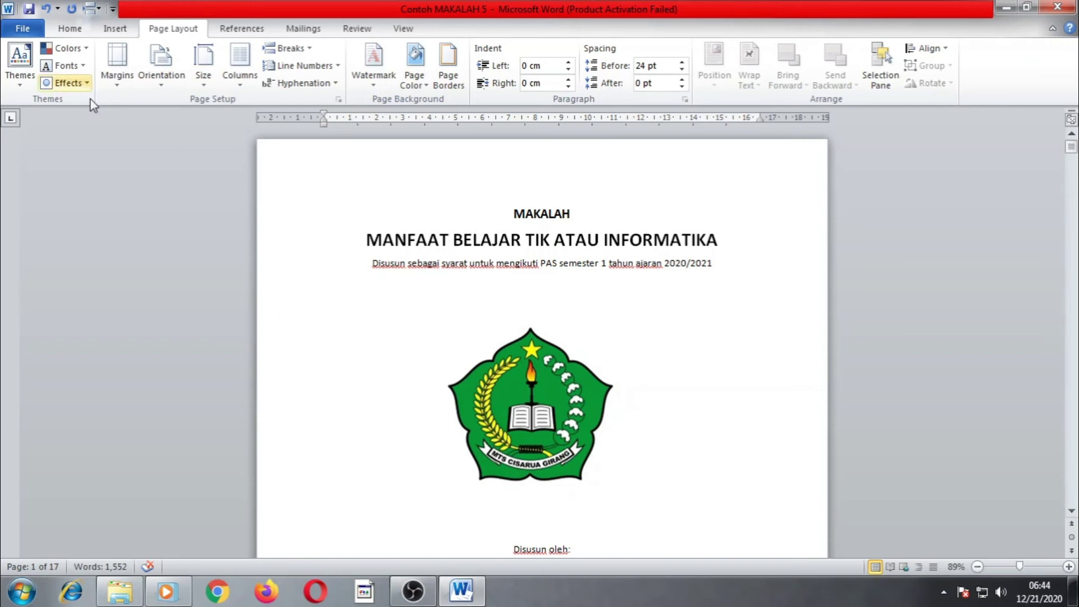
pyautogui.click(28, 31)
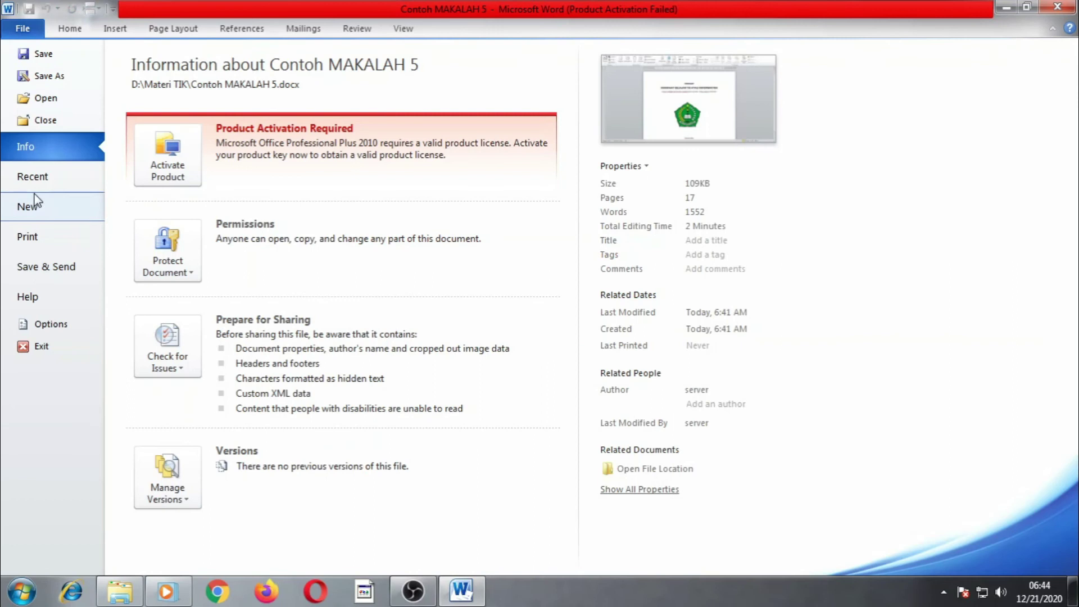
pyautogui.click(43, 238)
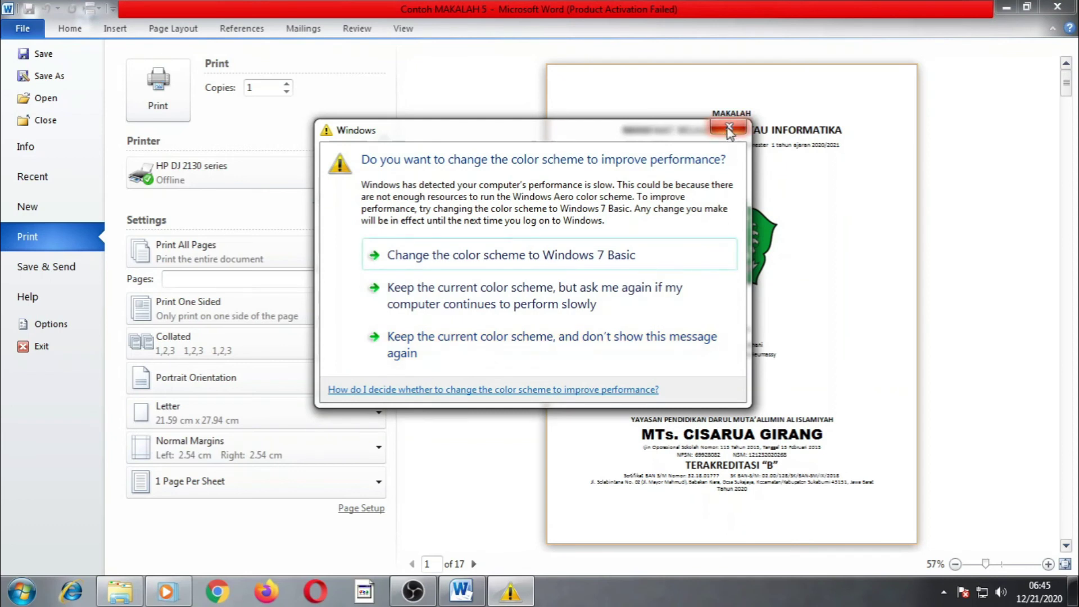
pyautogui.click(729, 128)
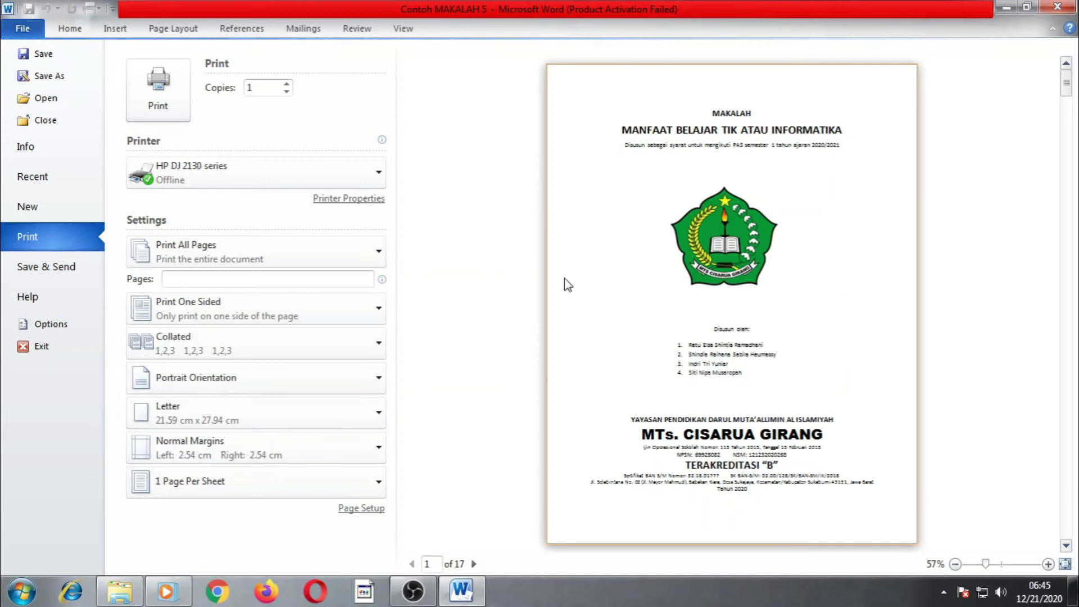
# Try a custom print range of pages 3,10, and clear the range to print all pages.
pyautogui.click(286, 280)
pyautogui.write('3')
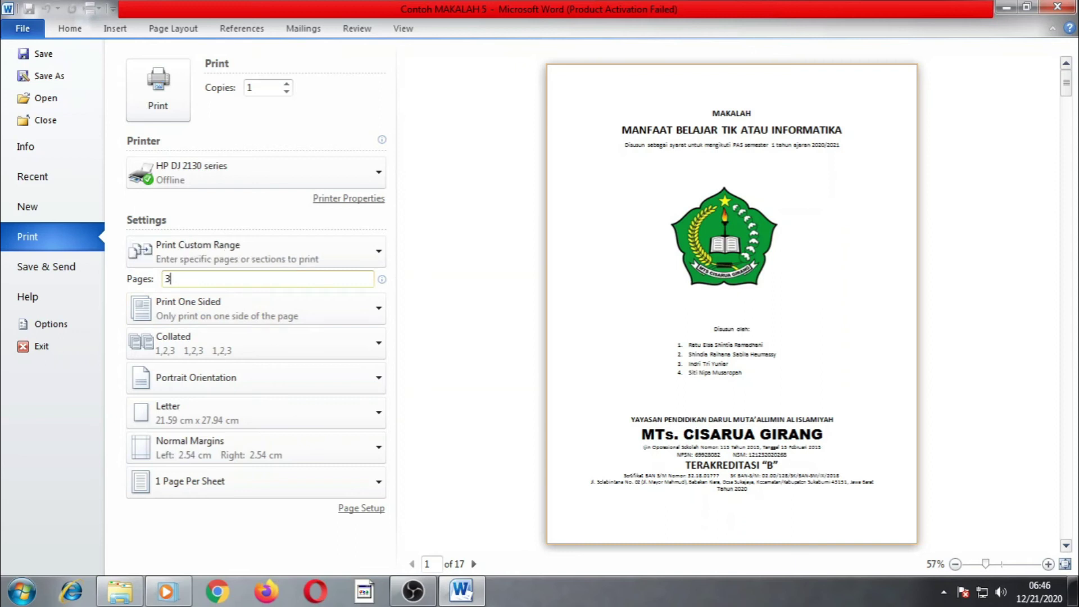
pyautogui.write(',10')
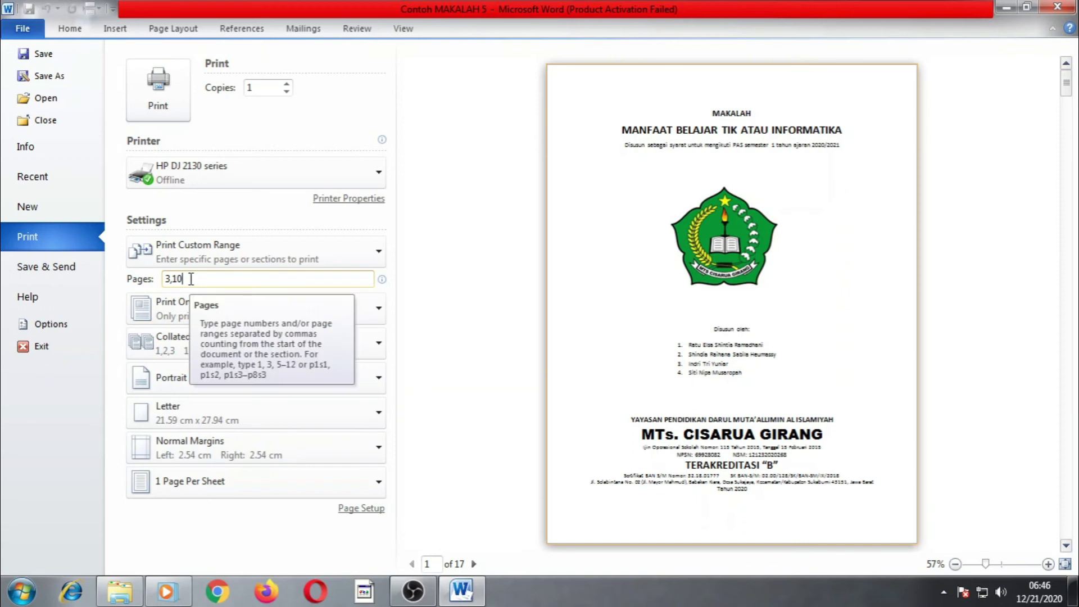
pyautogui.press('BackSpace')
pyautogui.press('BackSpace')
pyautogui.press('BackSpace')
pyautogui.press('BackSpace')
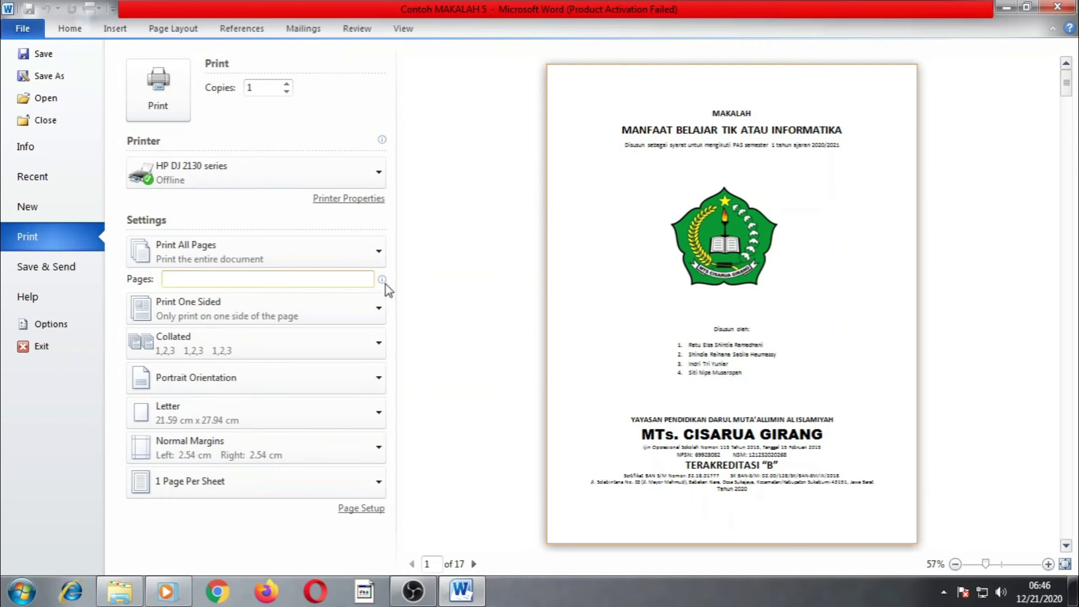
# Dismiss the Windows colour scheme prompt and preview page 2 of the document.
pyautogui.moveTo(383, 284)
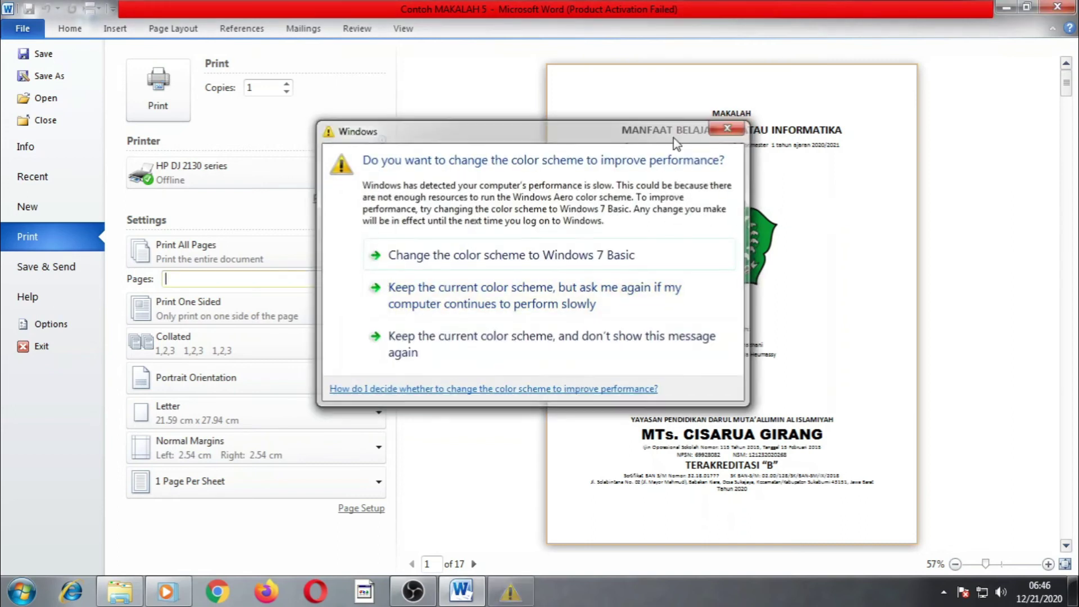
pyautogui.click(727, 128)
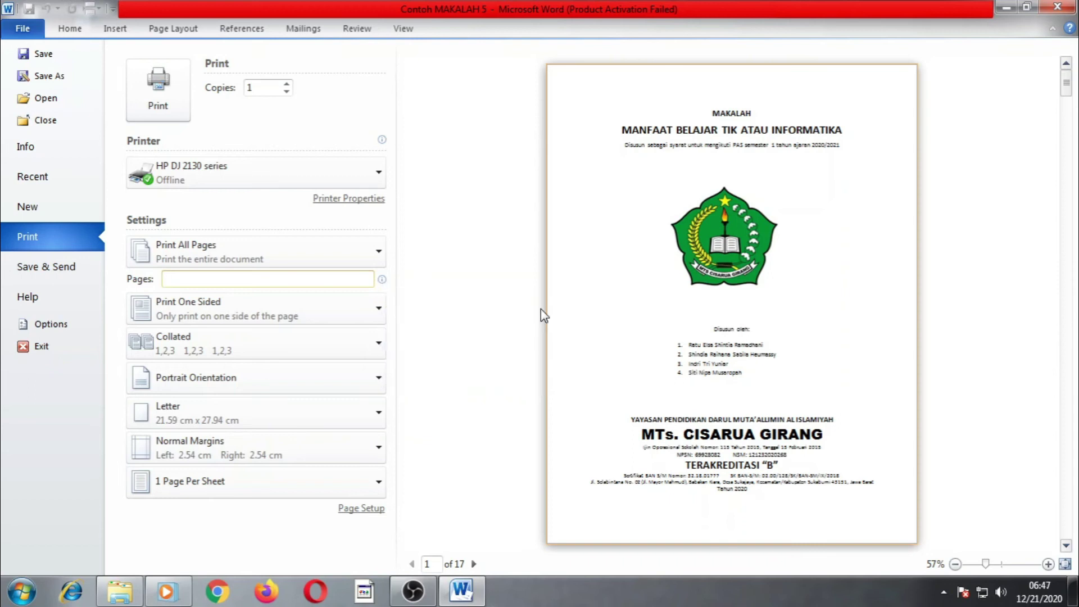
pyautogui.click(473, 564)
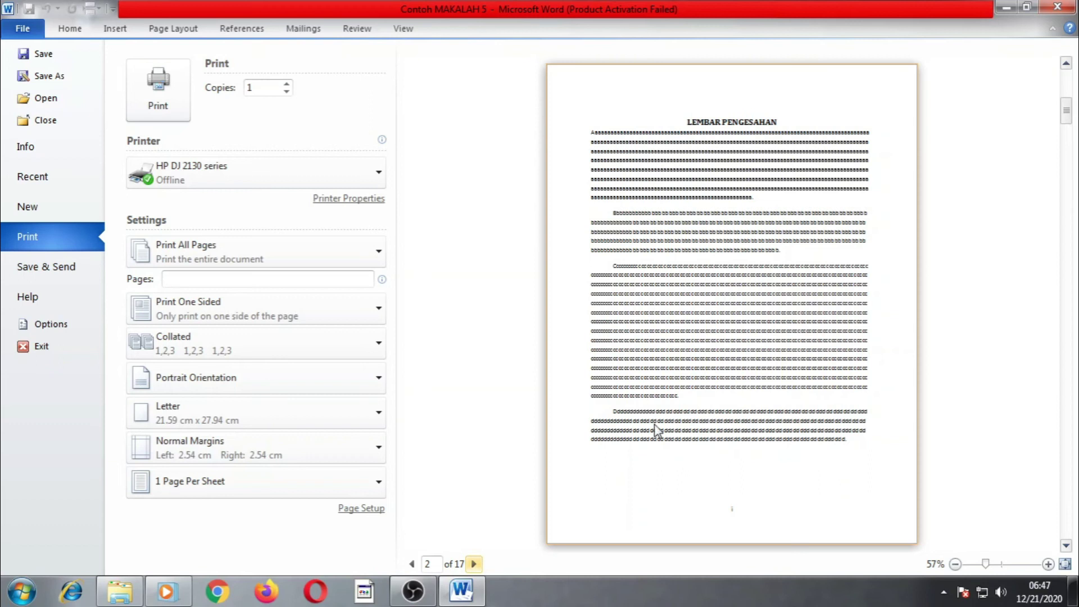
# Try the custom print range p1s1, and clear it to print all pages again.
pyautogui.click(242, 279)
pyautogui.write('p')
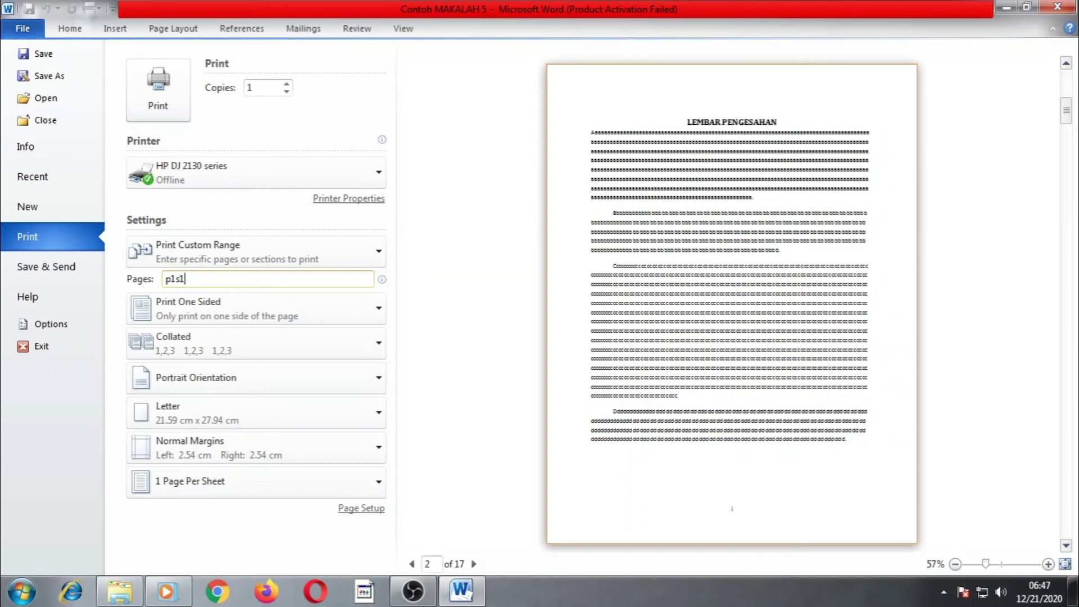
pyautogui.press('BackSpace')
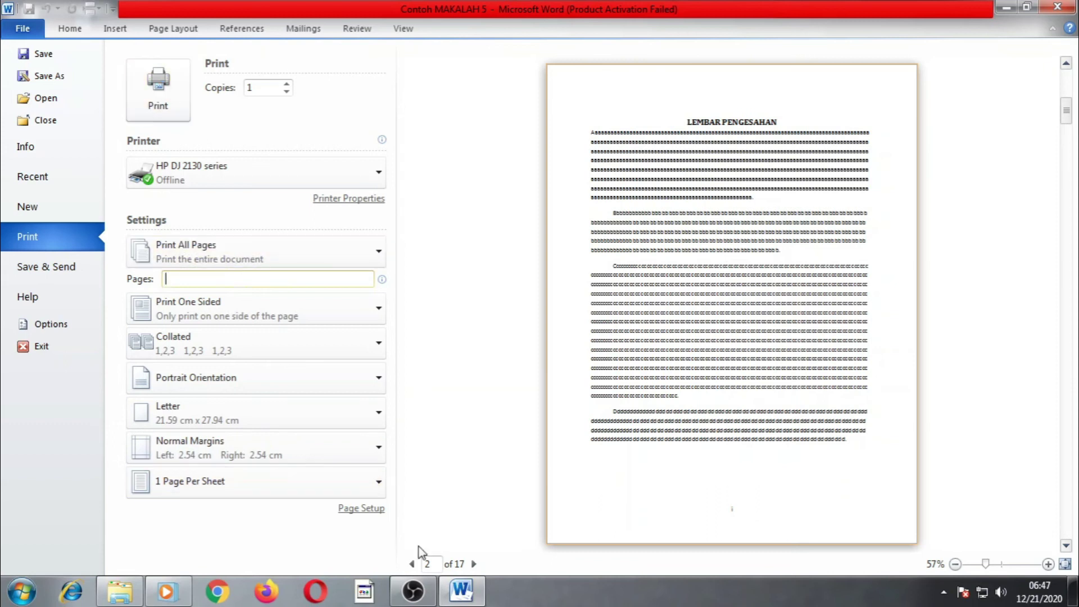
# Examine the page numbering in the print preview from page 2 through page 12, closing the Windows colour scheme prompt.
pyautogui.click(474, 565)
pyautogui.click(473, 565)
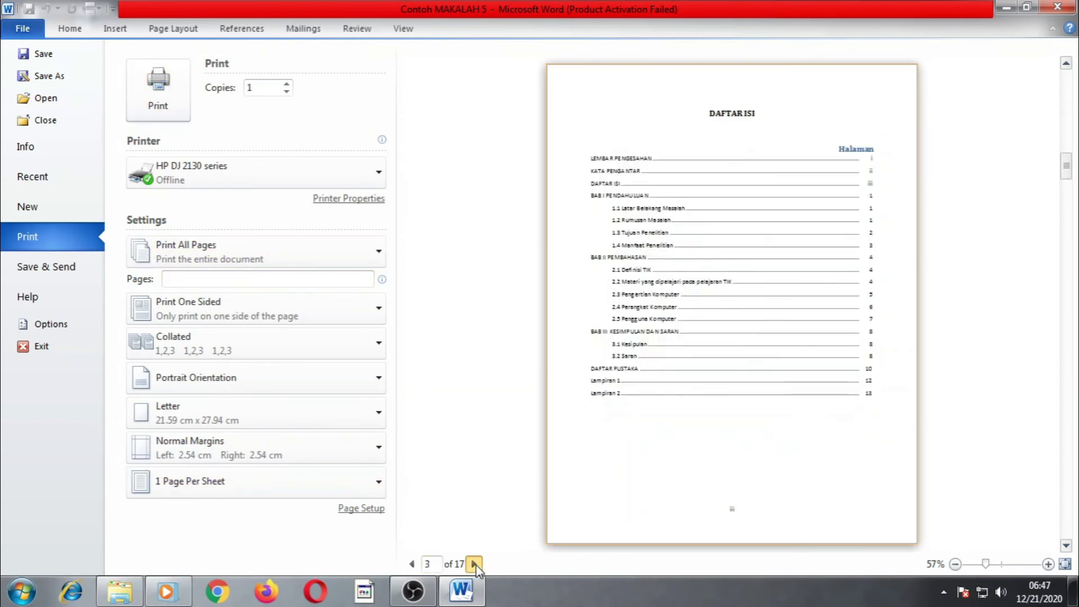
pyautogui.click(474, 565)
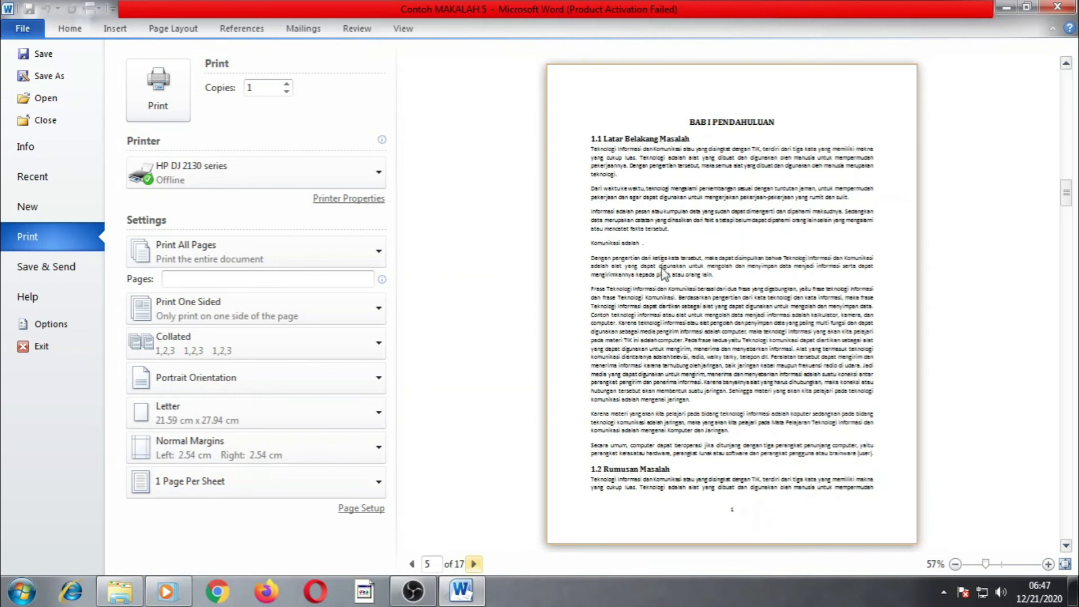
pyautogui.click(475, 565)
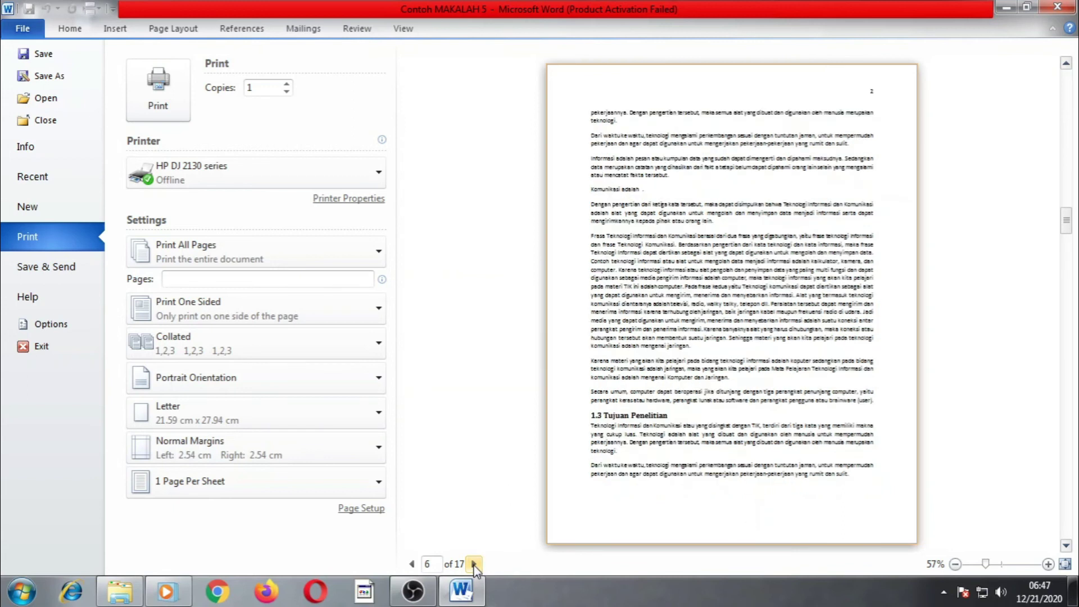
pyautogui.click(475, 565)
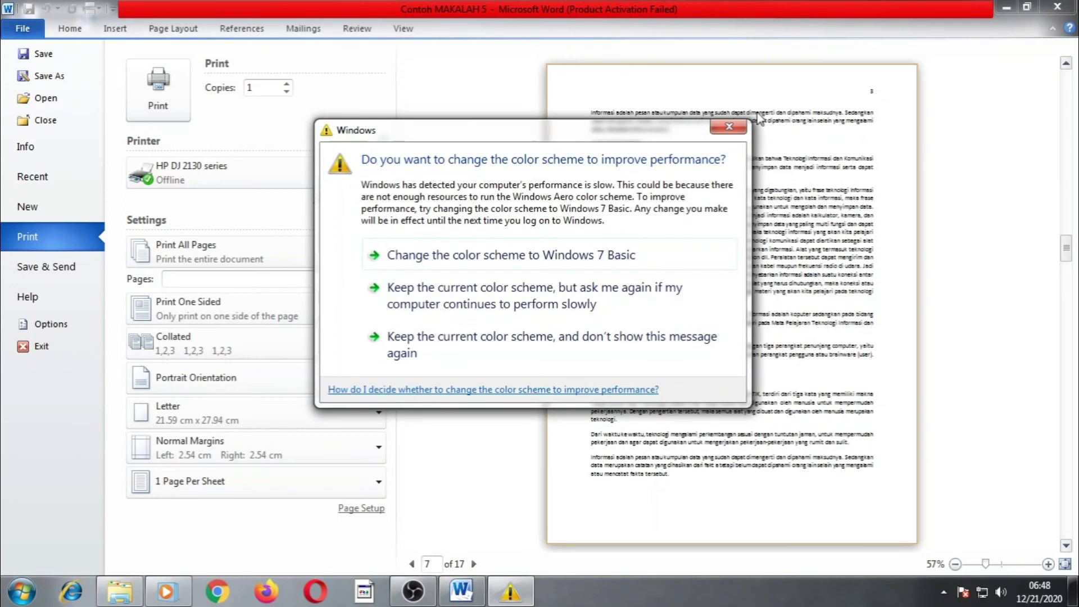
pyautogui.click(730, 129)
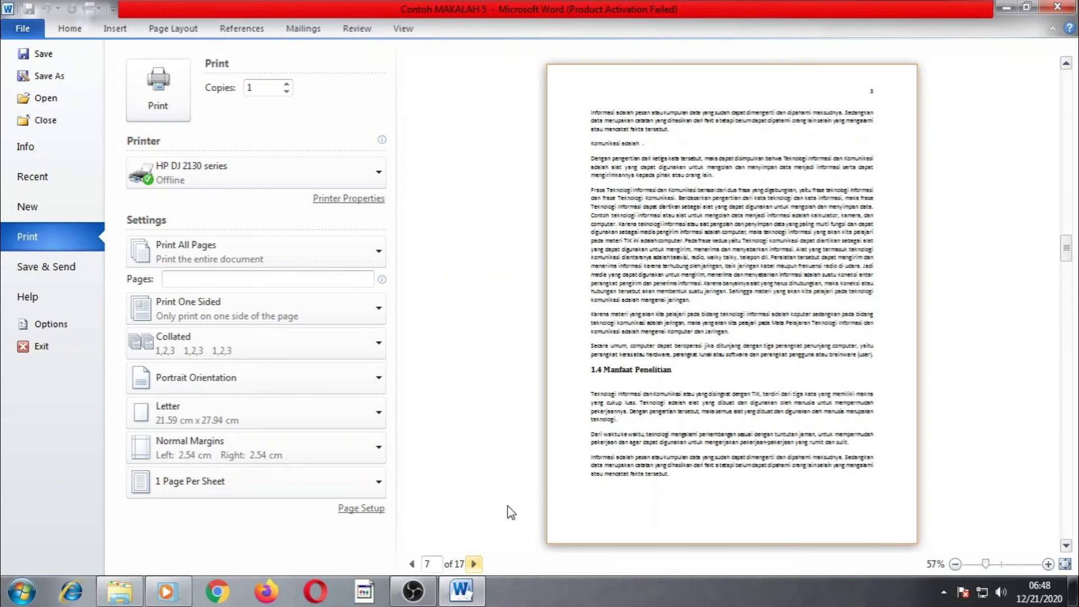
pyautogui.click(474, 564)
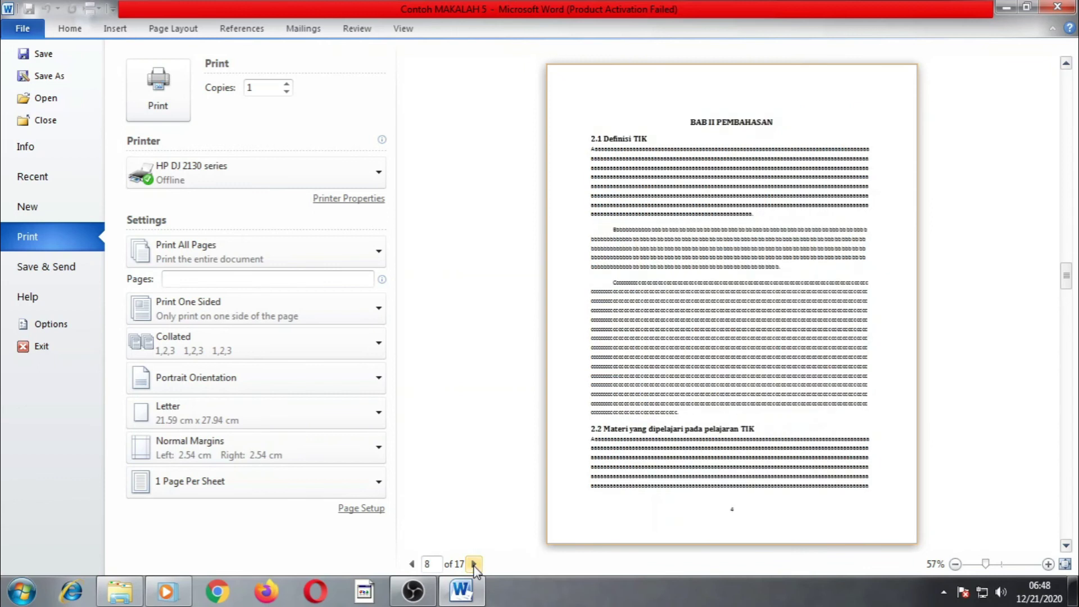
pyautogui.click(473, 564)
pyautogui.click(474, 564)
pyautogui.click(474, 564)
pyautogui.click(474, 564)
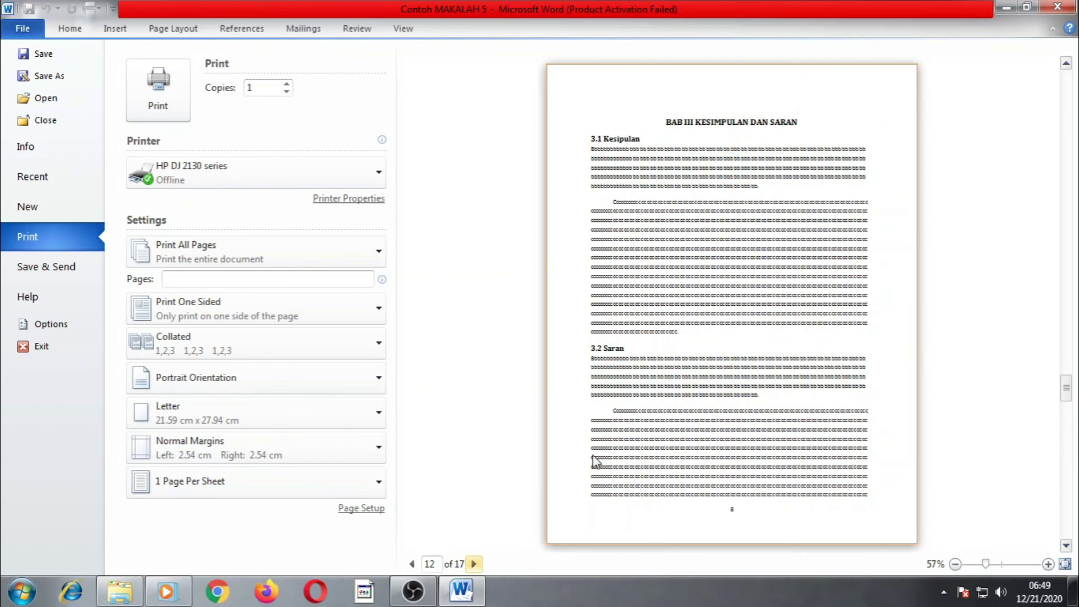
# Save the document and close the Windows colour scheme prompt.
pyautogui.click(50, 55)
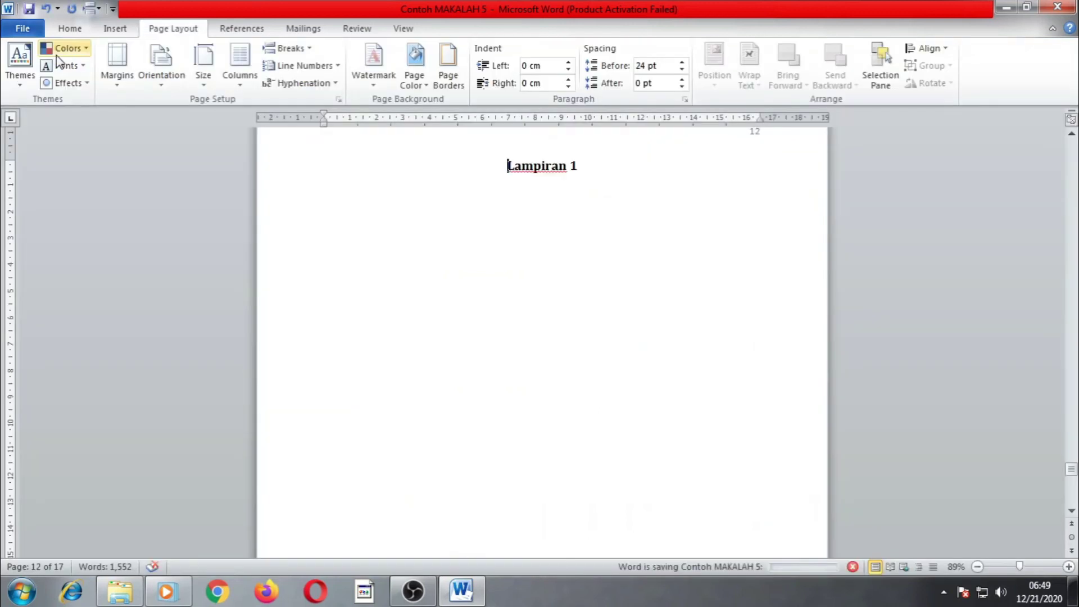
pyautogui.click(729, 129)
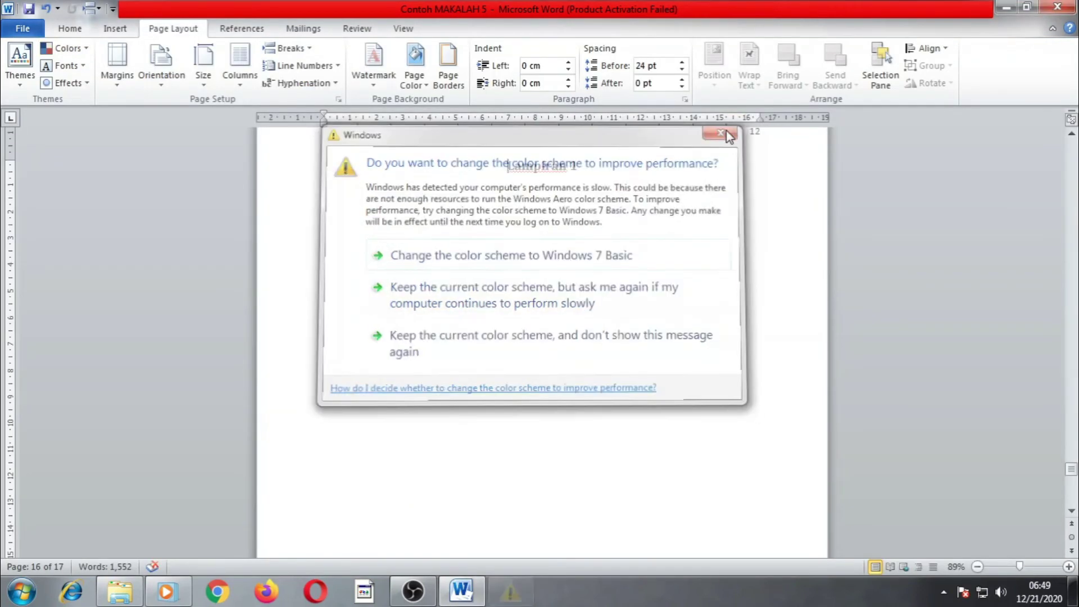
# Open the cover page's header area to inspect the section labels on the first two pages, and close it again.
pyautogui.scroll(5, 620, 389)
pyautogui.scroll(3, 626, 406)
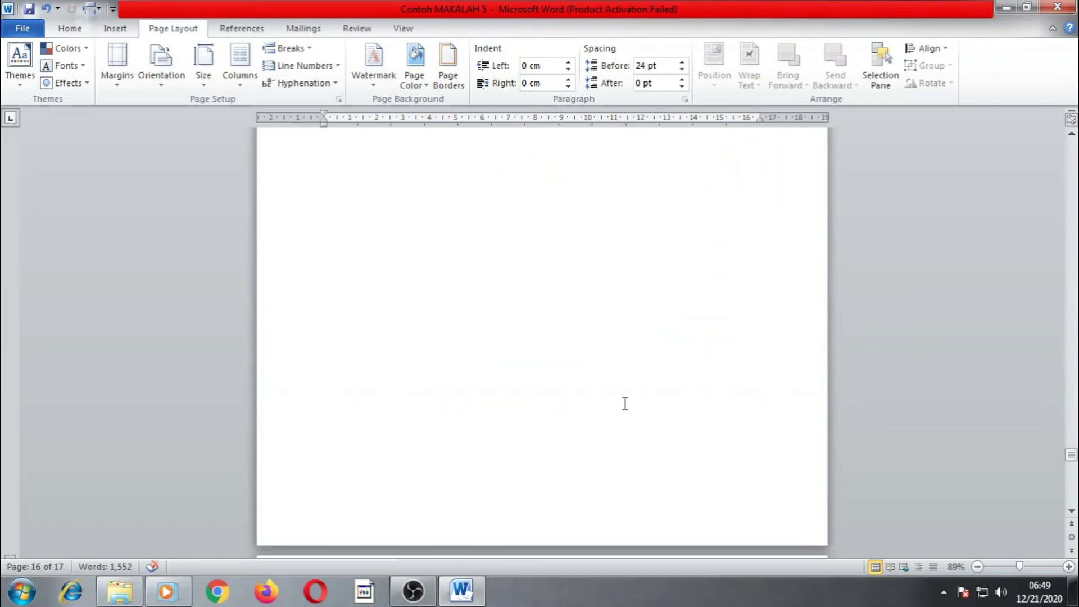
pyautogui.moveTo(1071, 462); pyautogui.dragTo(1076, 222)
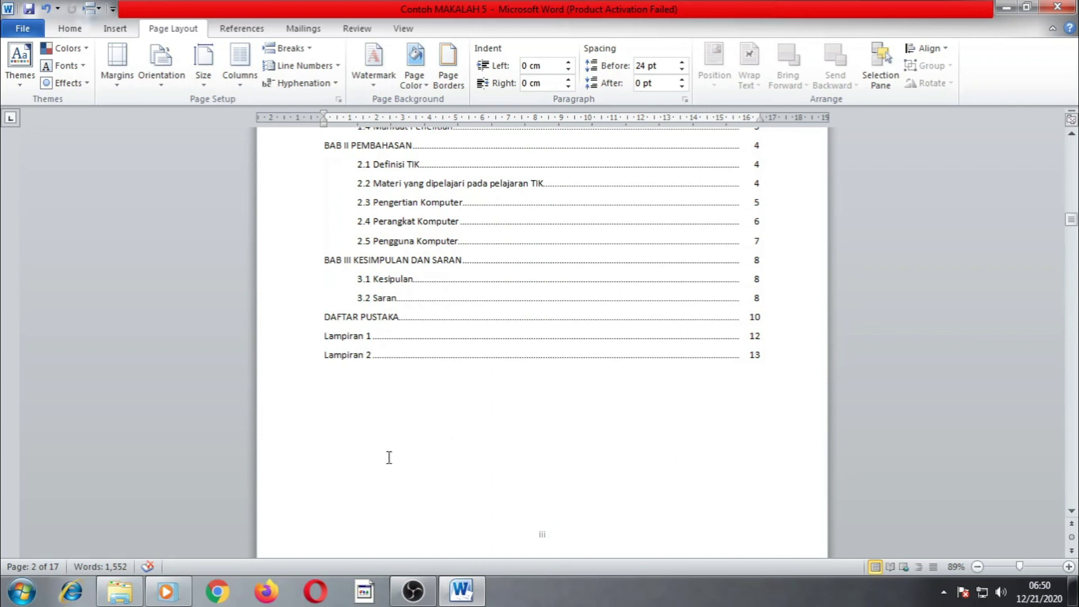
pyautogui.moveTo(1071, 220); pyautogui.dragTo(1072, 149)
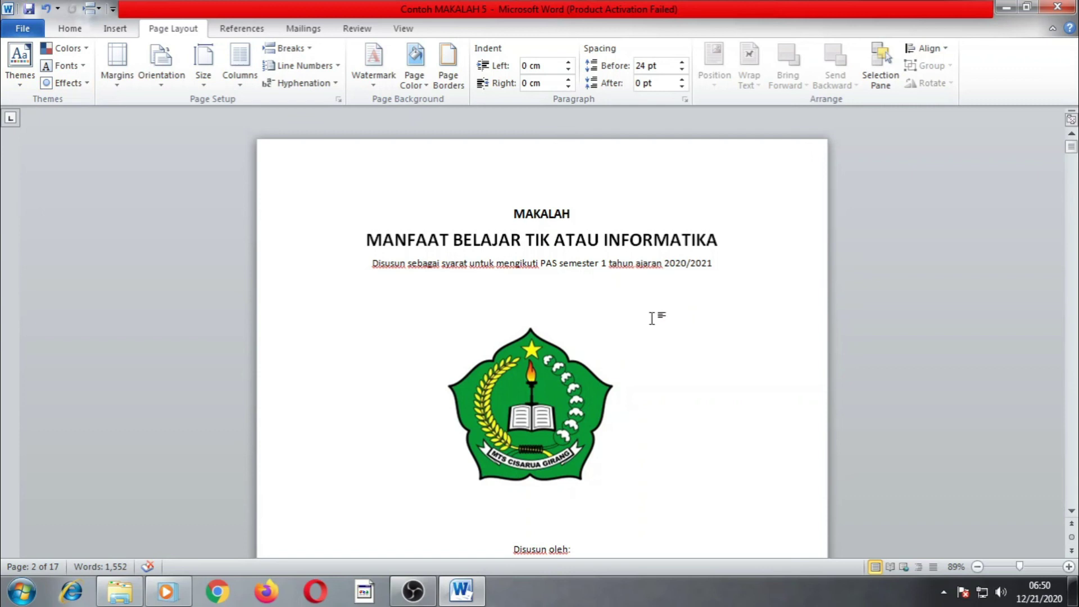
pyautogui.moveTo(1071, 148)
pyautogui.mouseDown()
pyautogui.moveTo(1070, 186)
pyautogui.moveTo(1073, 149)
pyautogui.mouseUp()
pyautogui.moveTo(1073, 155); pyautogui.dragTo(1077, 149)
pyautogui.doubleClick(444, 179)
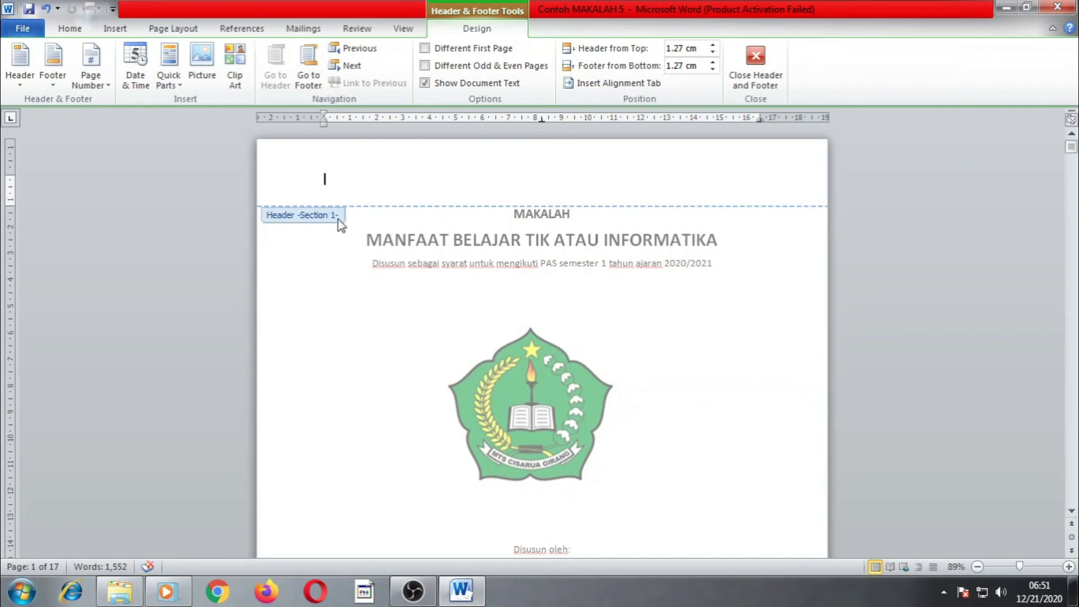
pyautogui.scroll(-5, 646, 341)
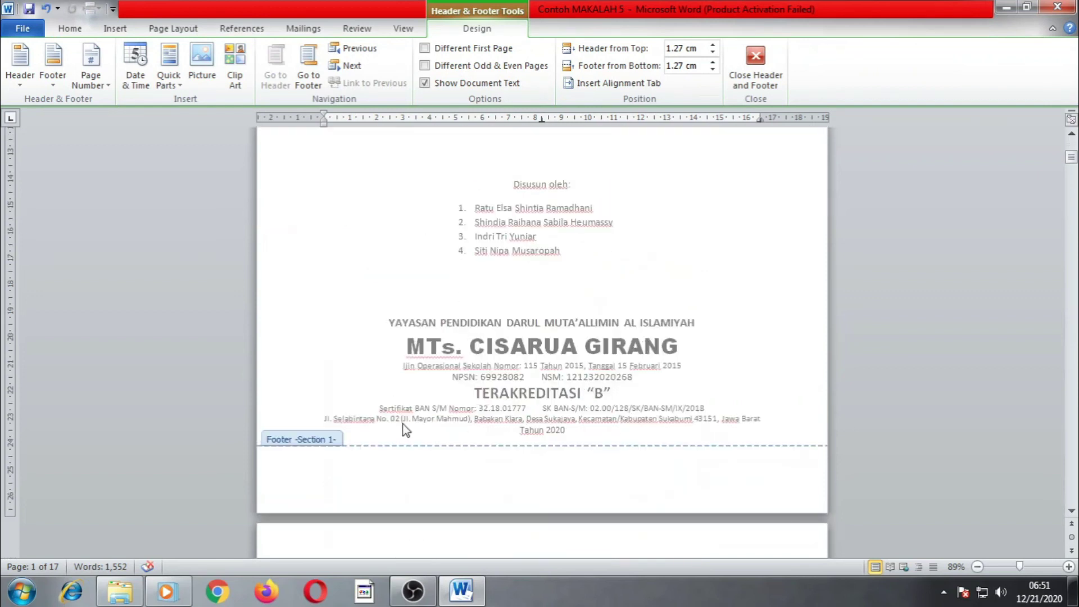
pyautogui.scroll(-5, 405, 429)
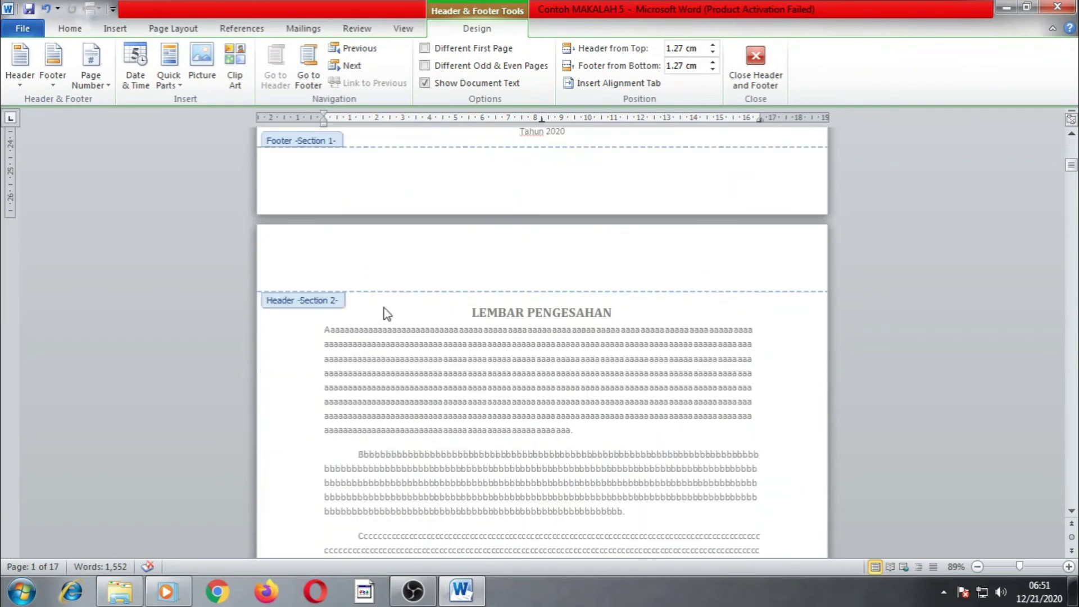
pyautogui.scroll(1, 437, 305)
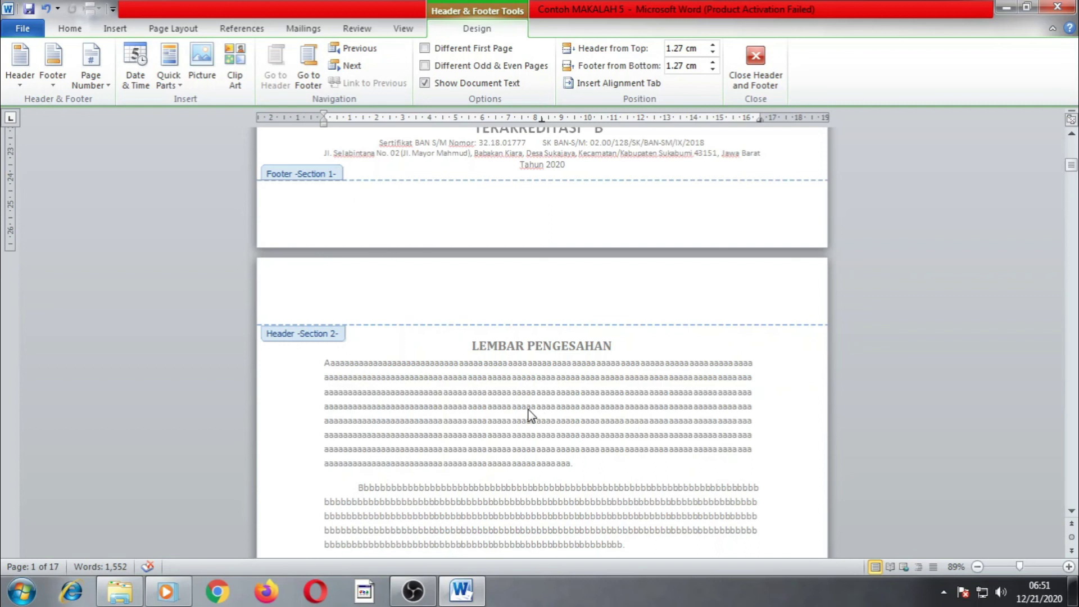
pyautogui.press('Escape')
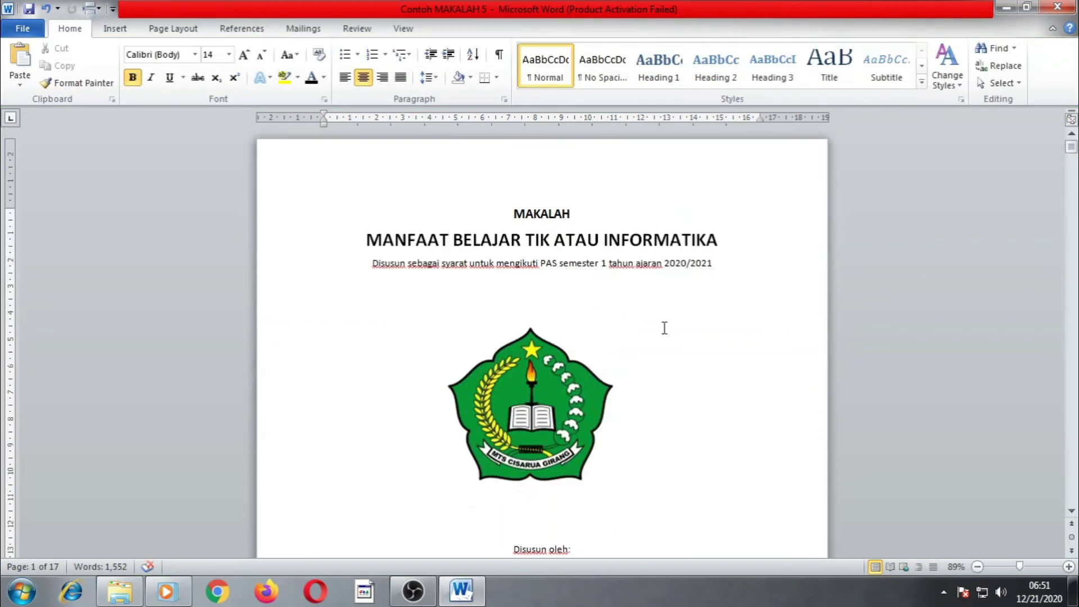
# Switch to Draft view and delete the section breaks throughout the document, including the one before DAFTAR PUSTAKA.
pyautogui.click(567, 239)
pyautogui.click(409, 32)
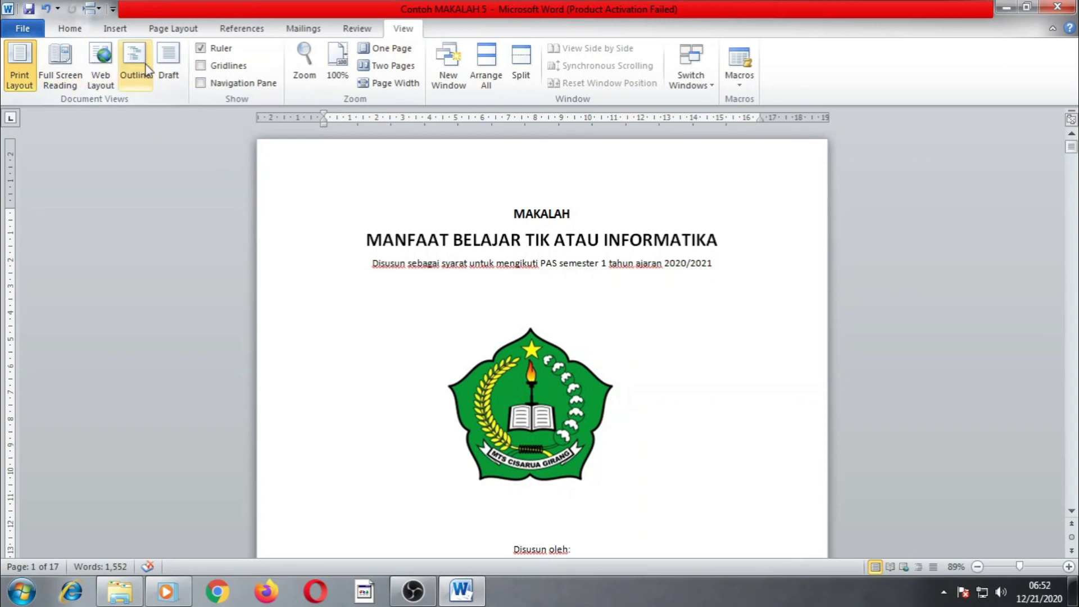
pyautogui.click(932, 565)
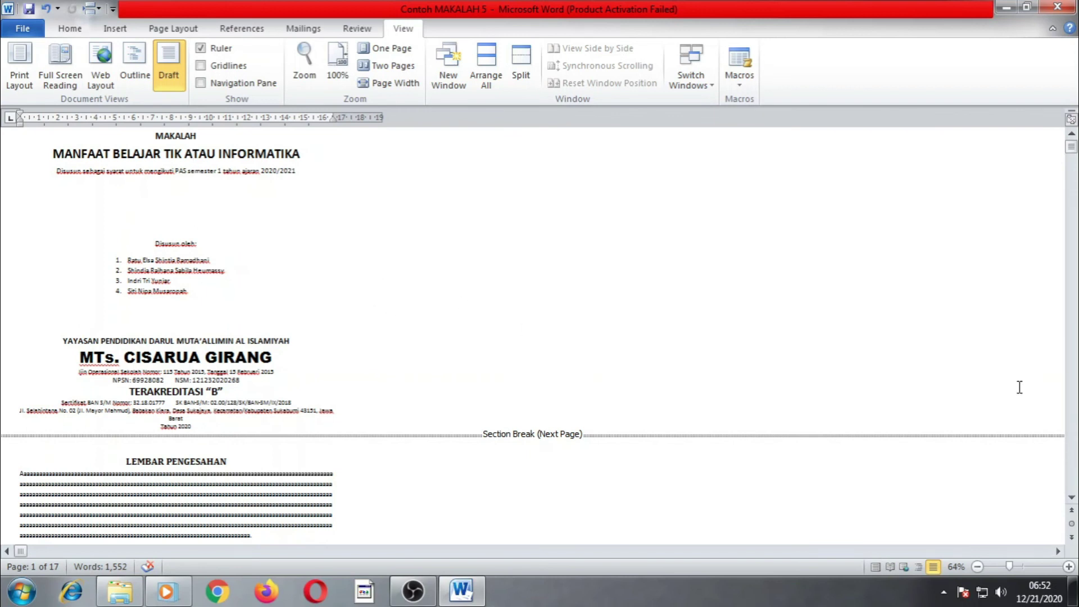
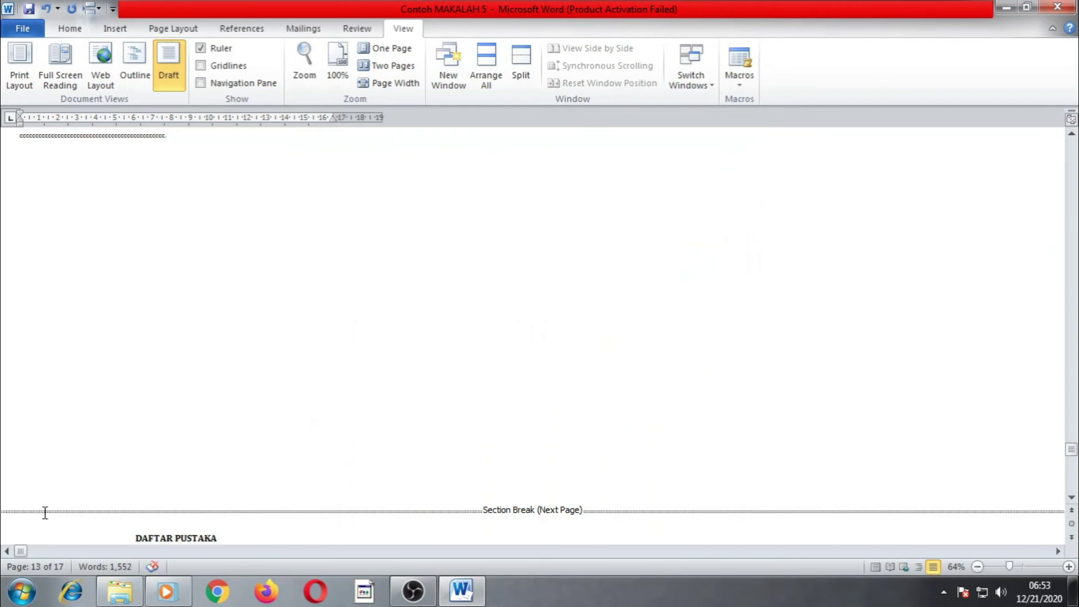
pyautogui.scroll(-1, 45, 513)
pyautogui.scroll(-15, 161, 378)
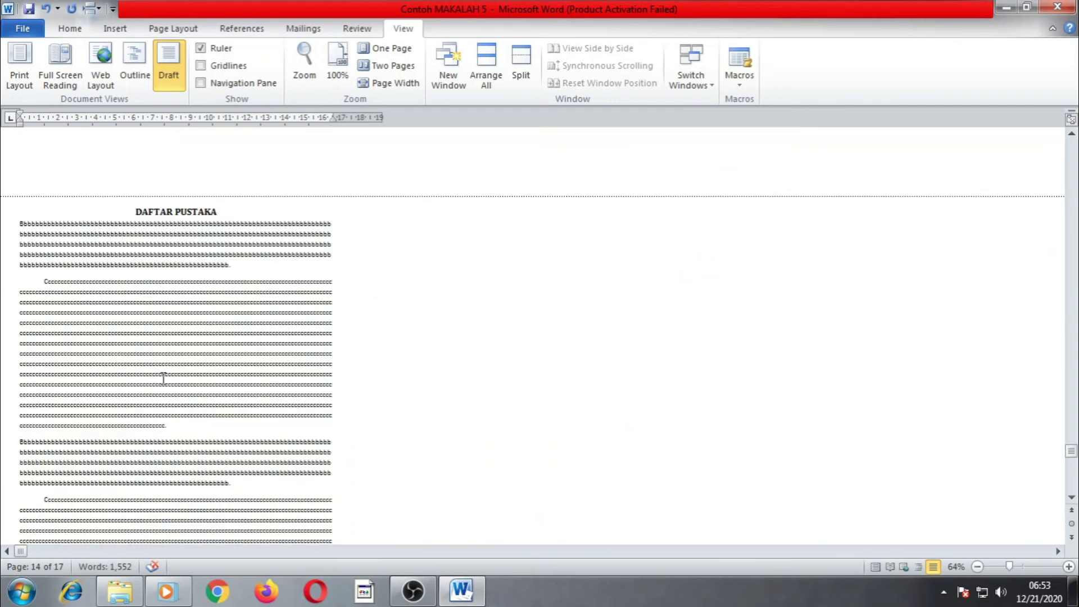
pyautogui.scroll(-5, 331, 425)
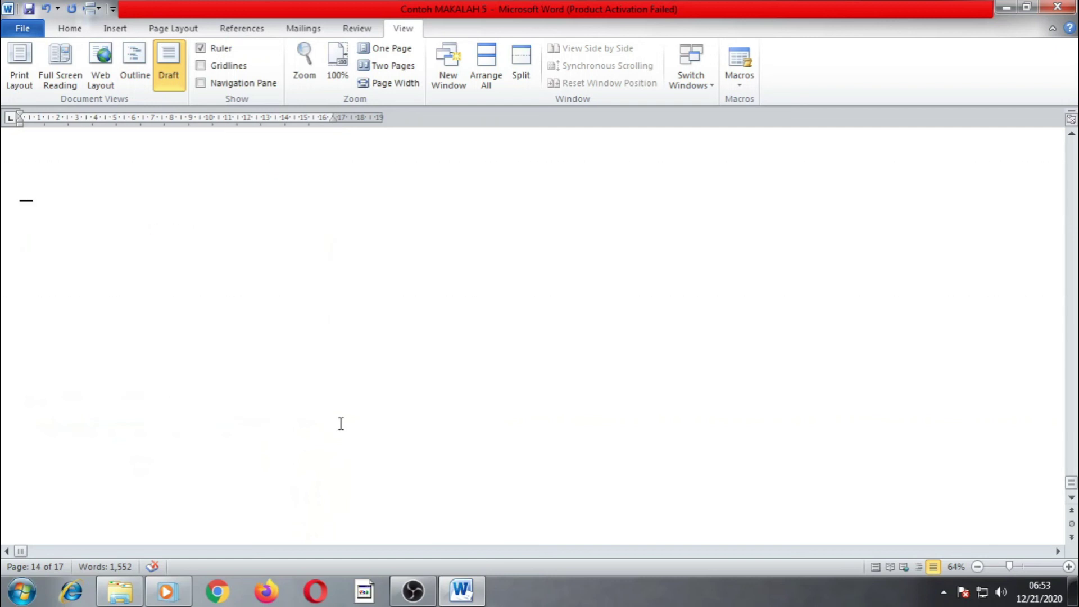
pyautogui.scroll(-3, 341, 424)
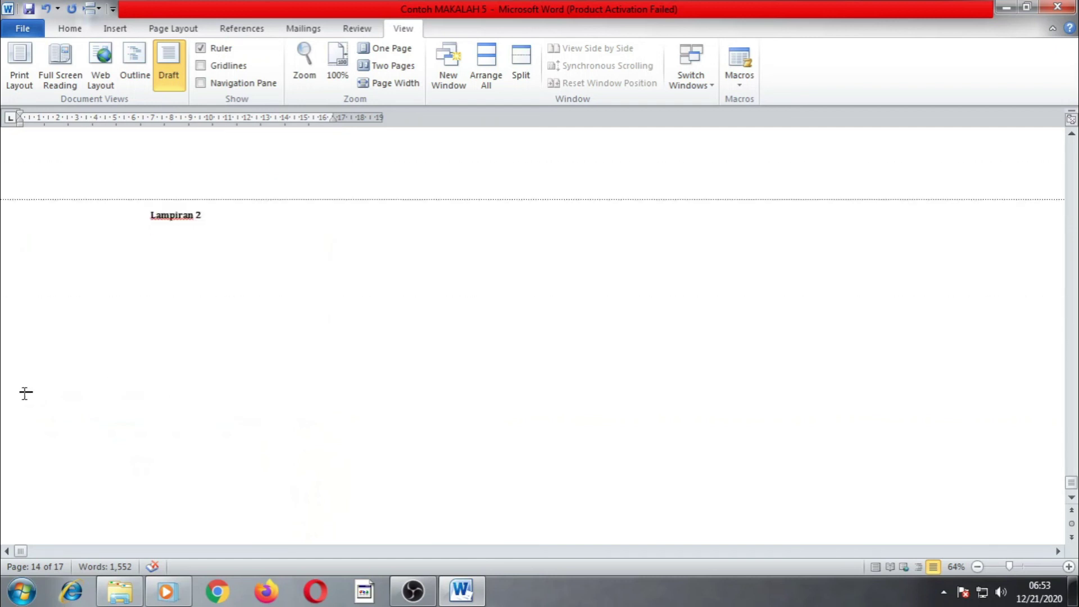
pyautogui.scroll(-4, 329, 298)
pyautogui.scroll(3, 330, 301)
pyautogui.scroll(15, 448, 270)
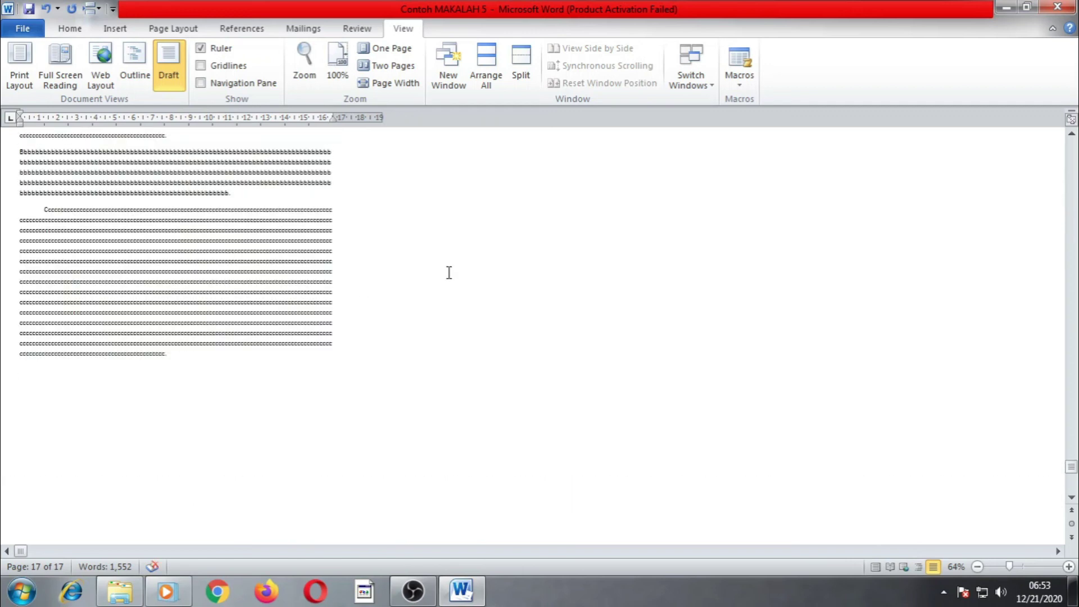
pyautogui.scroll(5, 419, 344)
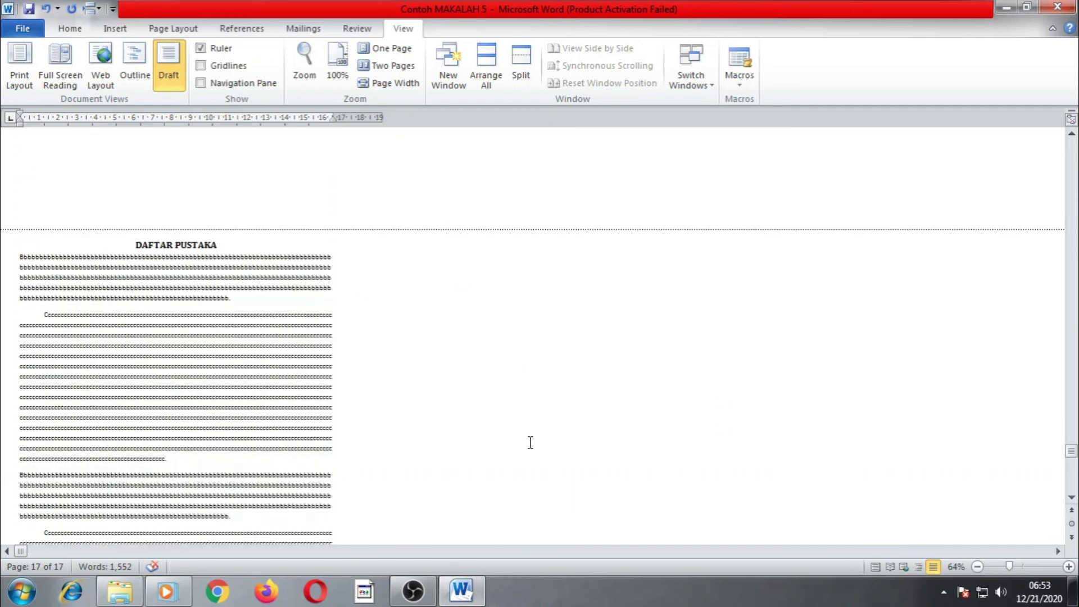
# Return to Print Layout view and update the DAFTAR ISI table of contents with the page numbers only option.
pyautogui.click(875, 568)
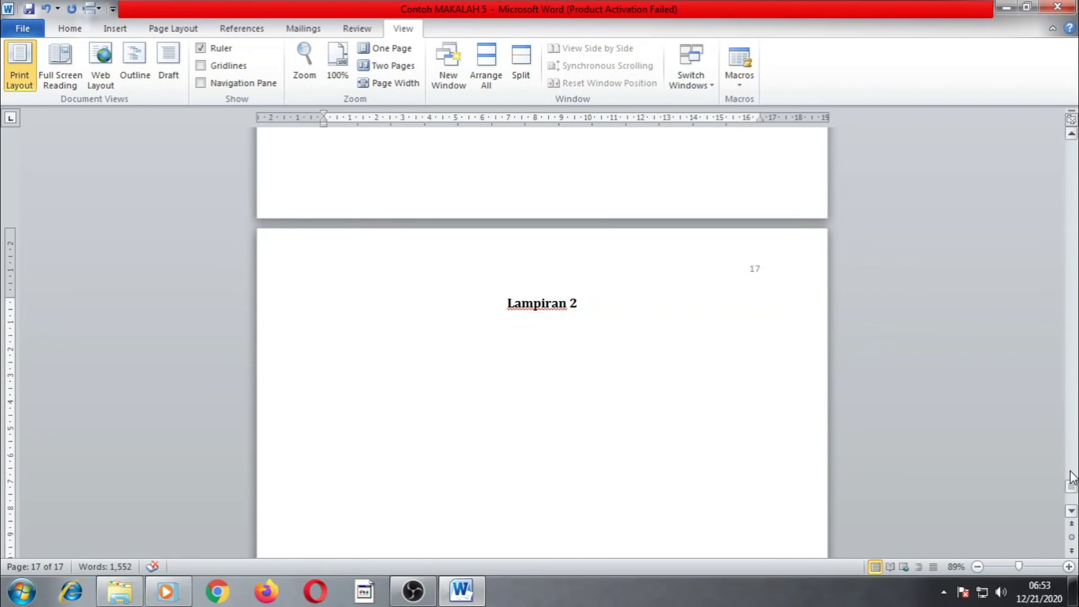
pyautogui.moveTo(1071, 485)
pyautogui.mouseDown()
pyautogui.moveTo(1072, 156)
pyautogui.moveTo(1076, 212)
pyautogui.mouseUp()
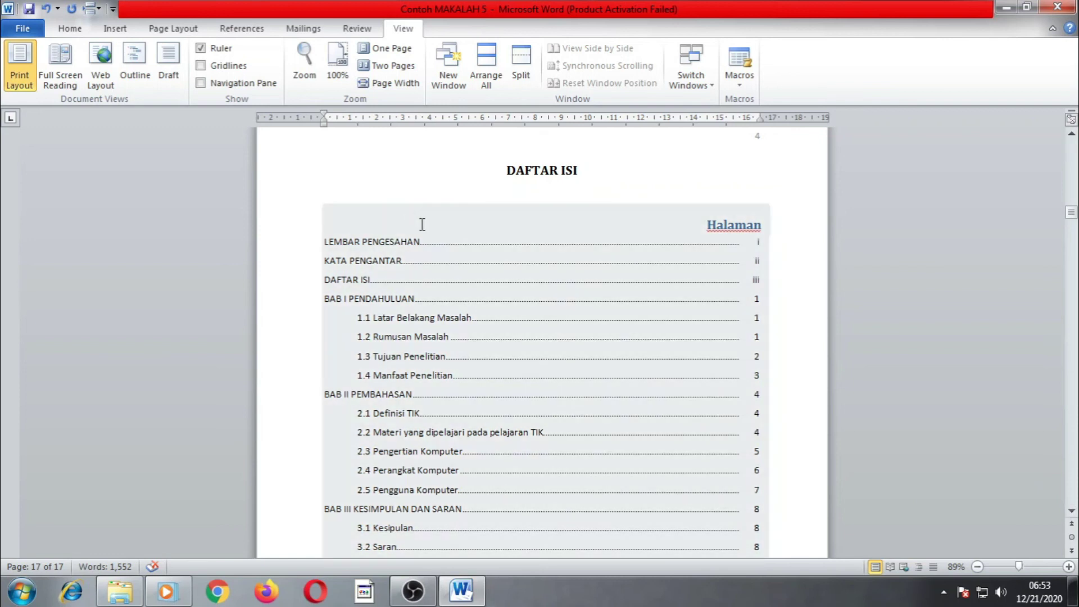
pyautogui.click(385, 213)
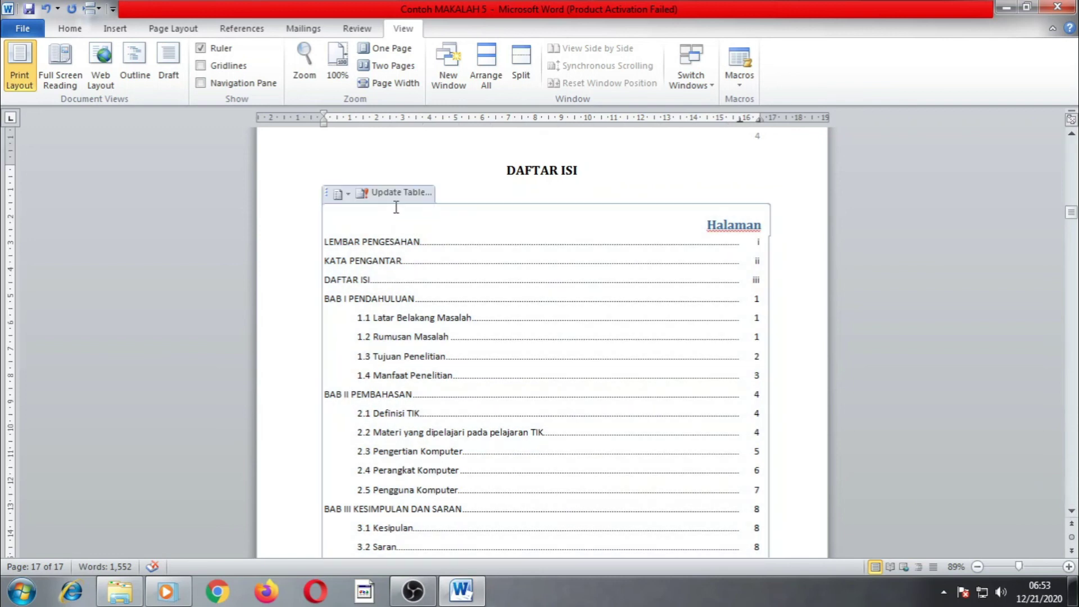
pyautogui.click(398, 193)
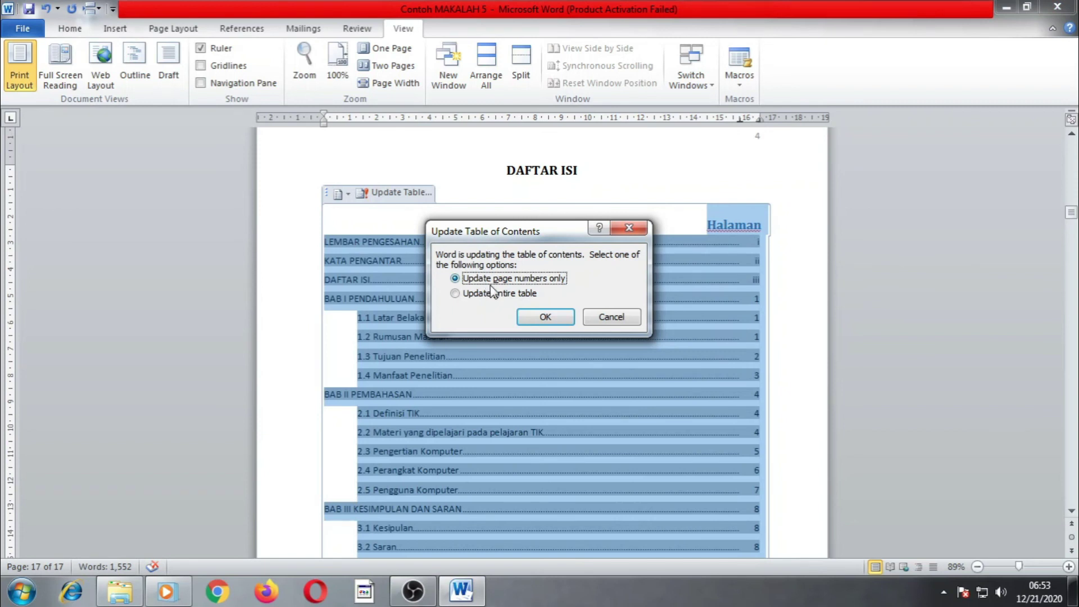
pyautogui.click(546, 317)
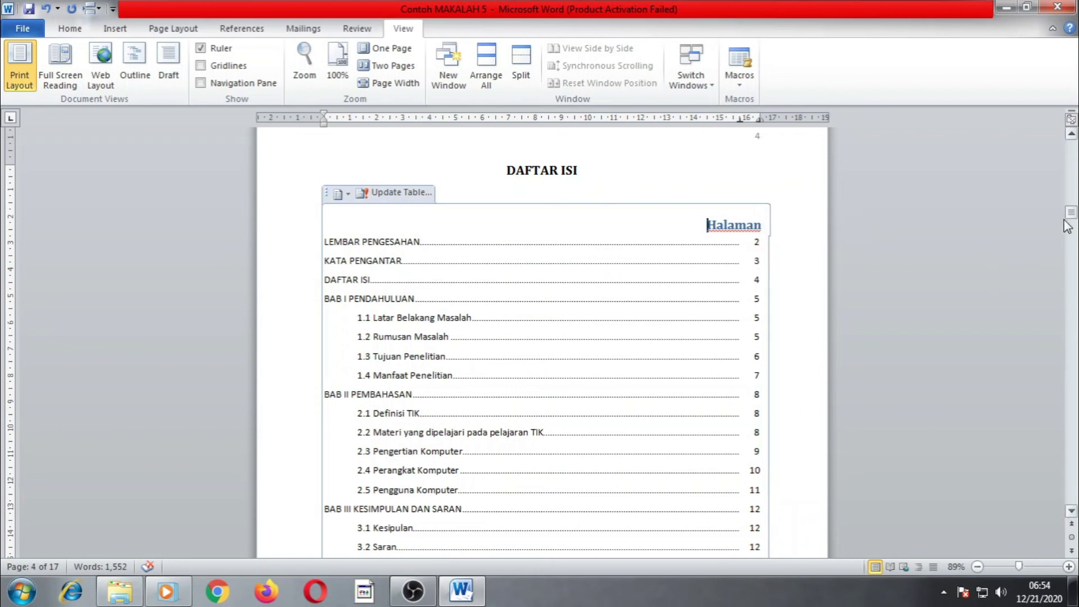
# Examine the page numbering on the cover page and the LEMBAR PENGESAHAN page.
pyautogui.moveTo(1071, 218); pyautogui.dragTo(1074, 171)
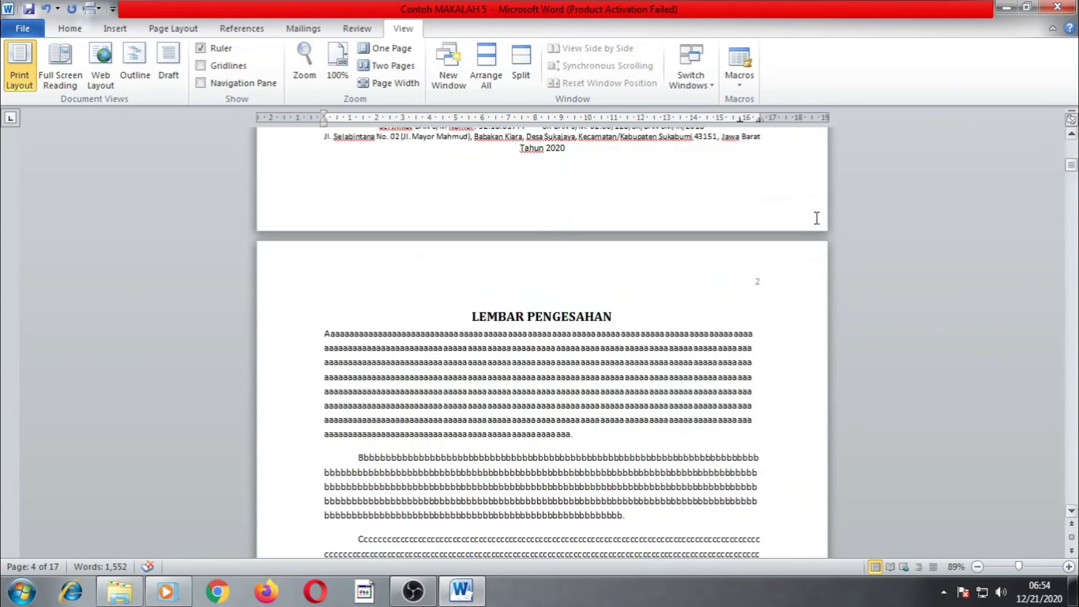
pyautogui.scroll(5, 759, 285)
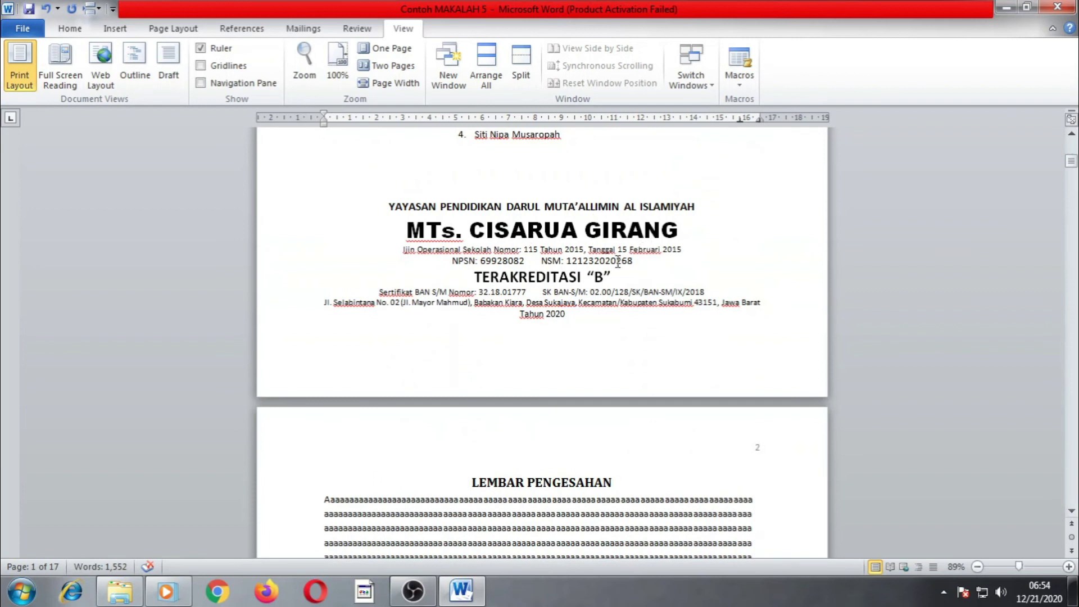
pyautogui.scroll(15, 618, 262)
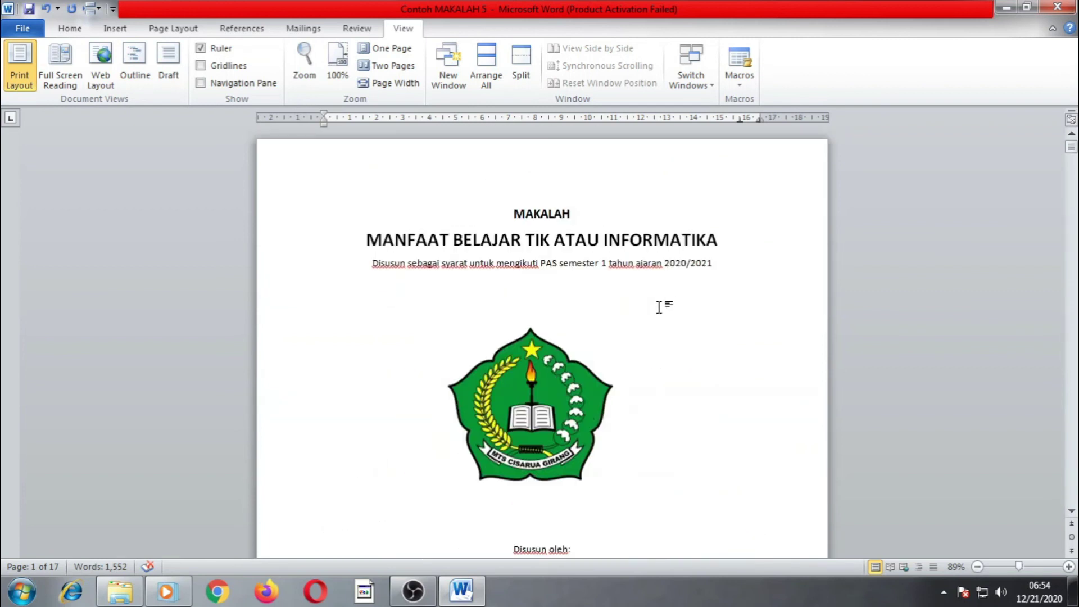
pyautogui.scroll(-9, 659, 307)
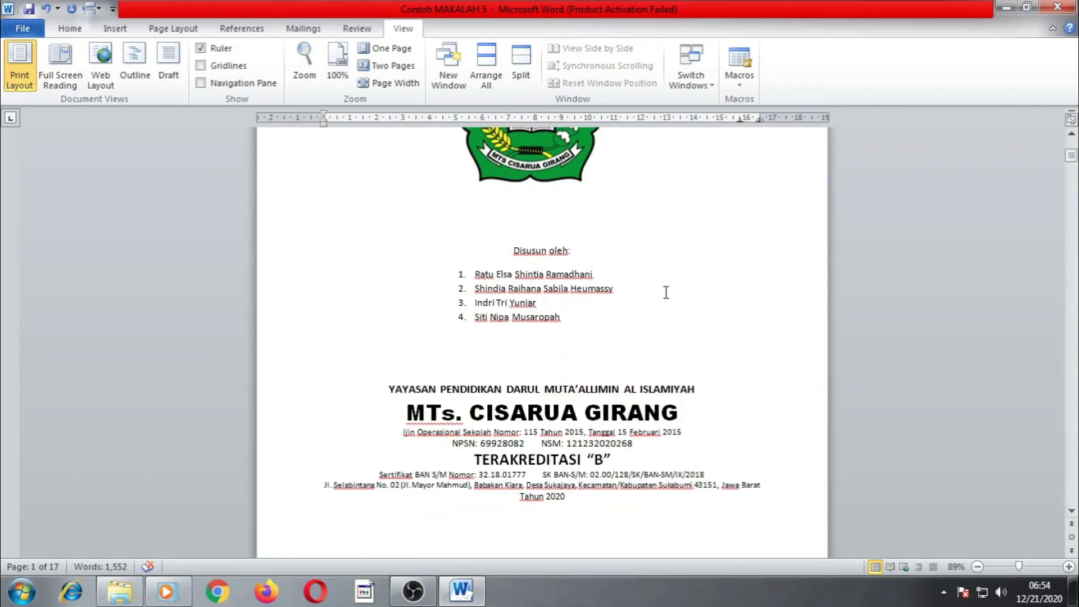
pyautogui.scroll(-12, 687, 359)
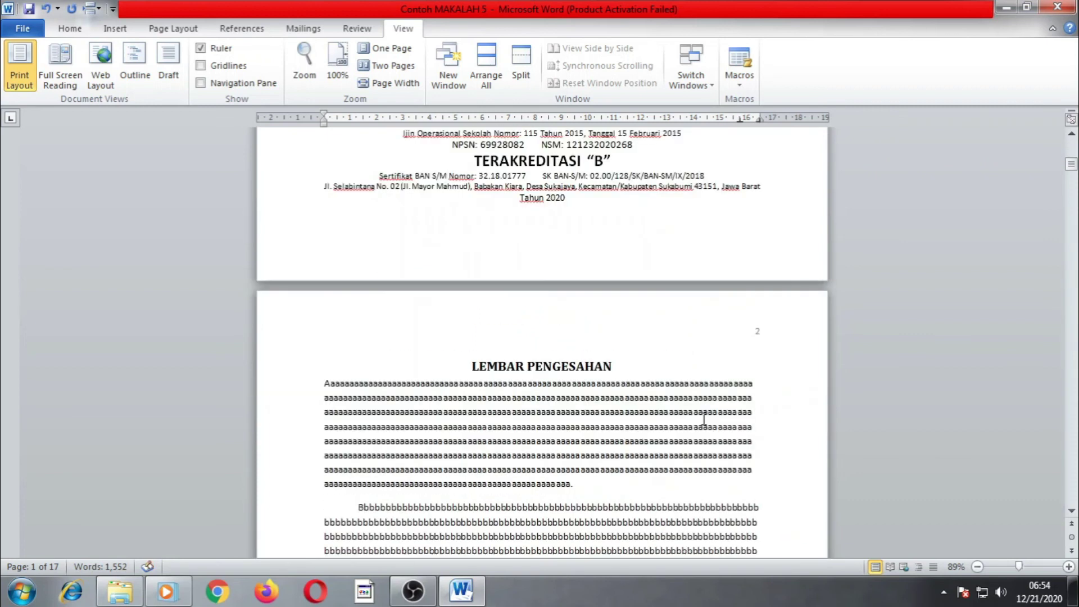
pyautogui.scroll(8, 554, 337)
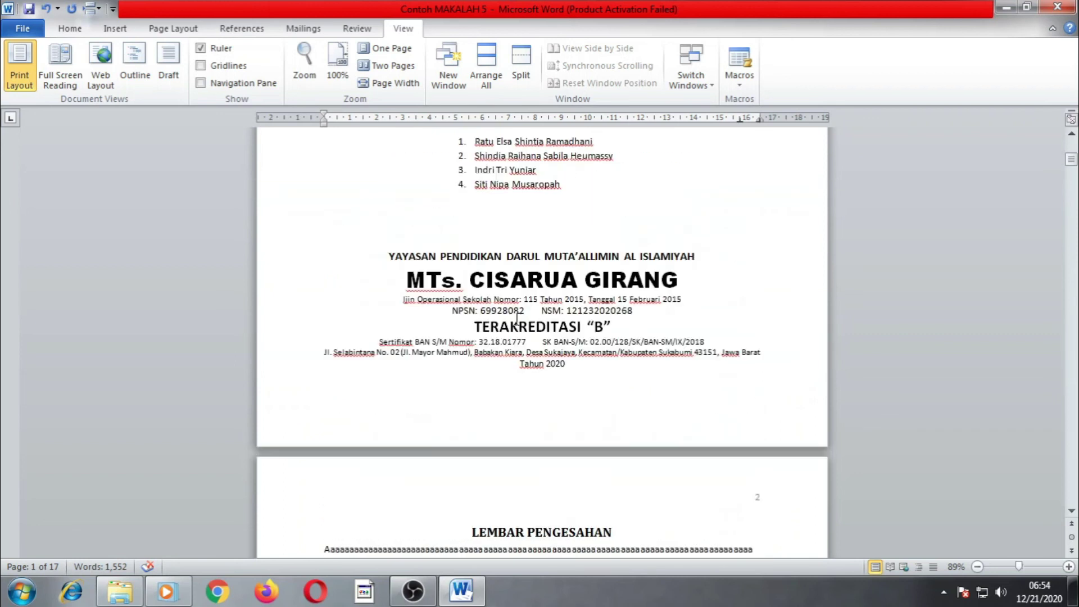
pyautogui.scroll(-5, 506, 329)
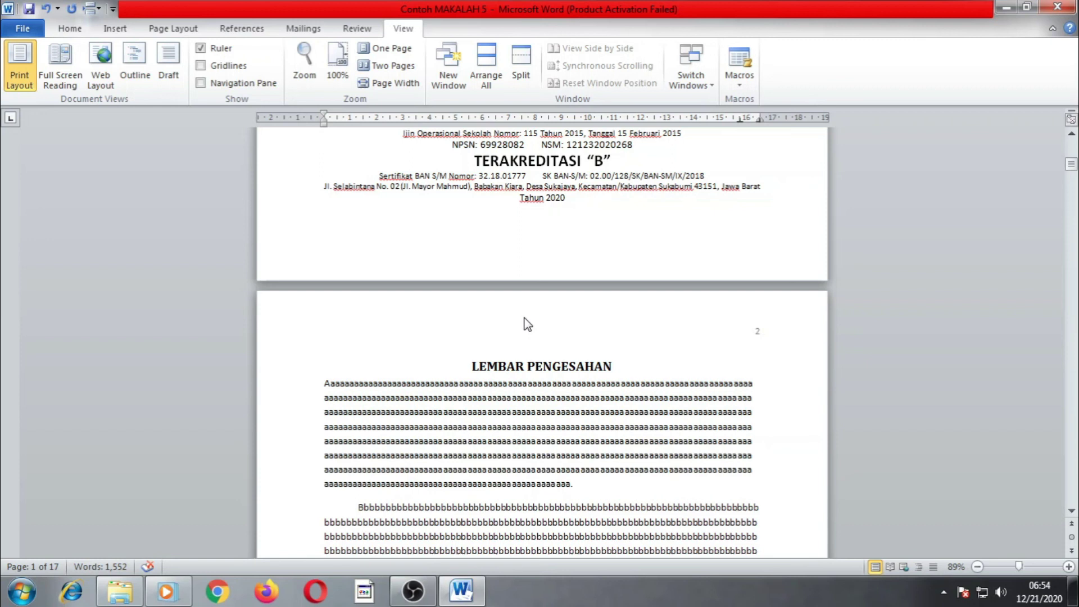
# Open the header area of the LEMBAR PENGESAHAN page and inspect the header and footer labels through the DAFTAR ISI page.
pyautogui.doubleClick(523, 319)
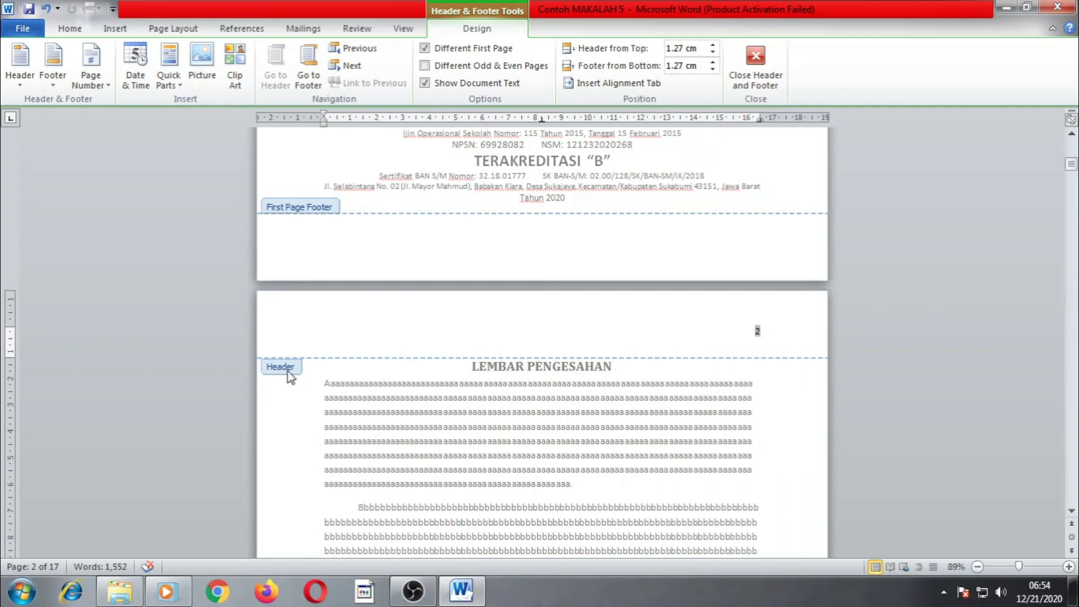
pyautogui.scroll(-5, 597, 429)
pyautogui.scroll(-20, 597, 428)
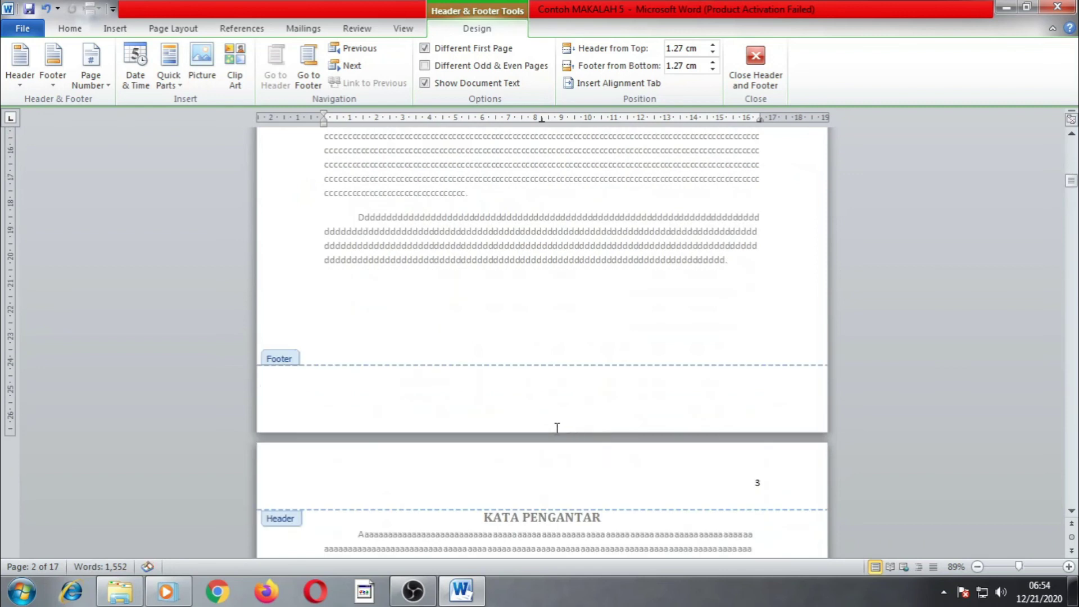
pyautogui.scroll(-15, 451, 420)
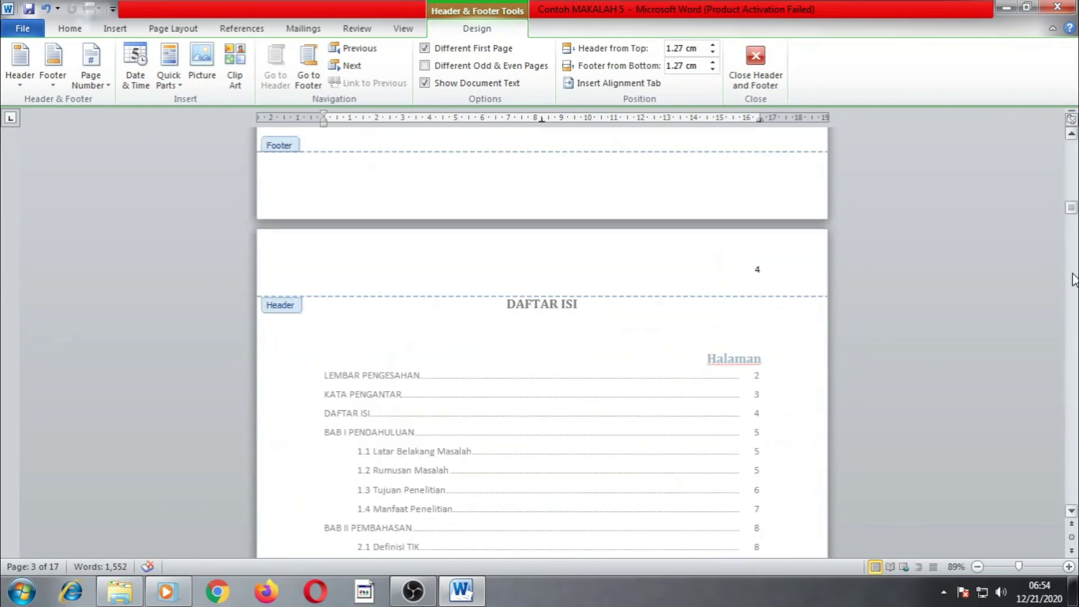
pyautogui.moveTo(1072, 209); pyautogui.dragTo(1074, 171)
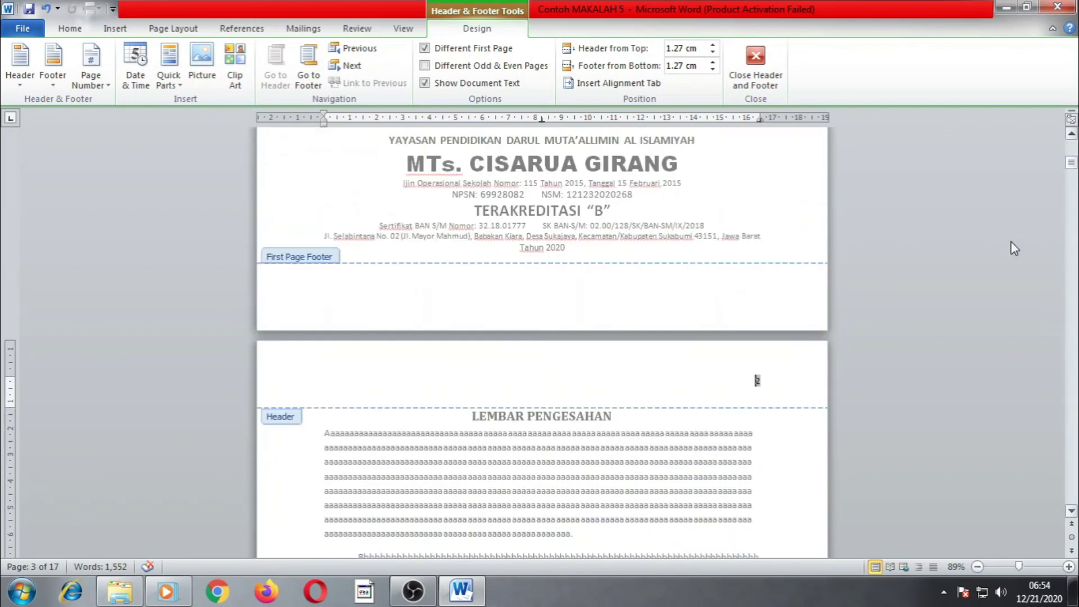
# Turn off the Different First Page option for the document's headers and check the cover page header.
pyautogui.click(758, 382)
pyautogui.click(425, 50)
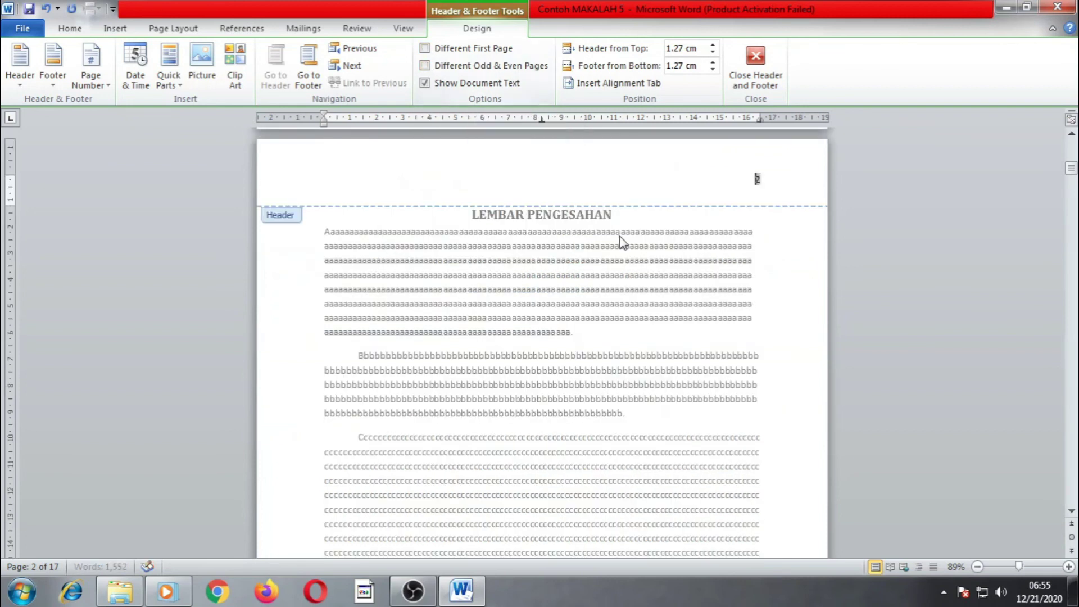
pyautogui.scroll(20, 650, 368)
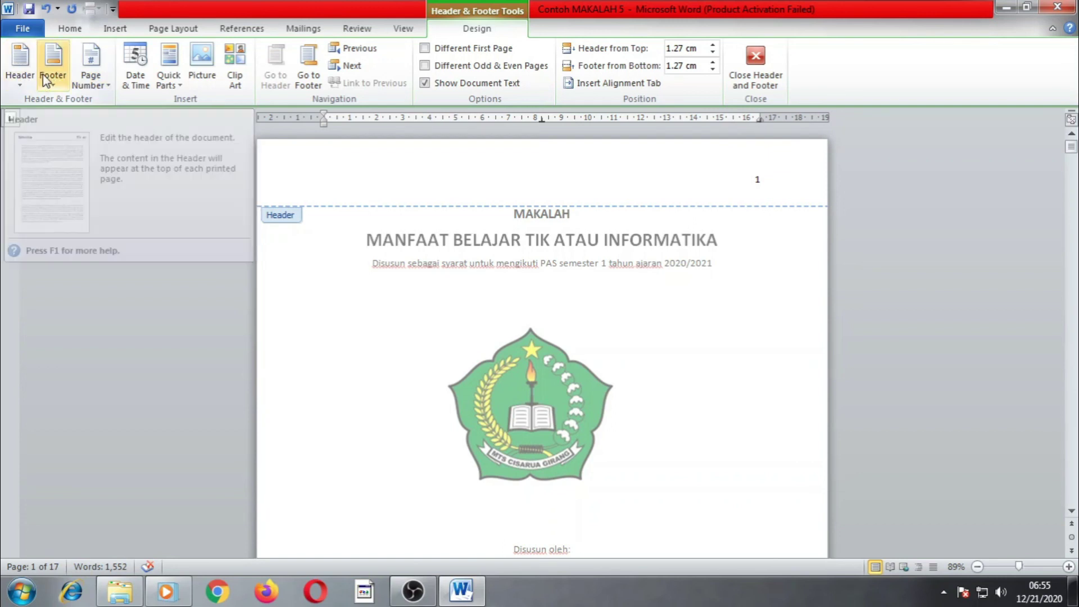
# Remove the page numbers from the document and close the header area.
pyautogui.click(116, 29)
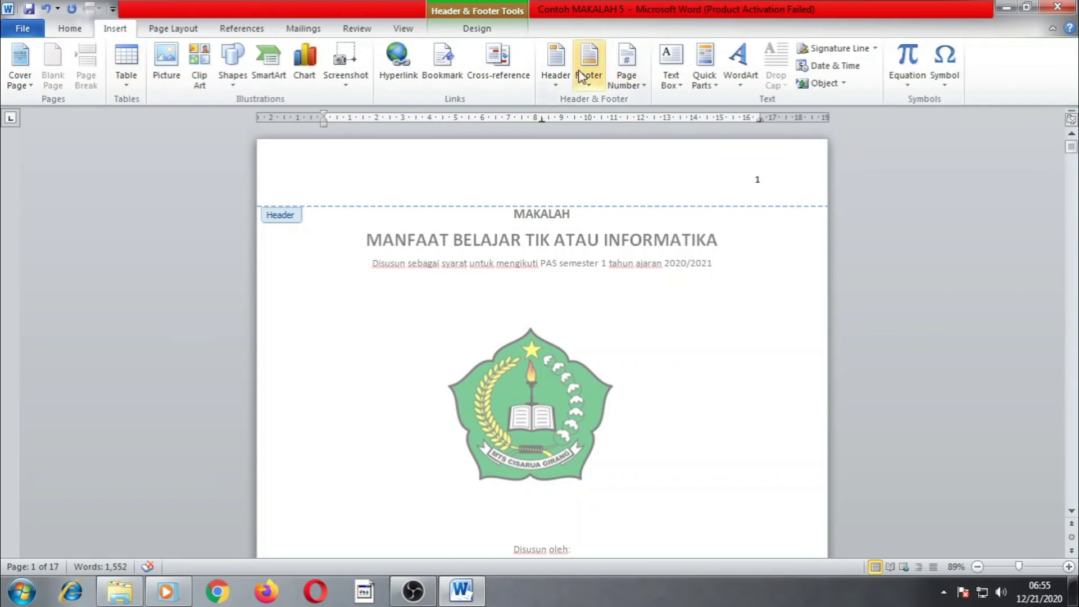
pyautogui.click(631, 79)
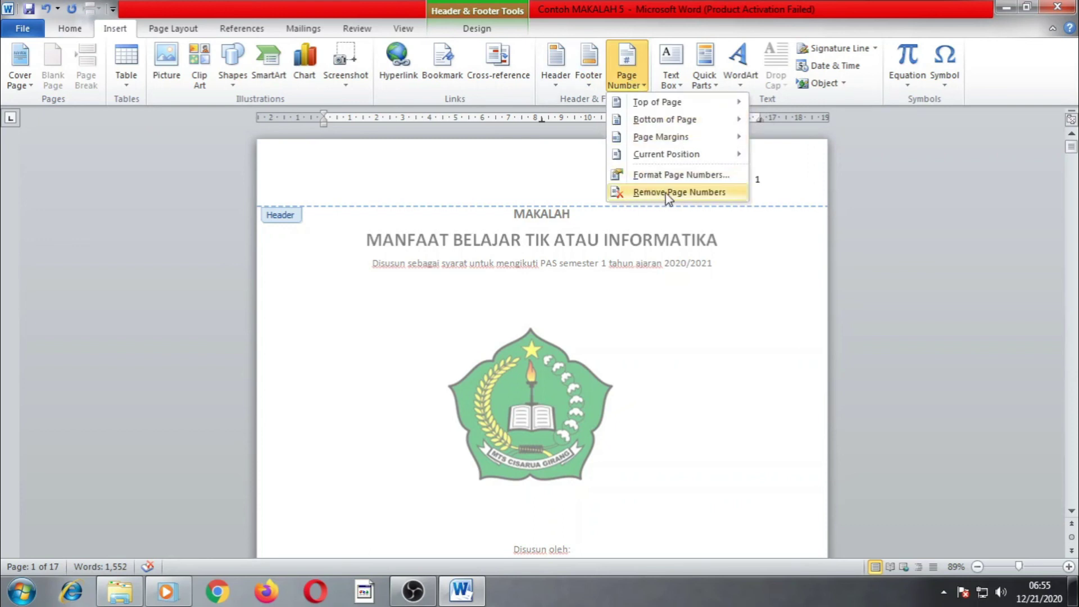
pyautogui.click(682, 194)
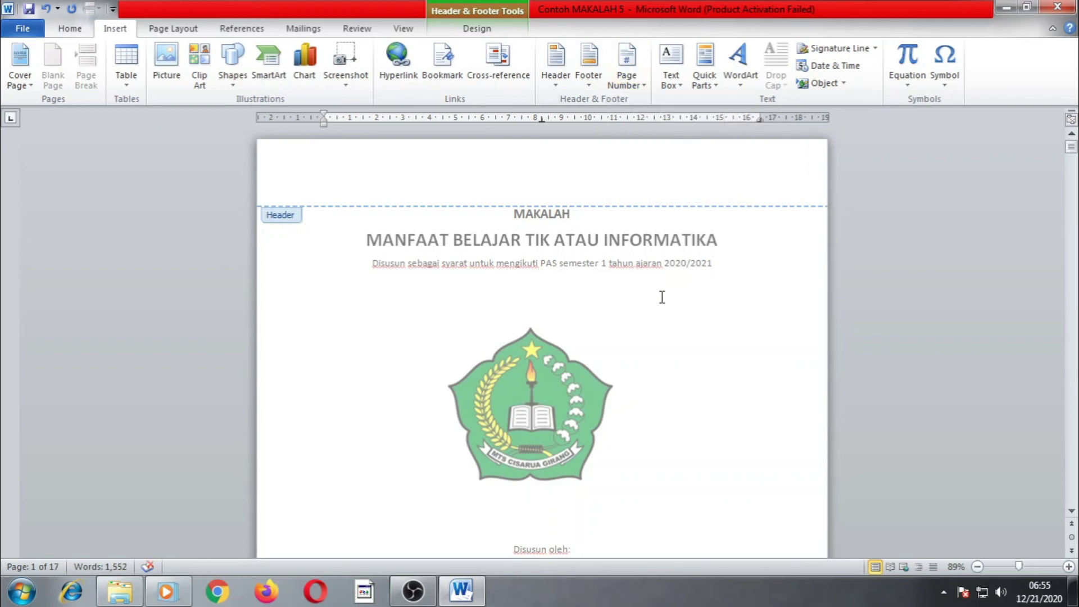
pyautogui.doubleClick(676, 337)
# Review the page headers from the cover to BAB I PENDAHULUAN and the entries listed in DAFTAR ISI.
pyautogui.scroll(-20, 676, 337)
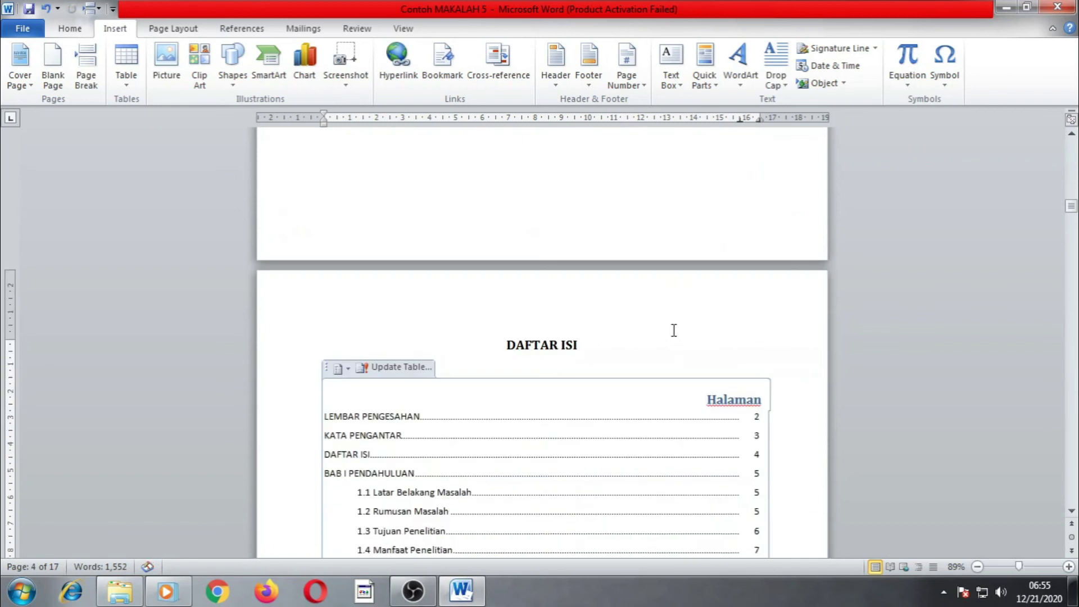
pyautogui.scroll(-20, 748, 318)
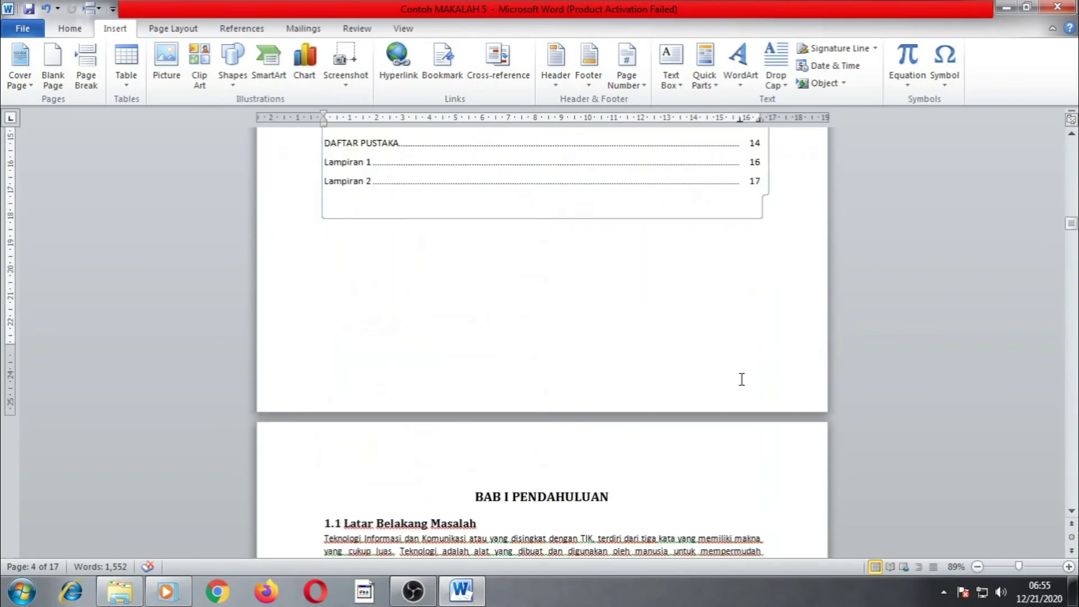
pyautogui.scroll(10, 740, 384)
pyautogui.scroll(-5, 739, 384)
pyautogui.scroll(5, 740, 384)
pyautogui.scroll(-10, 740, 384)
pyautogui.scroll(10, 740, 384)
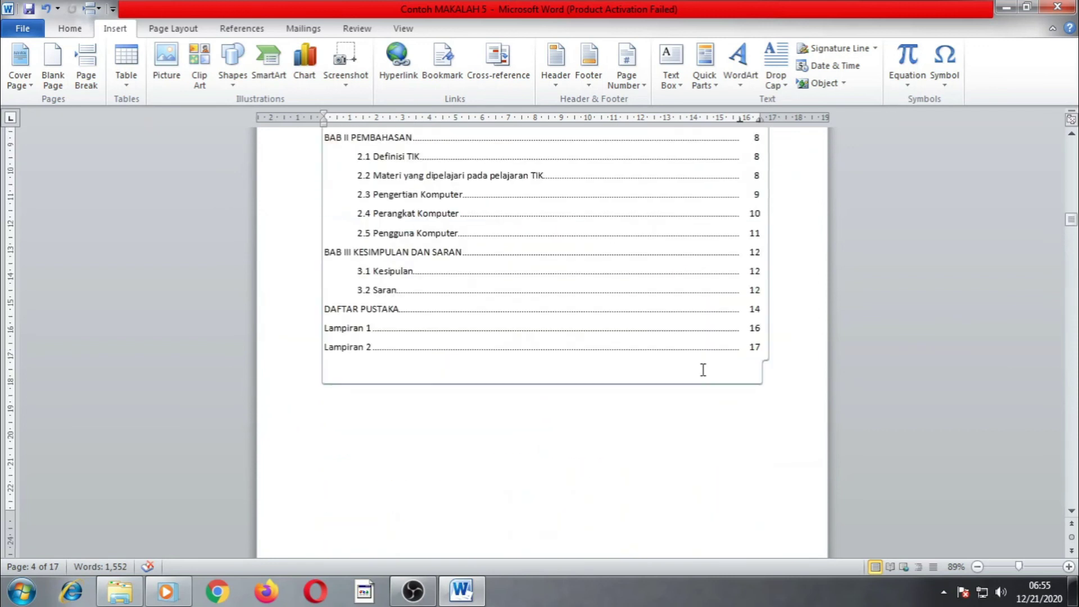
pyautogui.scroll(10, 749, 259)
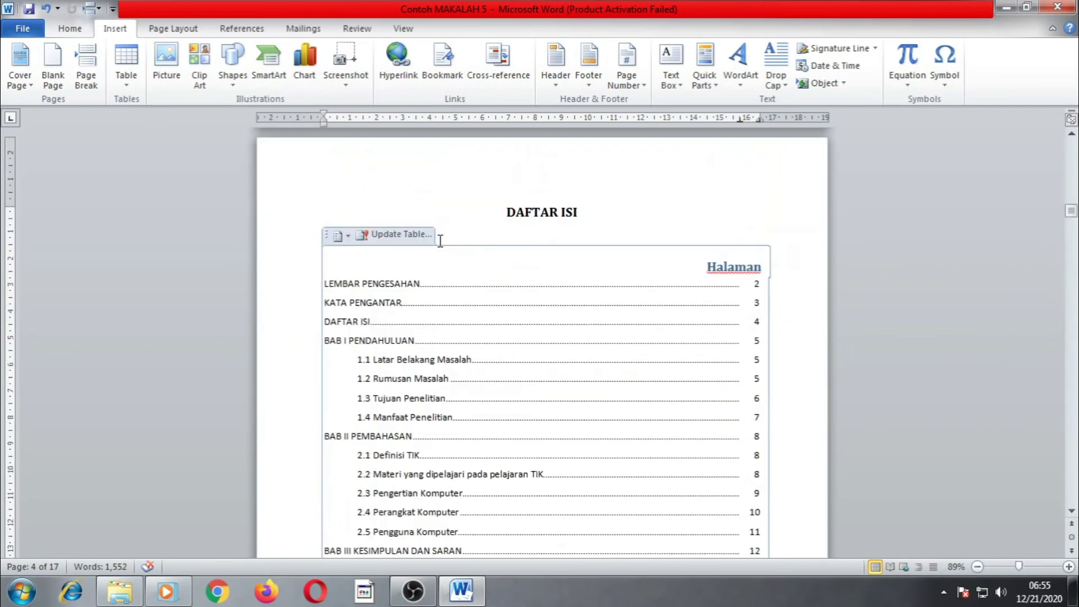
# Update the DAFTAR ISI table of contents twice with the page numbers only option.
pyautogui.click(399, 237)
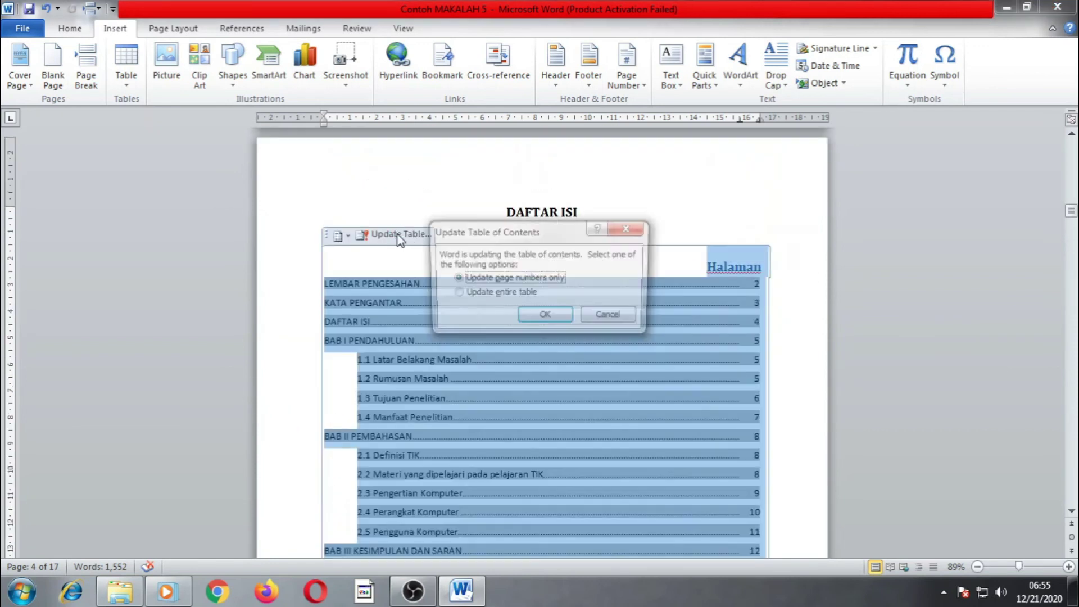
pyautogui.click(544, 317)
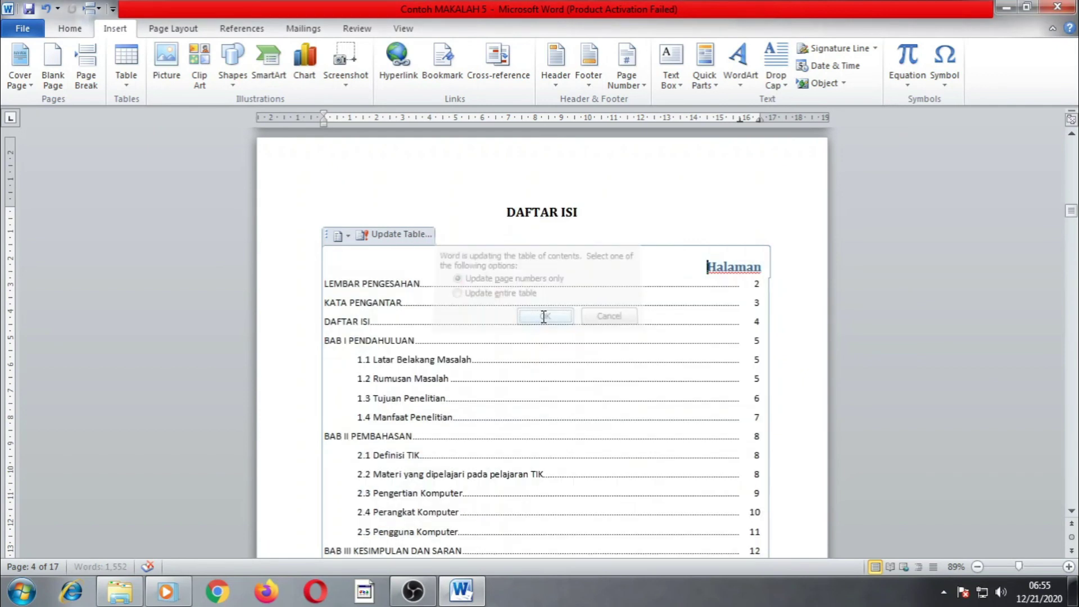
pyautogui.click(393, 235)
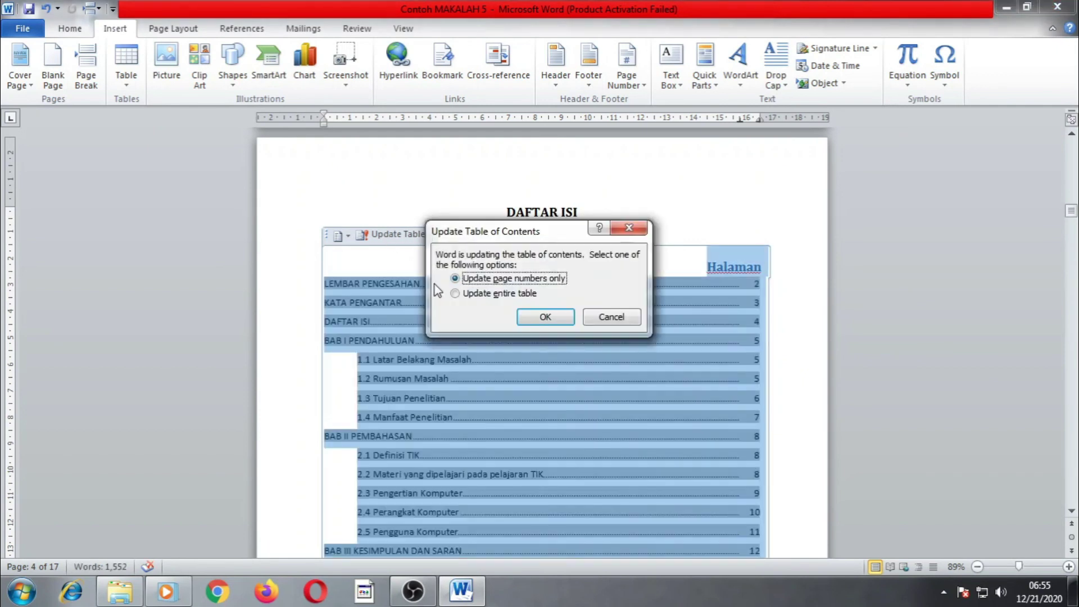
pyautogui.click(546, 318)
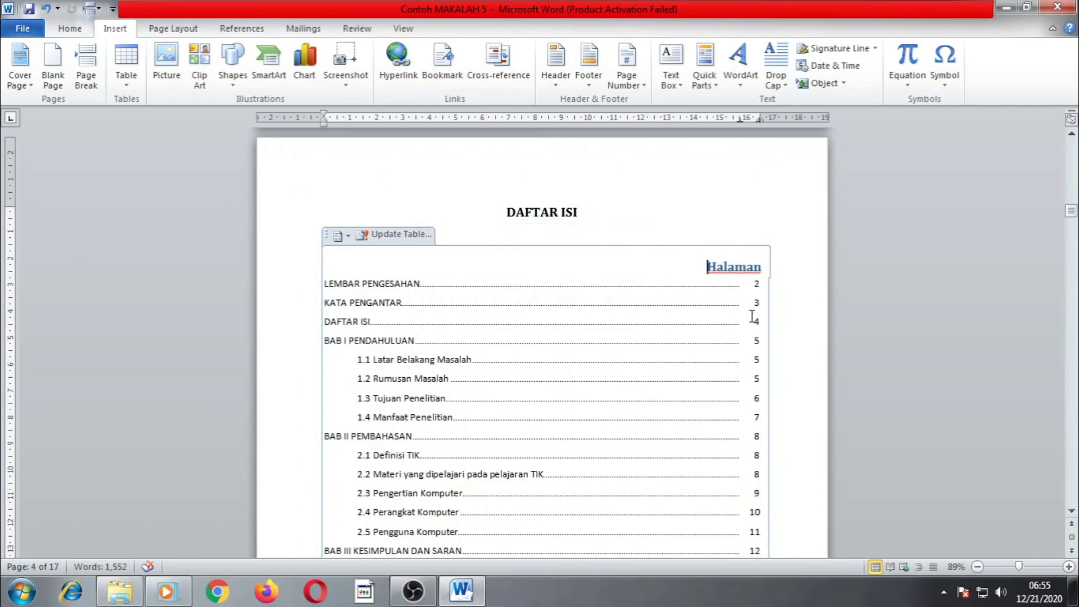
# Compare the DAFTAR ISI entries with the page headers from the cover through the chapters, closing the Windows colour scheme prompt.
pyautogui.scroll(-15, 731, 311)
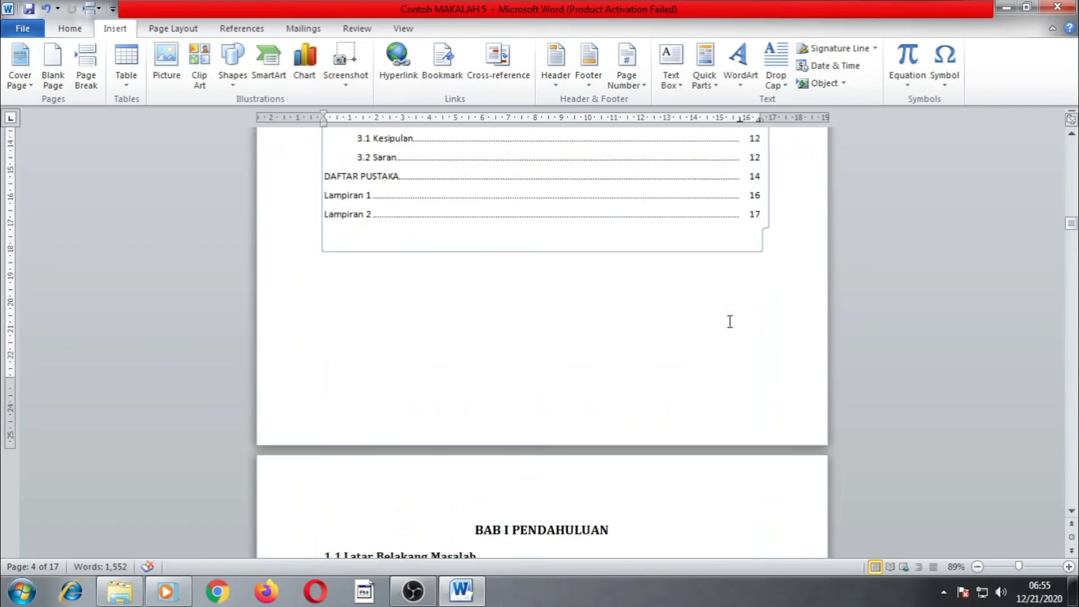
pyautogui.scroll(-12, 697, 444)
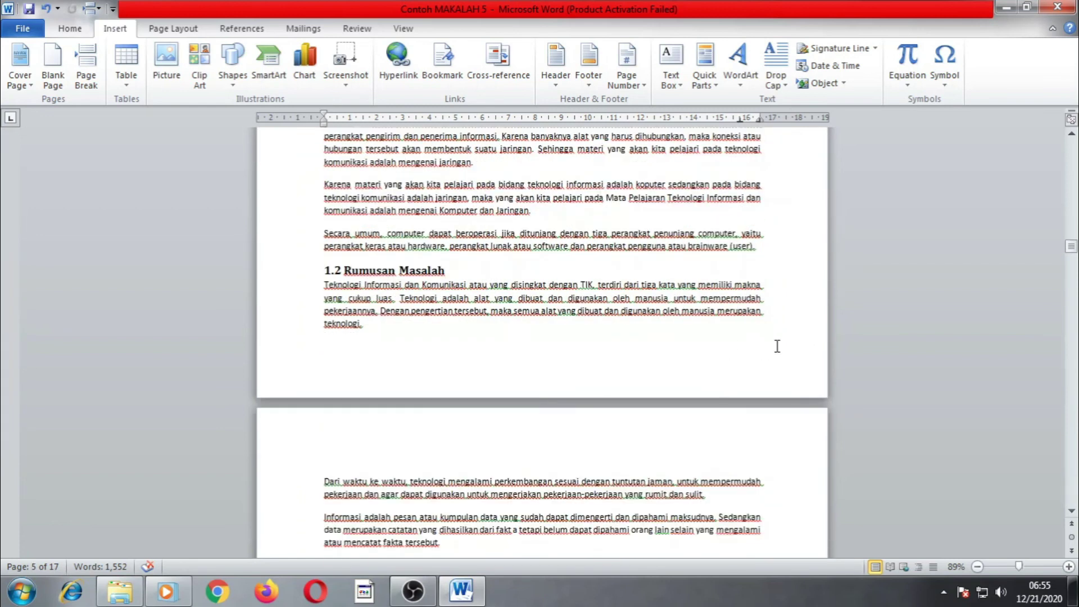
pyautogui.scroll(12, 747, 346)
pyautogui.scroll(12, 750, 329)
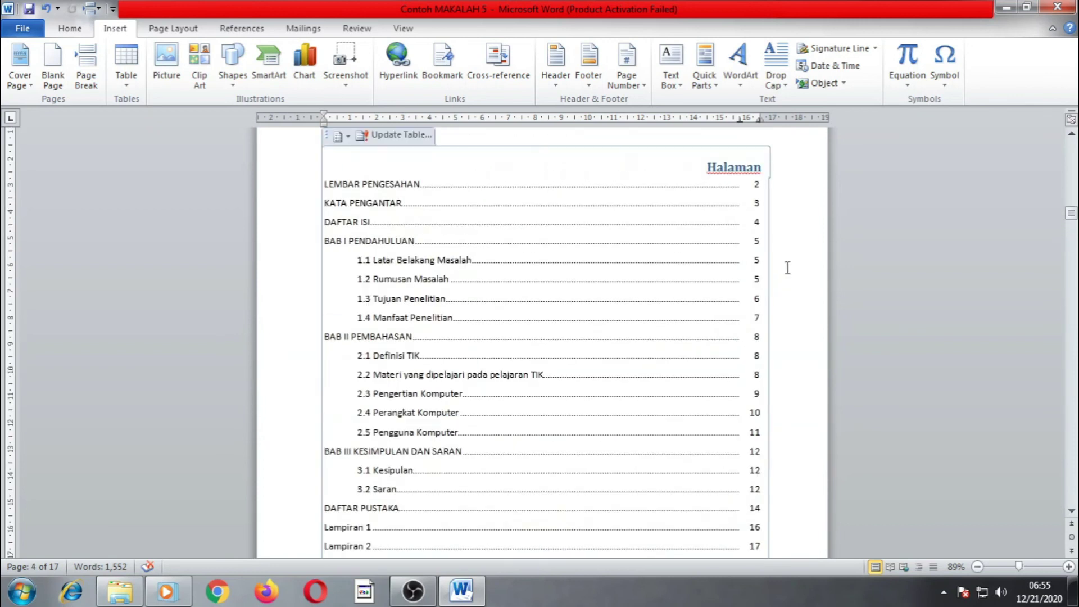
pyautogui.scroll(8, 787, 268)
pyautogui.scroll(12, 786, 268)
pyautogui.moveTo(1070, 189); pyautogui.dragTo(1070, 140)
pyautogui.scroll(-6, 615, 388)
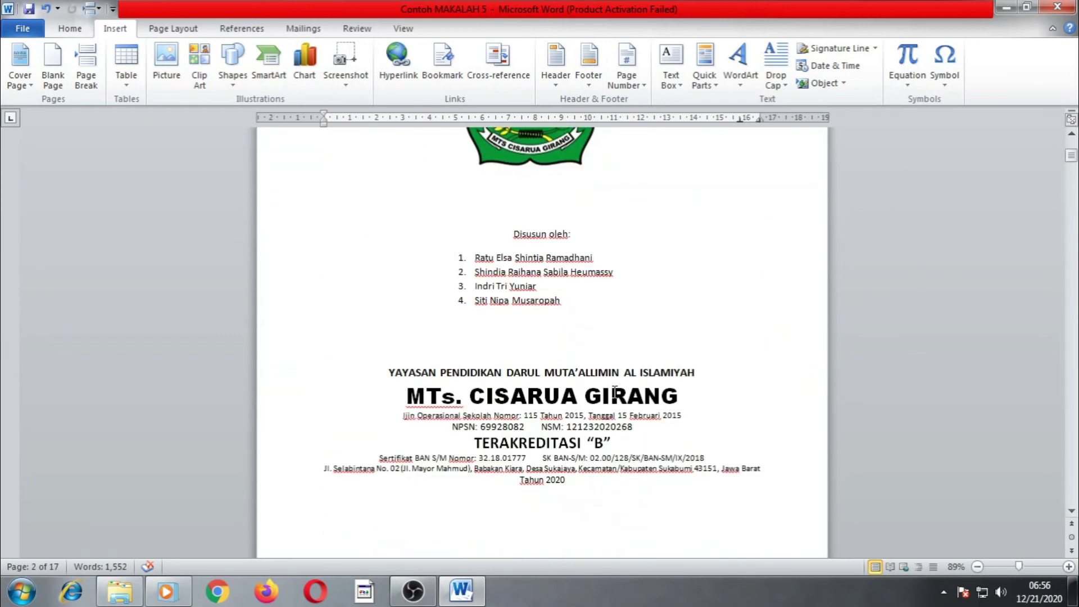
pyautogui.scroll(-6, 615, 390)
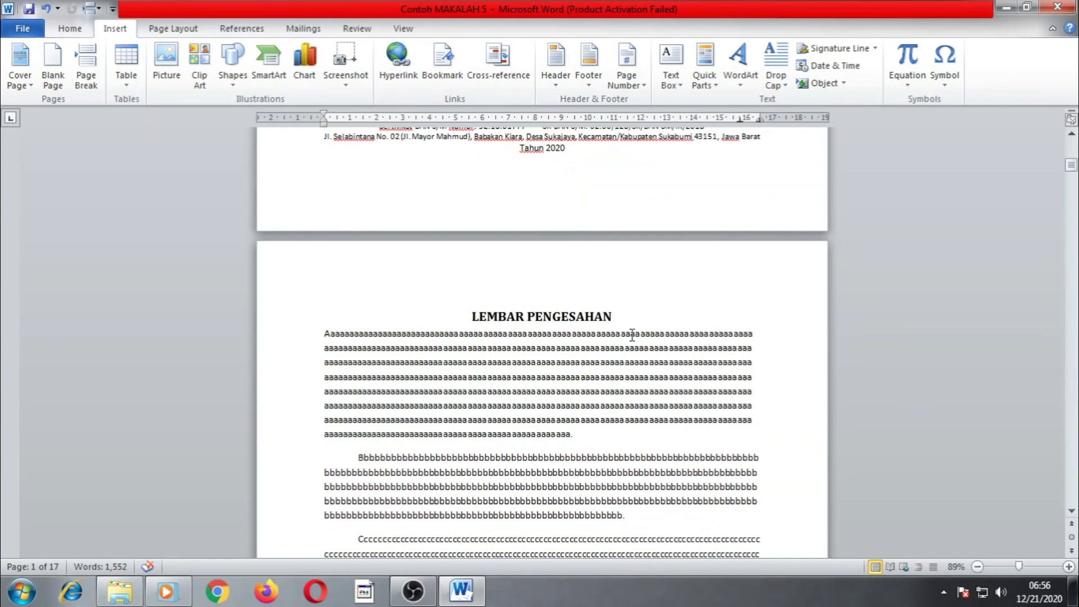
pyautogui.scroll(-15, 665, 393)
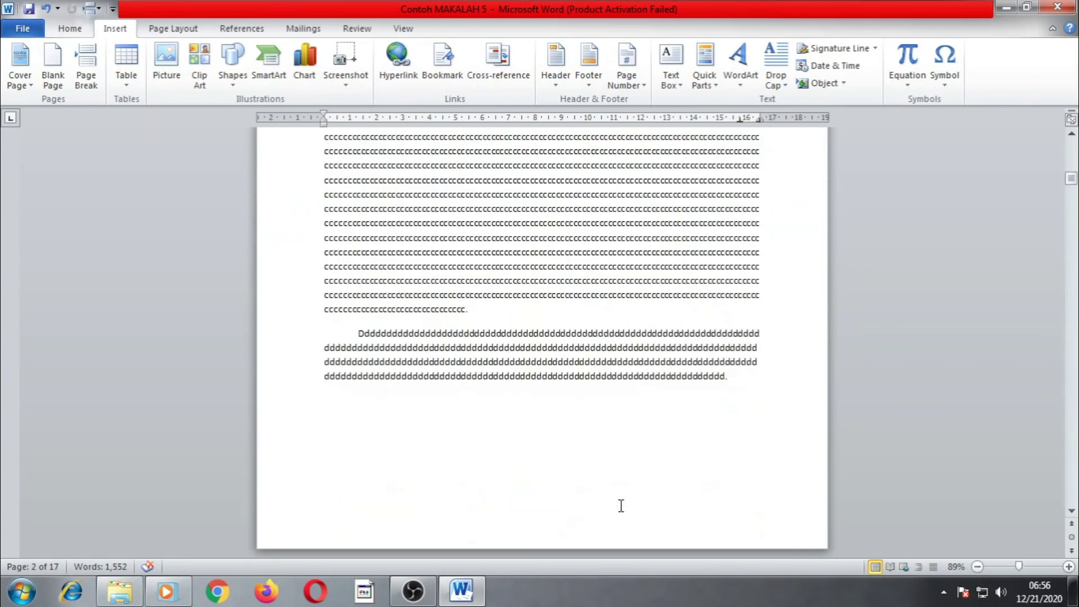
pyautogui.scroll(-15, 623, 492)
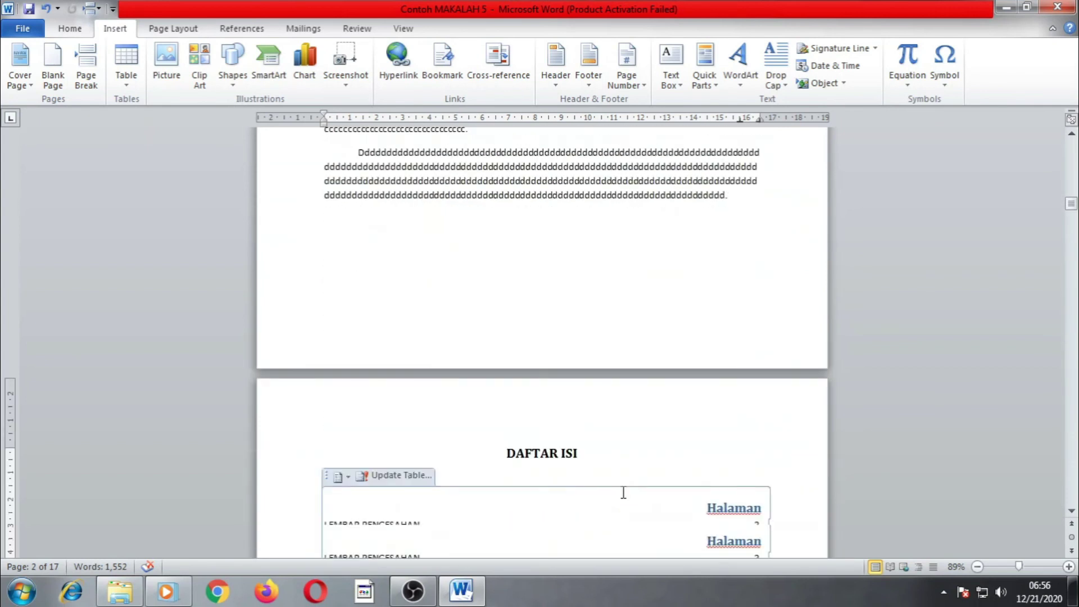
pyautogui.scroll(3, 622, 492)
pyautogui.scroll(-15, 624, 491)
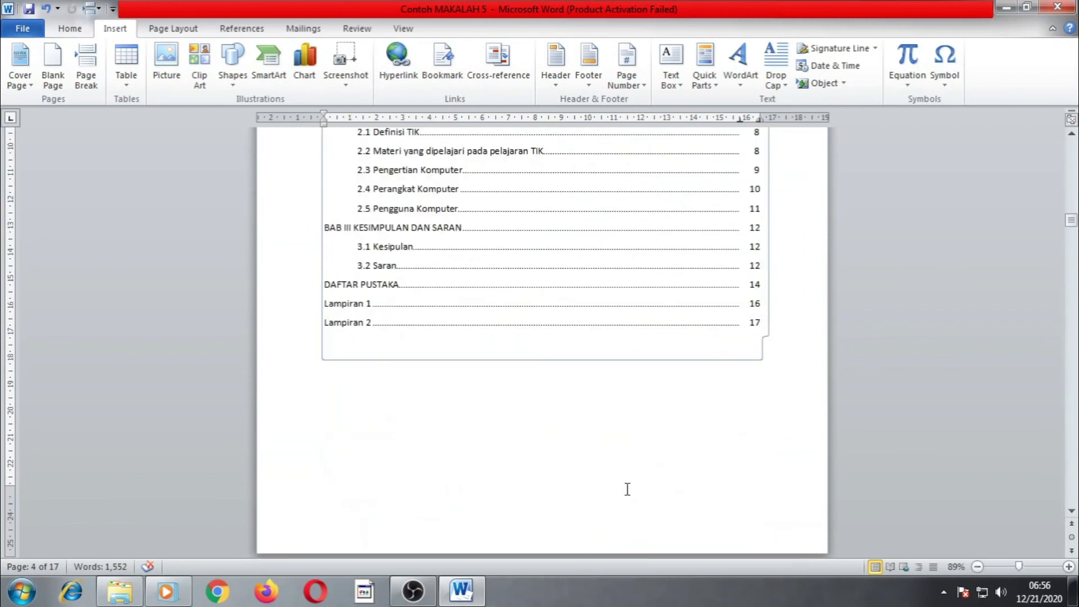
pyautogui.scroll(-10, 628, 489)
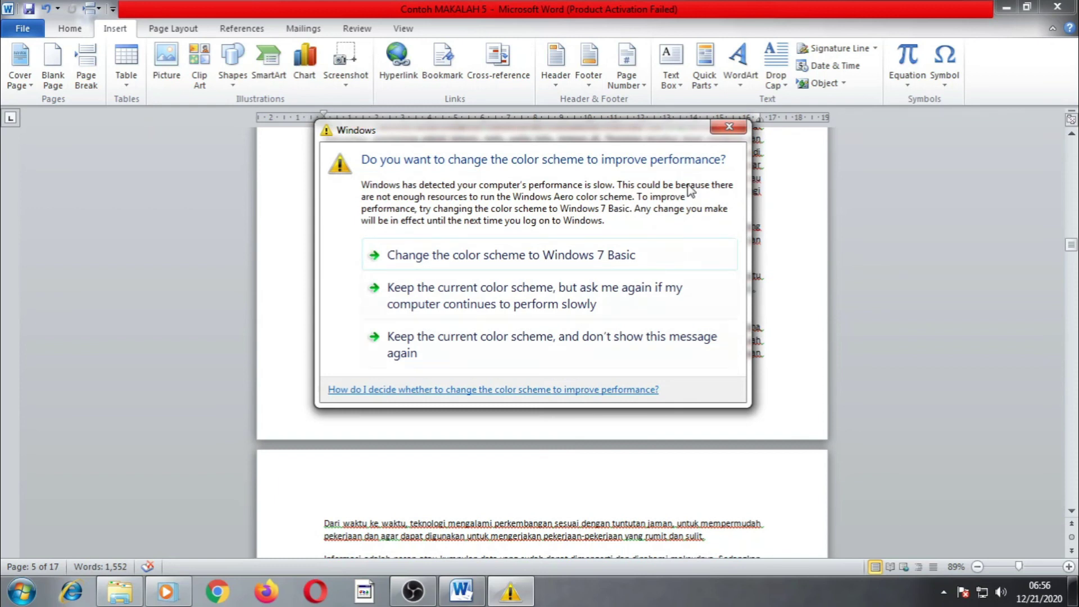
pyautogui.click(730, 130)
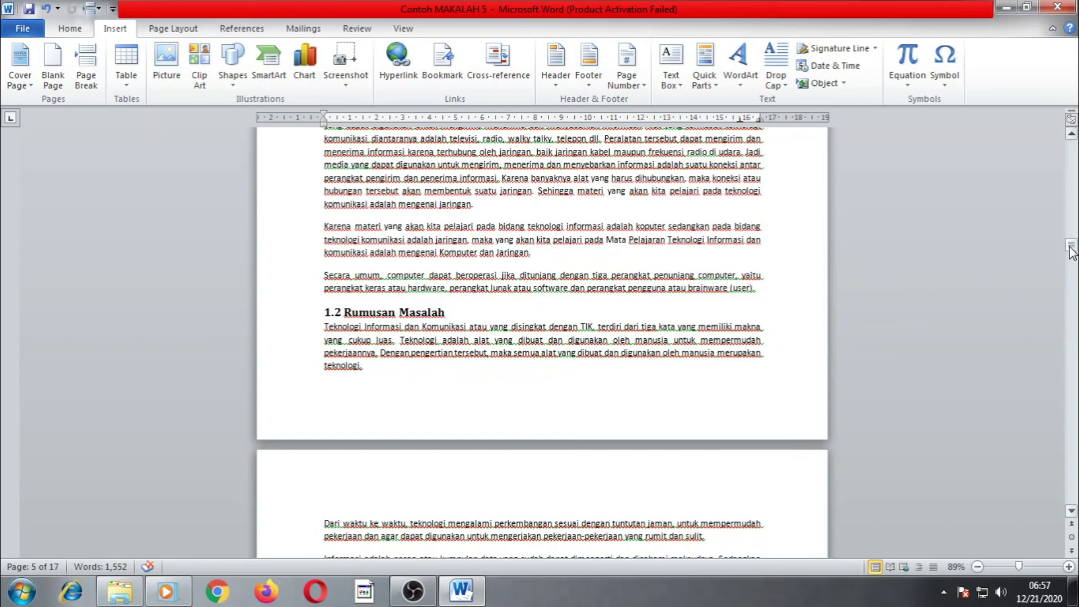
pyautogui.moveTo(1071, 250); pyautogui.dragTo(1071, 317)
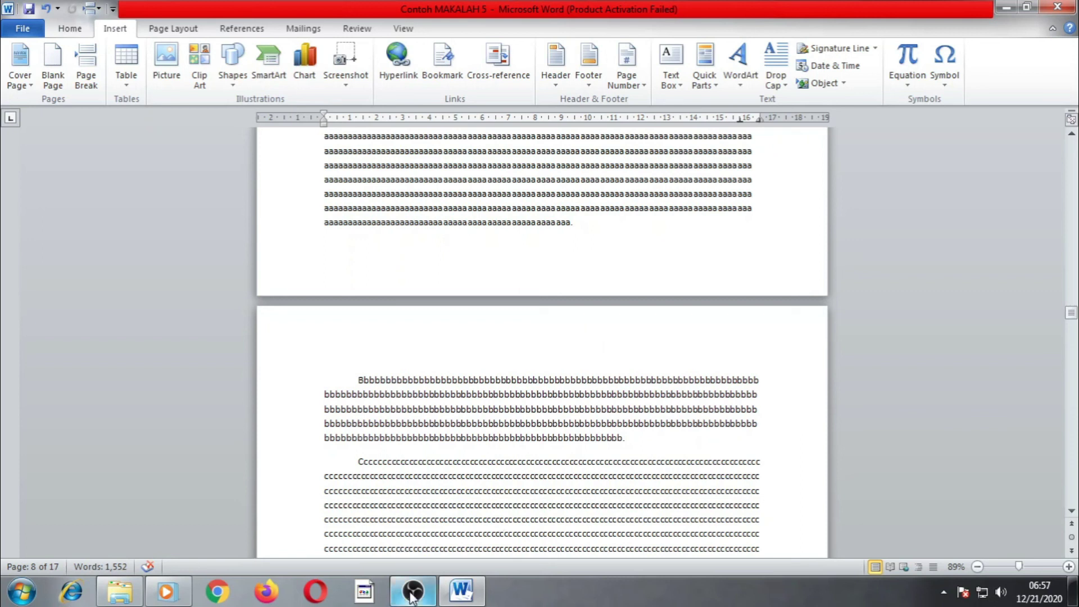
pyautogui.moveTo(412, 596)
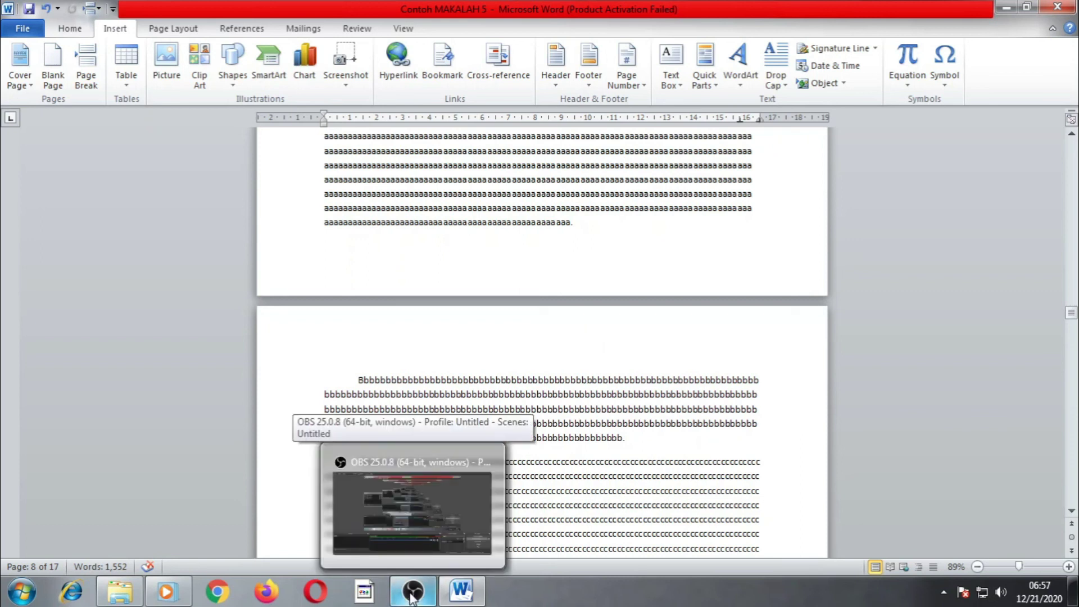
pyautogui.click(413, 598)
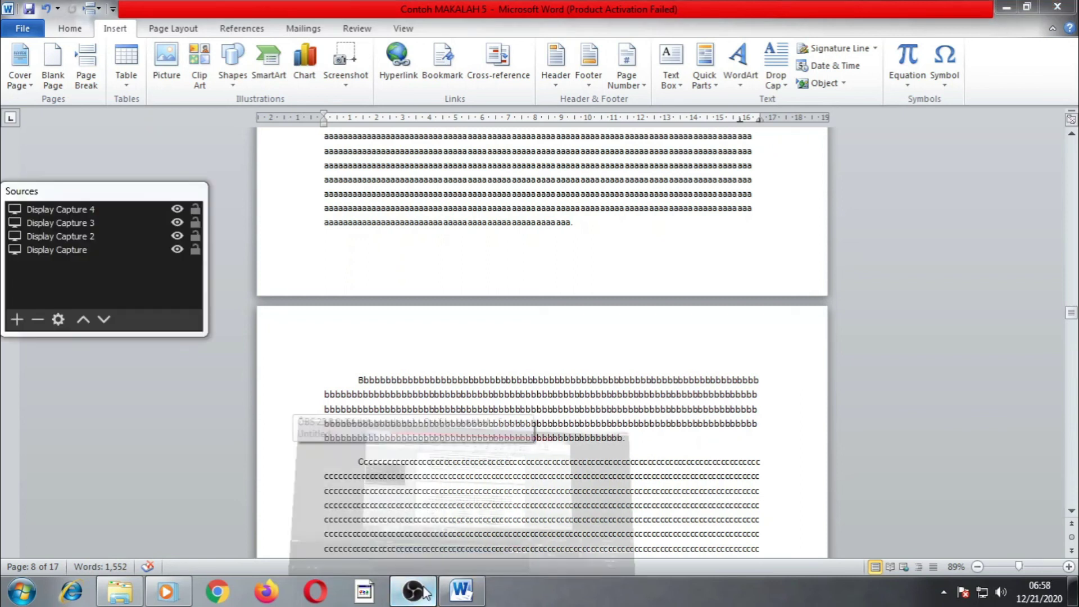